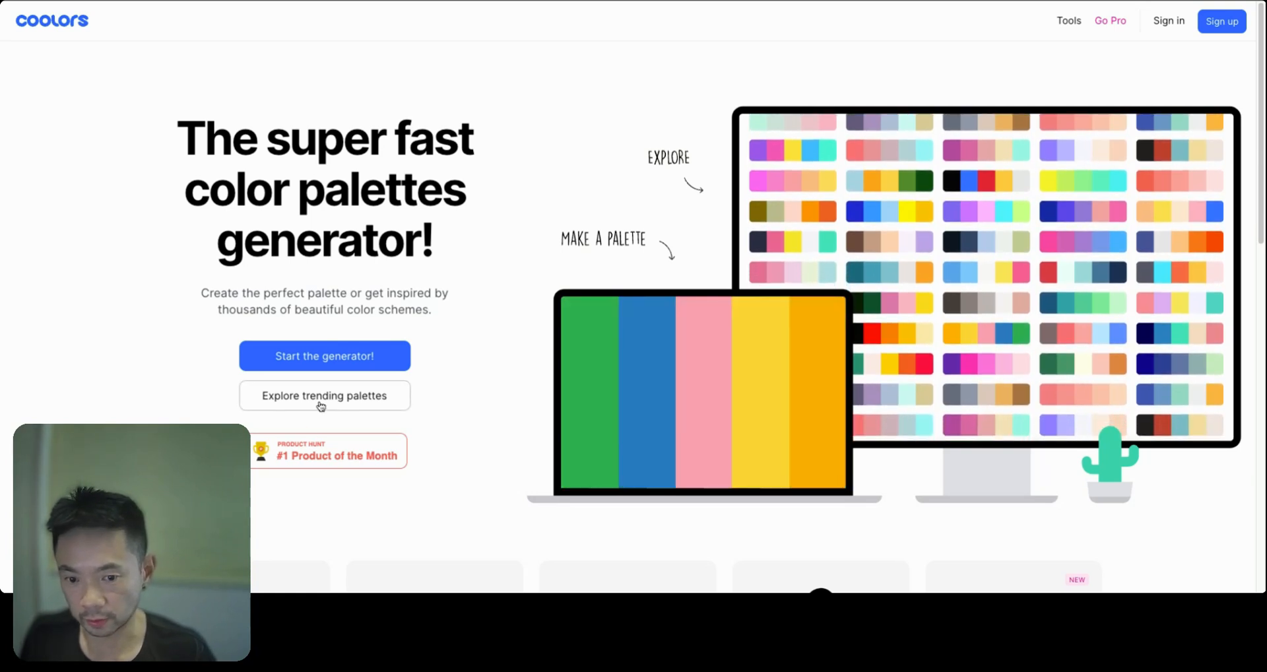
Open the trending color palettes and look through the collection for inspiration.
left_click(320, 402)
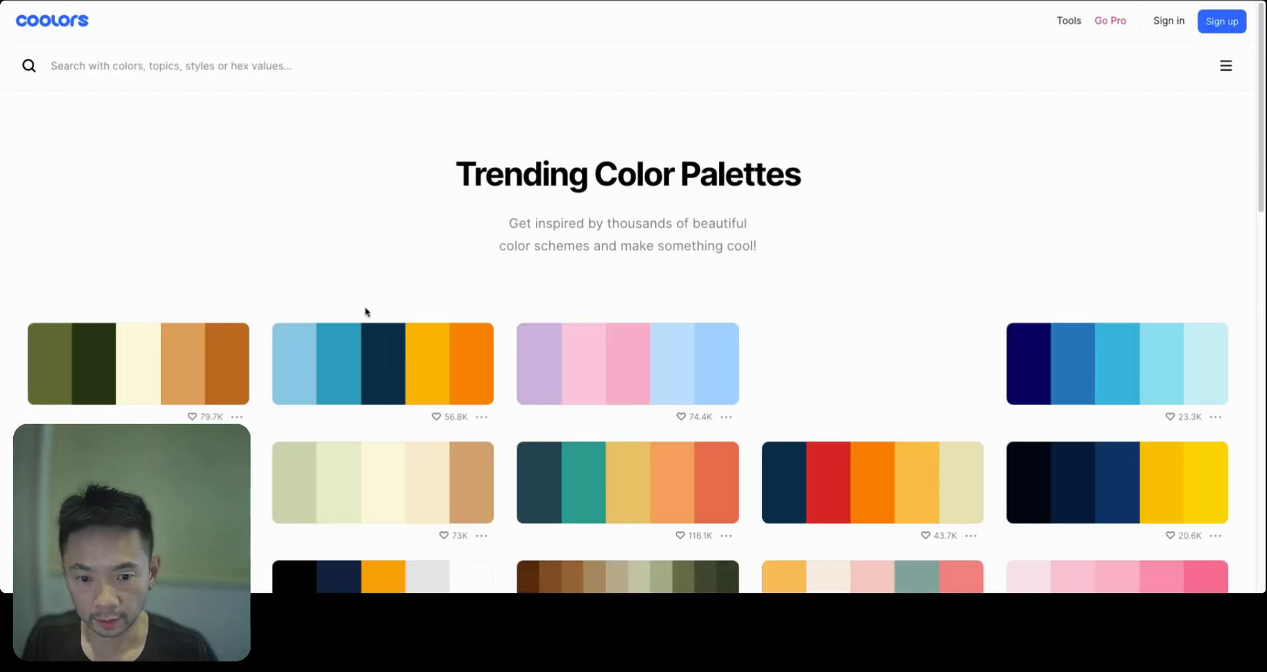
scroll(367, 312, "down", 15)
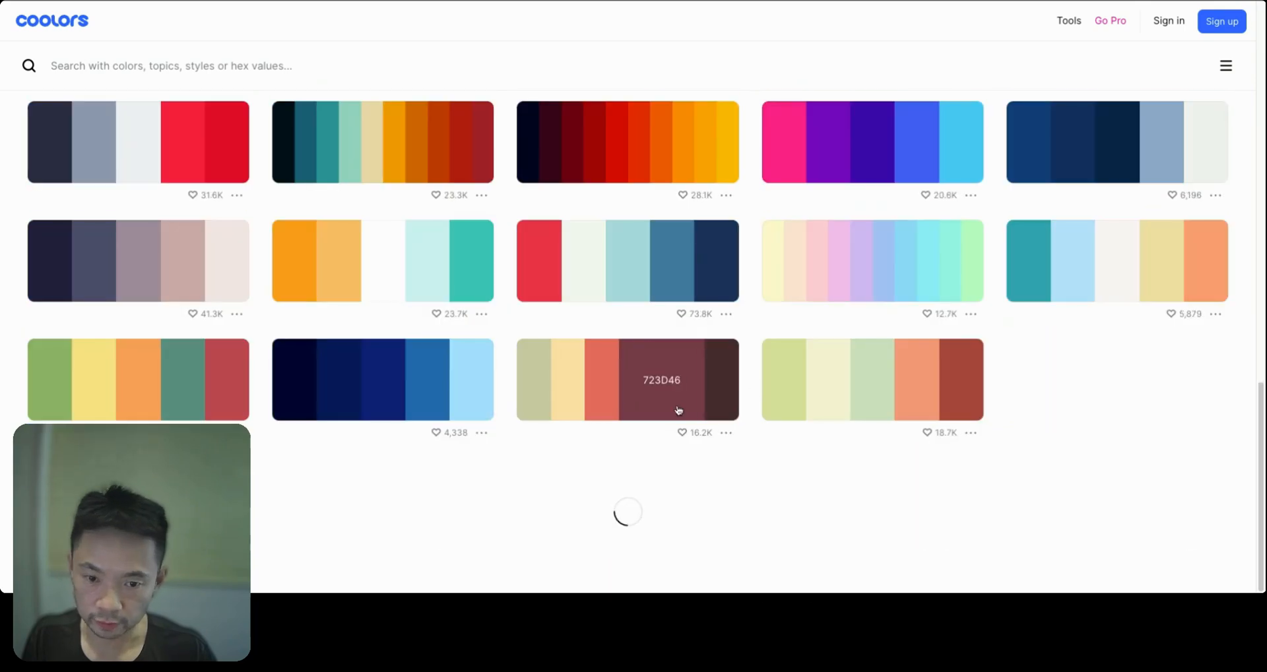
scroll(666, 389, "up", 15)
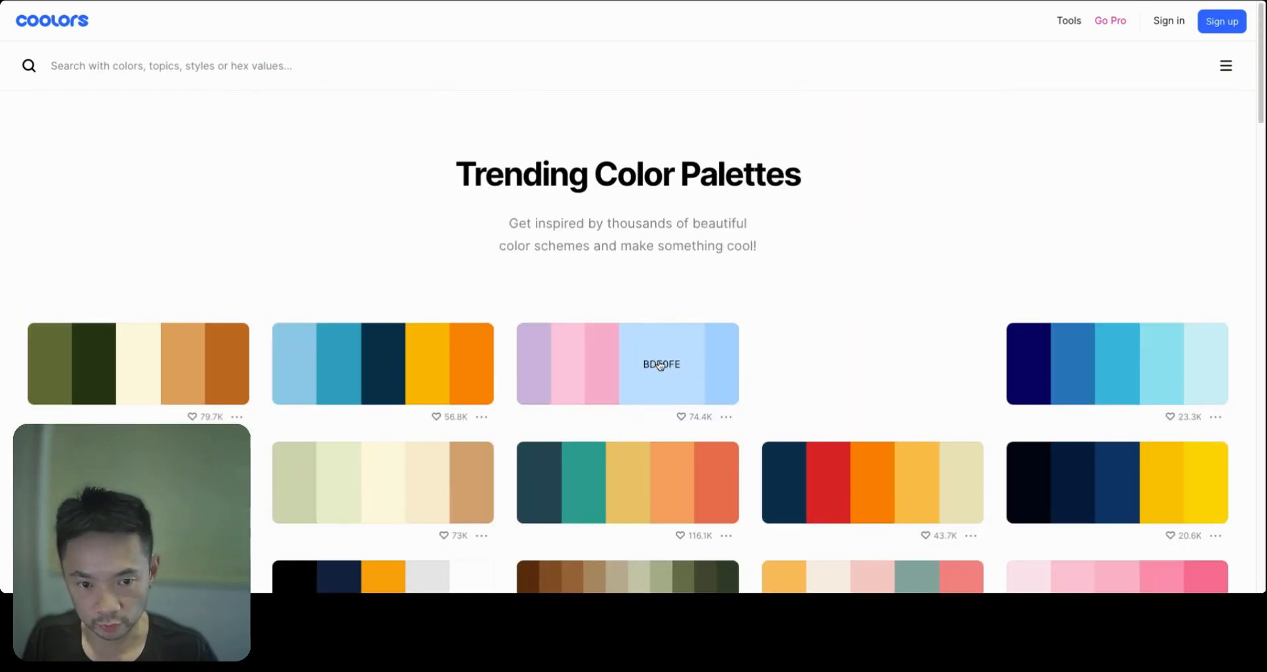
scroll(660, 364, "down", 10)
scroll(617, 452, "up", 10)
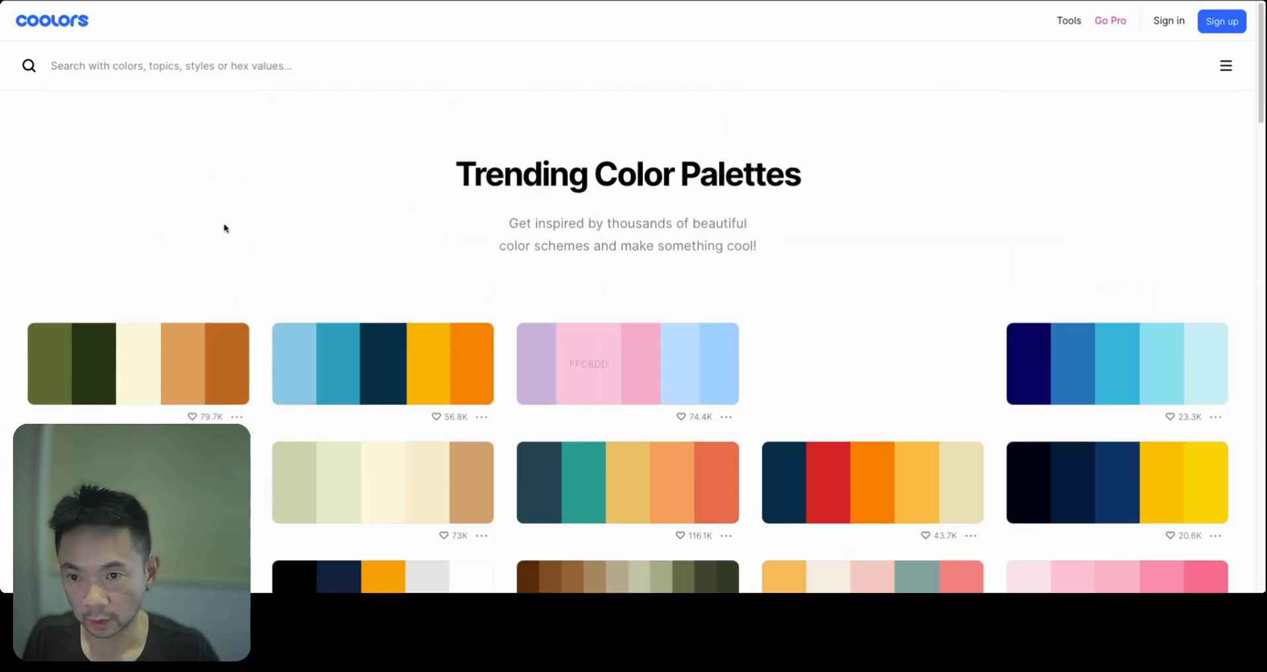
Filter the palettes by the Pastel style, look through them, and remove the Pastel filter.
left_click(192, 69)
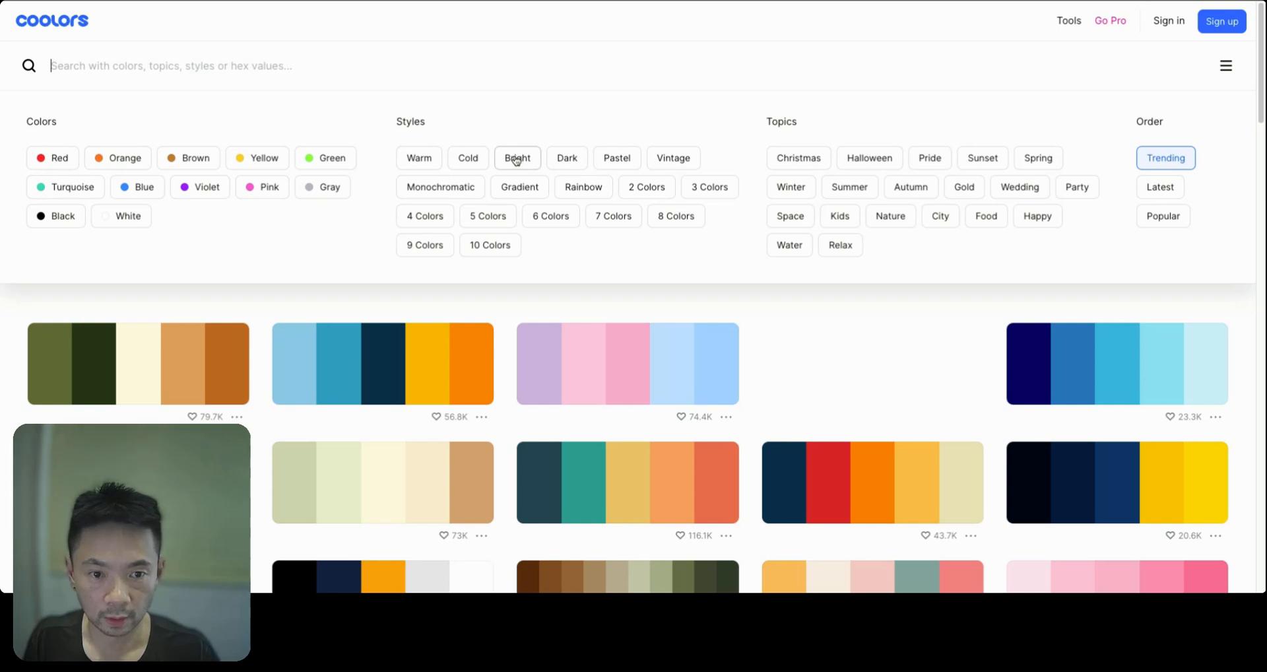
left_click(617, 158)
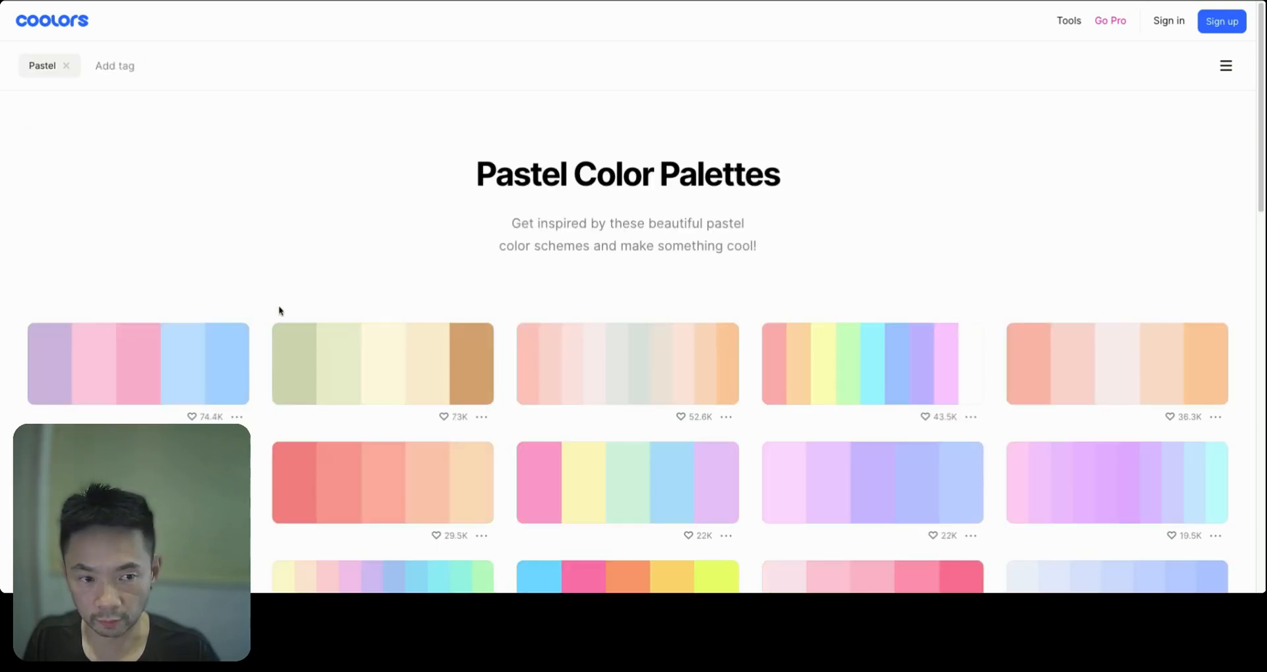
scroll(566, 240, "down", 20)
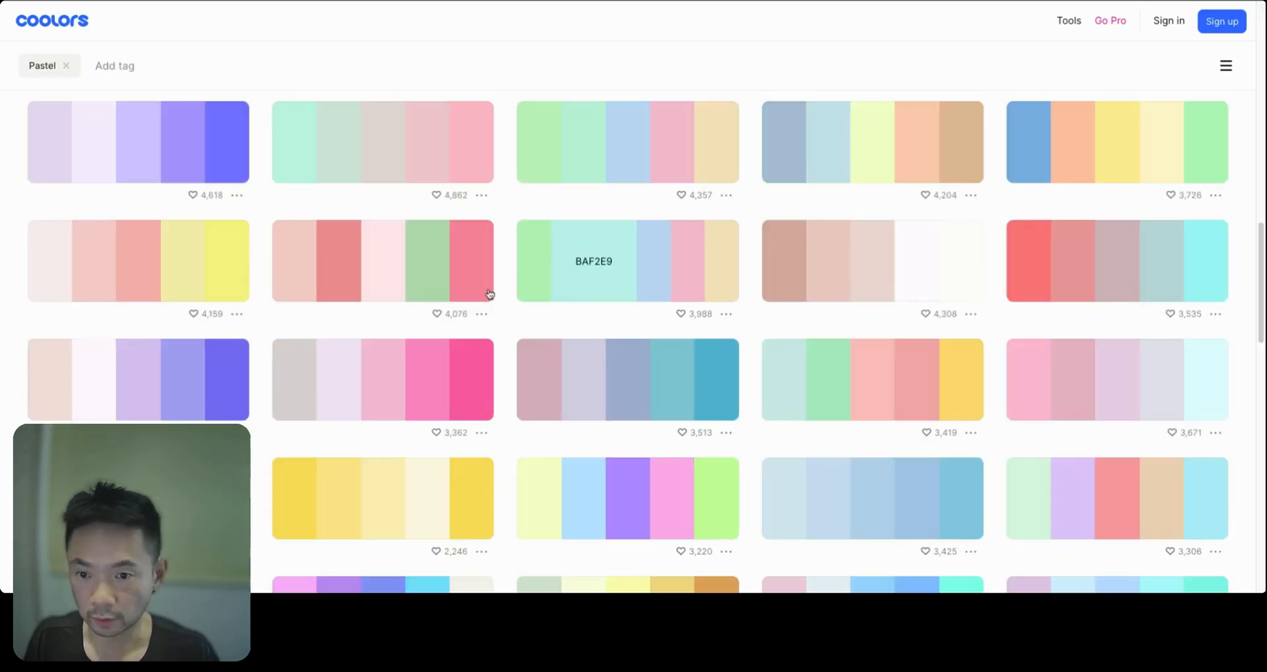
scroll(449, 297, "up", 20)
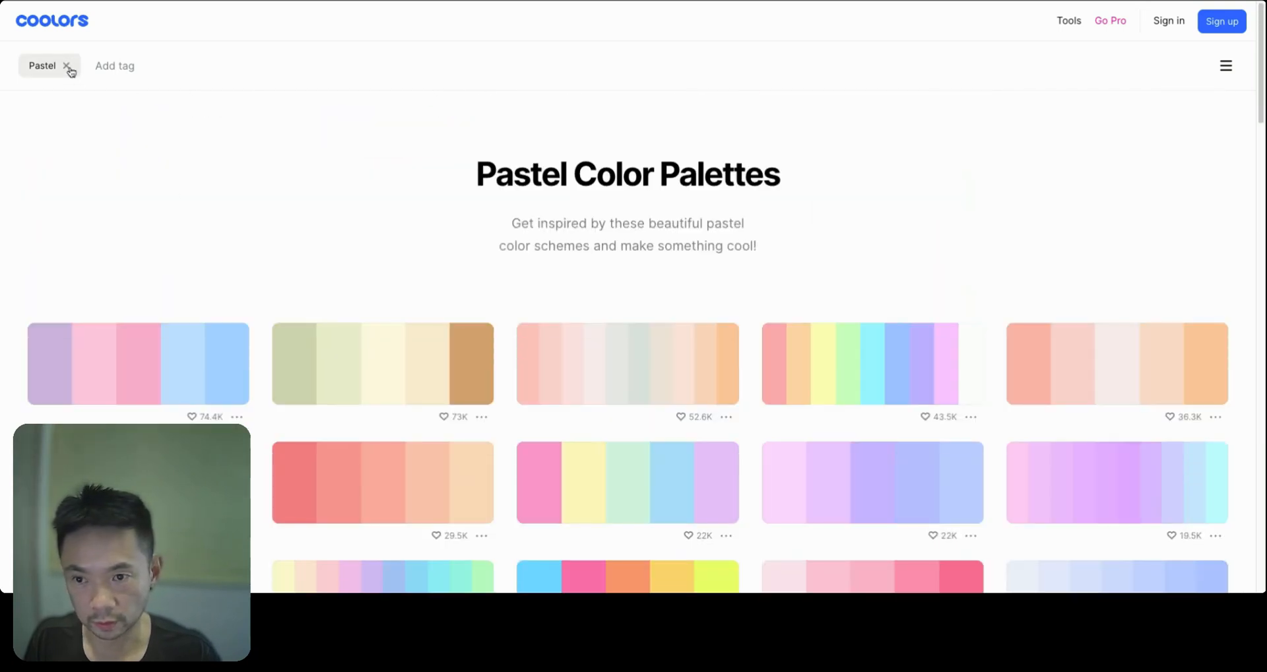
left_click(68, 69)
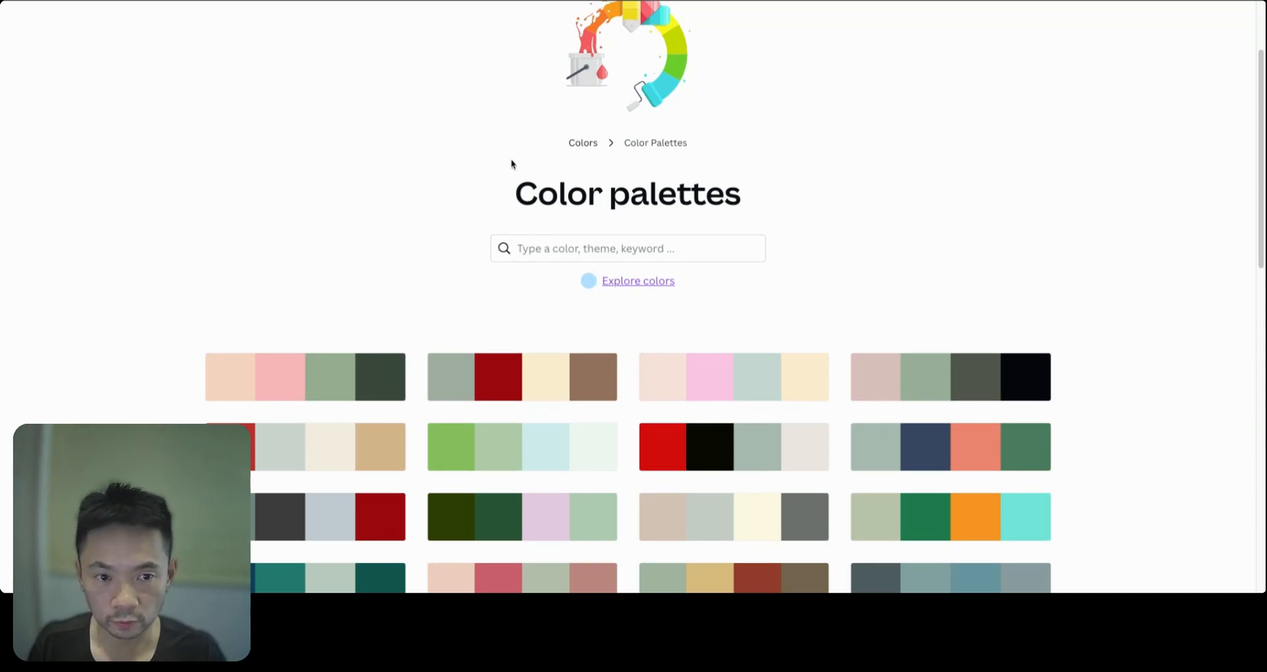
Browse Canva's color palettes and examine the Fresh for Picking color combination page.
scroll(427, 277, "down", 10)
scroll(603, 170, "up", 8)
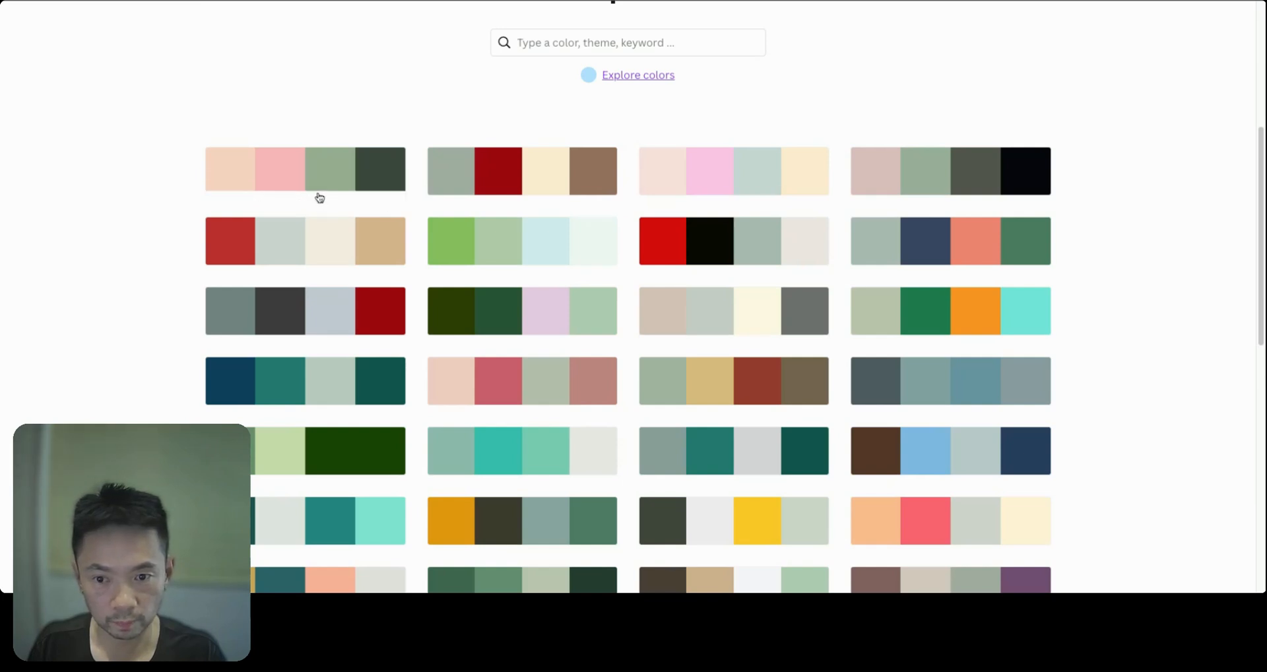
left_click(294, 182)
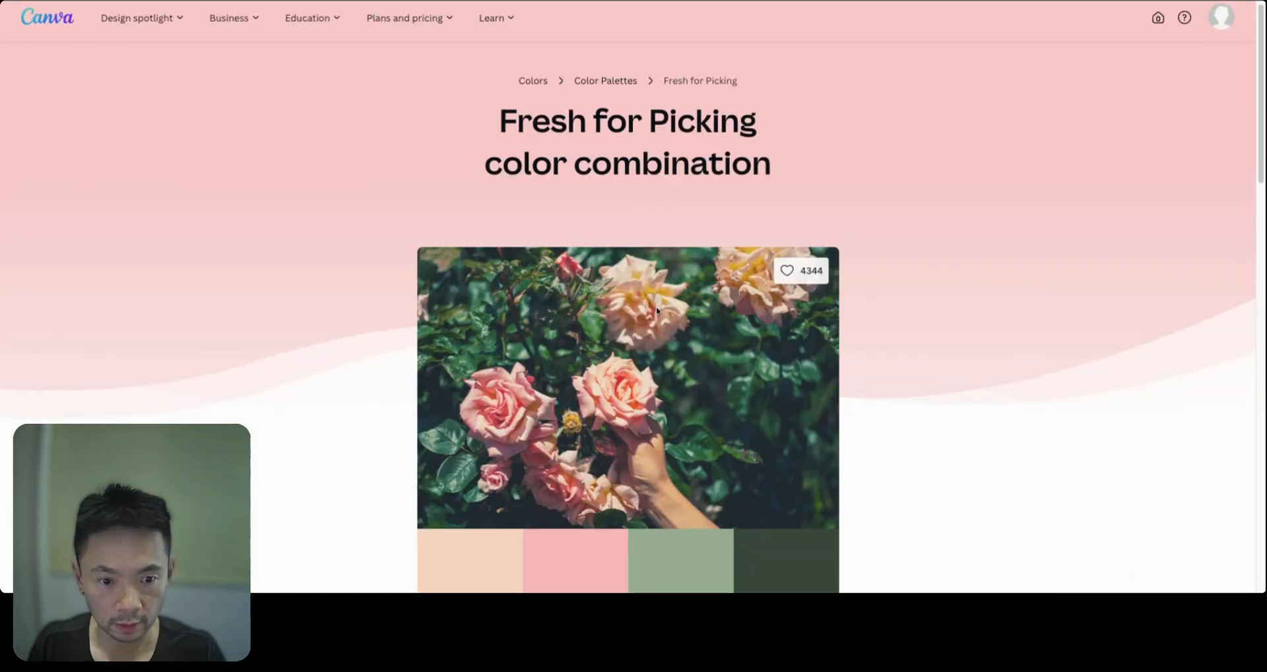
scroll(657, 311, "down", 10)
scroll(639, 294, "down", 10)
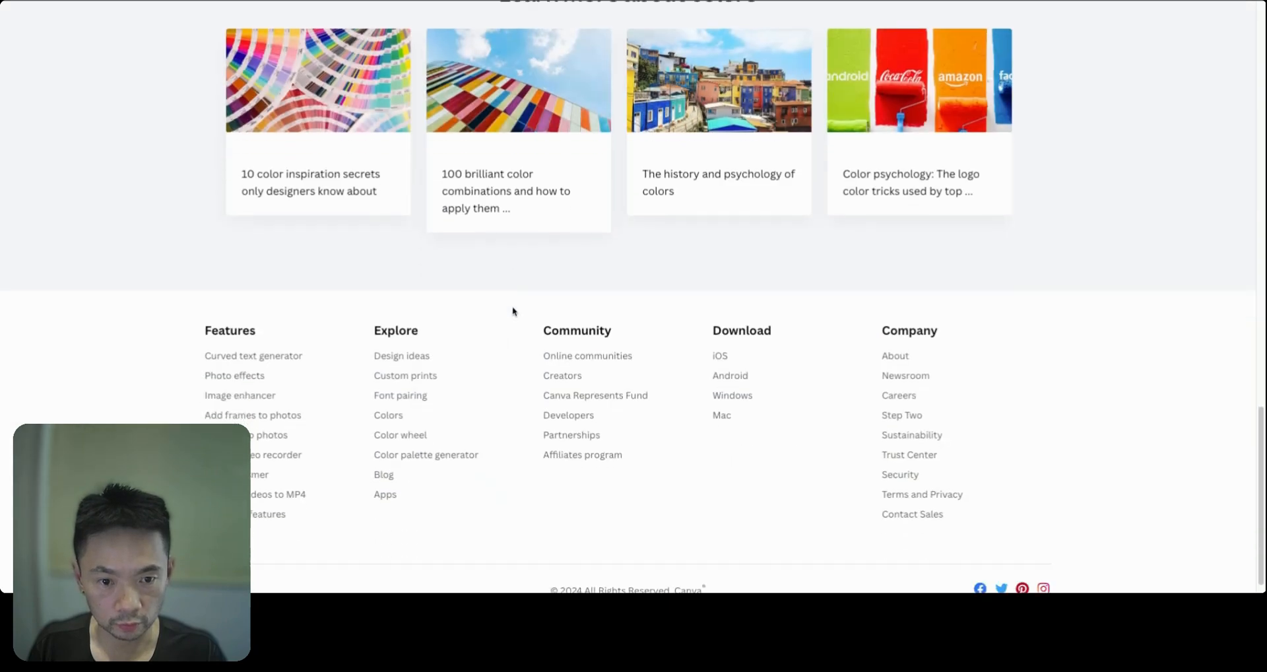
scroll(515, 308, "up", 20)
scroll(515, 307, "down", 4)
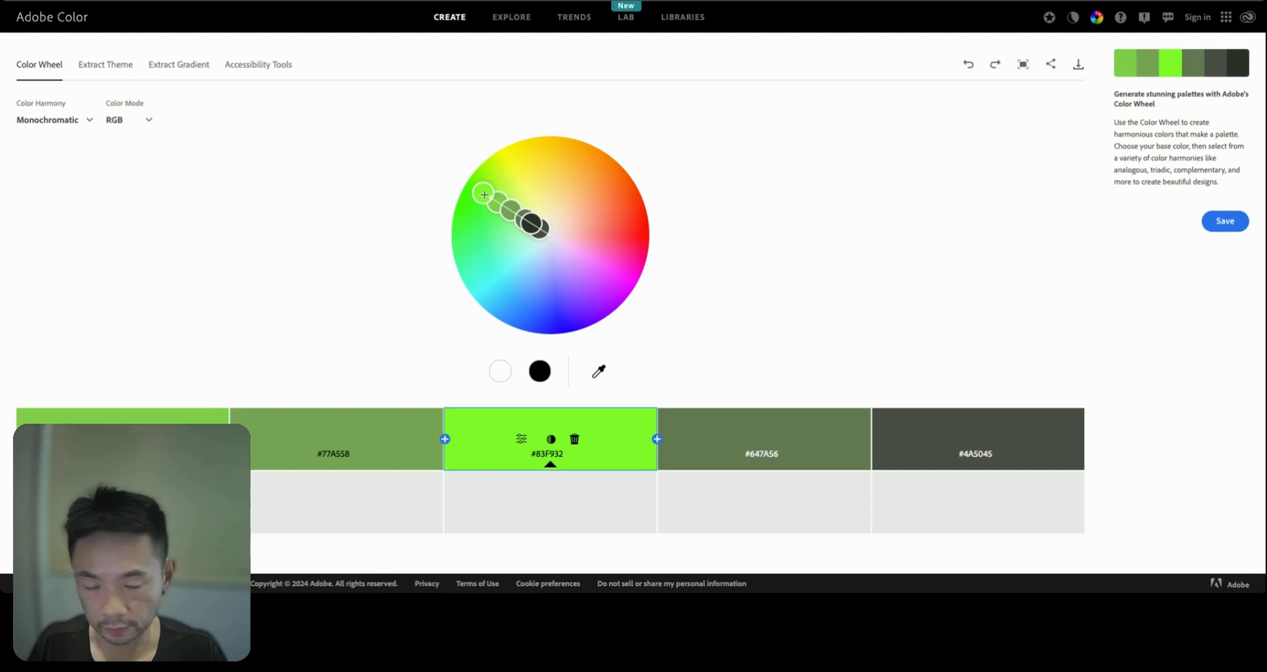
In Adobe Color, move the base color on the wheel to green #2DF56C and set the color harmony to Complementary.
left_click_drag(484, 194, 520, 242)
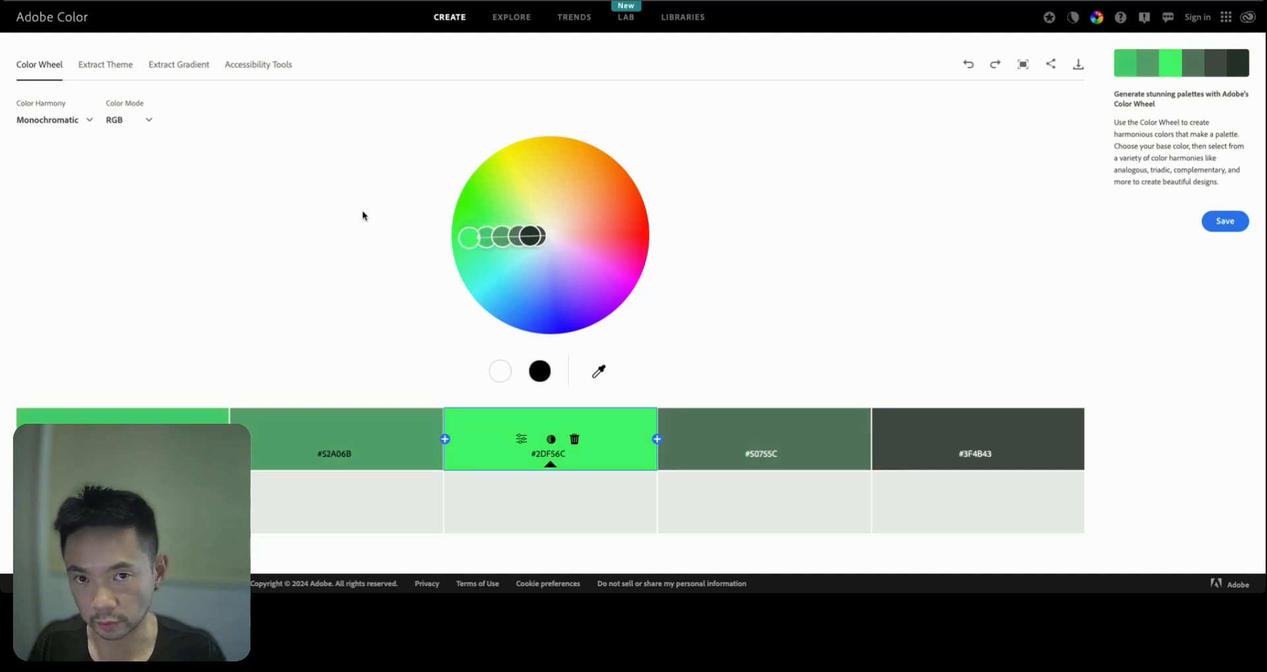
left_click(46, 121)
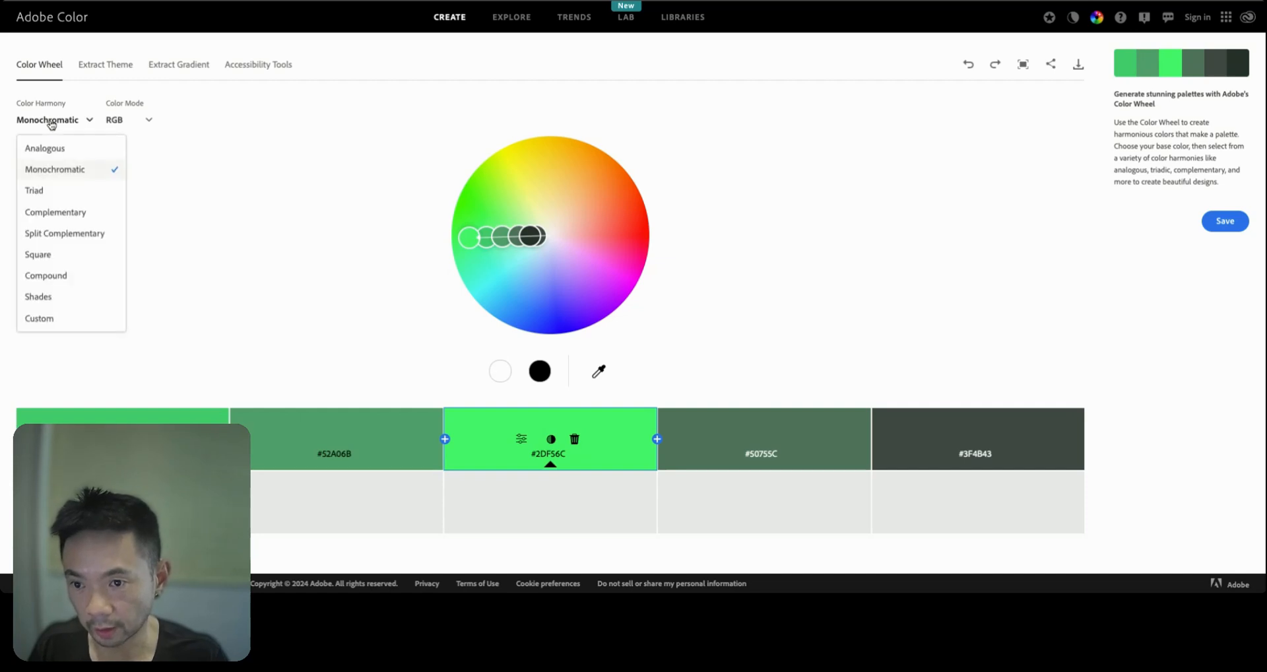
left_click(57, 212)
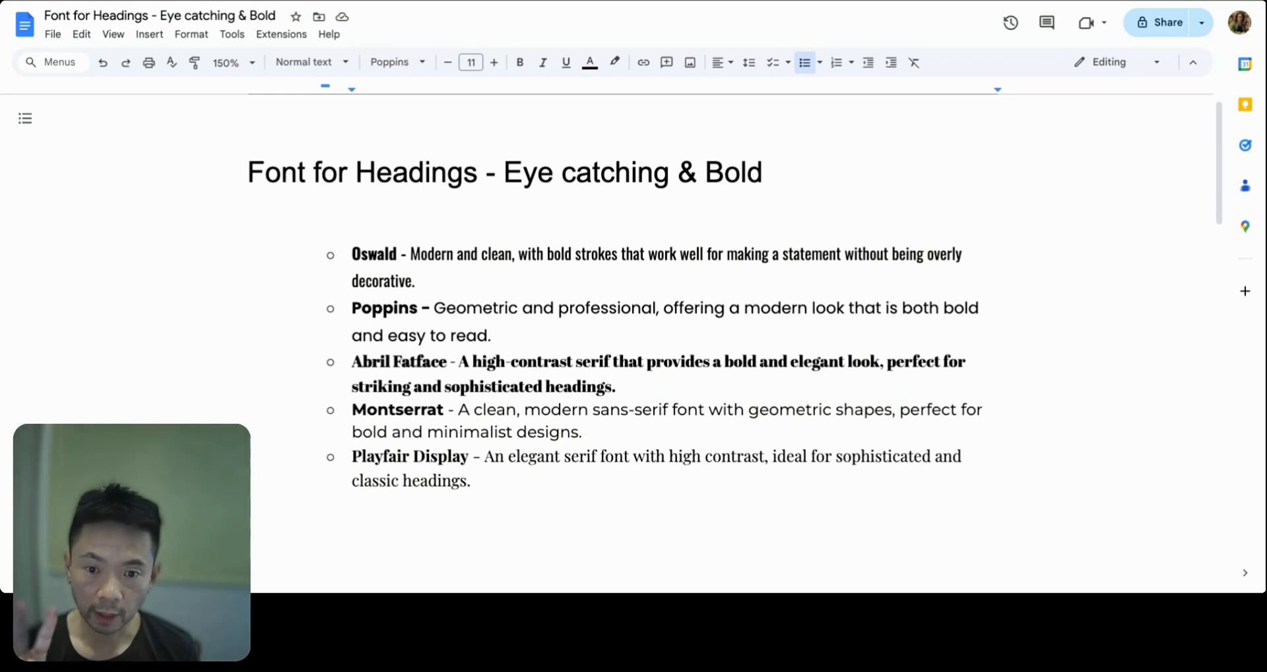
In the Google Docs font guide, highlight the "Font for Headings" title and review the heading fonts from Oswald to Playfair Display.
double_click(276, 173)
key("ctrl+shift+Right")
key("ctrl+shift+Right")
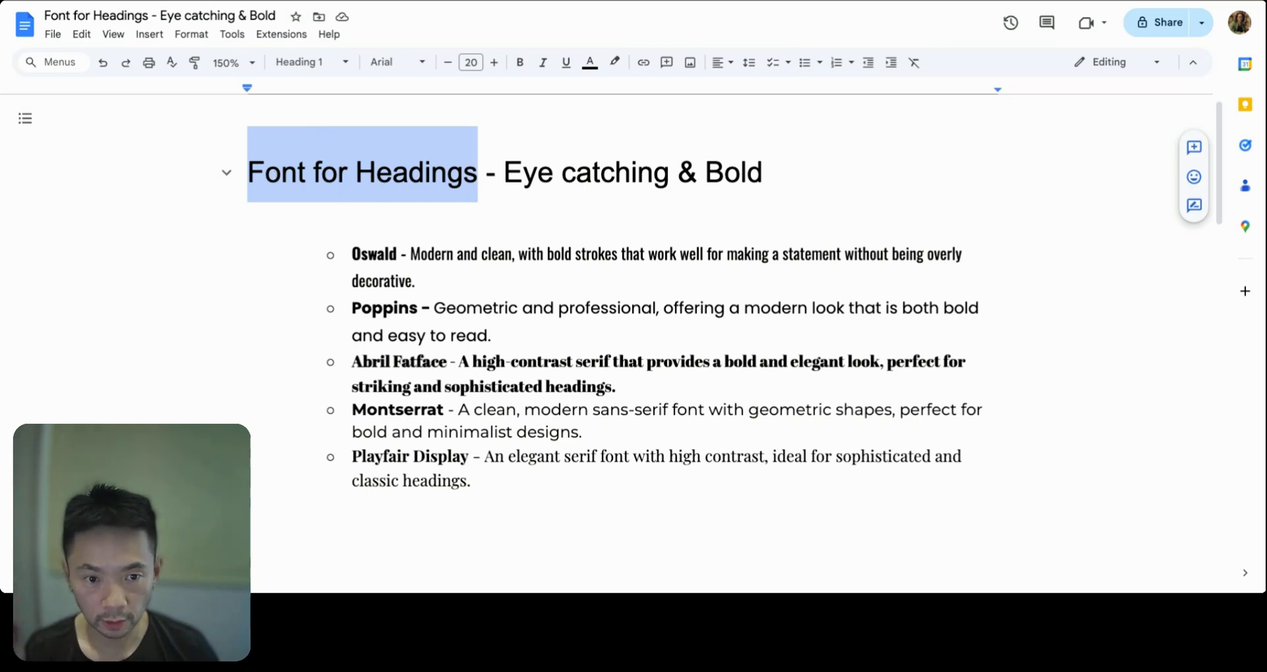
double_click(567, 487)
left_click_drag(352, 255, 568, 481)
left_click(488, 470)
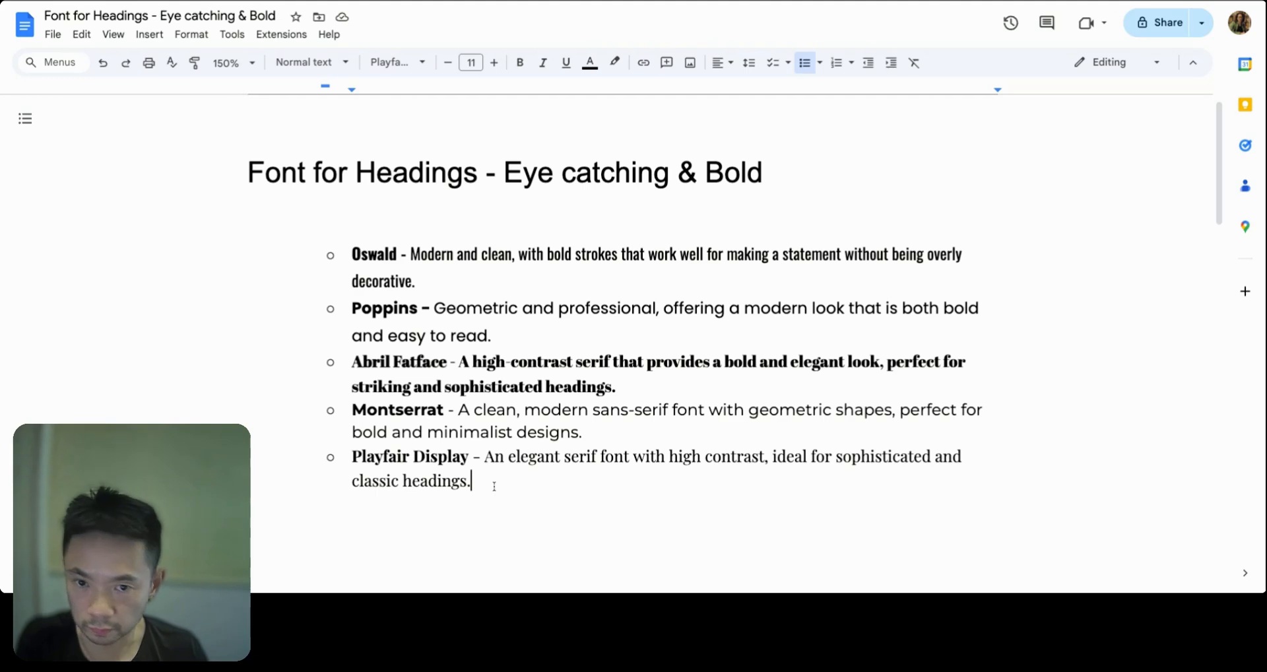
Review the "Fonts for Body - Easy to Read" section, highlighting its title and the fonts from Open Sans to Work Sans.
scroll(445, 333, "down", 8)
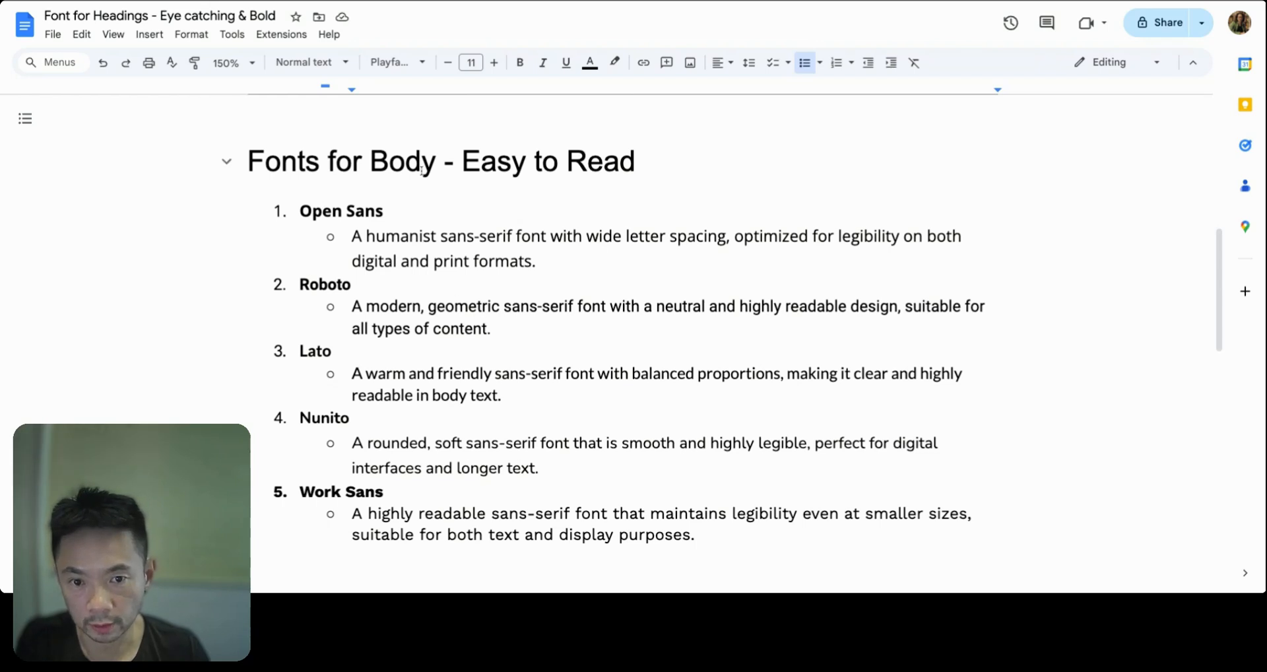
left_click_drag(289, 157, 636, 162)
left_click(580, 161)
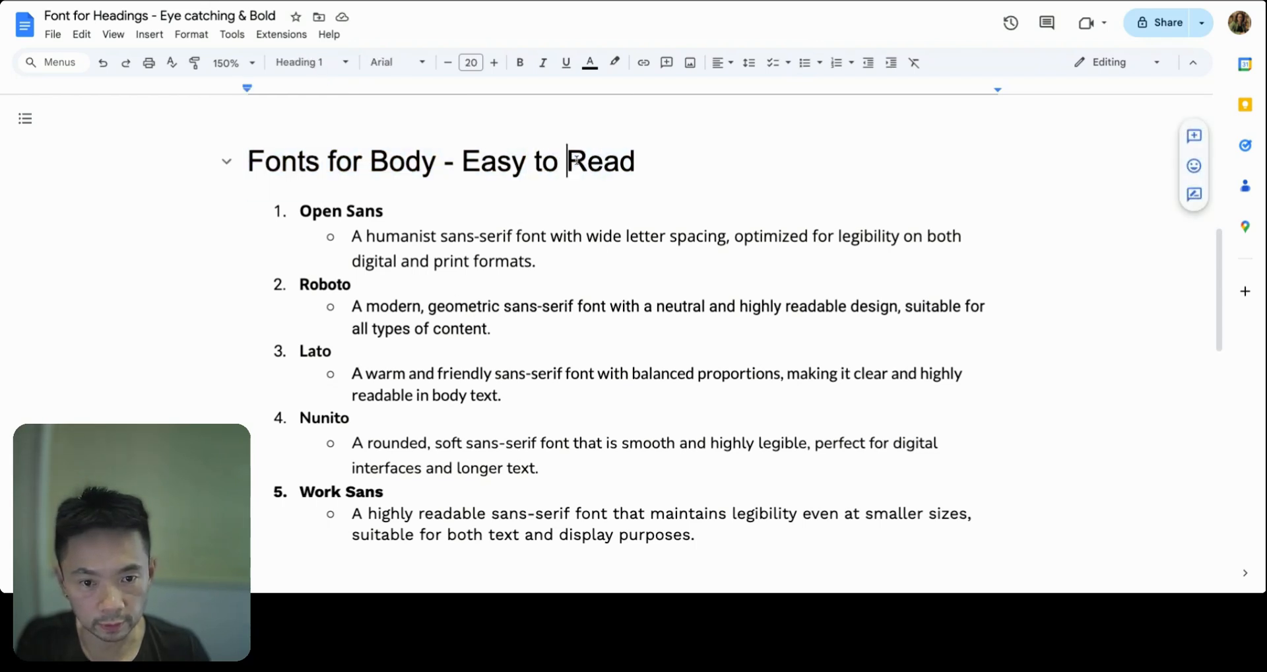
double_click(597, 162)
left_click_drag(462, 161, 635, 162)
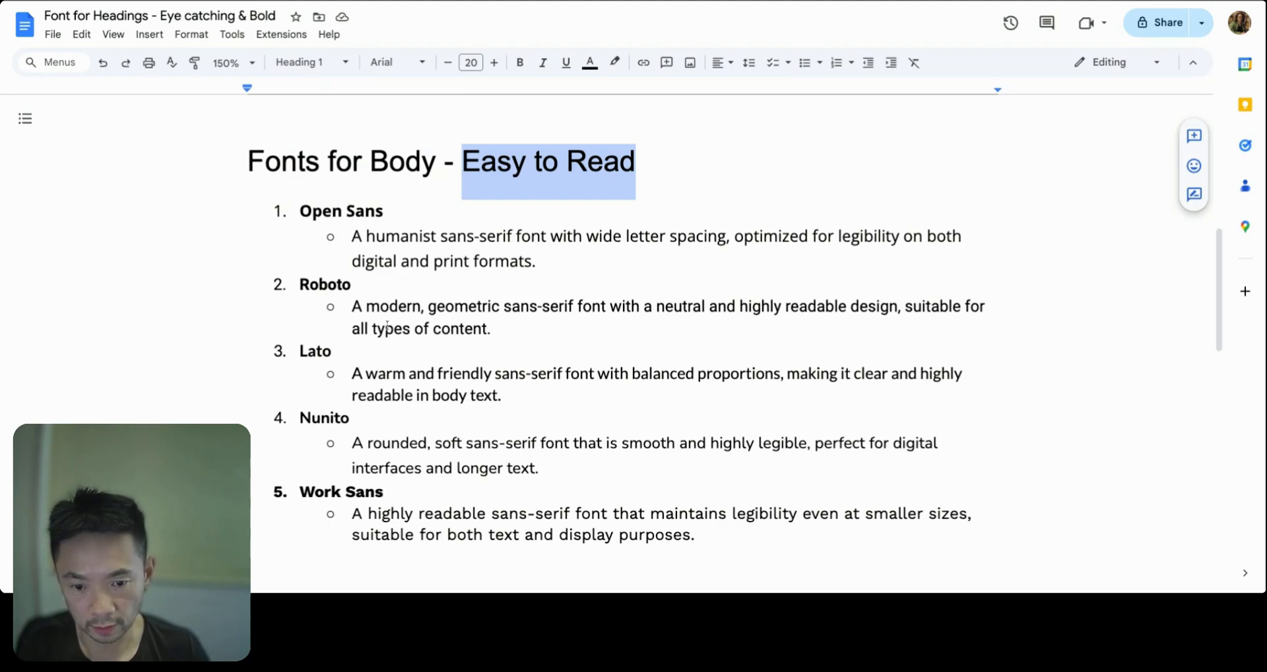
left_click(630, 443)
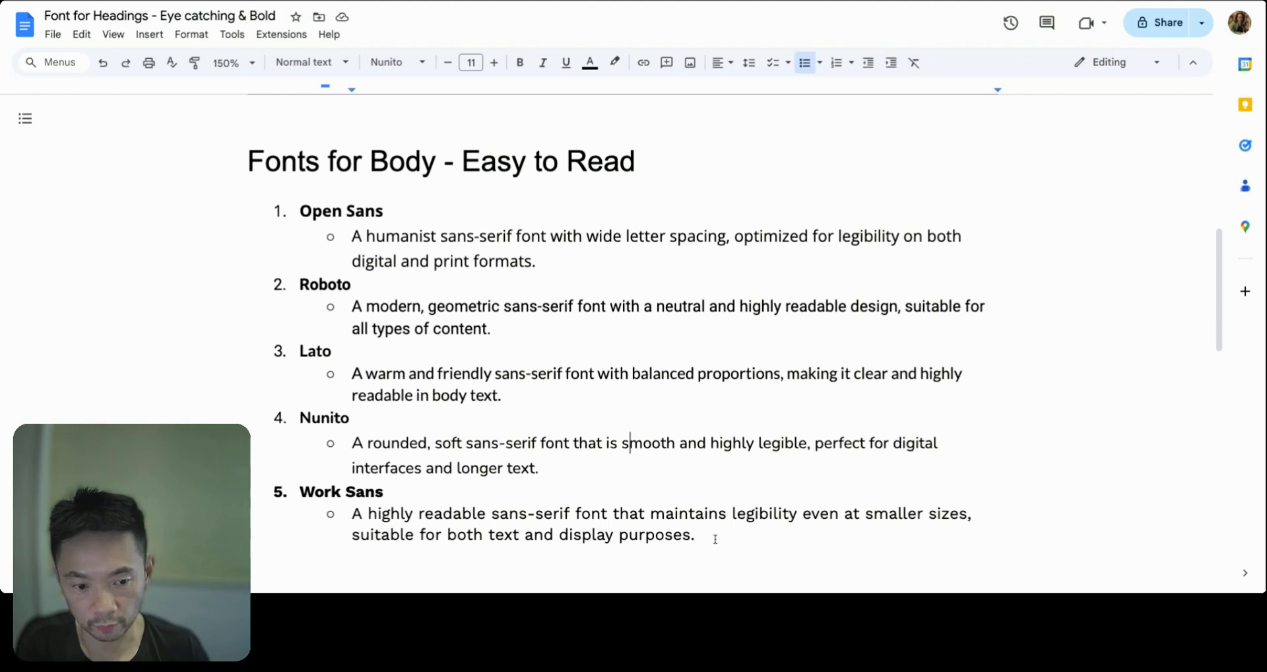
left_click_drag(700, 548, 312, 209)
left_click(544, 246)
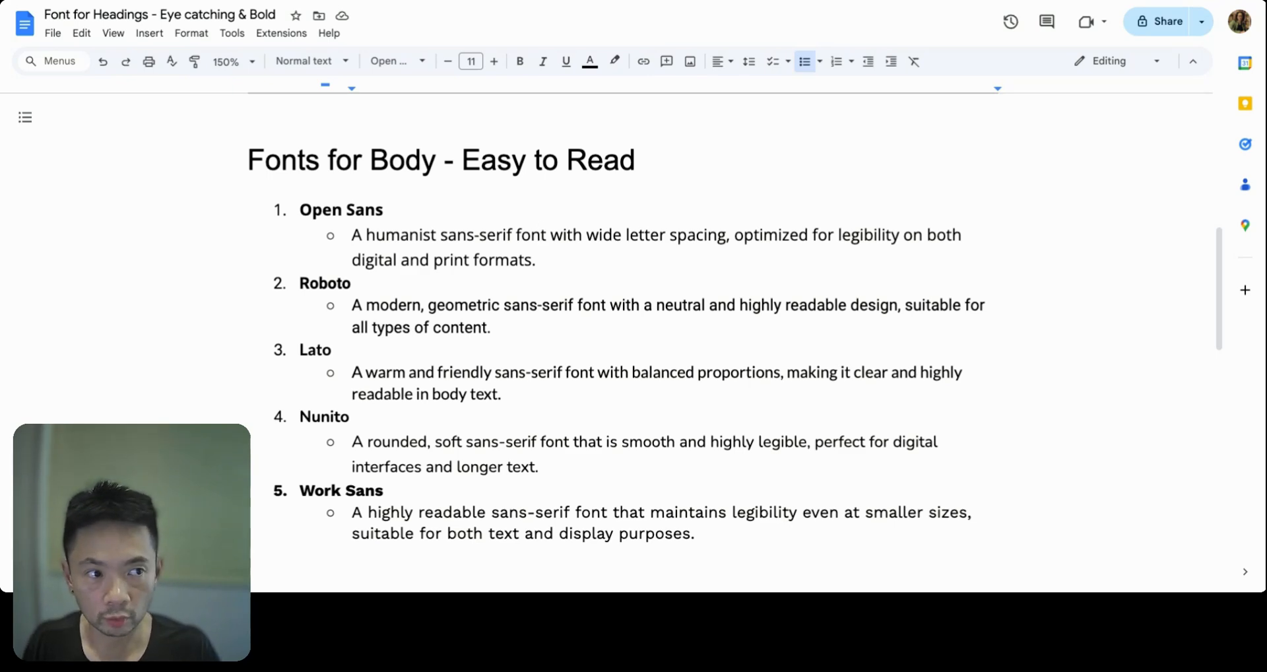
Switch to Canva, create a new blank logo design, and search its templates for "rainforest".
key("ctrl+t")
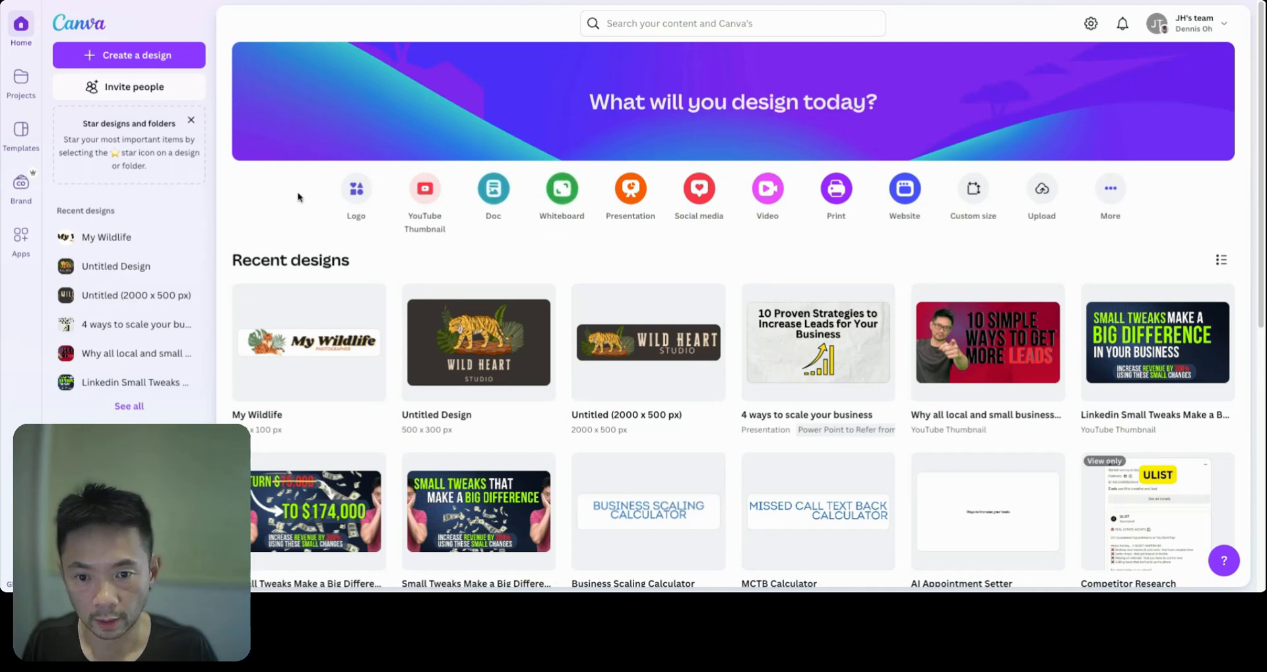
left_click(357, 191)
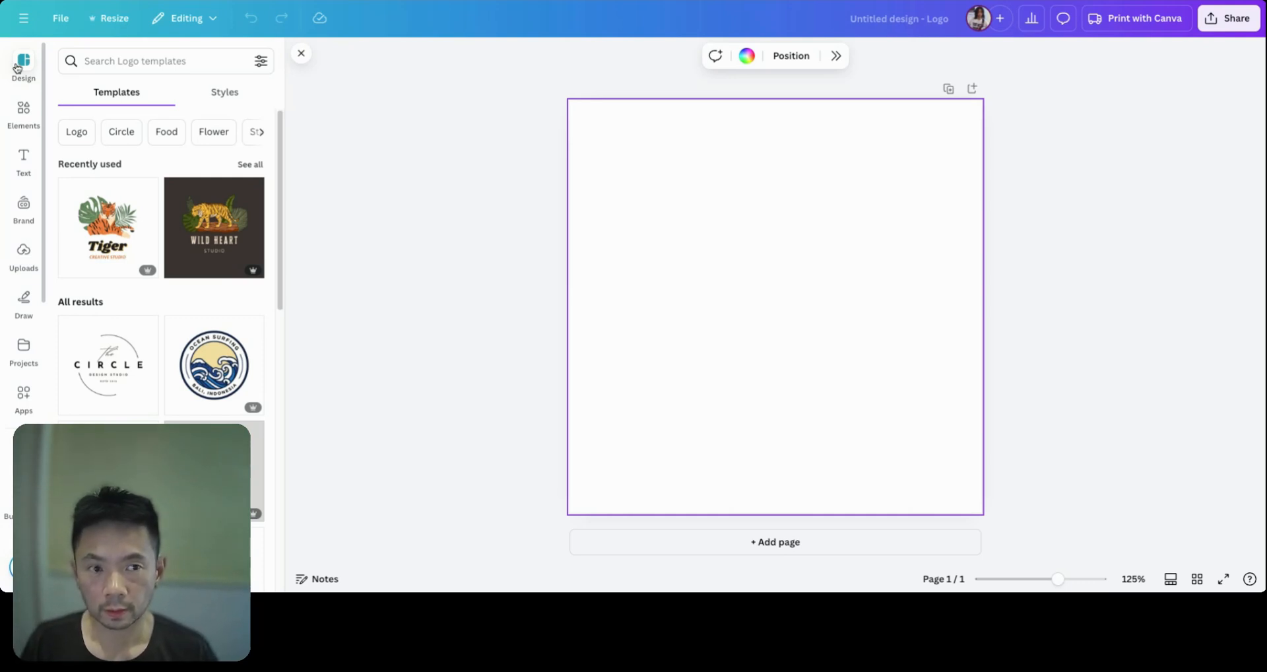
left_click(119, 61)
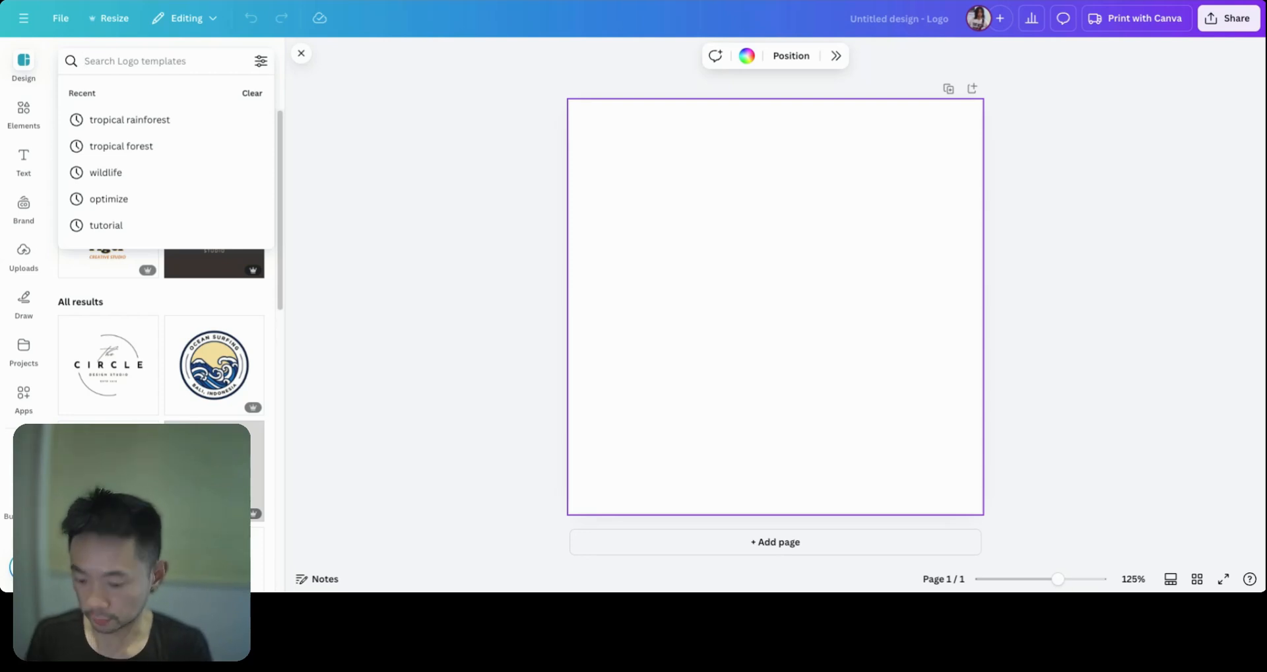
type("rain")
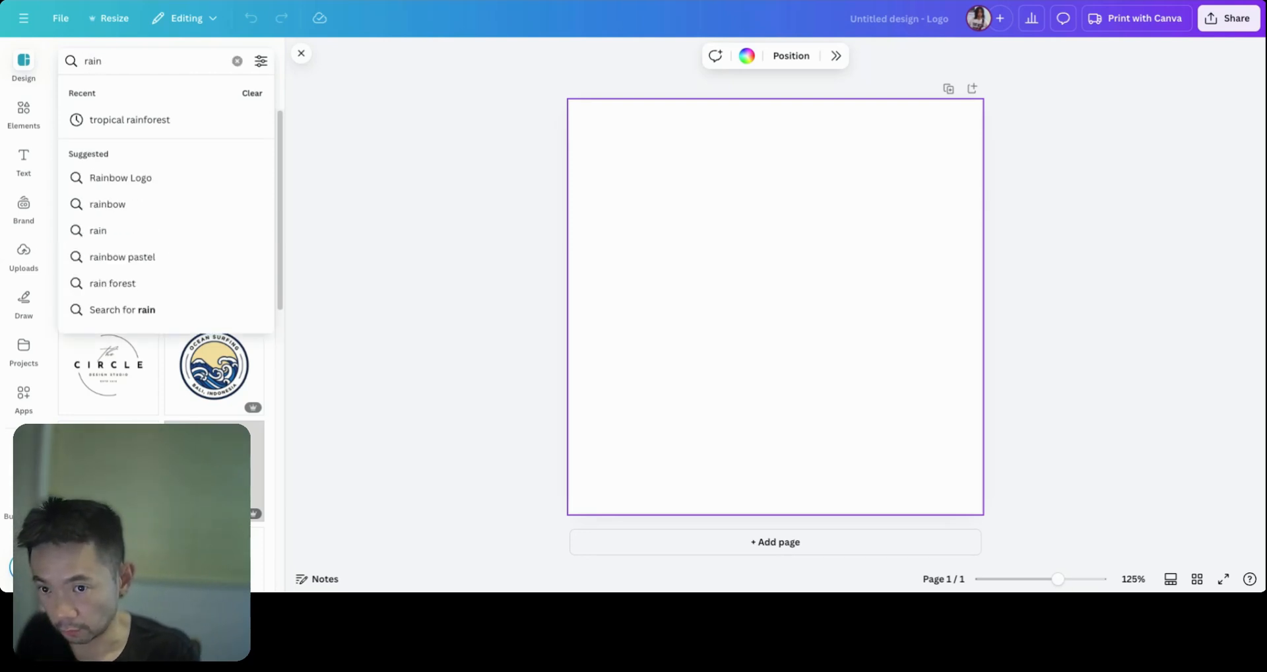
type("forest")
key("Return")
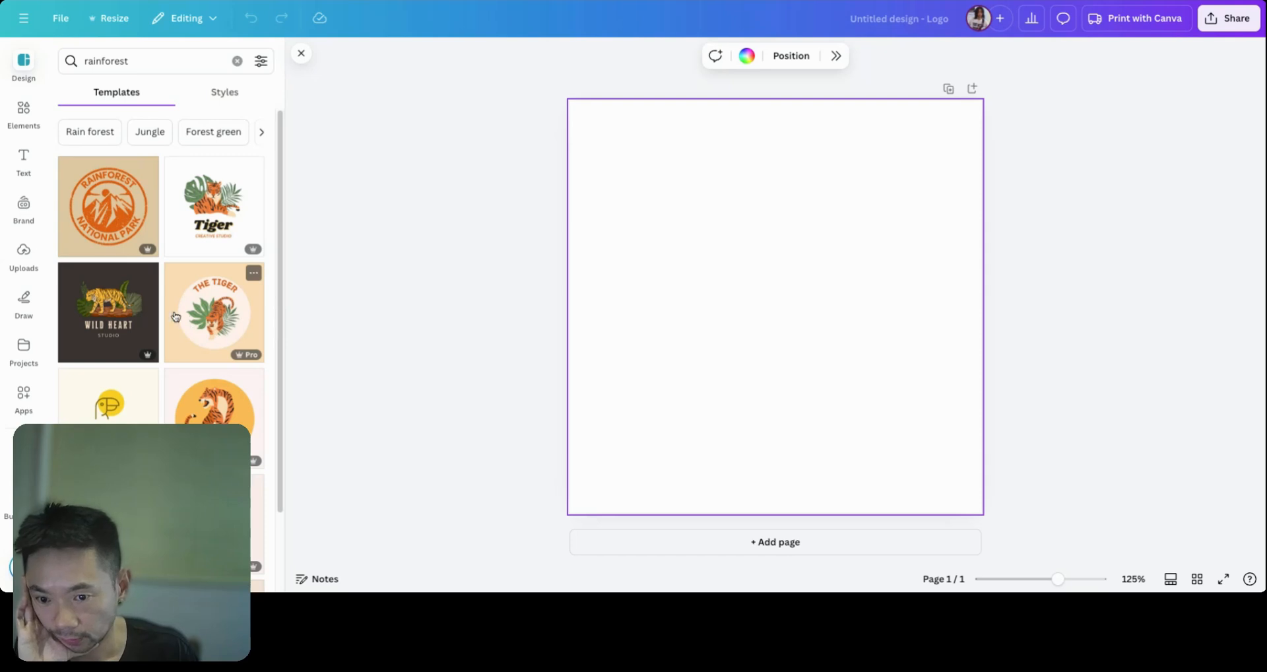
Narrow the templates to Jungle and apply the white-background Jungle Story page of the wild tiger logo template.
scroll(181, 413, "down", 2)
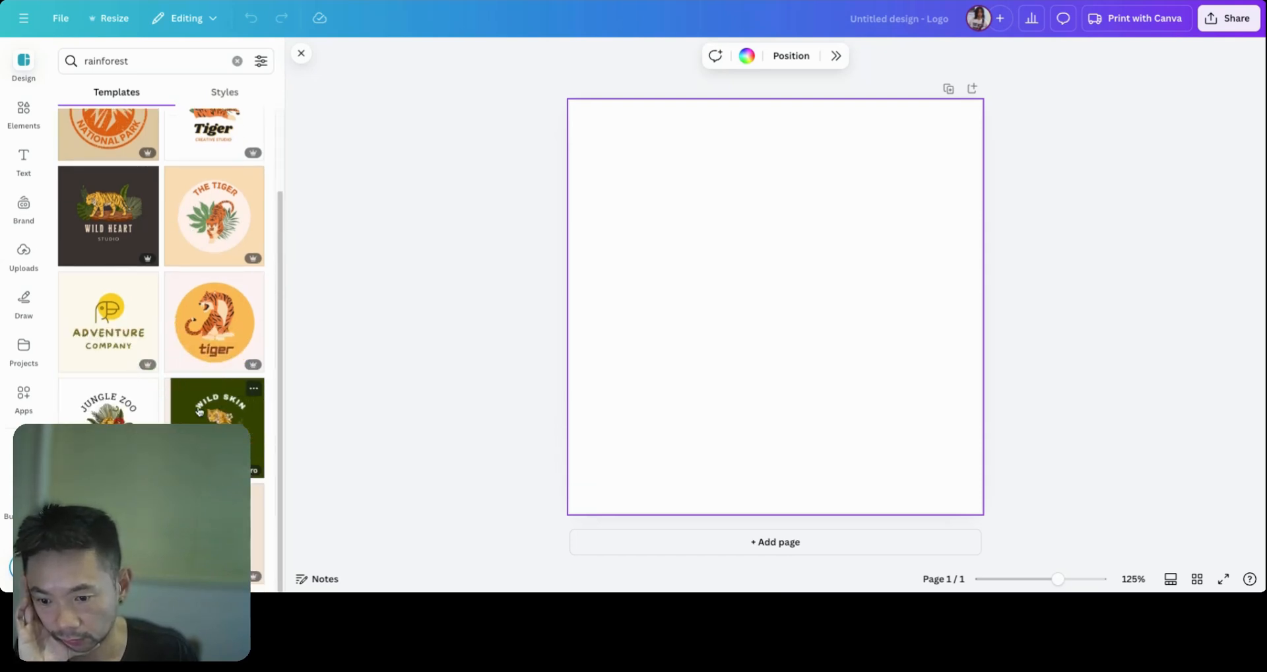
scroll(217, 231, "up", 2)
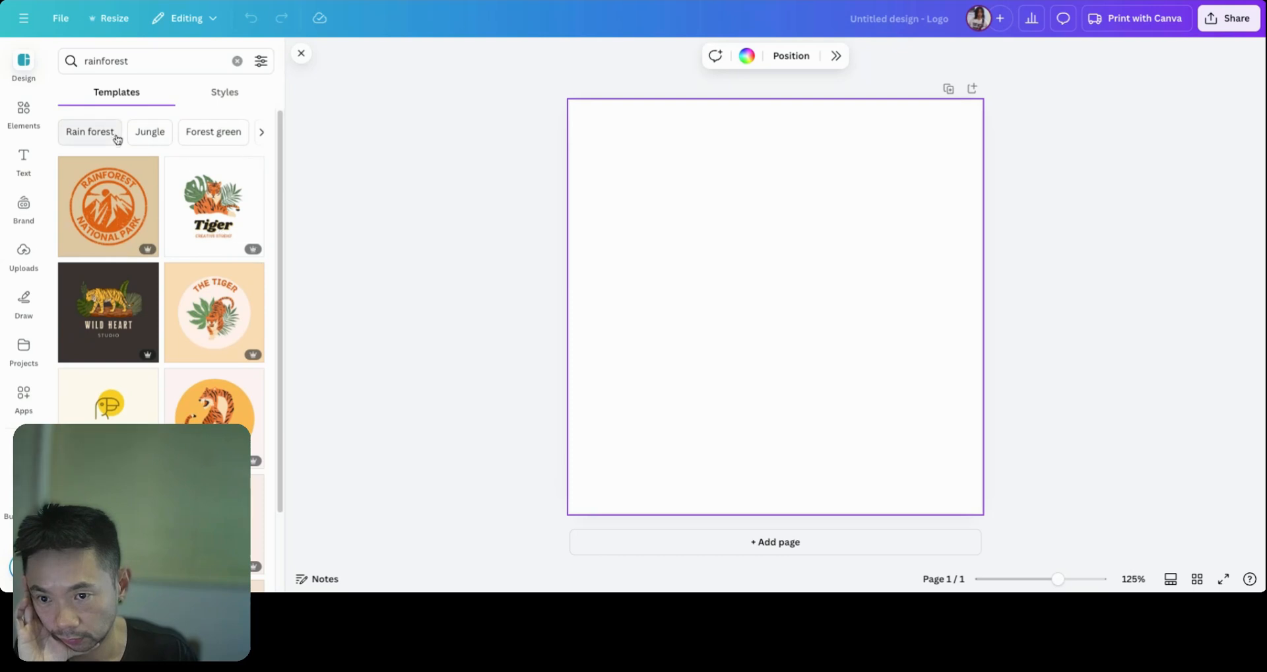
left_click(156, 133)
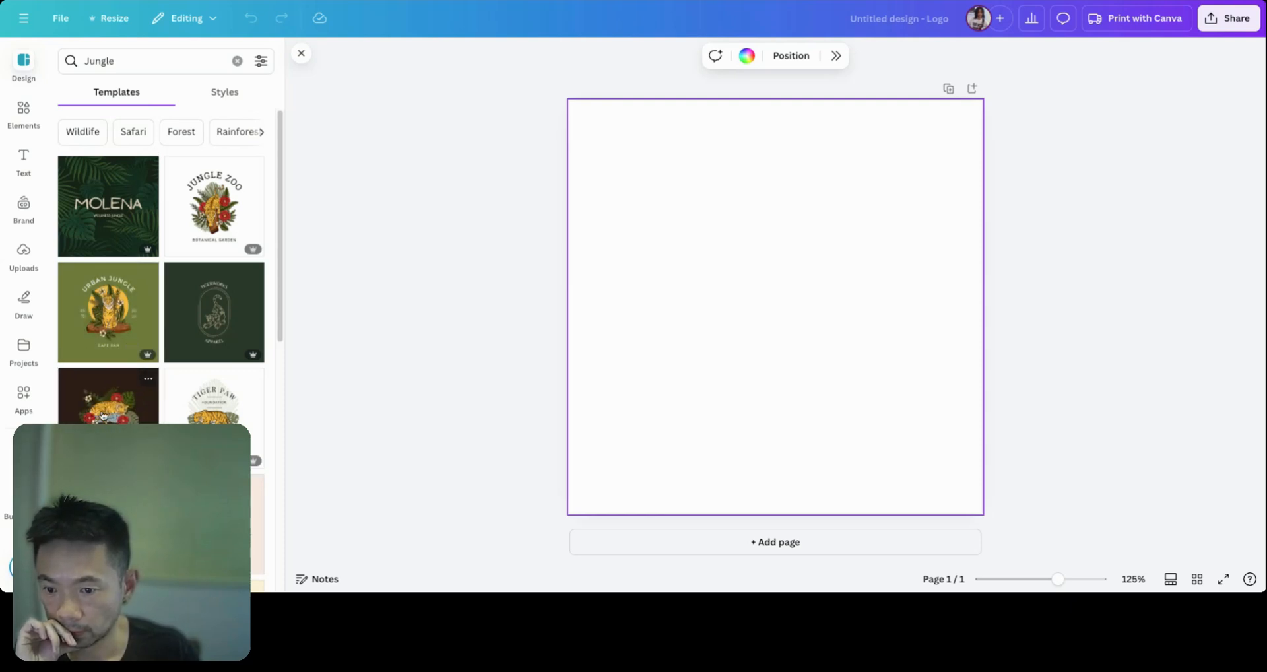
left_click(103, 416)
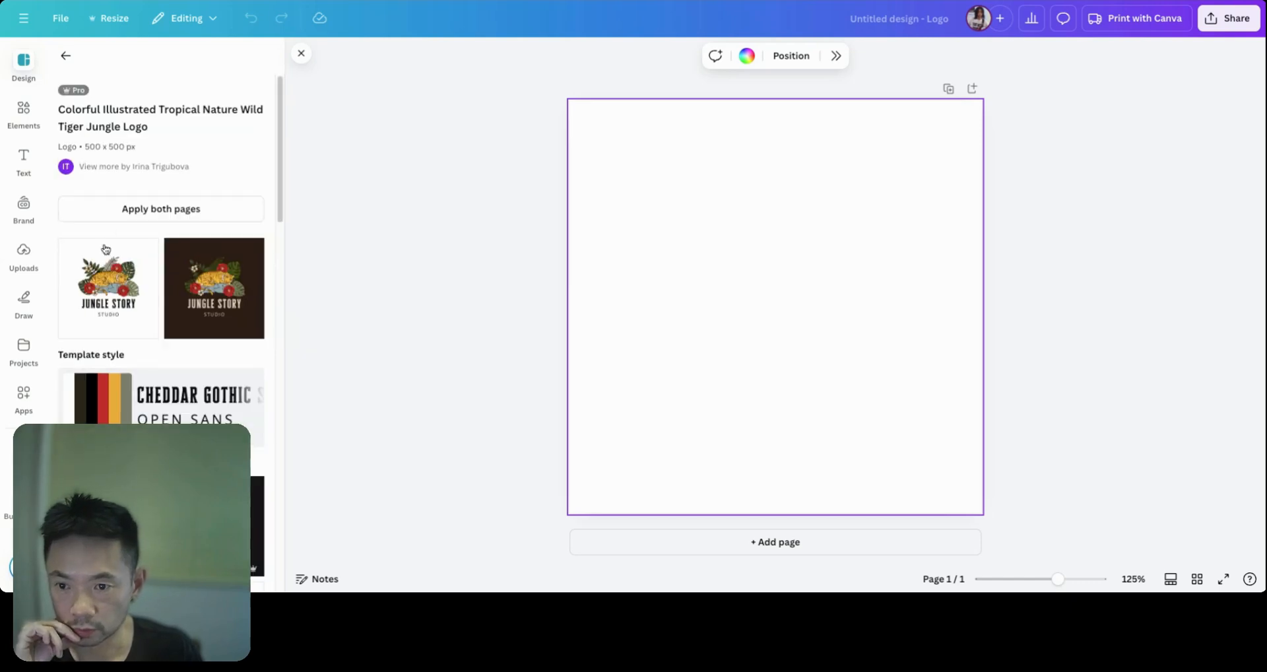
left_click(105, 249)
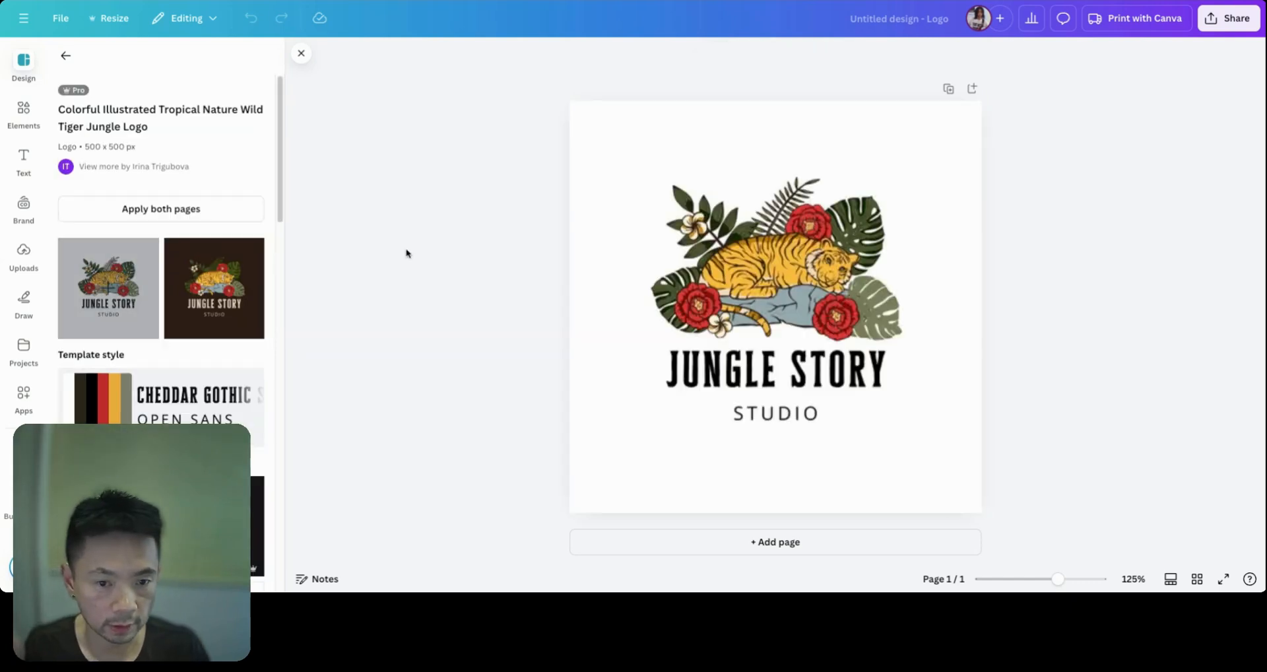
Replace the "JUNGLE STORY" heading with "MY WILDLIFE".
left_click(618, 215)
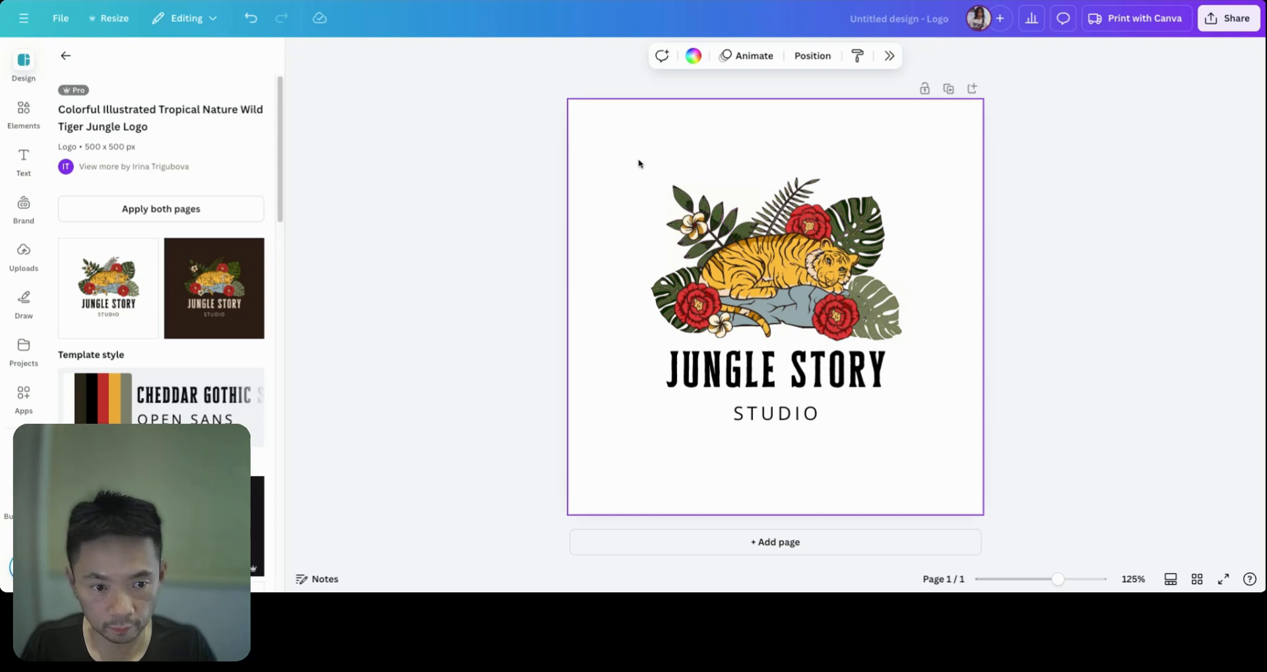
left_click_drag(638, 158, 935, 320)
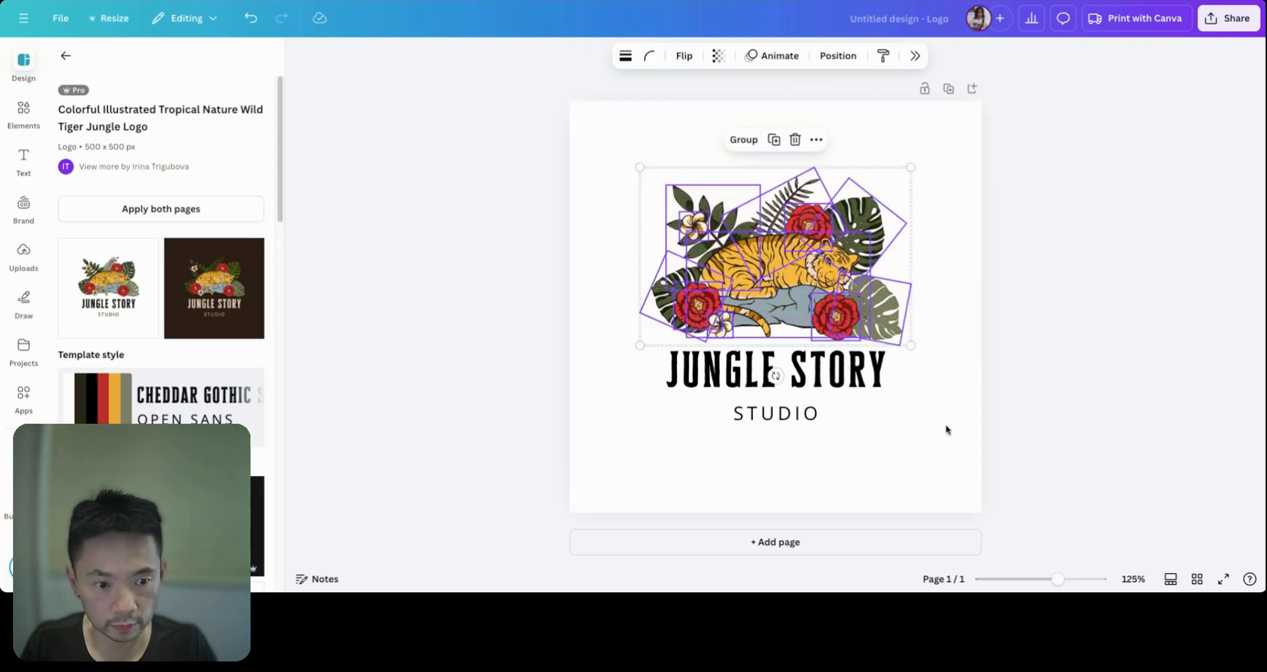
left_click(945, 425)
left_click(813, 381)
double_click(813, 380)
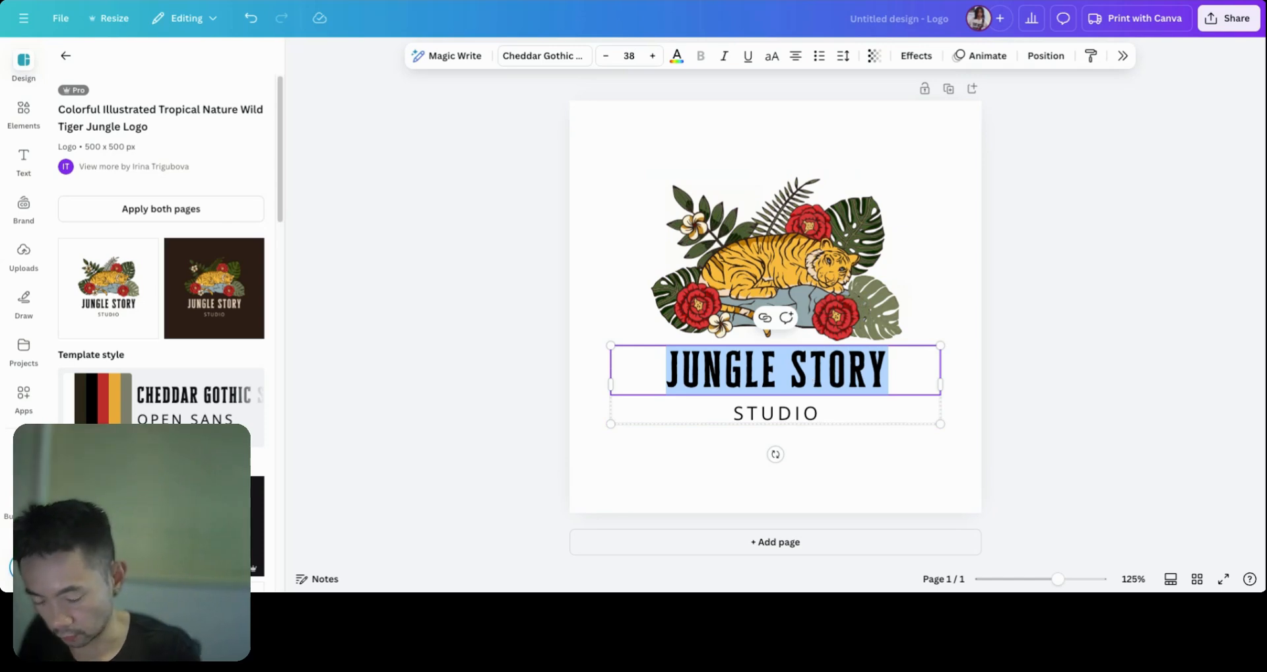
type("MY WILDLIFE")
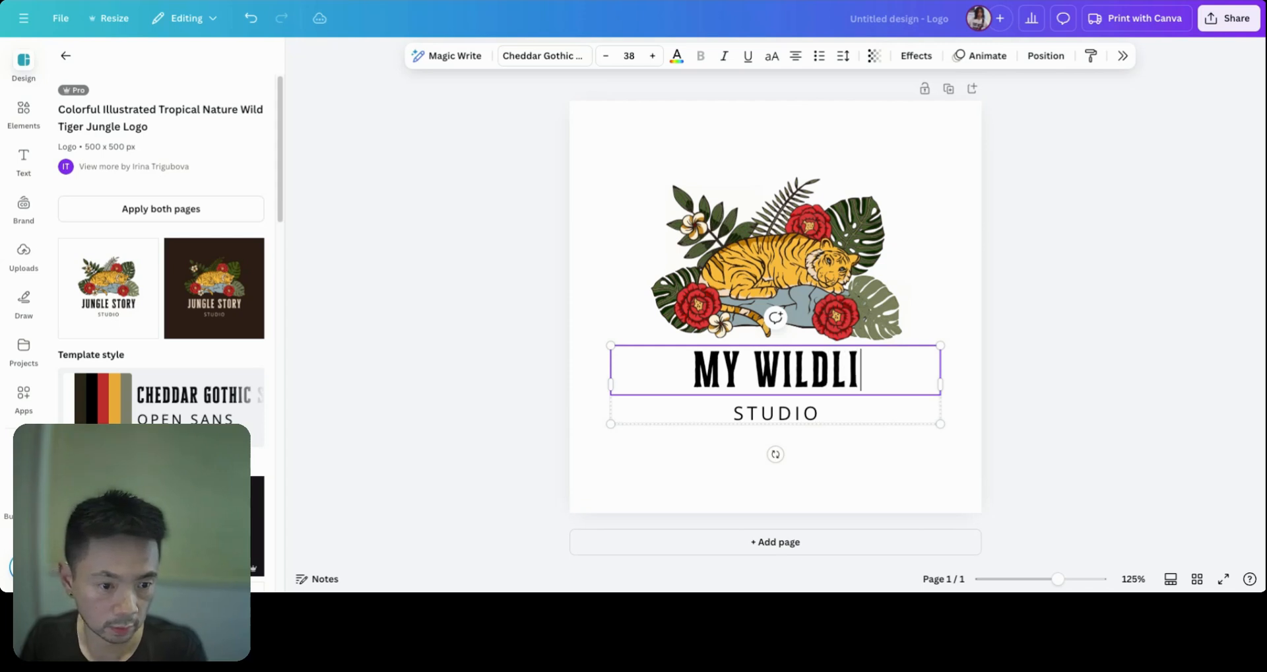
Replace the "STUDIO" subtitle with "PHOTOGRAPHER".
left_click(796, 410)
double_click(796, 411)
type("P")
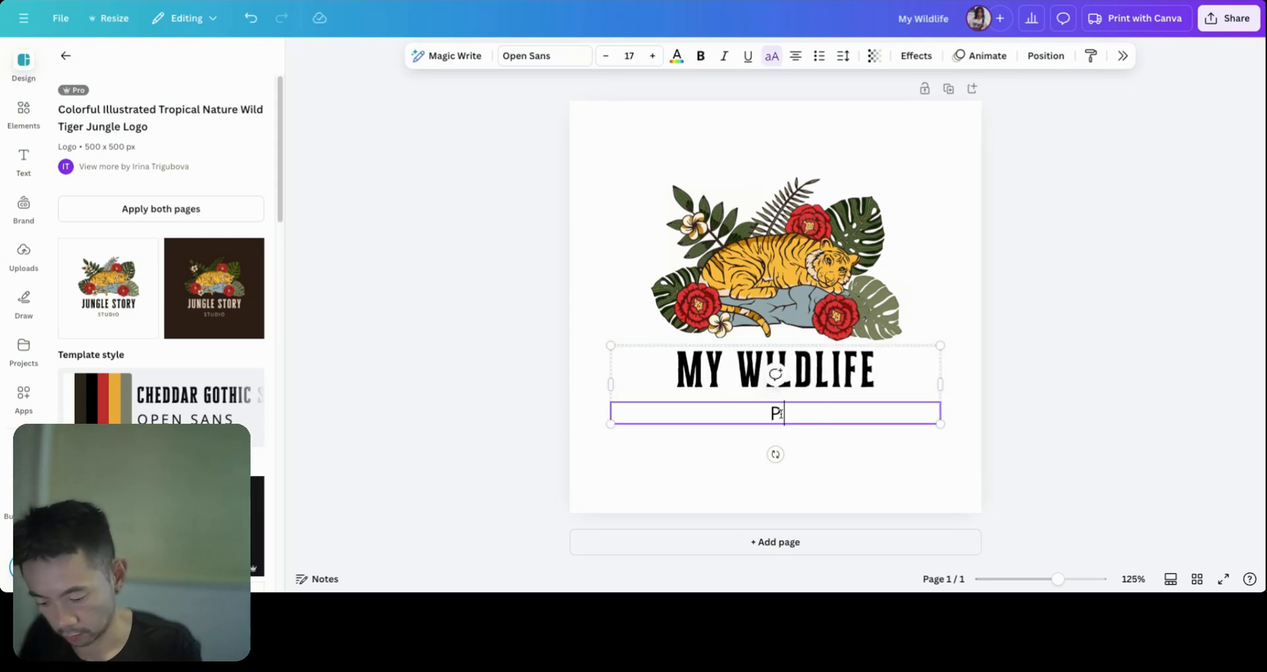
type("HOTOGRAPHER")
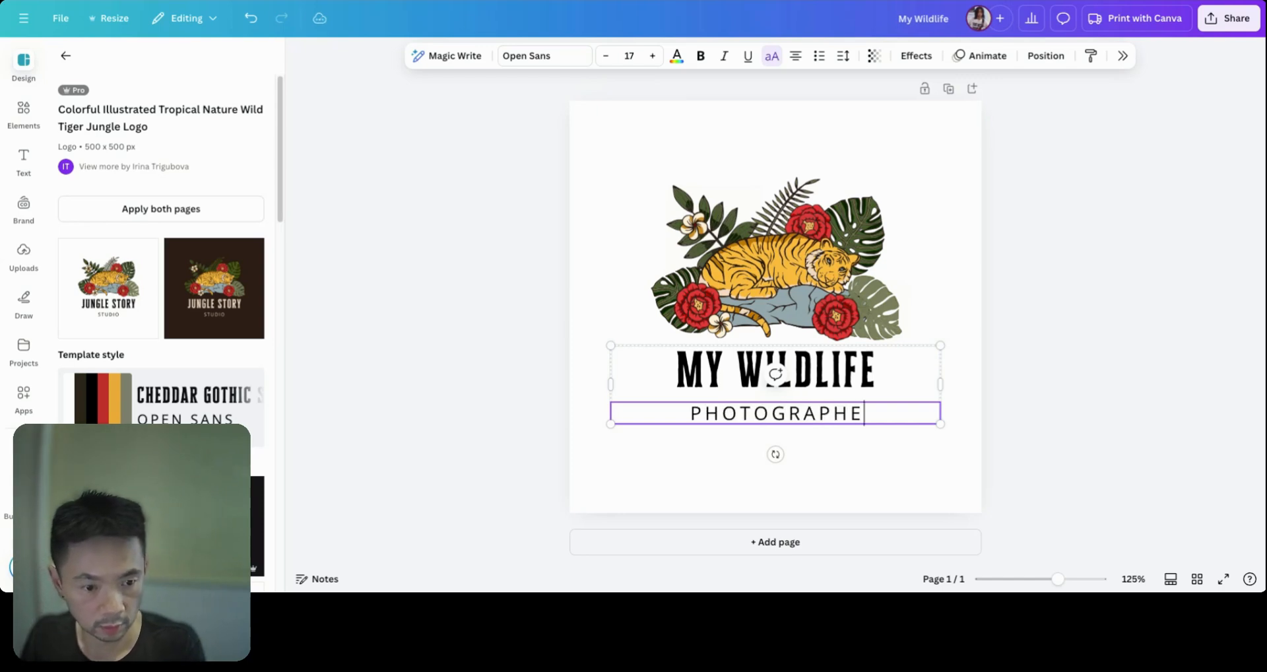
left_click(864, 481)
left_click(837, 420)
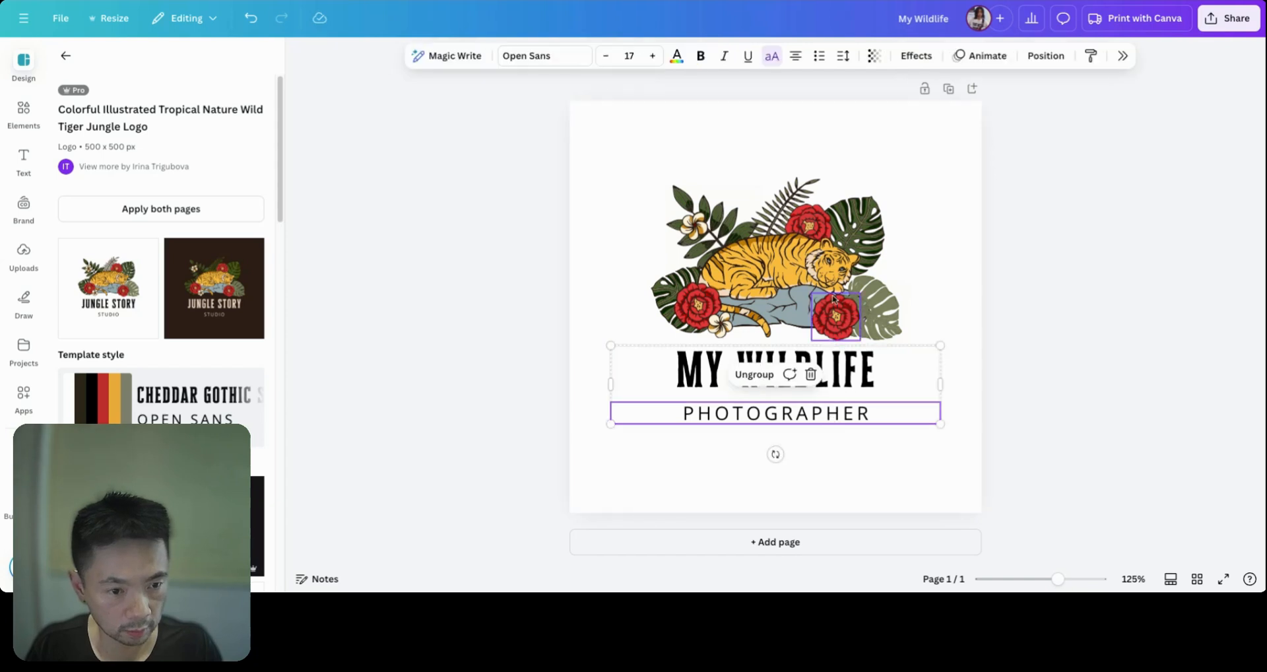
Enlarge the tiger, leaf and flower artwork as one selection until it spans nearly the full page width.
left_click(830, 269)
mouse_move(901, 154)
left_mouse_down()
mouse_move(663, 292)
mouse_move(901, 159)
left_mouse_up()
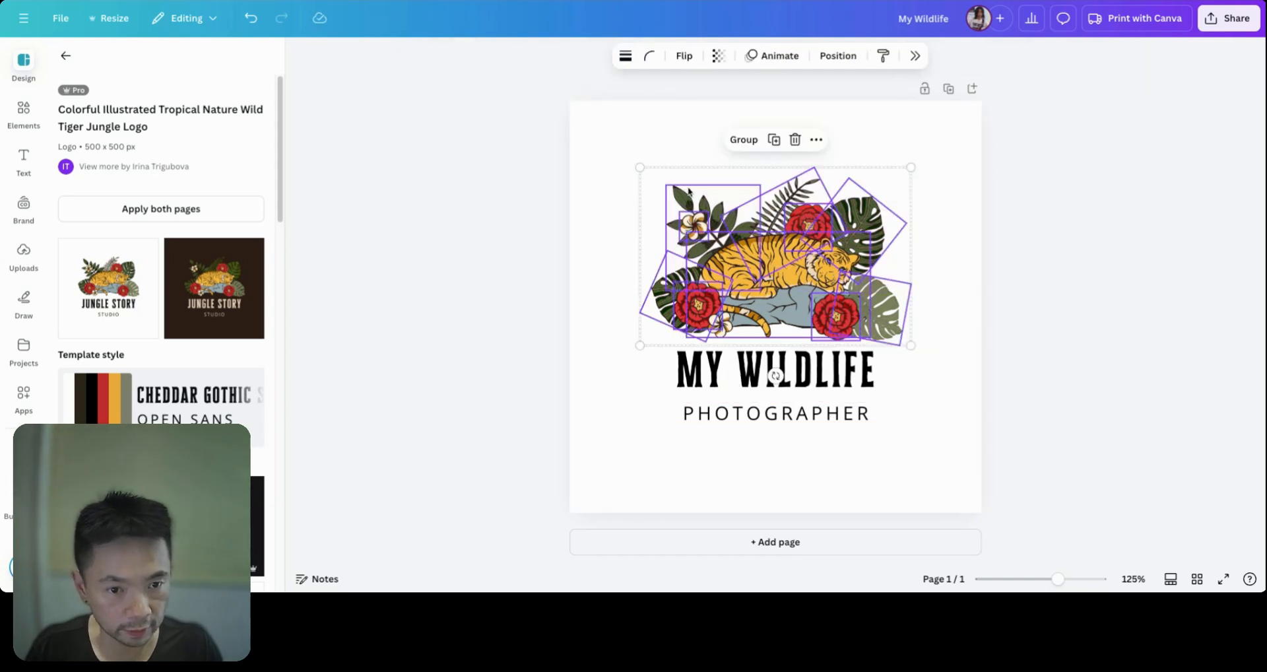
left_click_drag(638, 167, 569, 121)
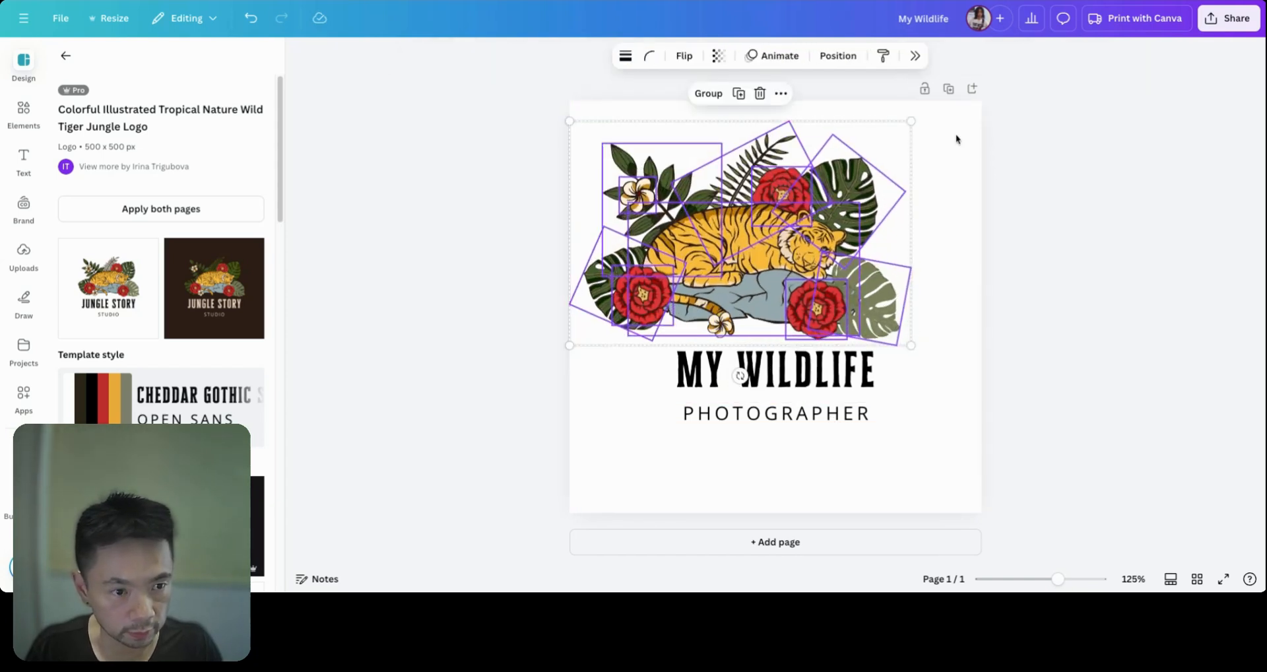
left_click_drag(911, 120, 941, 100)
left_click_drag(943, 346, 981, 367)
left_click(870, 469)
Move the text group down below the enlarged artwork and ungroup its two lines.
left_click_drag(882, 447, 732, 361)
left_click(729, 488)
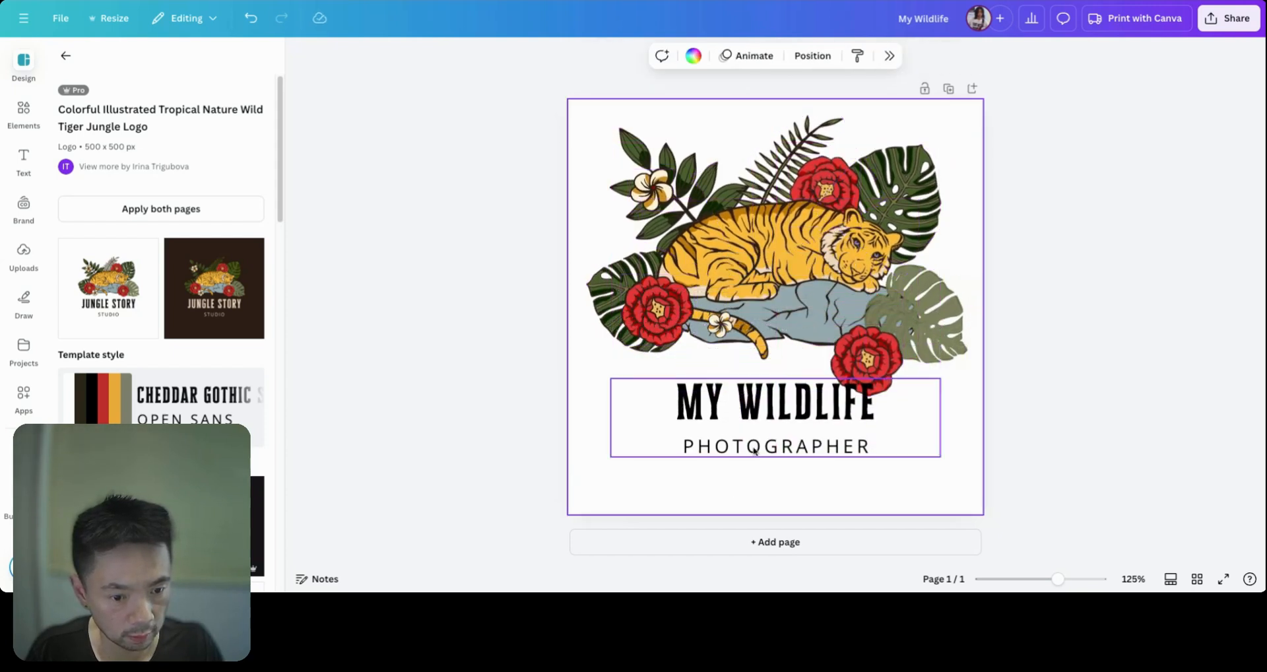
left_click_drag(755, 444, 748, 462)
left_click(742, 475)
left_click(740, 457)
left_click(756, 420)
left_click(716, 483)
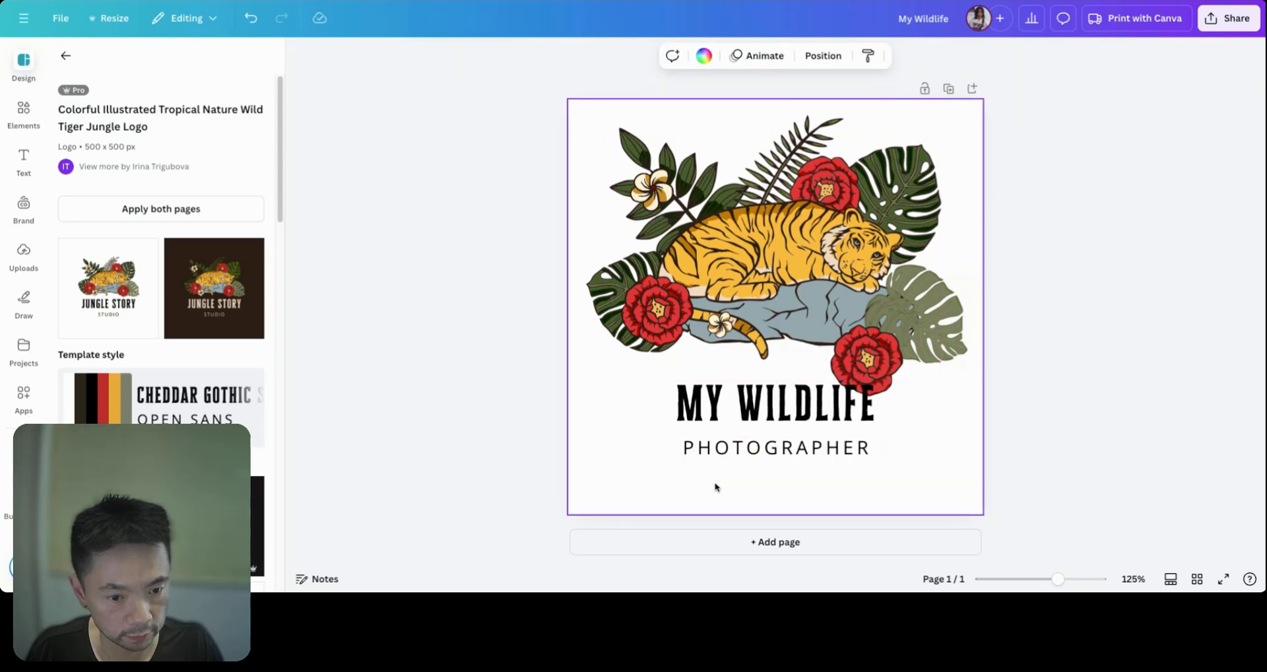
Move the "PHOTOGRAPHER" line up so it sits close beneath "MY WILDLIFE".
left_click(741, 451)
key("shift+Up")
key("shift+Up")
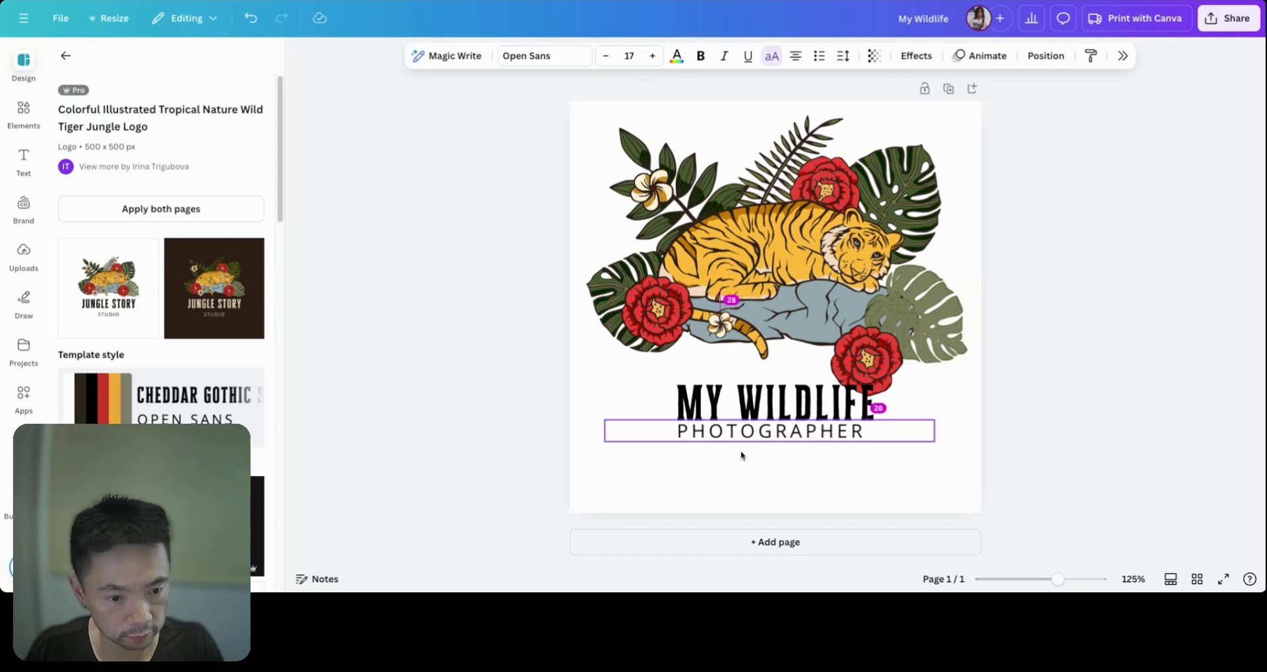
left_click(730, 472)
Enlarge both text lines together to nearly the width of the artwork, narrow their text boxes and position them below the artwork.
left_click(730, 409)
left_click(734, 434, "shift")
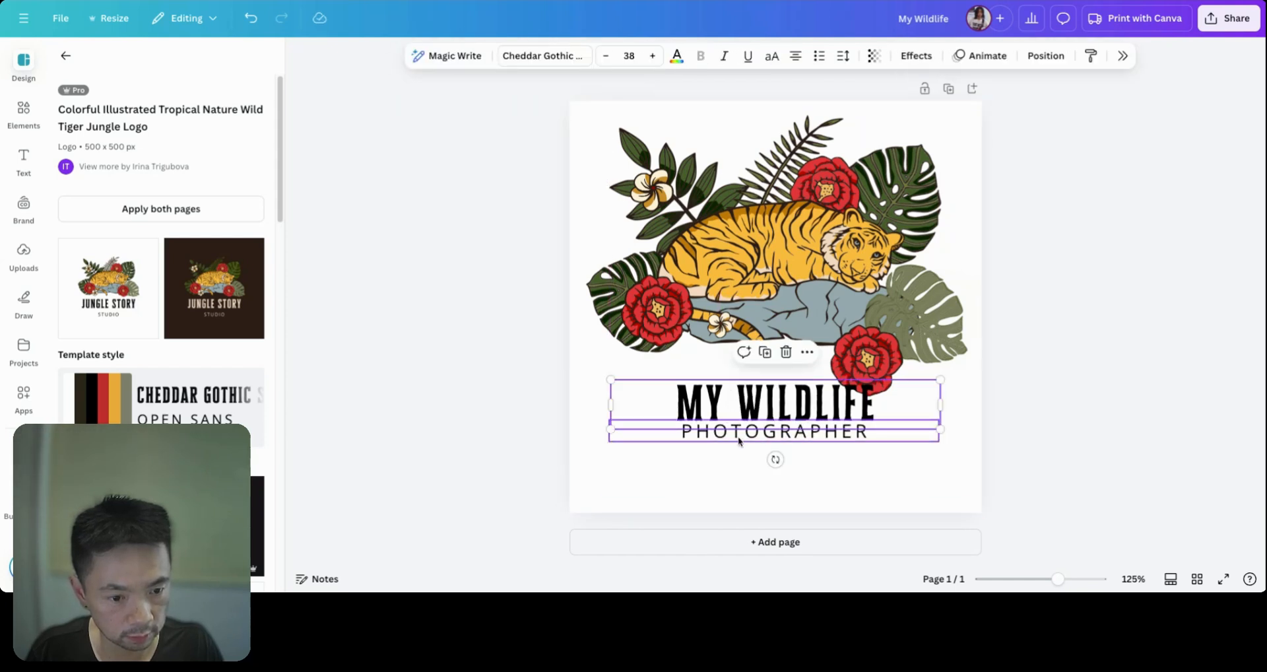
left_click_drag(609, 441, 491, 464)
left_click_drag(940, 380, 1082, 353)
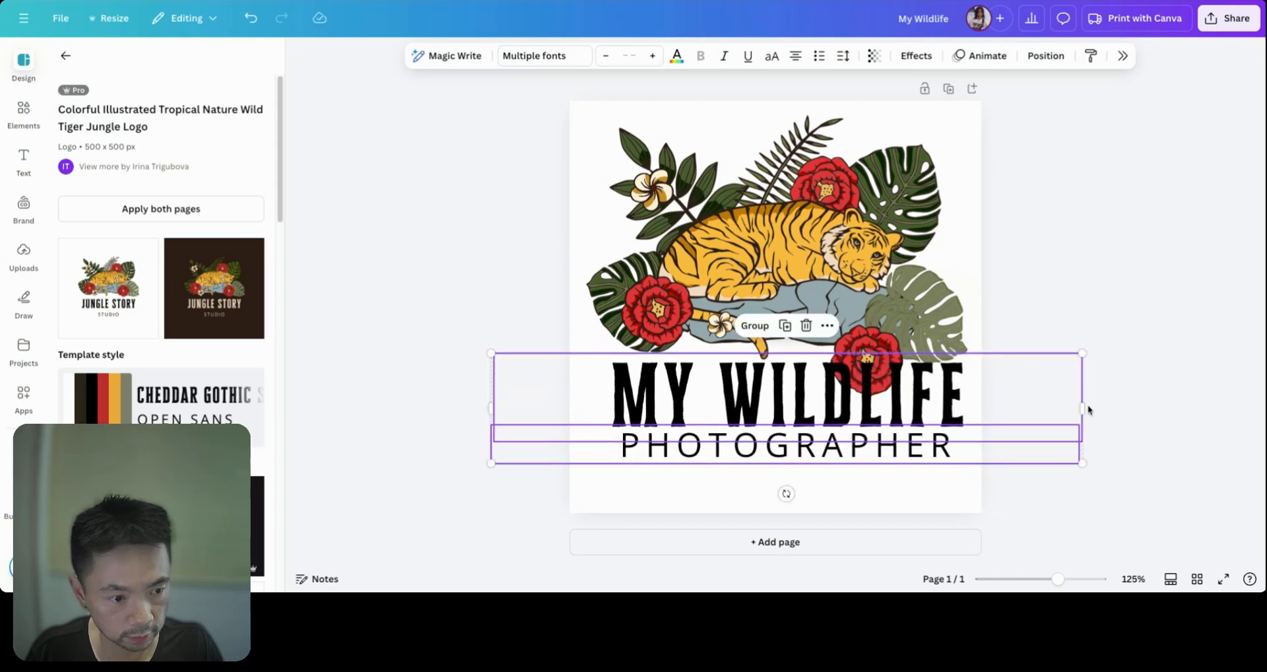
left_click_drag(1083, 407, 868, 408)
left_click_drag(633, 366, 728, 401)
left_click(1008, 387)
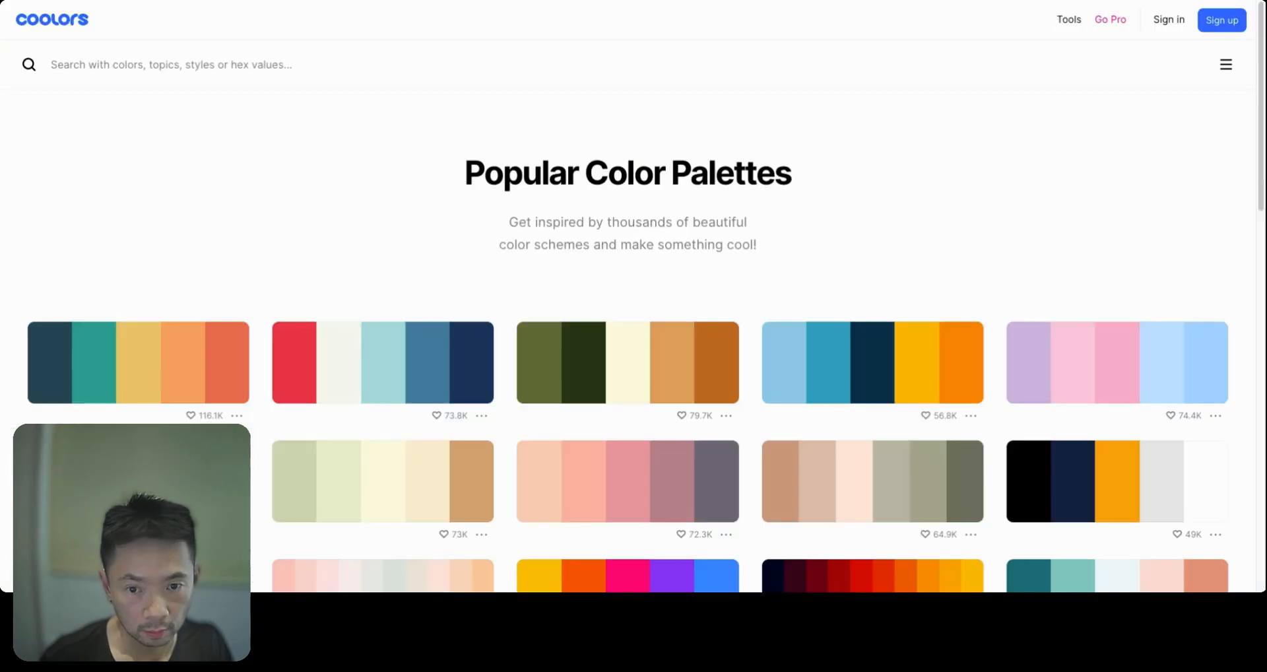
Switch to Coolors and search its color palettes for "rainforest".
left_click(157, 63)
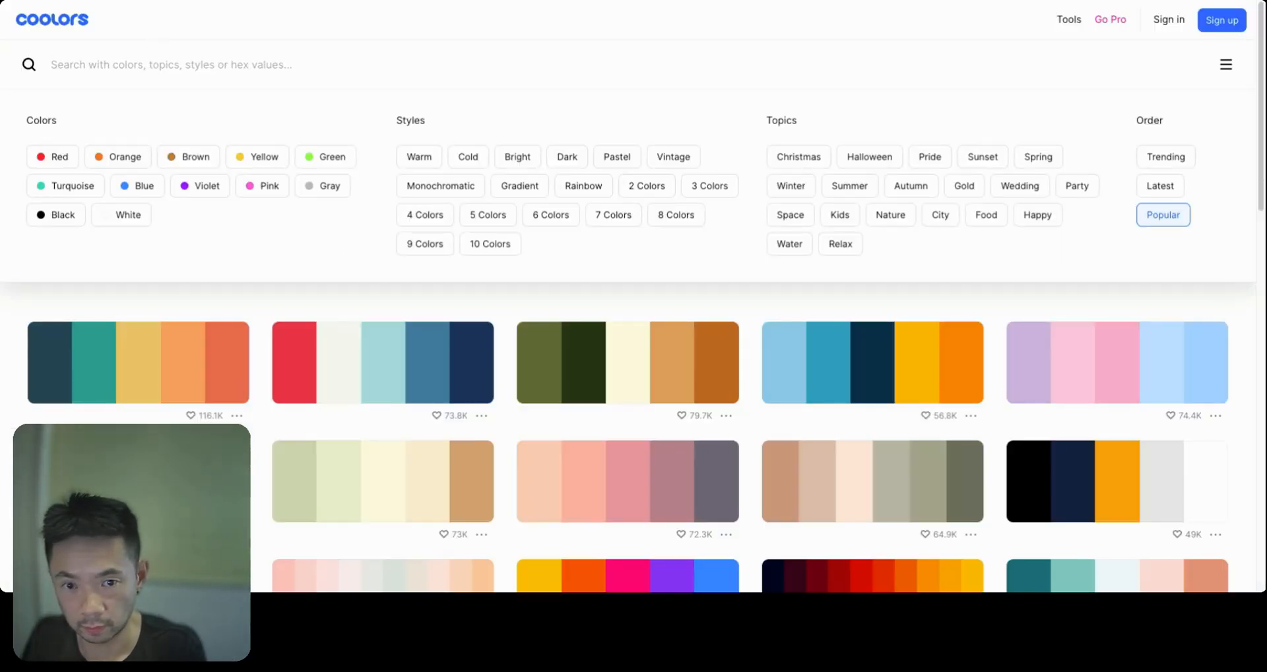
type("rainfores")
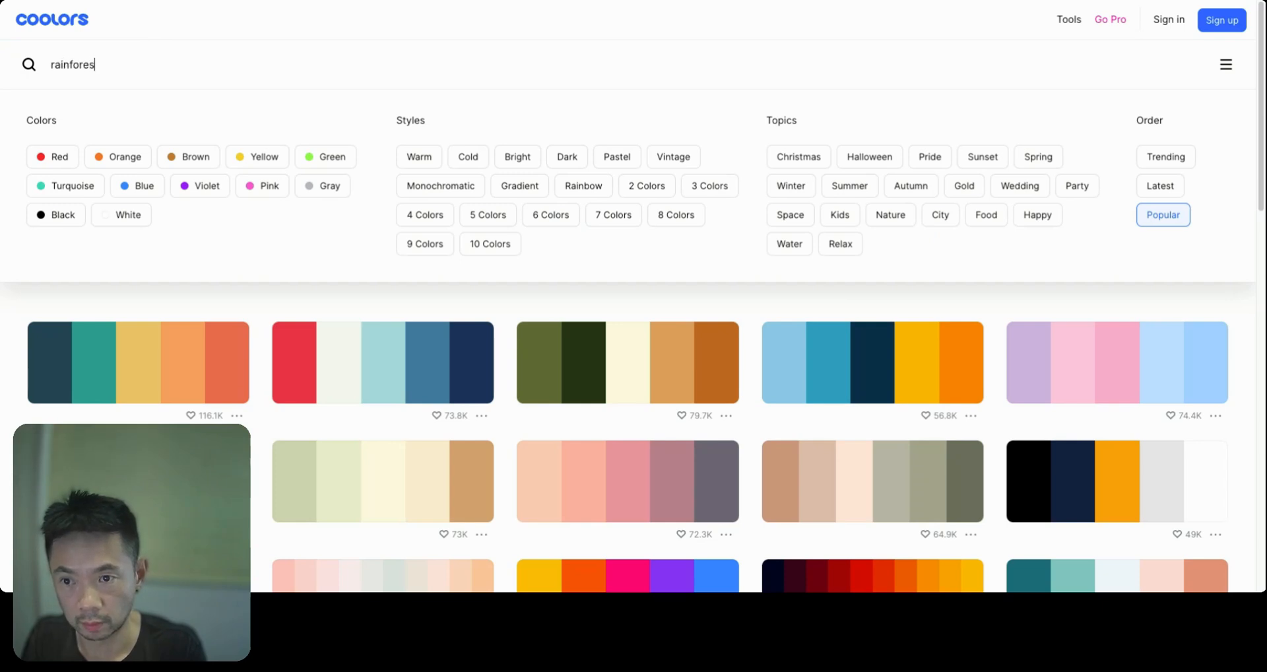
type("t")
key("Return")
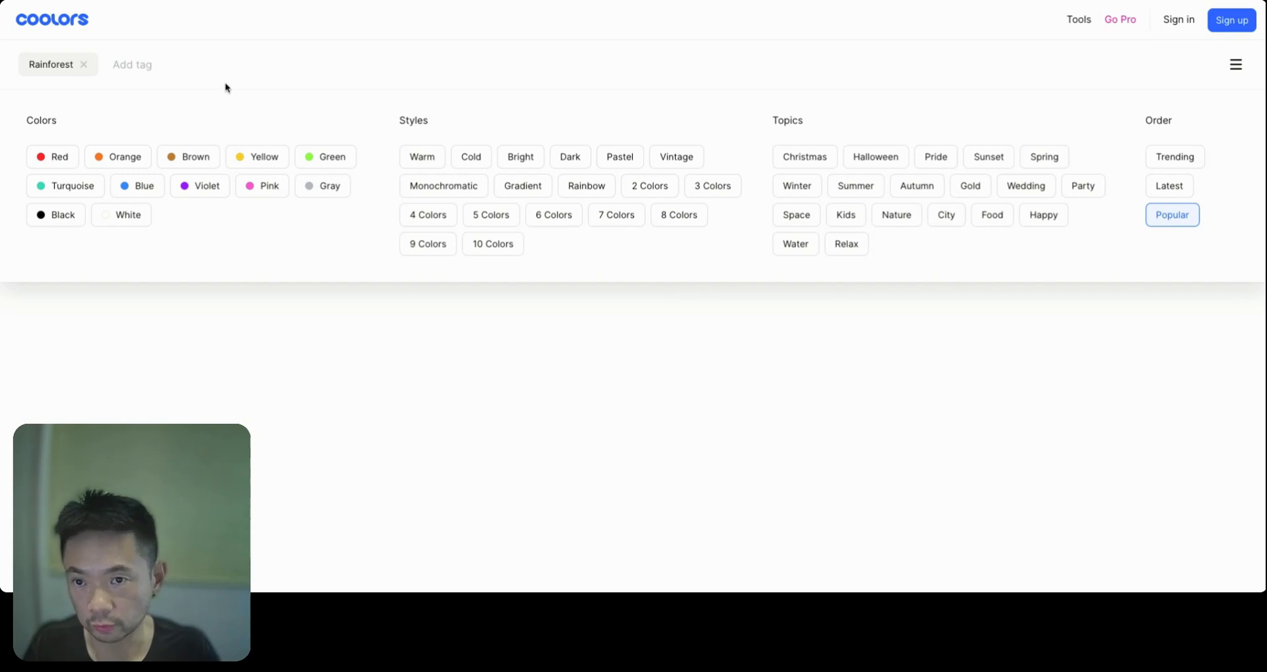
left_click(443, 378)
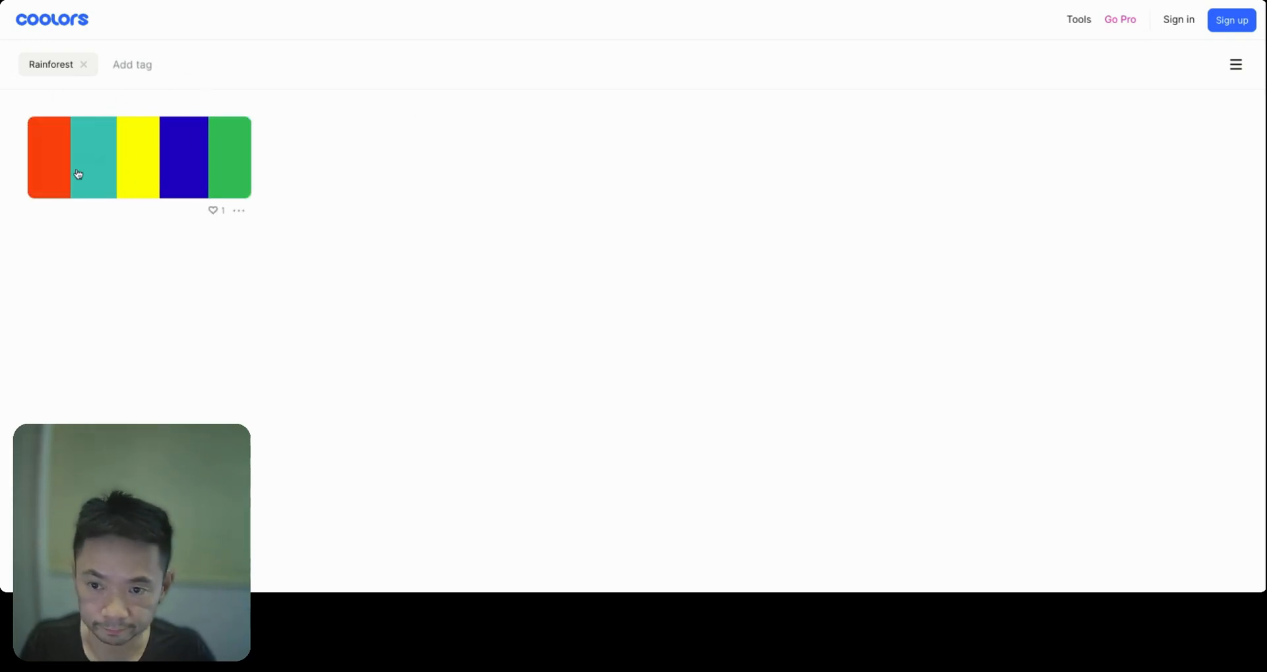
Remove the Rainforest tag and search the palettes for "forest" instead.
left_click(86, 66)
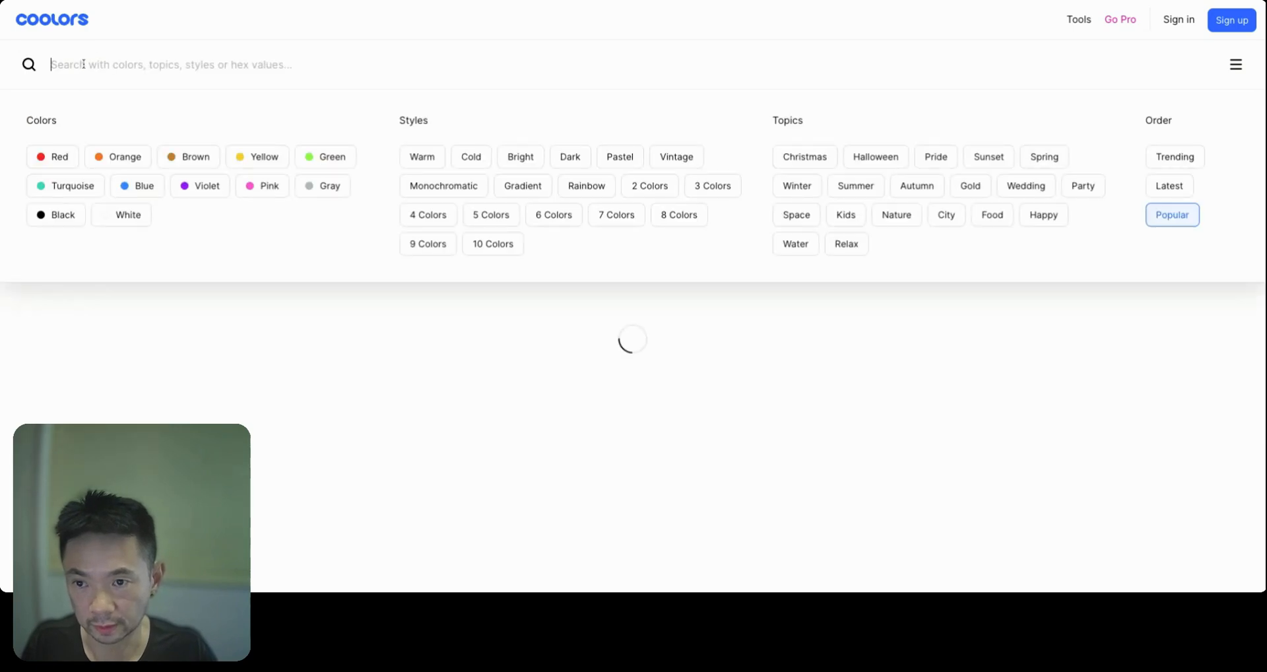
type("f")
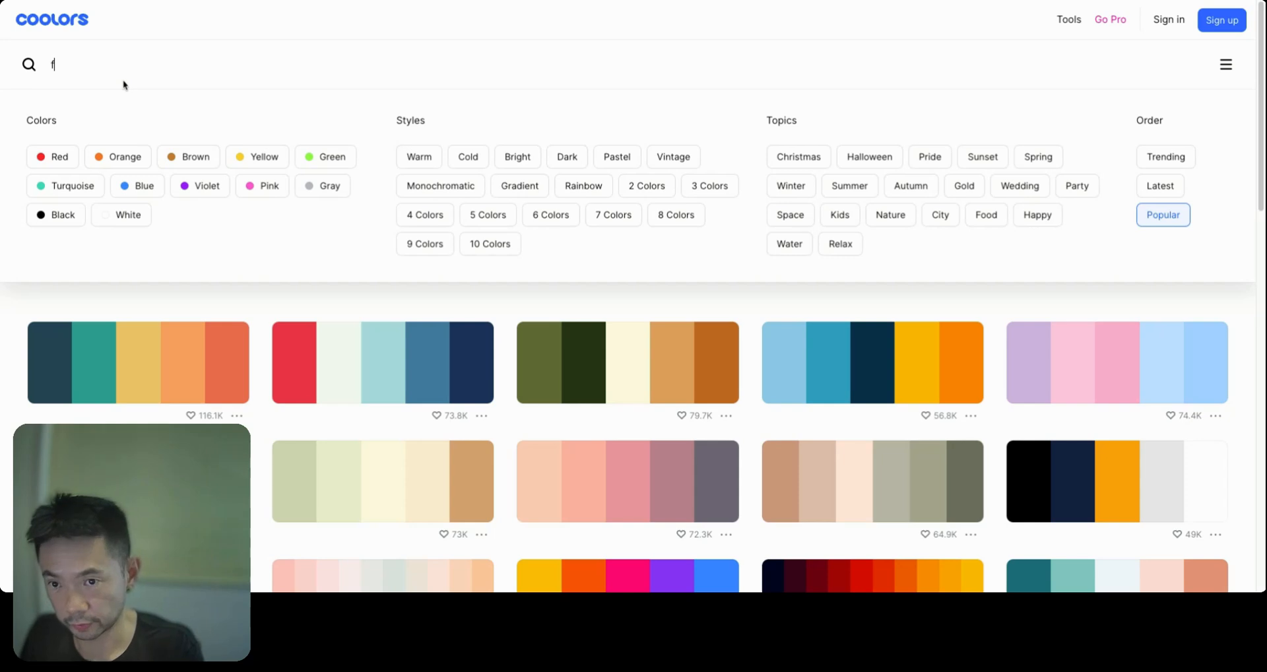
type("orest")
key("Return")
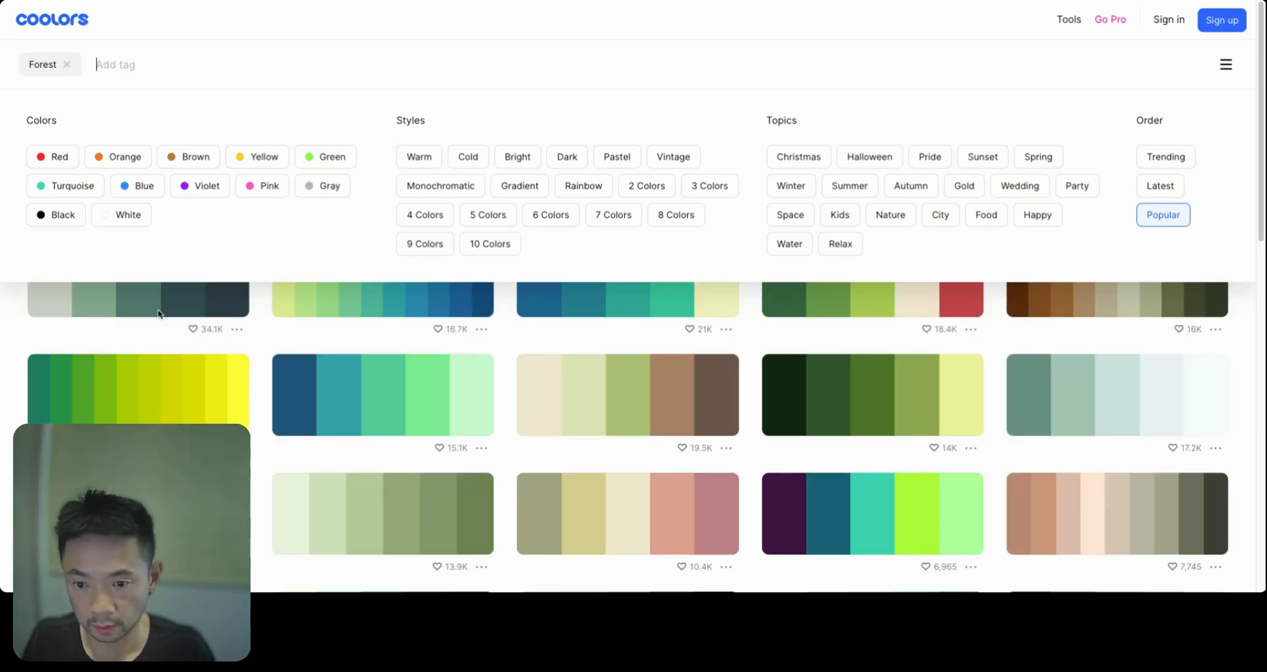
left_click(262, 462)
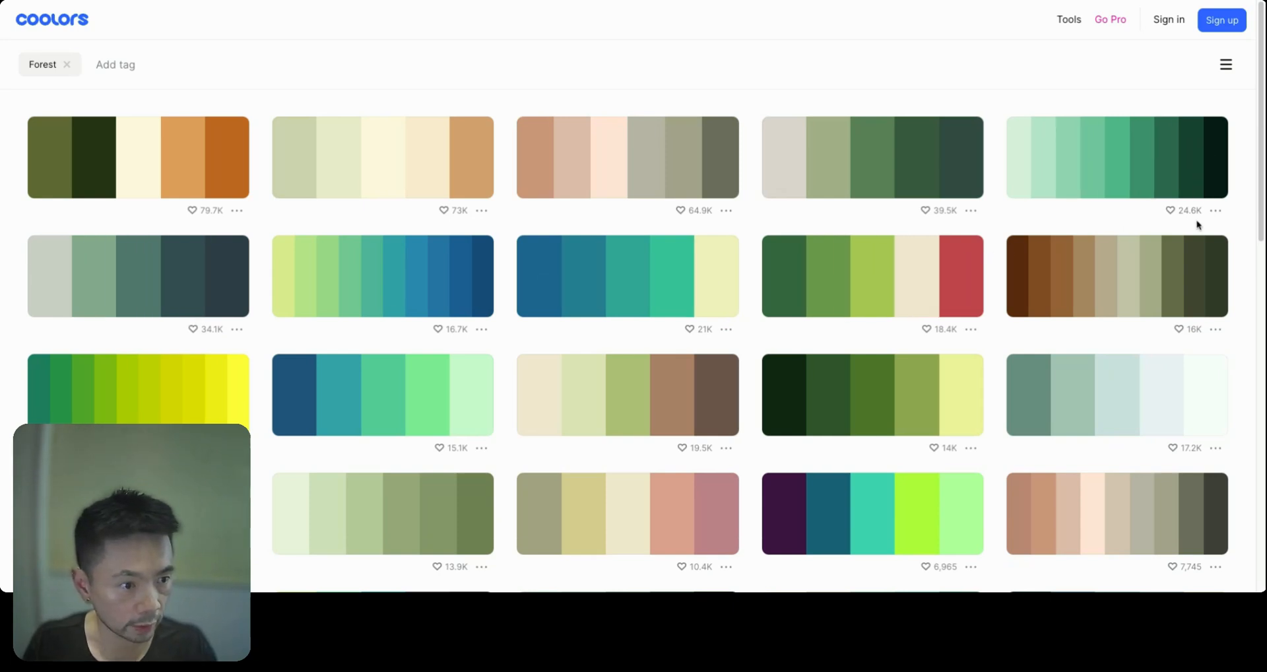
Open the nine-shade green forest palette and copy its darkest color code, 081C15.
left_click(1216, 211)
left_click(1175, 242)
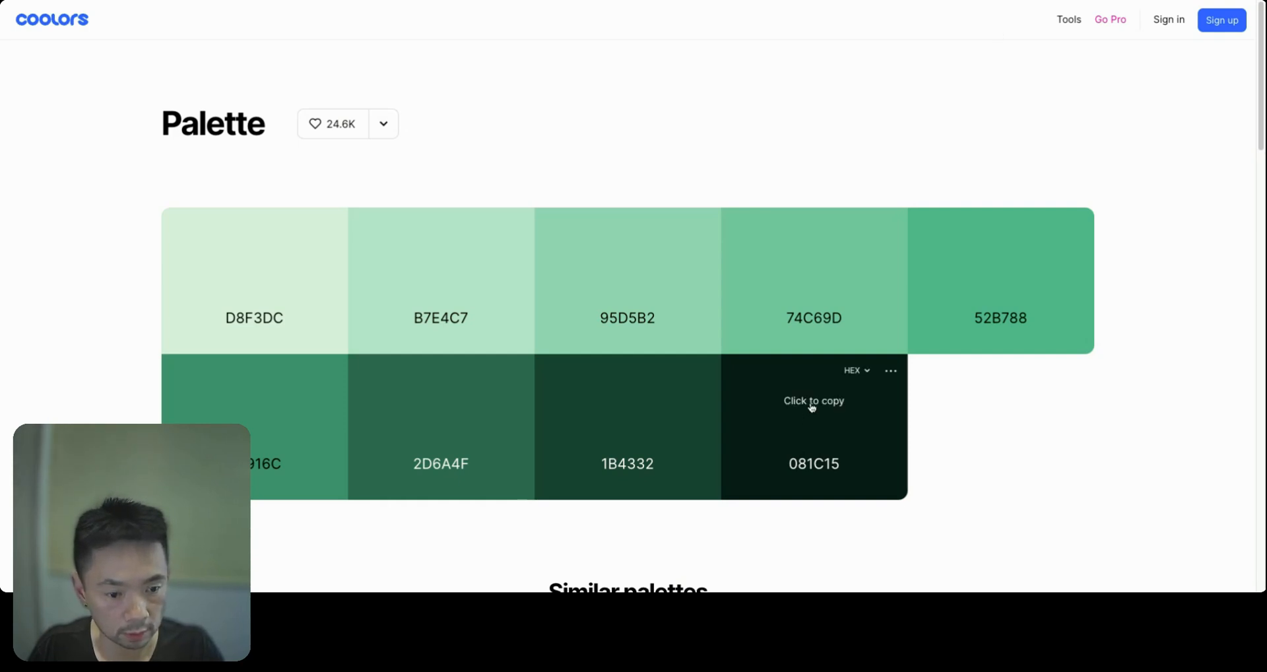
left_click(812, 407)
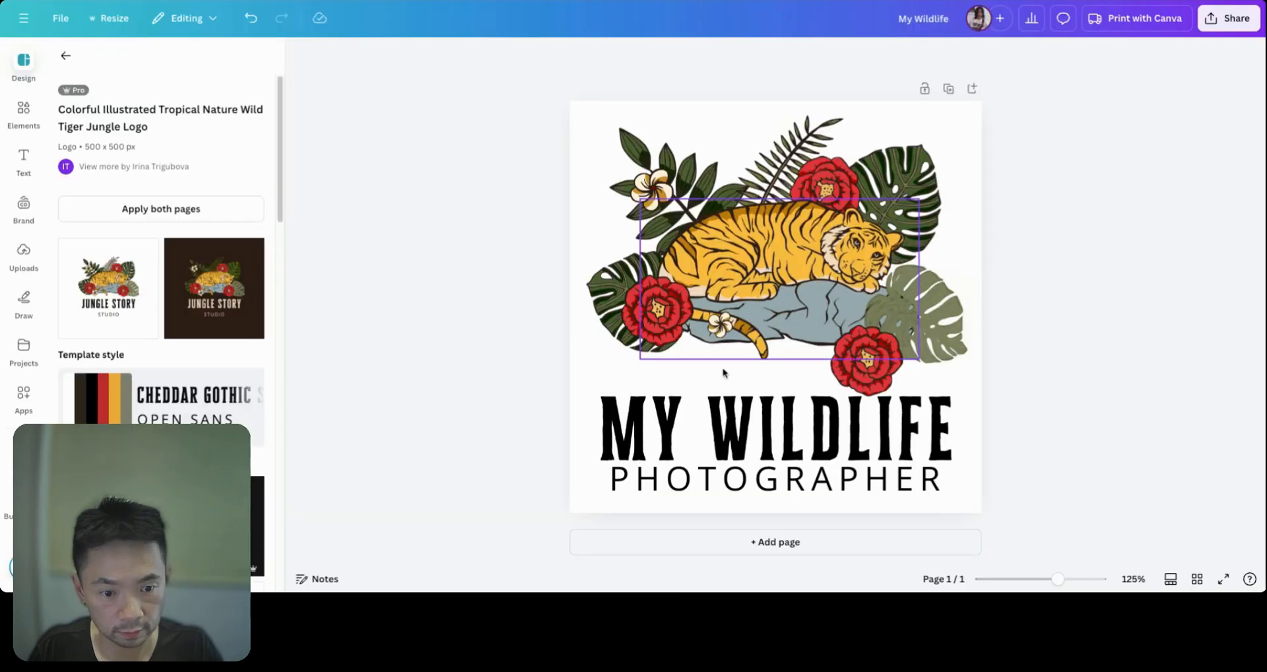
Back in Canva, recolor the "MY WILDLIFE" heading with the copied code 081C15.
left_click(693, 433)
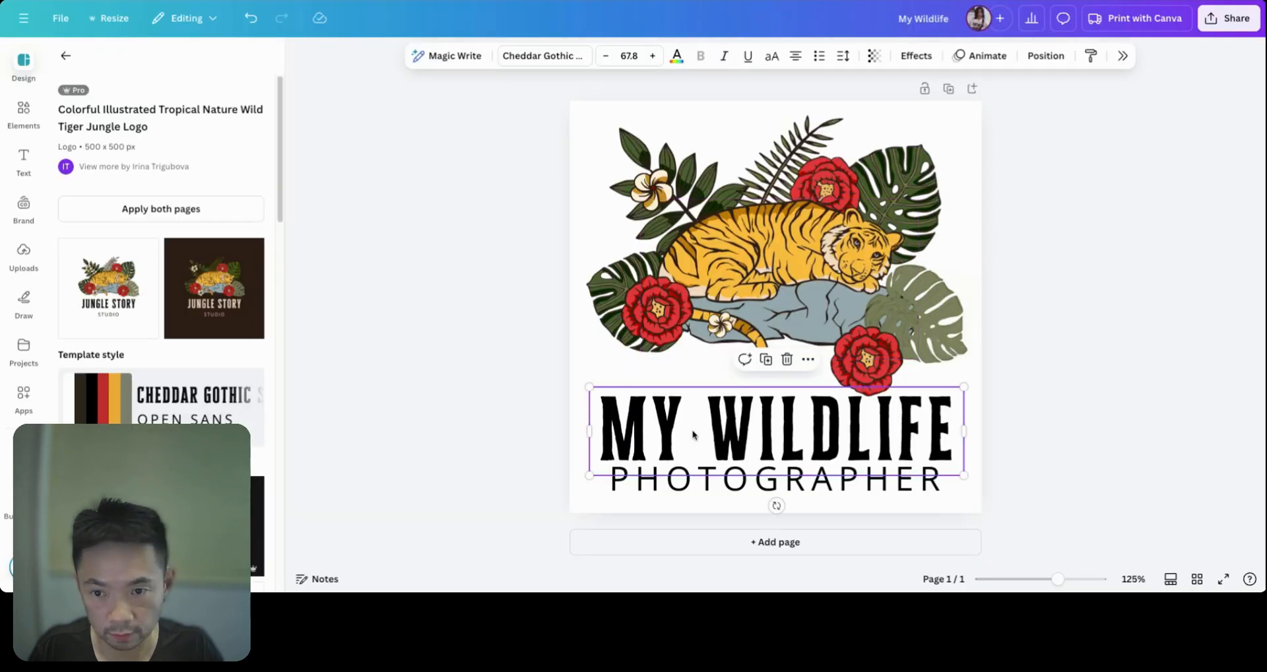
left_click(676, 56)
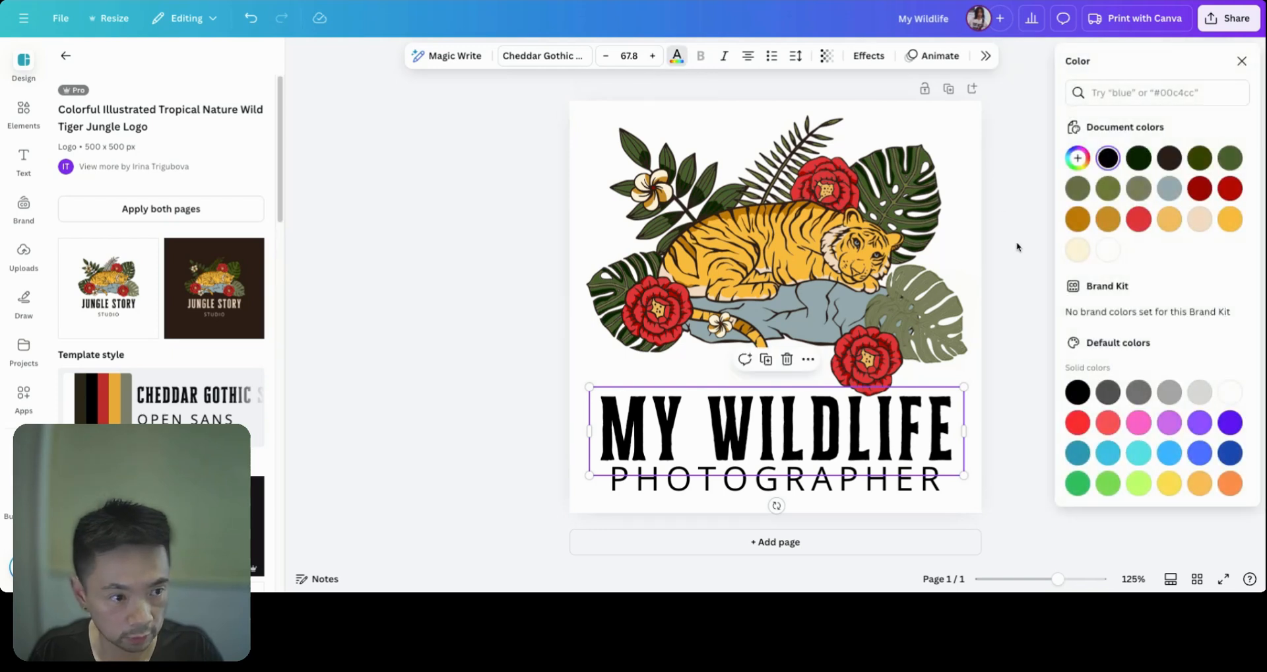
left_click(1124, 91)
key("ctrl+v")
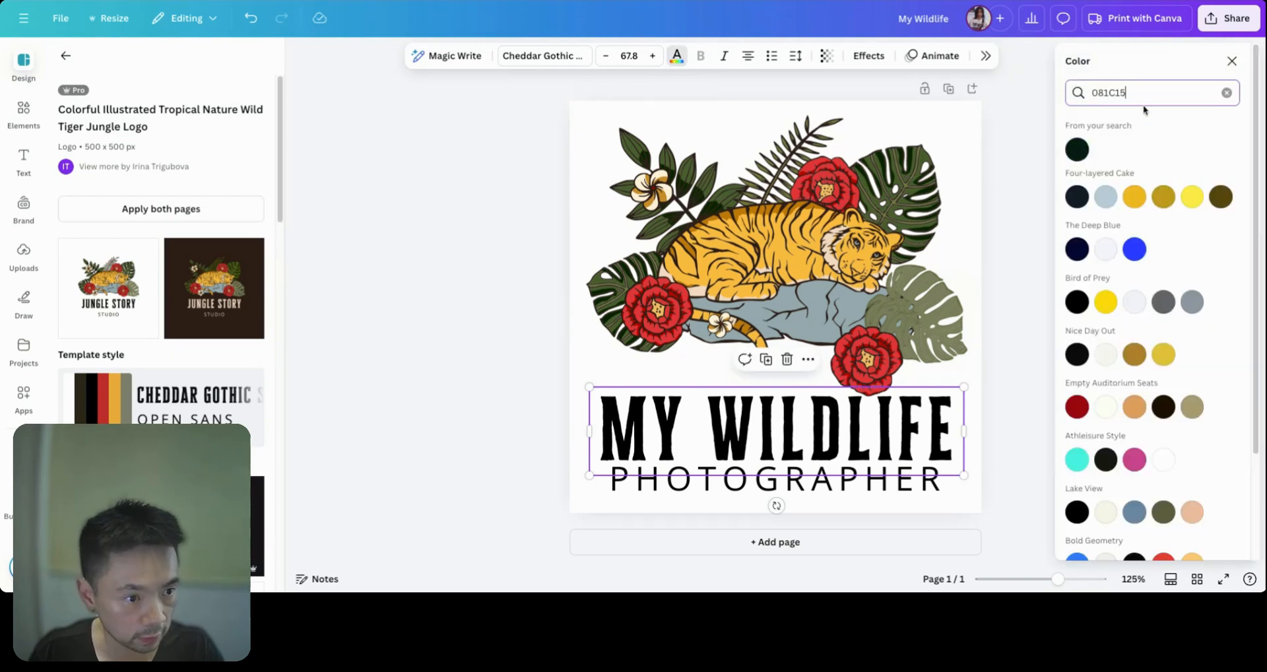
left_click(1077, 149)
Copy the dark green 1B4332 from the Coolors palette and try to apply it to the "PHOTOGRAPHER" text in Canva.
left_click(775, 485)
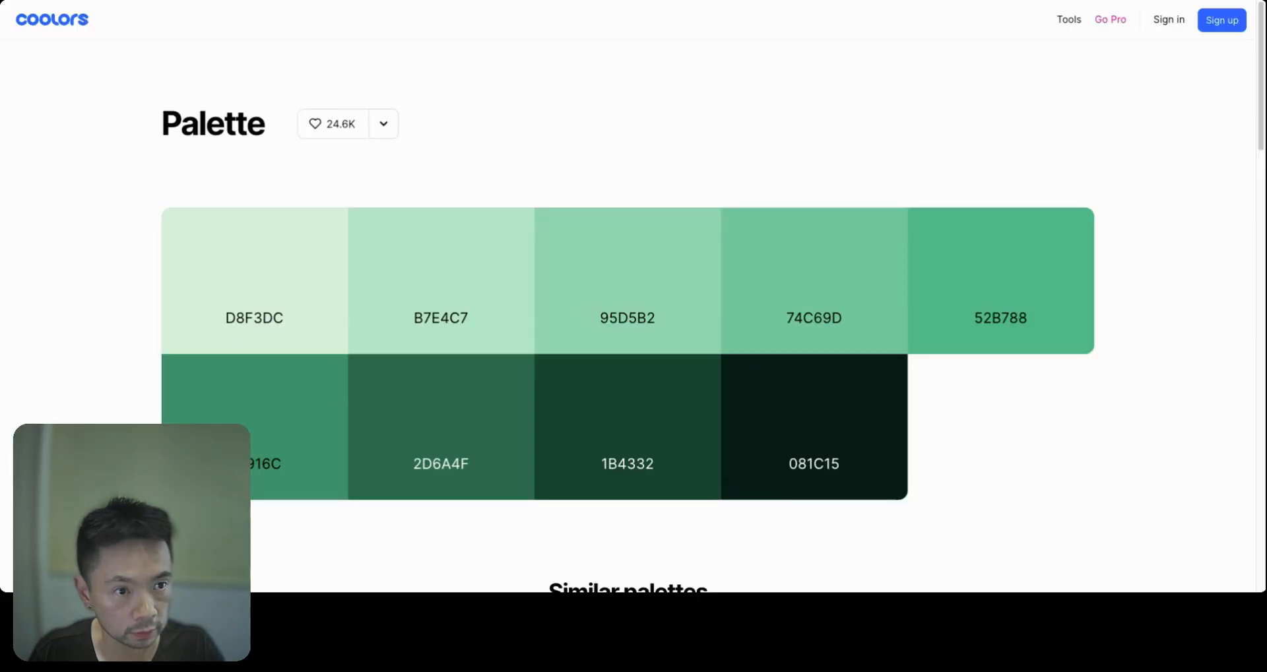
left_click(635, 405)
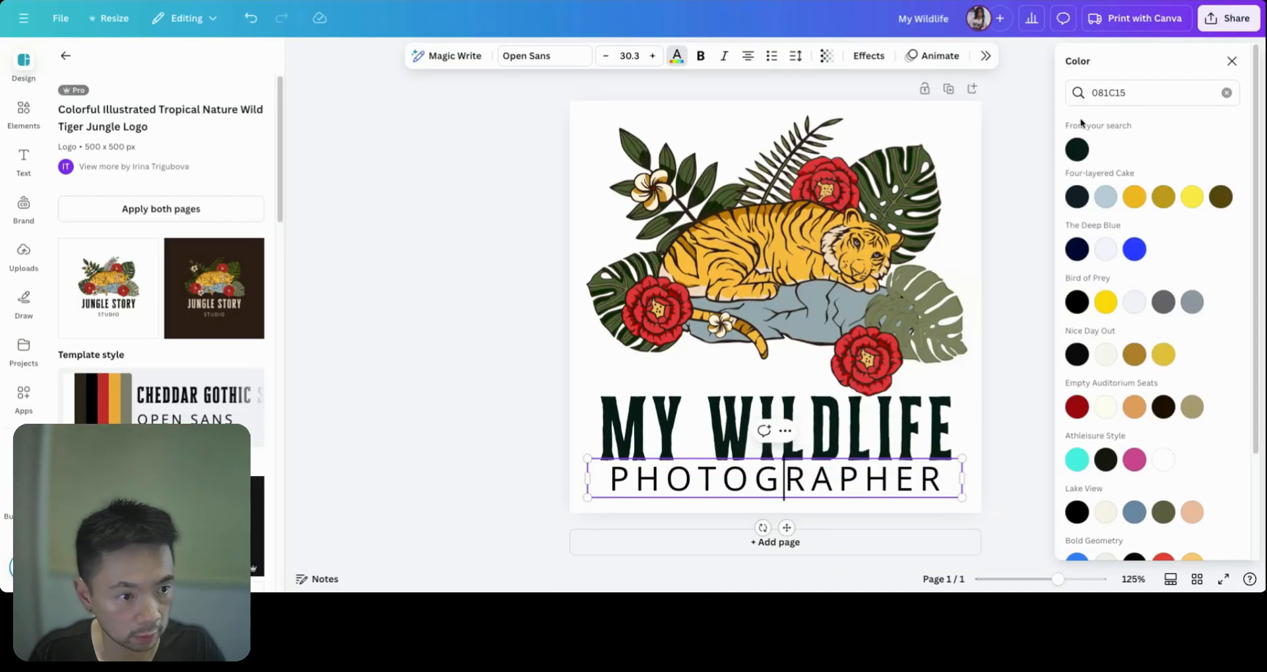
left_click(1122, 92)
key("ctrl+a")
key("ctrl+v")
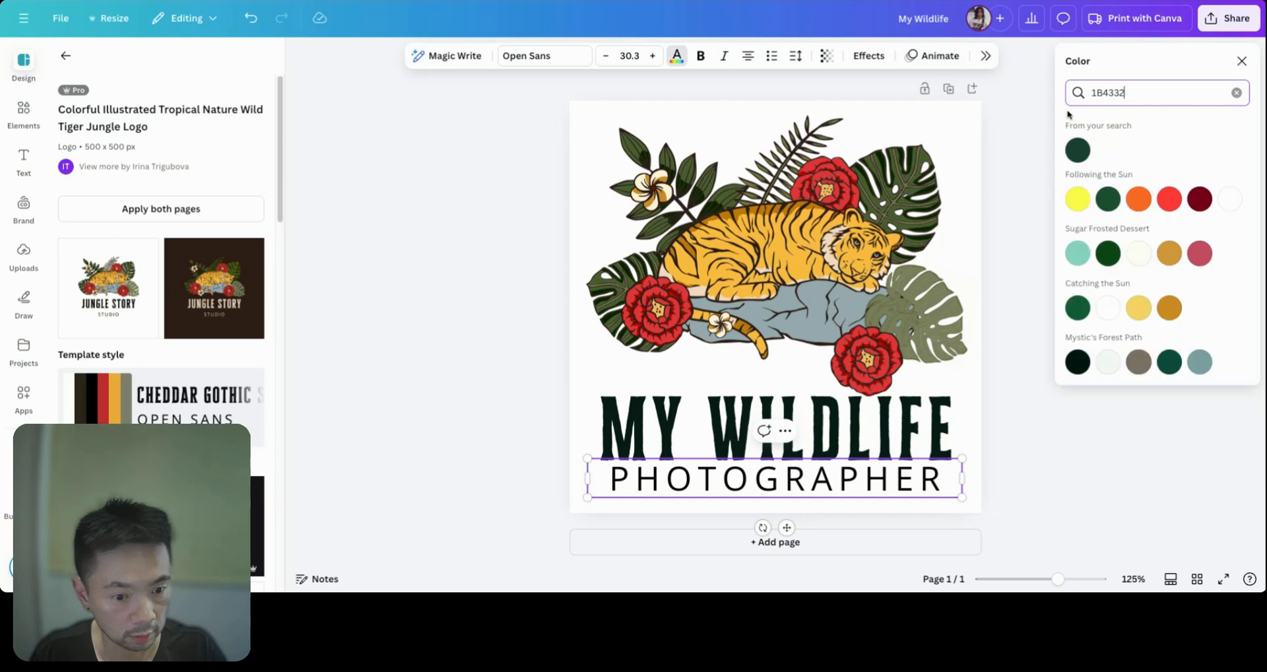
left_click(1078, 158)
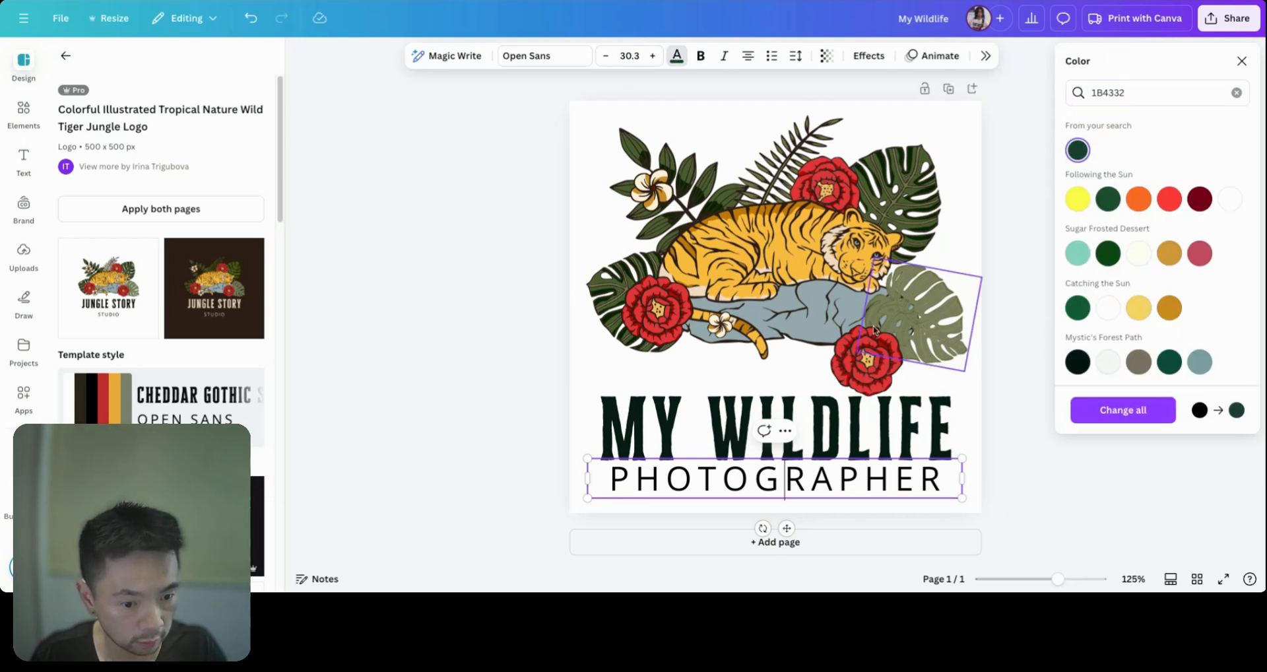
Move "PHOTOGRAPHER" slightly up and align it to the page's vertical center line beneath "MY WILDLIFE".
left_click(564, 343)
left_click(661, 487)
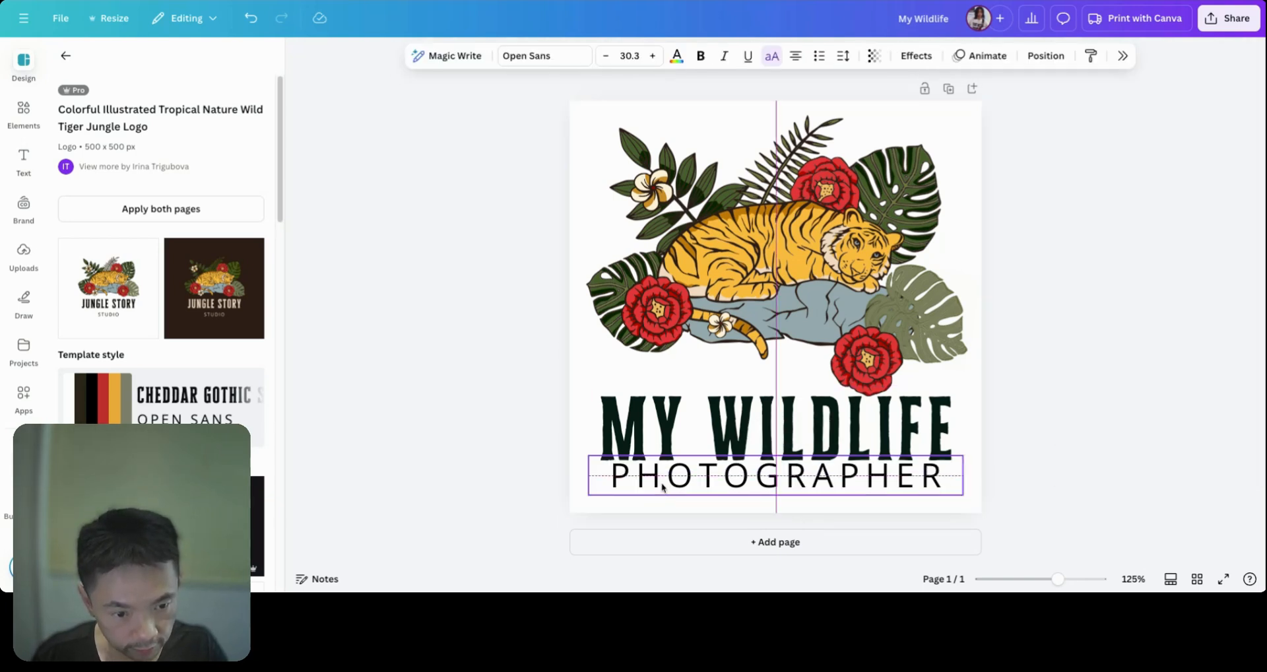
left_click(575, 357)
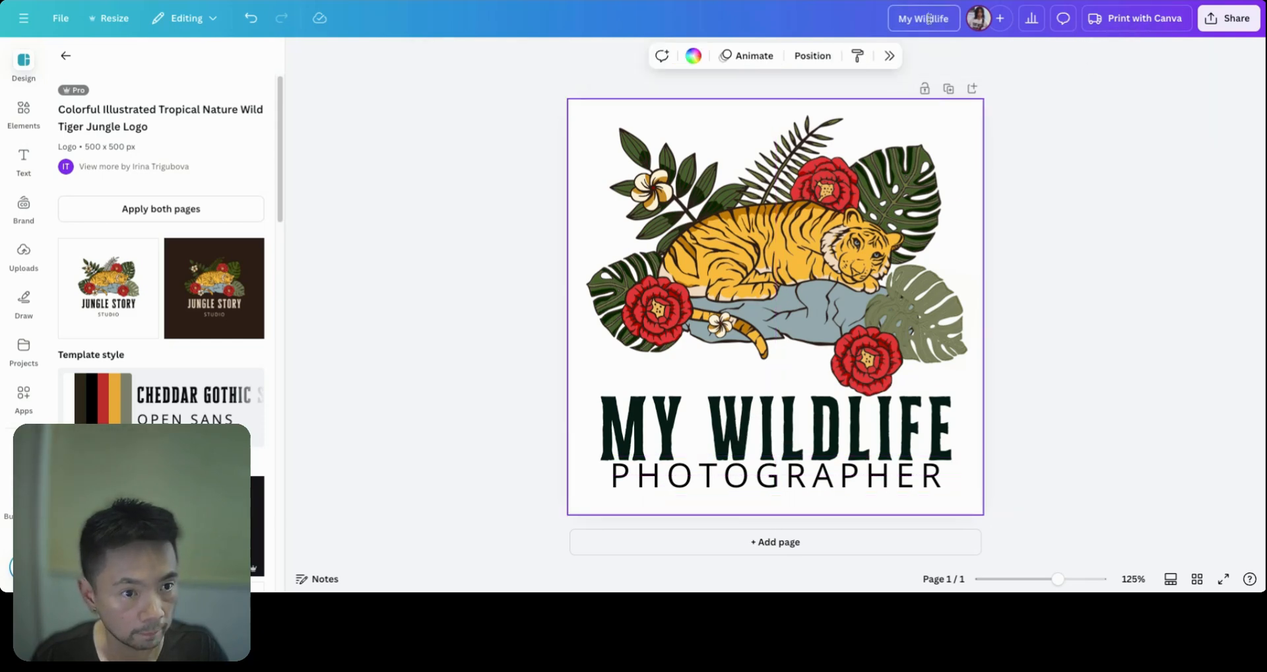
Rename the design as "My Wildlife Logo".
type("Logo")
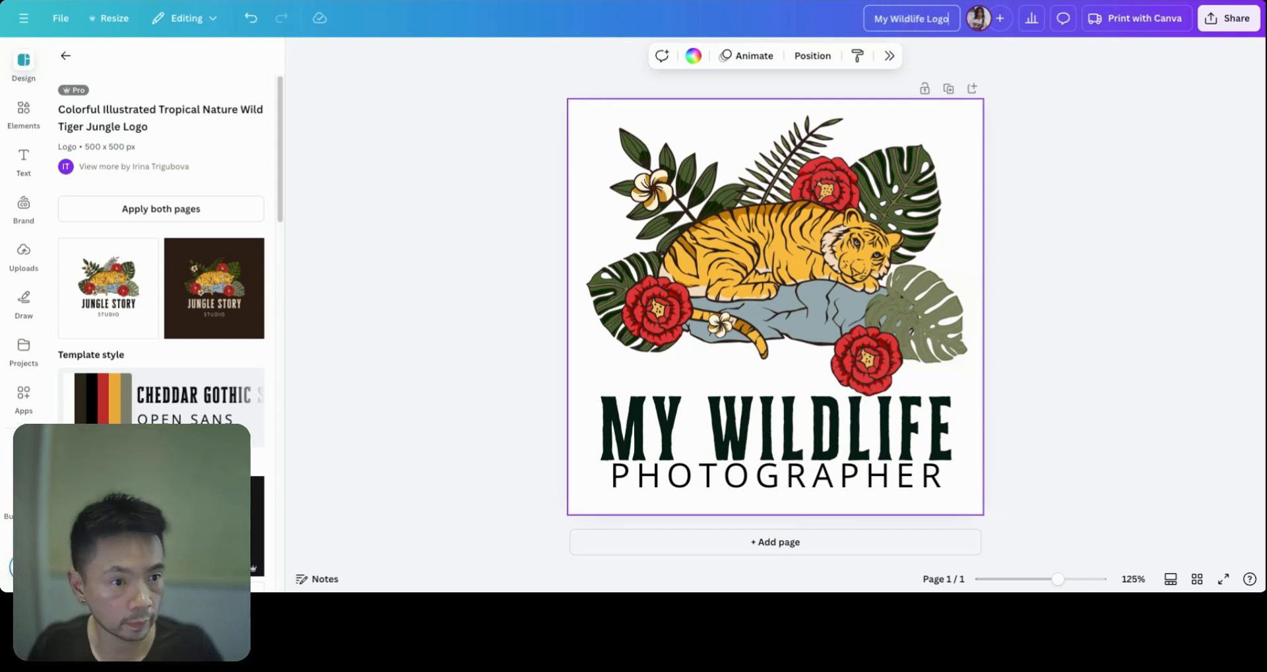
Download the finished logo design as a PNG with a transparent background.
left_click(1130, 239)
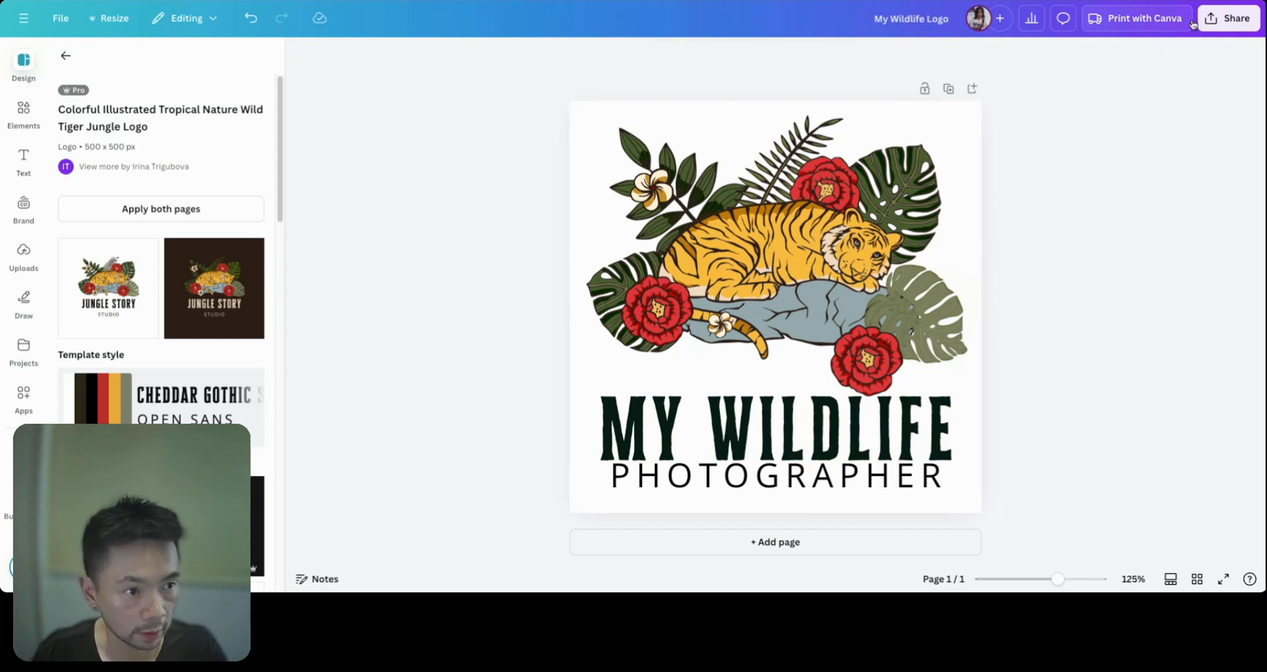
left_click(1222, 22)
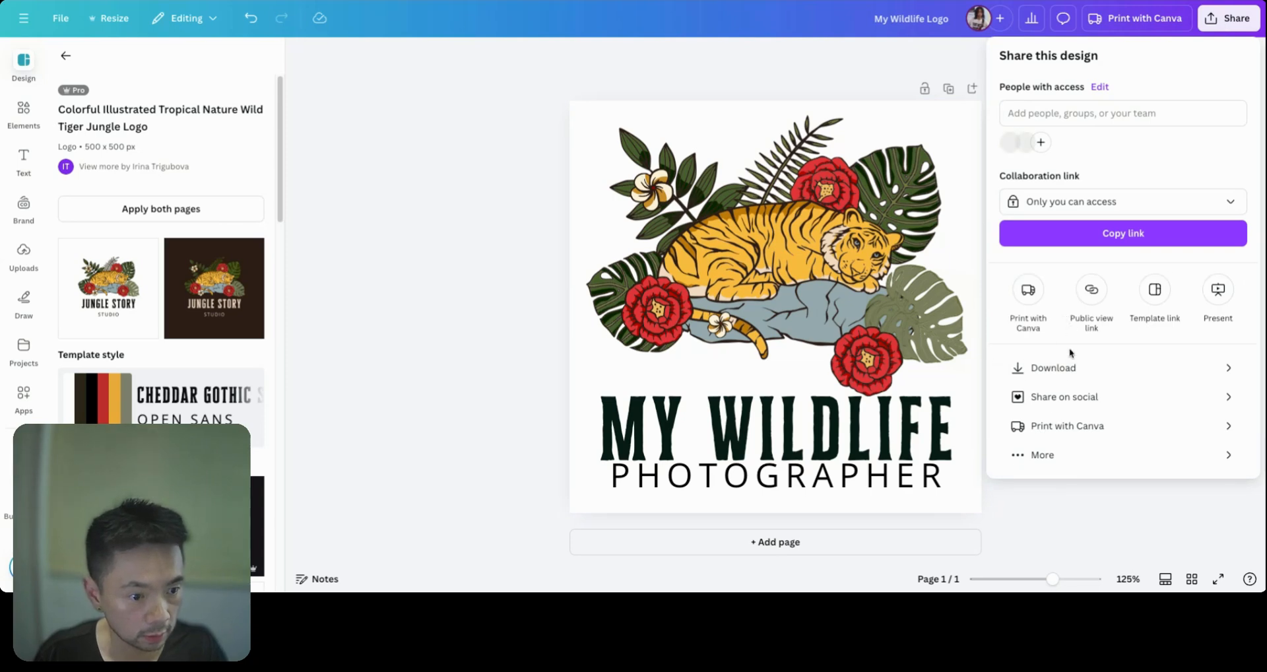
left_click(1070, 368)
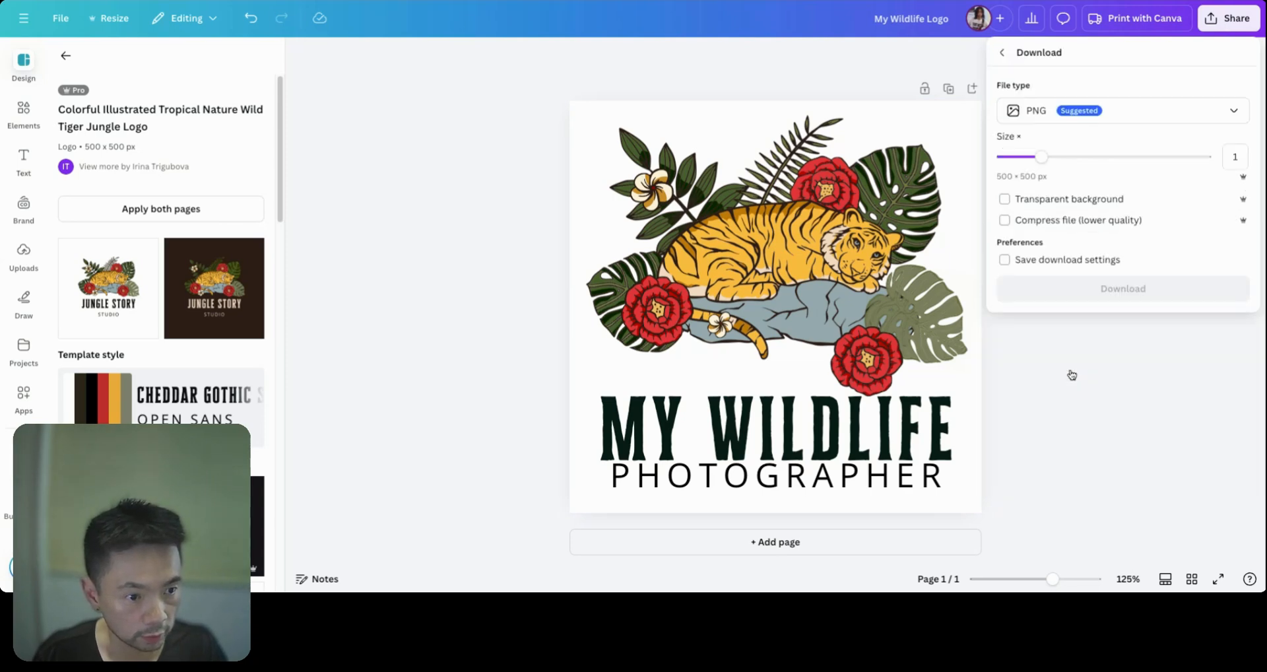
left_click(1037, 201)
left_click(1091, 291)
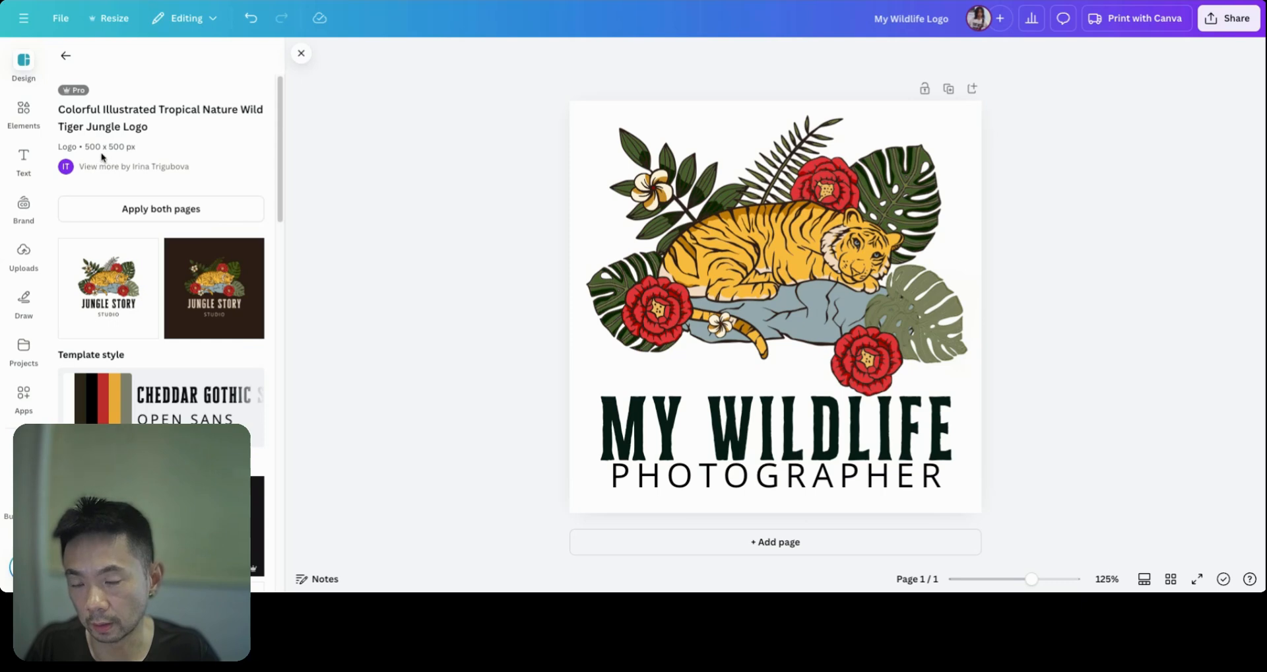
Set a custom resize of 400 px width and 100 px height for the logo design.
left_click(200, 22)
left_click(201, 21)
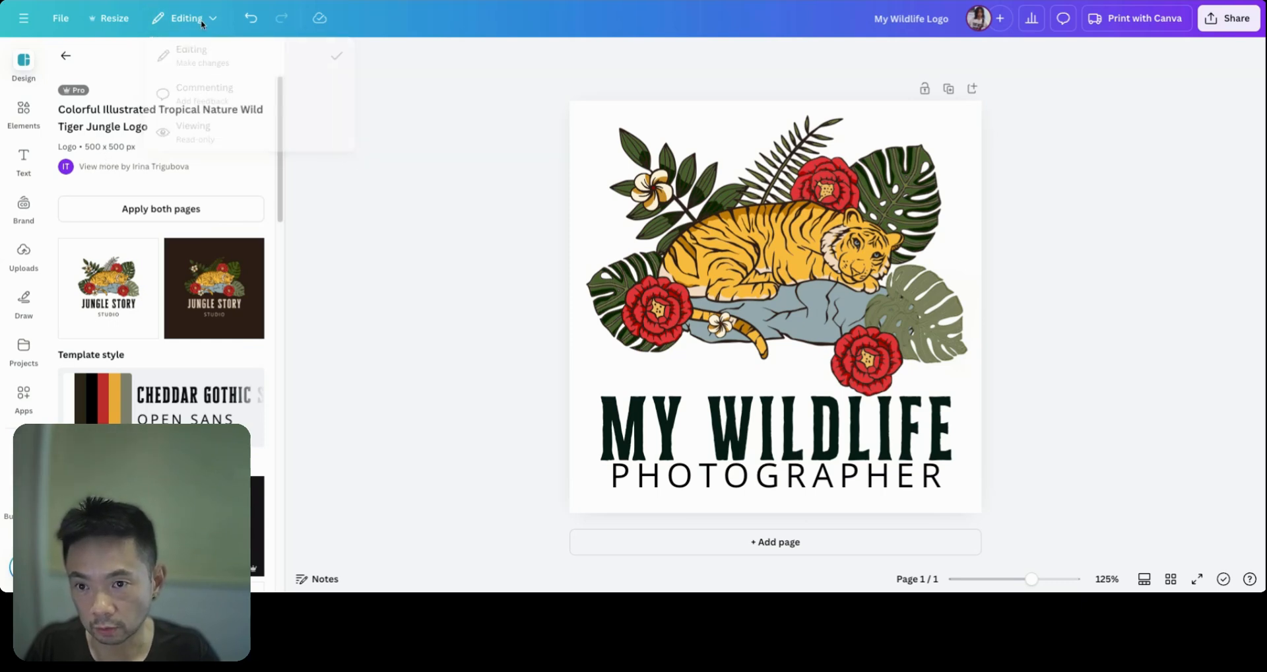
left_click(116, 21)
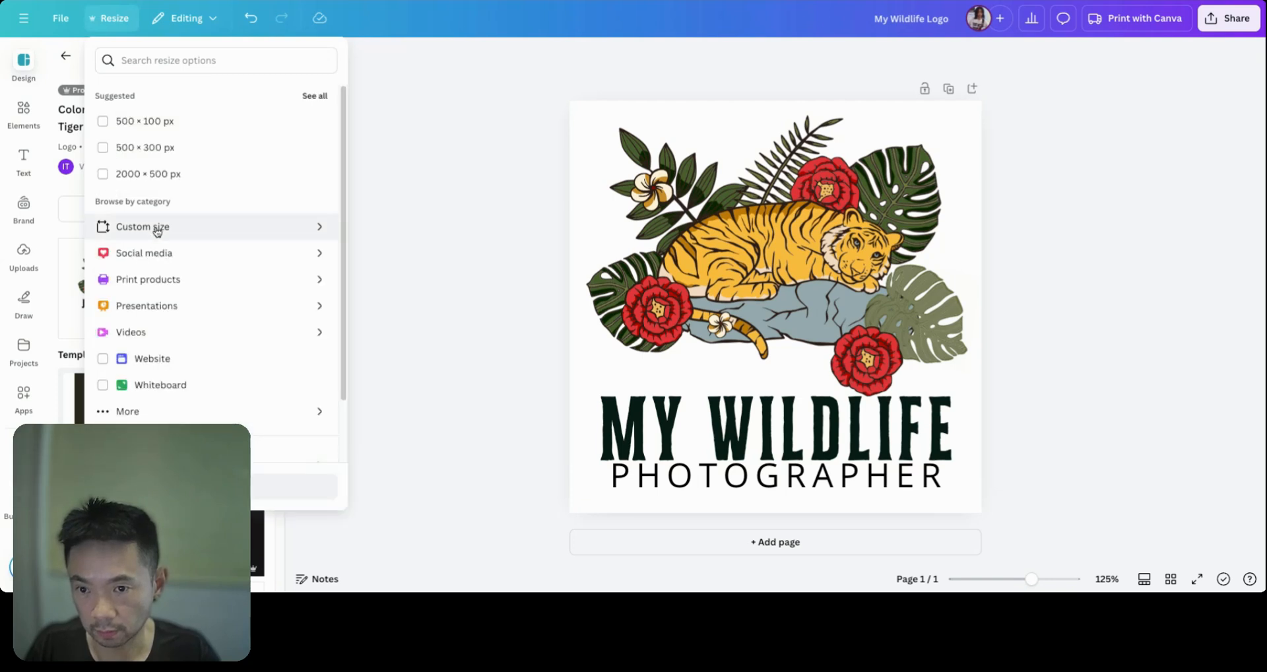
left_click(156, 231)
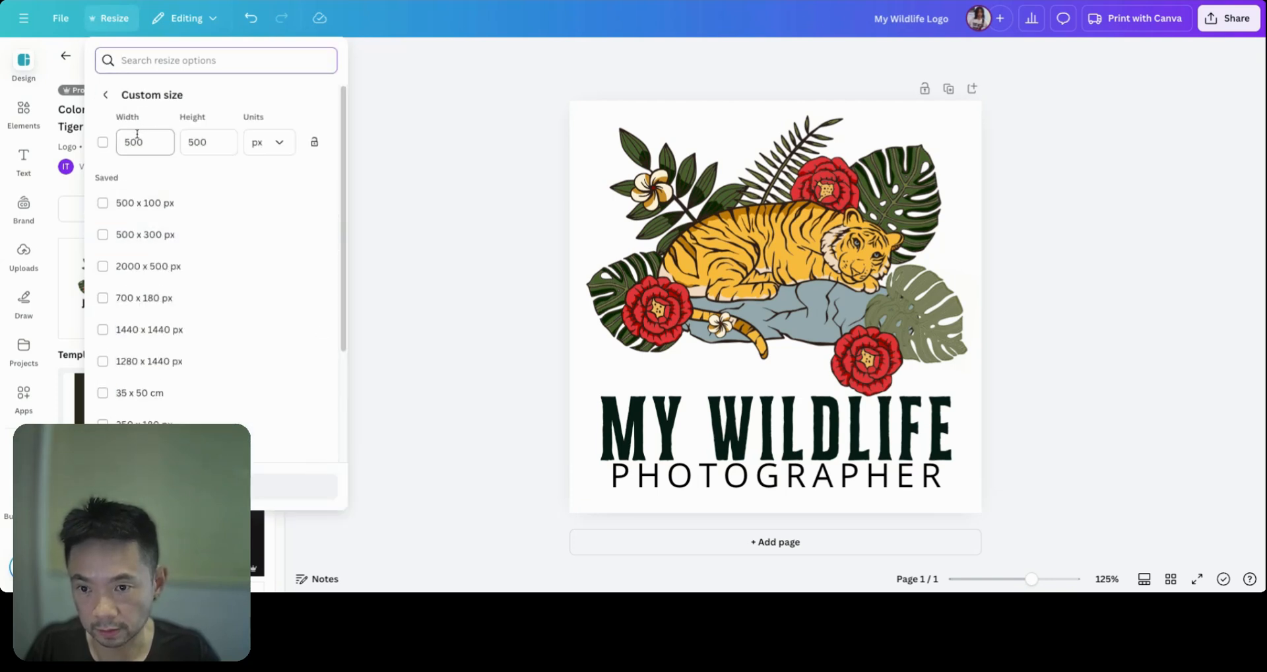
left_click(204, 142)
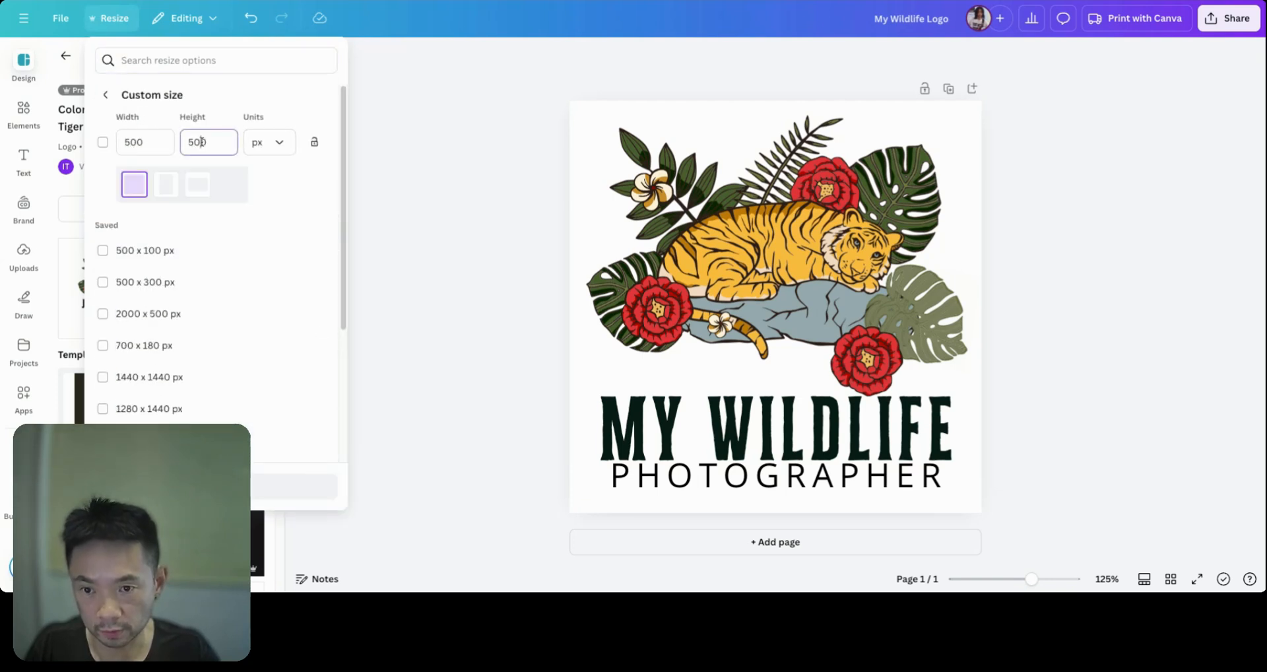
double_click(202, 142)
type("100")
double_click(132, 142)
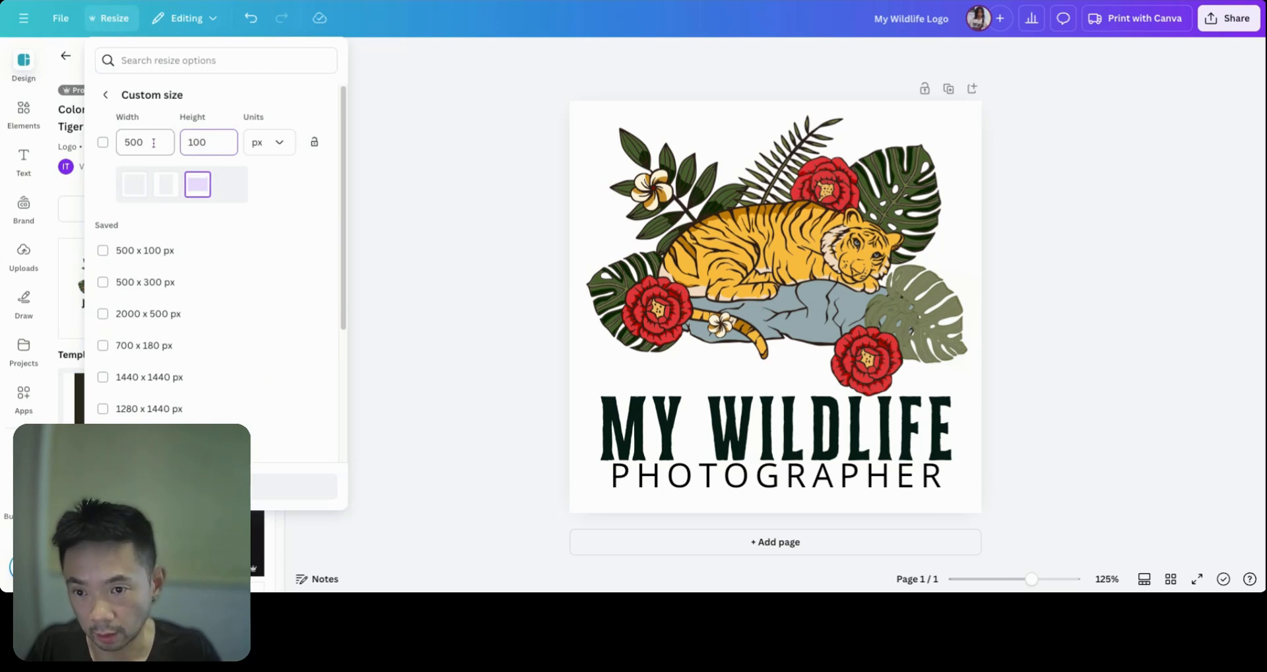
type("400")
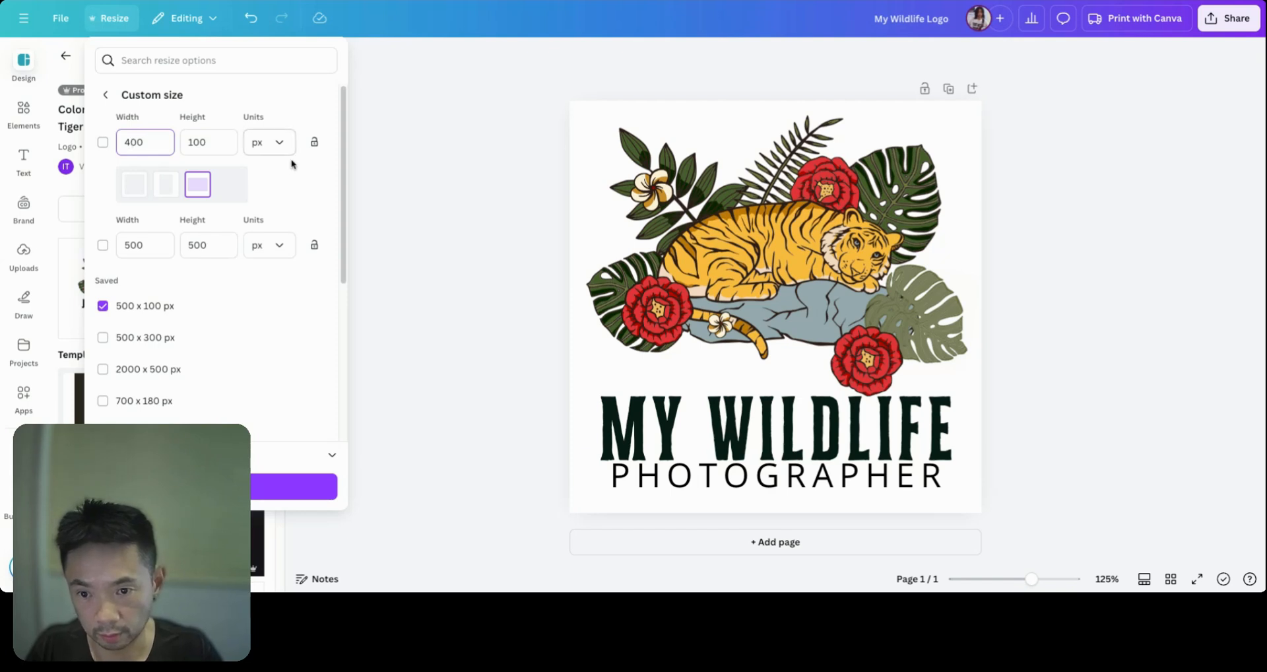
left_click(293, 186)
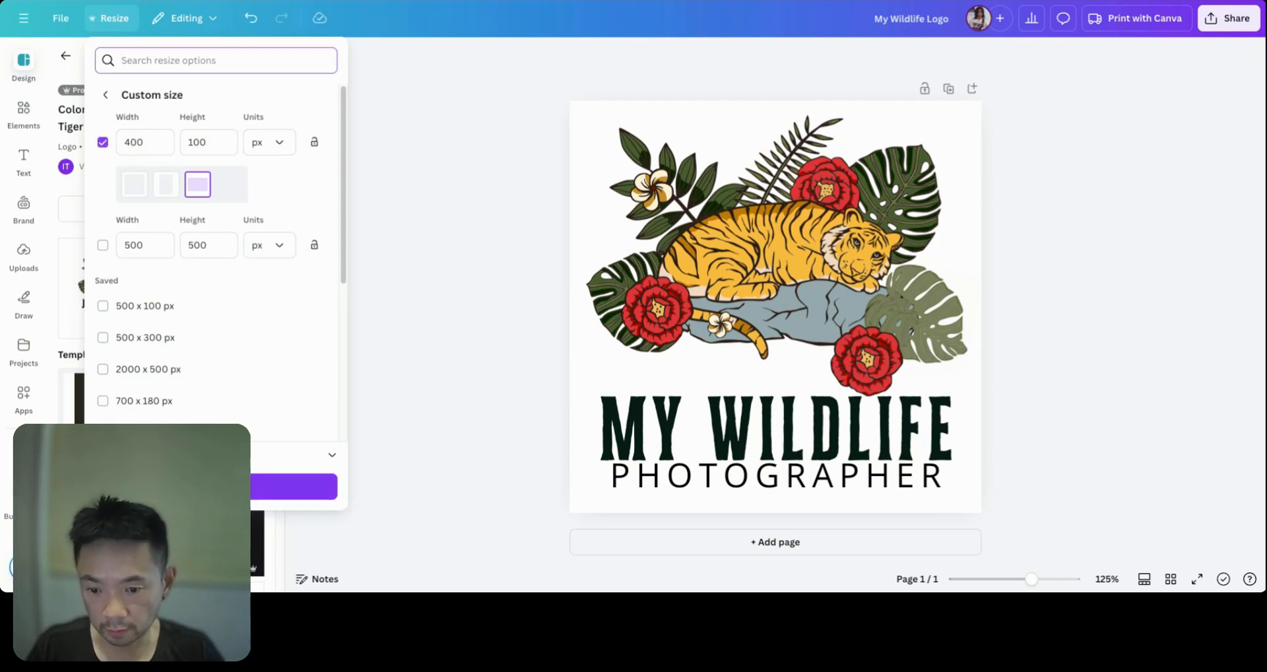
Create a copy of the logo resized to 400 × 100 px and open that copy.
left_click(216, 486)
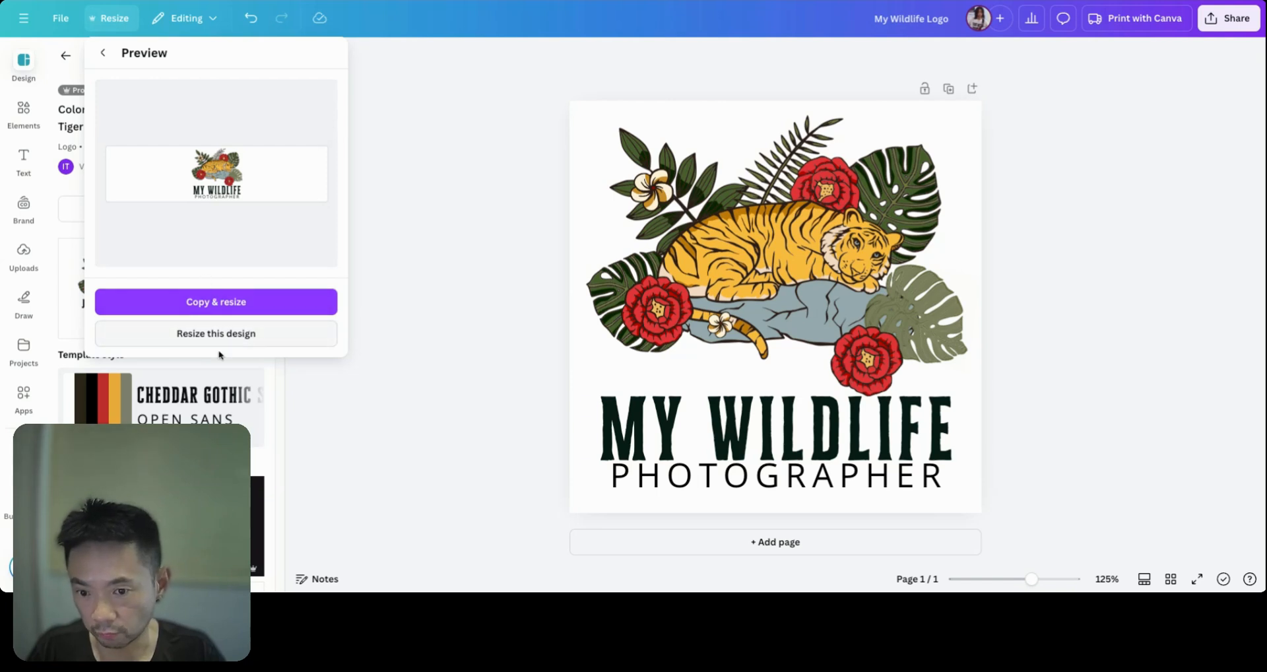
left_click(216, 301)
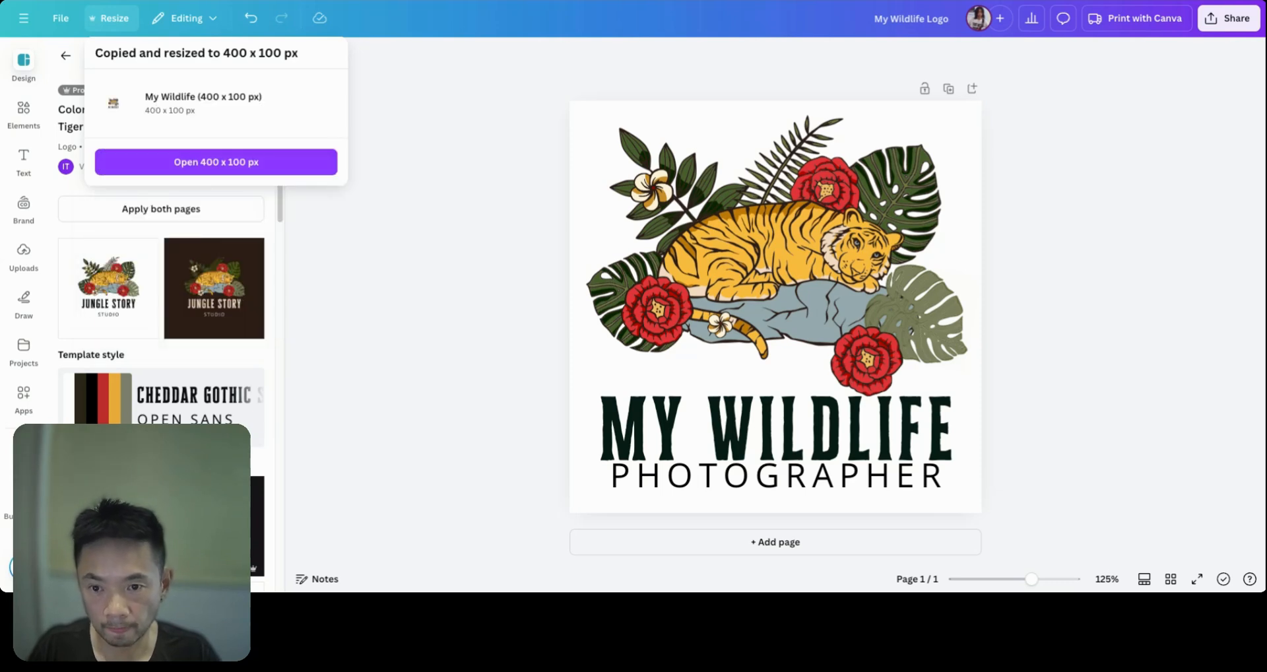
left_click(211, 173)
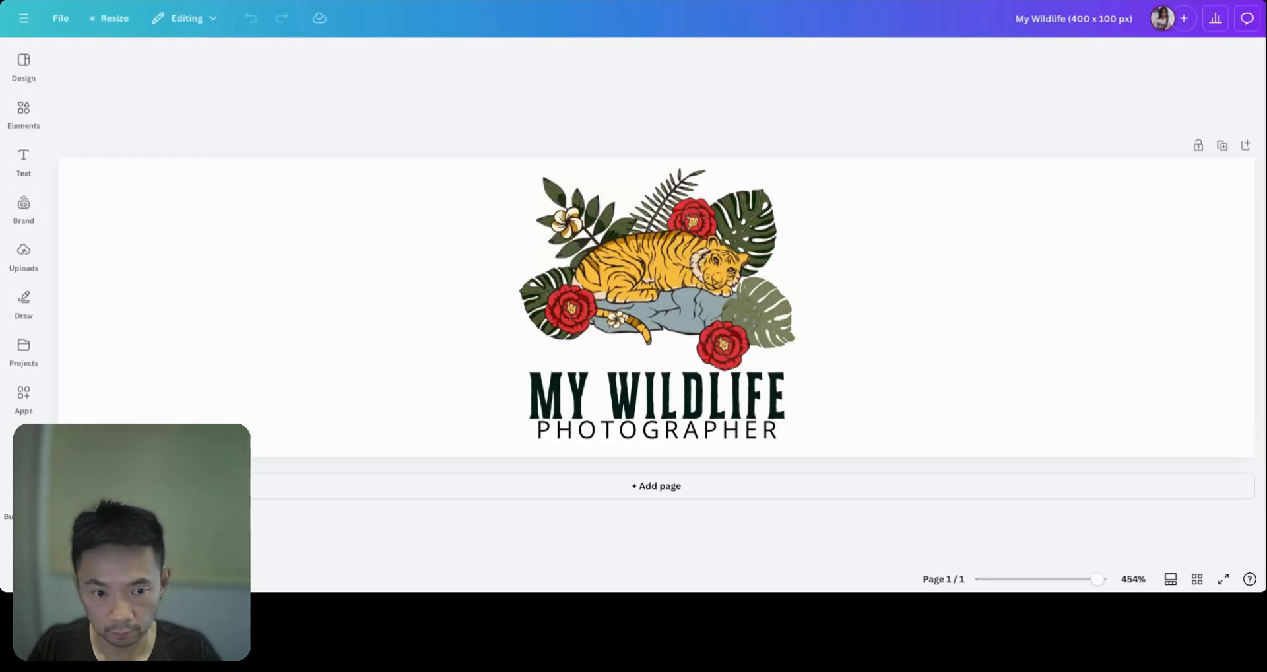
Try to move the tiger artwork, without the lowest red flower, to the page's lower-left corner and enlarge it.
left_click_drag(873, 198, 477, 309)
left_click_drag(673, 306, 224, 408)
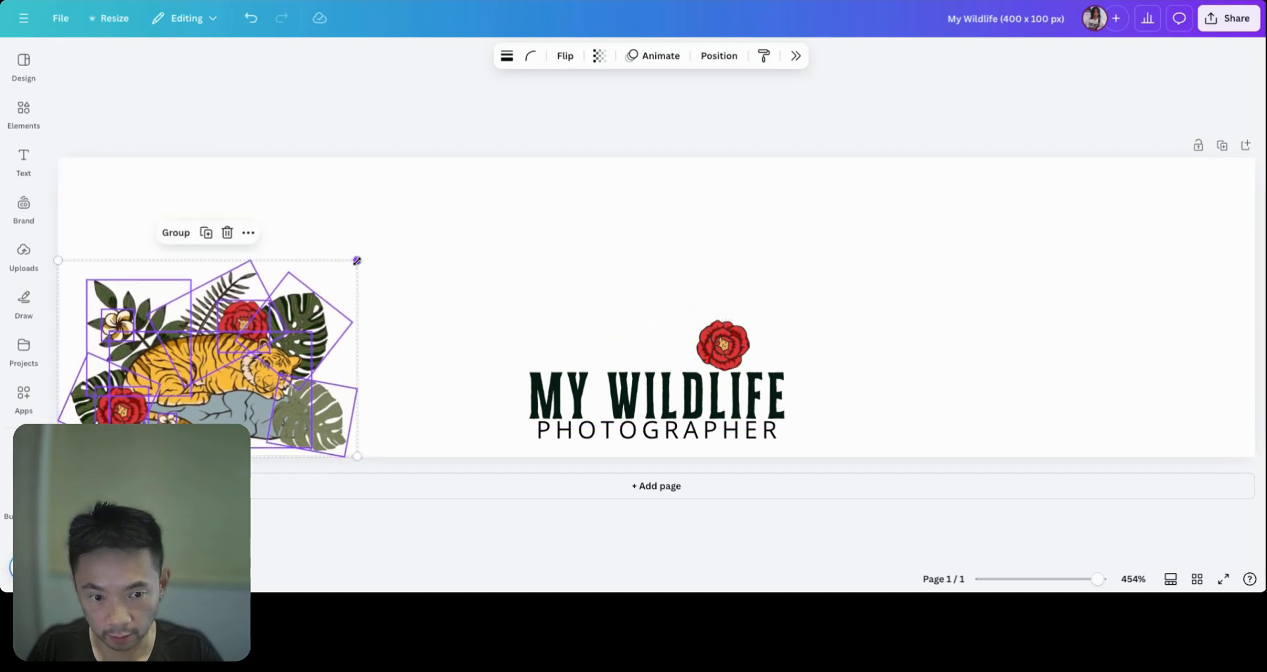
left_click_drag(357, 261, 472, 192)
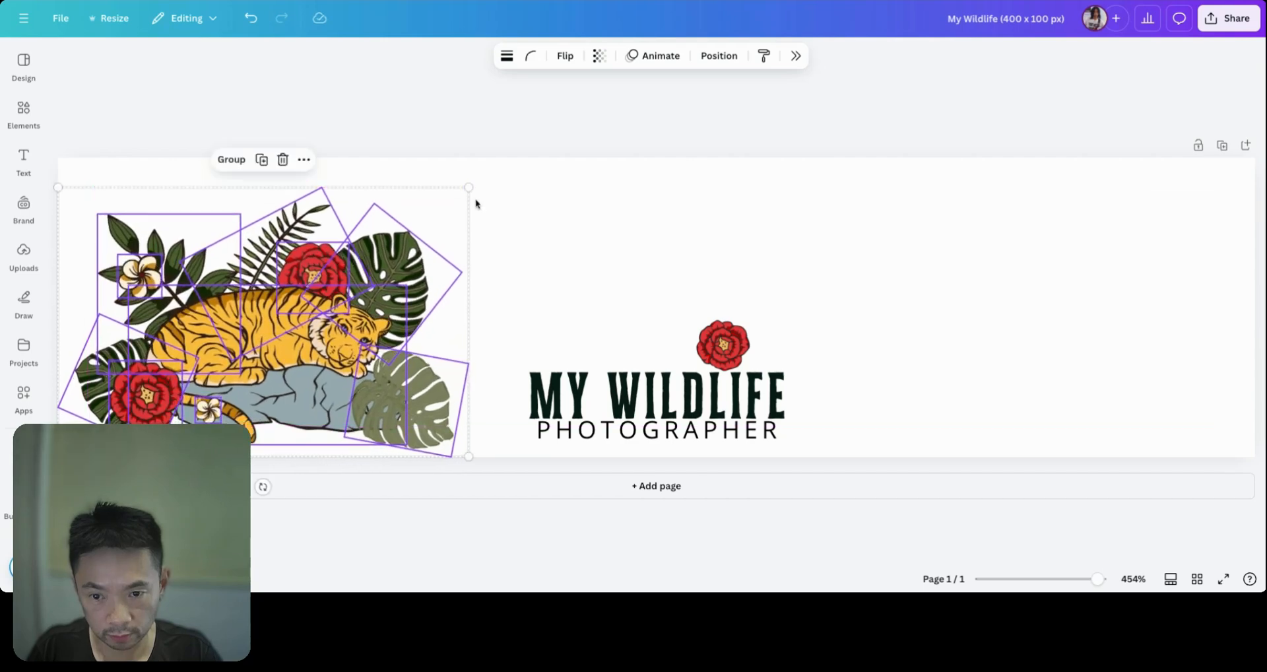
key("ctrl+z")
key("ctrl+z")
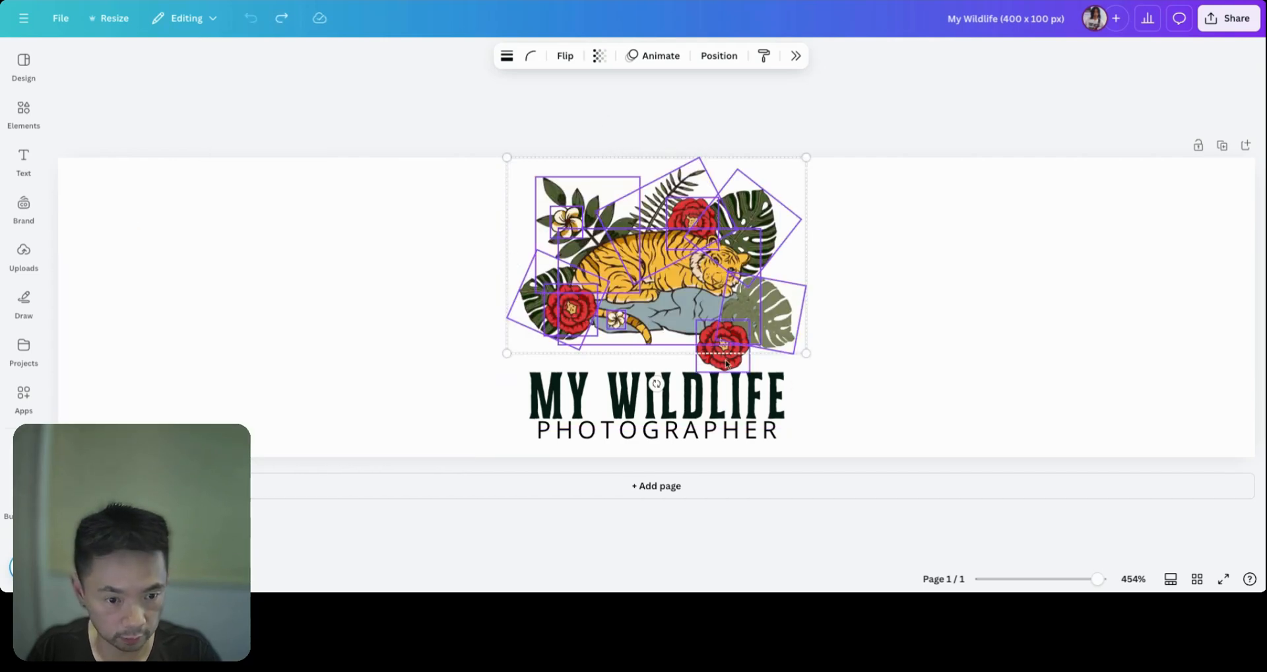
Move the whole tiger artwork, including the lowest red flower, to the page's lower-left corner and enlarge it to the page height.
key("ctrl+y")
key("ctrl+y")
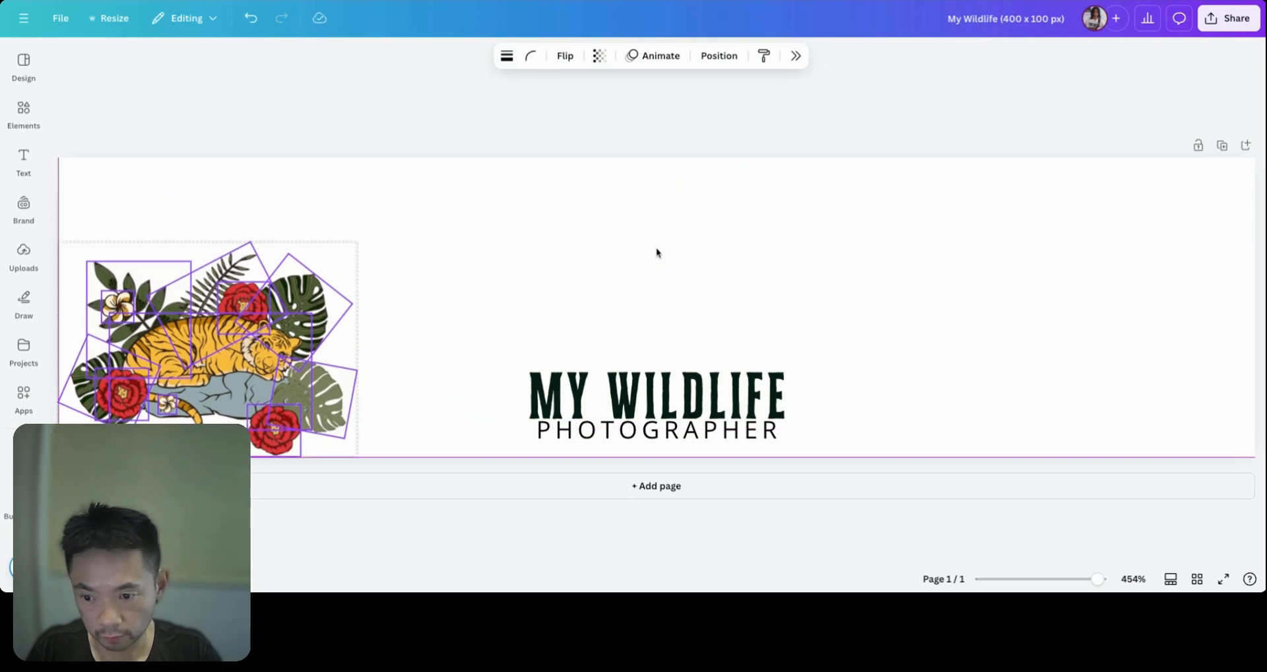
left_click_drag(358, 240, 477, 157)
Place "MY WILDLIFE" and "PHOTOGRAPHER" together beside the tiger artwork and enlarge them to fill the remaining page width.
left_click(756, 362)
left_click_drag(778, 352, 584, 423)
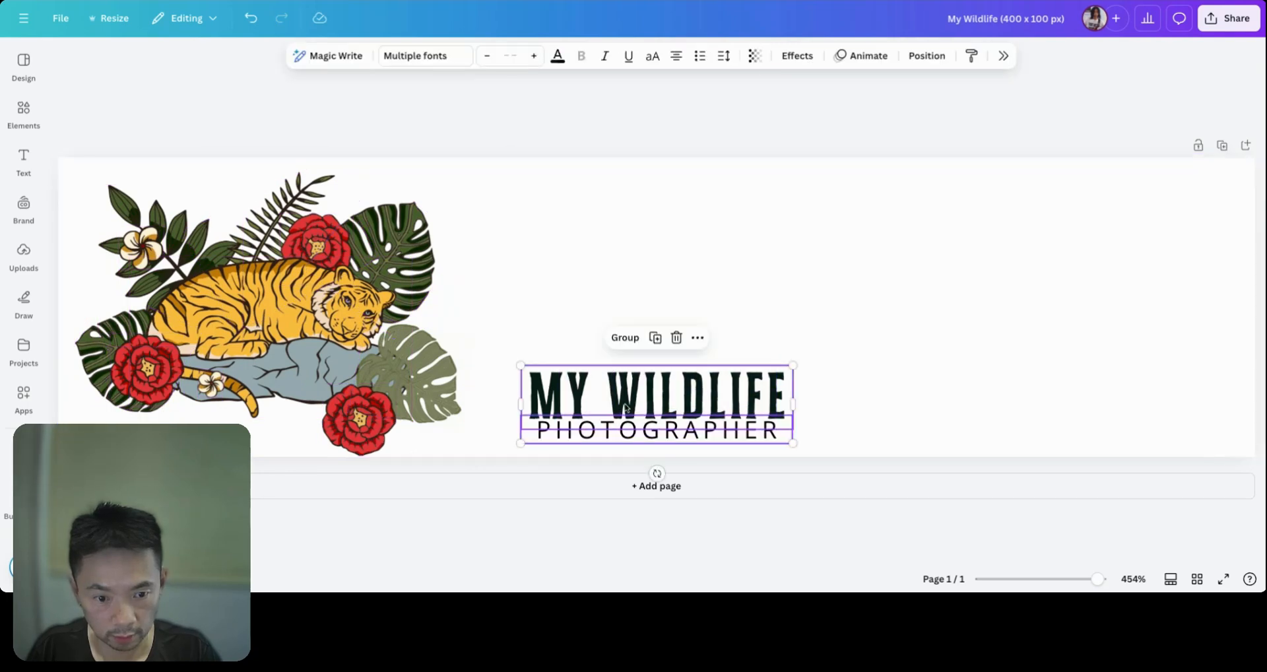
left_click_drag(667, 388, 632, 221)
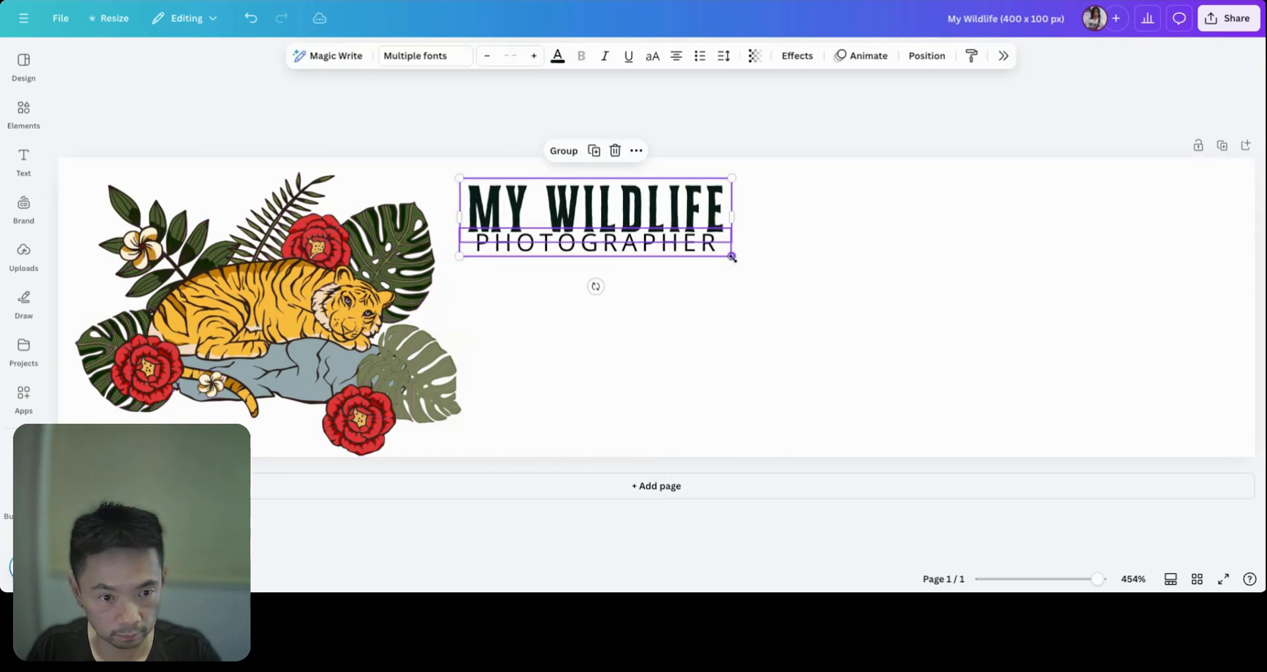
left_click_drag(733, 255, 1252, 406)
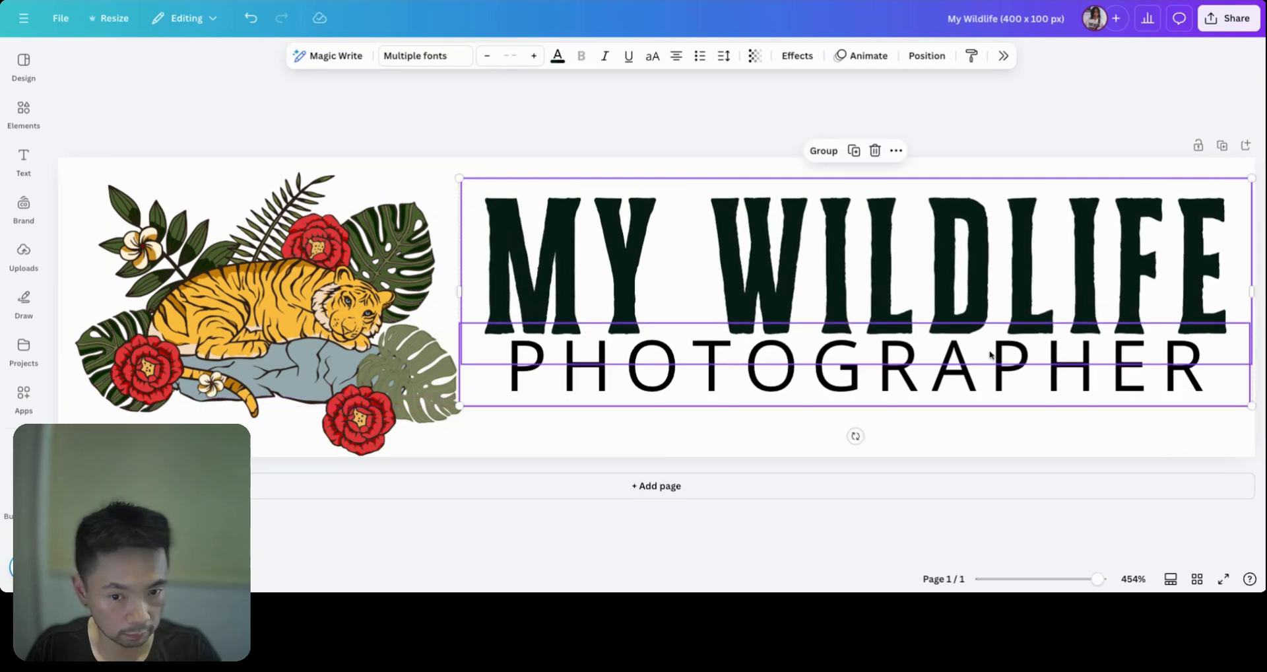
left_click_drag(812, 234, 835, 260)
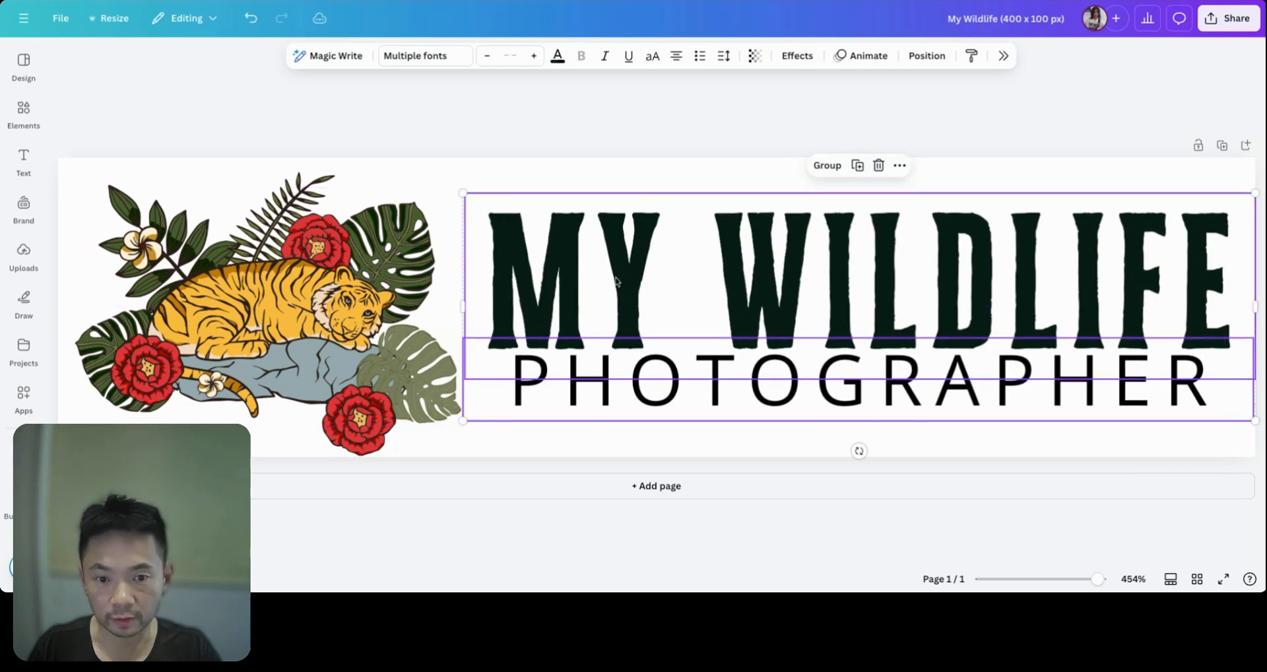
left_click(450, 174)
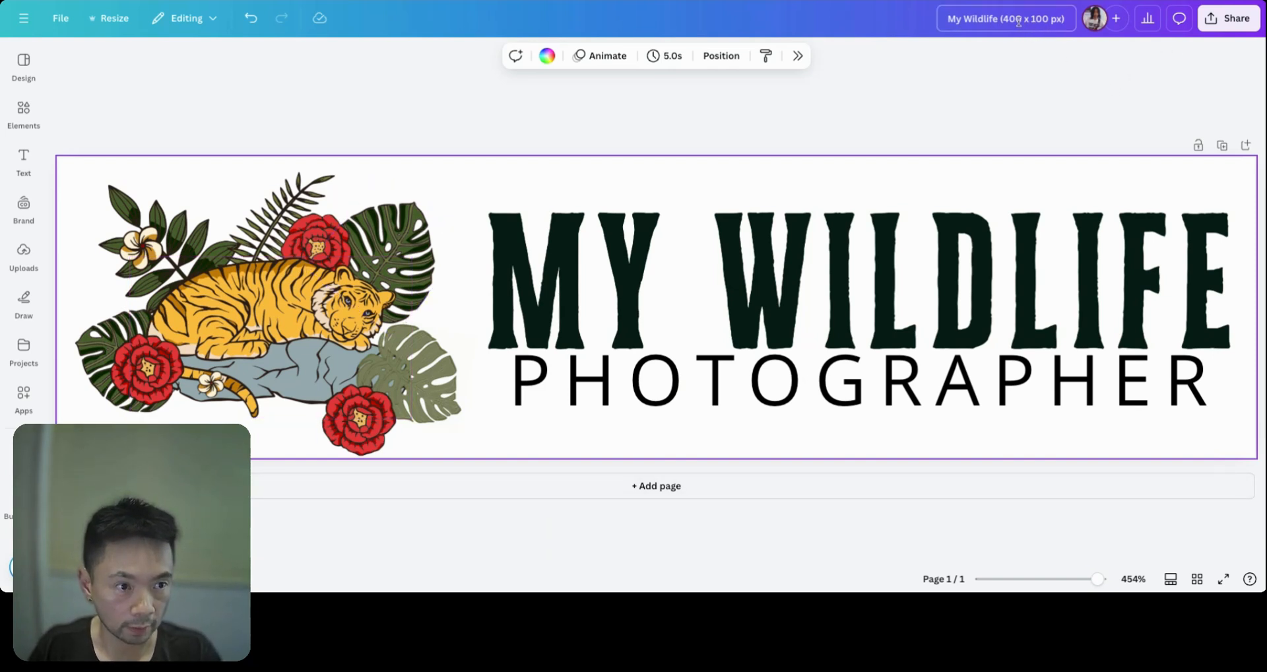
Download the 400 × 100 px logo banner as a PNG with a transparent background.
left_click(1228, 18)
left_click(1079, 367)
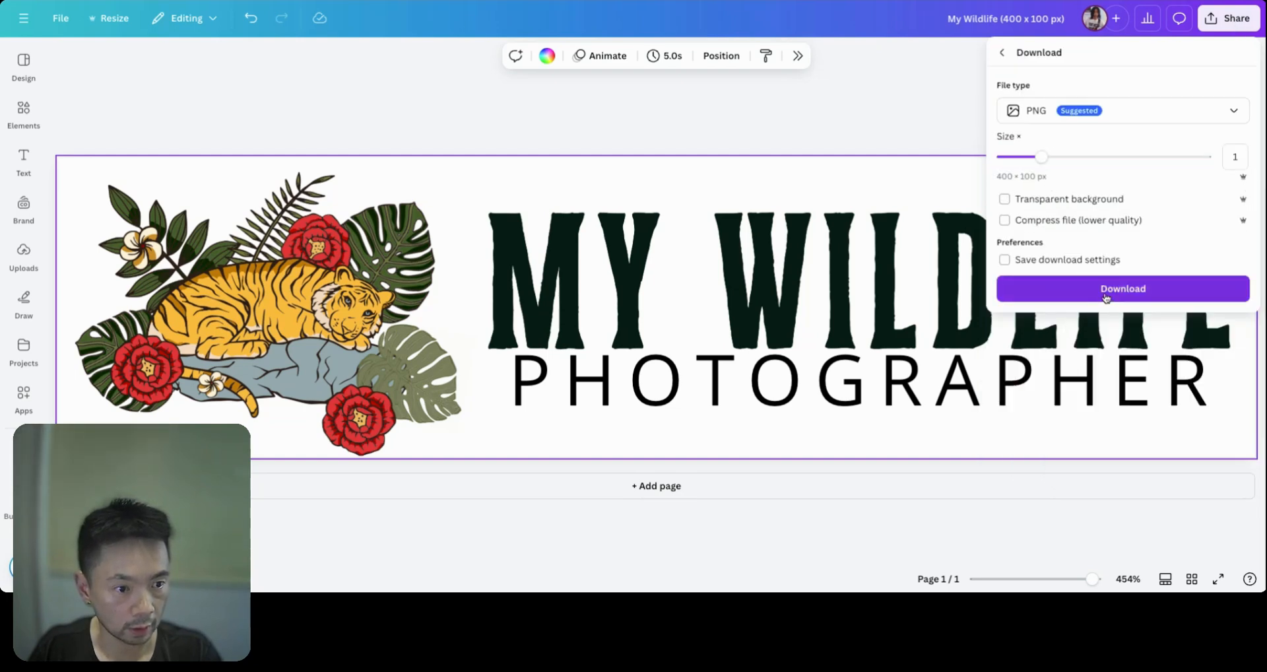
left_click(1004, 200)
left_click(1134, 290)
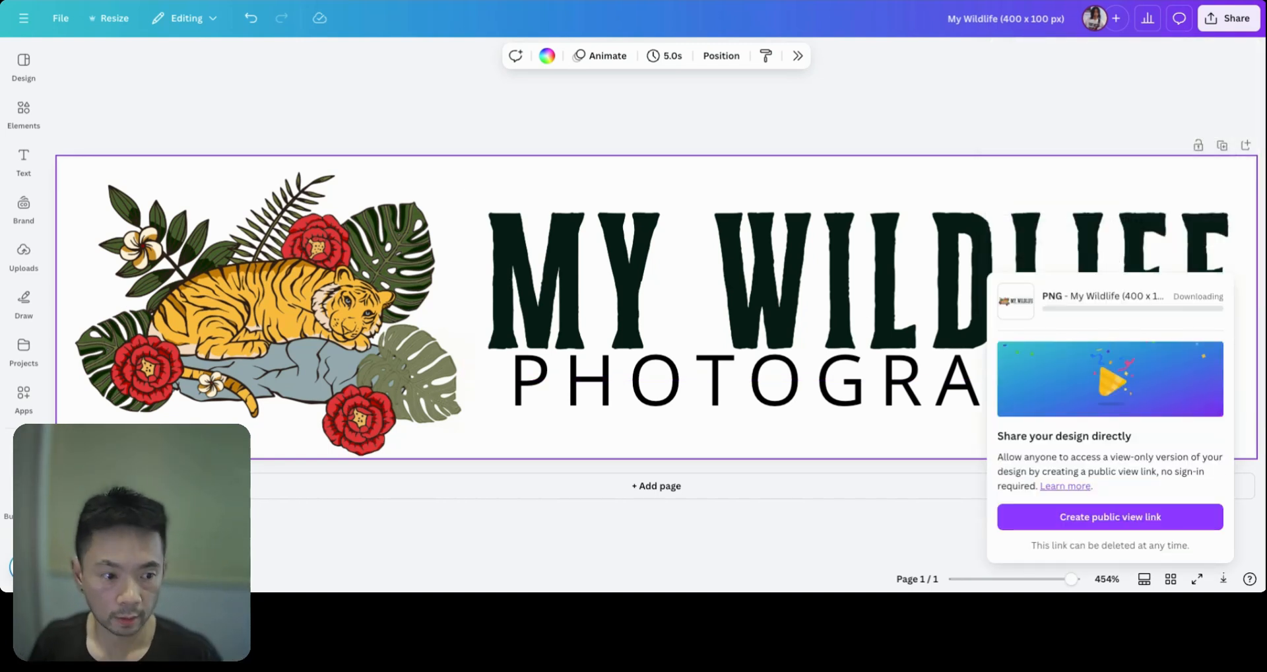
left_click(1069, 274)
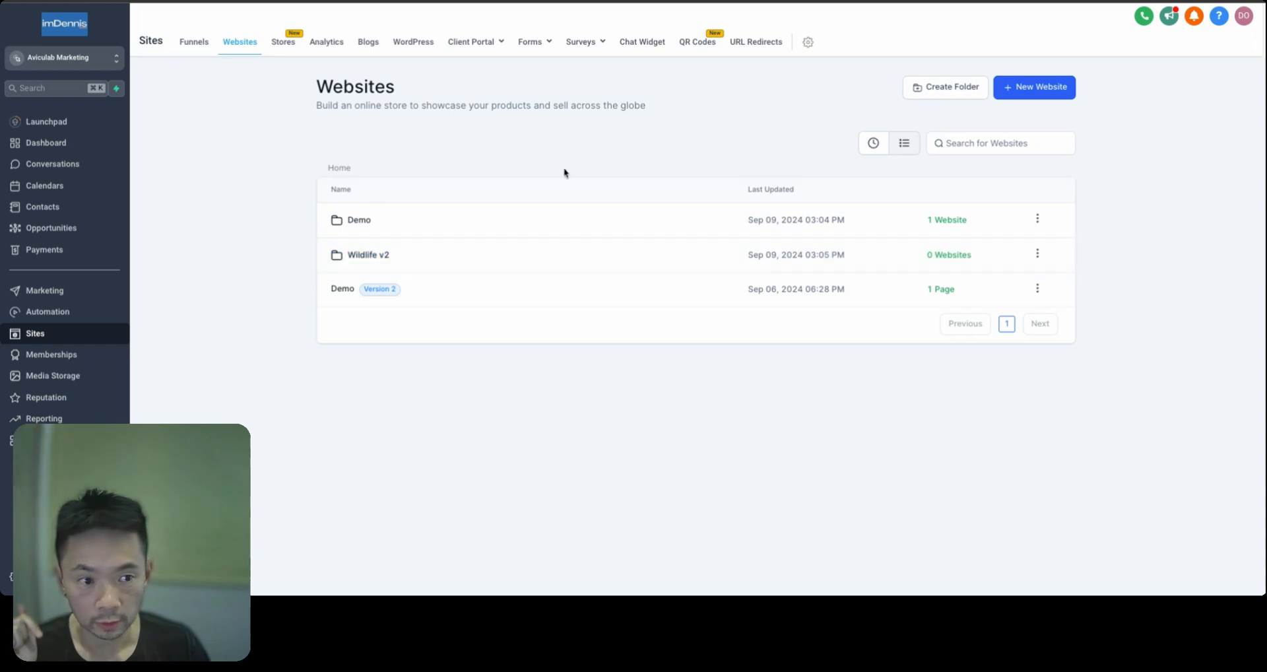
In the website builder, create a blank website named "Wildlife v2" inside the Wildlife v2 folder.
left_click(354, 258)
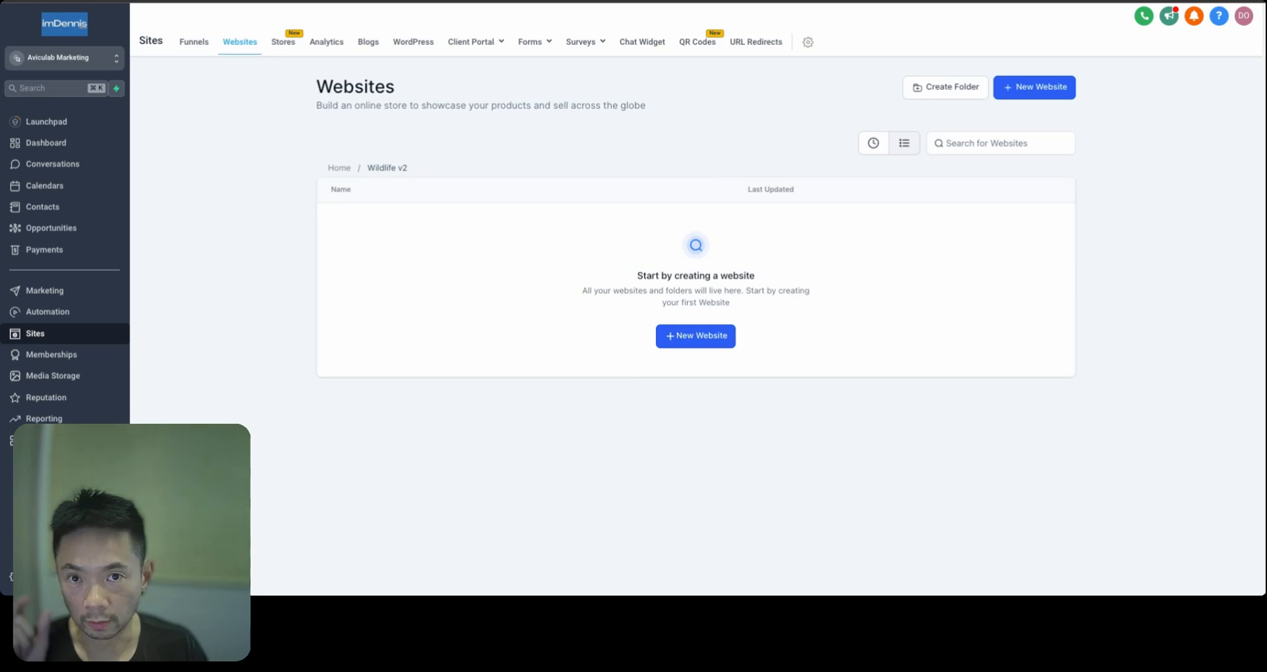
left_click(698, 342)
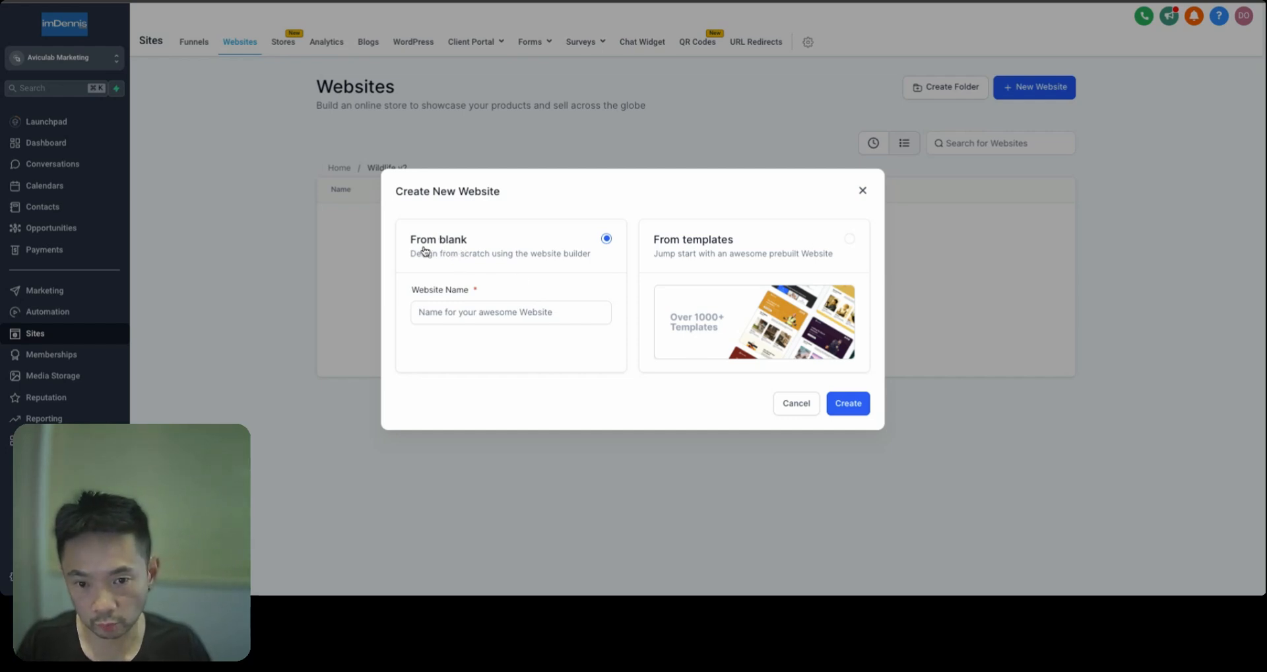
left_click(465, 316)
type("W")
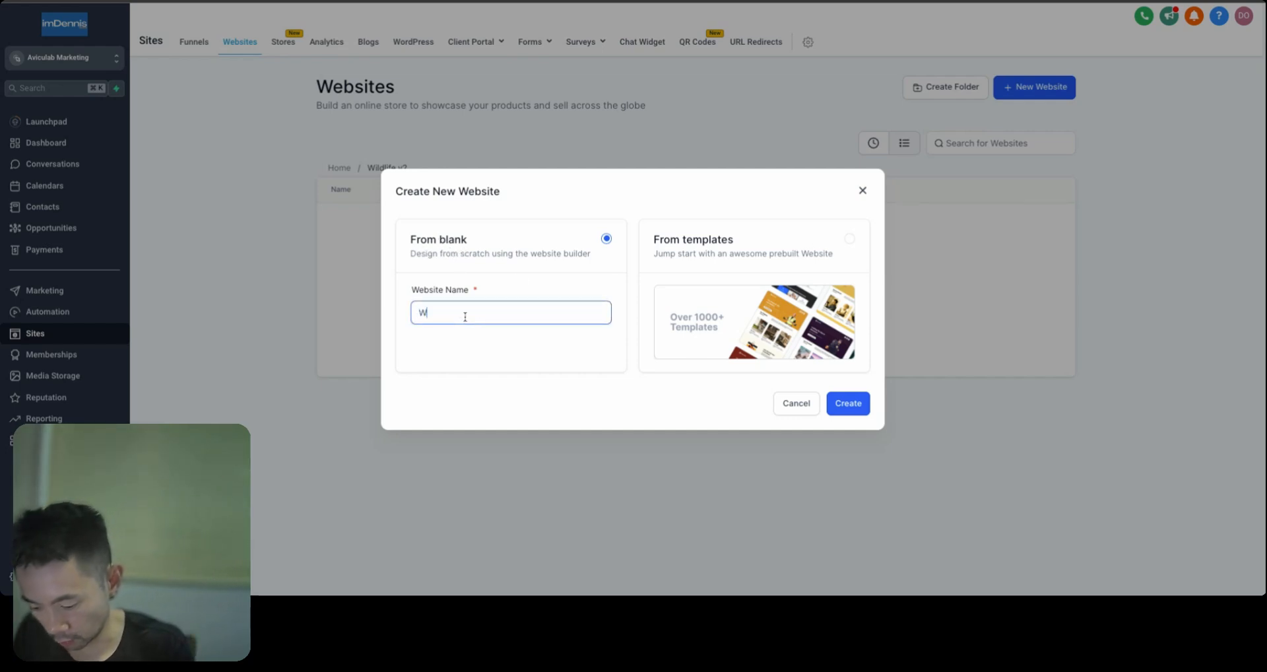
type("ildlife v2")
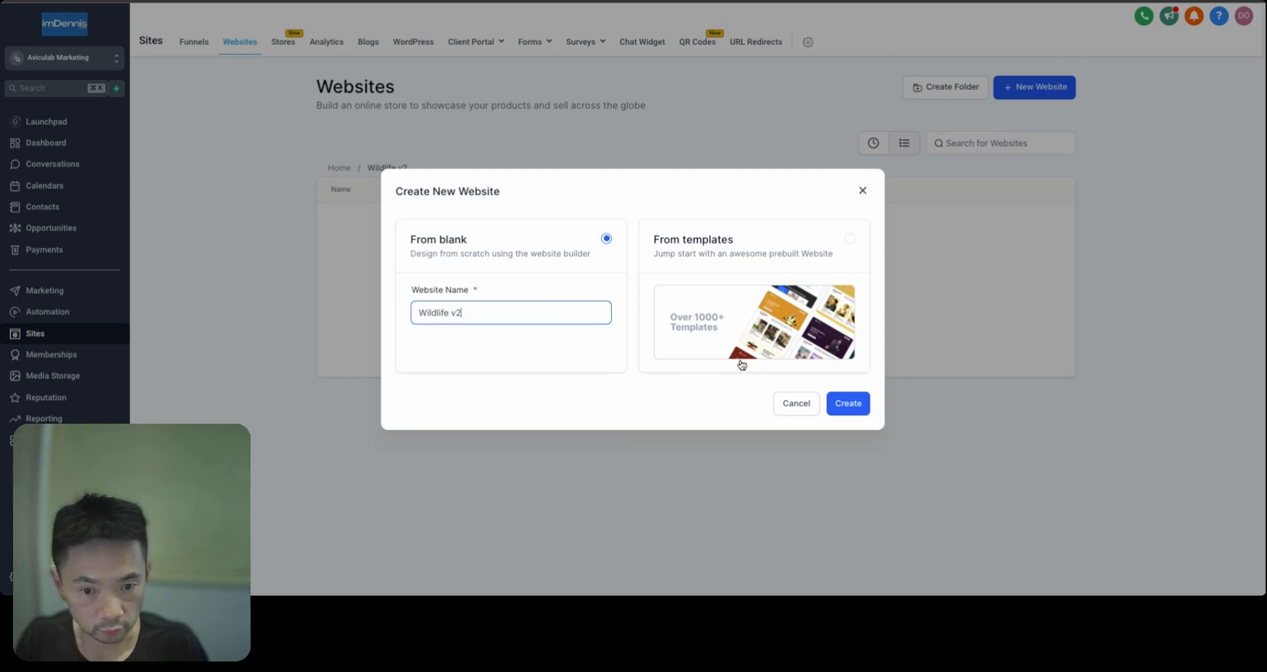
left_click(505, 280)
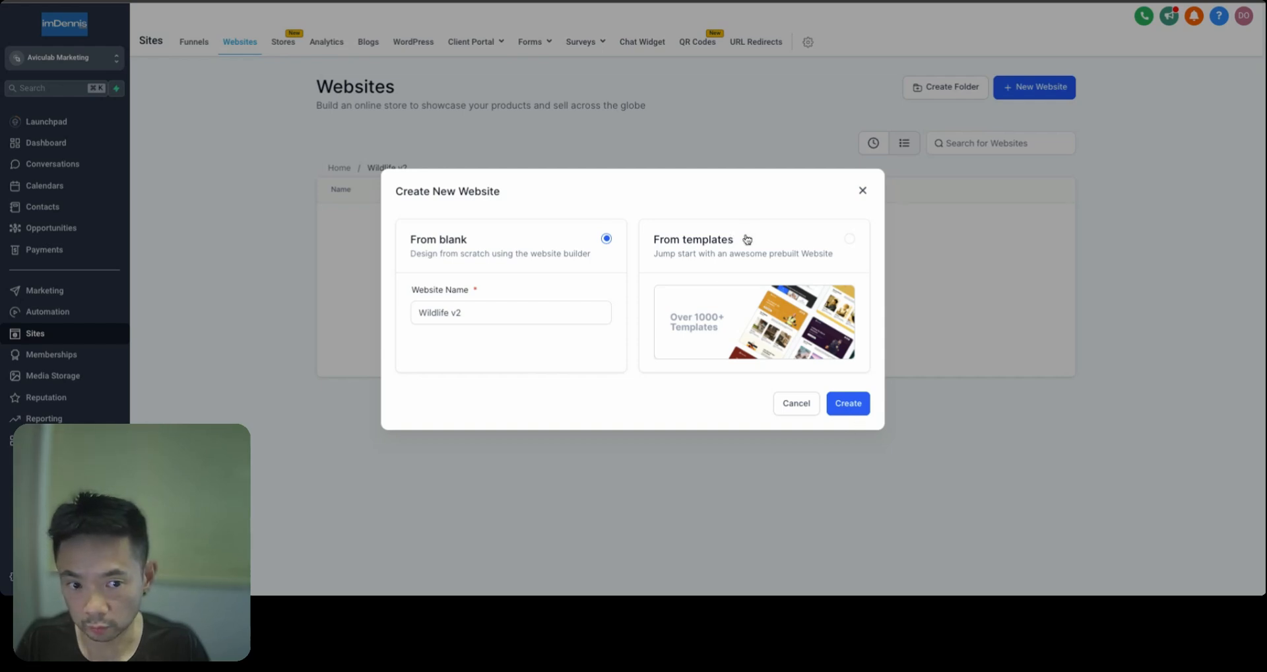
left_click(852, 405)
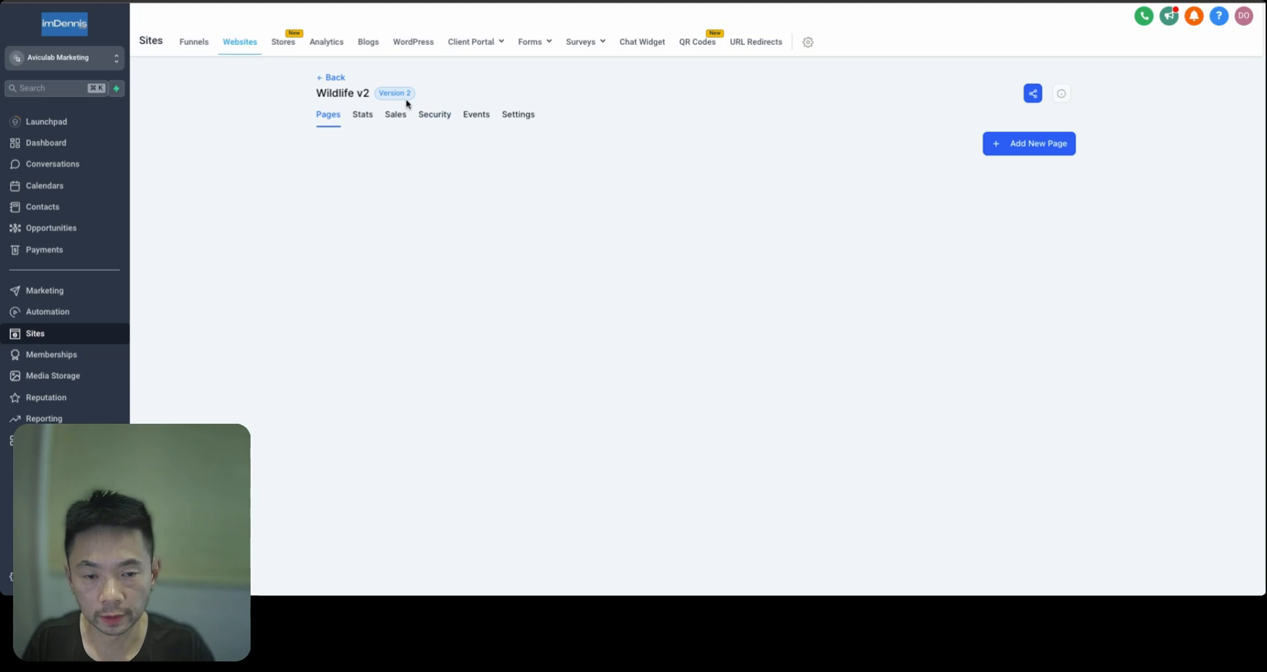
Add a new page named "Home" to the Wildlife v2 website.
left_click(1034, 147)
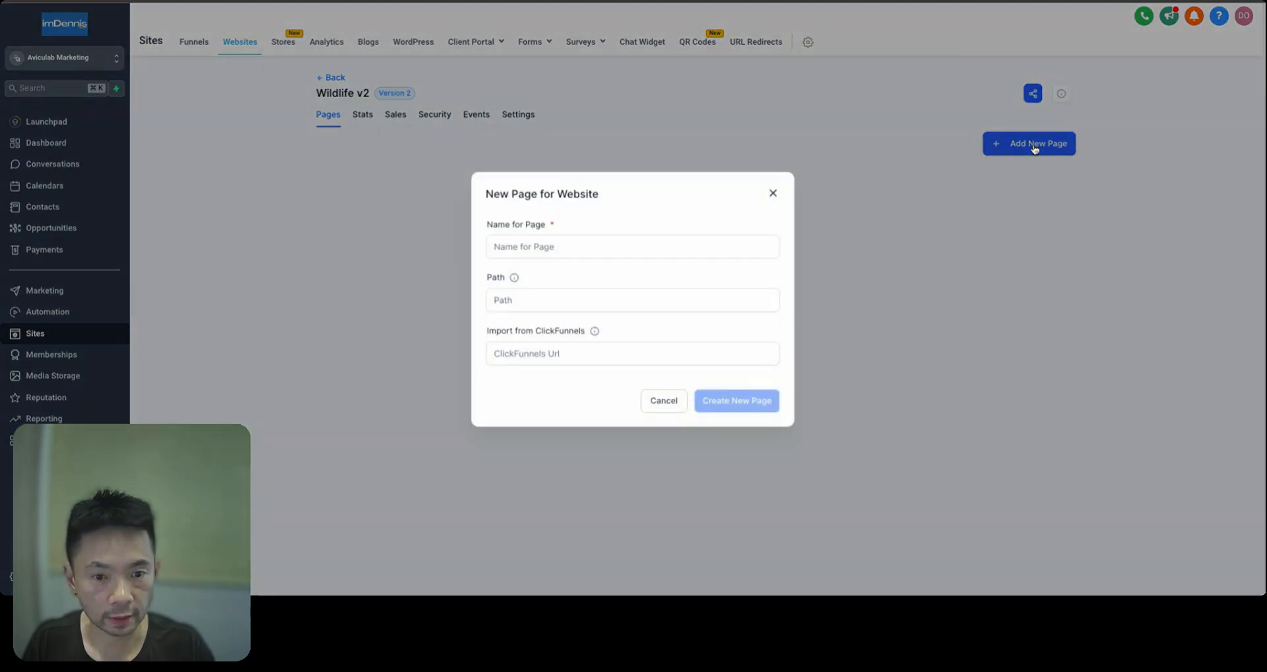
left_click(563, 256)
type("Home")
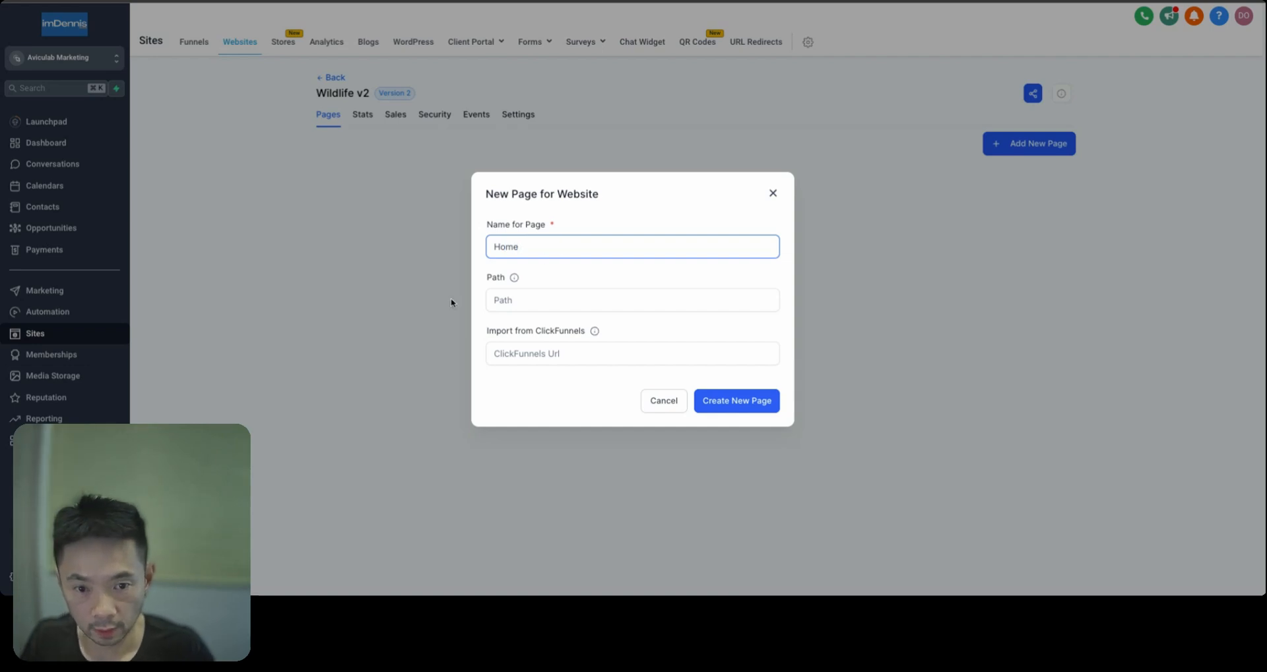
left_click(745, 408)
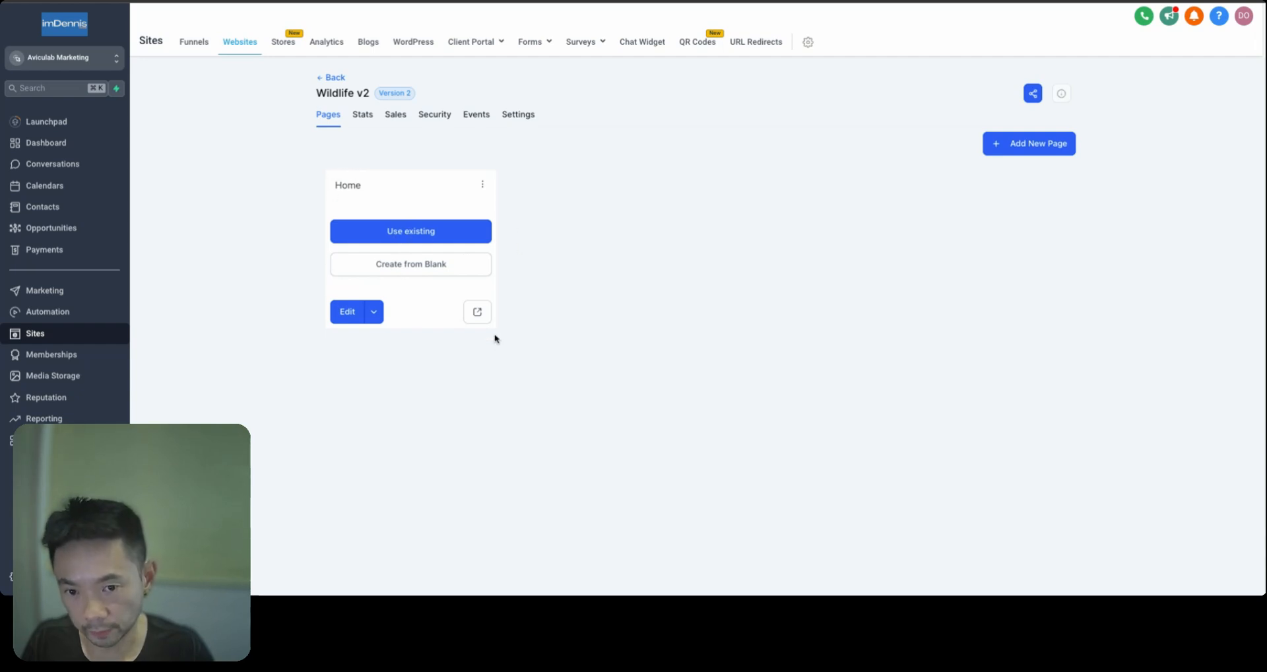
Start the Home page from blank and set its headline font to Oswald, copied from the heading fonts document.
left_click(412, 264)
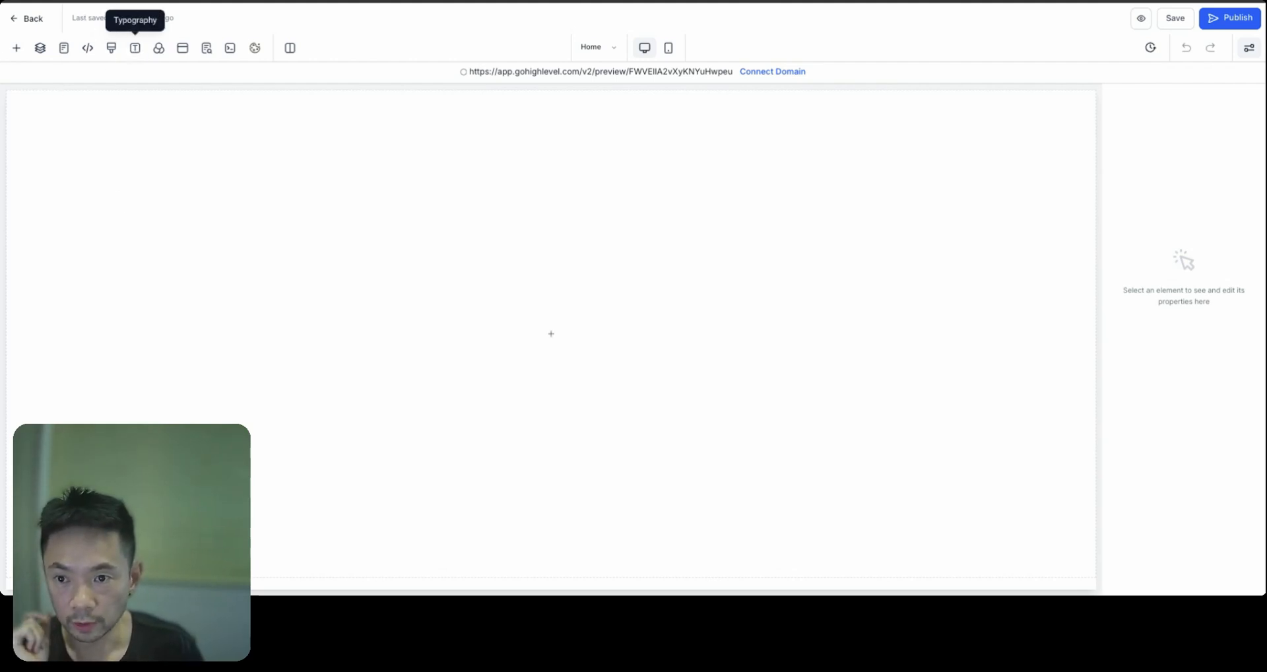
left_click(135, 47)
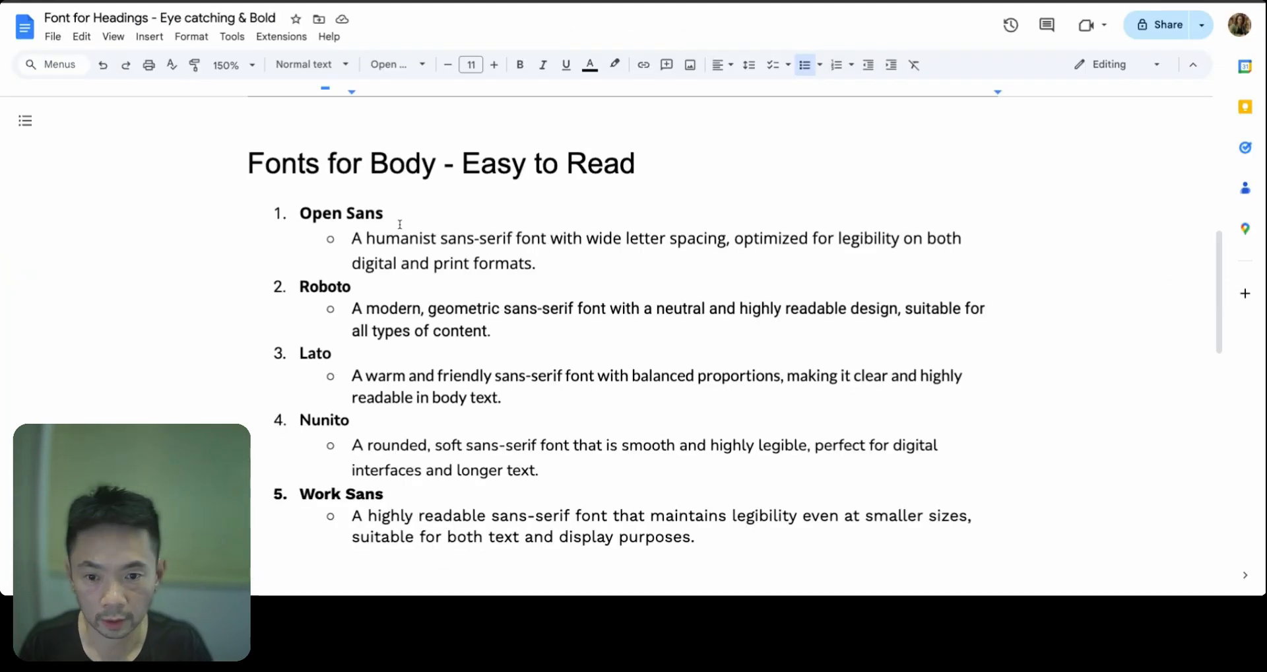
scroll(460, 311, "up", 8)
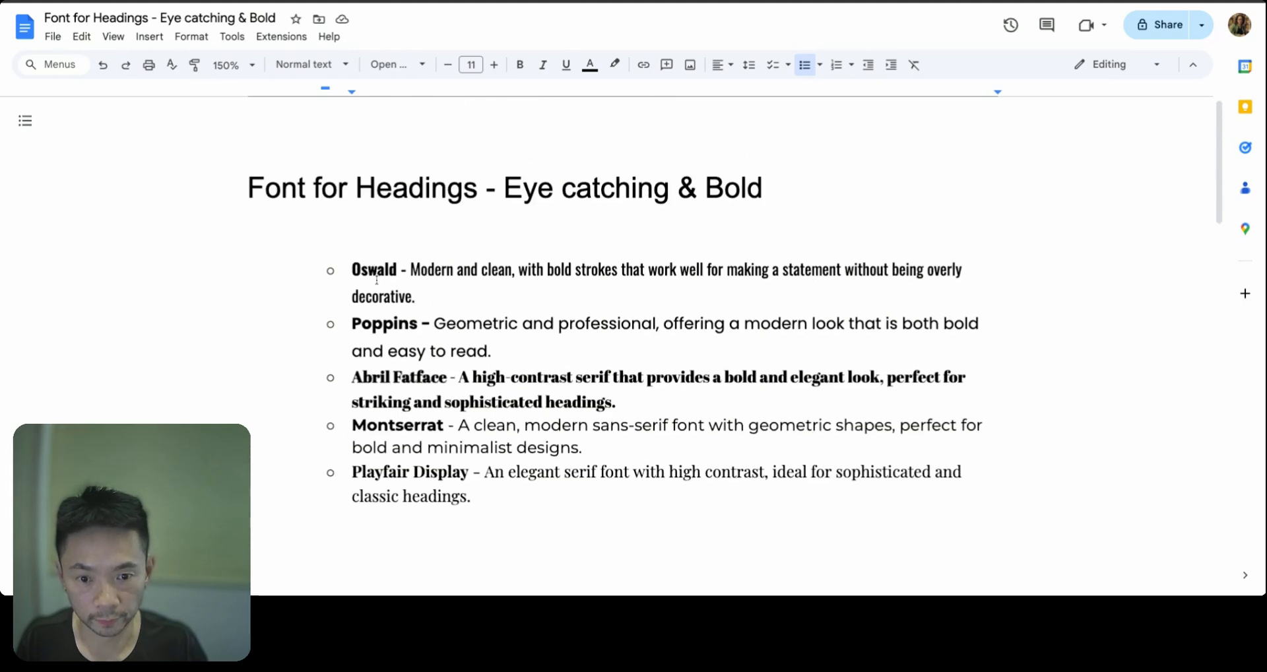
double_click(377, 274)
key("ctrl+c")
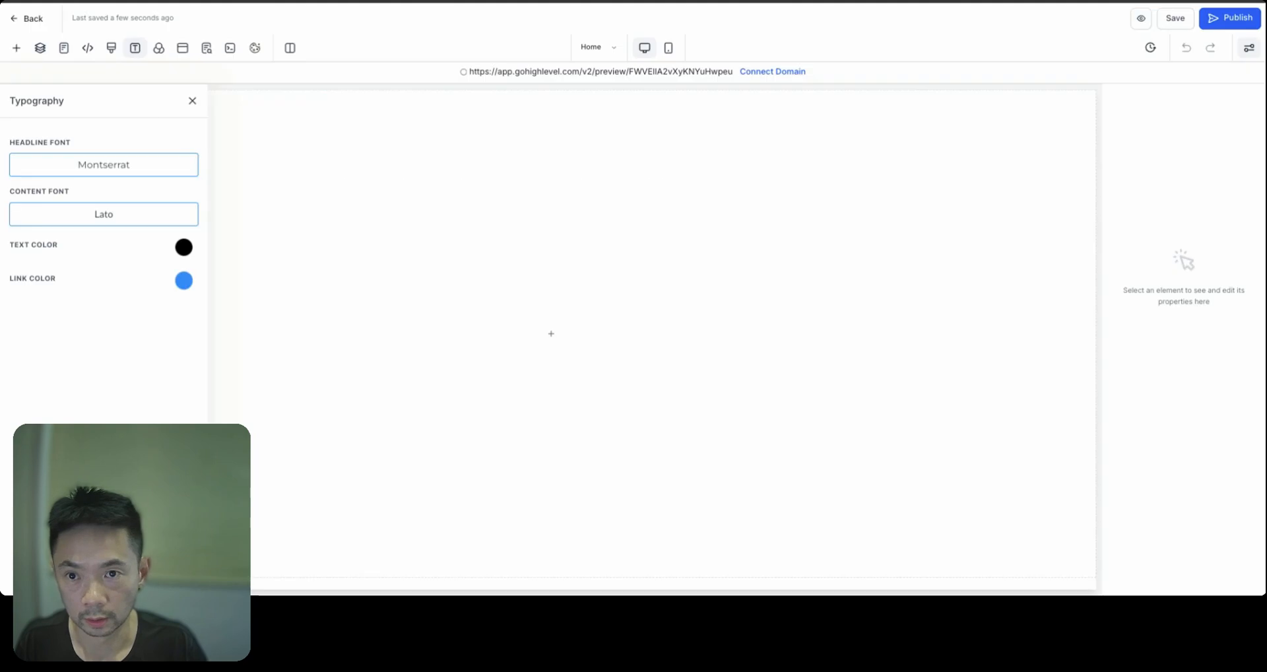
left_click(117, 161)
left_click(552, 259)
key("ctrl+v")
left_click(508, 286)
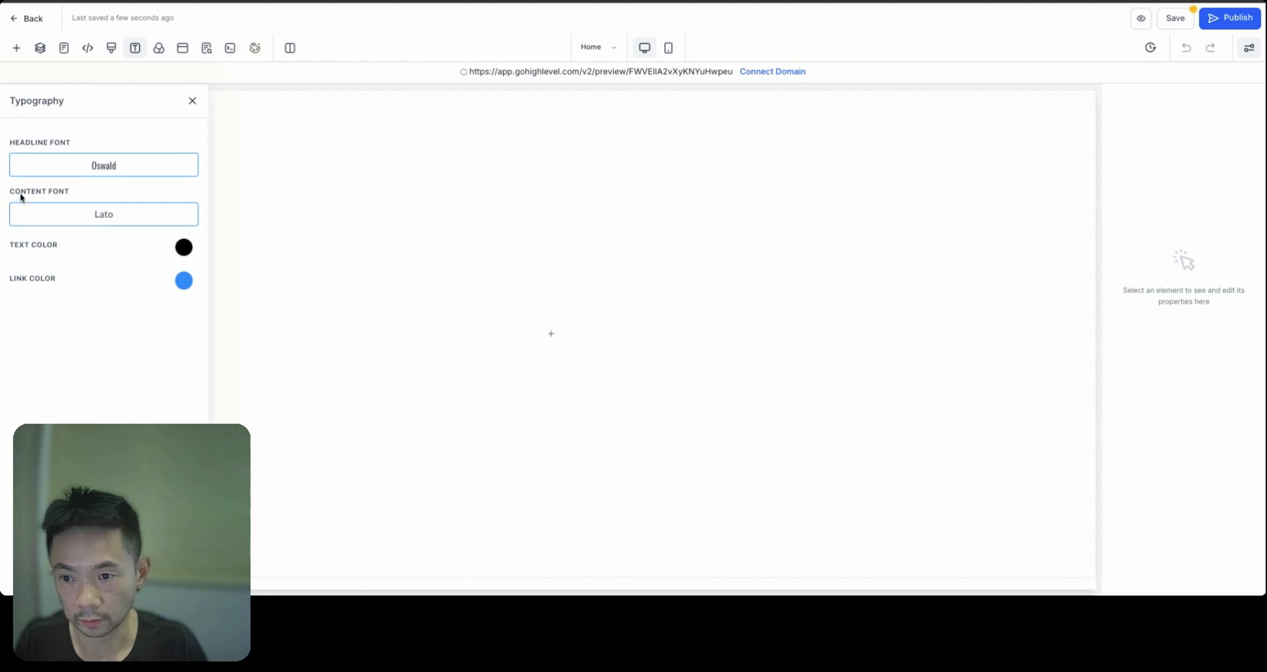
Set the page's content font to Nunito, taken from the body fonts list in the fonts document.
left_click(110, 221)
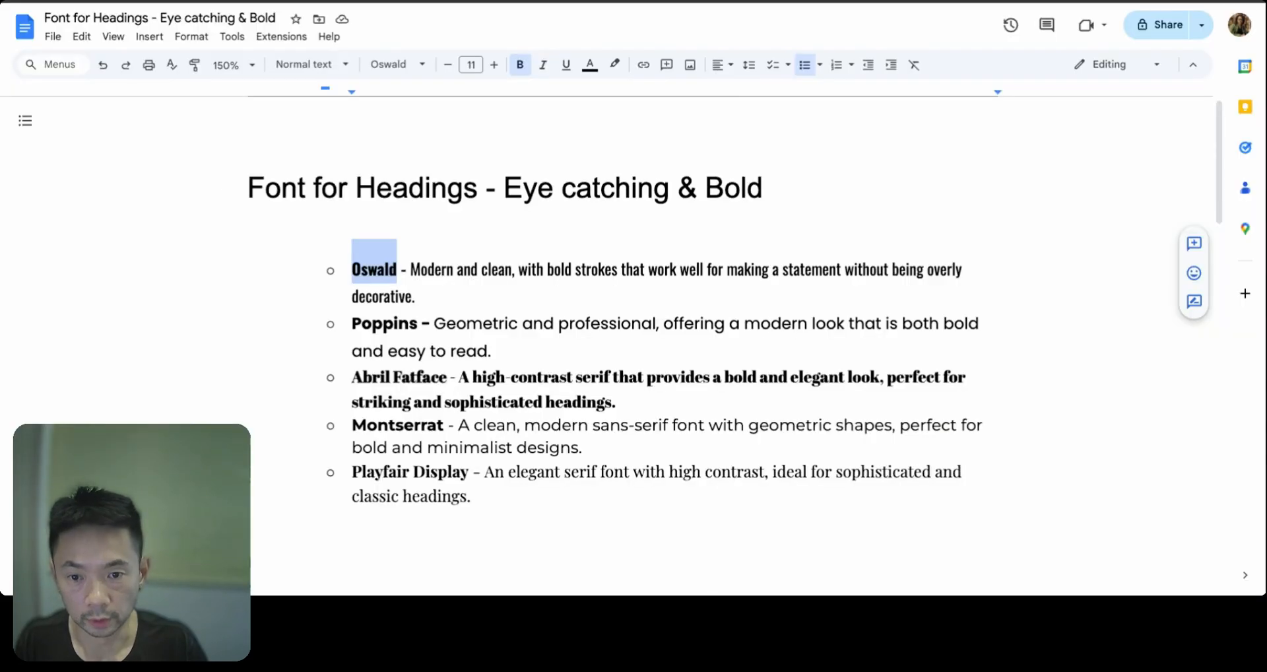
scroll(428, 388, "down", 10)
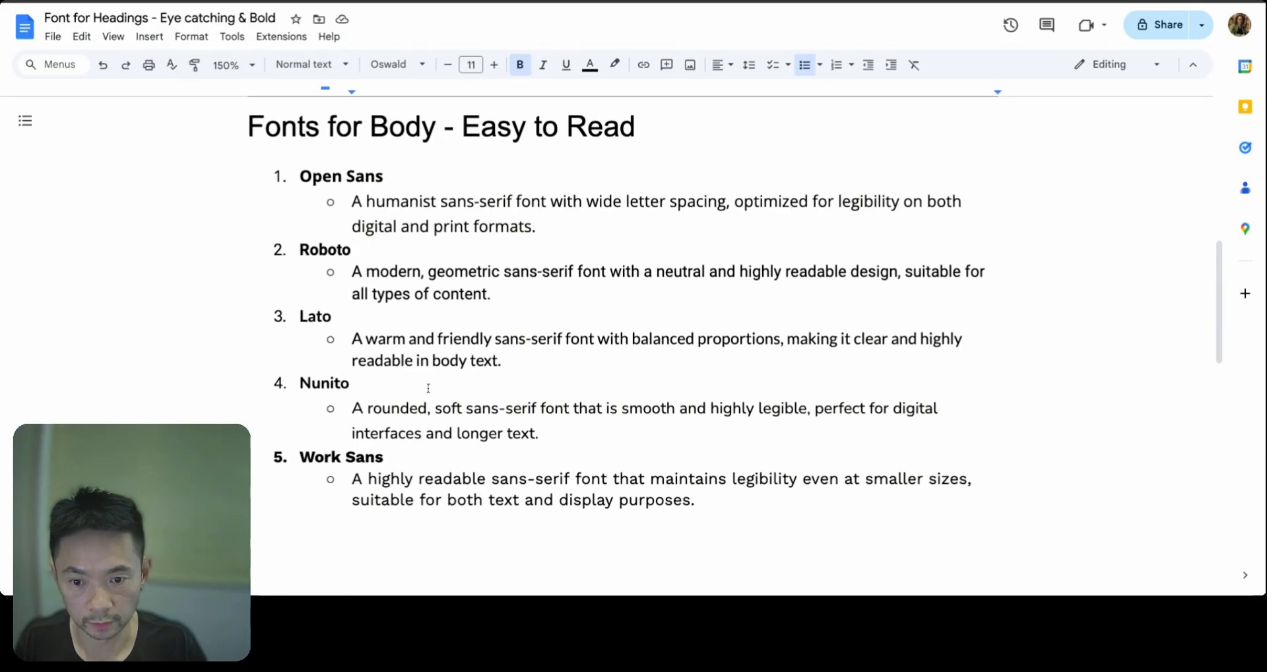
double_click(323, 384)
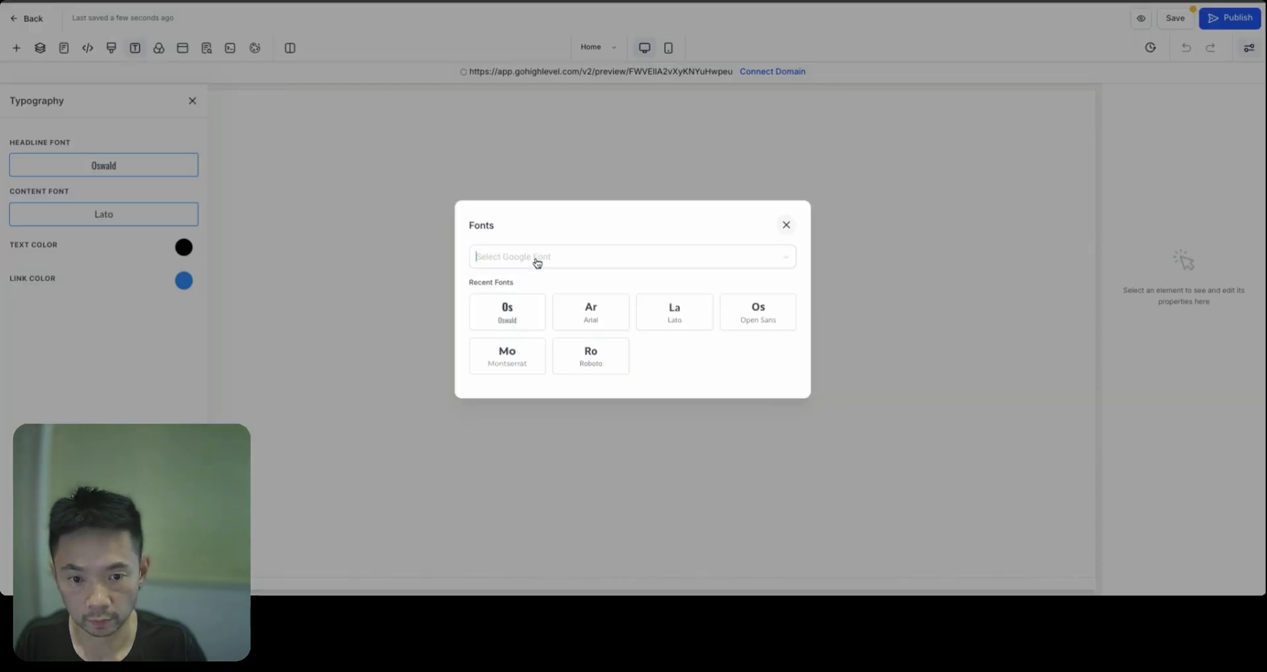
type("Nunito")
left_click(509, 309)
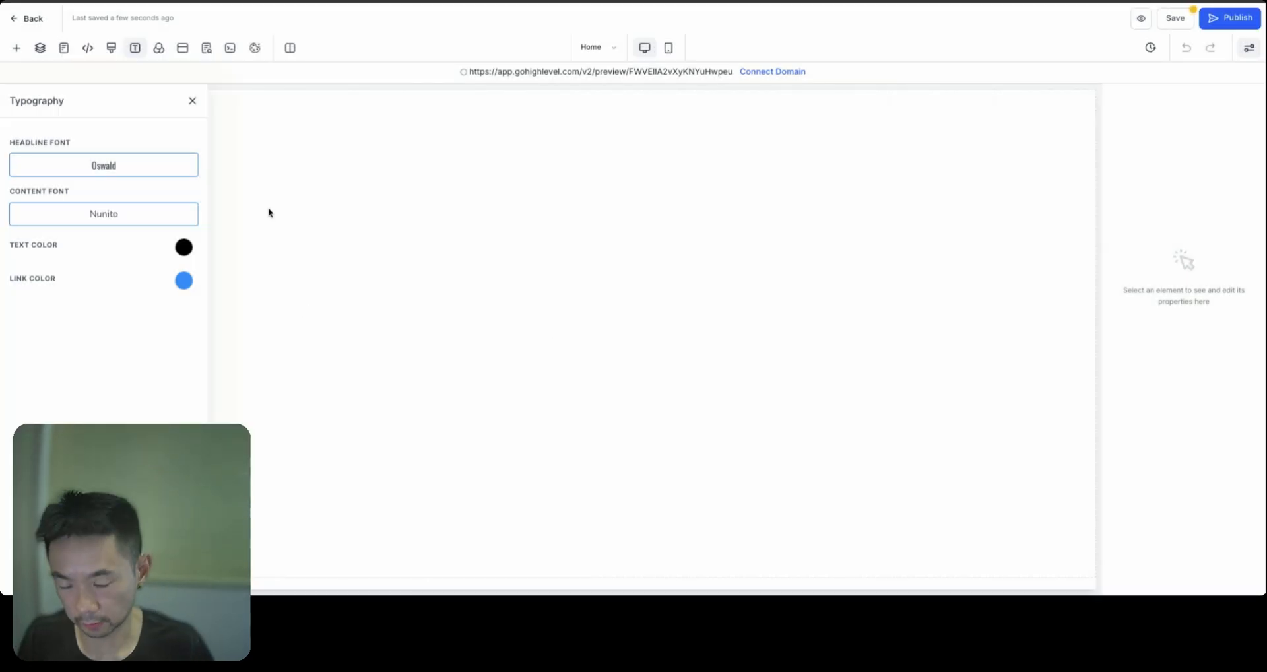
left_click(192, 103)
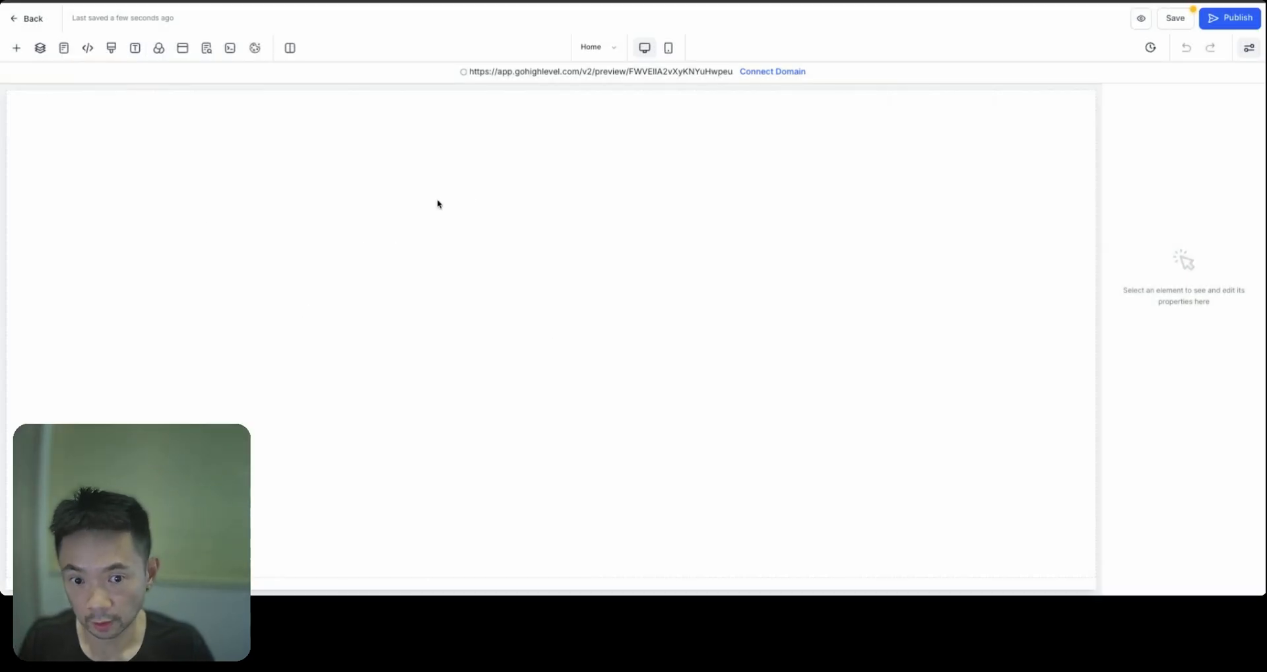
Add a full-width section to the blank page and place a 2-column row inside it.
left_click(17, 51)
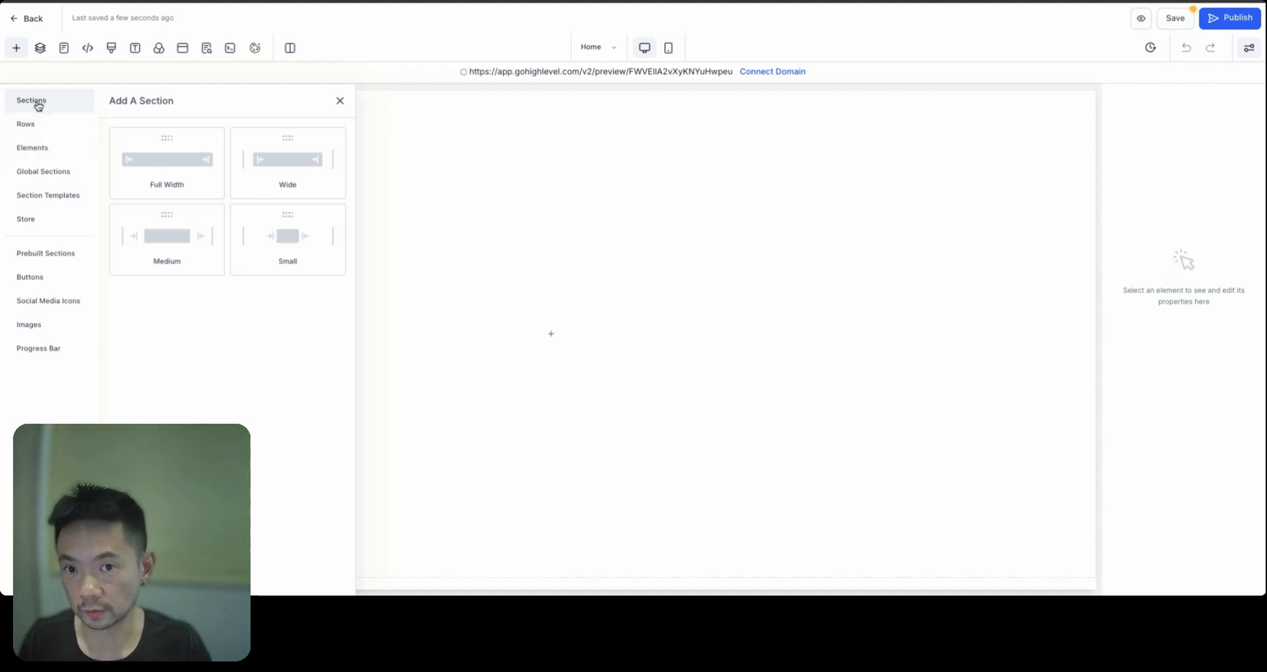
left_click(165, 163)
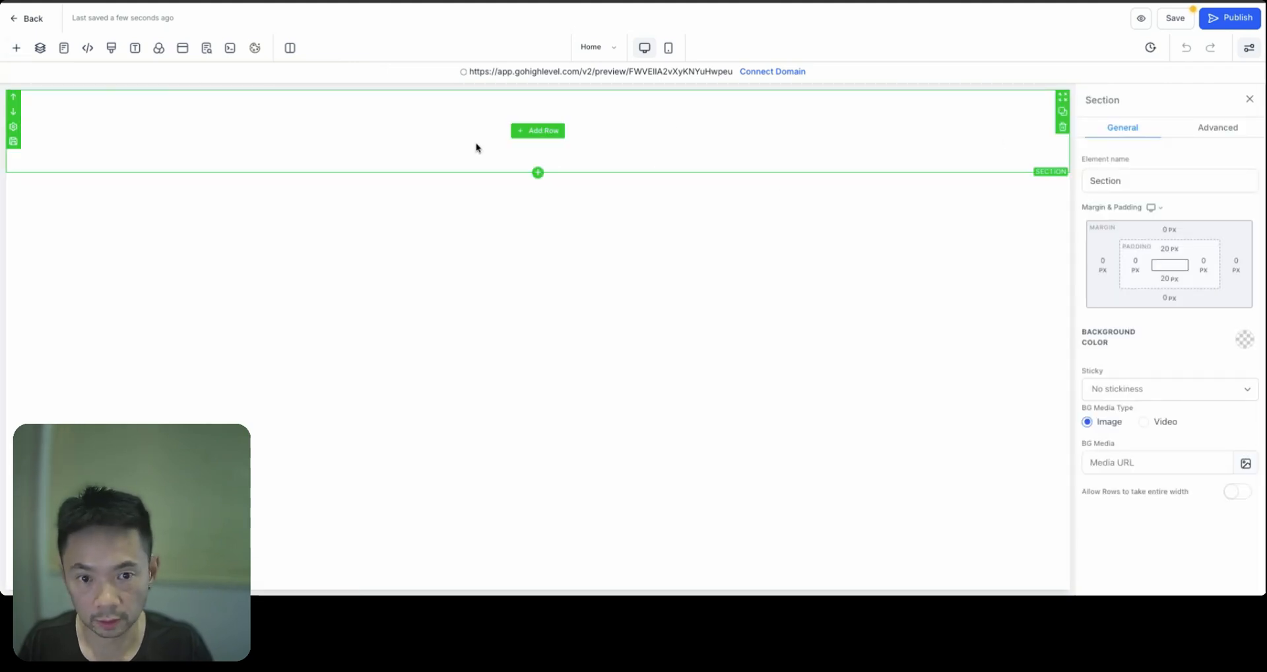
left_click(556, 130)
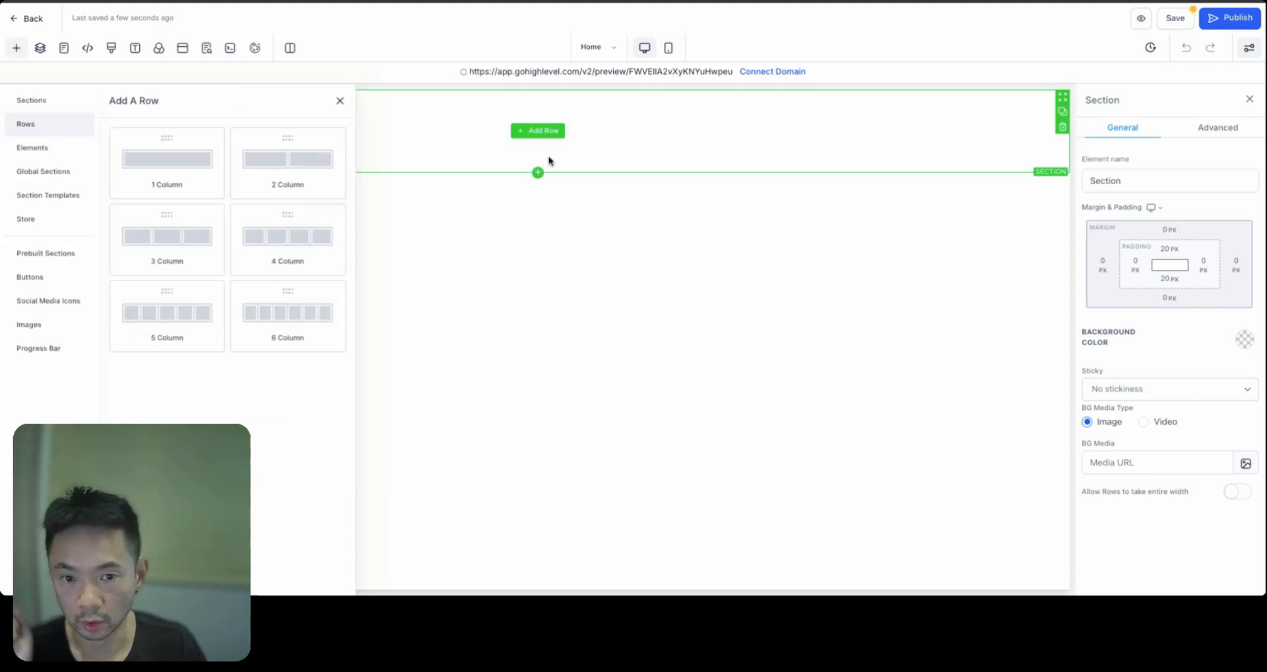
left_click(283, 167)
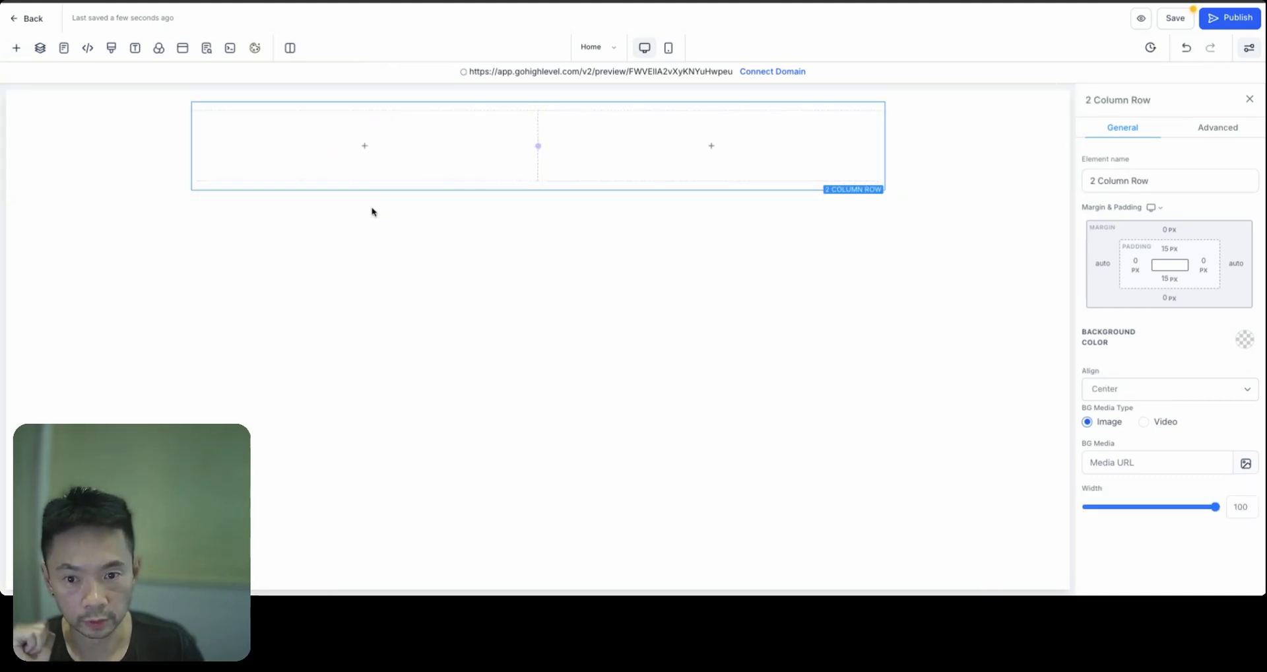
Add a navigation menu element to the row's first column and widen that column to about 70% of the row.
left_click(372, 148)
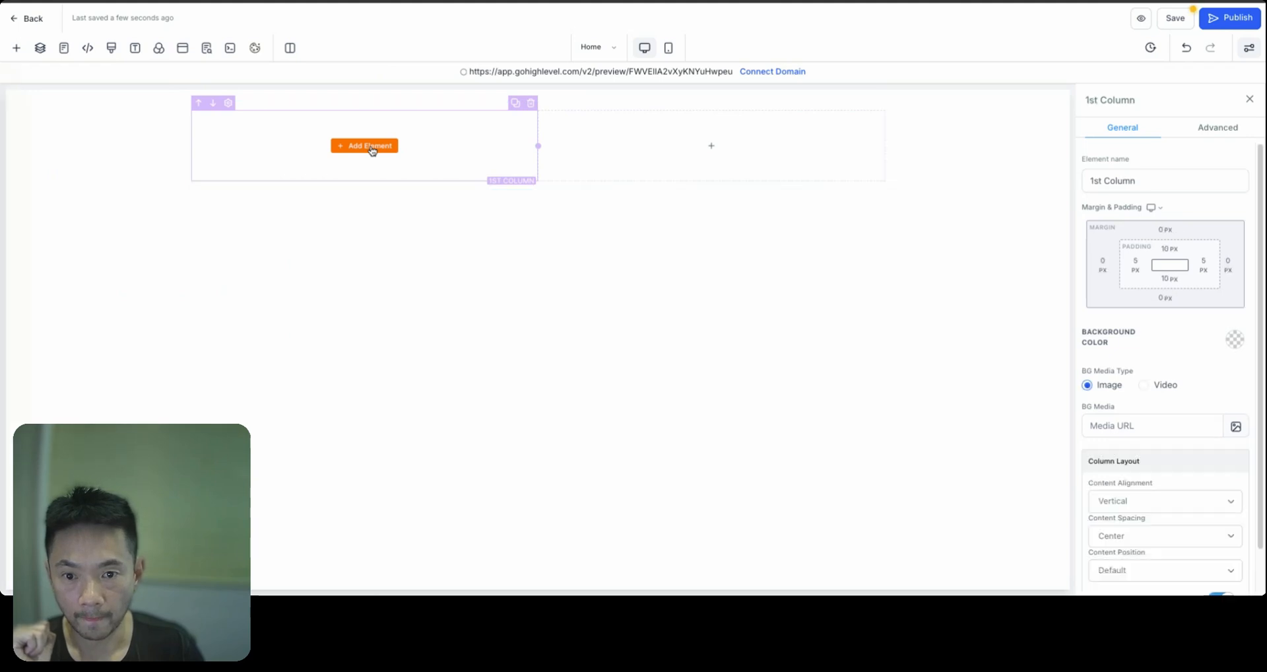
scroll(246, 410, "down", 5)
scroll(247, 406, "up", 5)
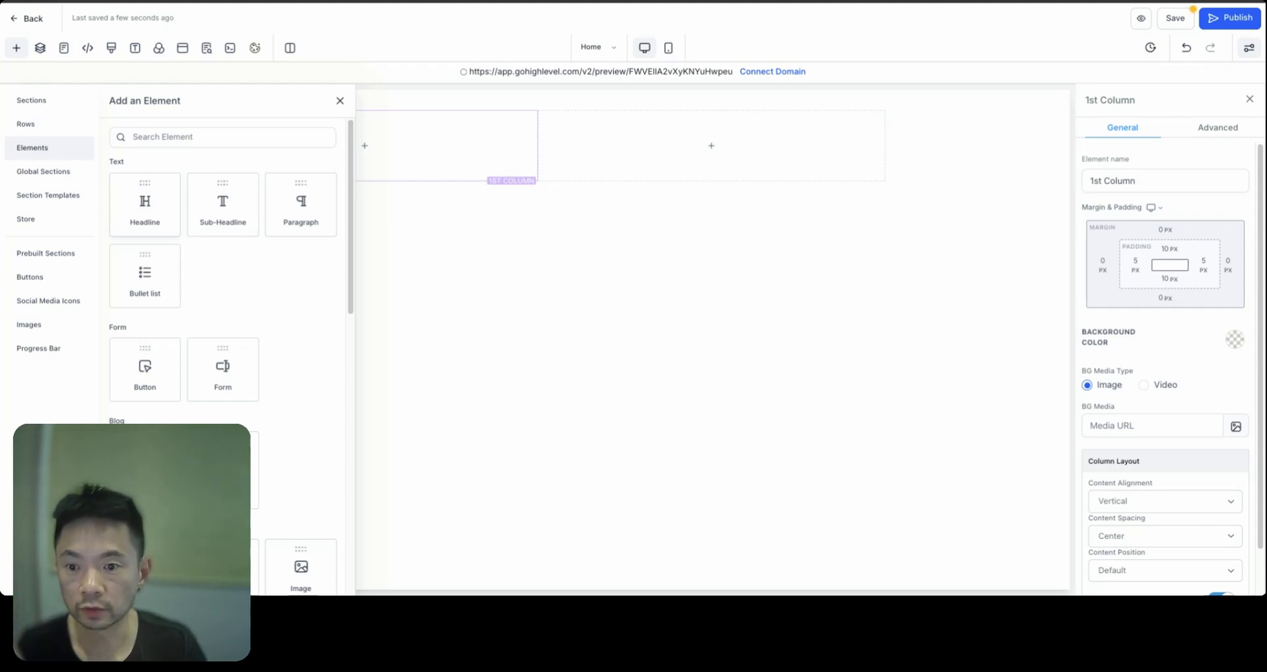
scroll(227, 322, "down", 2)
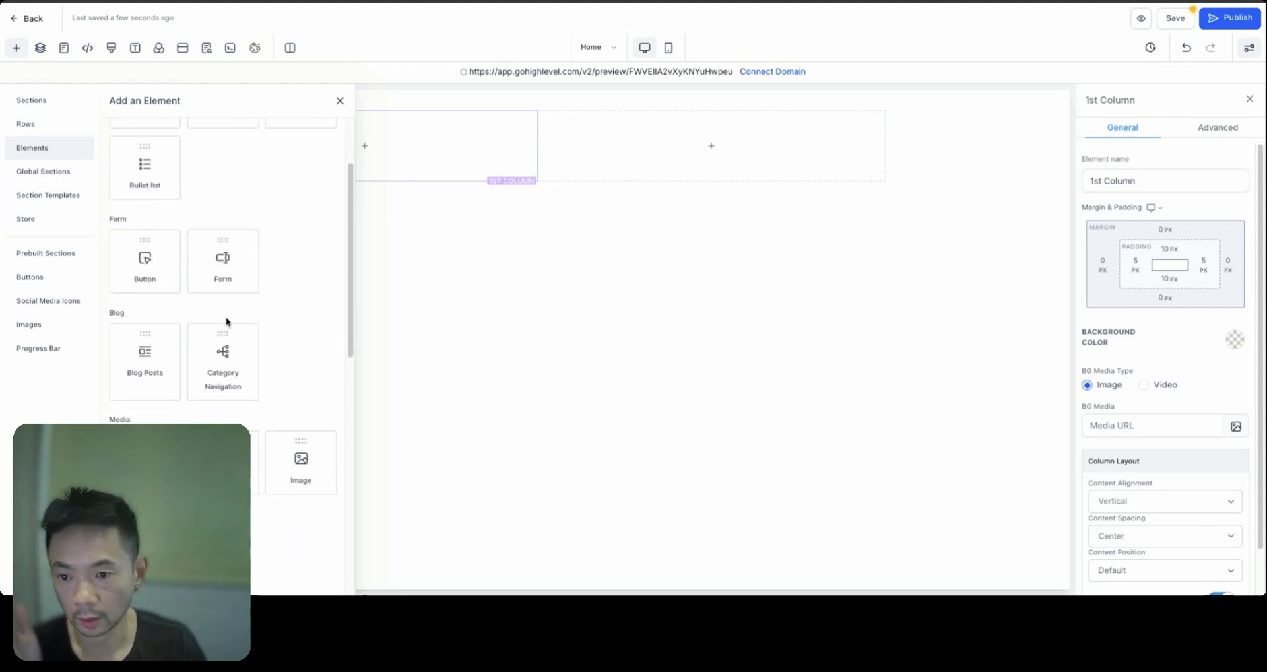
scroll(300, 362, "down", 6)
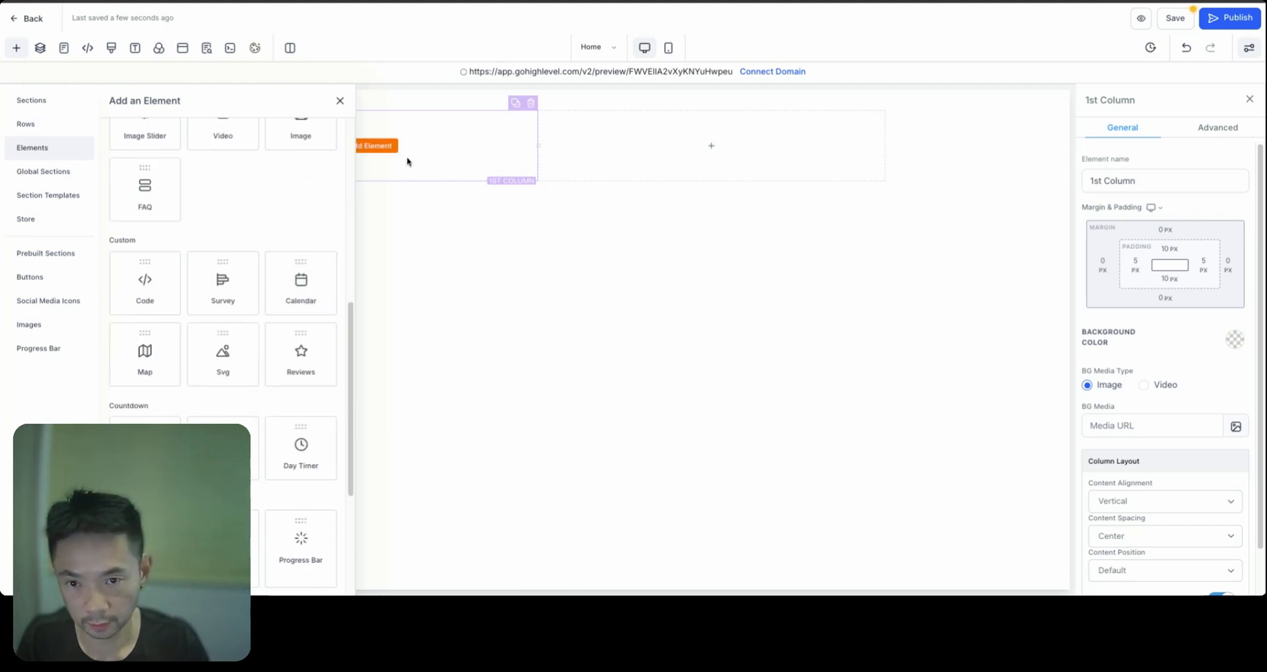
left_click(340, 102)
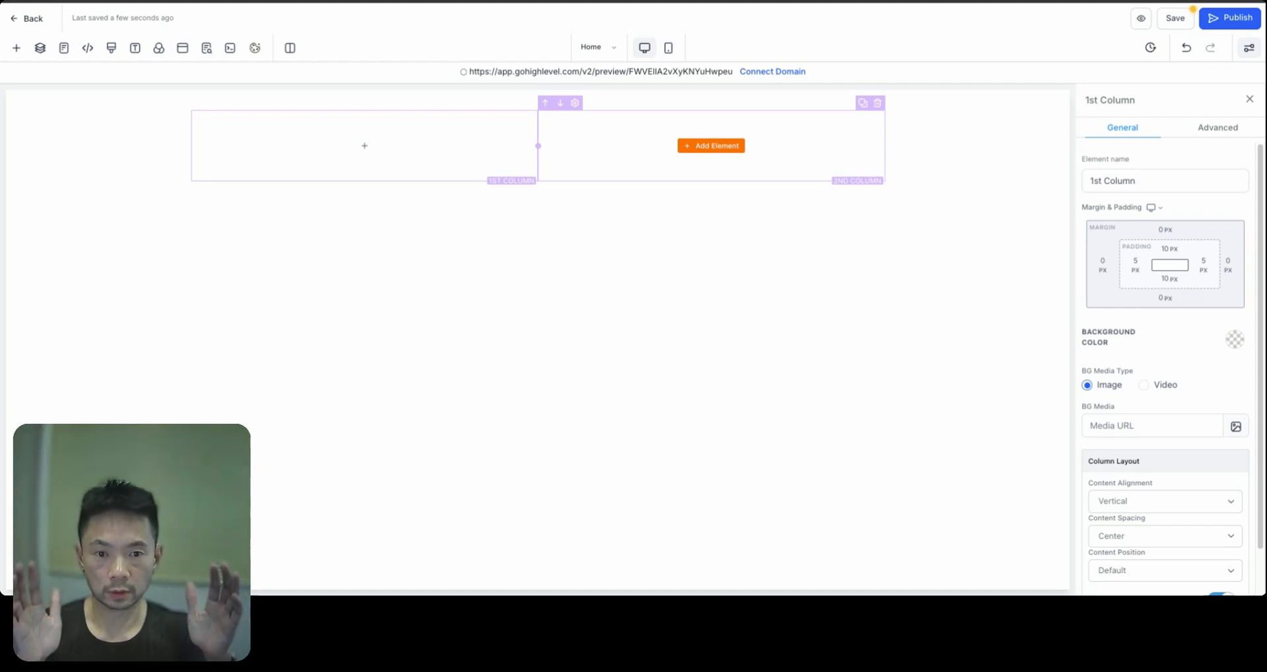
left_click(365, 145)
scroll(171, 343, "down", 3)
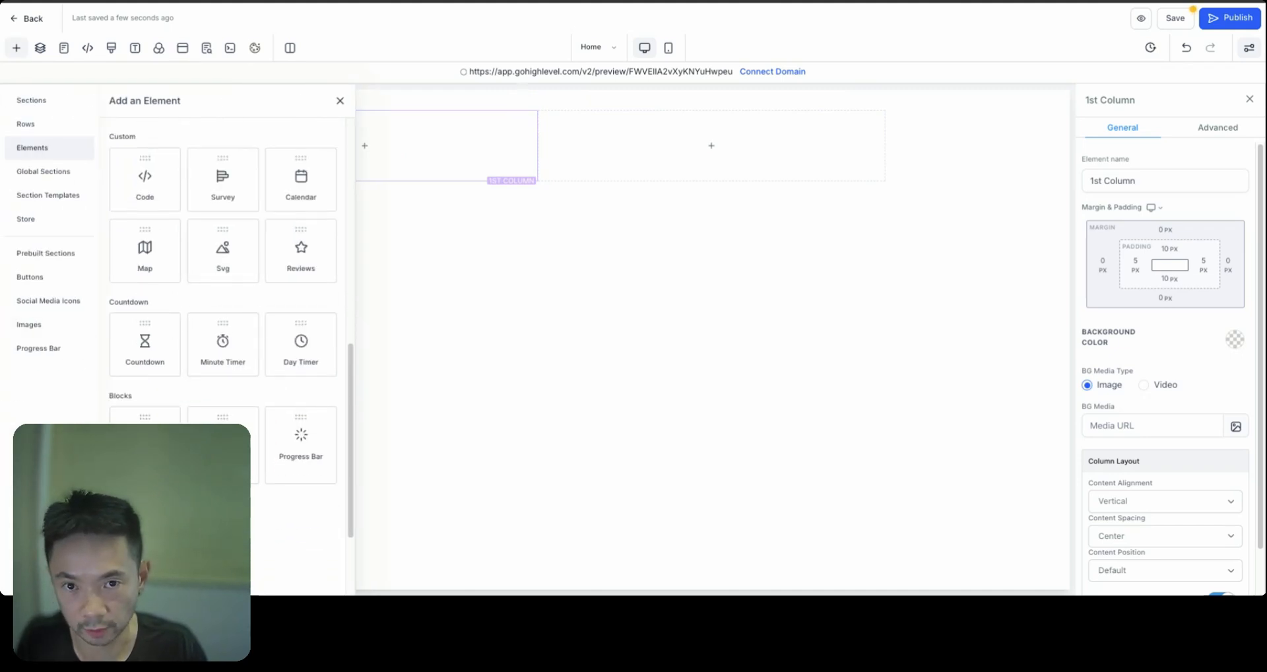
left_click(223, 445)
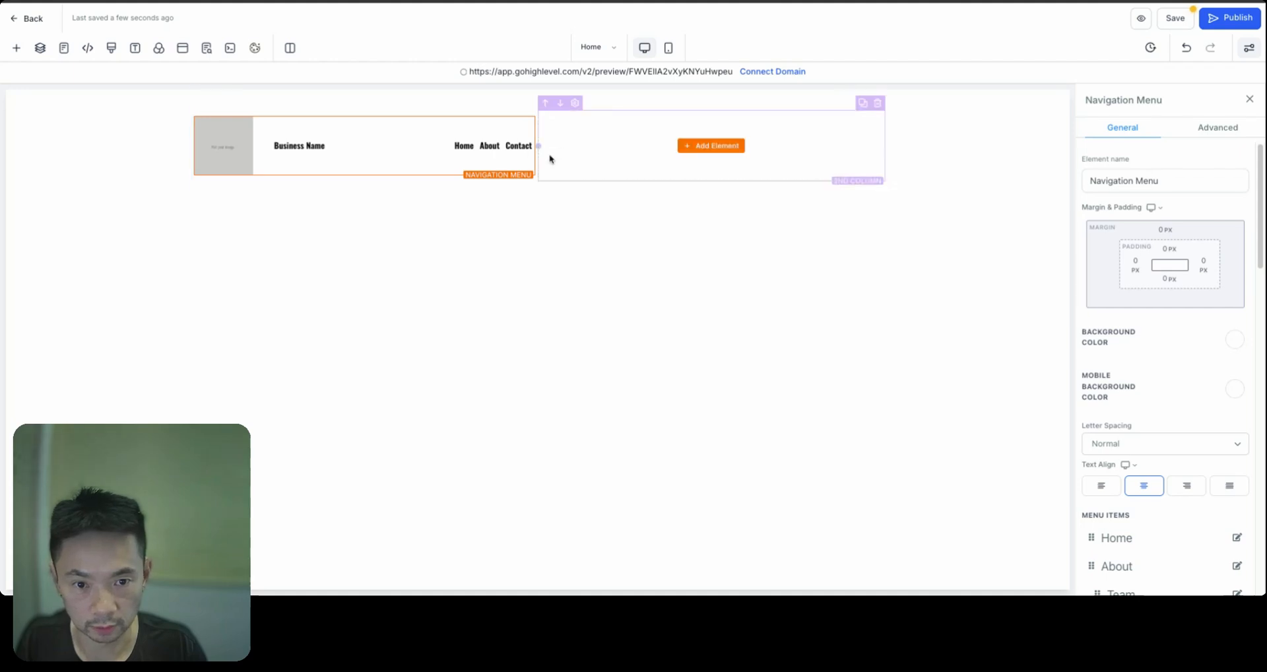
mouse_move(540, 147)
left_mouse_down()
mouse_move(744, 147)
mouse_move(681, 147)
left_mouse_up()
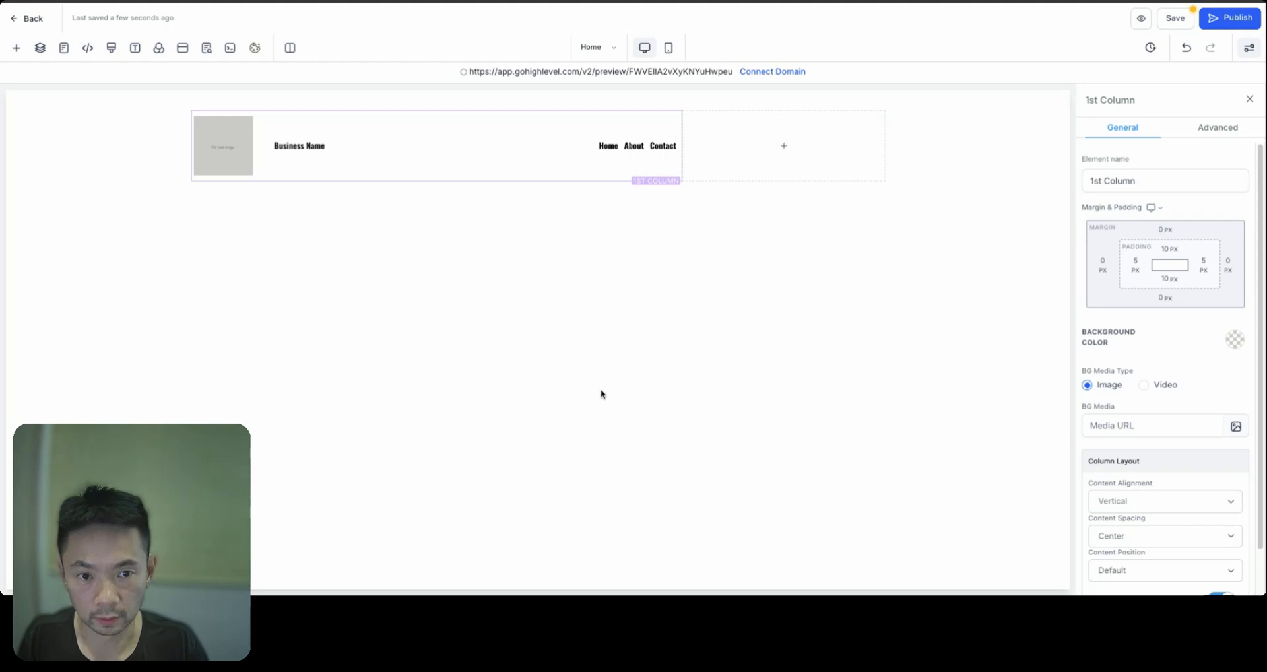
Copy the green 95D5B2 from the colour palette page and try adding it as a custom background color for the section.
left_click(114, 149)
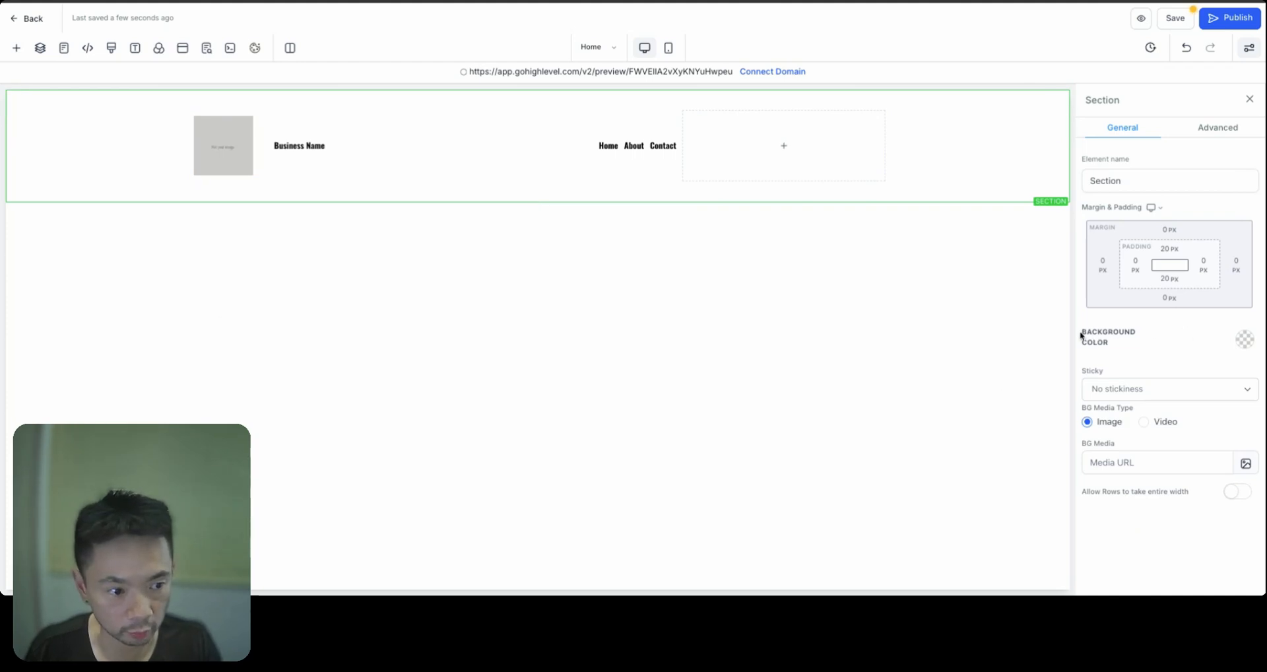
left_click_drag(1081, 335, 1115, 336)
left_click(1133, 340)
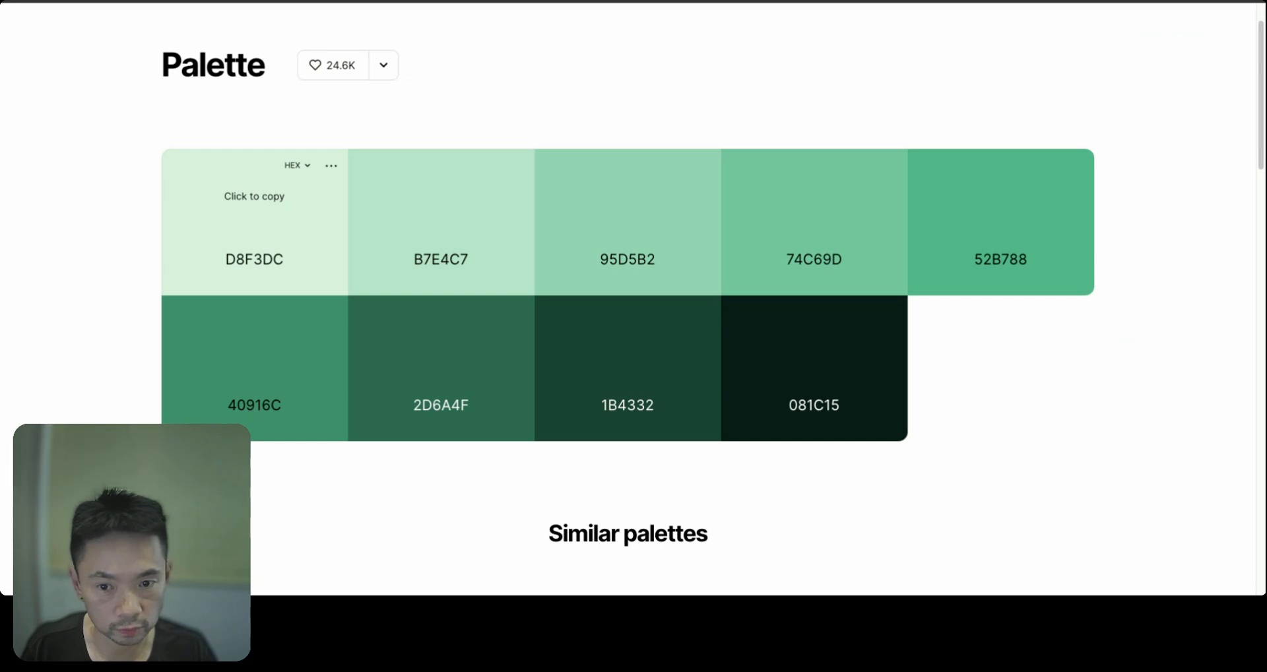
left_click(633, 266)
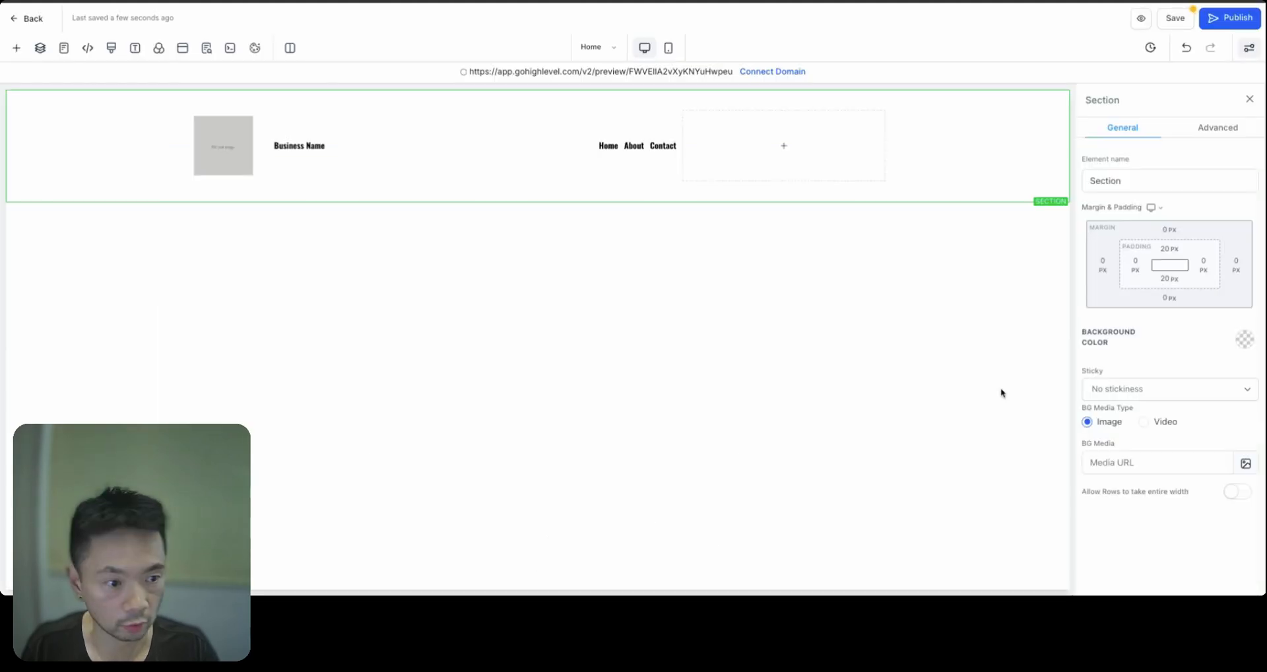
left_click(1245, 341)
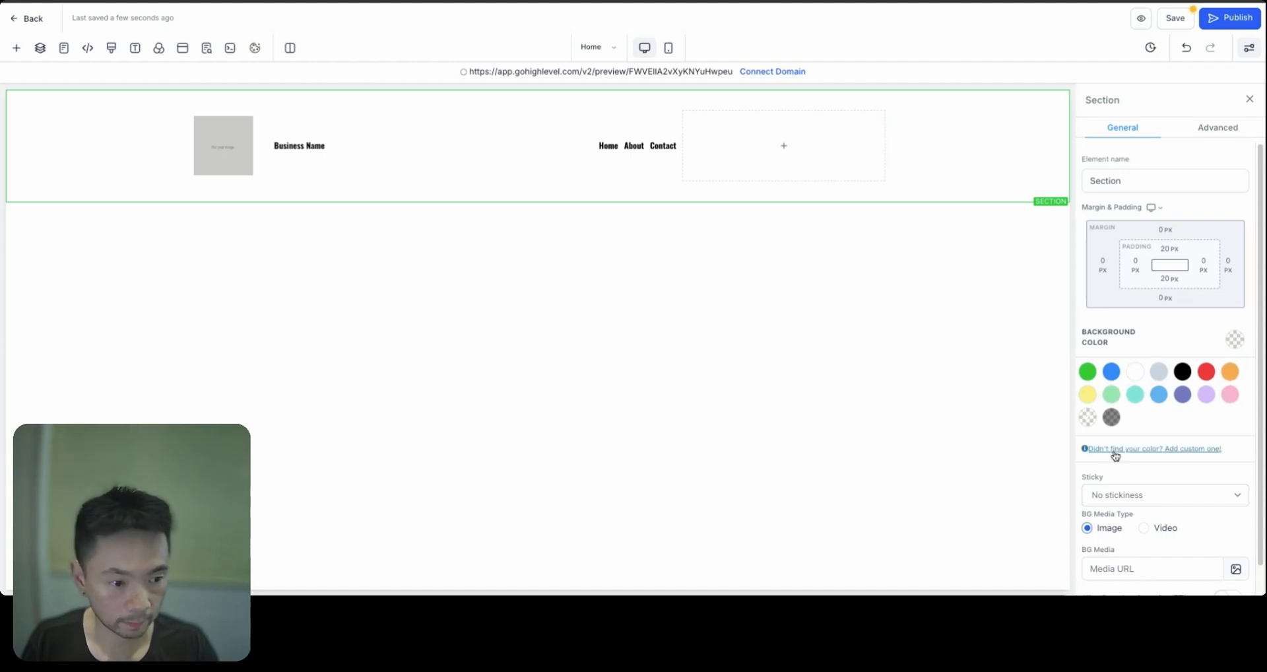
left_click(1192, 455)
left_click_drag(1180, 470, 1134, 493)
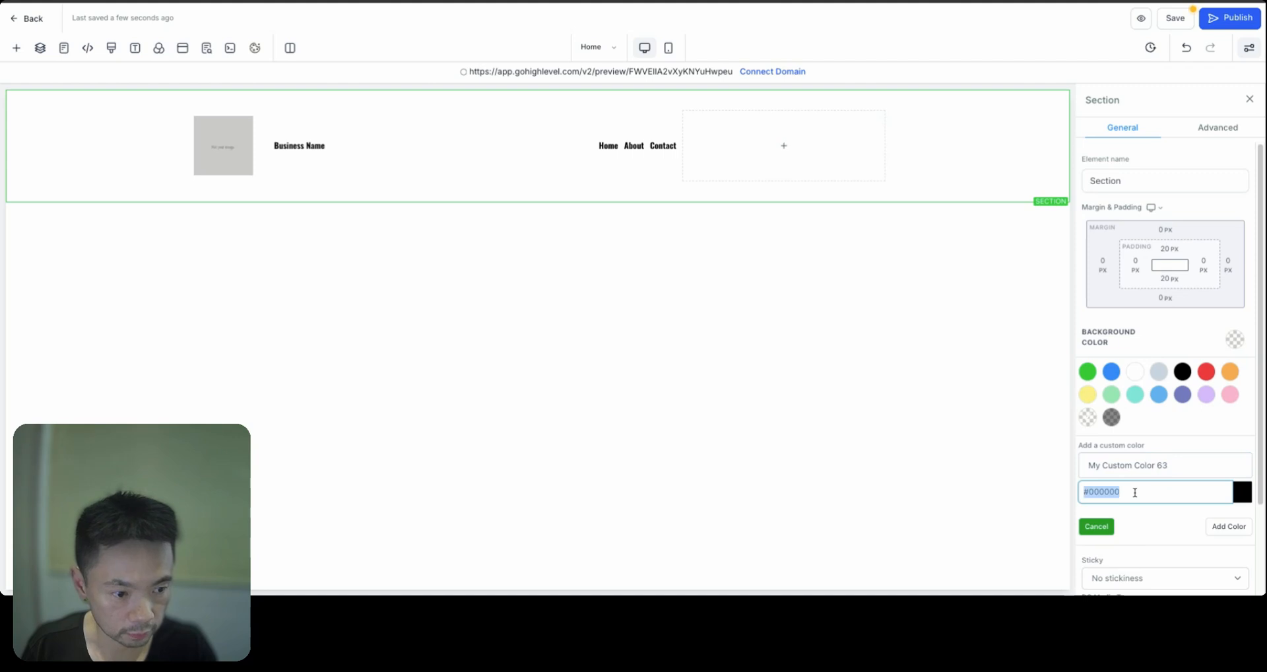
key("super+v")
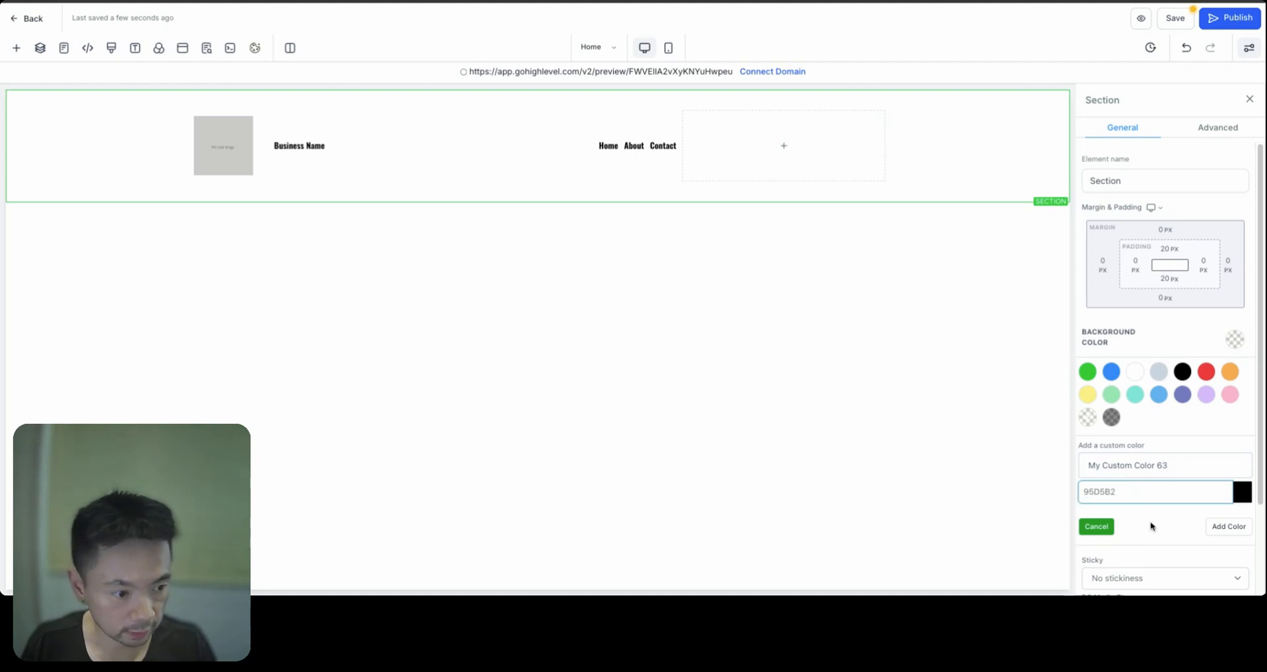
left_click(1237, 528)
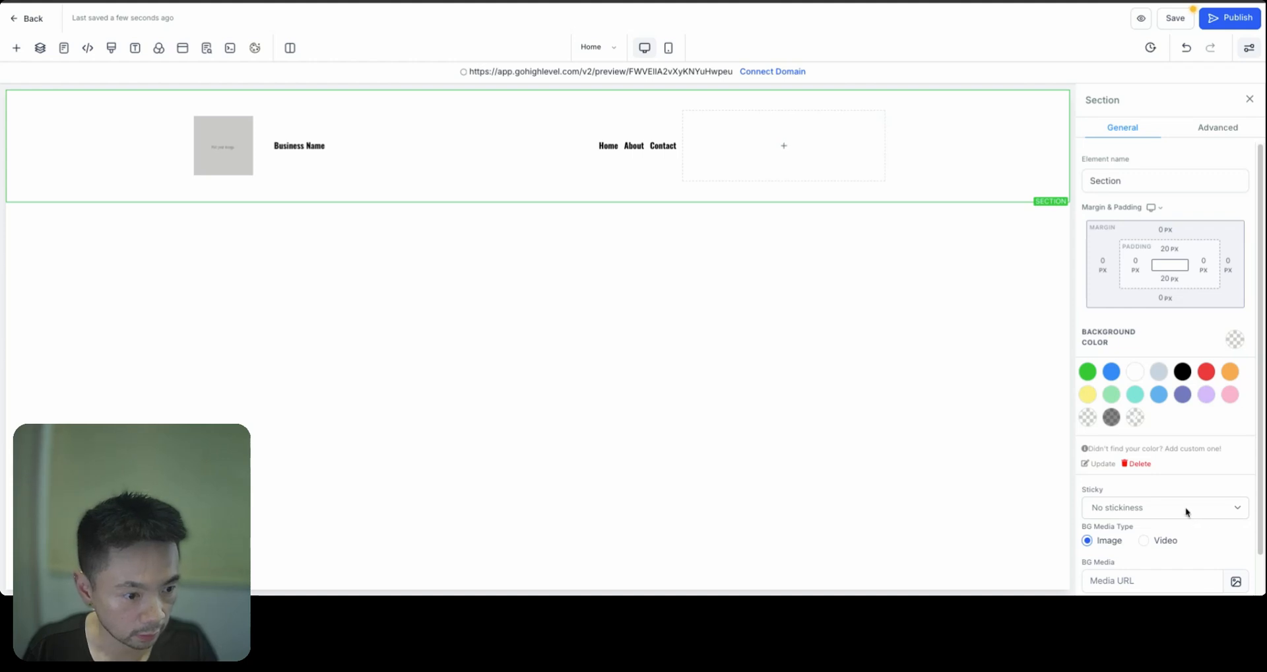
Add the custom color again with the hex value #95D5B2 as the section's background.
left_click(1135, 449)
left_click(1121, 493)
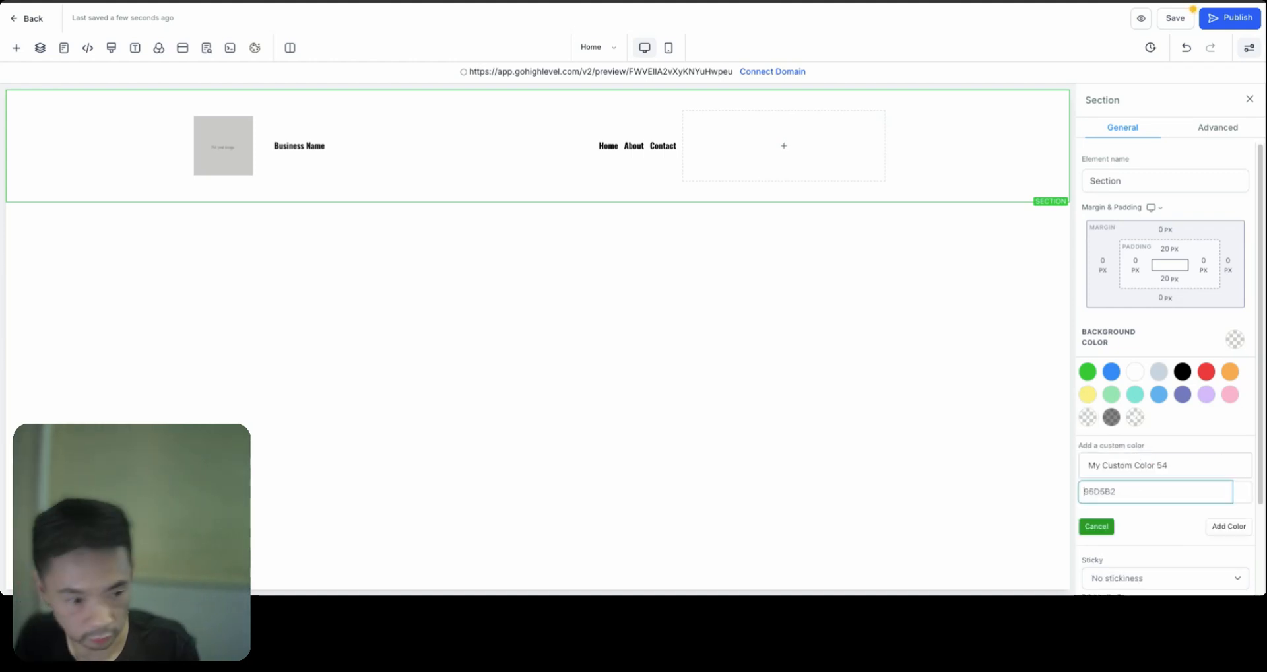
left_click(1086, 492)
type("#")
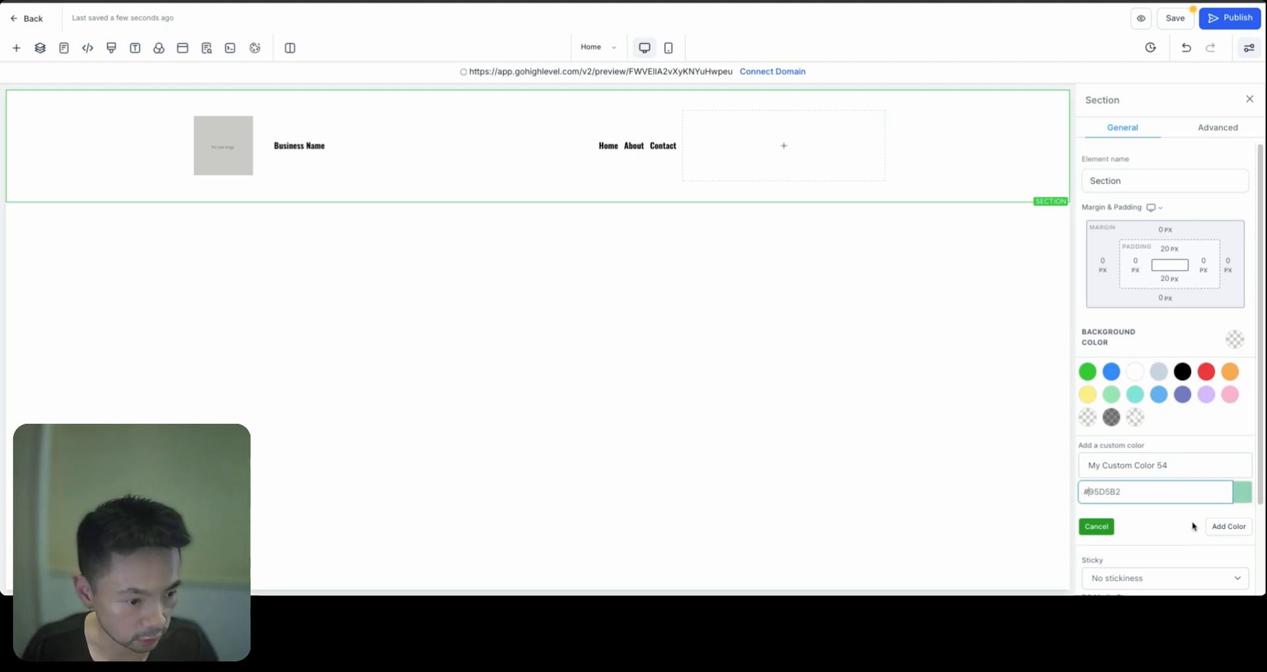
left_click(1233, 528)
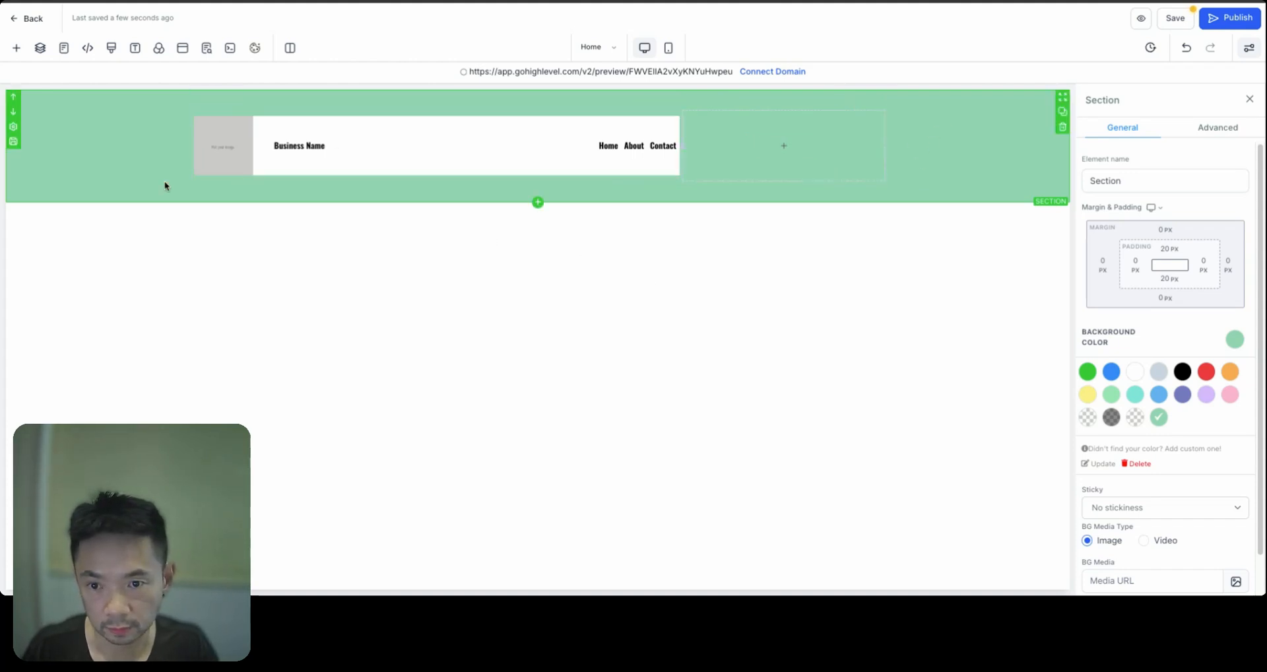
Open the media library for the navigation menu's brand logo image.
left_click(215, 156)
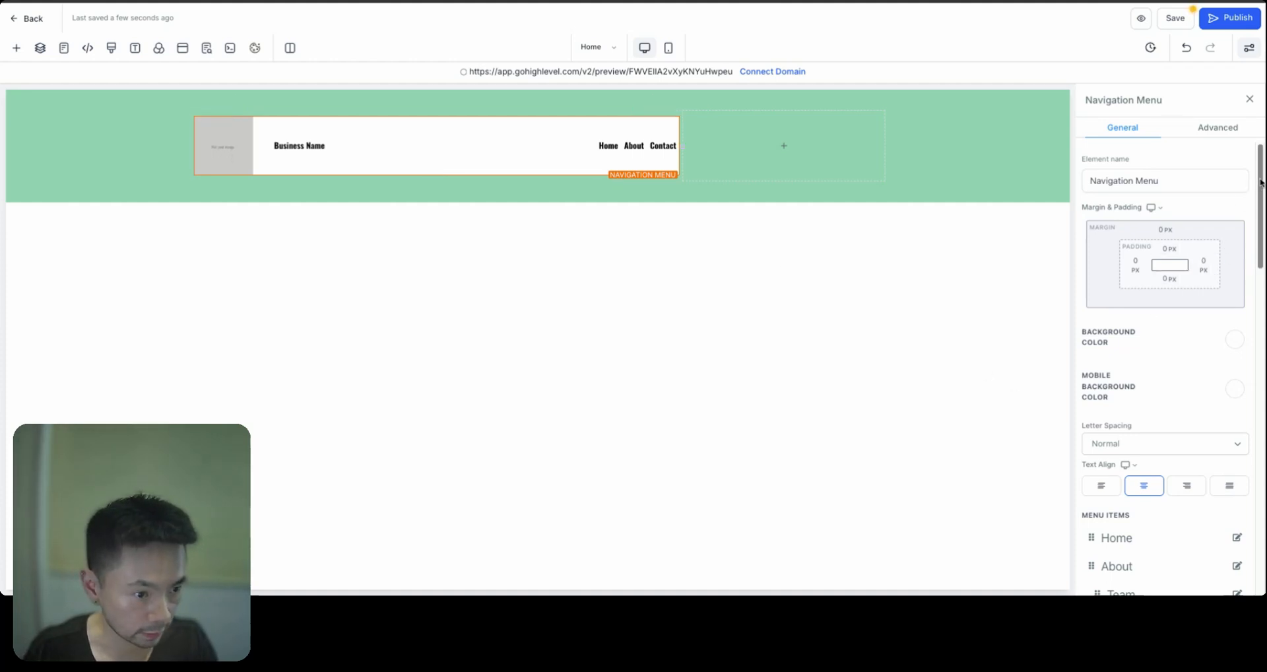
left_click_drag(1261, 183, 1261, 509)
left_click_drag(1095, 268, 1151, 272)
triple_click(1101, 288)
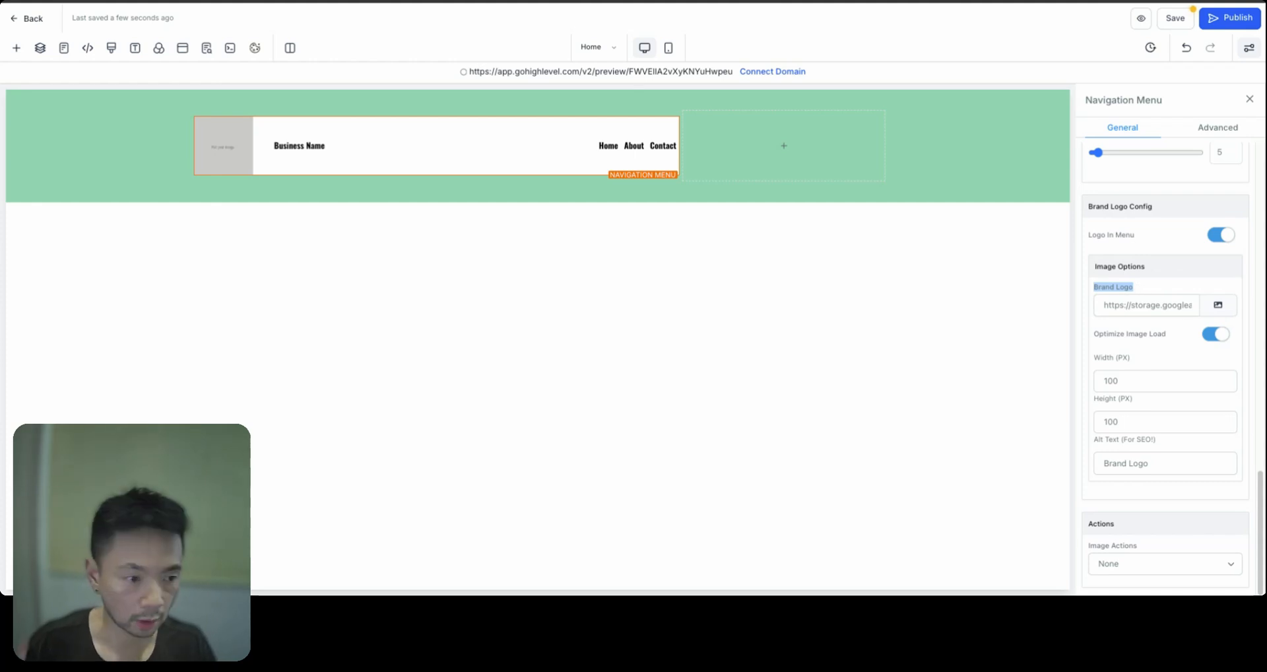
left_click(1219, 307)
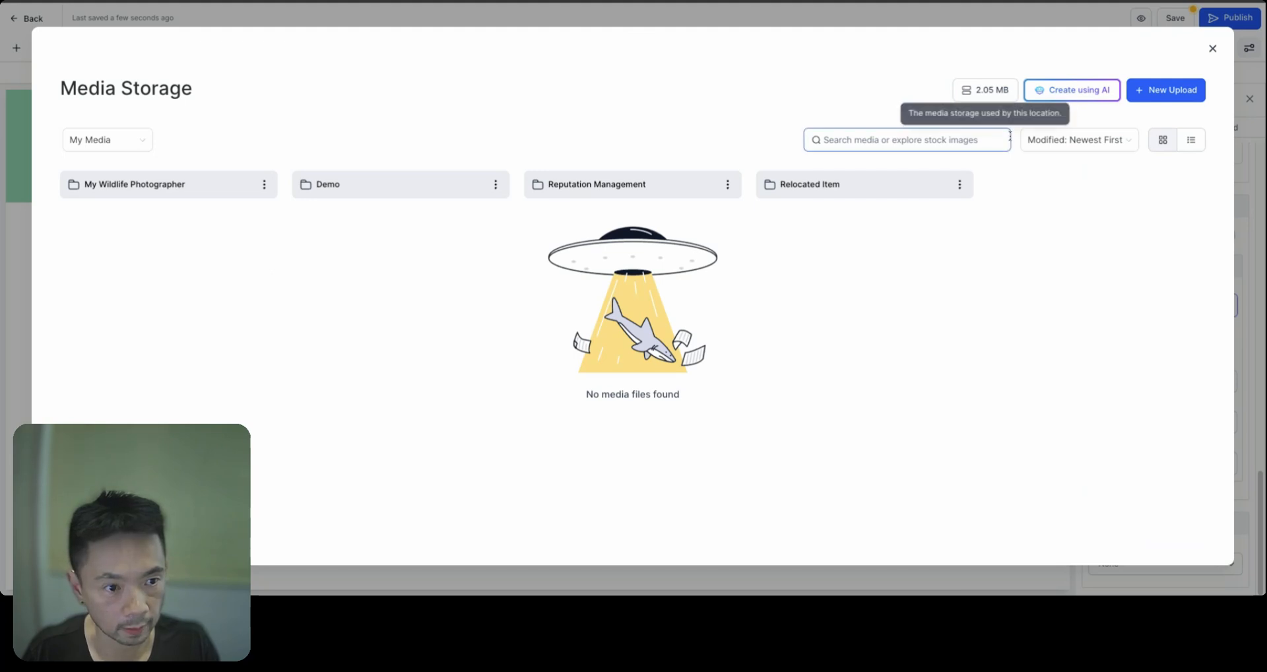
Create a new media folder named Wildlife v2.
left_click(1165, 92)
left_click(1160, 136)
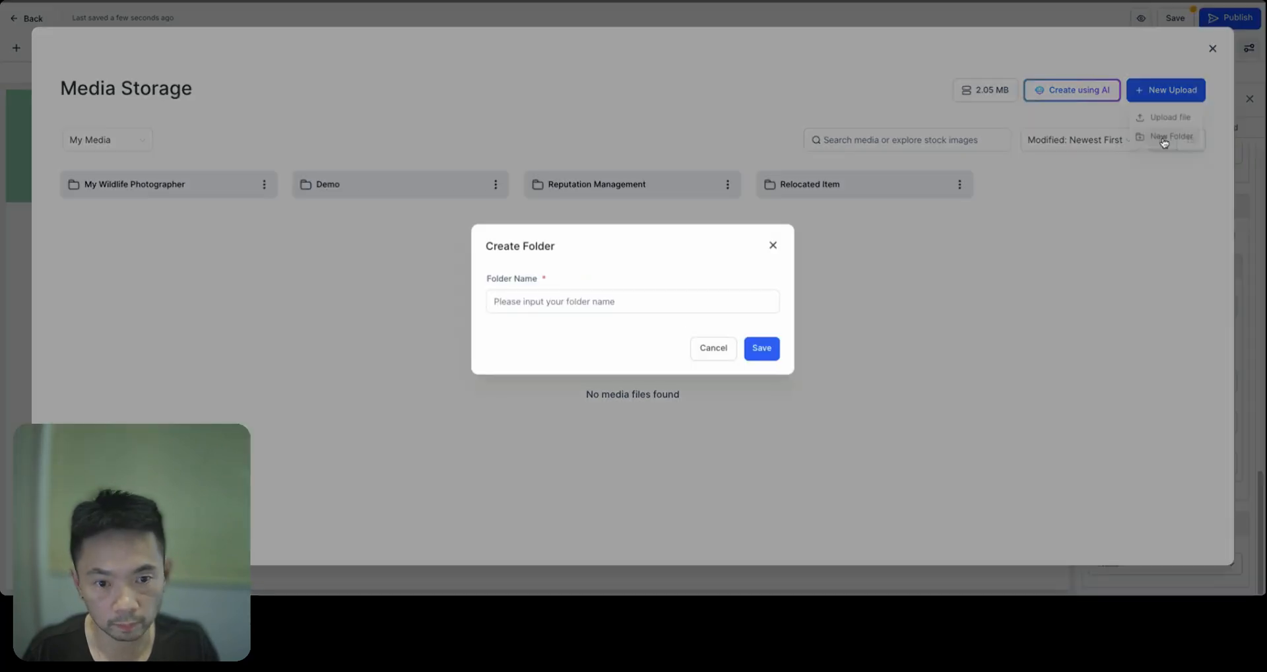
left_click(546, 301)
type("Wi9ldlife v2")
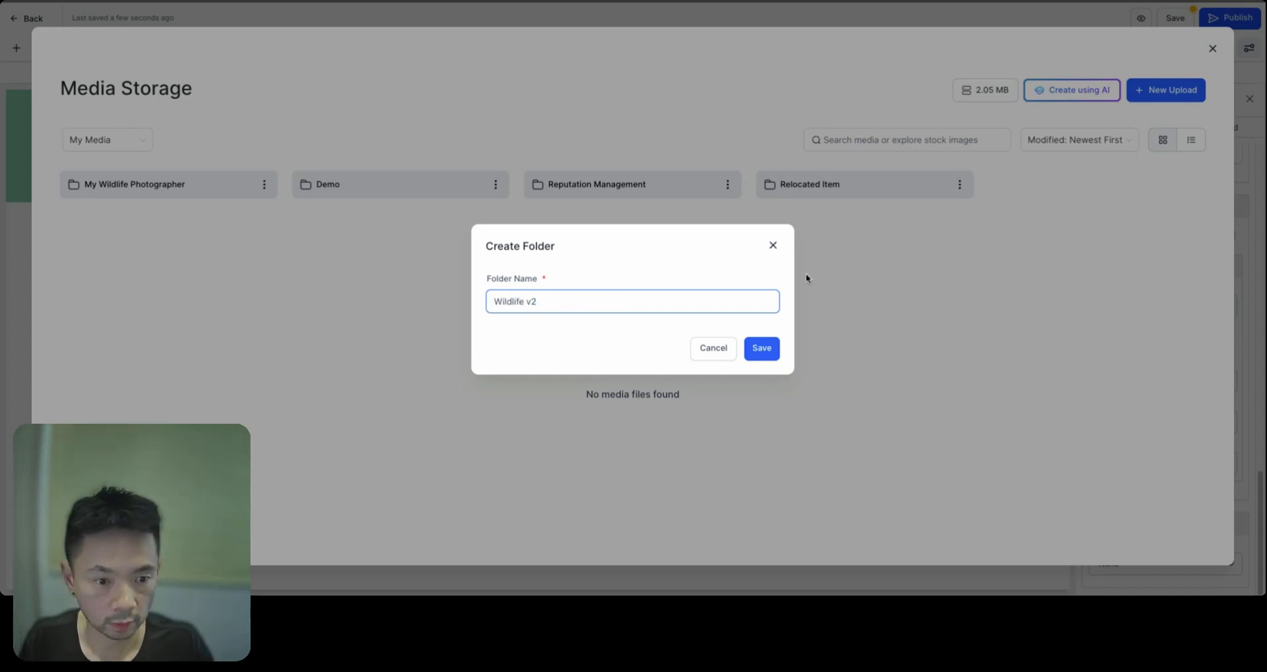
left_click(762, 353)
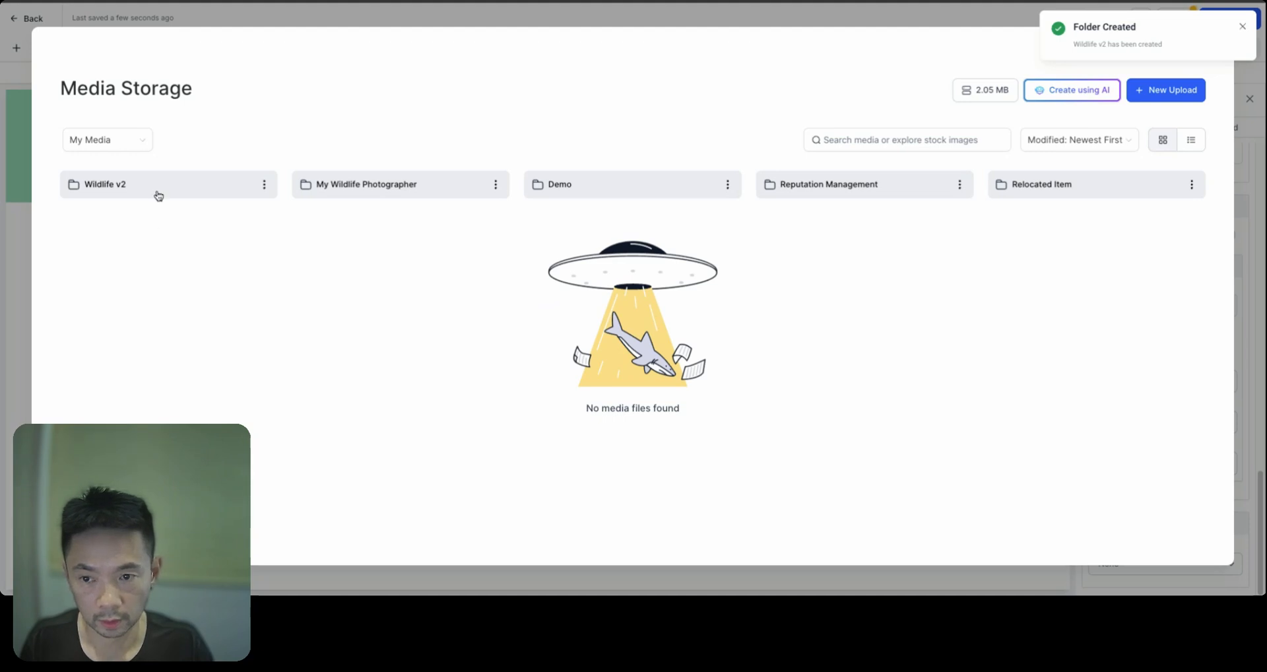
Upload My Wildlife Logo.png and My Wildlife (400 × 100 px).png into the Wildlife v2 folder.
left_click(158, 195)
double_click(255, 295)
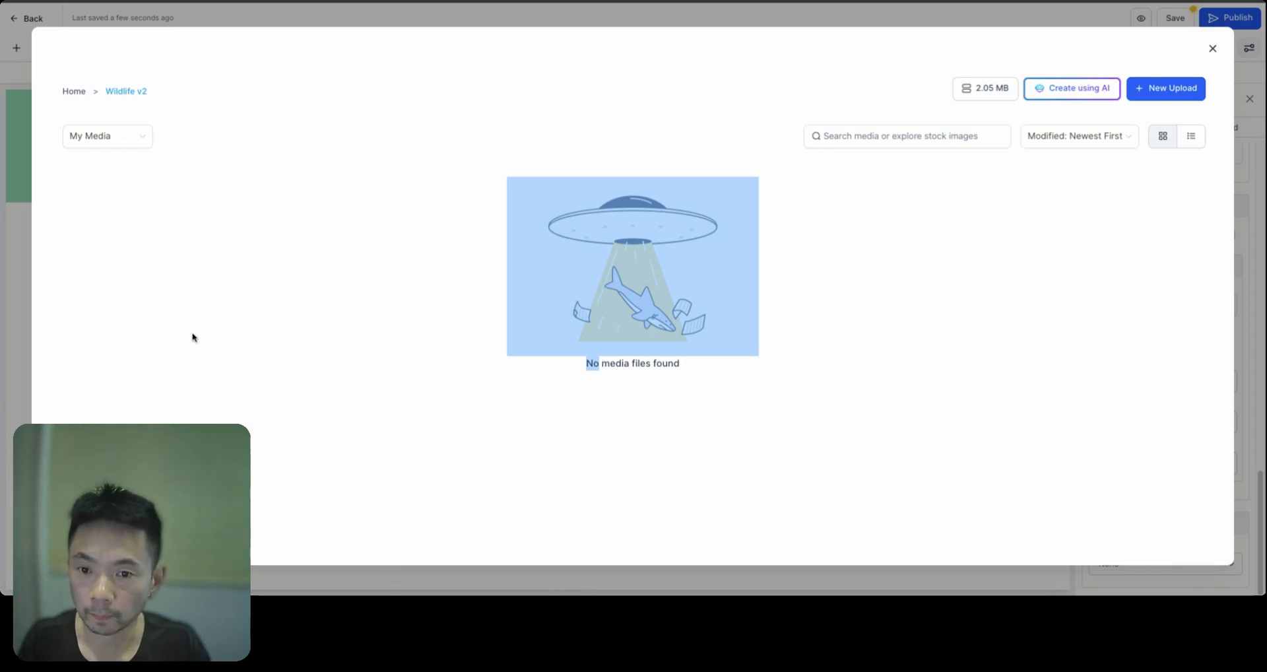
left_click(1166, 87)
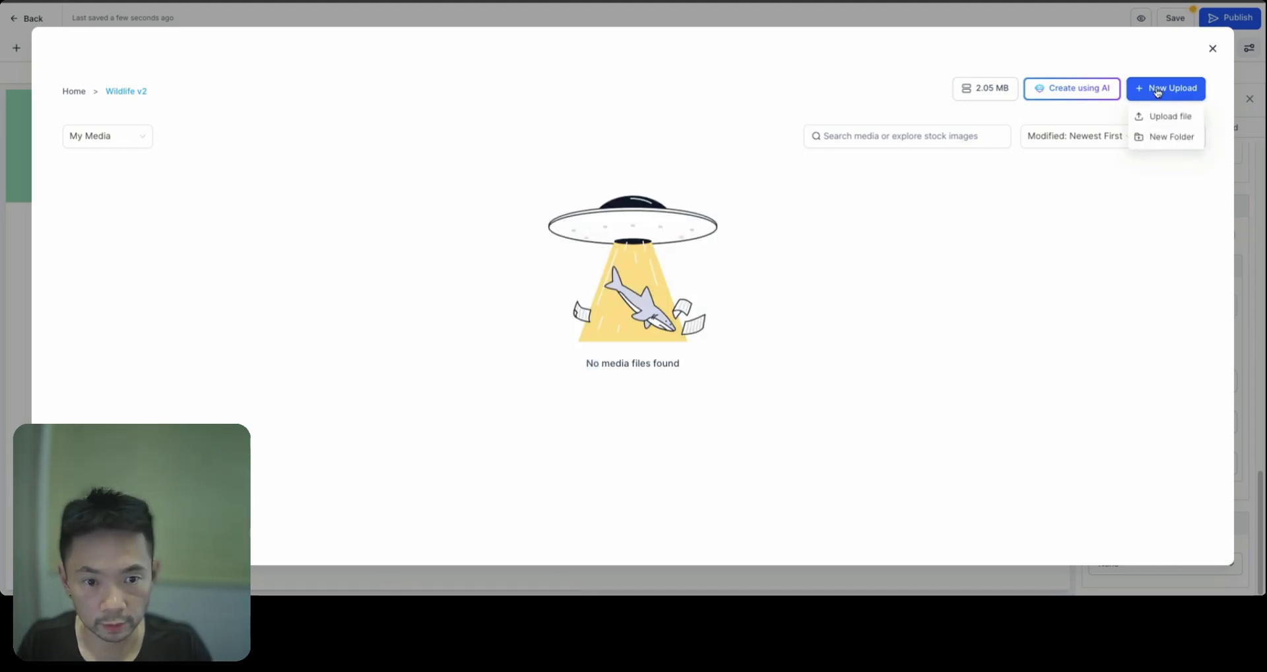
left_click(1166, 120)
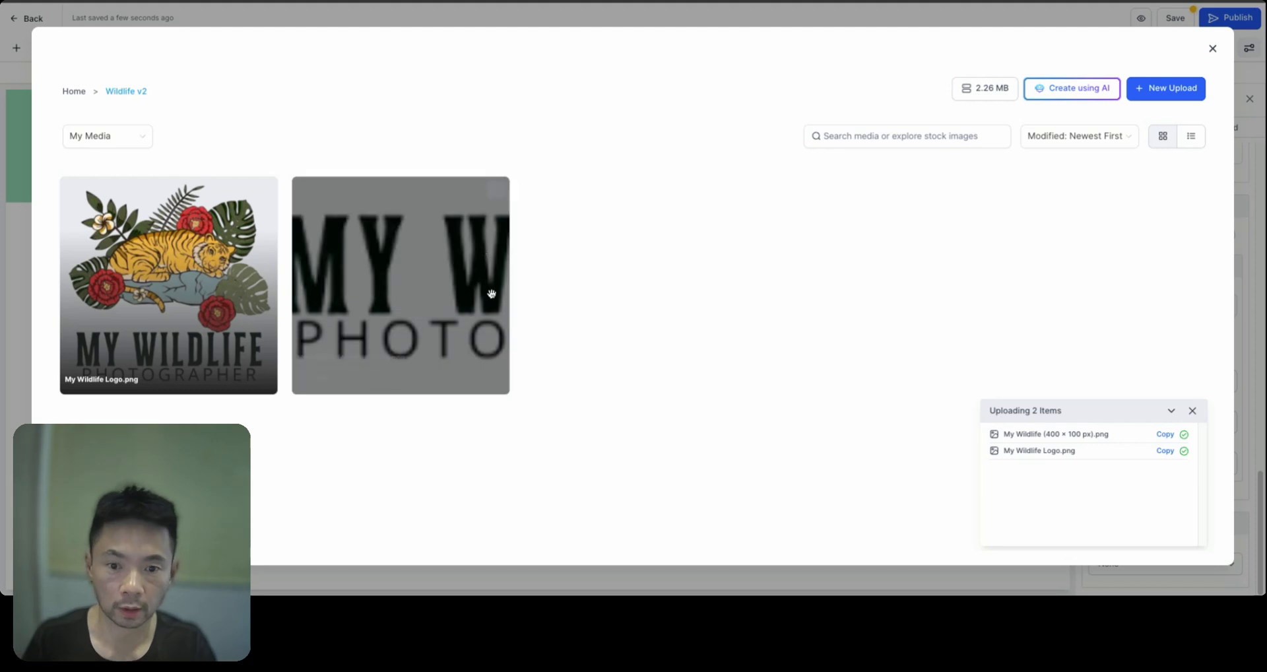
Copy the link of the image My Wildlife (400 × 100 px).png.
left_click(391, 283)
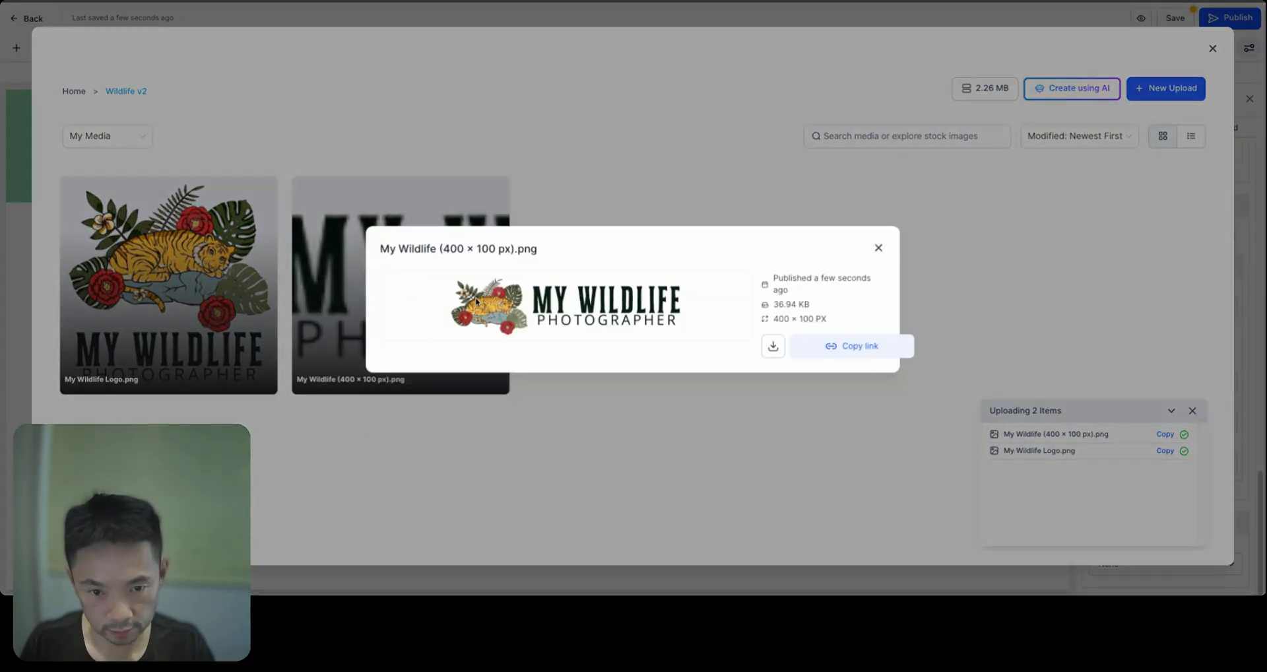
left_click(858, 353)
left_click(879, 247)
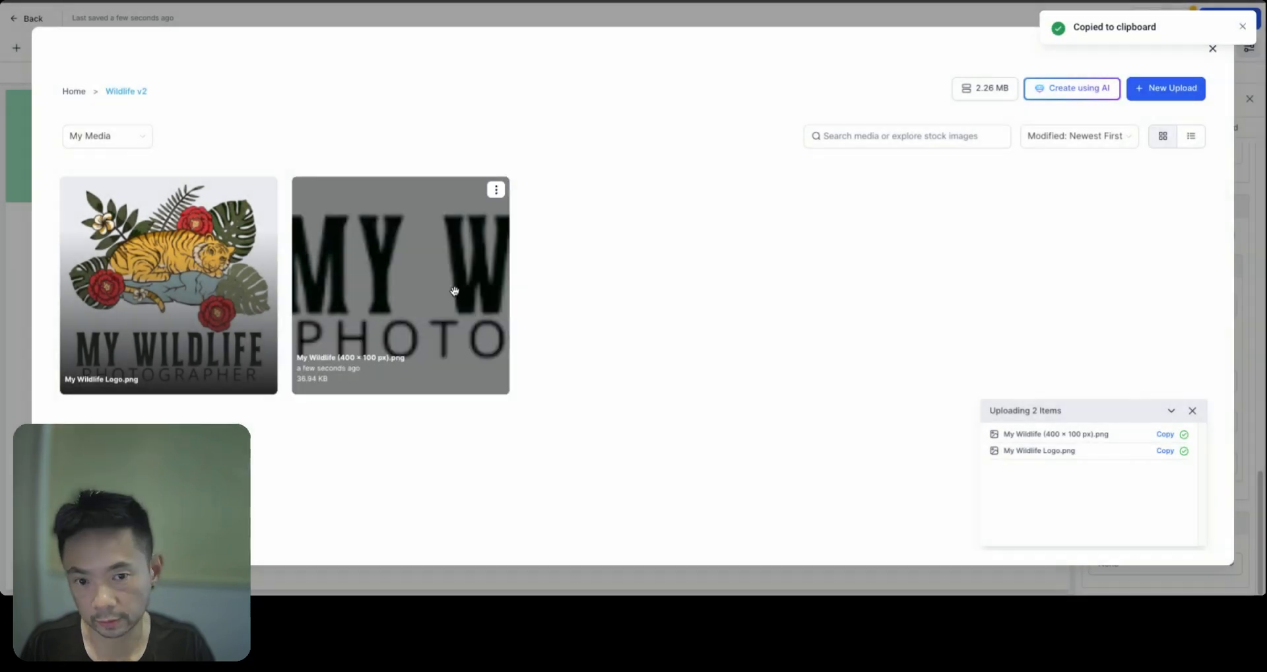
left_click(496, 191)
left_click(489, 213)
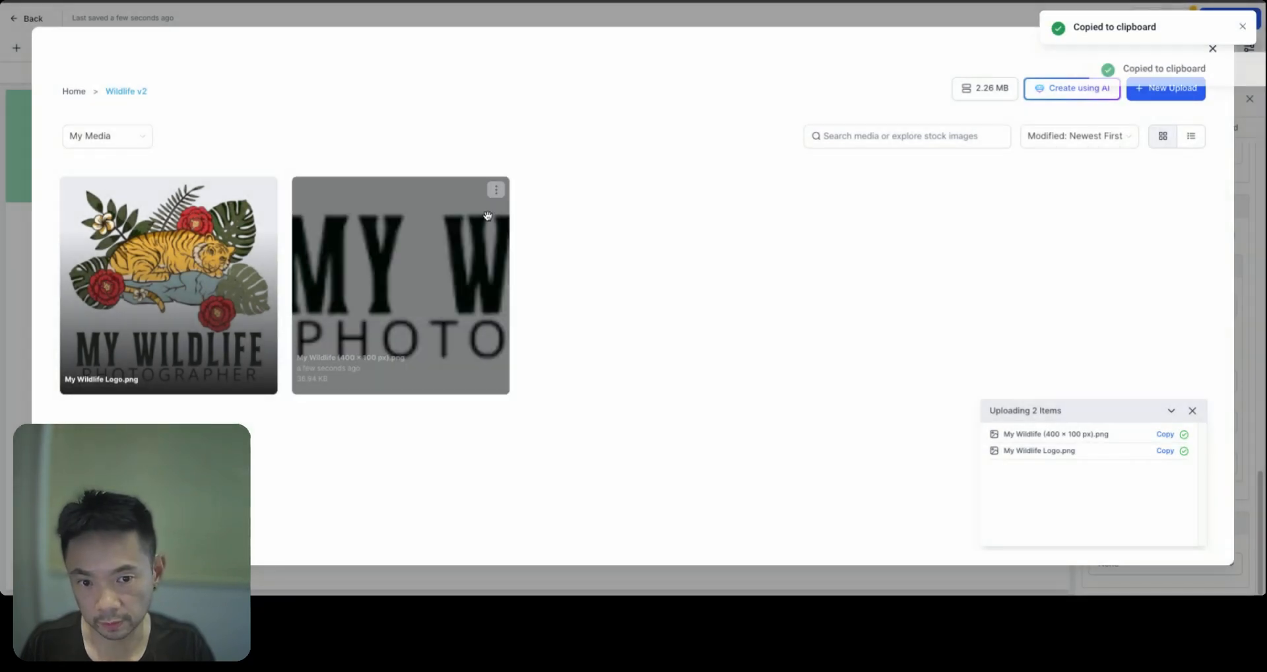
left_click(1242, 27)
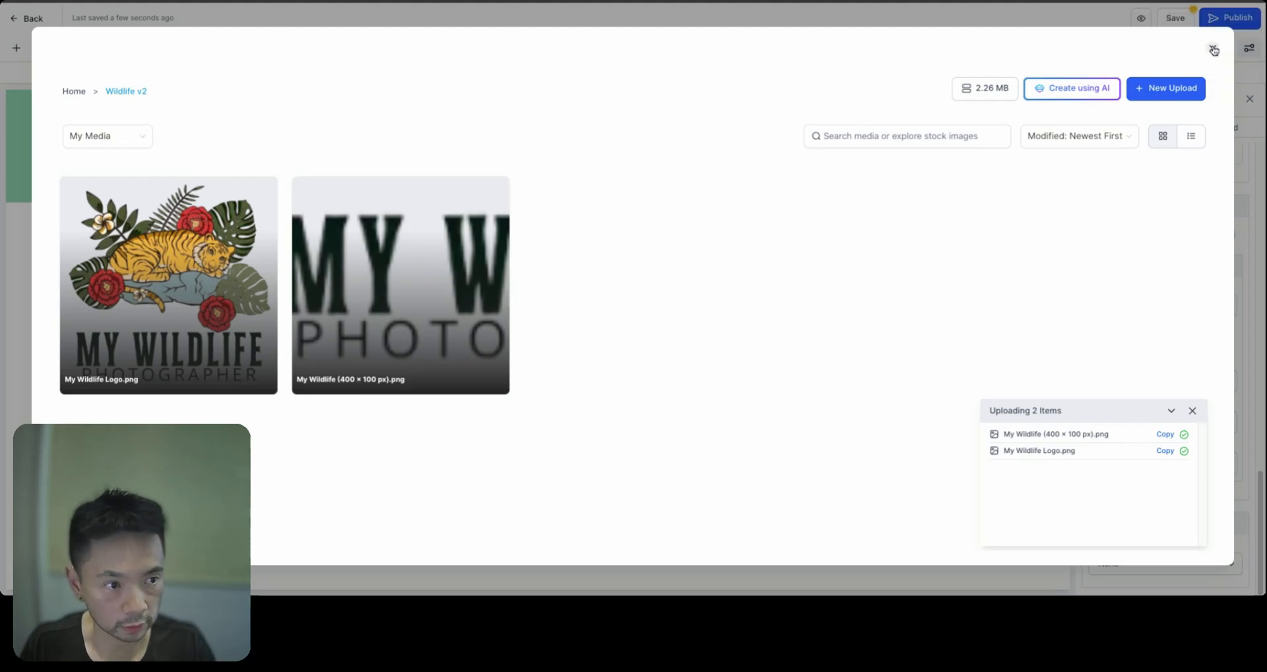
Leave the media library and replace the menu's brand logo URL with the copied image link.
left_click(1213, 49)
left_click(1106, 311)
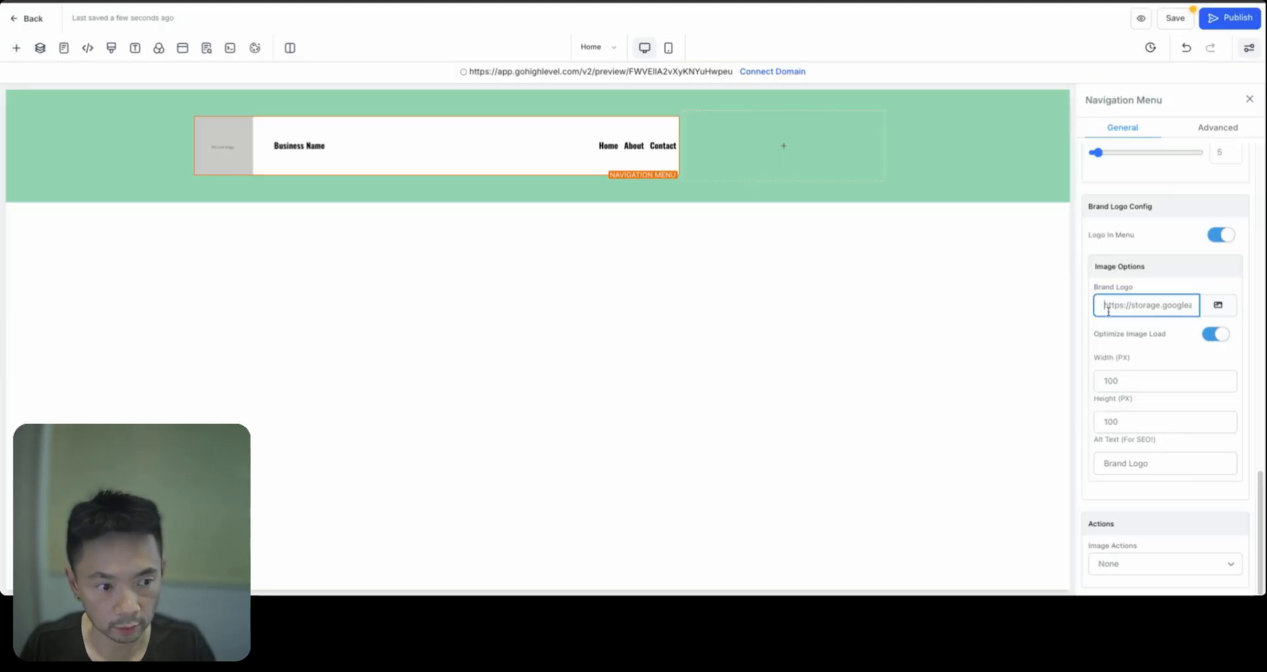
key("ctrl+a")
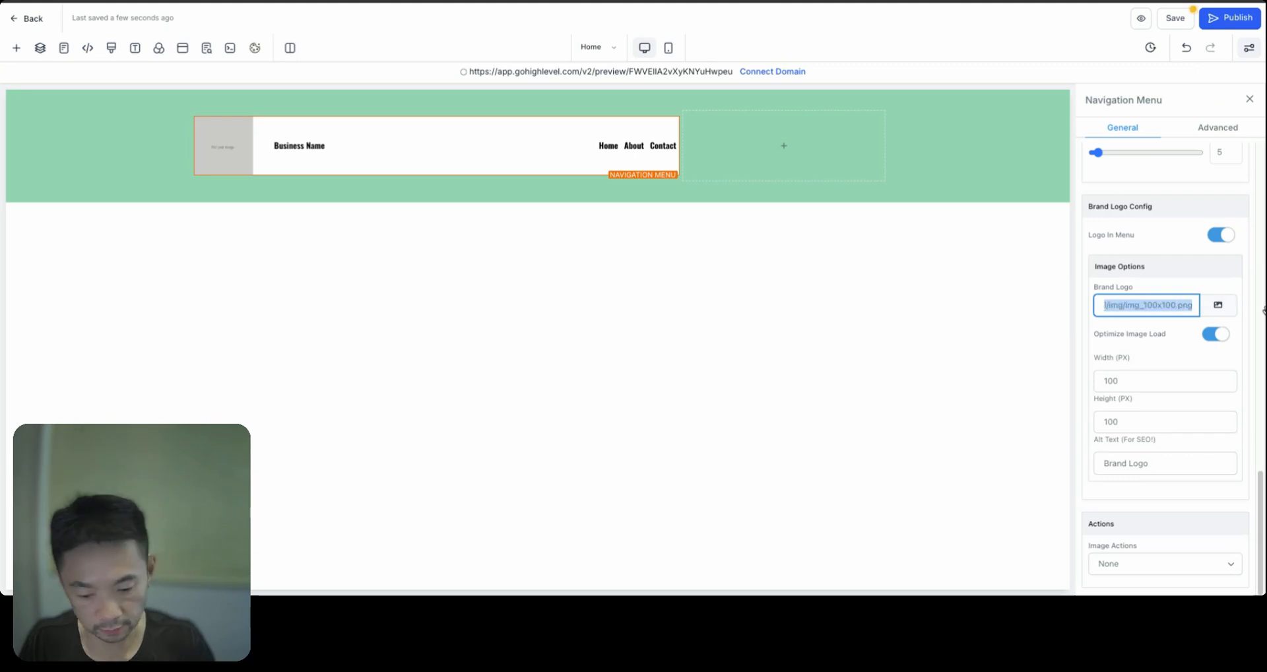
key("BackSpace")
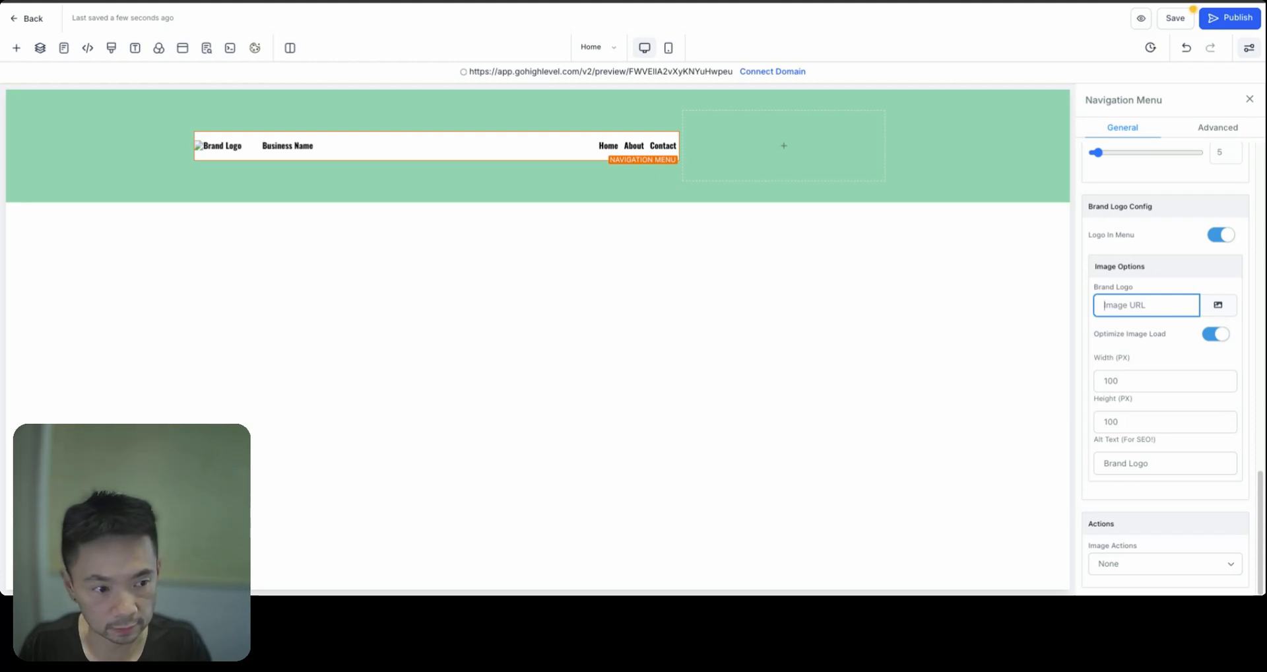
key("ctrl+v")
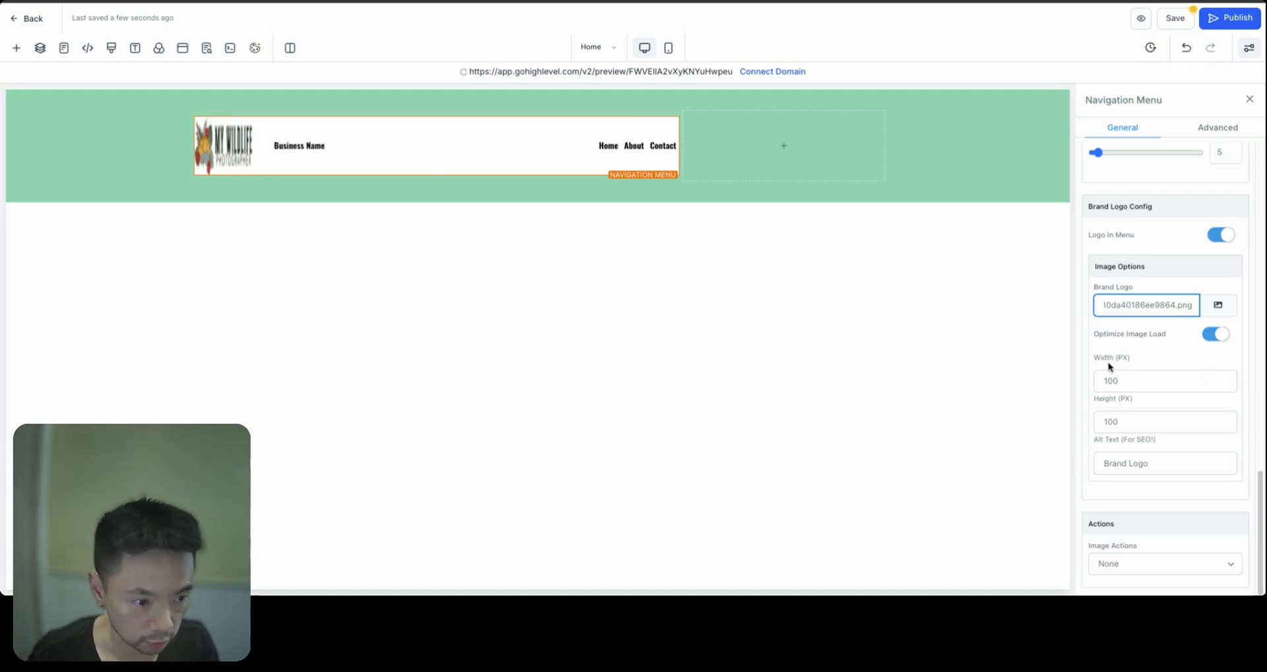
Set the brand logo's width to 400 px.
double_click(1113, 420)
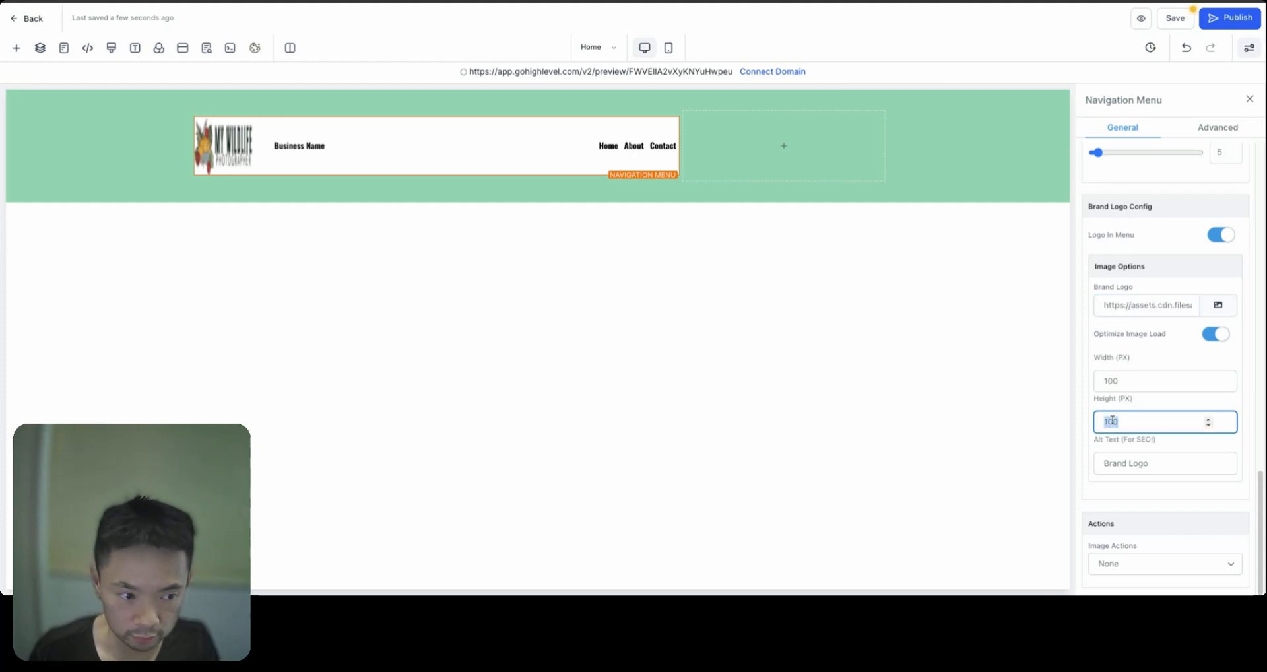
double_click(1104, 376)
type("400")
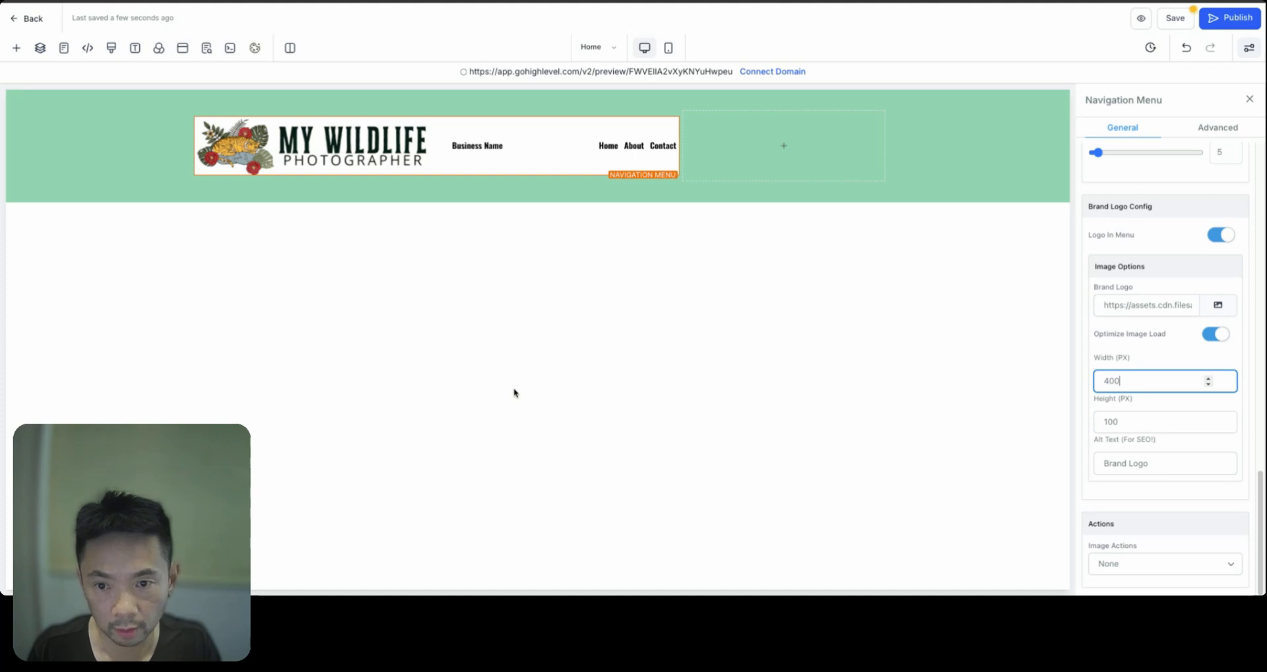
scroll(1199, 391, "down", 2)
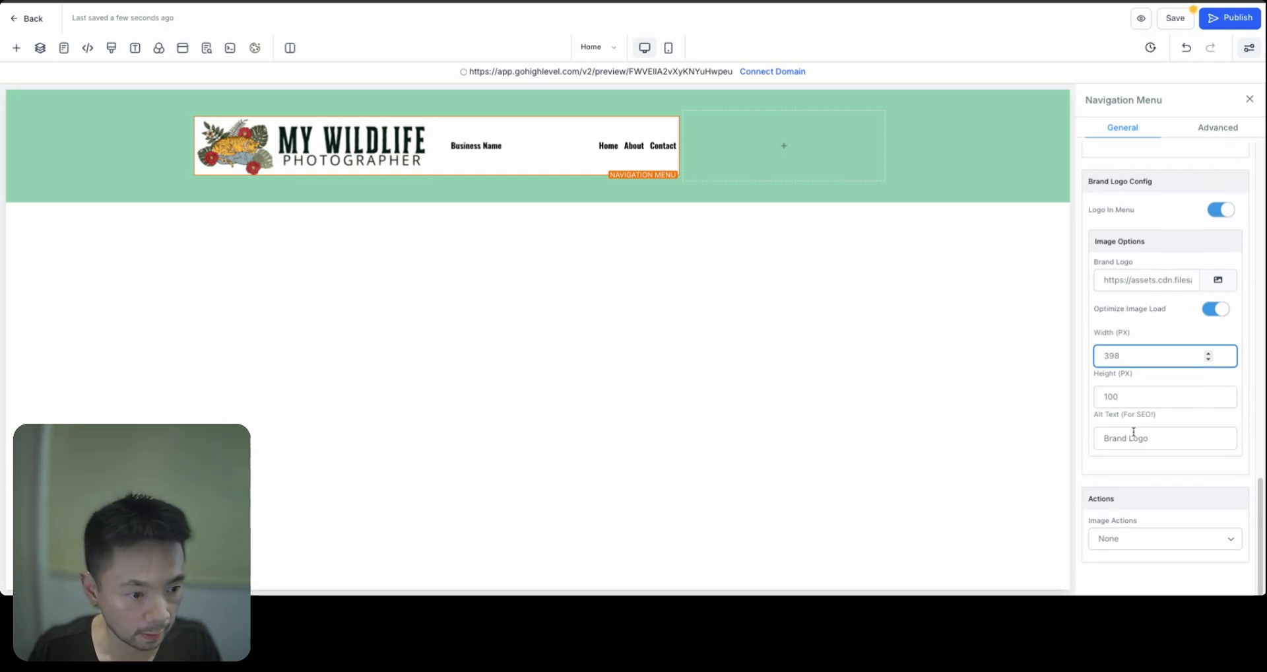
Widen the header row's first column to about 80% of the row.
left_click_drag(683, 146, 708, 145)
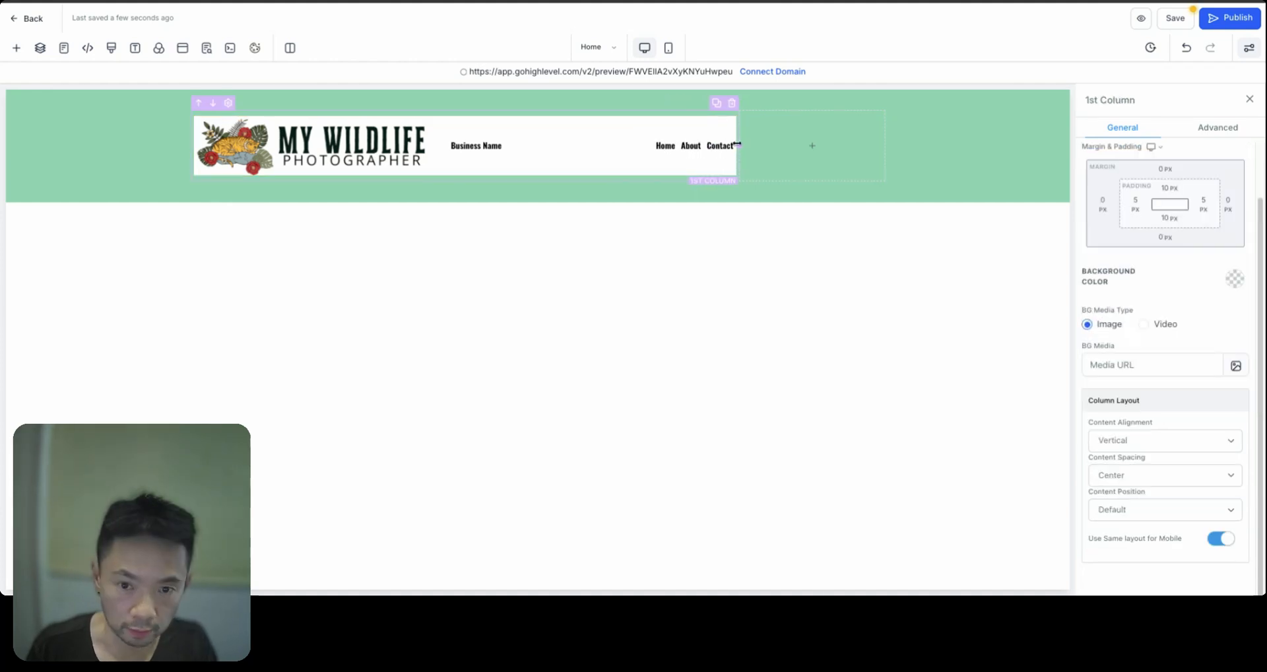
left_click(527, 158)
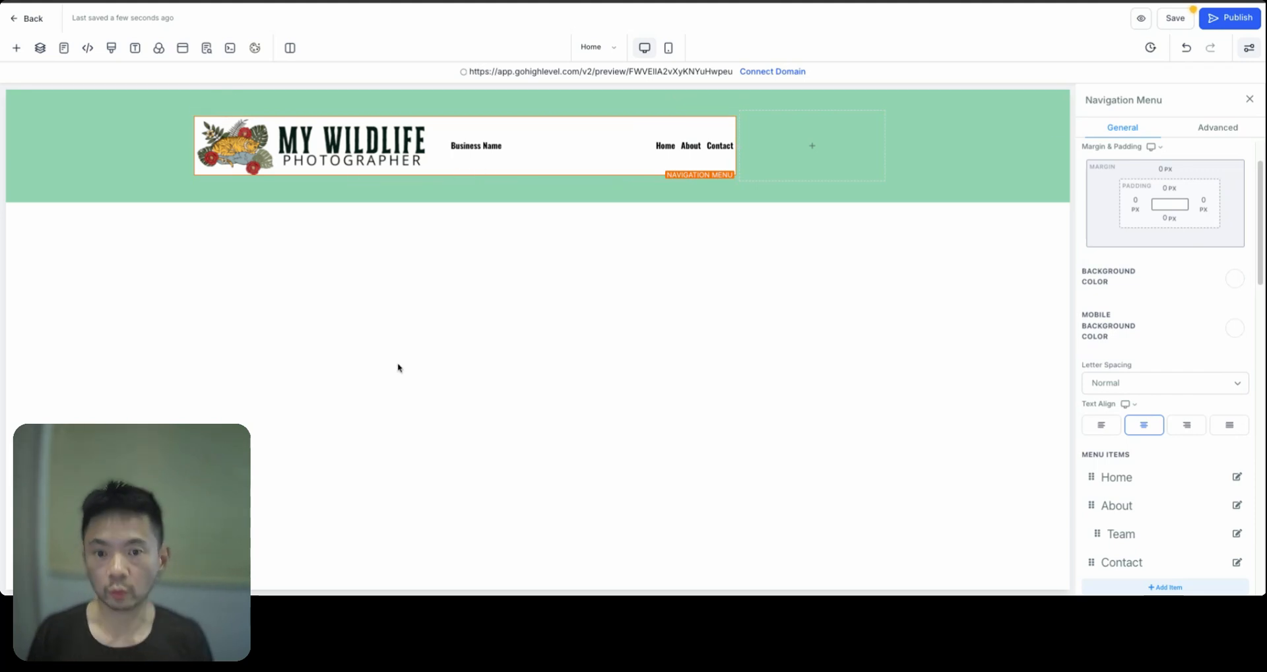
left_click(110, 161)
Set the navigation menu's background color to transparent.
left_click(537, 149)
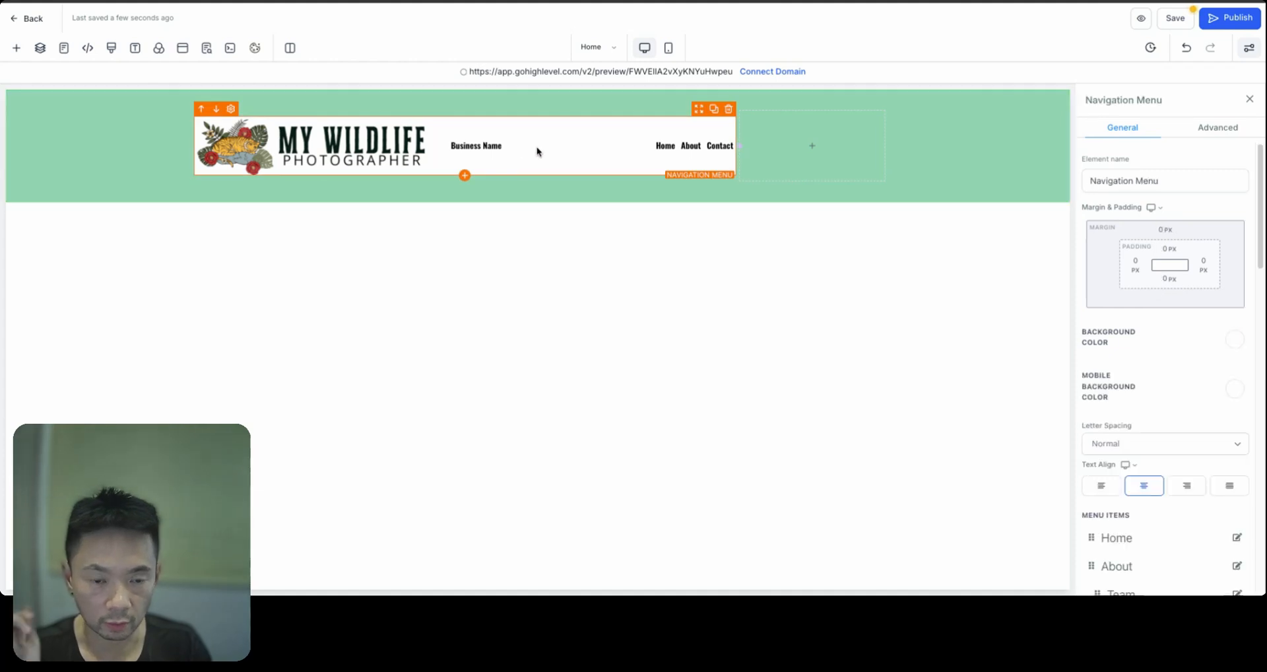
mouse_move(724, 165)
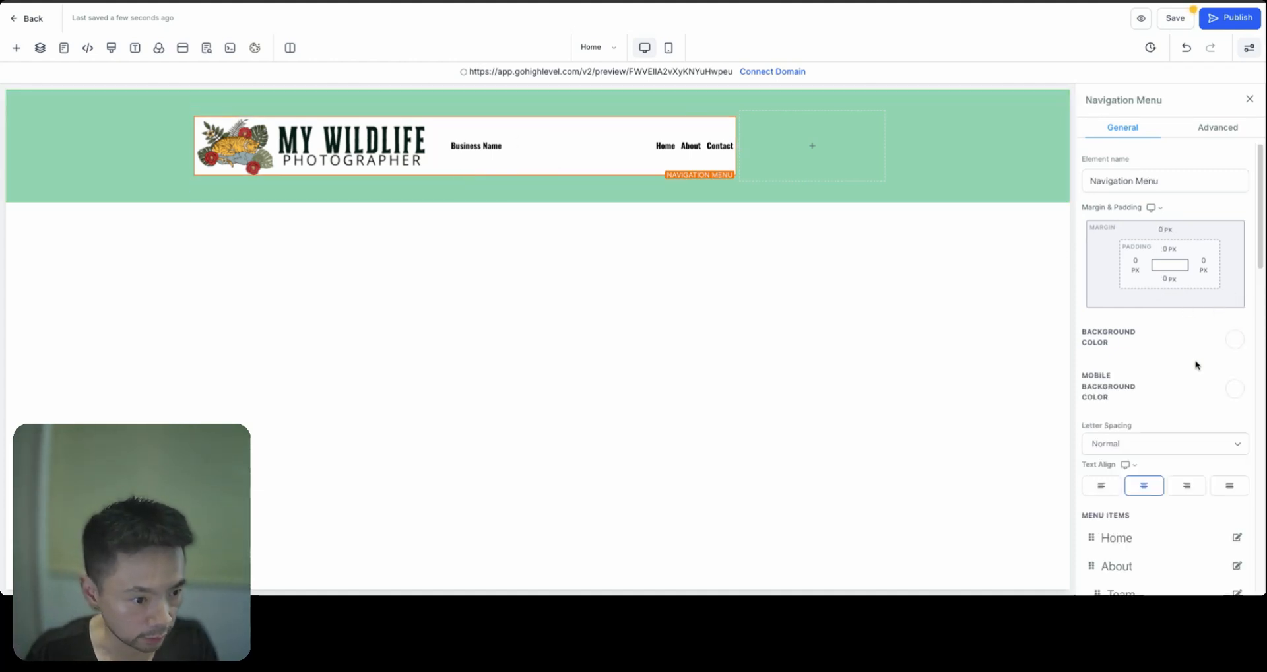
triple_click(1082, 335)
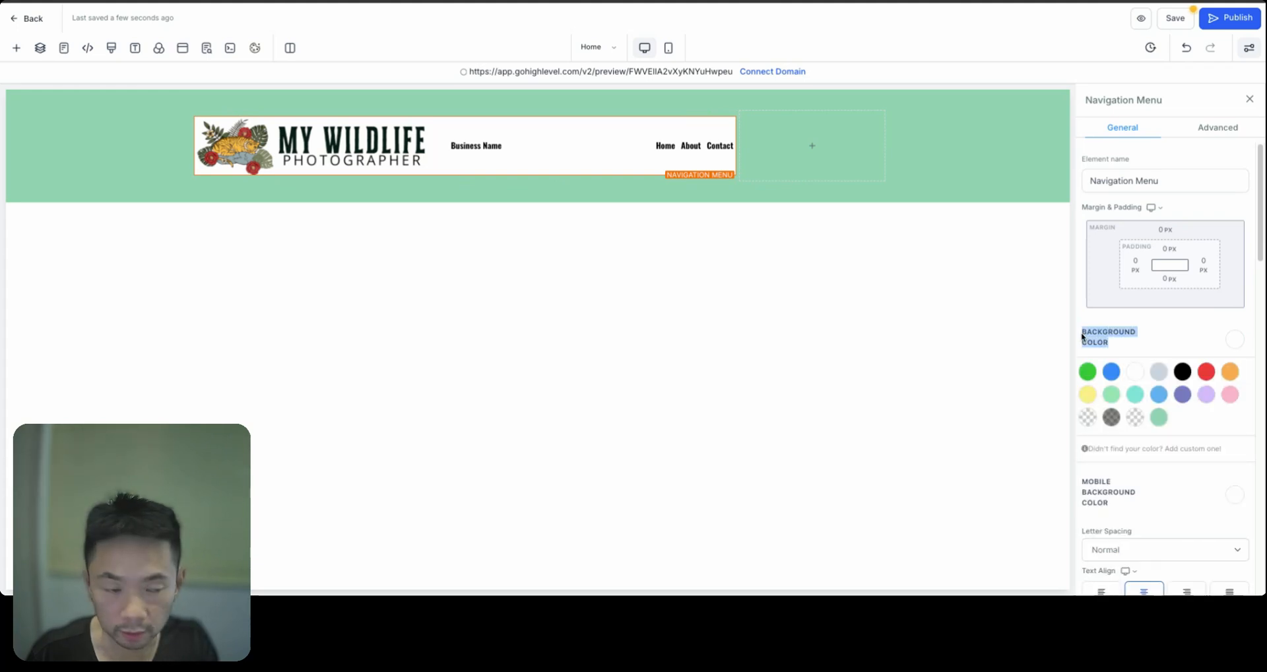
left_click(1082, 336)
left_click(1113, 331)
left_click(1243, 345)
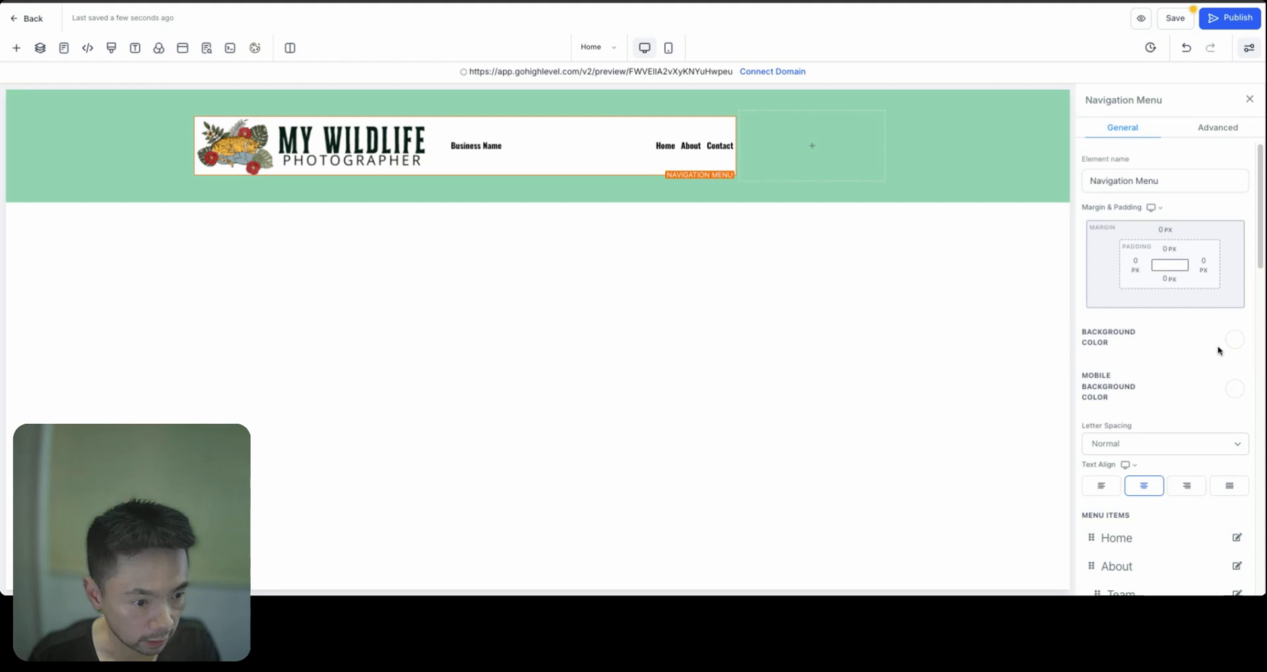
left_click(1239, 347)
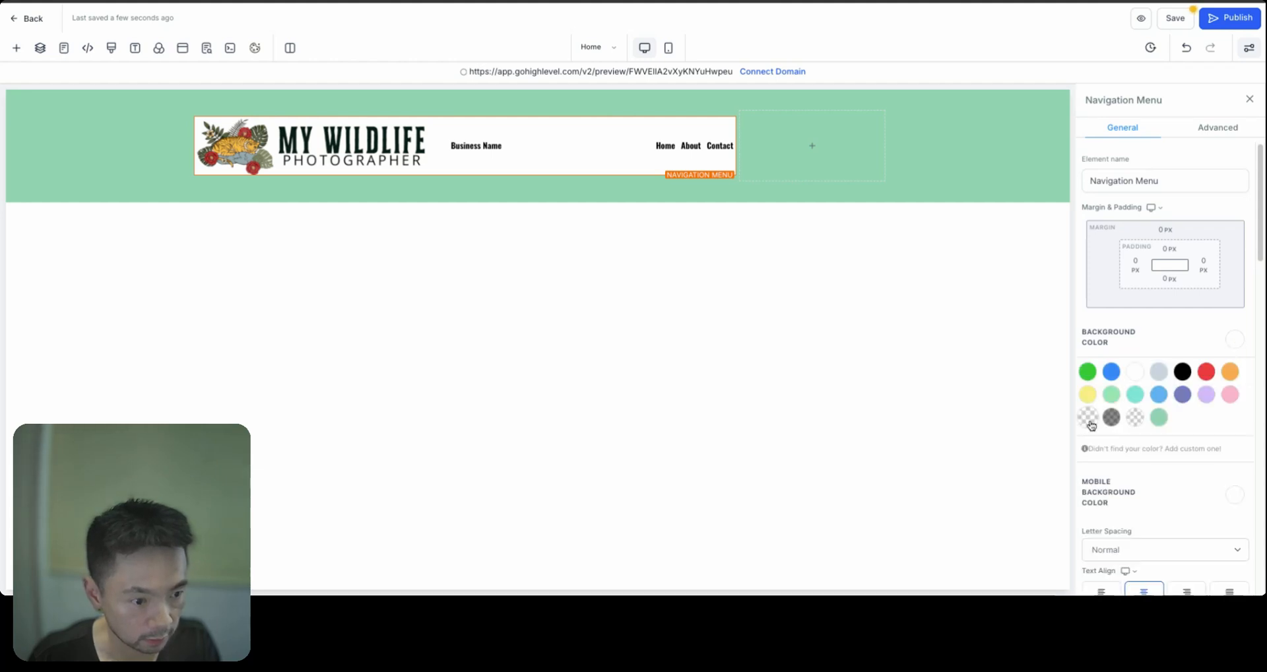
left_click(1088, 417)
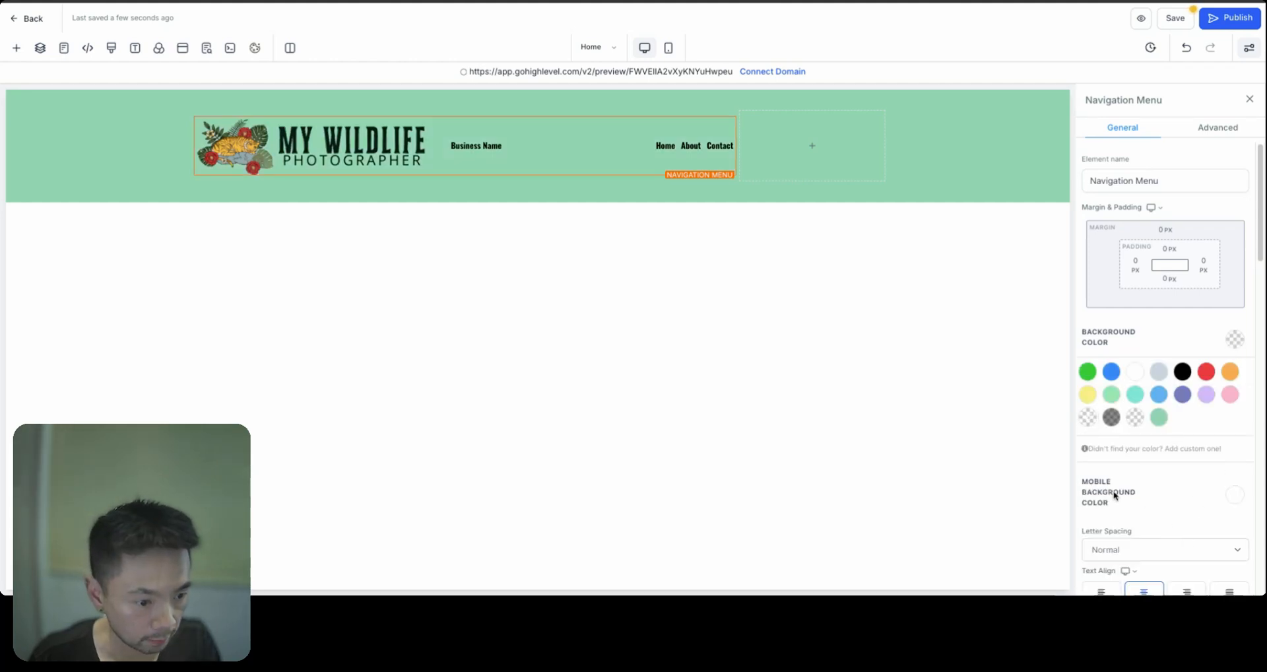
Set the navigation menu's mobile background color to transparent.
left_click_drag(1085, 486, 1134, 503)
left_click(1244, 495)
scroll(1169, 471, "down", 2)
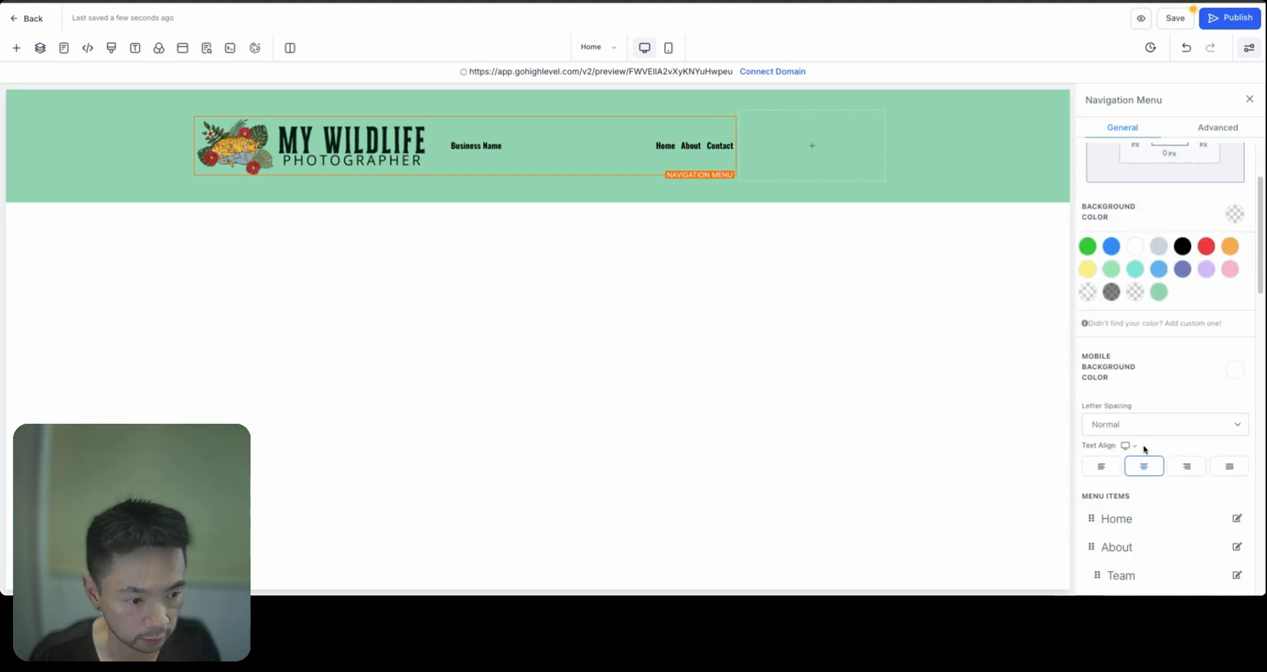
left_click(1235, 369)
left_click(1088, 452)
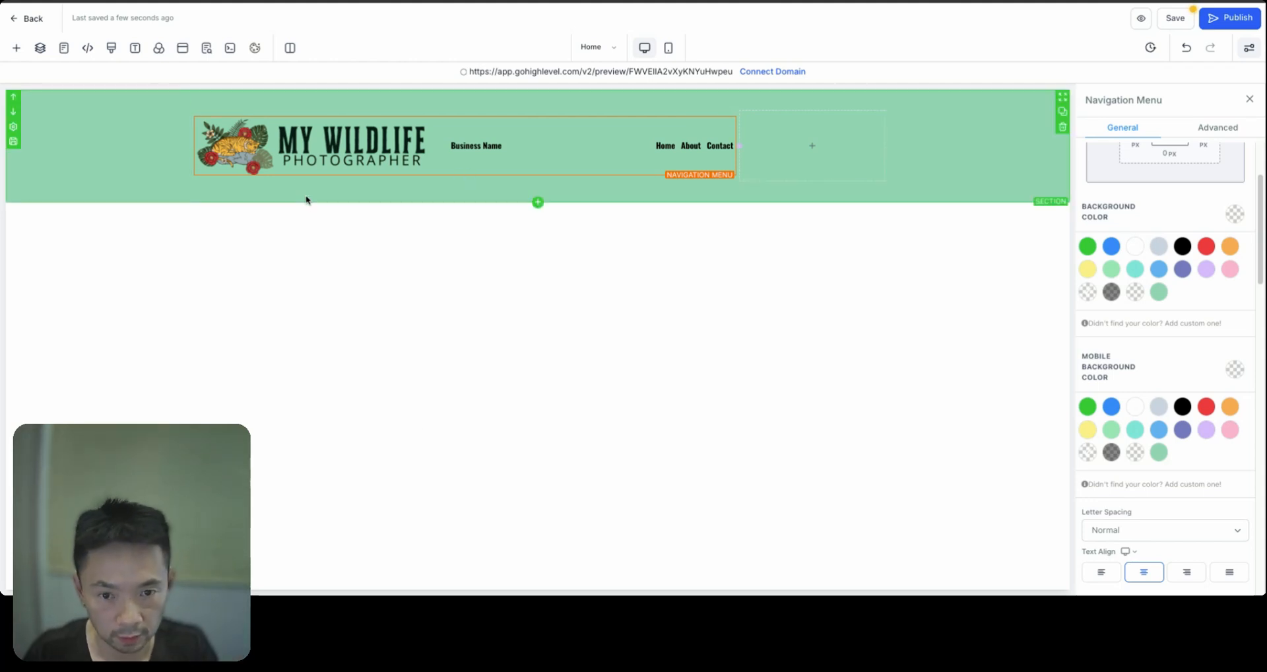
Copy the green 2D6A4F from the colour palette page and add #2D6A4F as the header section's custom background color.
left_click(272, 191)
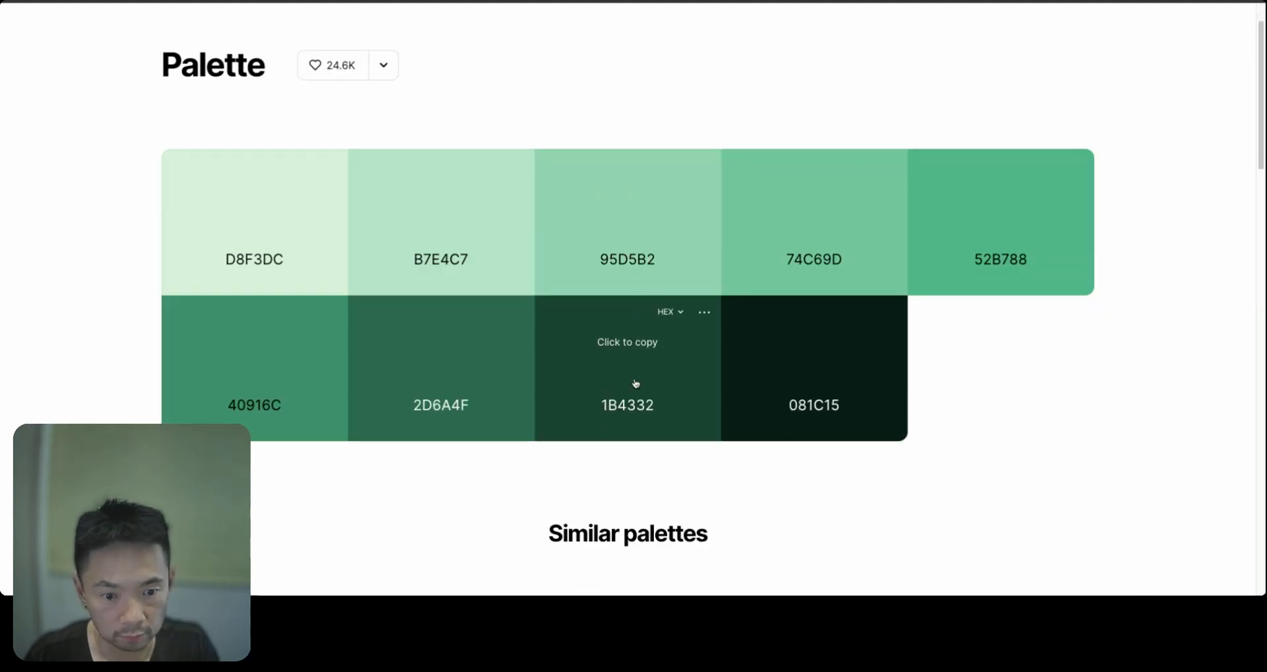
left_click(433, 412)
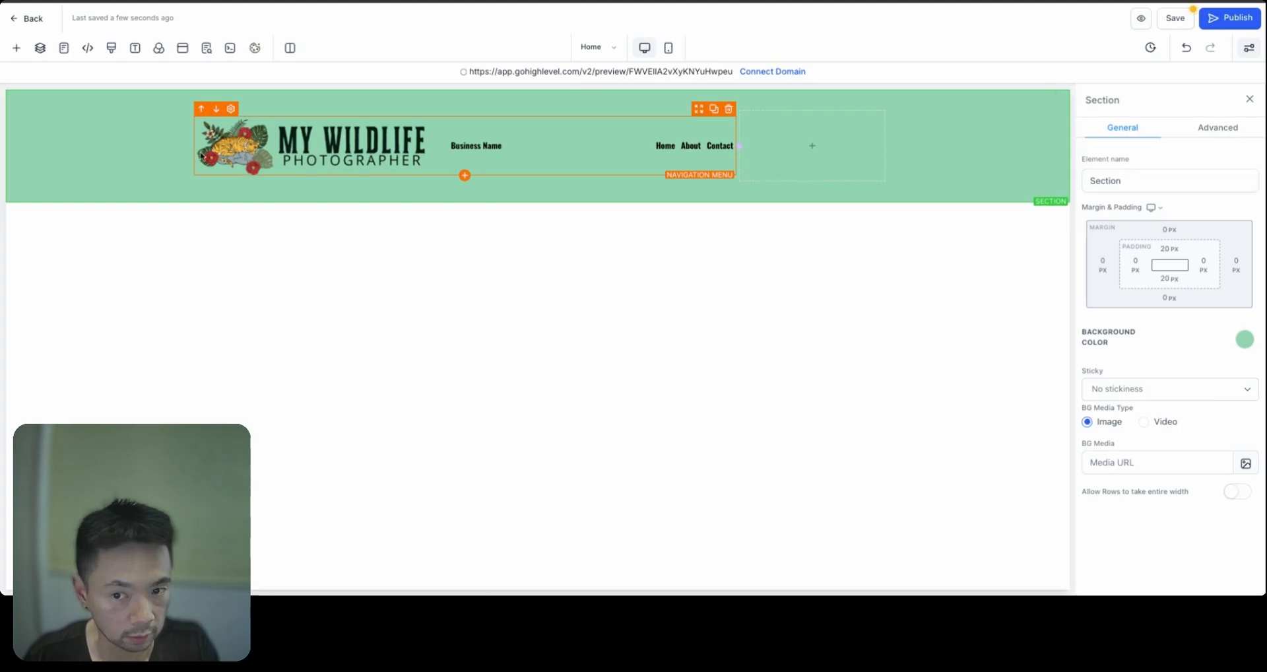
left_click(1235, 340)
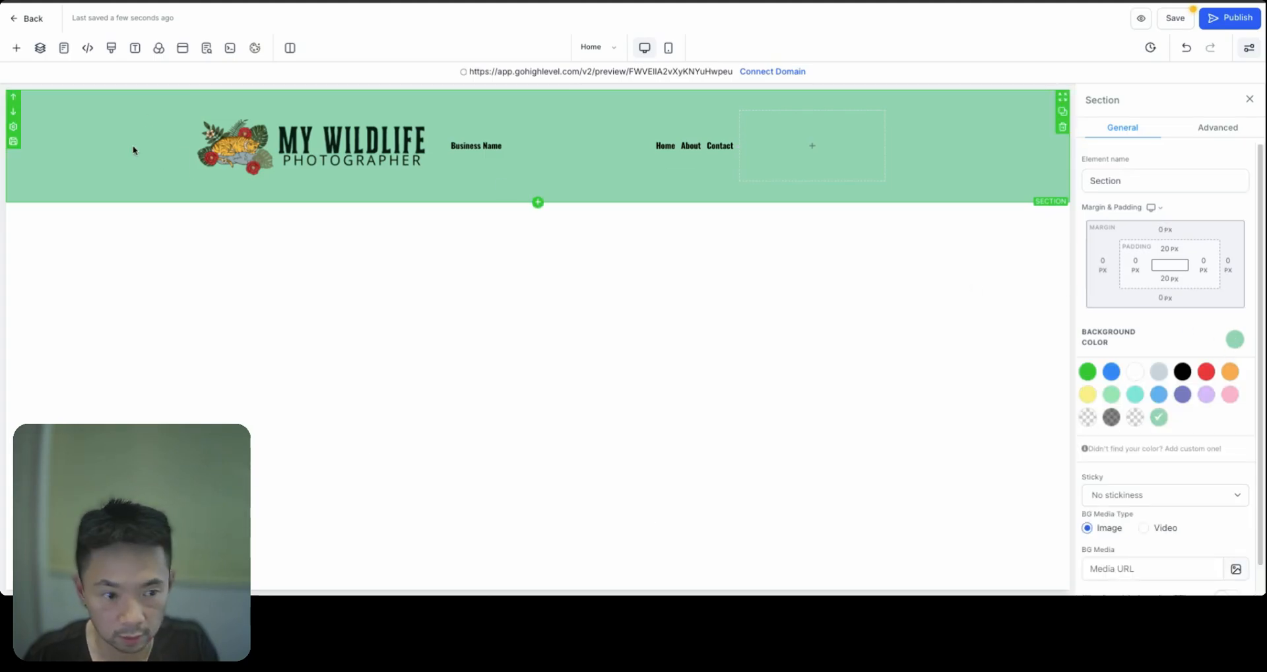
left_click(1146, 450)
left_click(1104, 491)
key("ctrl+v")
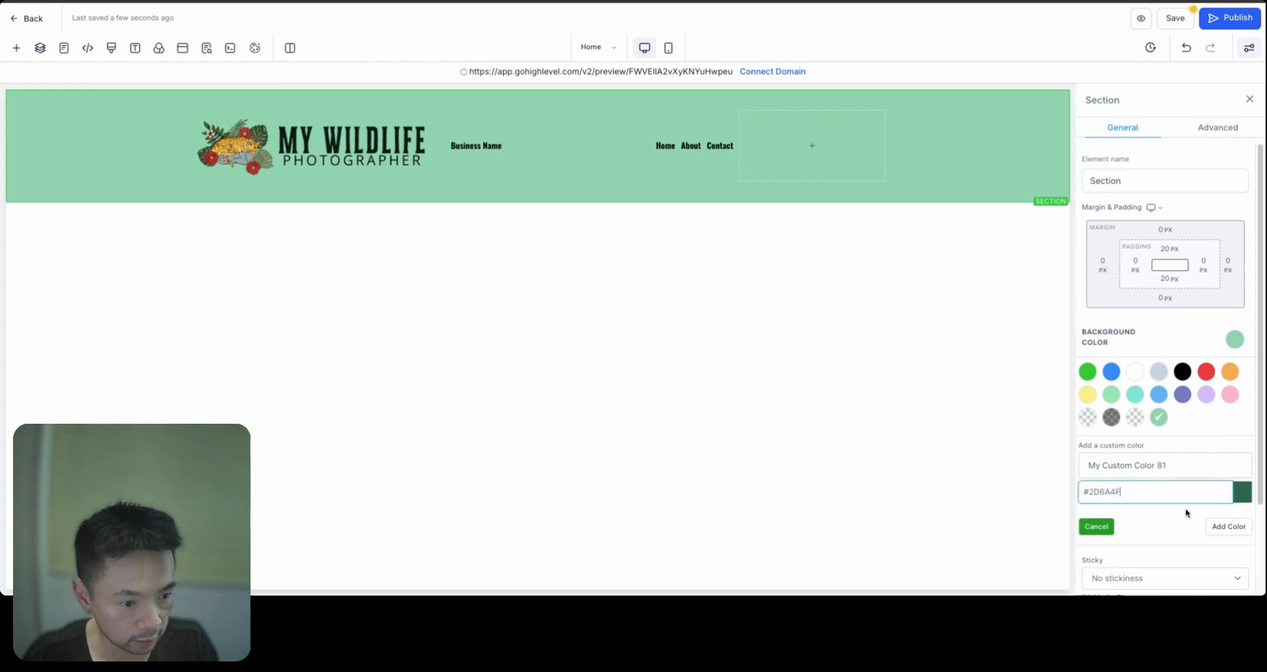
left_click(1229, 526)
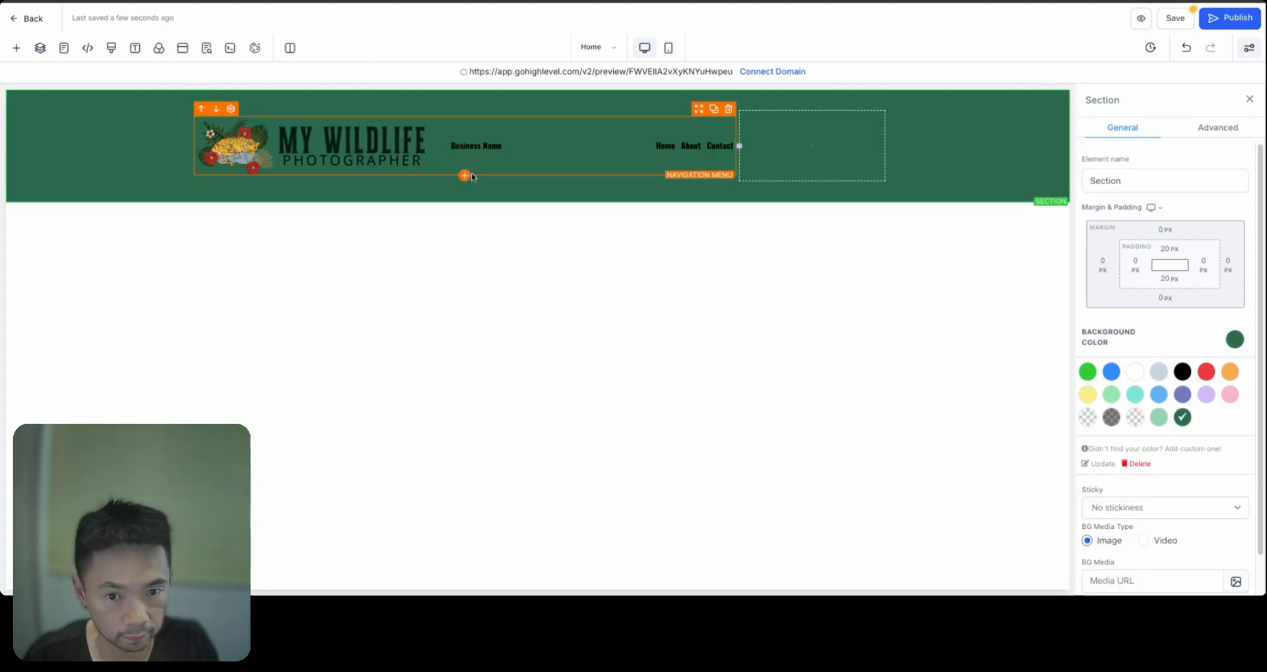
Delete the "Business Name" text beside the logo in the header's navigation menu.
double_click(476, 146)
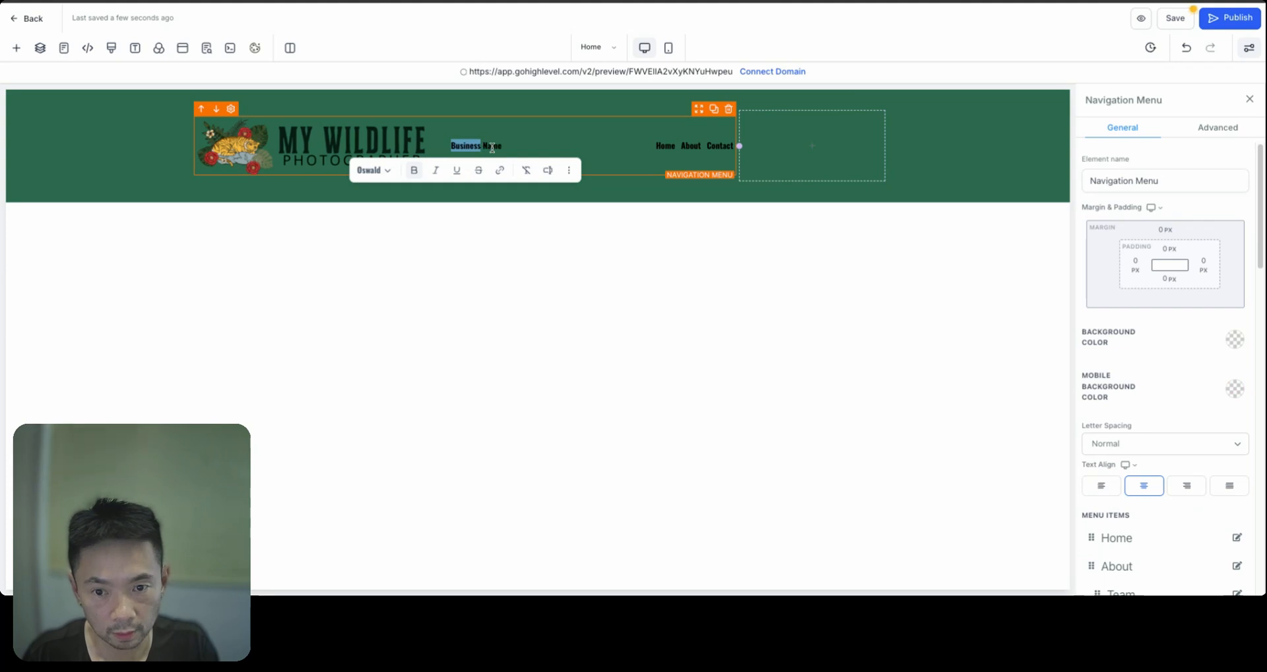
triple_click(461, 142)
key("BackSpace")
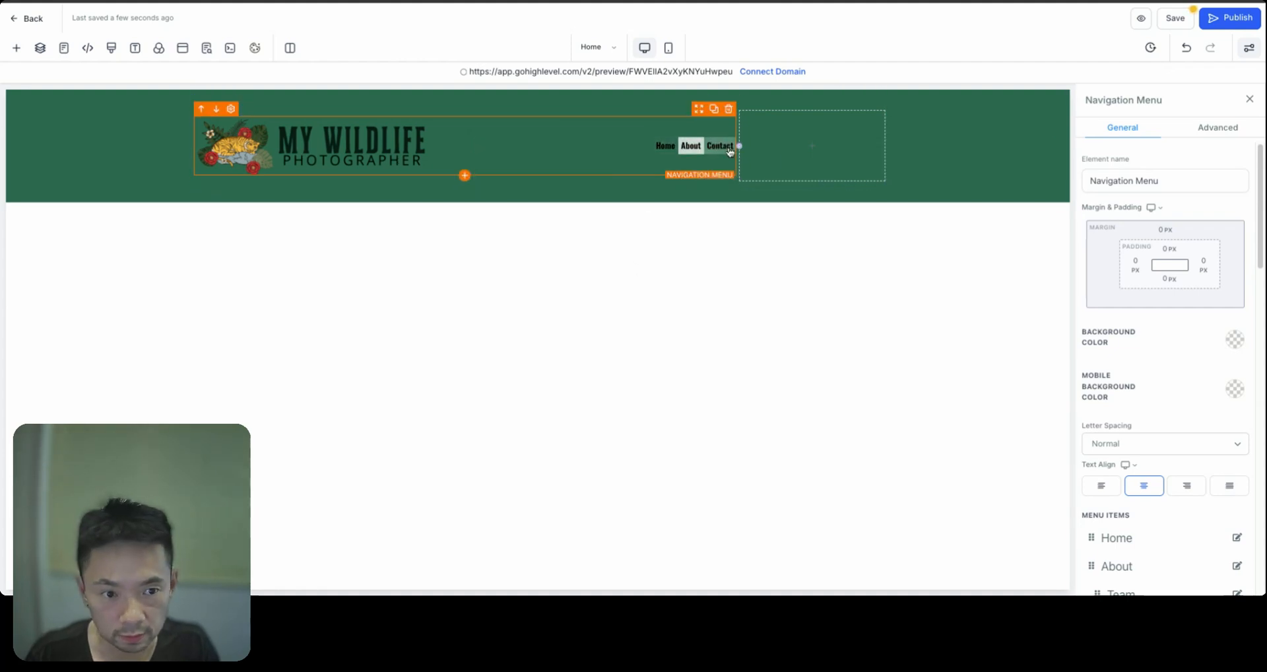
Set the navigation menu's hover background color to transparent.
mouse_move(690, 152)
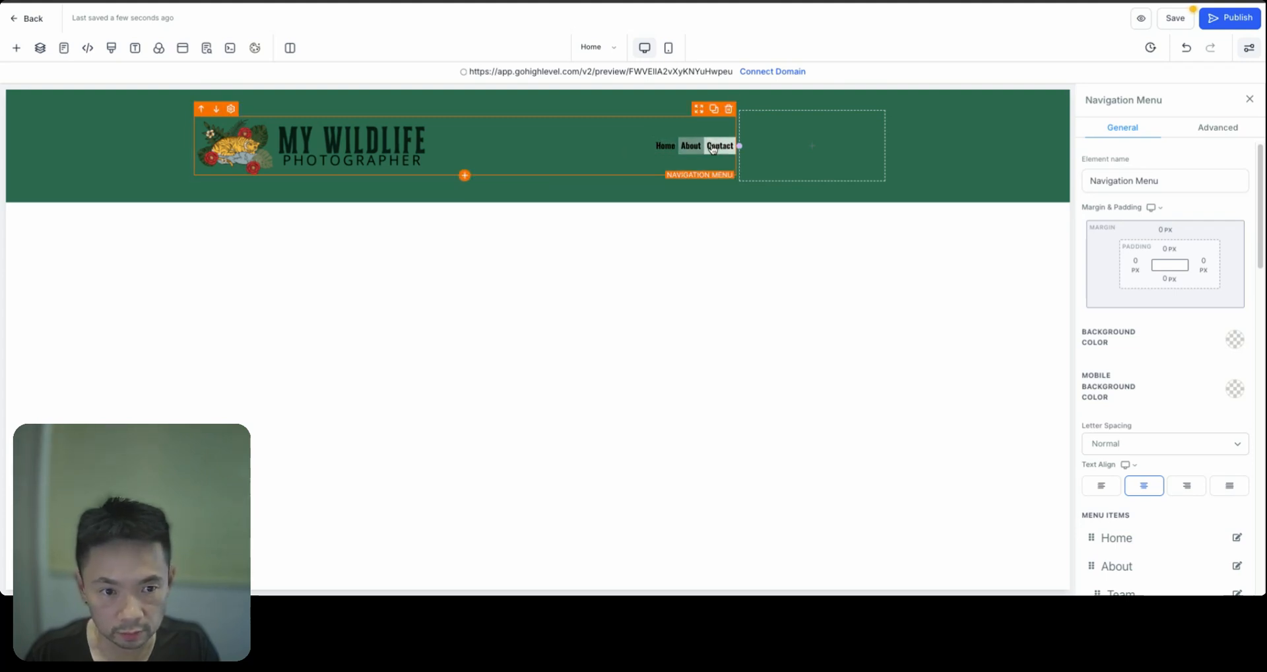
scroll(1130, 360, "down", 10)
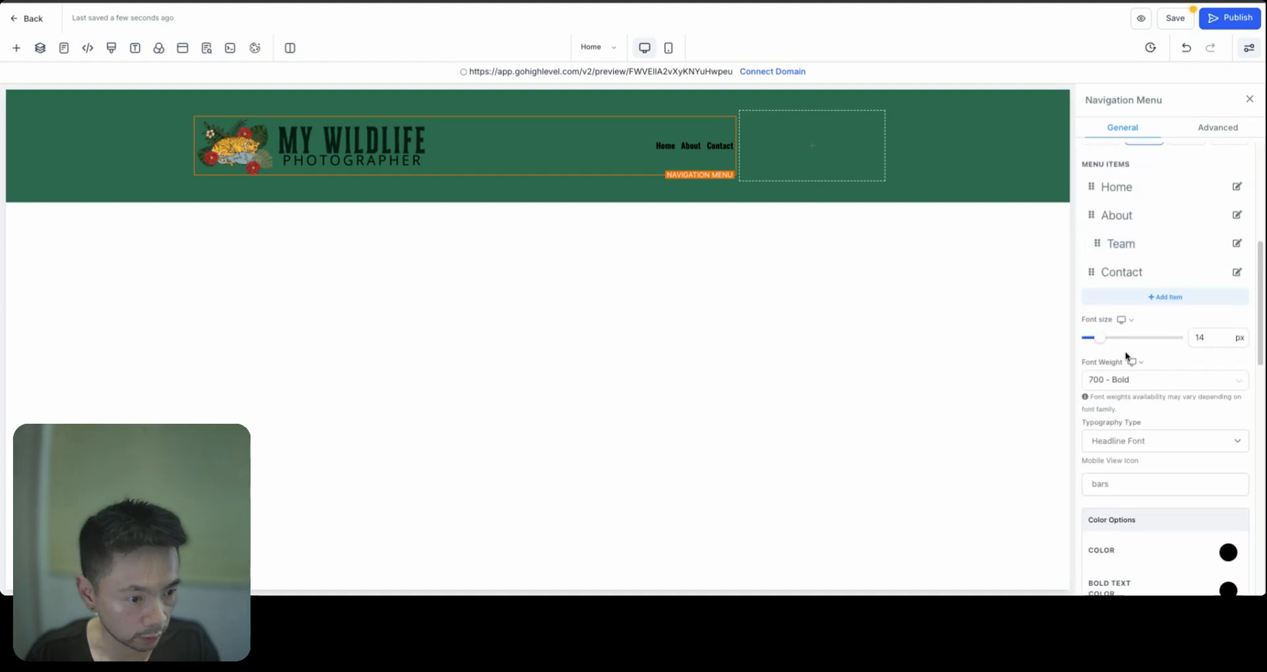
scroll(1128, 356, "down", 2)
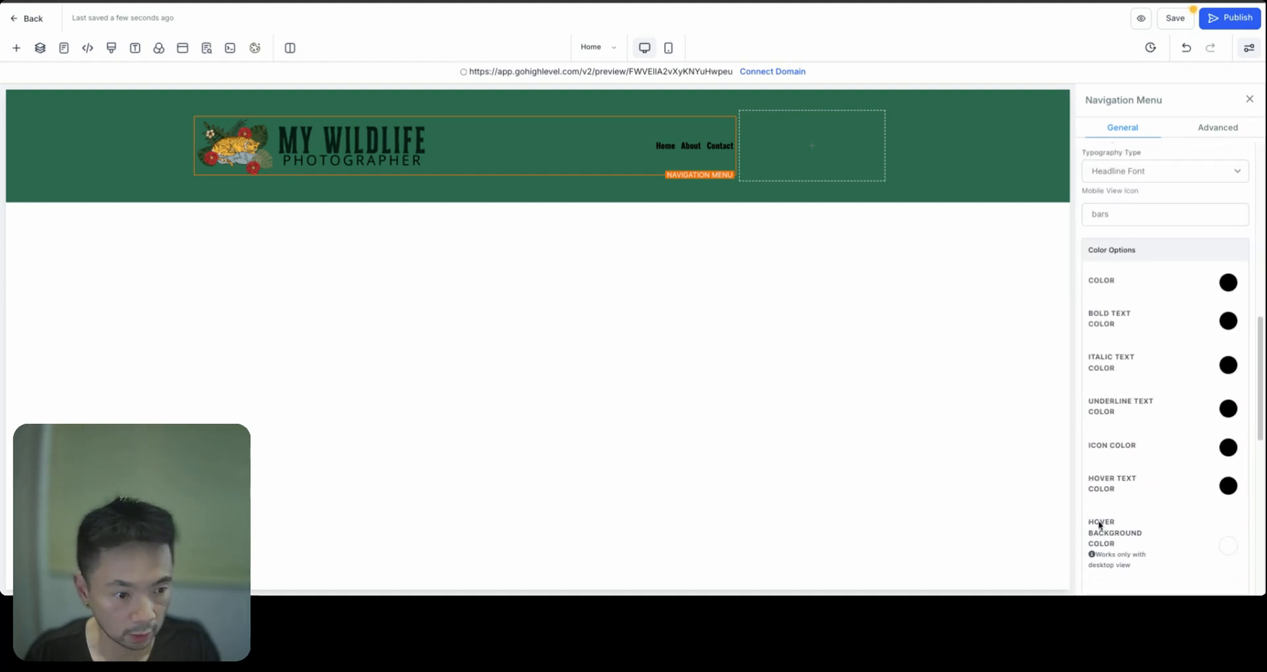
scroll(1163, 419, "down", 5)
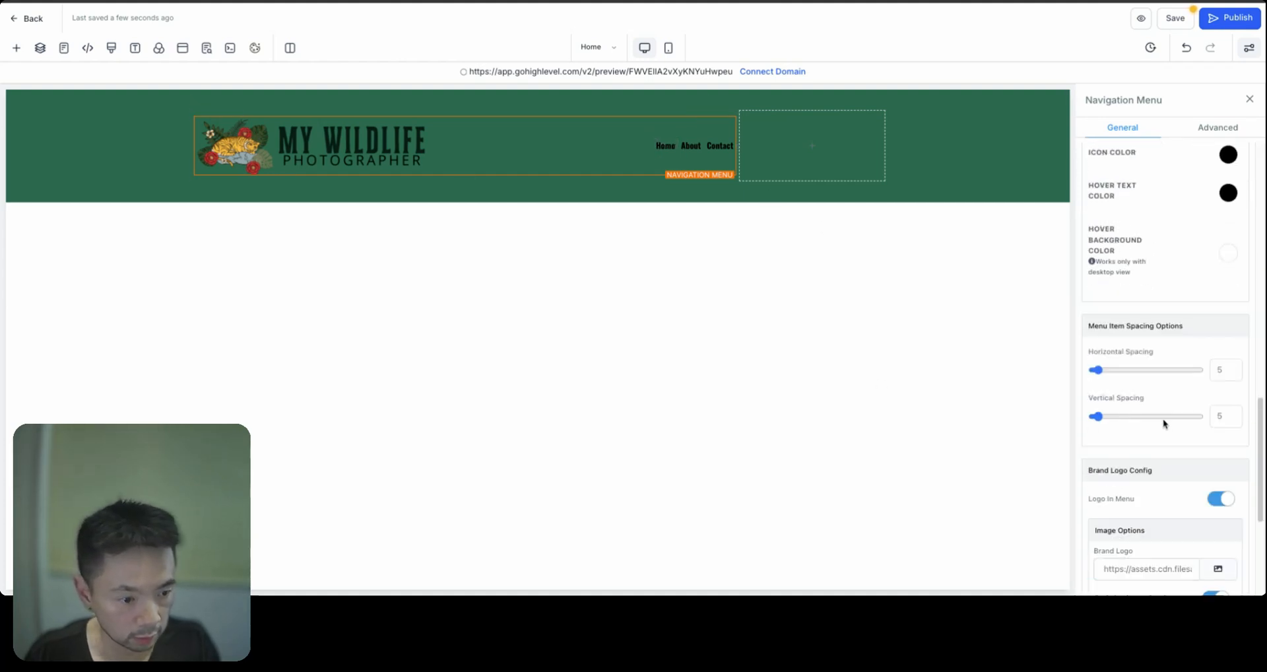
scroll(1122, 418, "up", 3)
left_click(1087, 416)
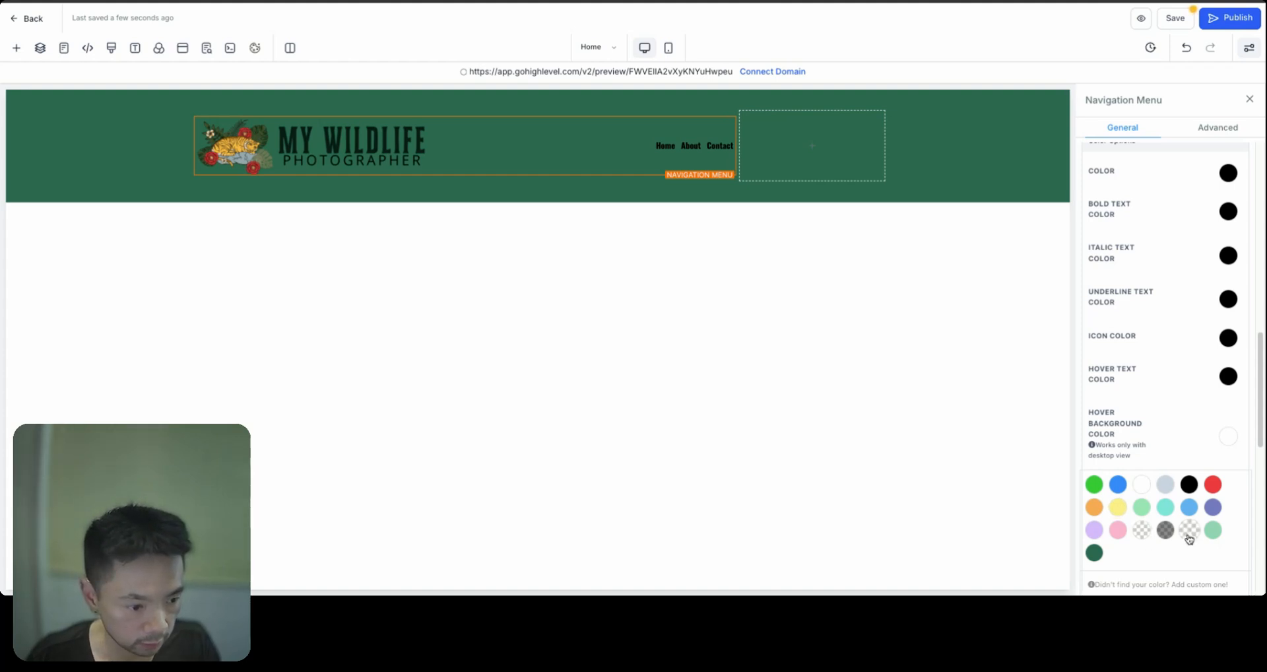
left_click(1142, 532)
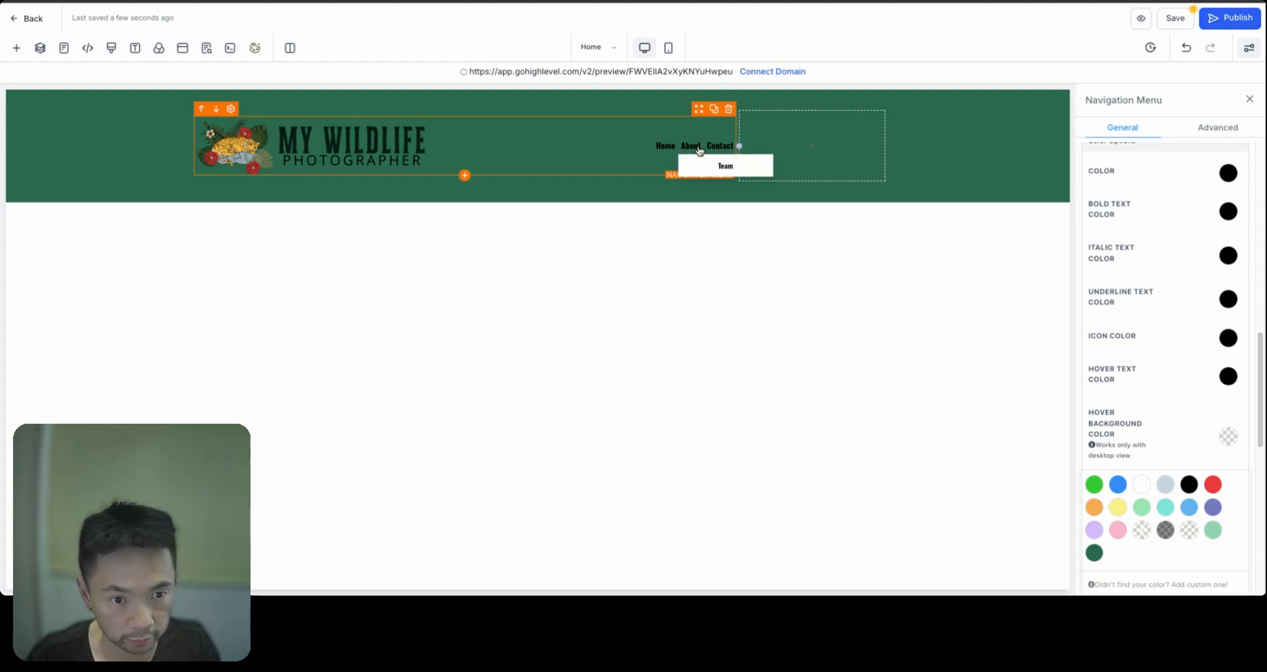
Copy the light green 95D5B2 from the colour palette page for the navigation menu's hover text.
left_click_drag(1089, 370, 1115, 381)
left_click(1093, 375)
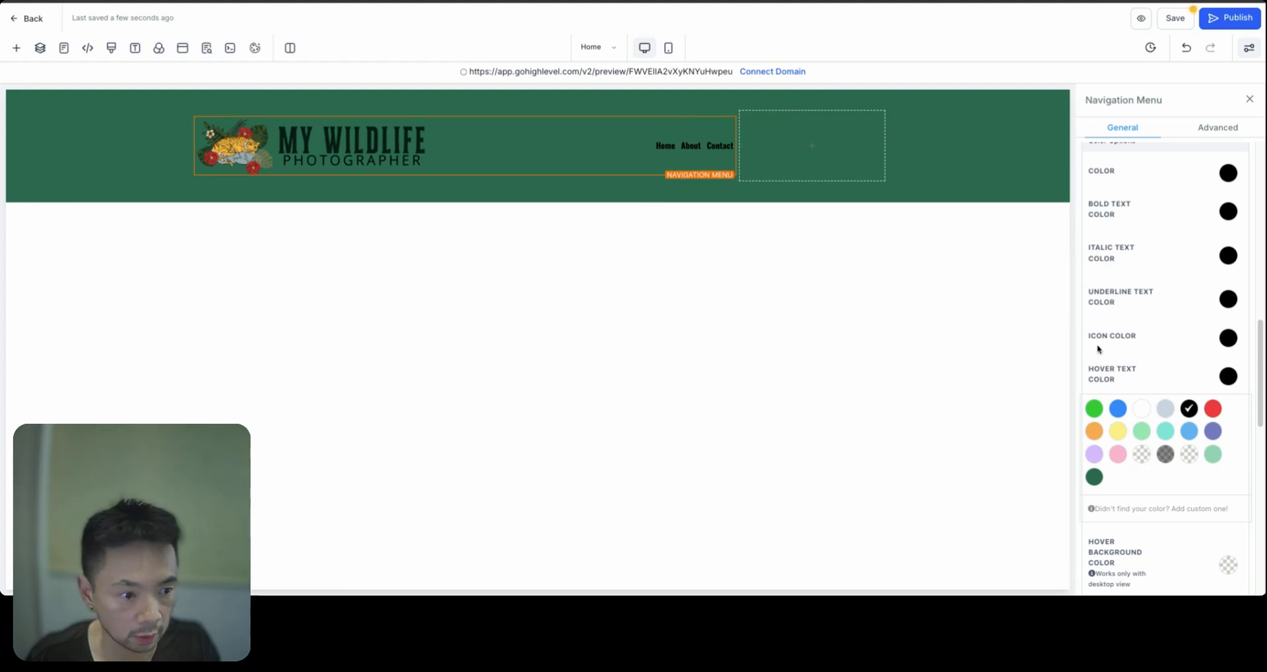
left_click_drag(1089, 368, 1116, 380)
mouse_move(696, 152)
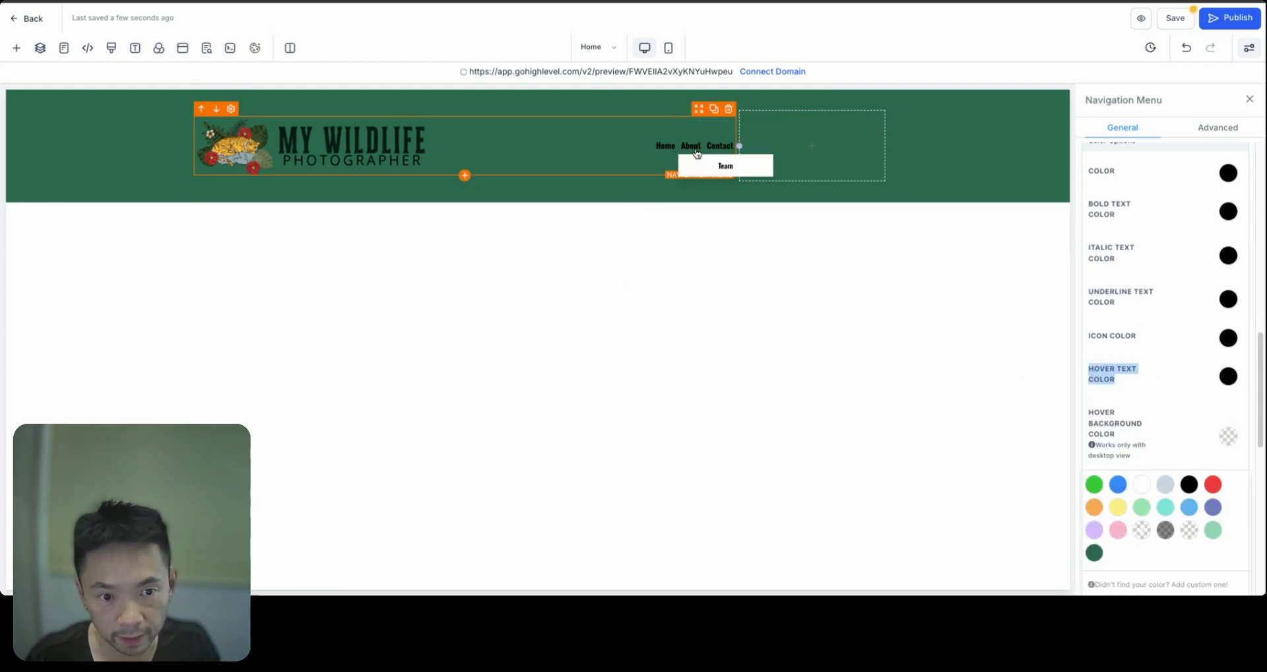
left_click(759, 2)
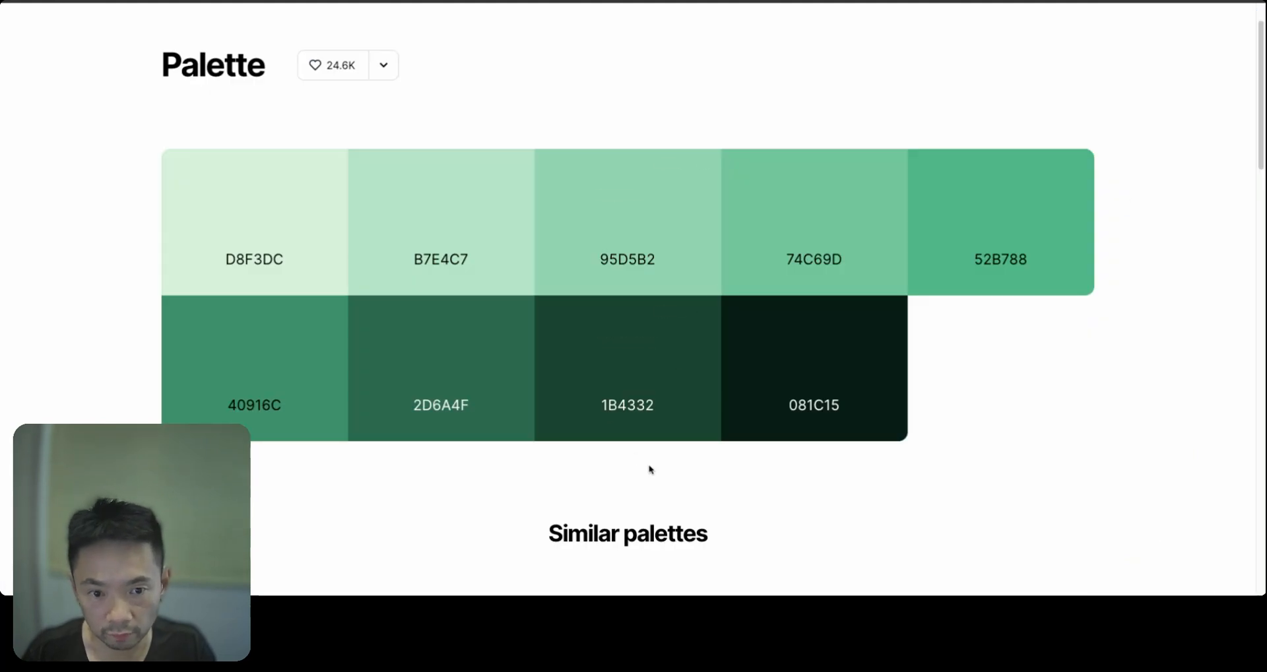
left_click(635, 269)
left_click(617, 1)
left_click(475, 2)
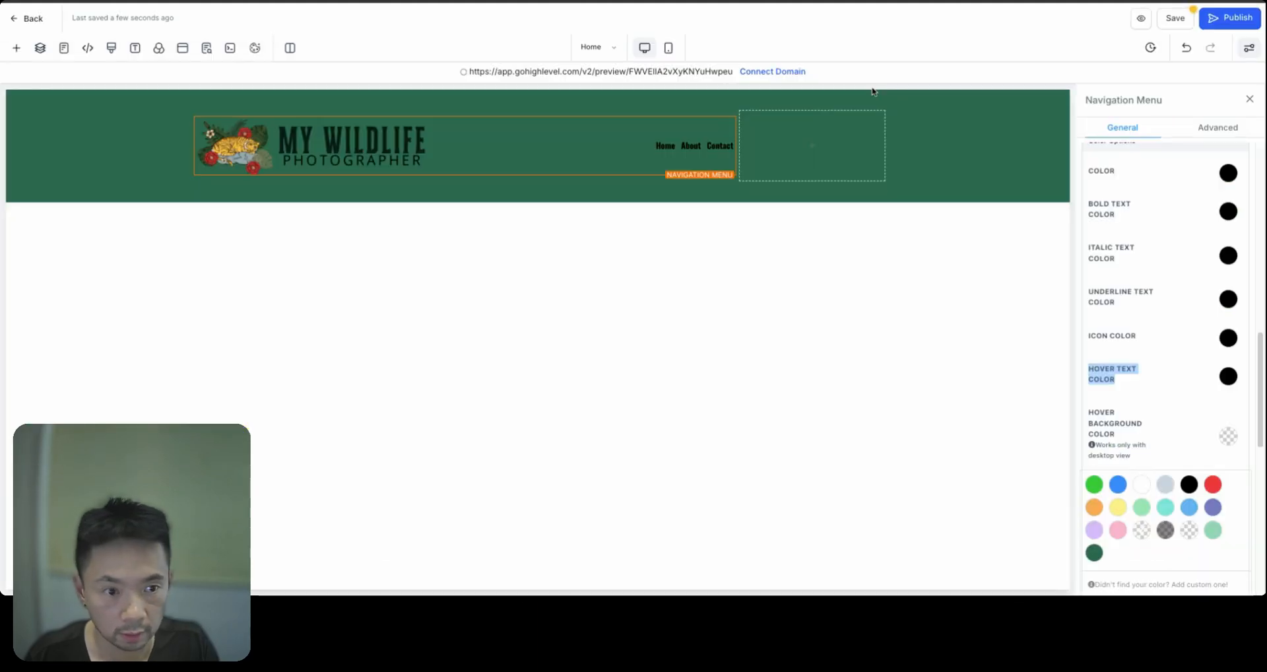
Set the navigation menu's hover text color to the light green #95D5B2, using the saved swatch.
left_click(1229, 376)
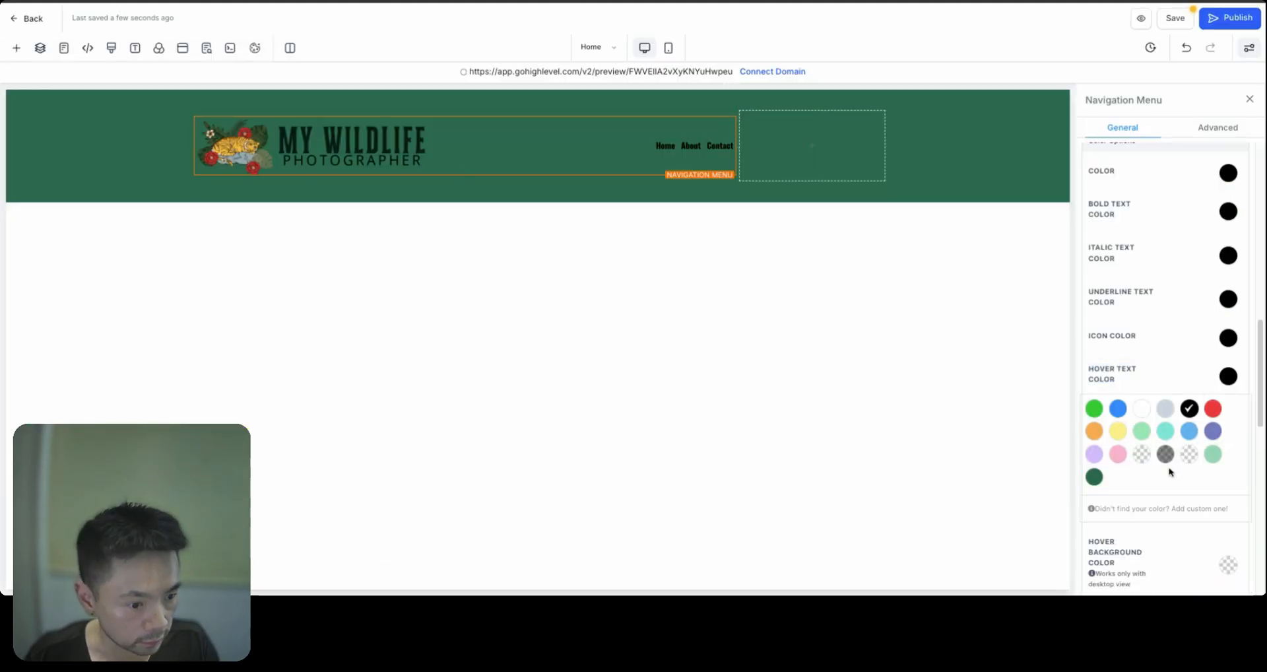
left_click(1146, 510)
left_click(1115, 553)
key("ctrl+v")
left_click(1222, 587)
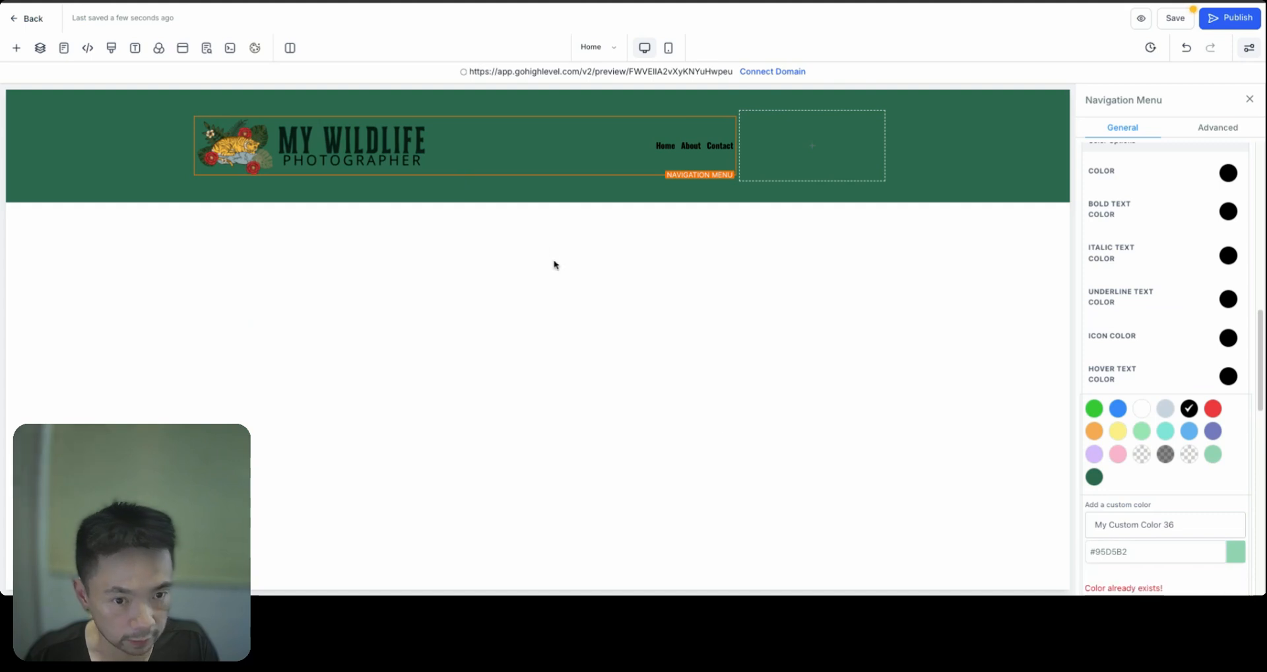
scroll(1174, 532, "down", 1)
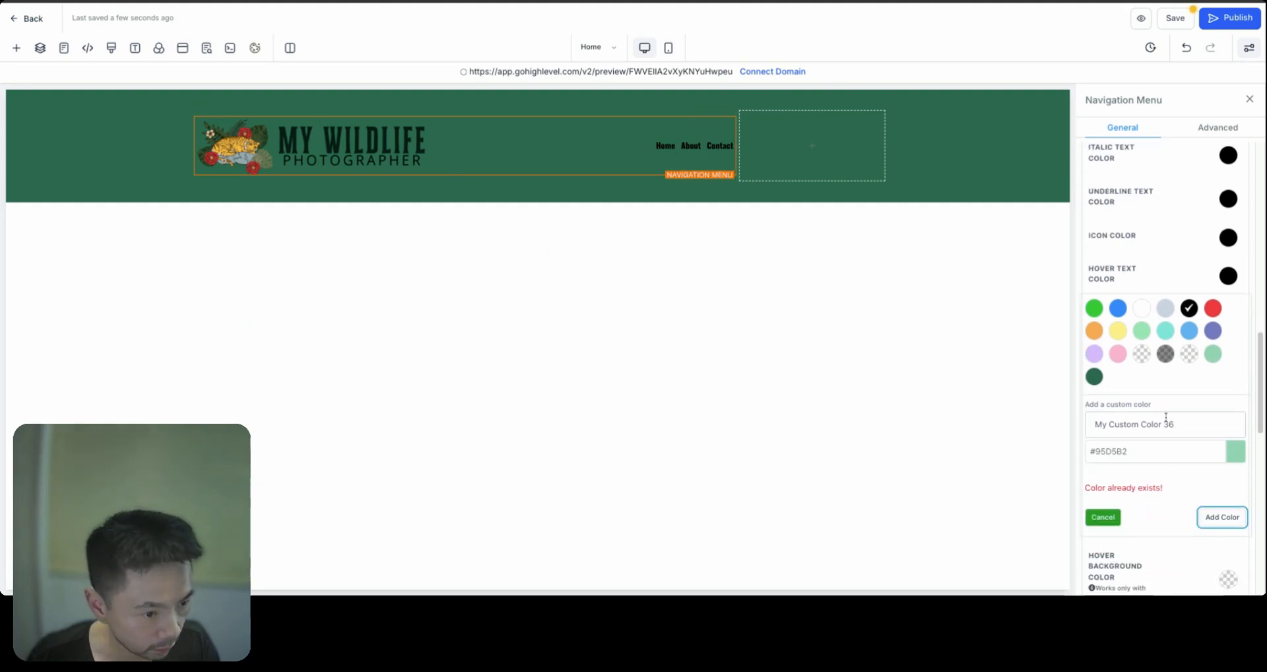
left_click(1214, 355)
left_click(1220, 521)
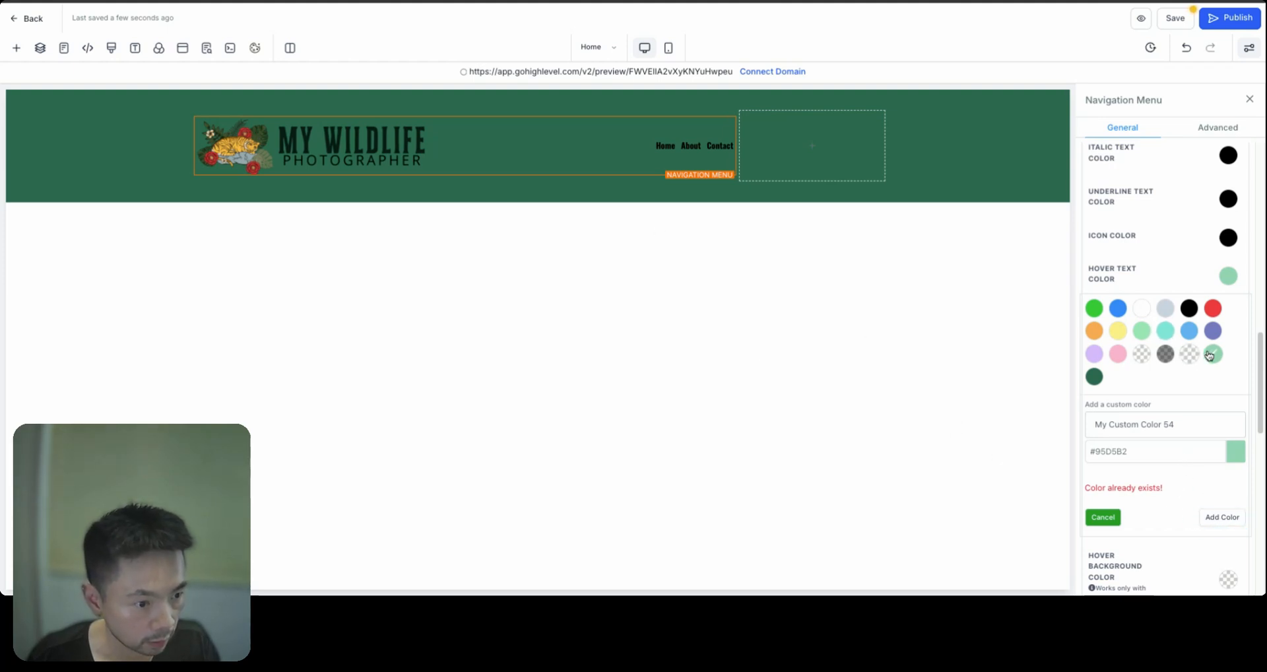
mouse_move(692, 151)
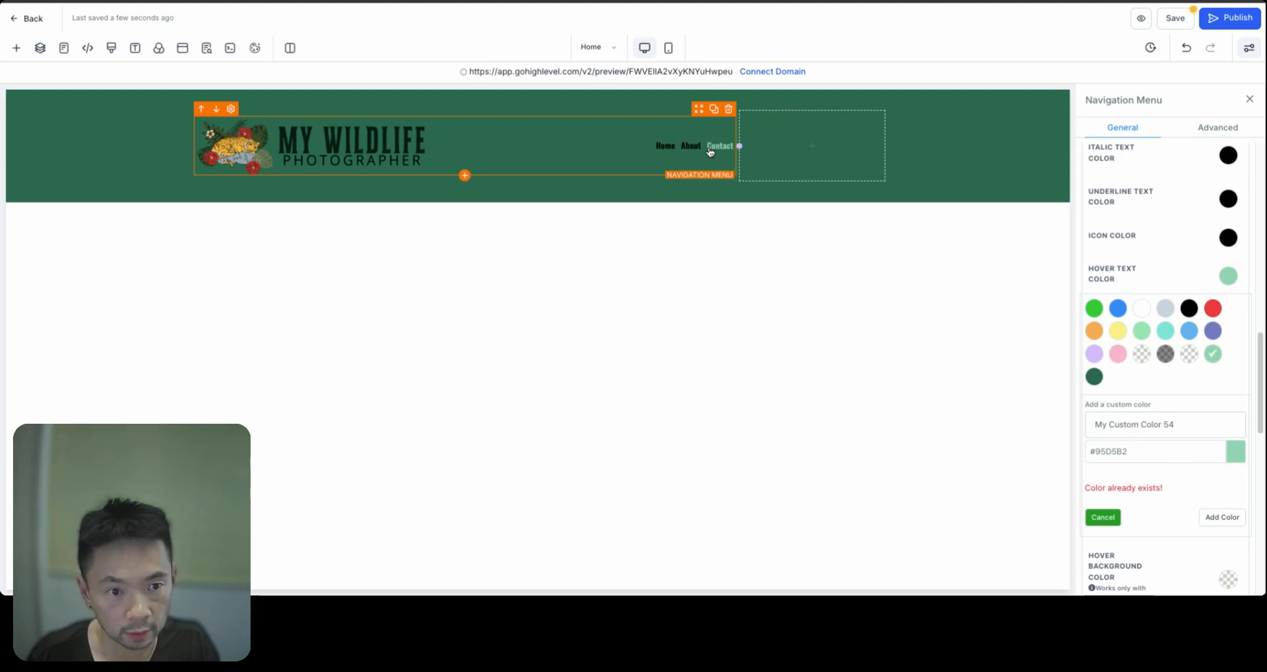
Copy the pale green D8F3DC from the colour palette page and add #D8F3DC as the navigation menu's custom text color.
scroll(1226, 300, "up", 2)
scroll(1225, 299, "up", 2)
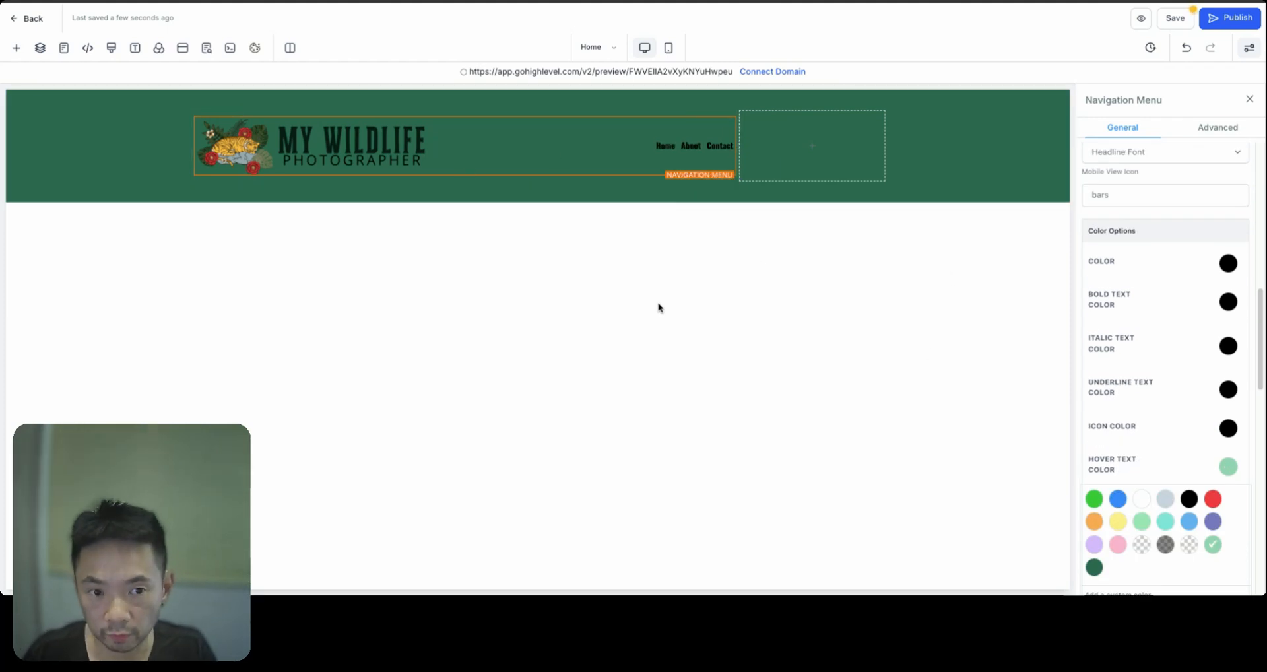
mouse_move(752, 165)
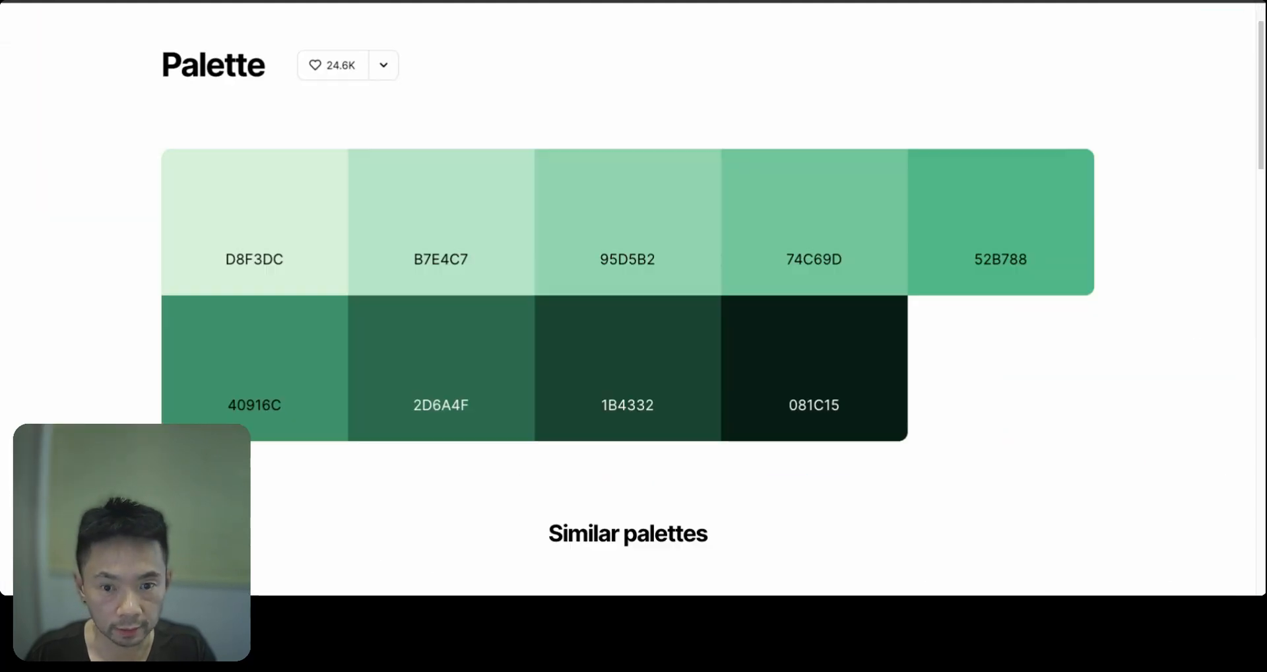
left_click(250, 261)
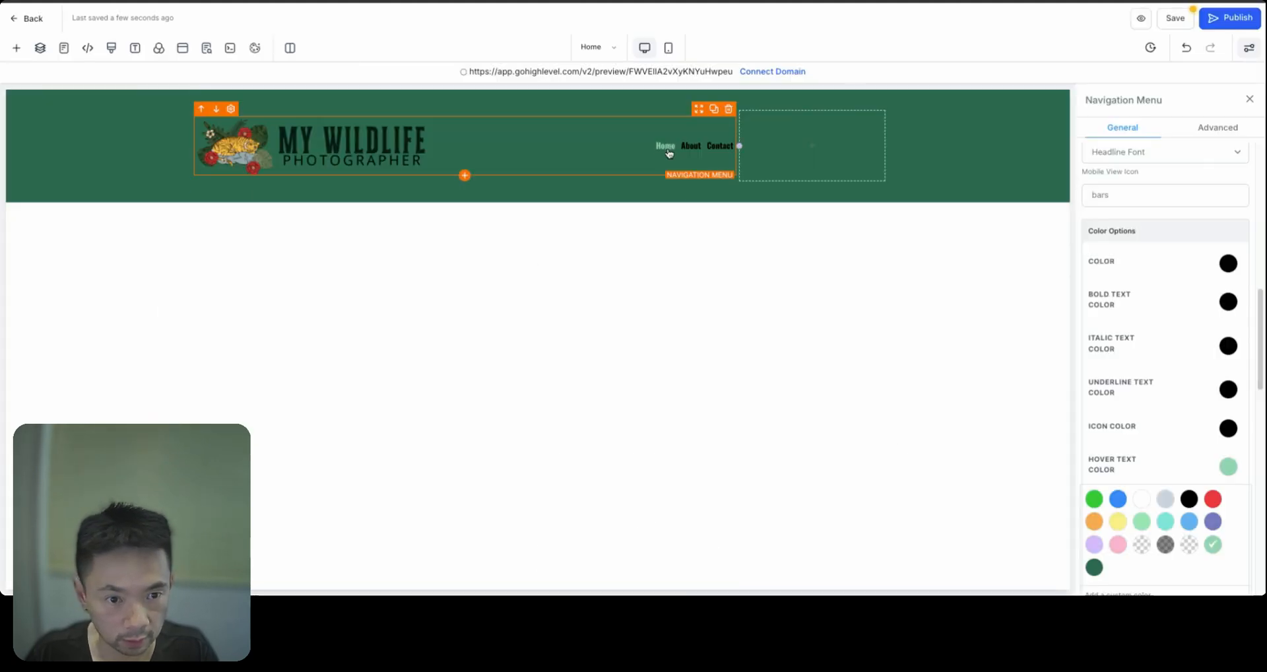
left_click(1229, 264)
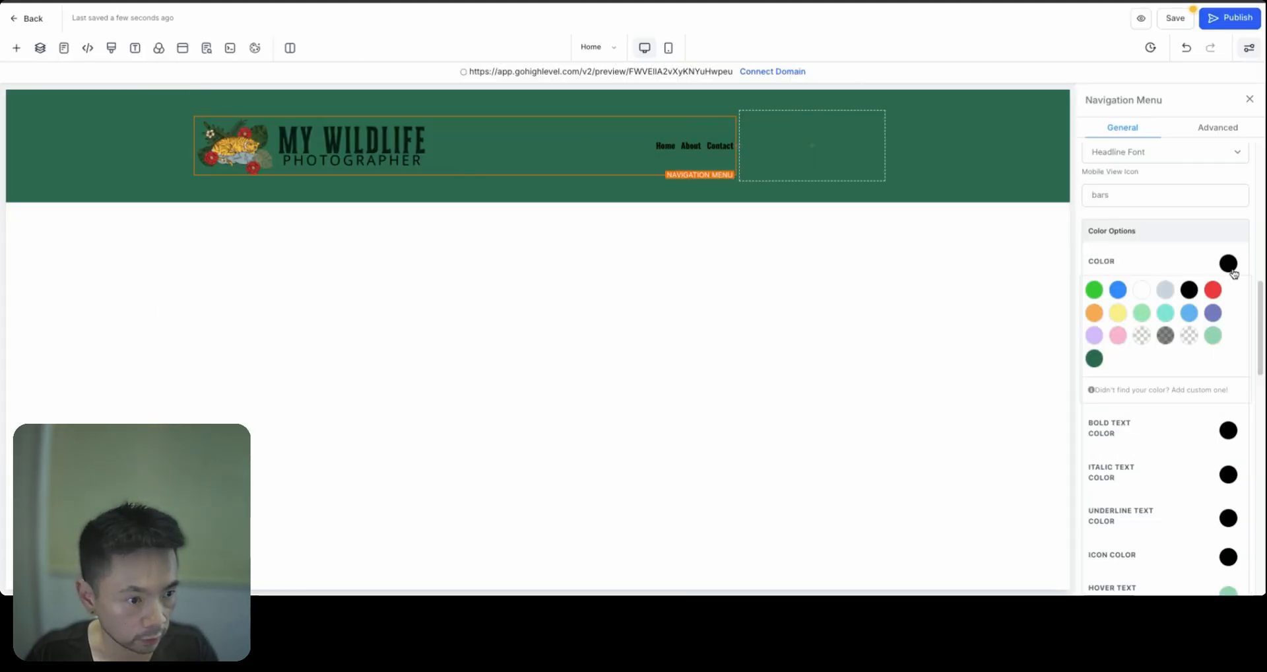
left_click(1147, 390)
left_click(1112, 435)
key("ctrl+v")
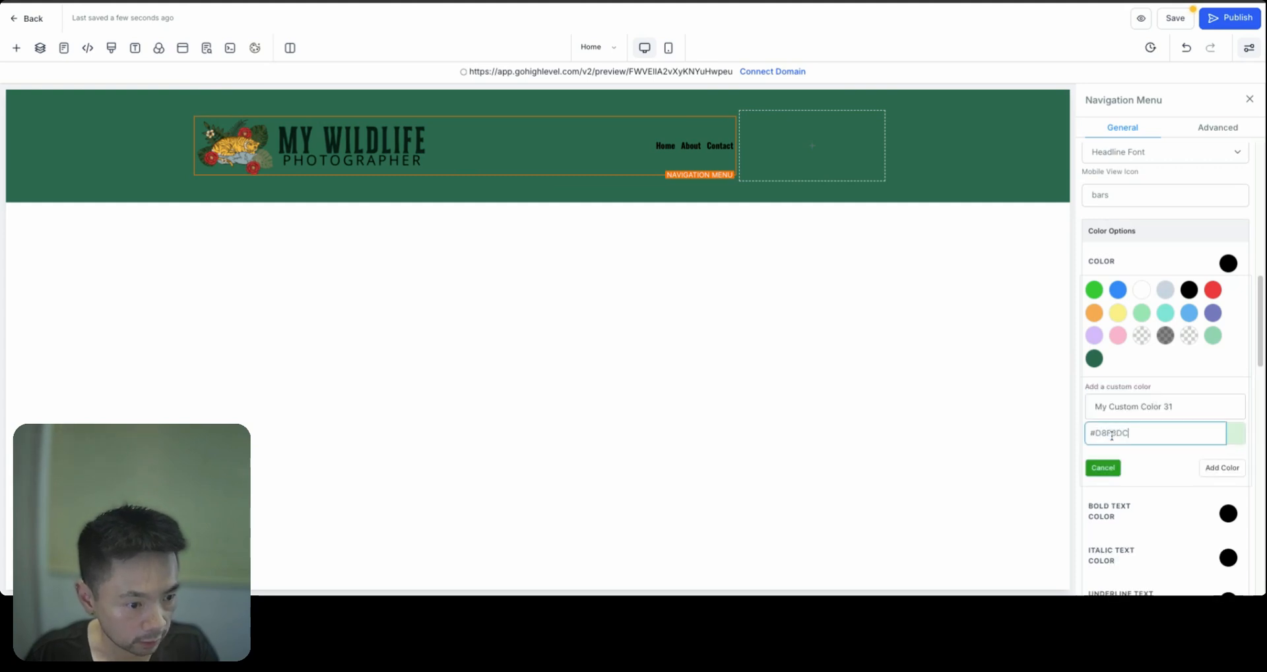
left_click(1222, 468)
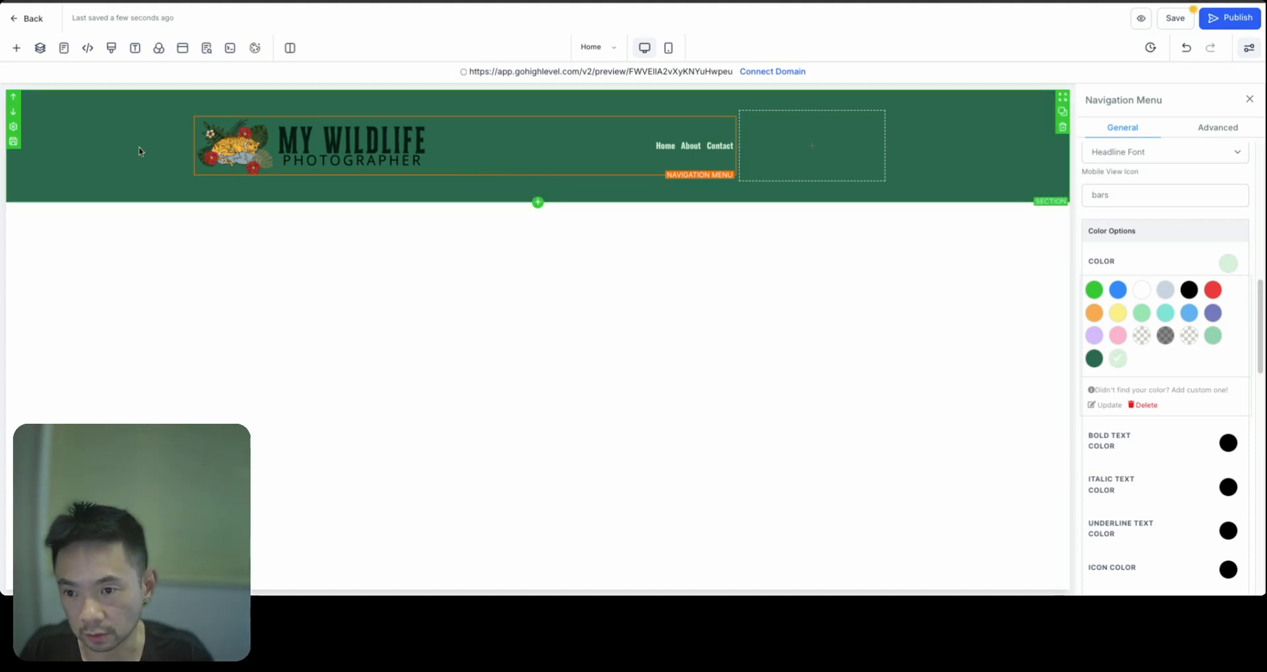
Save the header section as an asset named "Global Header" in Global Sections.
left_click(32, 178)
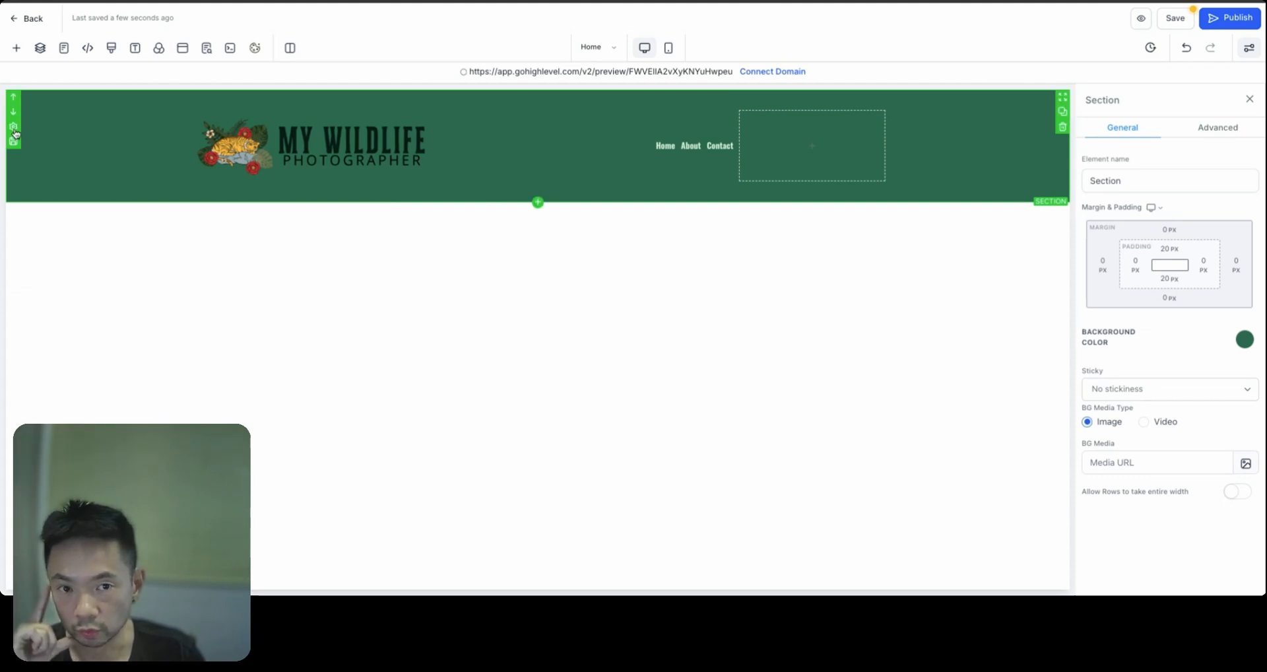
left_click(13, 143)
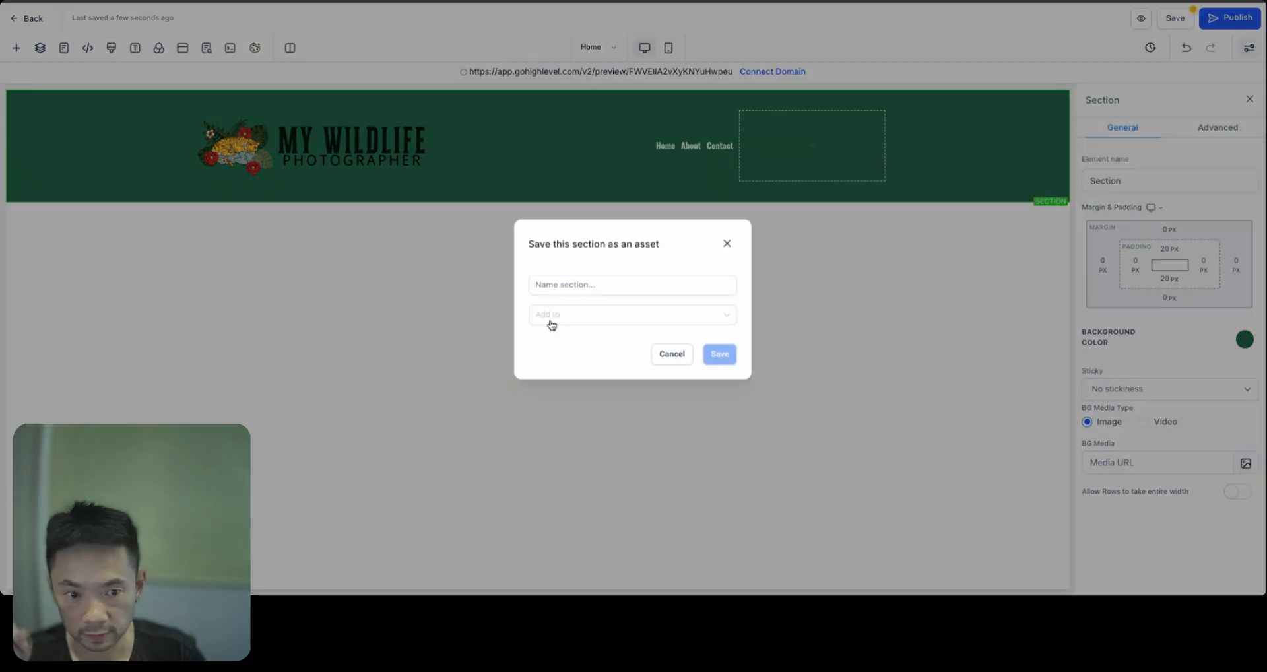
left_click(600, 286)
type("Global Header")
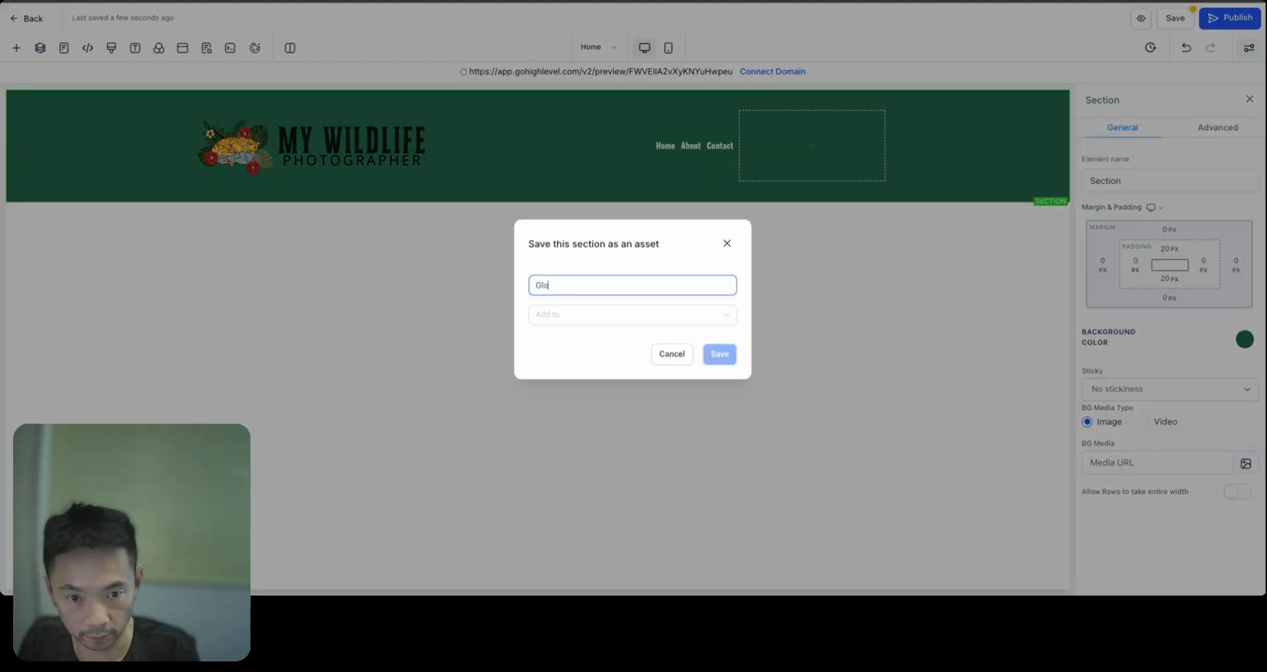
left_click(608, 322)
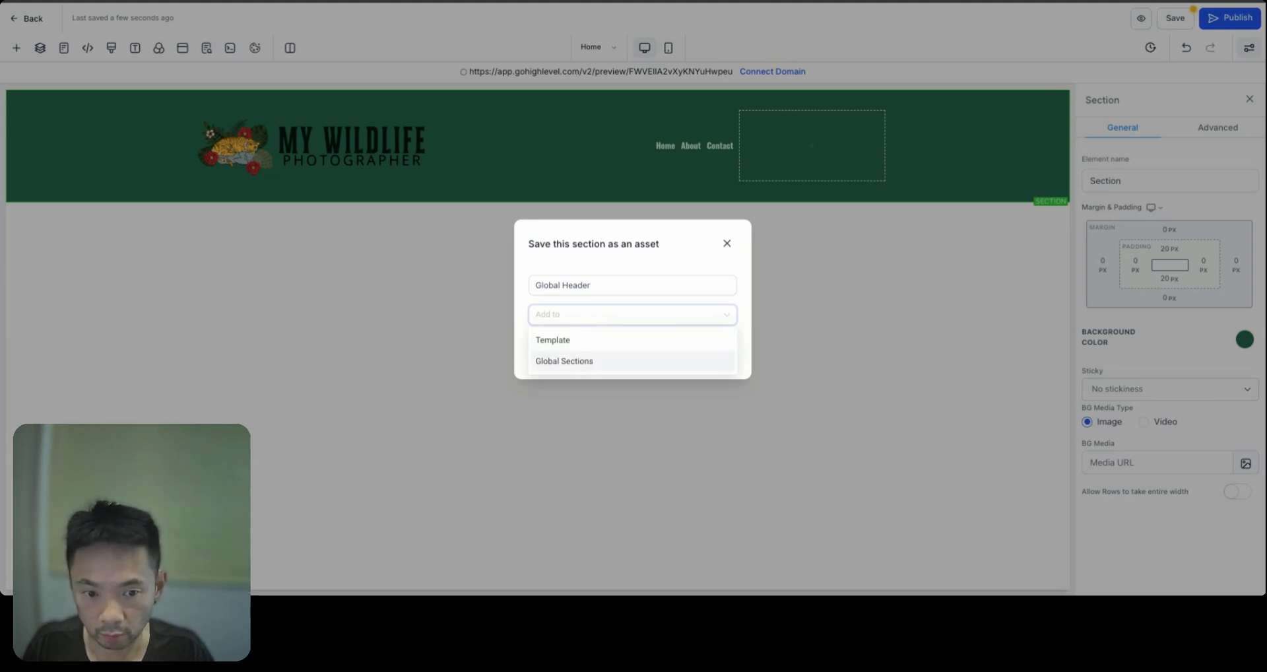
left_click(719, 361)
left_click(727, 358)
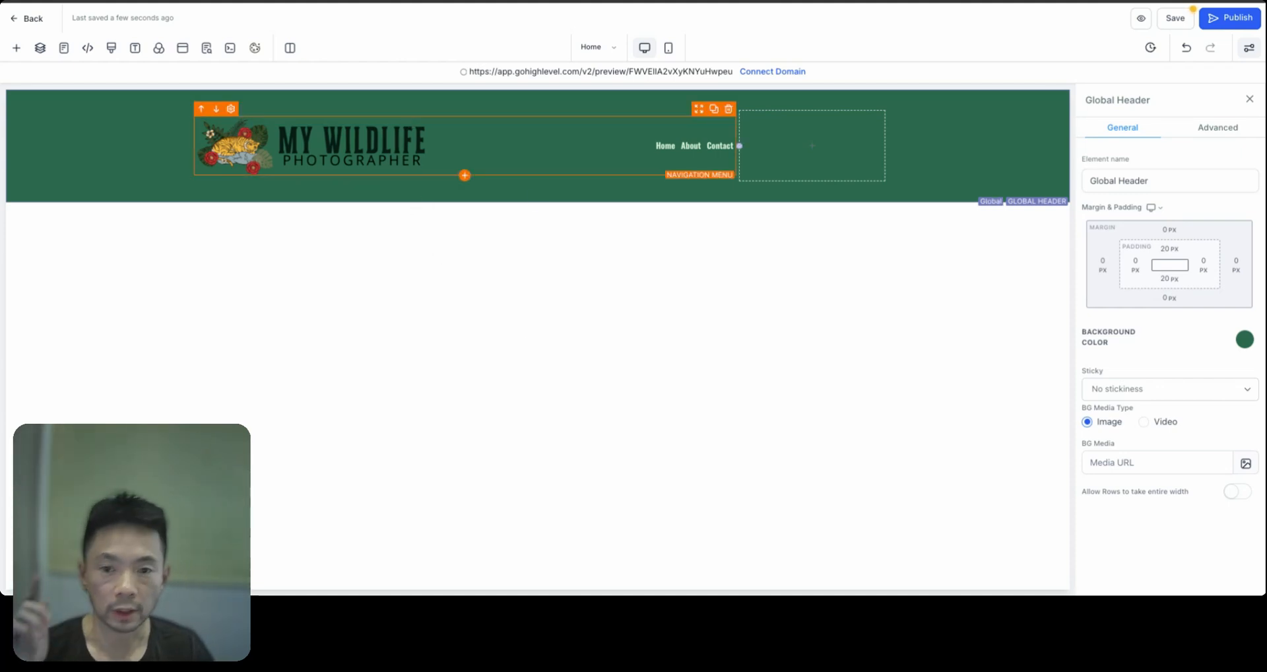
Add a button element to the empty second column of the header row.
left_click(235, 154)
mouse_move(681, 155)
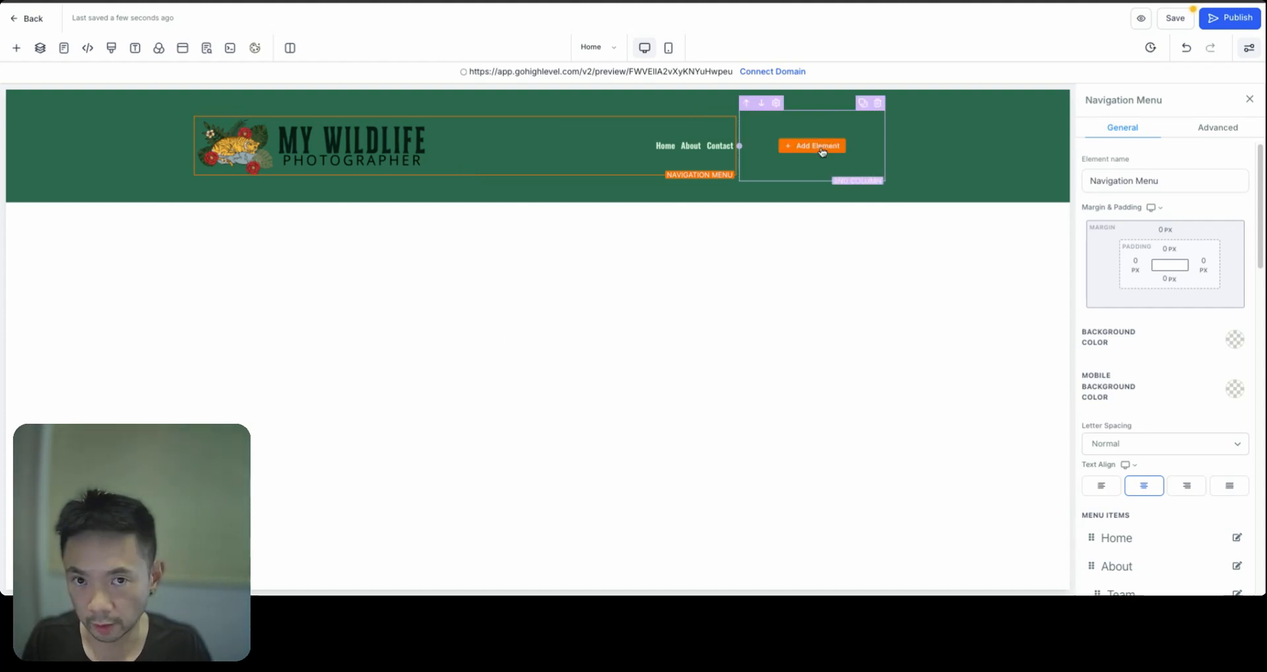
left_click(822, 152)
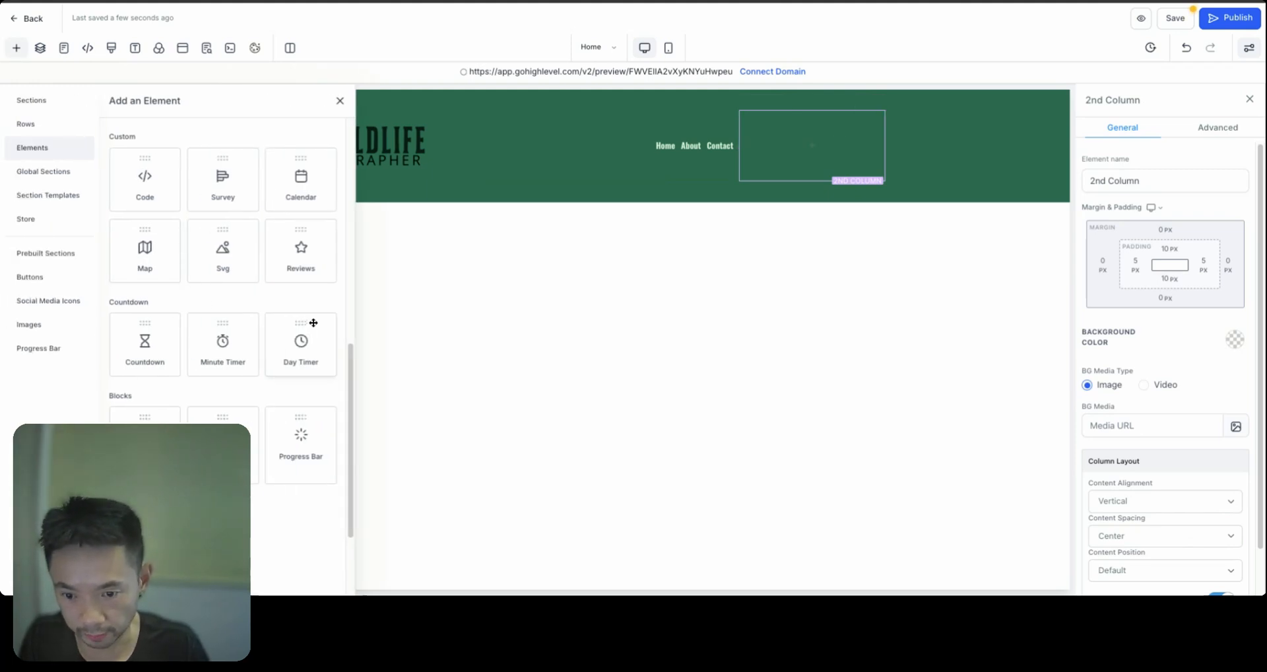
scroll(312, 320, "up", 1)
scroll(311, 320, "up", 6)
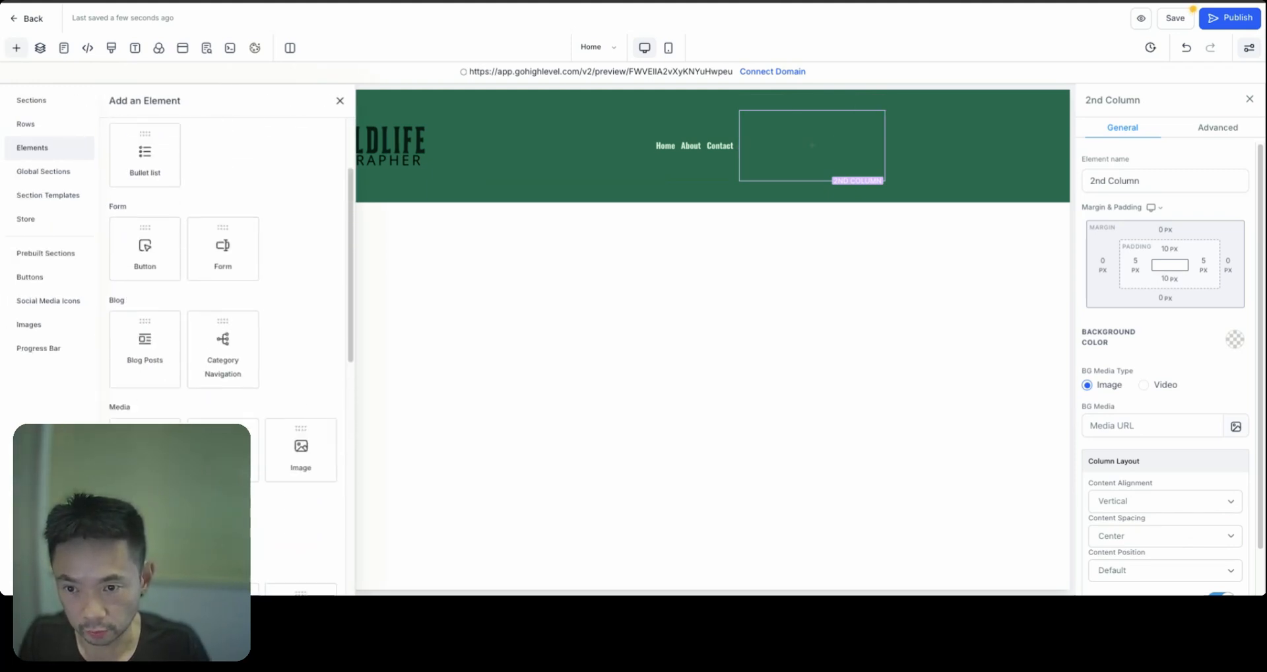
left_click(340, 101)
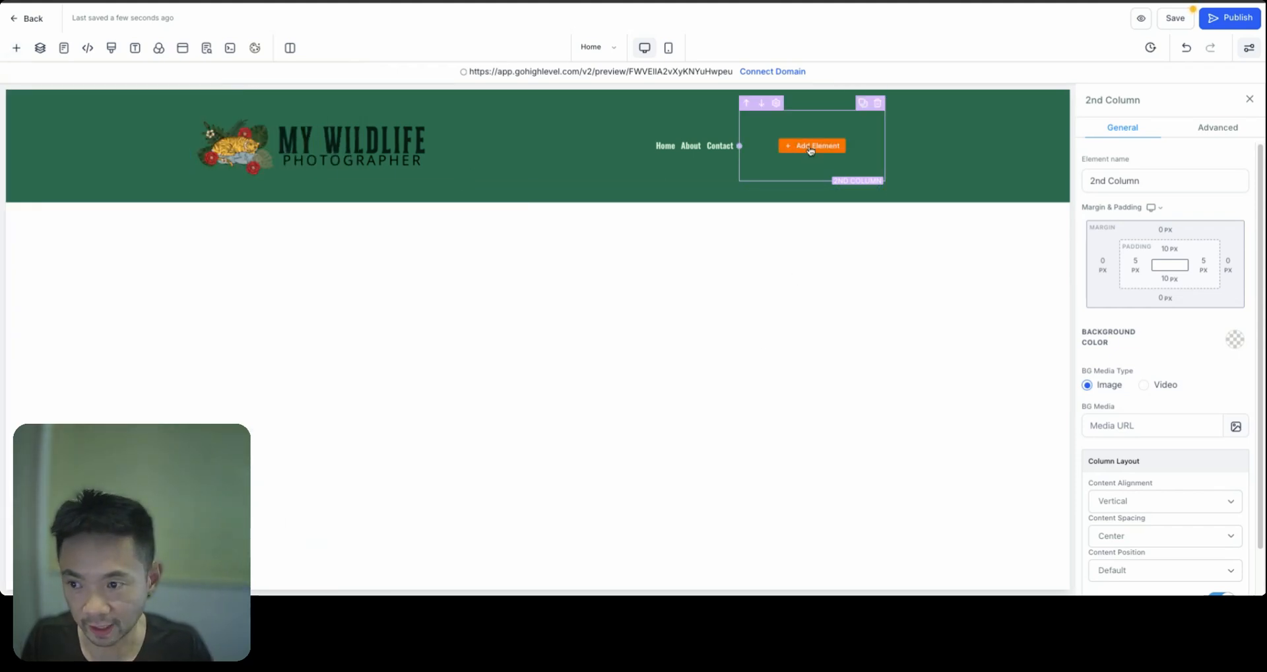
left_click(811, 152)
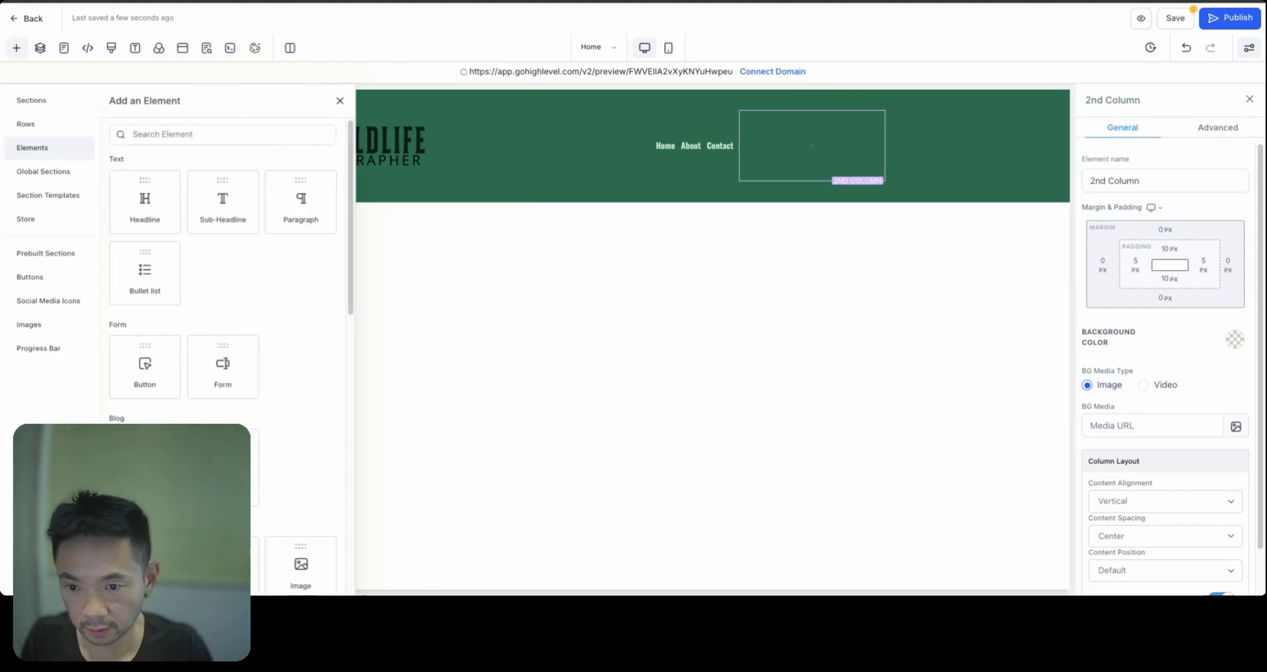
left_click(144, 365)
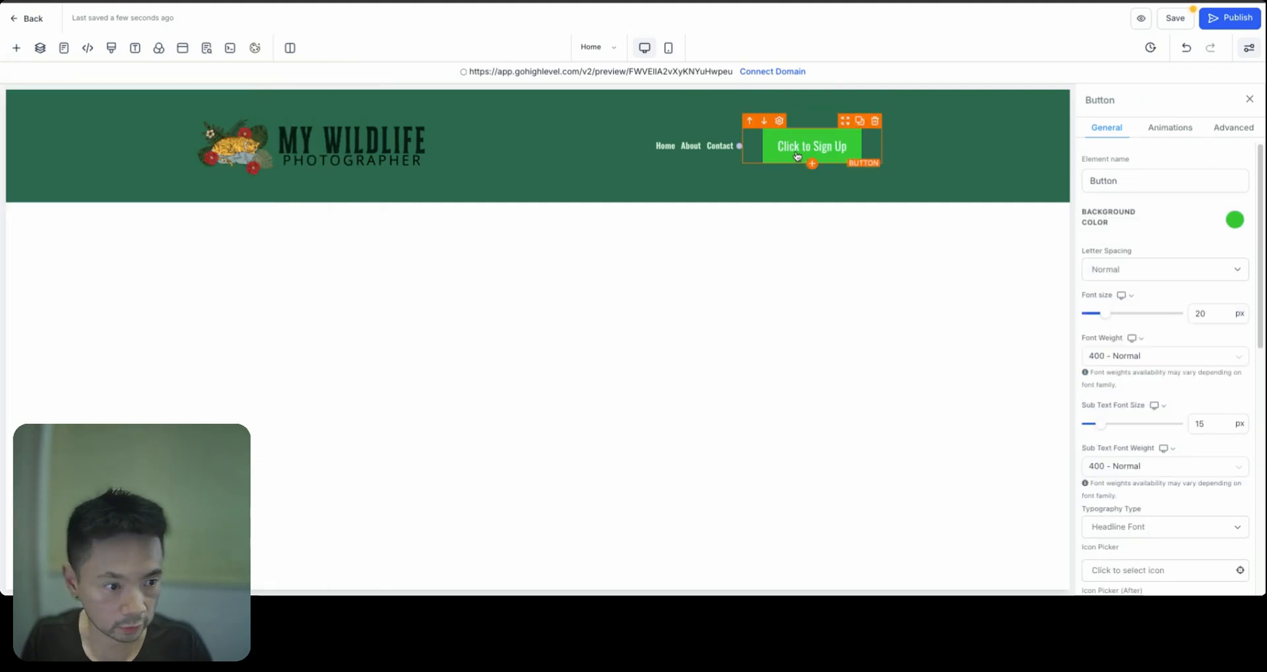
Copy the green 52B788 from the colour palette page and add #52B788 as the header button's custom background color.
double_click(1091, 214)
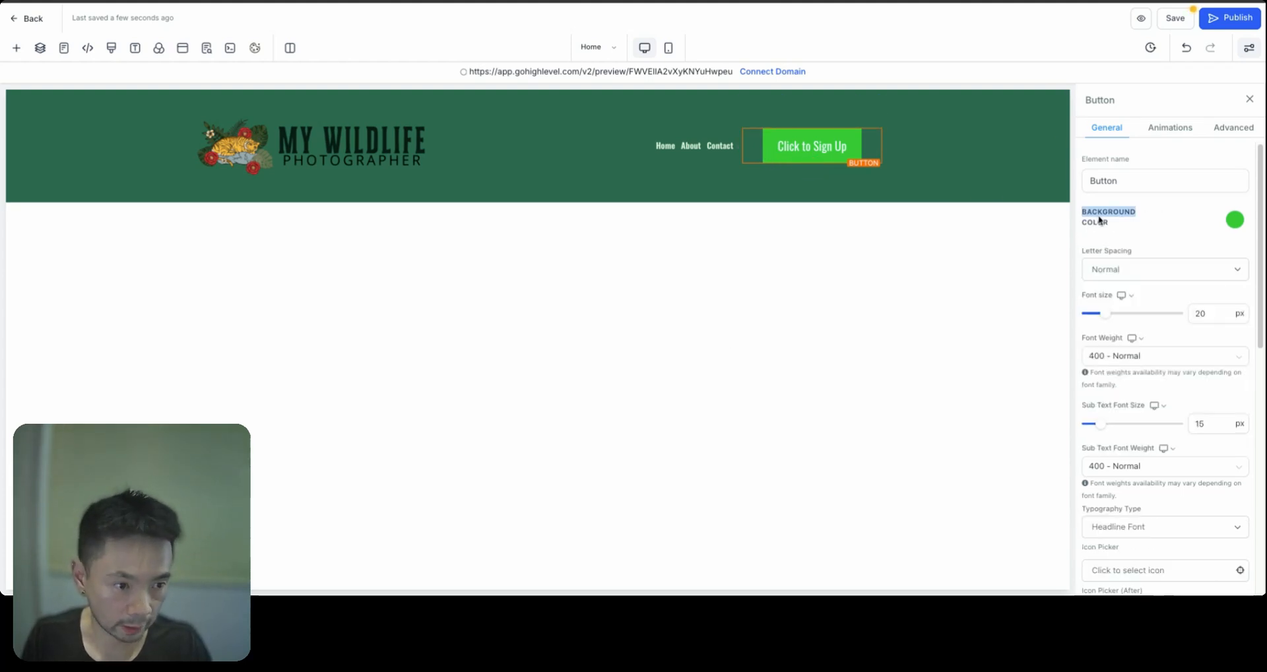
left_click(1234, 220)
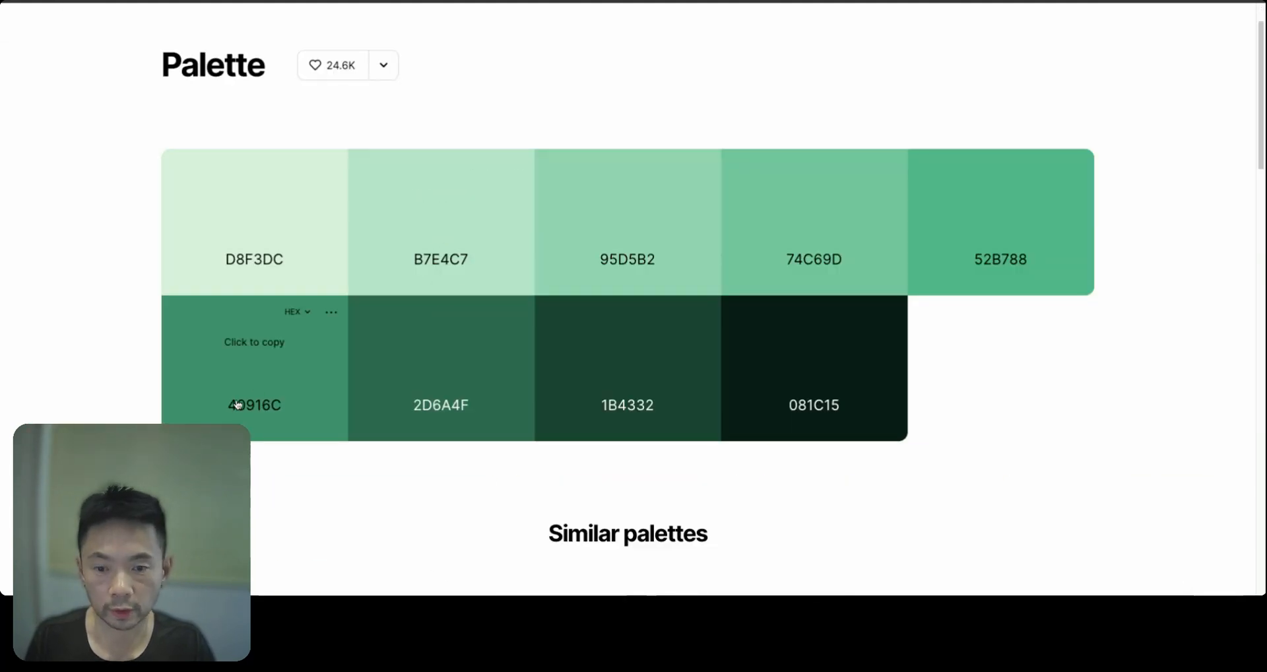
left_click(1001, 211)
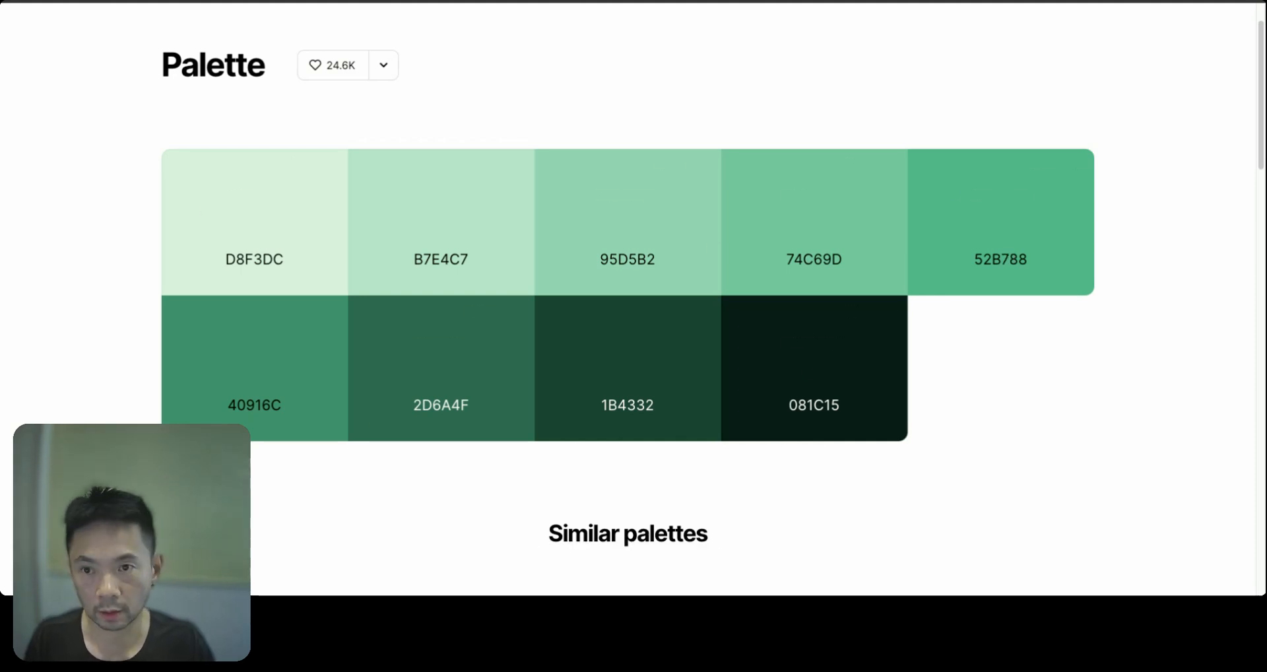
key("ctrl+Tab")
left_click(1151, 334)
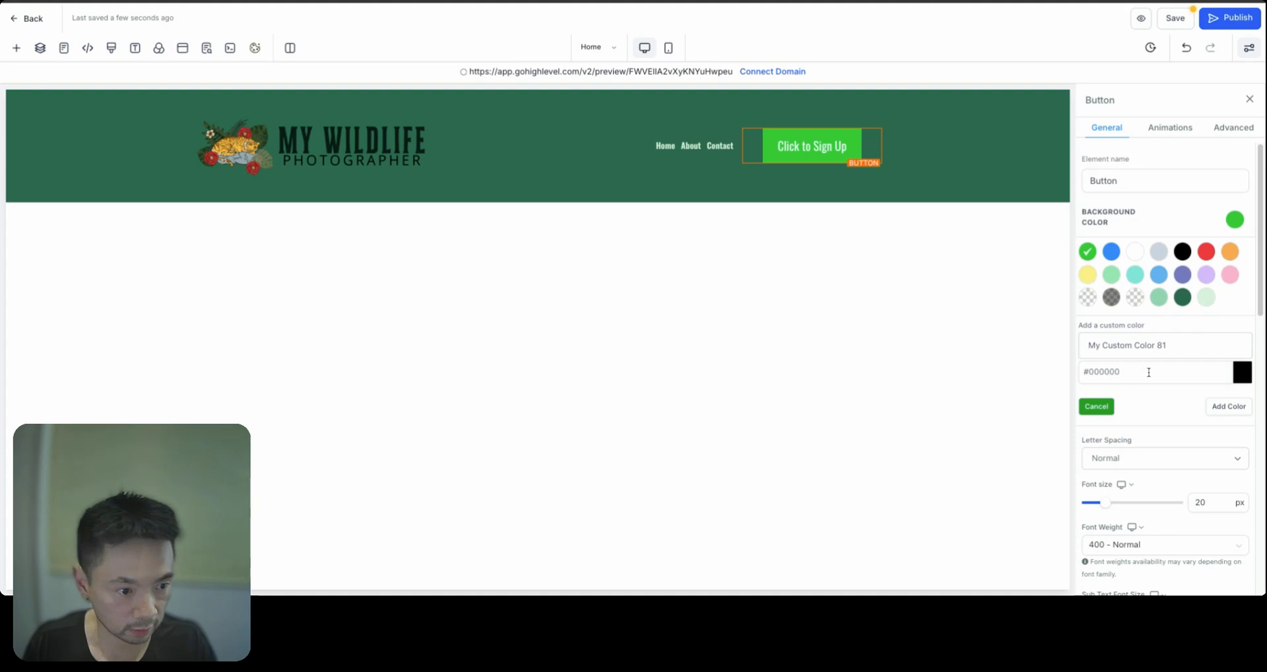
left_click(1149, 373)
key("ctrl+v")
left_click(1229, 406)
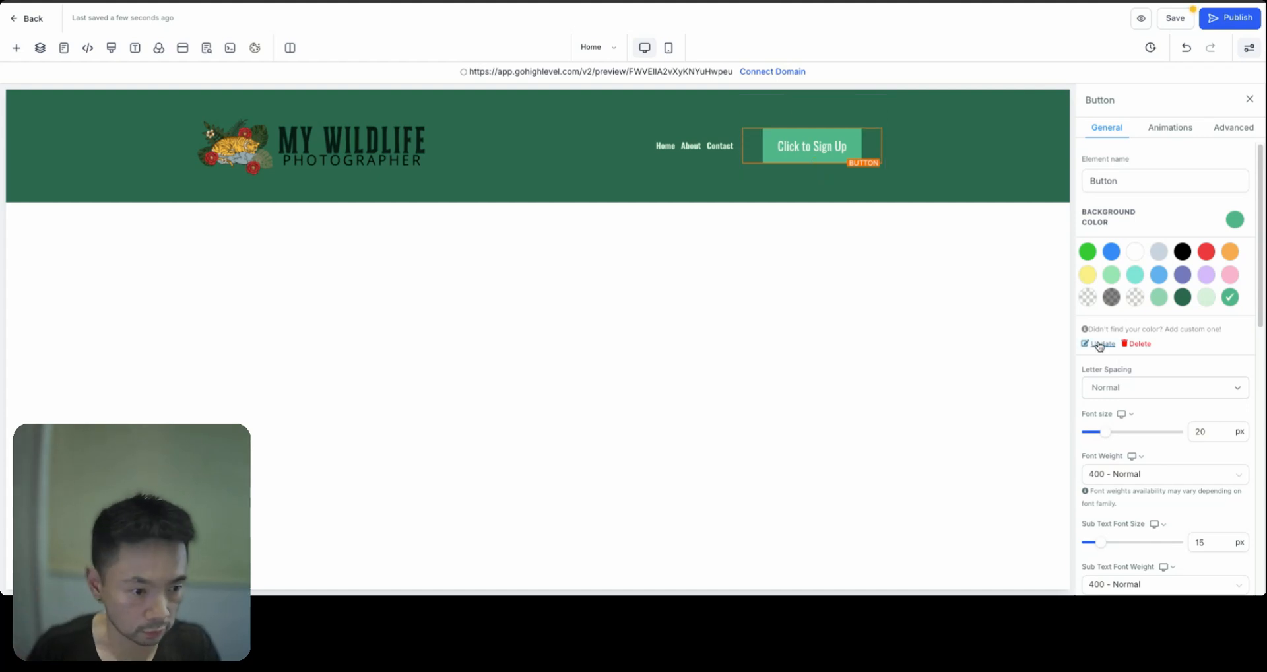
Set the header button's text color to the pale green #D8F3DC, using the saved swatch.
scroll(1153, 381, "down", 3)
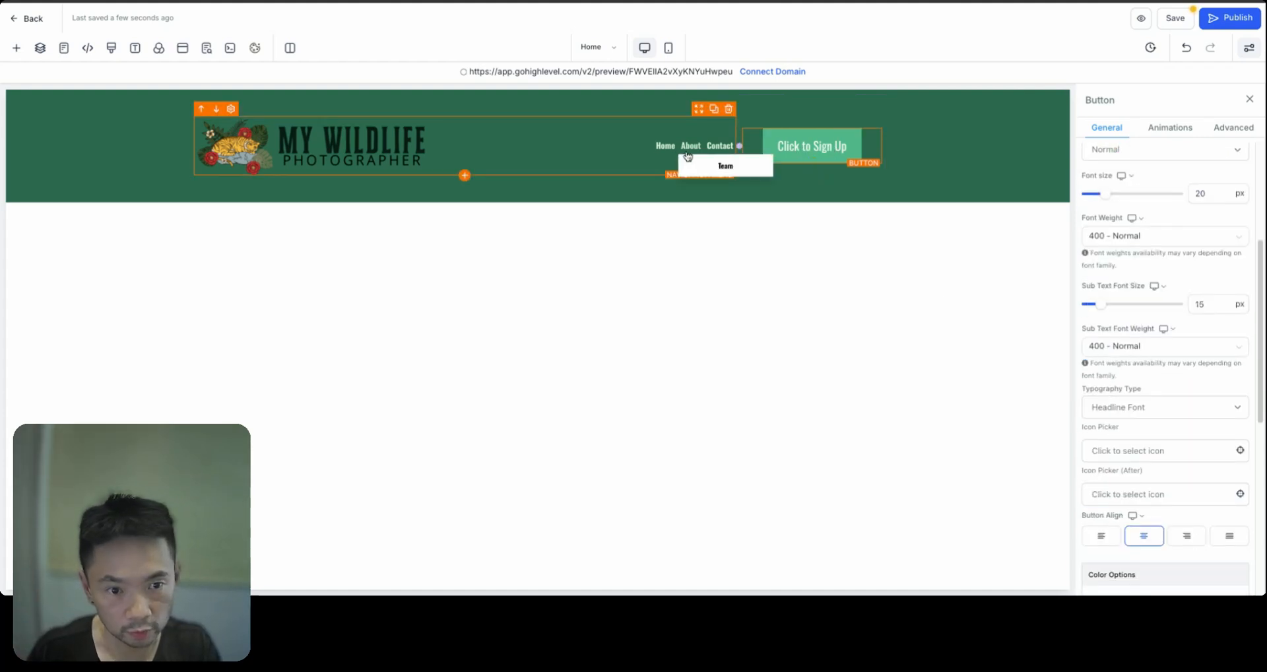
scroll(1192, 430, "down", 3)
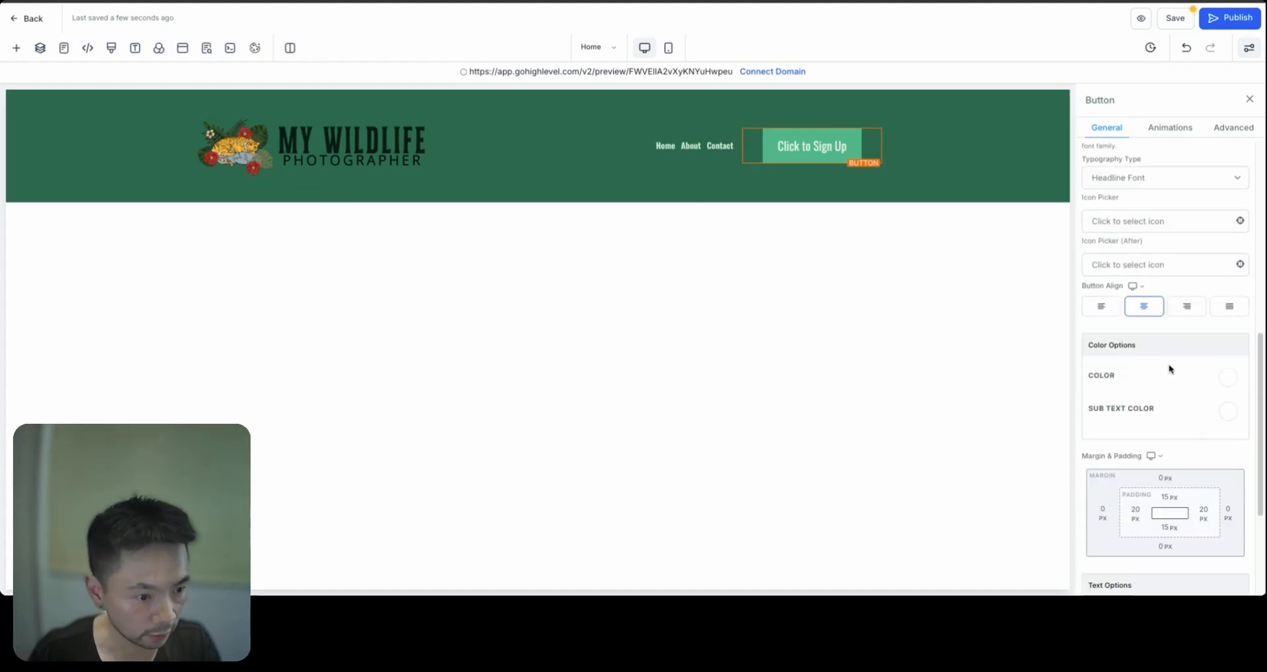
scroll(1227, 384, "down", 2)
left_click(1228, 222)
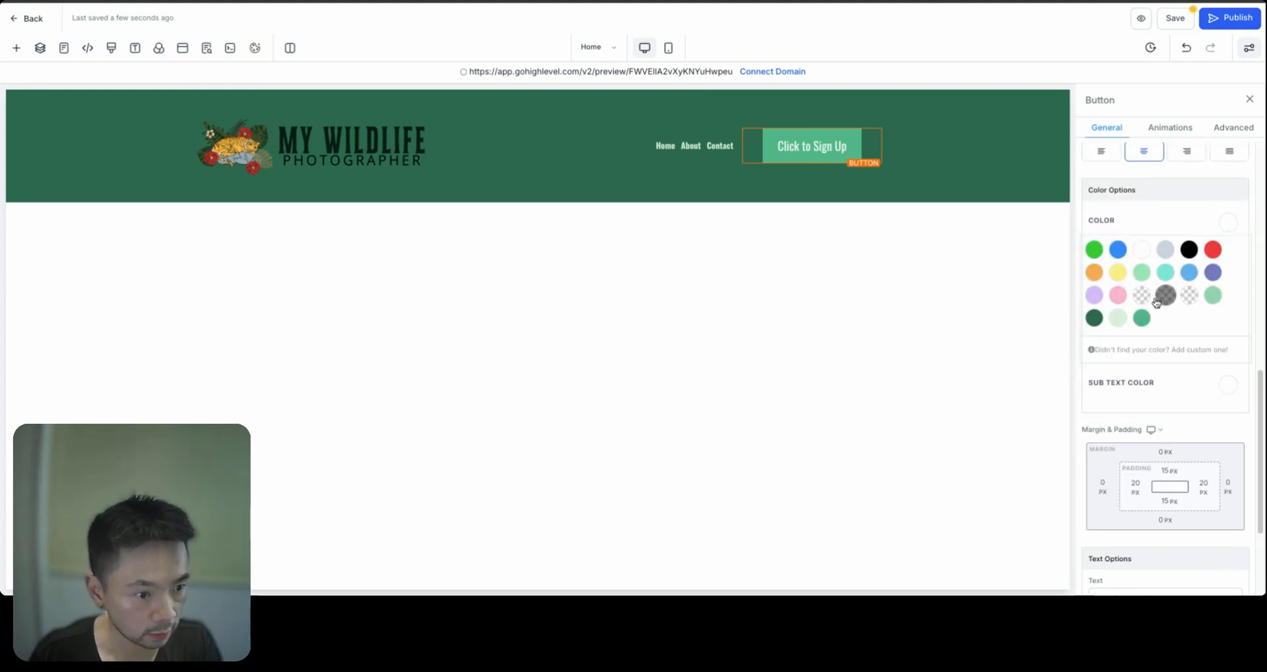
left_click(1118, 319)
left_click(1213, 295)
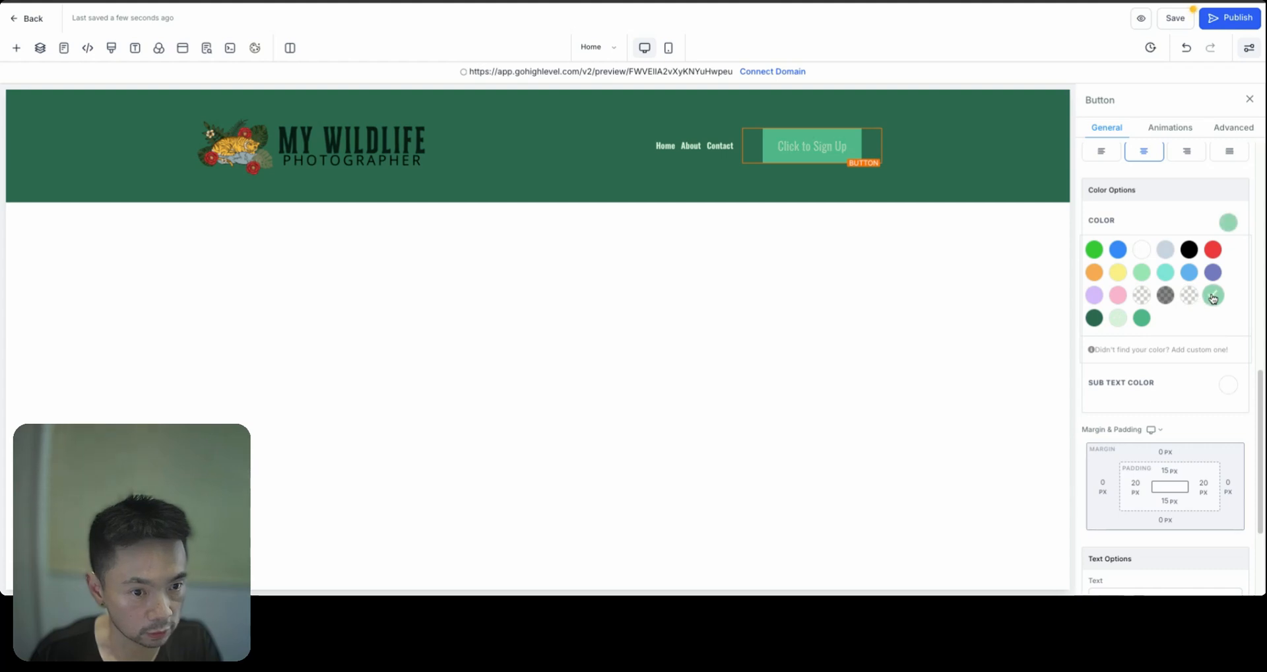
left_click(1117, 320)
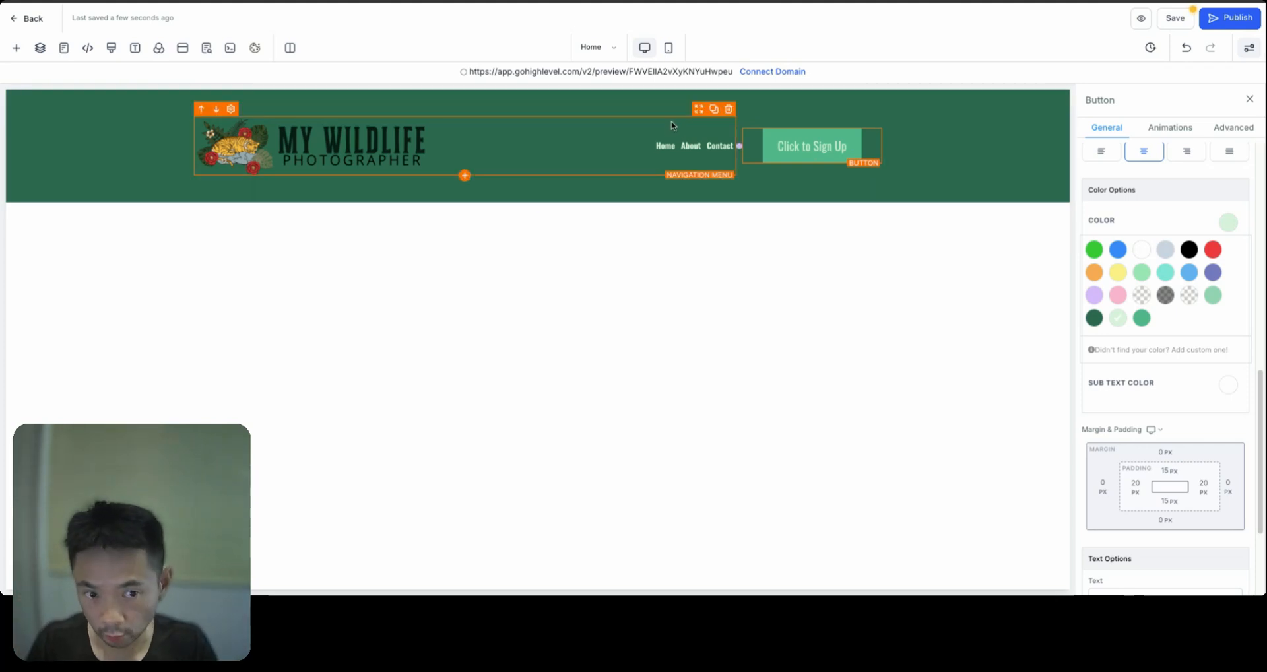
mouse_move(693, 152)
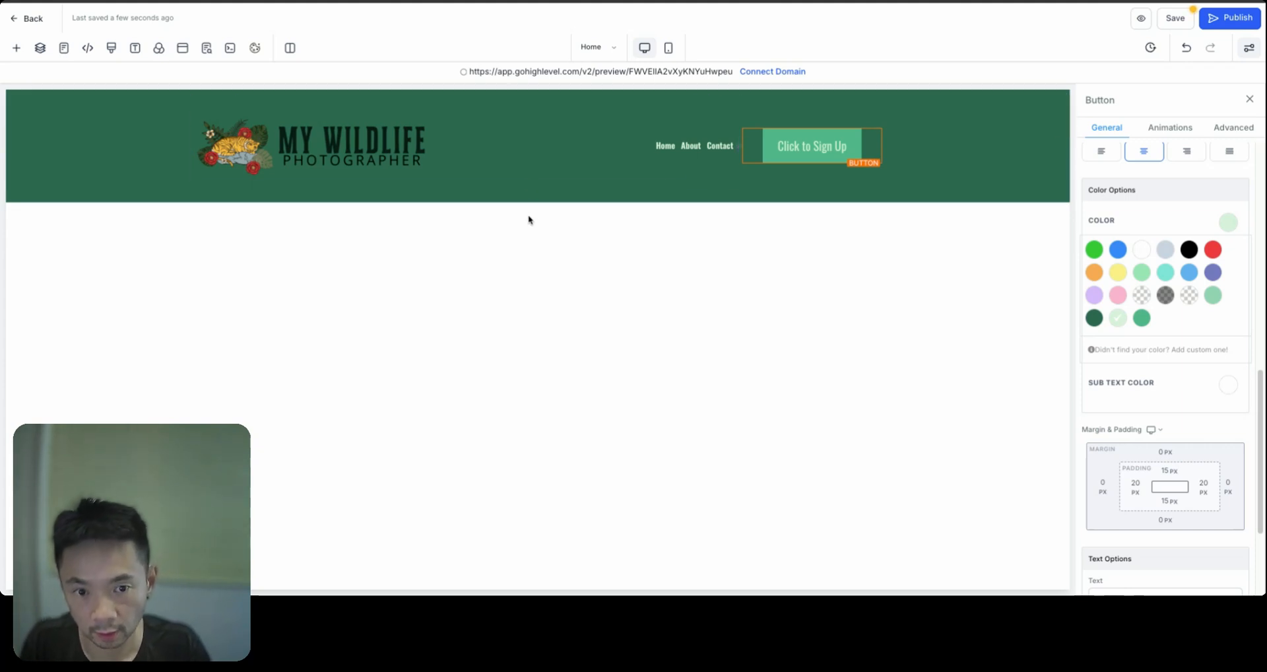
left_click(16, 48)
left_click(32, 102)
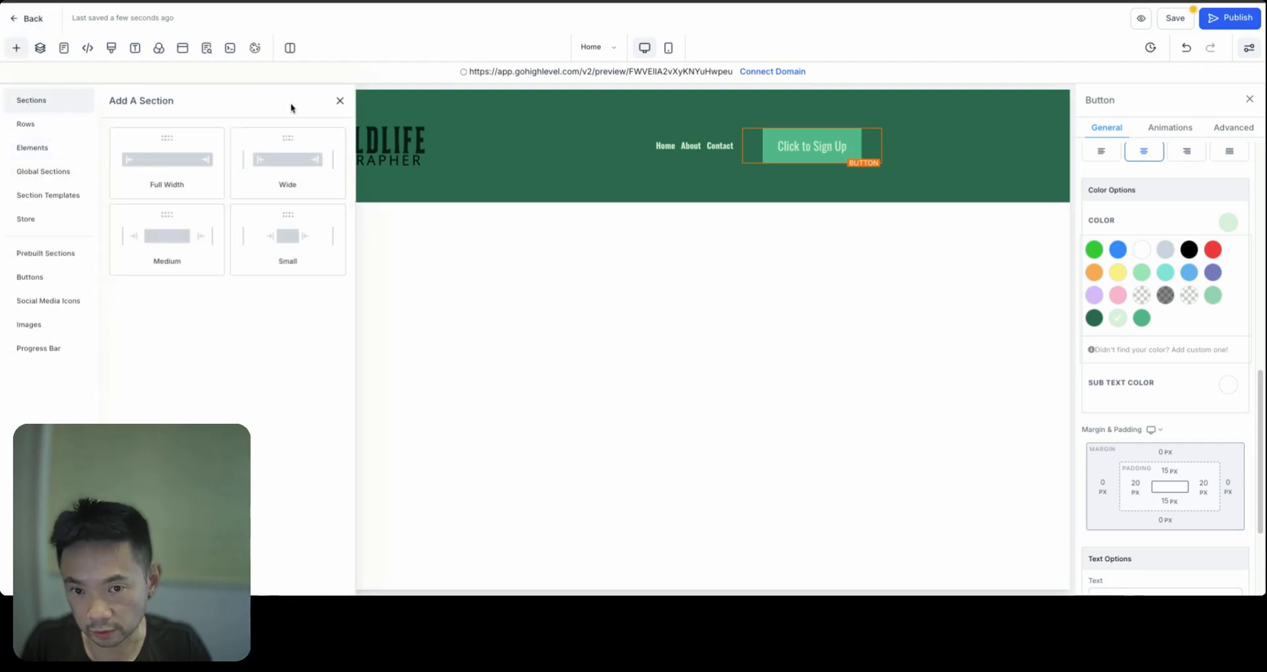
left_click_drag(165, 140, 561, 221)
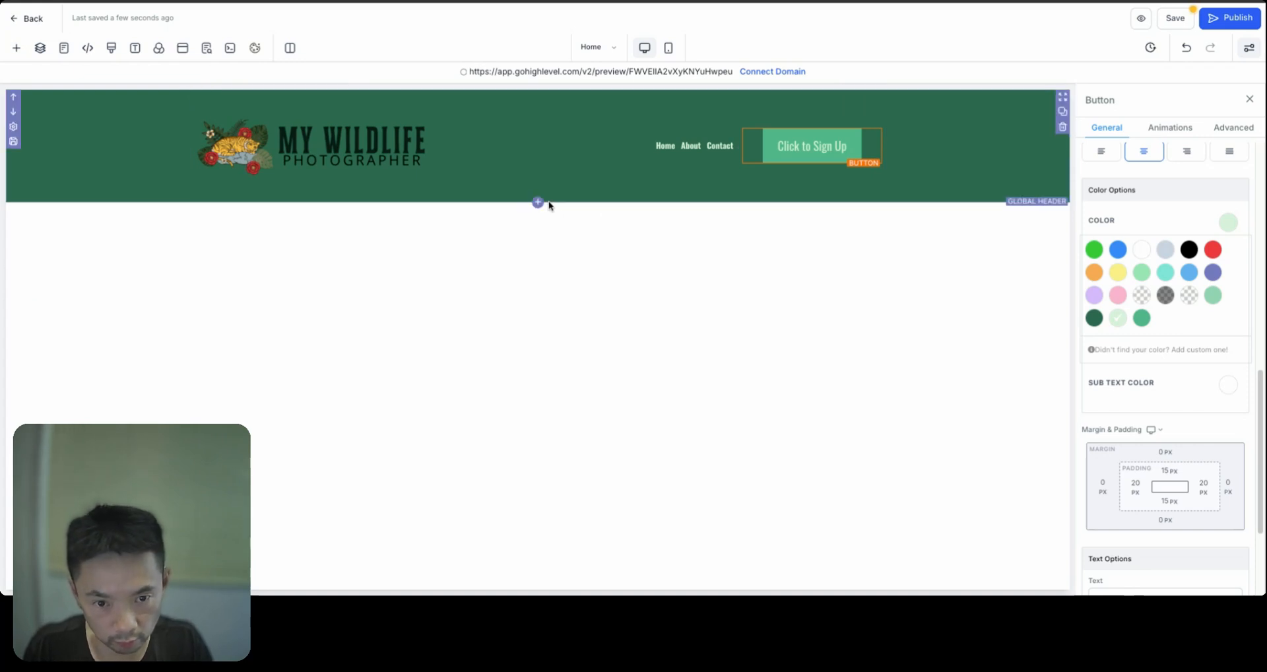
Add a full-width section directly below the global header and place a one-column row in it.
mouse_move(538, 205)
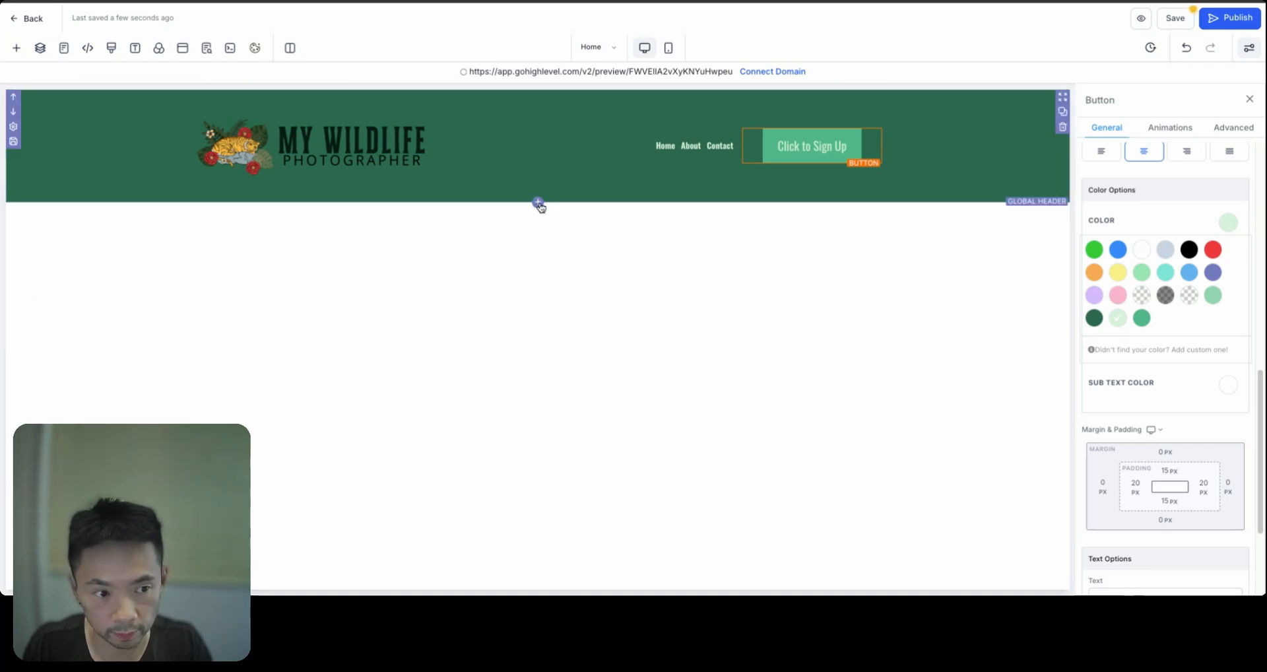
left_click(538, 204)
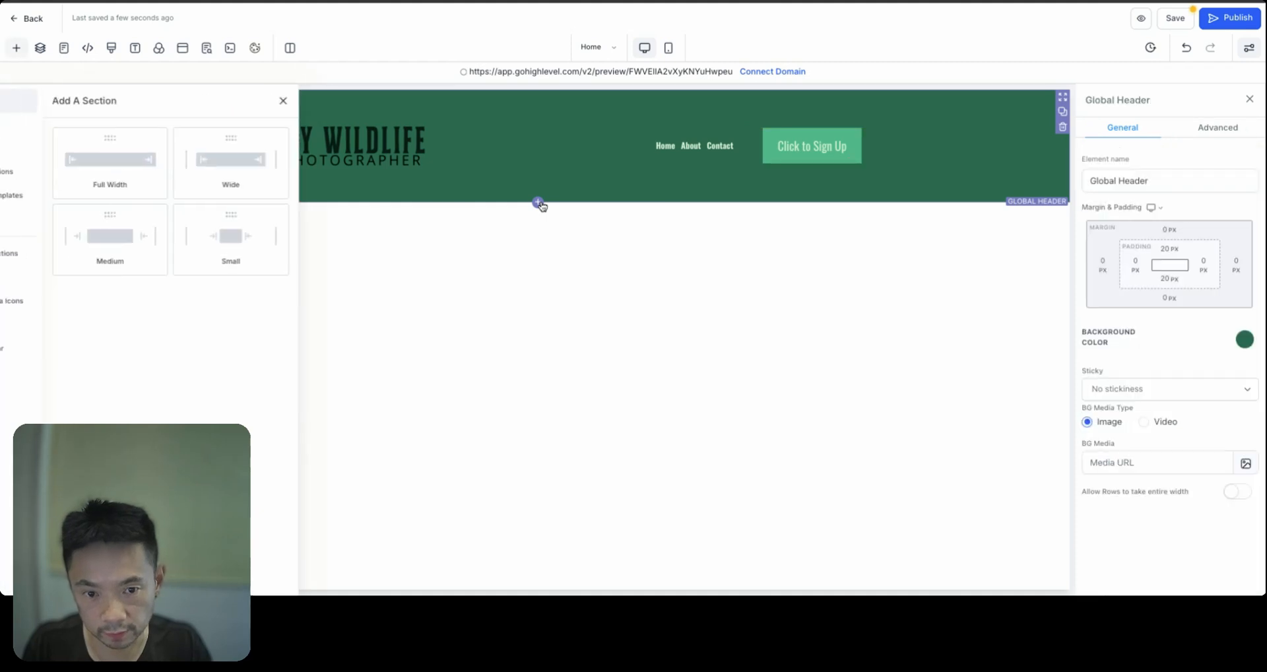
left_click(151, 155)
mouse_move(555, 233)
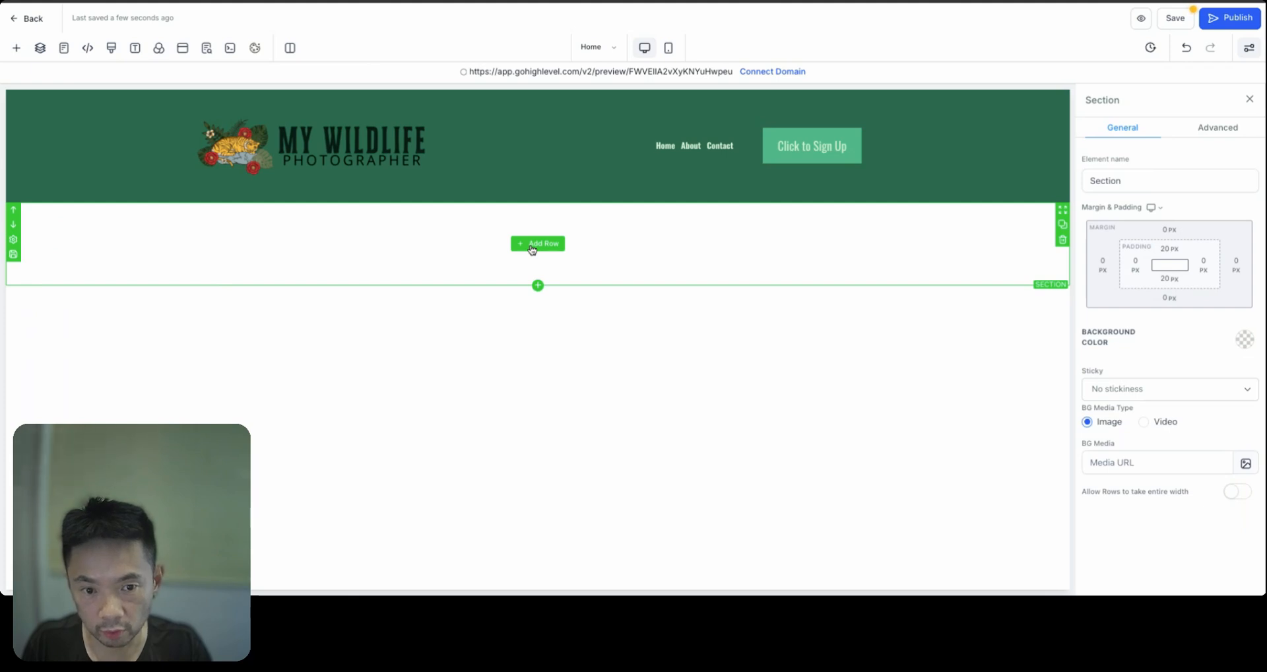
left_click(532, 244)
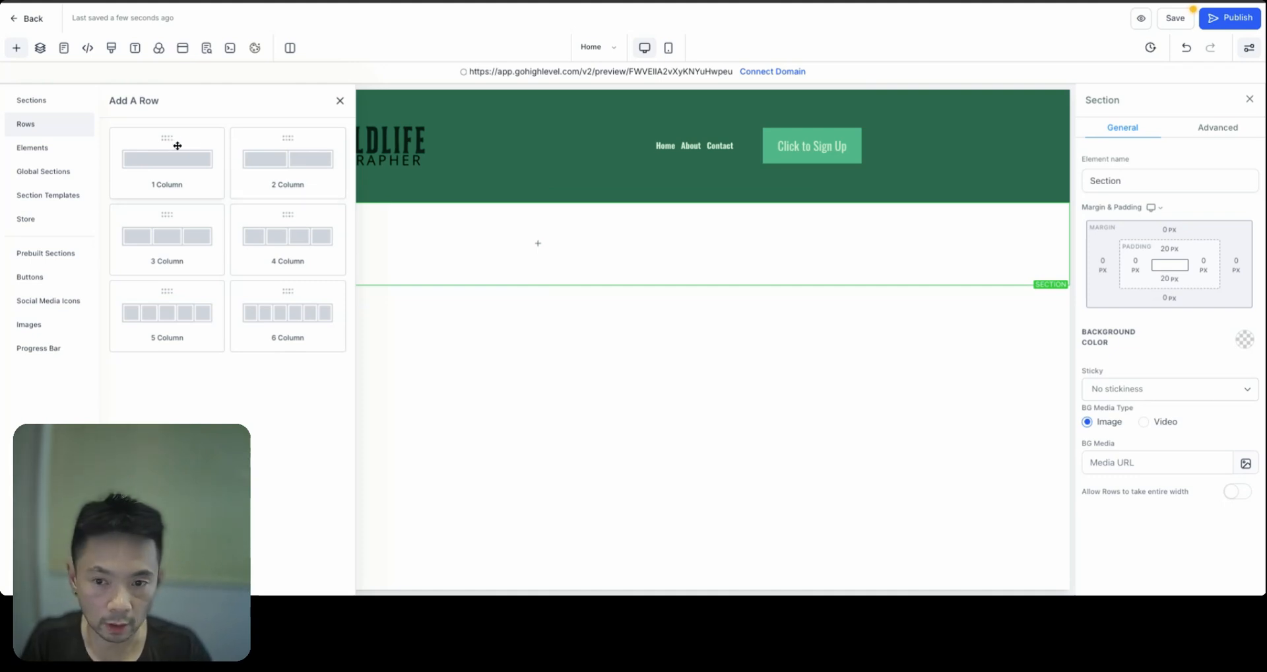
left_click_drag(176, 141, 538, 247)
Add a two-line headline to the new row reading "Explore. Shoot. Win:" and "Malaysia Wildlife Photography Contest Awaits You!".
left_click(554, 259)
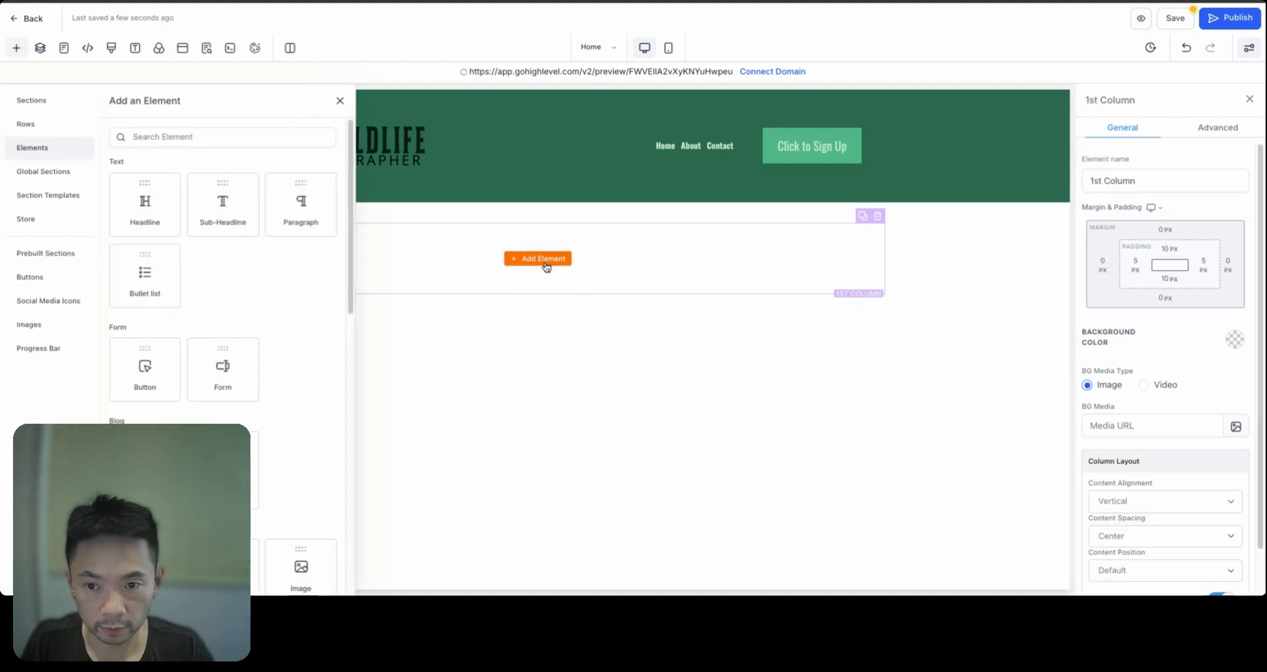
left_click(144, 201)
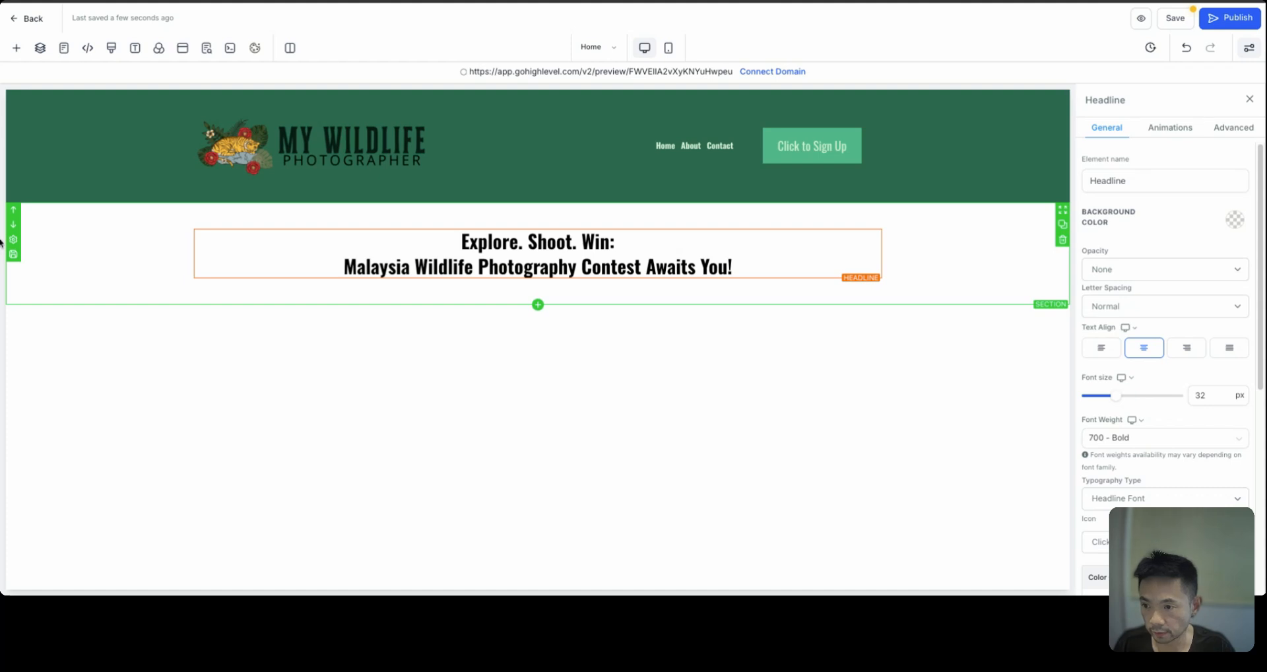
Add a sub-headline below the headline reading "Capture the essence of Malaysia's natural beauty and stand a chance to be crowned the winner.".
left_click(539, 280)
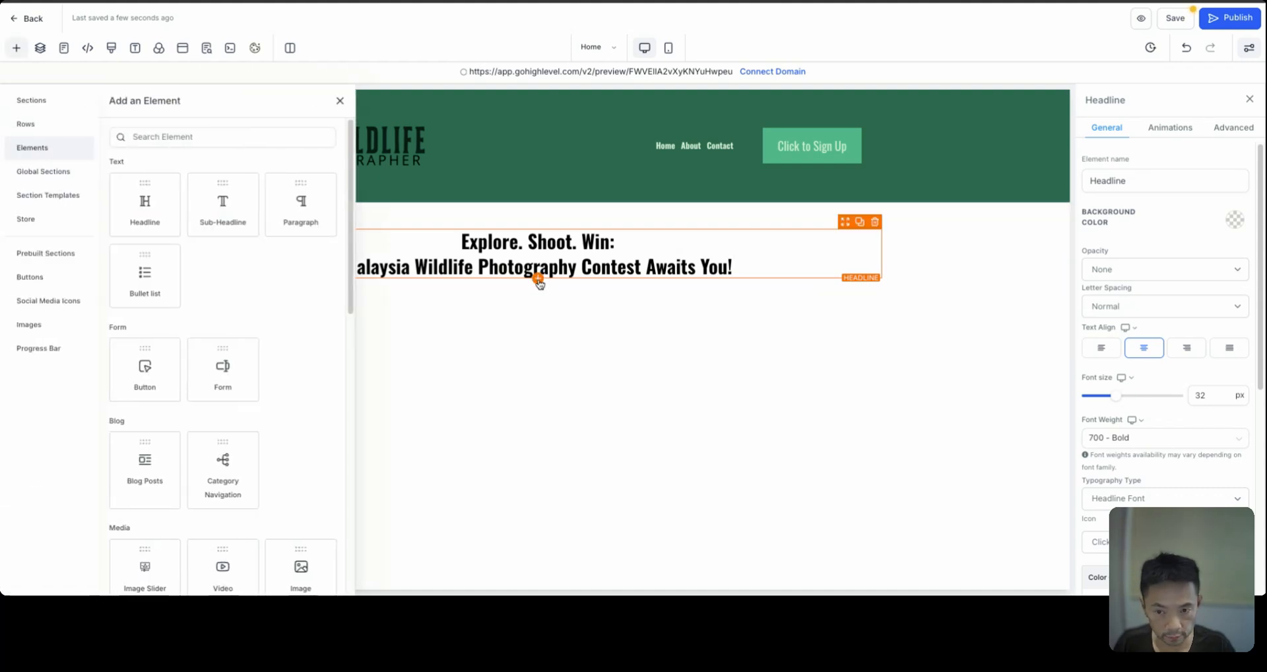
left_click(229, 209)
left_click_drag(465, 287, 610, 289)
key("ctrl+v")
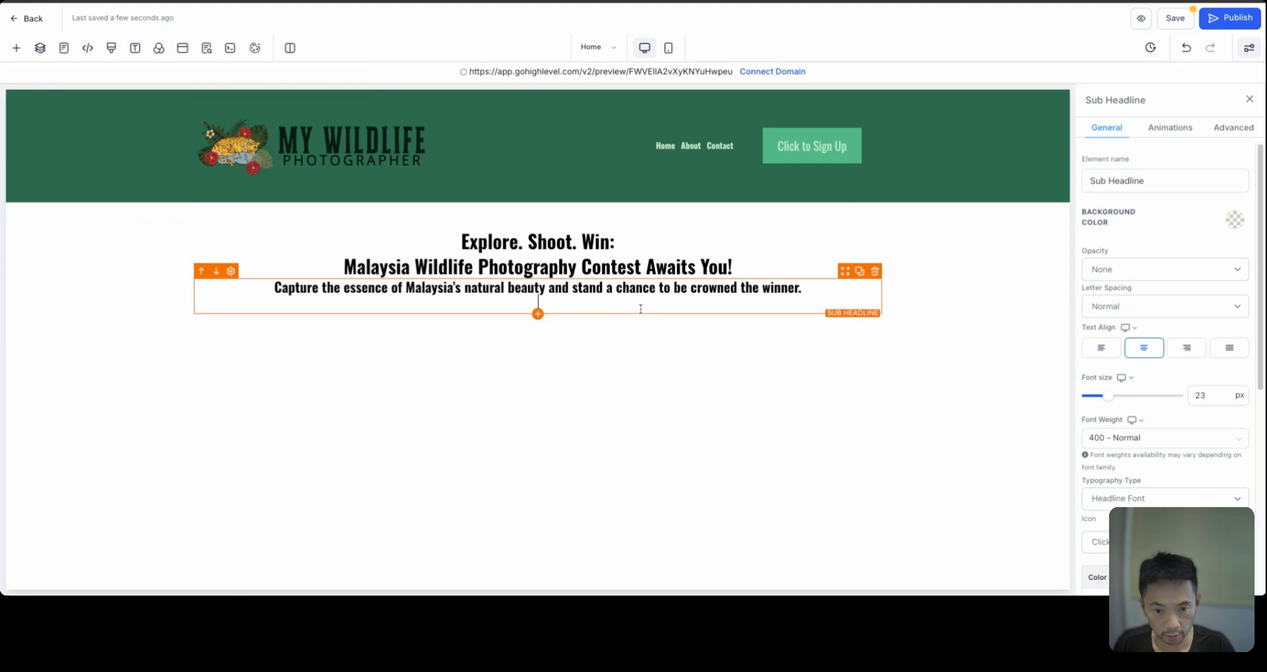
key("BackSpace")
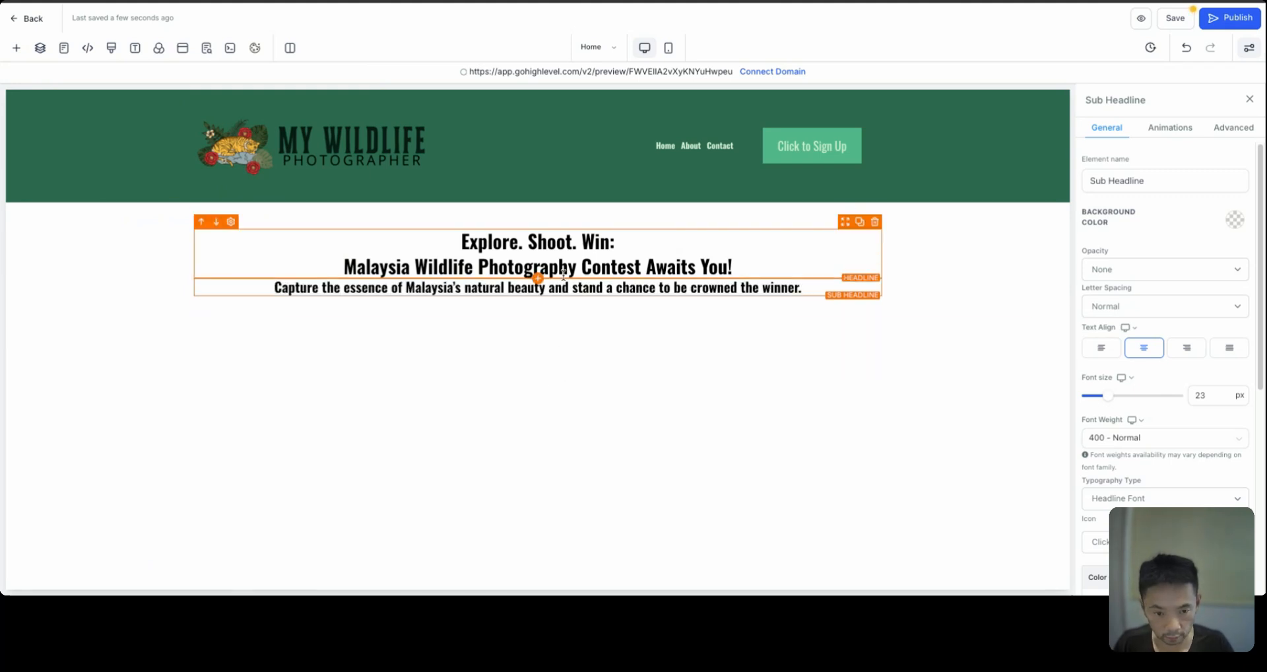
left_click(540, 300)
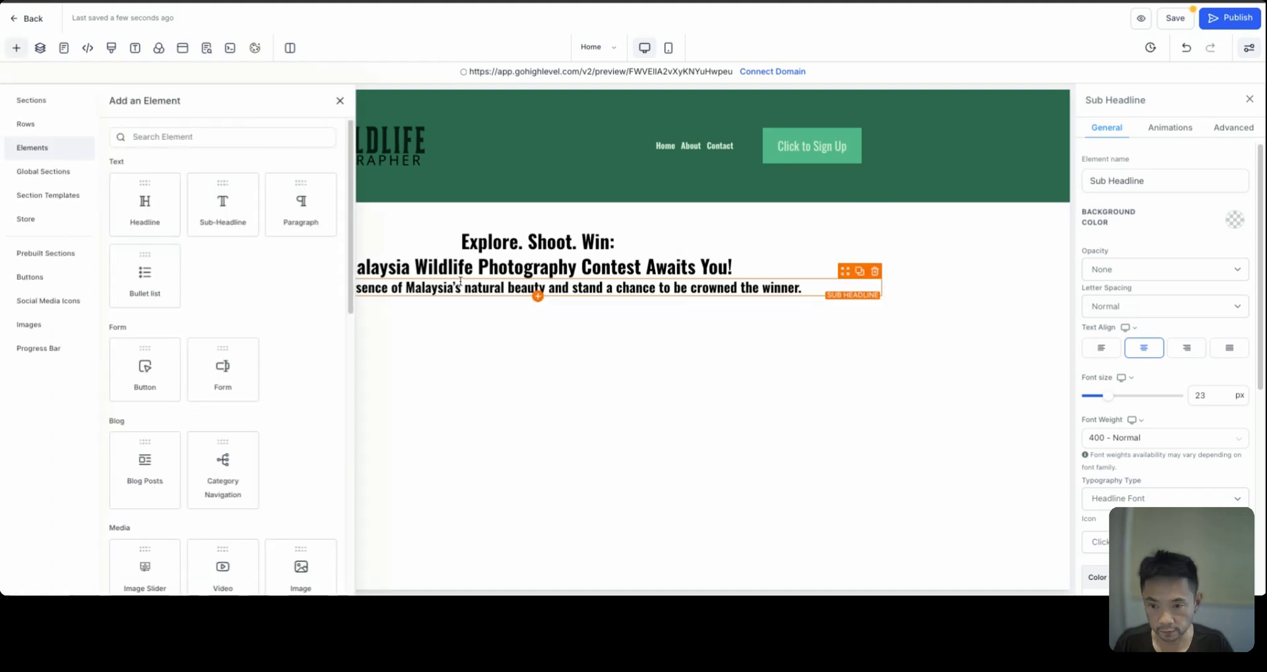
left_click(141, 366)
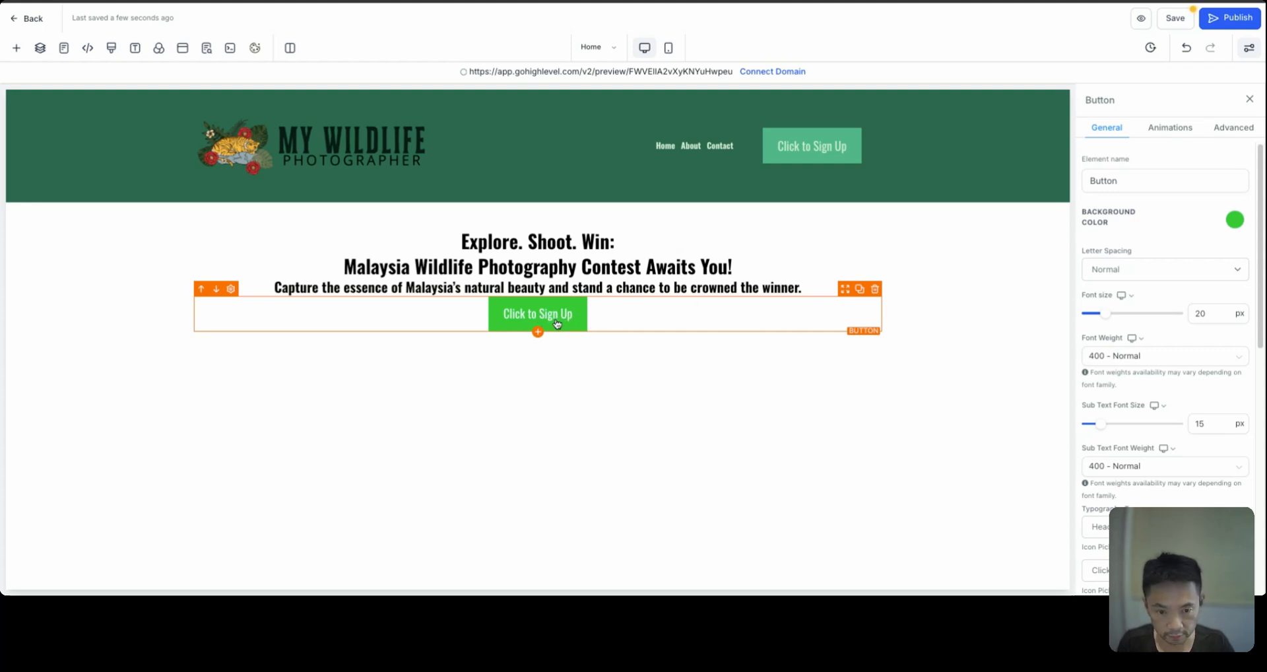
left_click(876, 291)
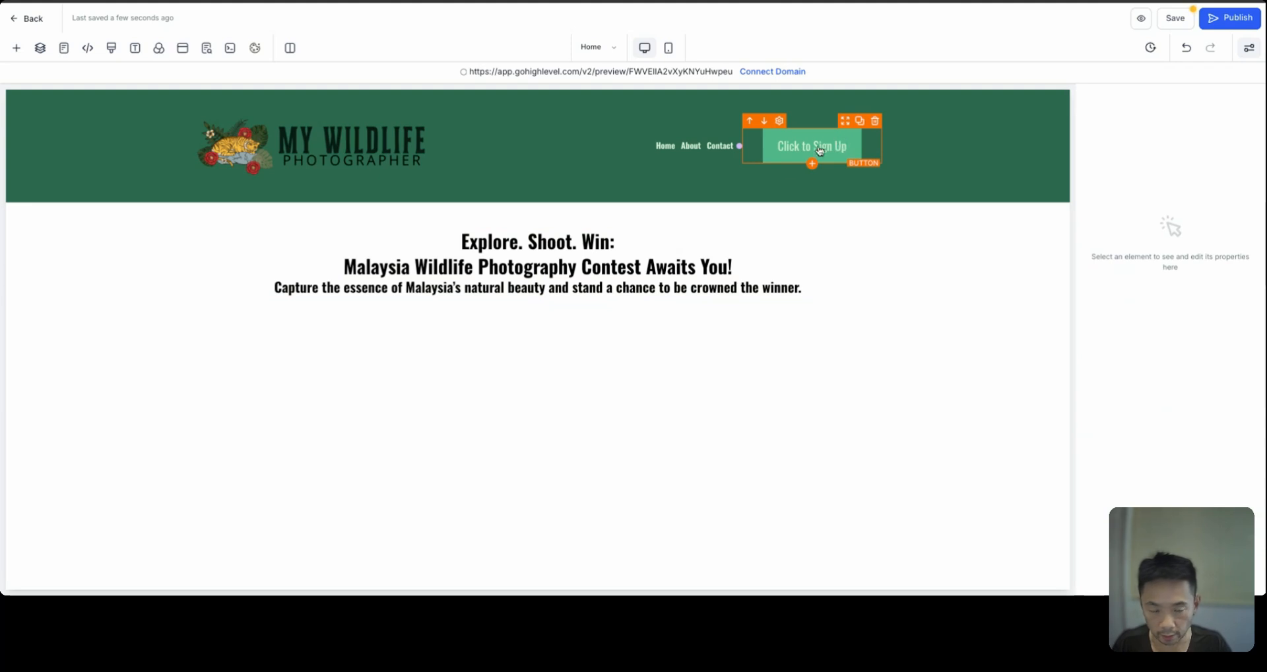
Duplicate the header's sign-up button and move the copy below the sub-headline in the new section.
left_click(860, 123)
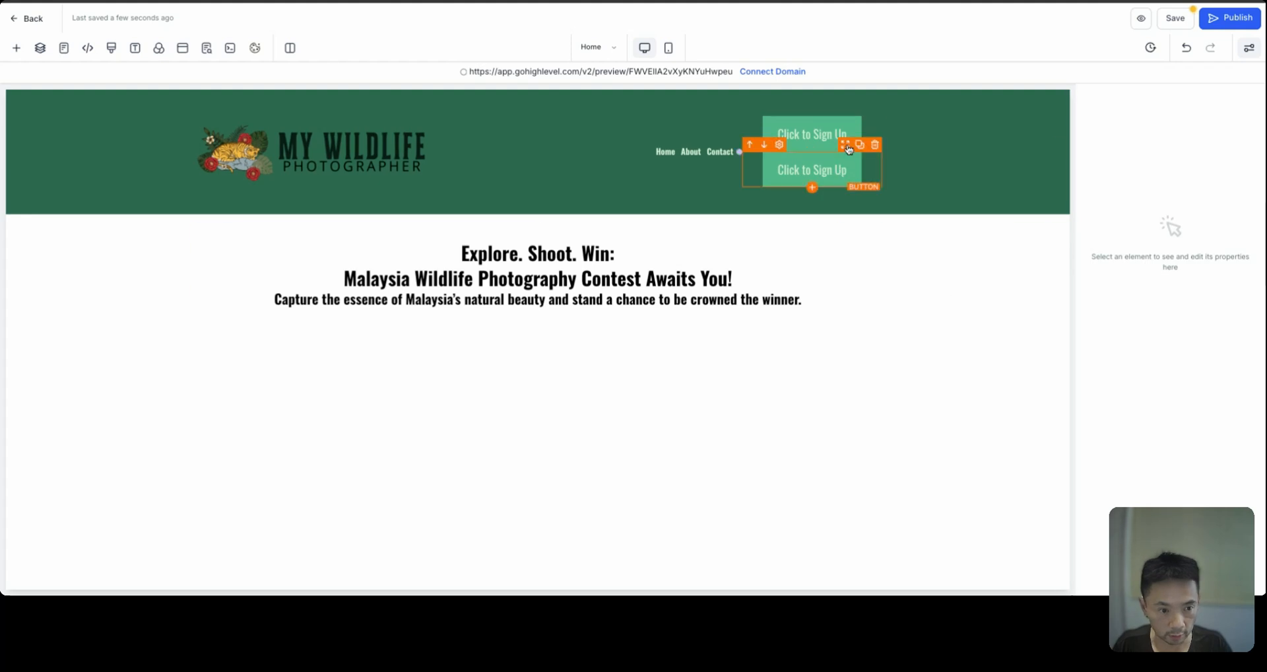
left_click_drag(848, 151, 536, 316)
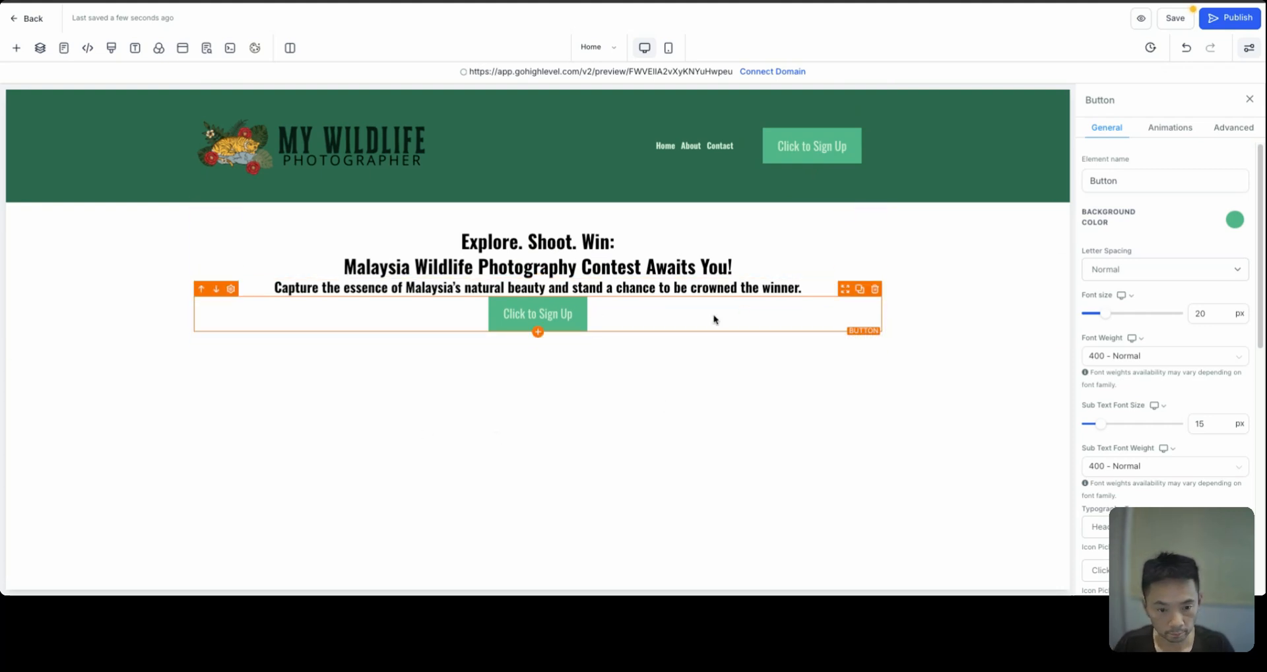
Try #52B788 from the colour palette page as the new section's background color, and replace it with the saved light green #95D5B2.
left_click(95, 256)
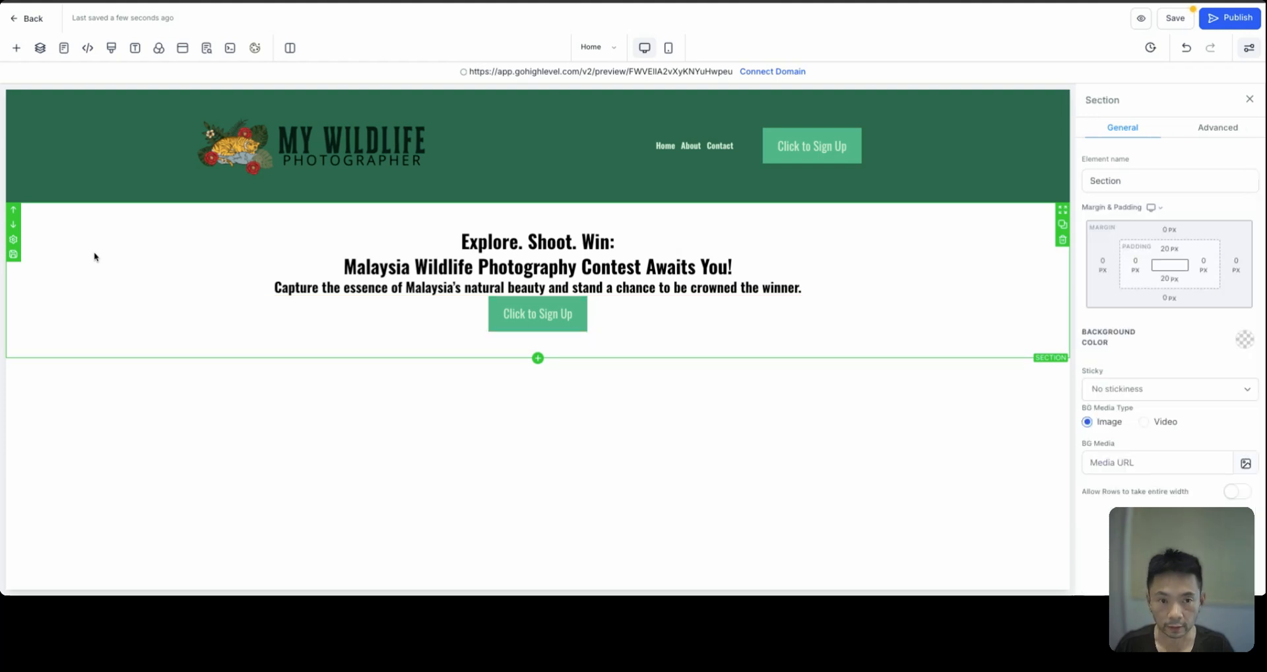
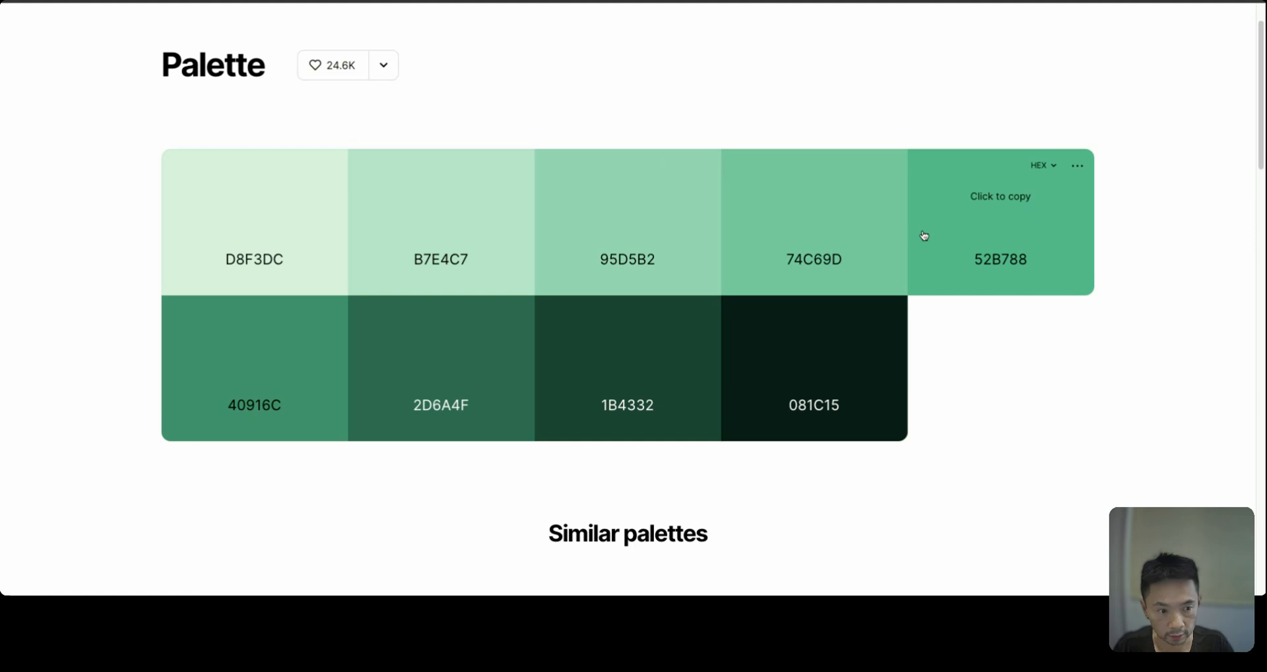
left_click(1008, 263)
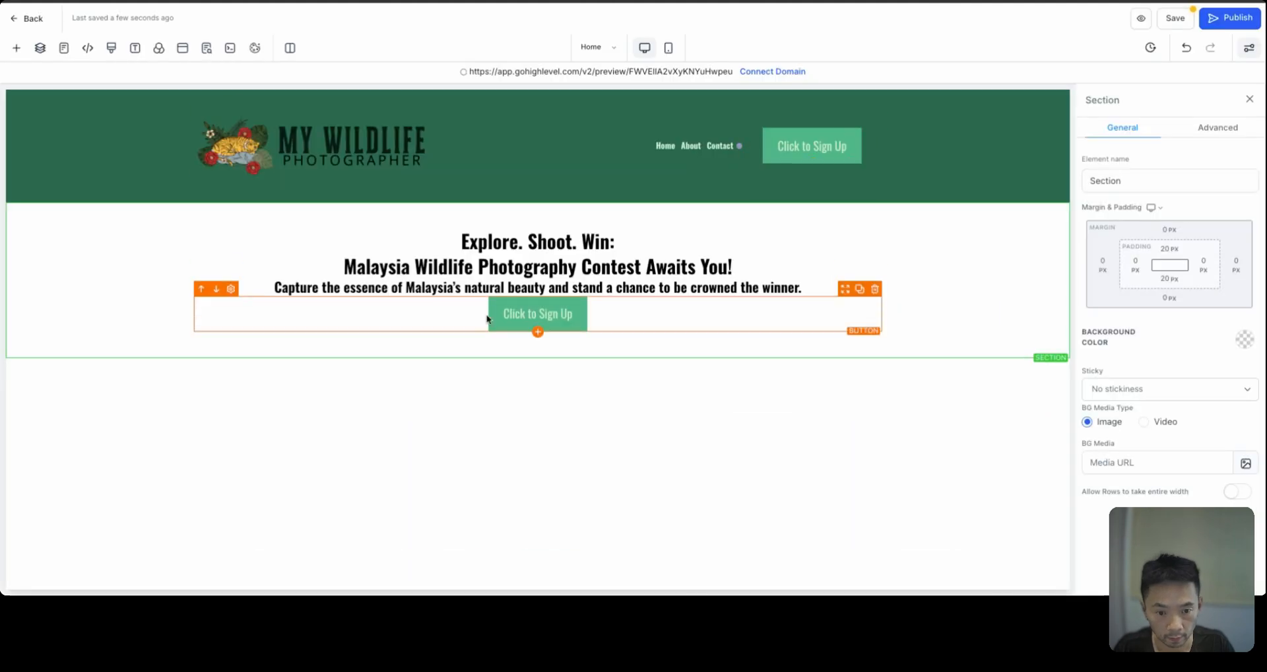
left_click(1235, 339)
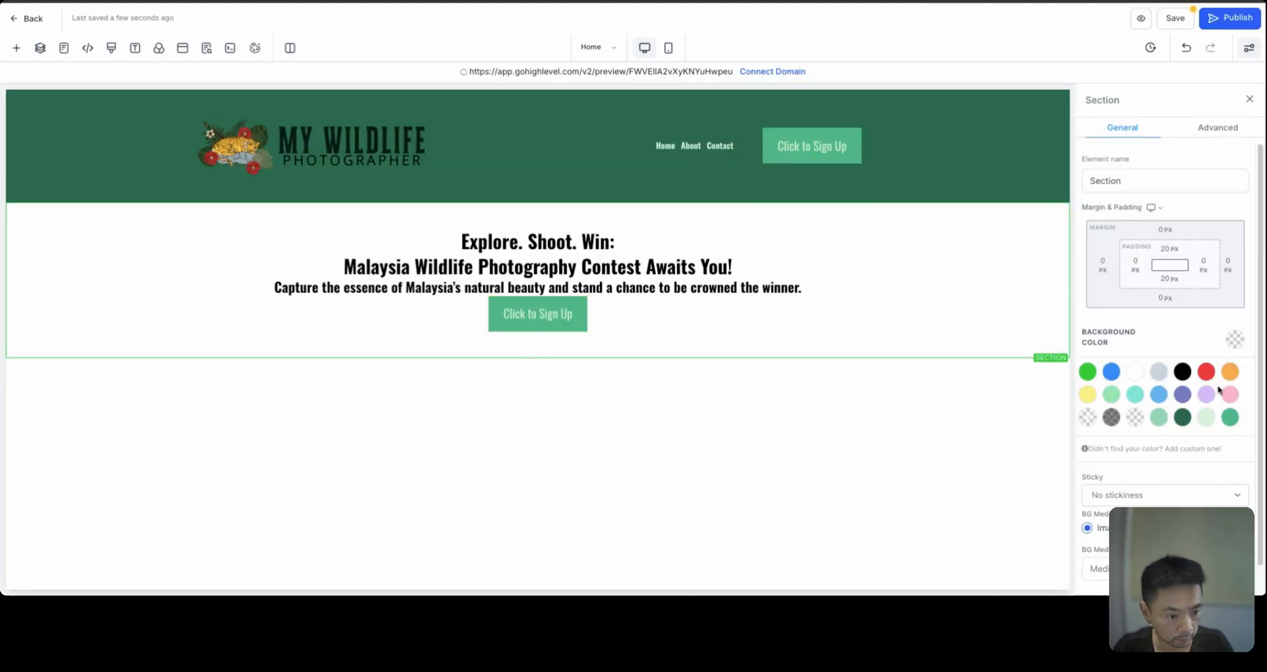
left_click(1170, 450)
left_click(1102, 491)
key("ctrl+a")
key("ctrl+v")
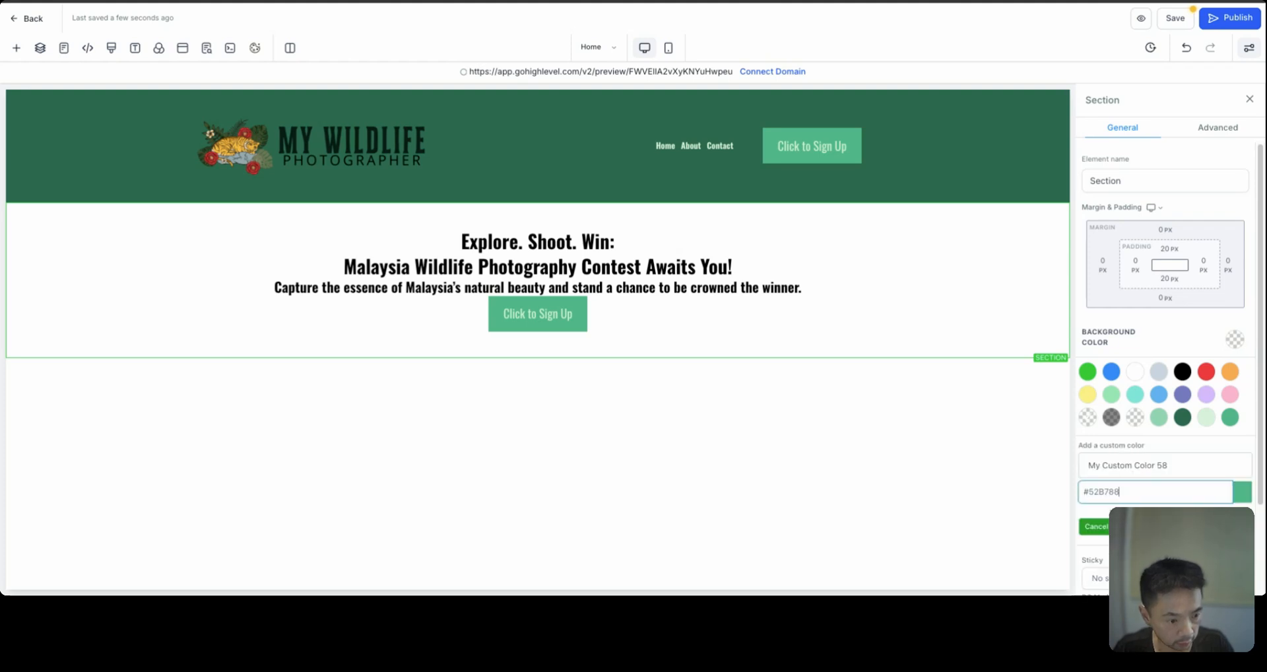
left_click(1221, 526)
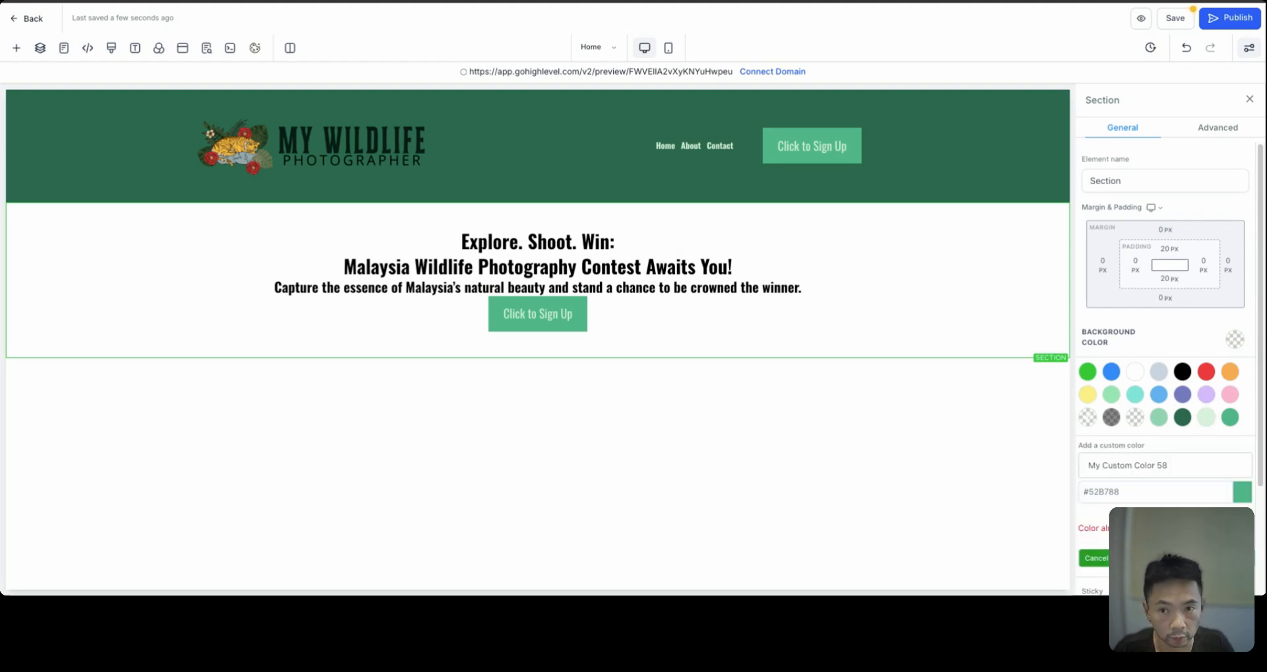
left_click(1230, 418)
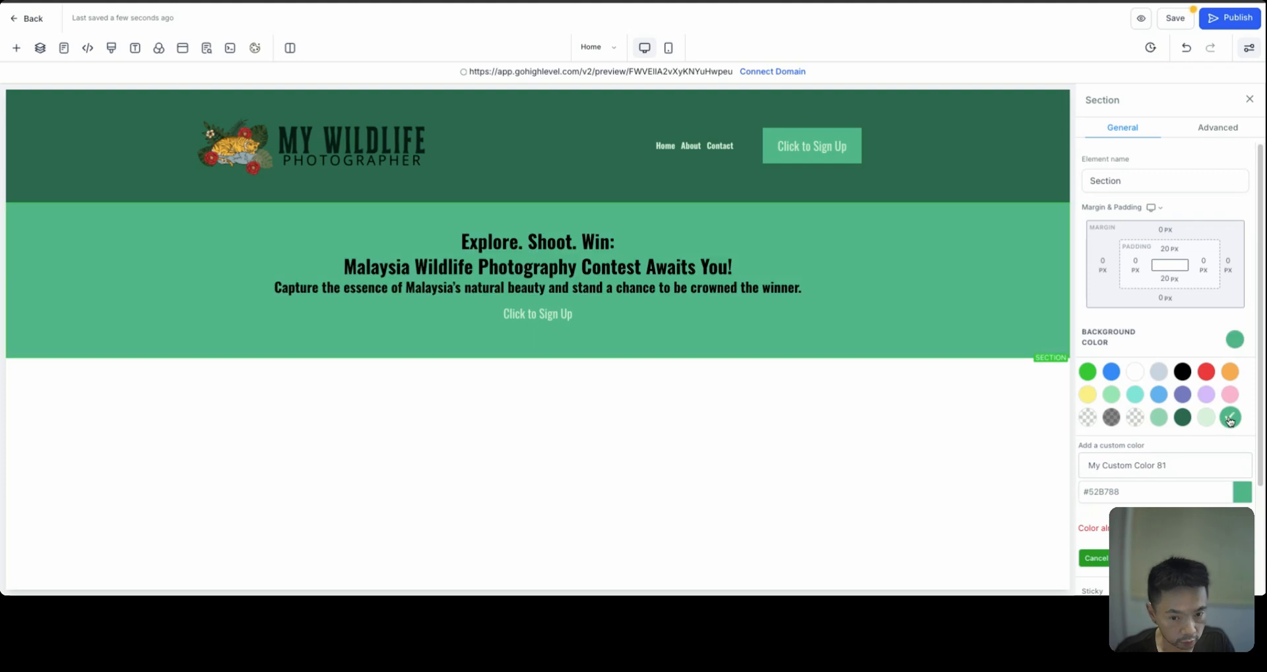
left_click(1160, 418)
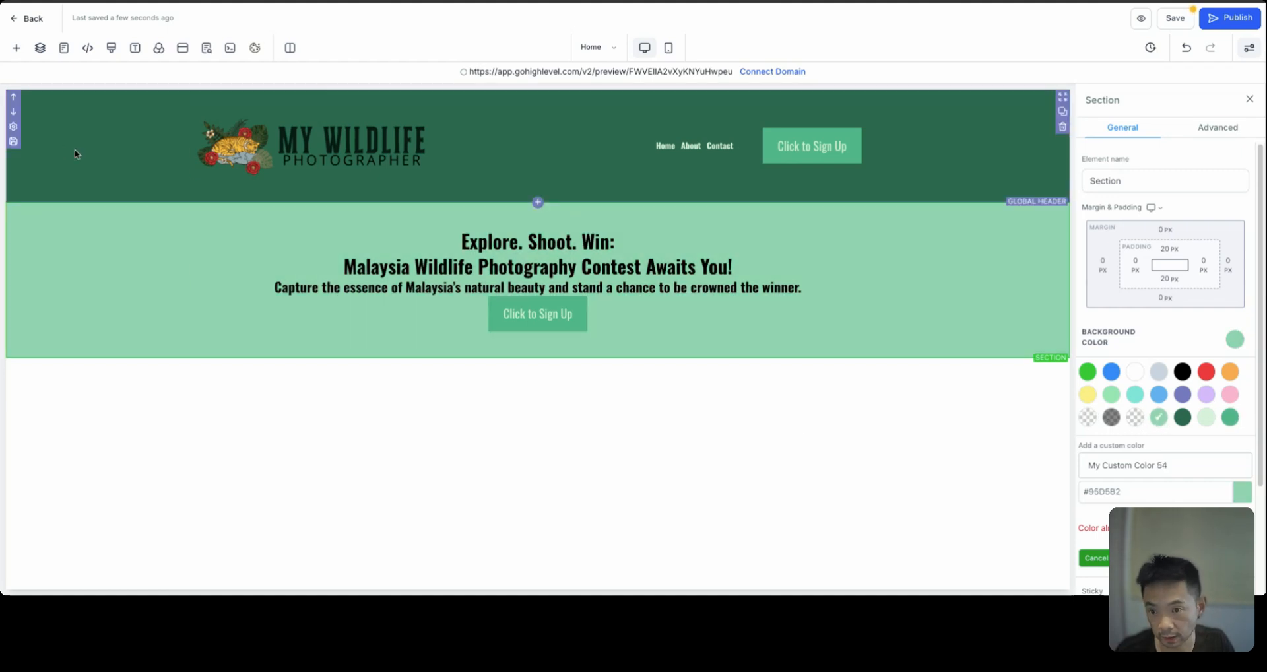
Switch to the colour palette page and copy the dark green 2D6A4F.
left_click(91, 148)
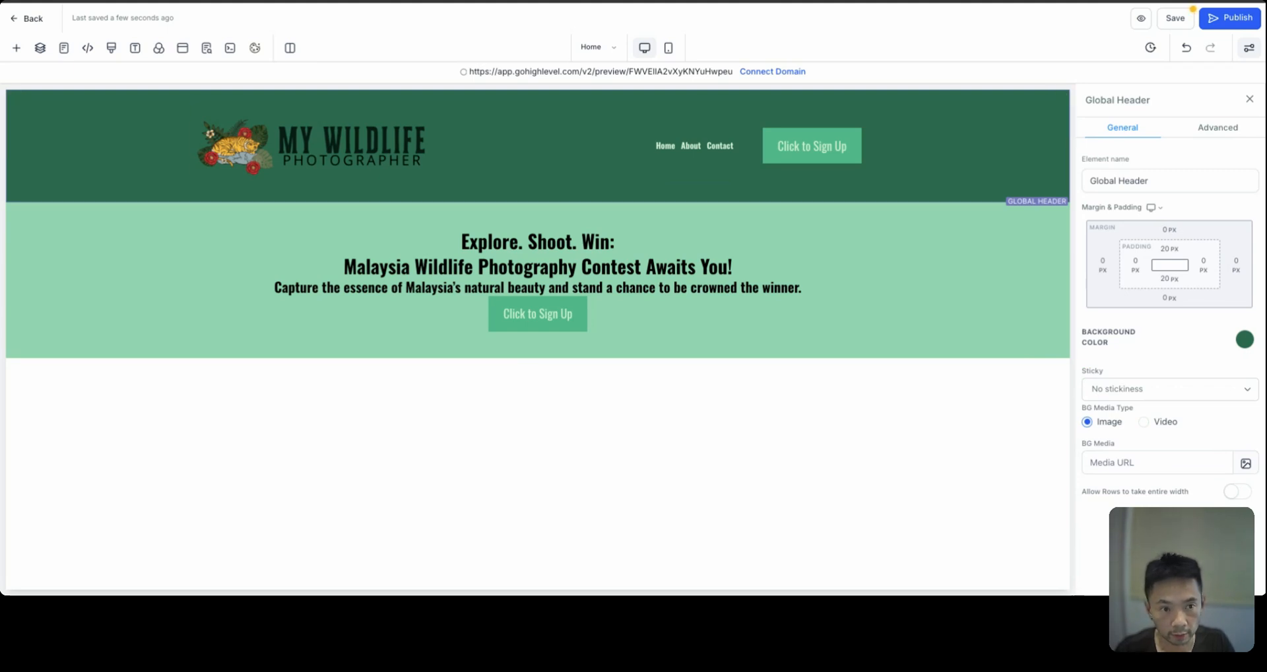
key("ctrl+Tab")
key("ctrl+Tab")
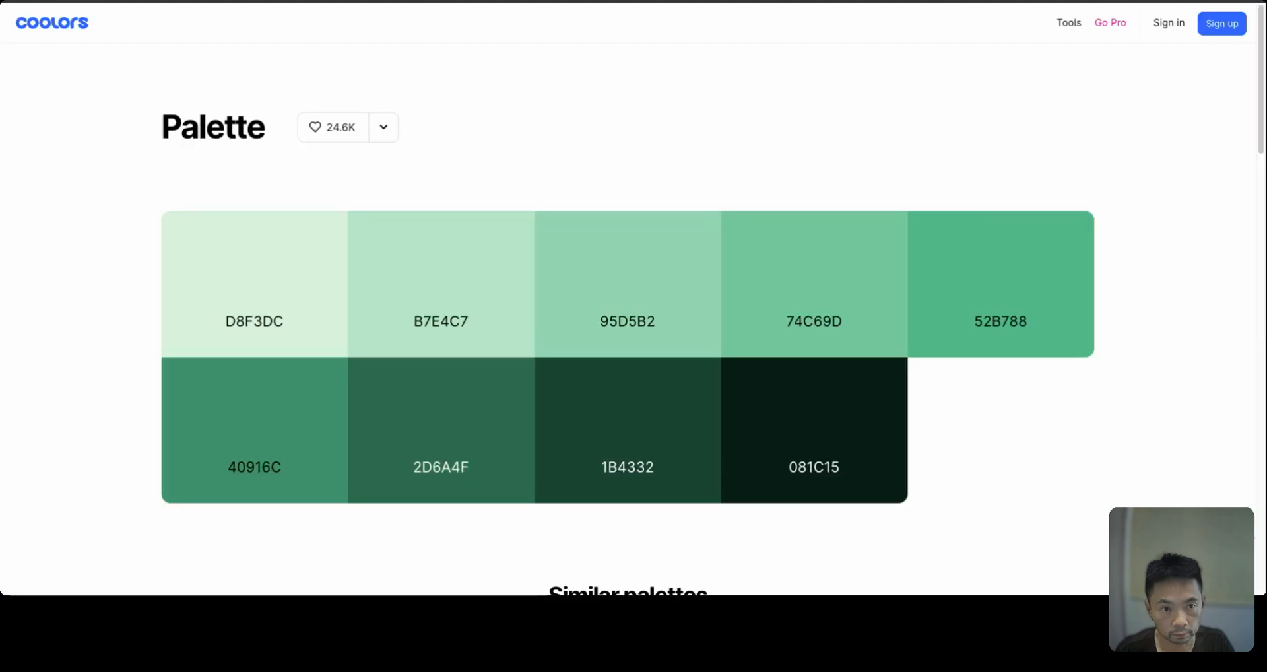
scroll(627, 330, "down", 1)
scroll(627, 330, "up", 1)
scroll(627, 330, "down", 1)
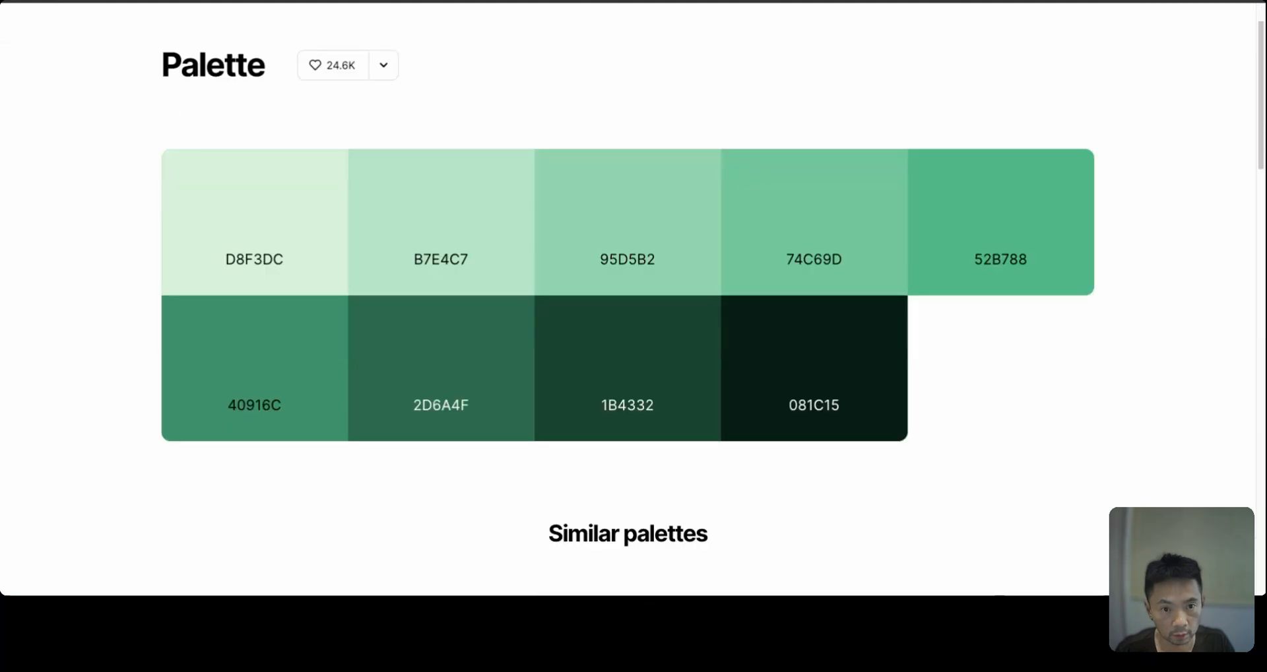
scroll(628, 451, "up", 1)
left_click(451, 423)
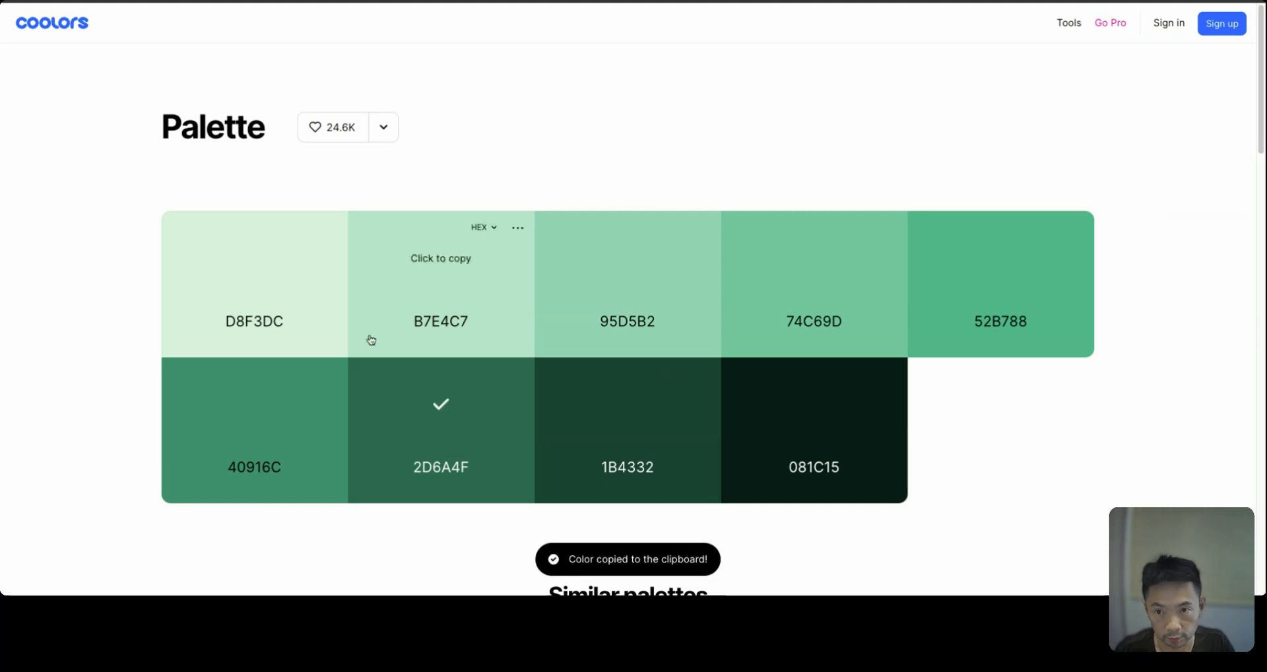
Back in the page builder, try to add #2D6A4F as a custom background color for the hero section.
key("ctrl+Tab")
left_click(639, 339)
left_click(1235, 339)
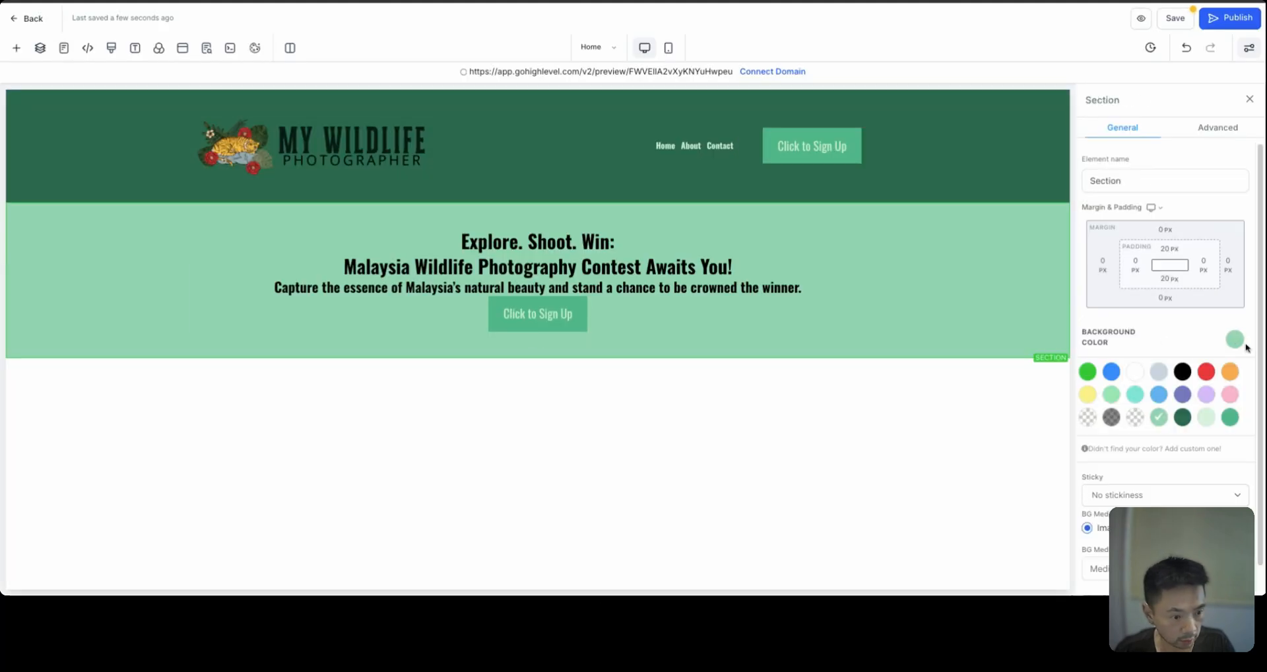
left_click(1159, 451)
left_click(1106, 492)
key("ctrl+v")
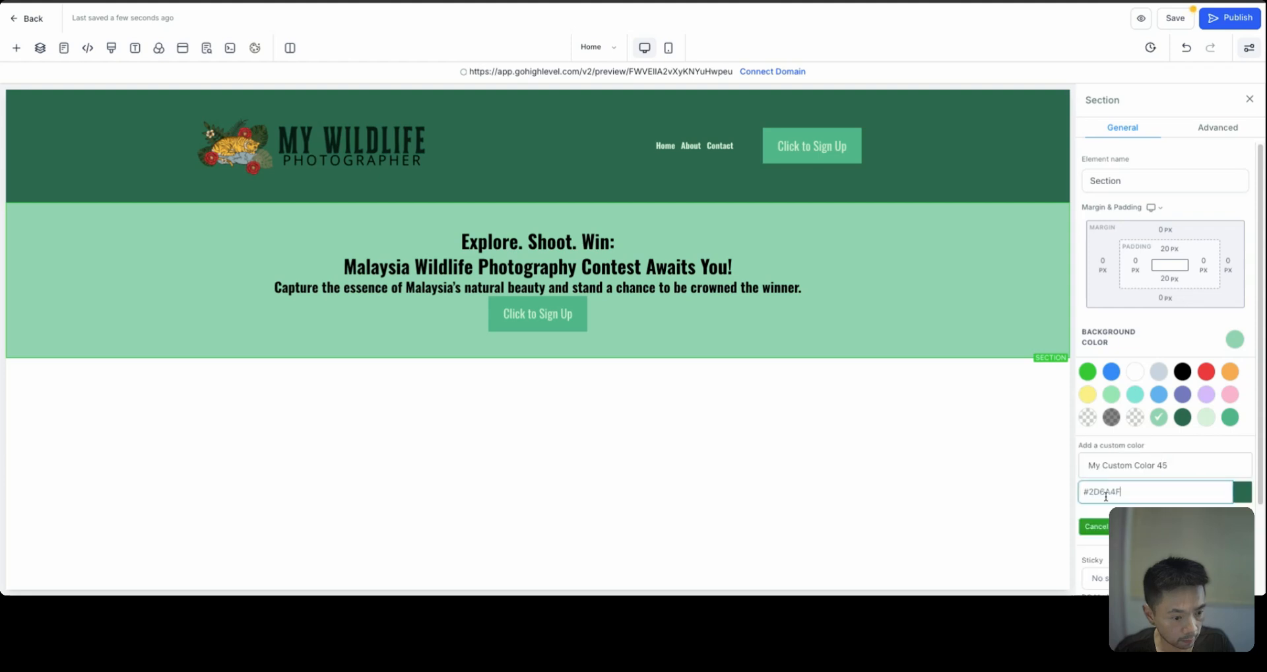
left_click(1234, 491)
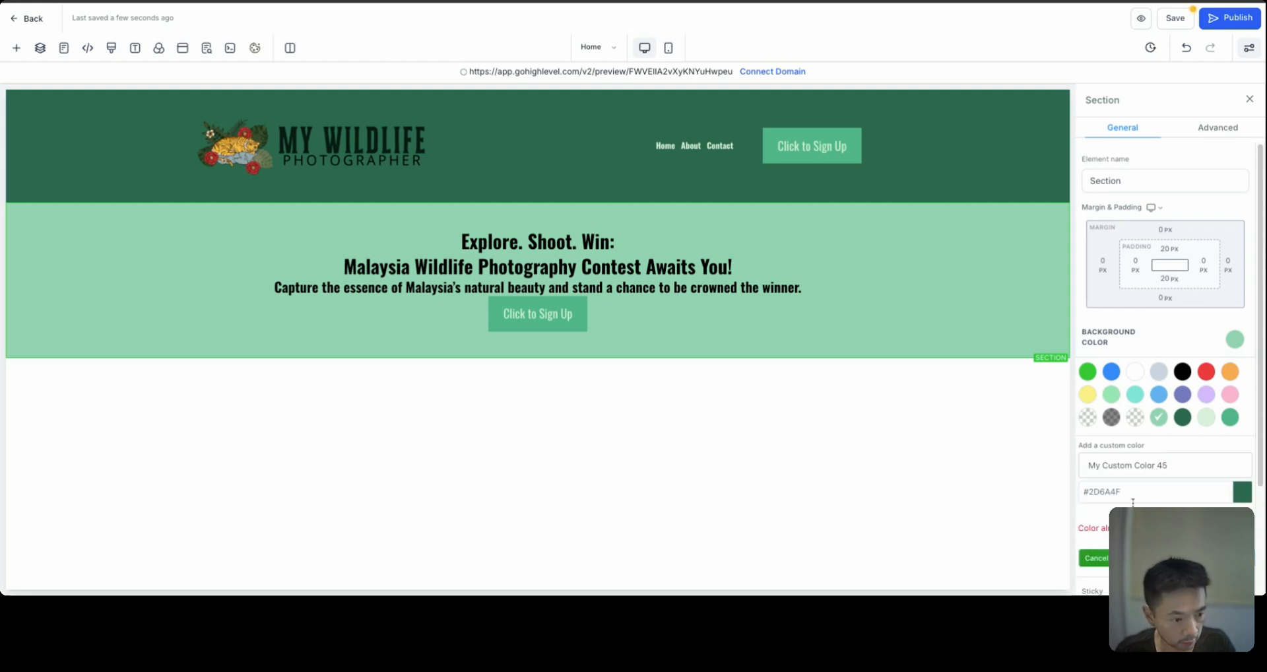
Copy green 40916C from the colour palette page and add it as a custom color for the hero section's background.
key("ctrl+Tab")
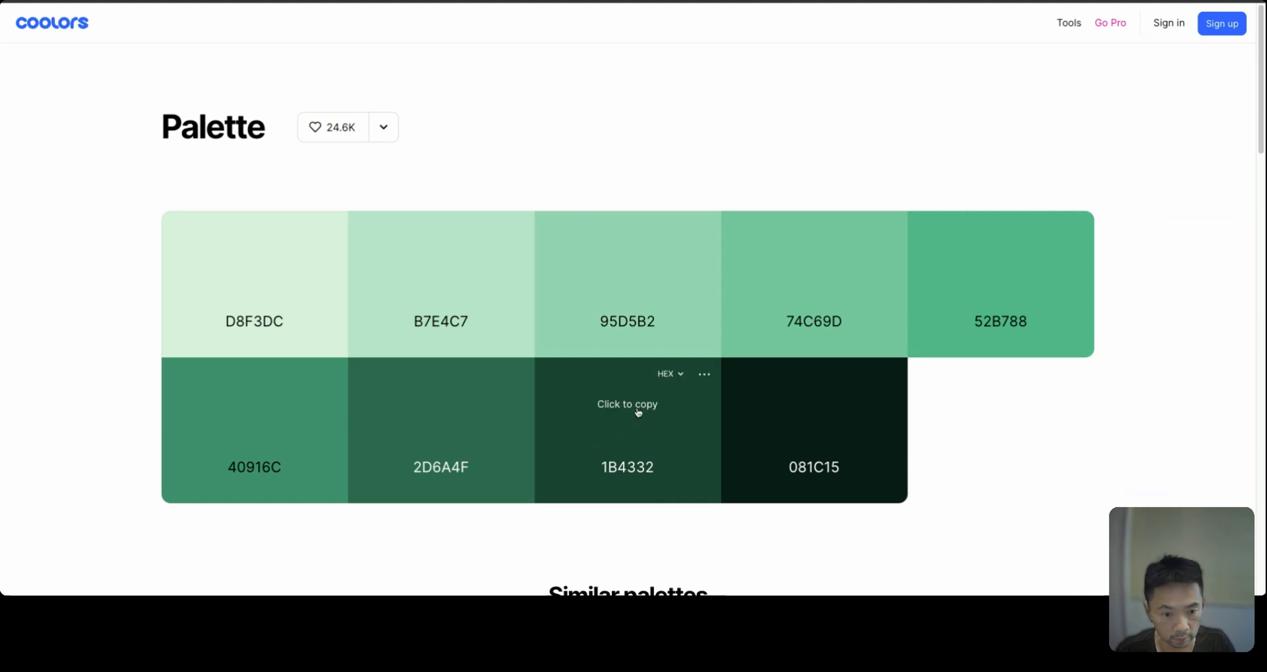
left_click(242, 406)
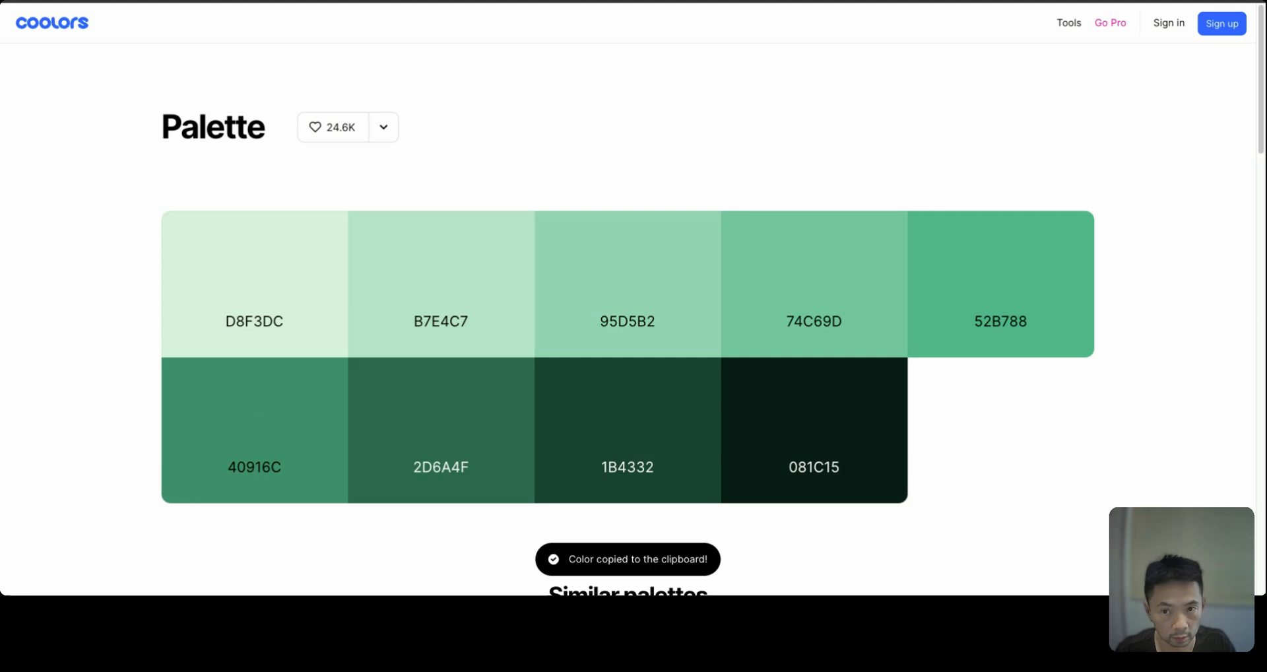
key("ctrl+shift+Tab")
double_click(1103, 493)
key("super+v")
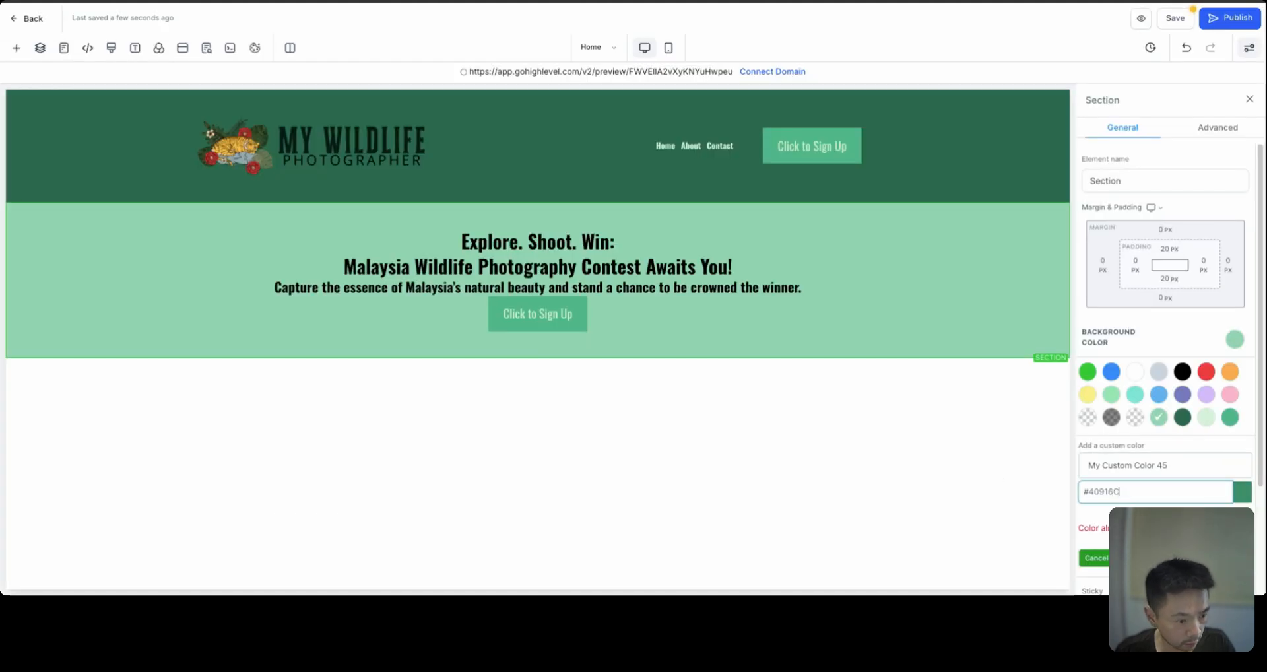
left_click(1233, 558)
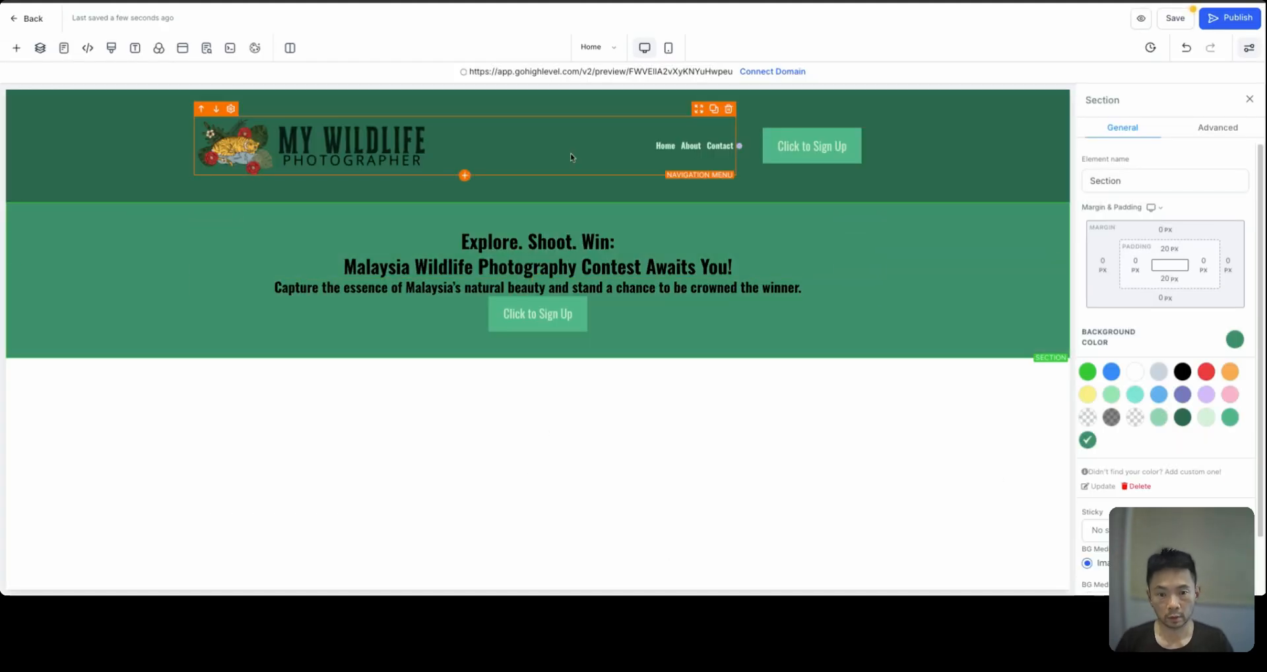
Set the hero headline's font size to 50 px.
left_click(582, 287)
left_click(581, 267)
left_click(639, 330)
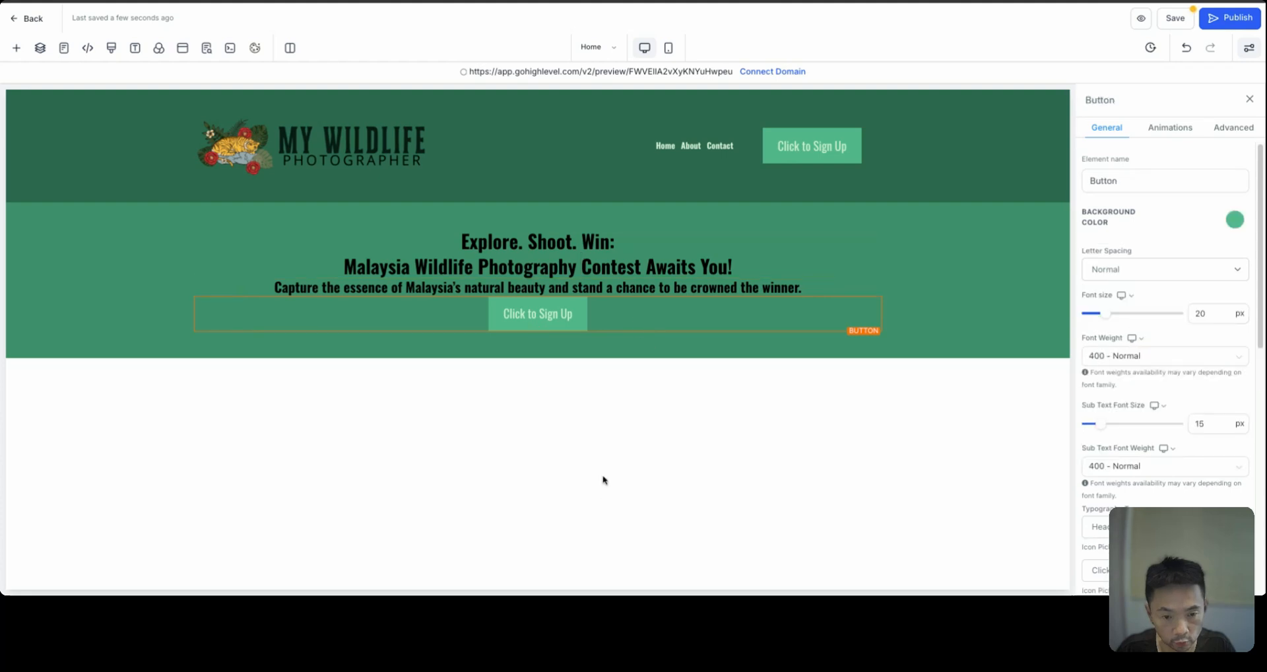
left_click(591, 242)
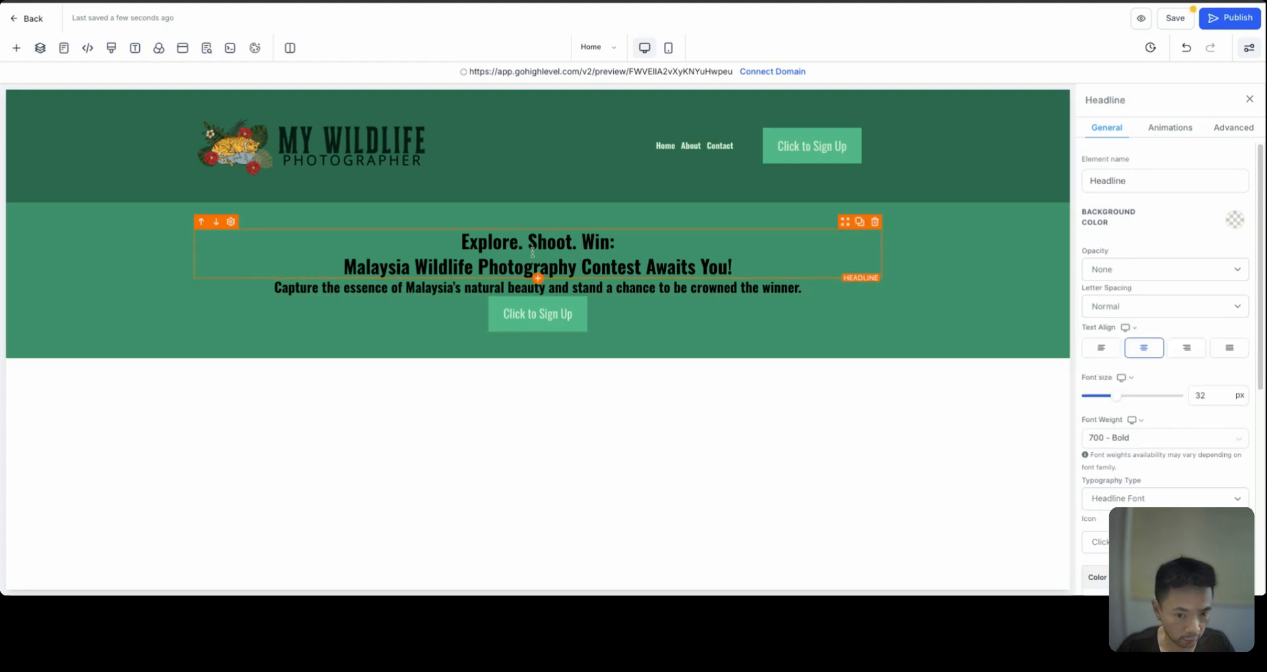
triple_click(478, 245)
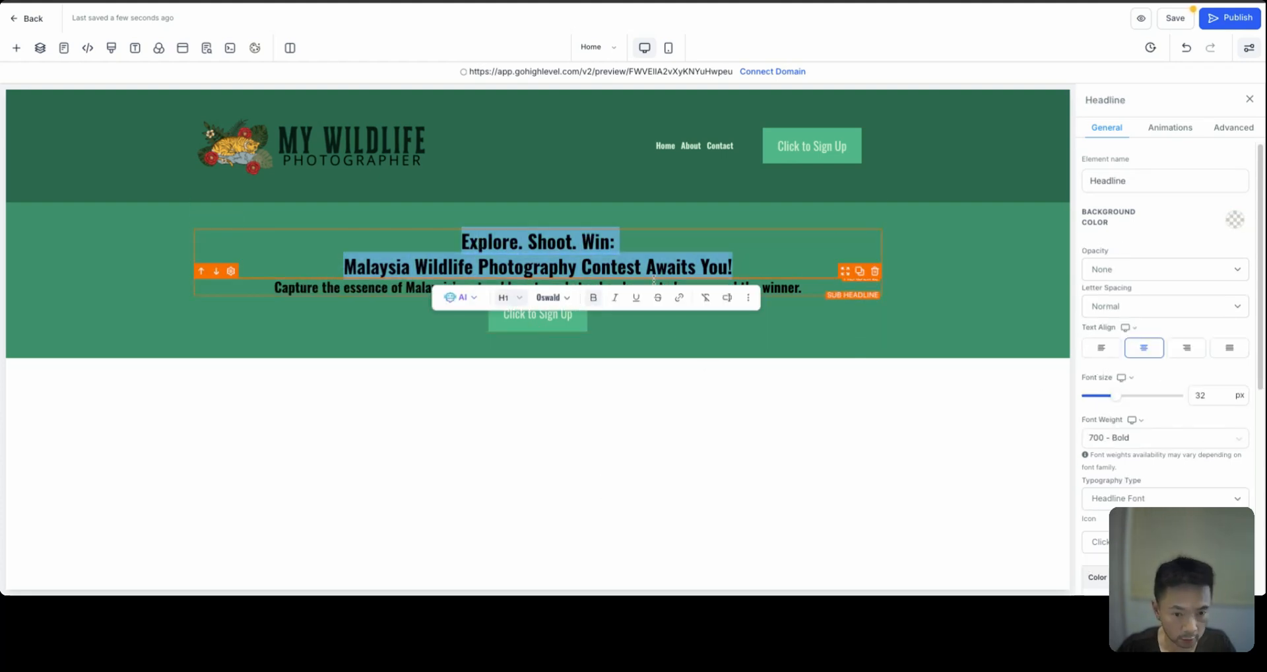
triple_click(478, 243)
left_click(1116, 398)
left_click_drag(1116, 400, 1132, 398)
Italicize the whole sub-headline text and set its font size to 30 px.
left_click(577, 317)
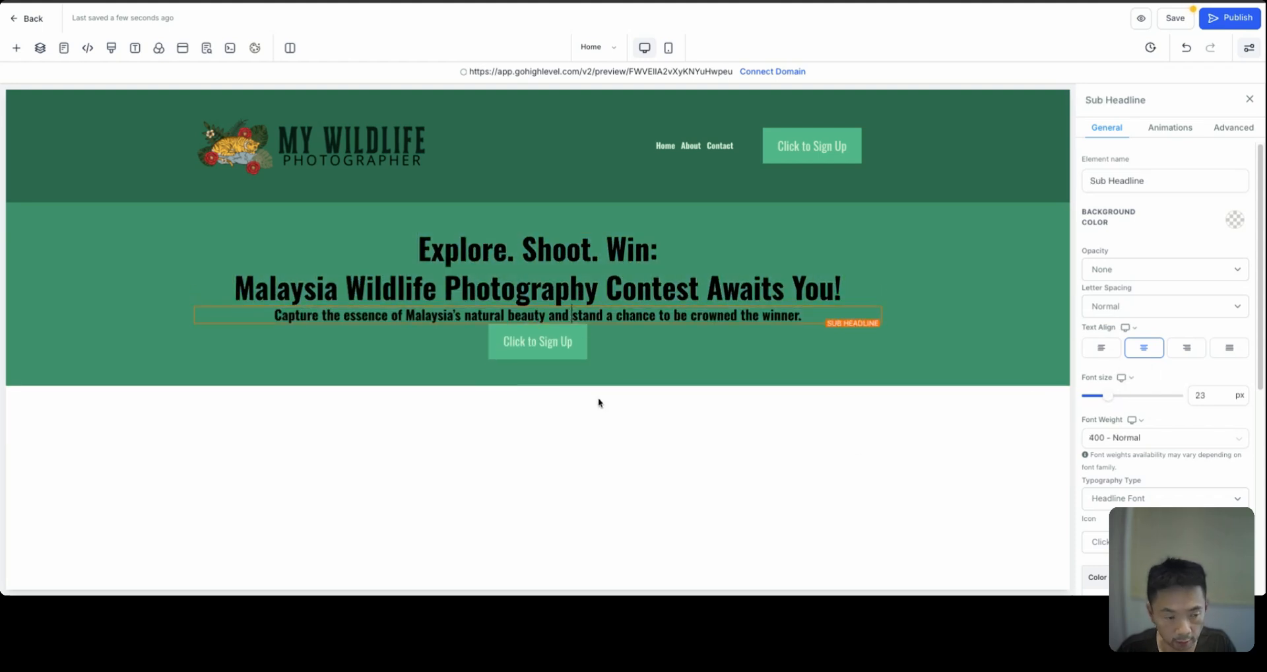
left_click_drag(815, 317, 275, 315)
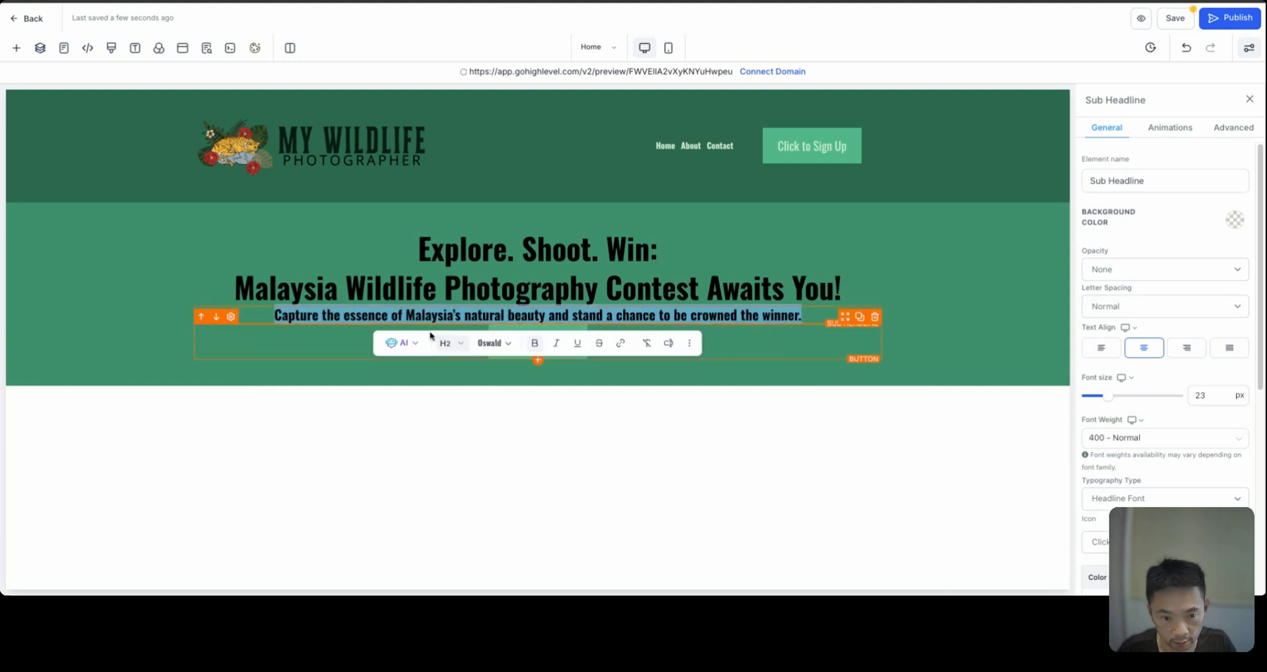
left_click(556, 343)
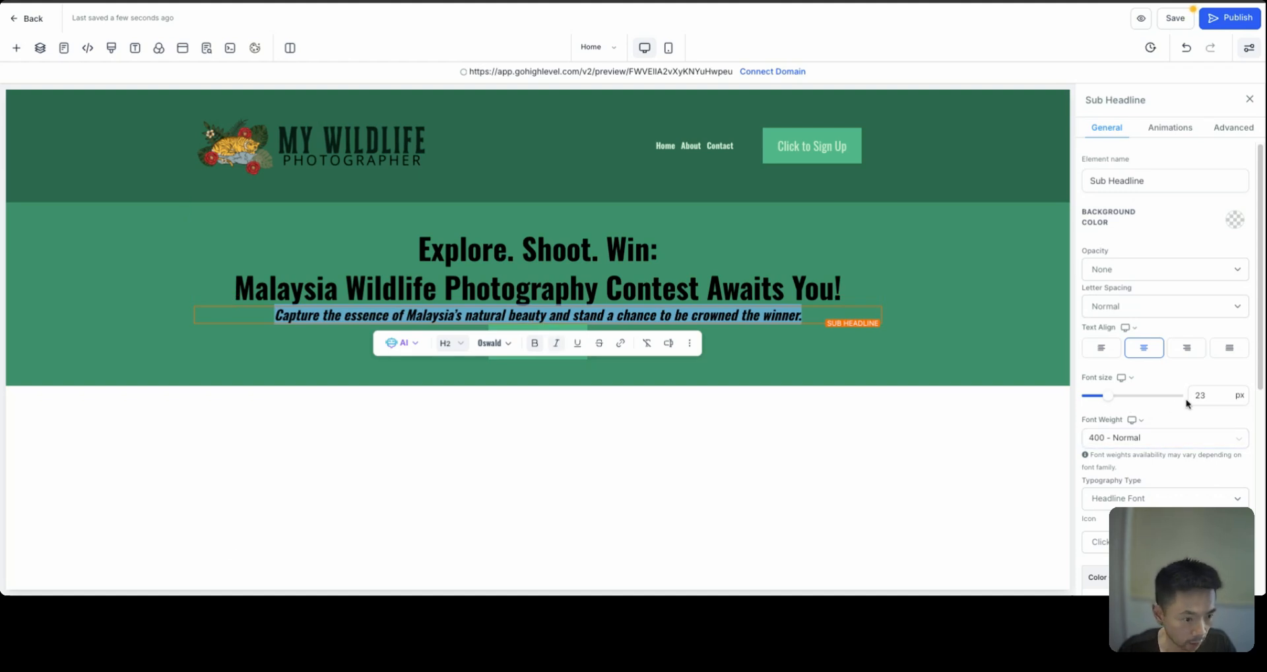
left_click_drag(1110, 396, 1116, 399)
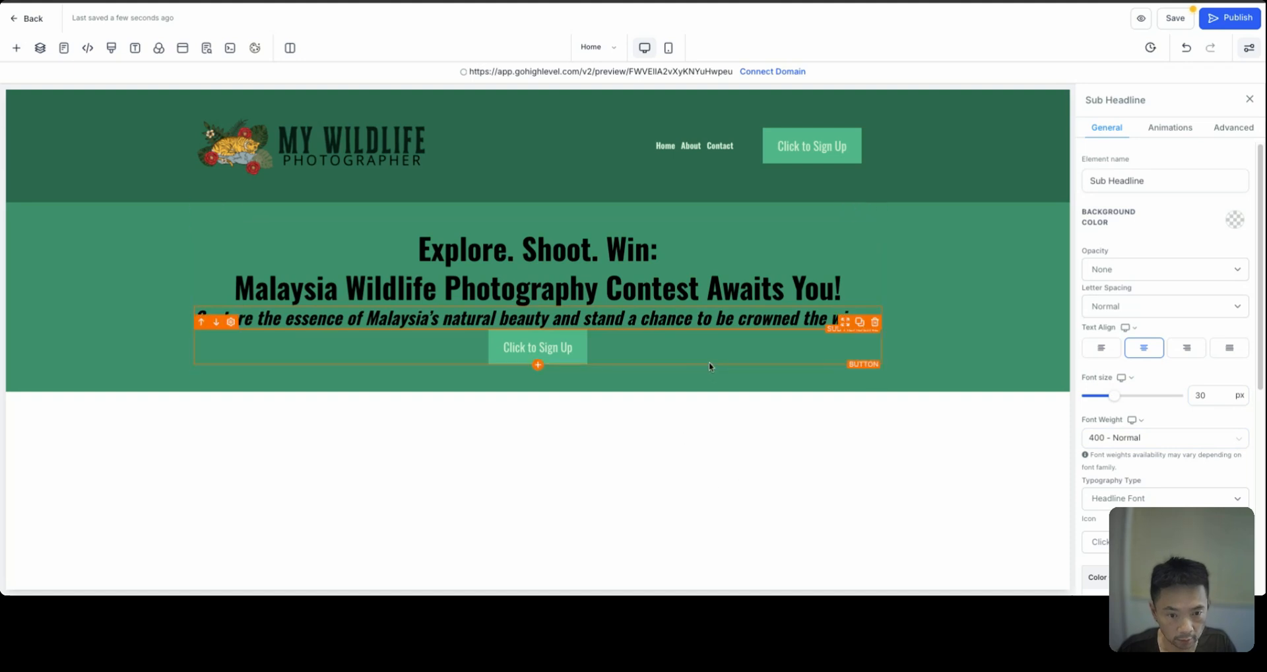
left_click(985, 303)
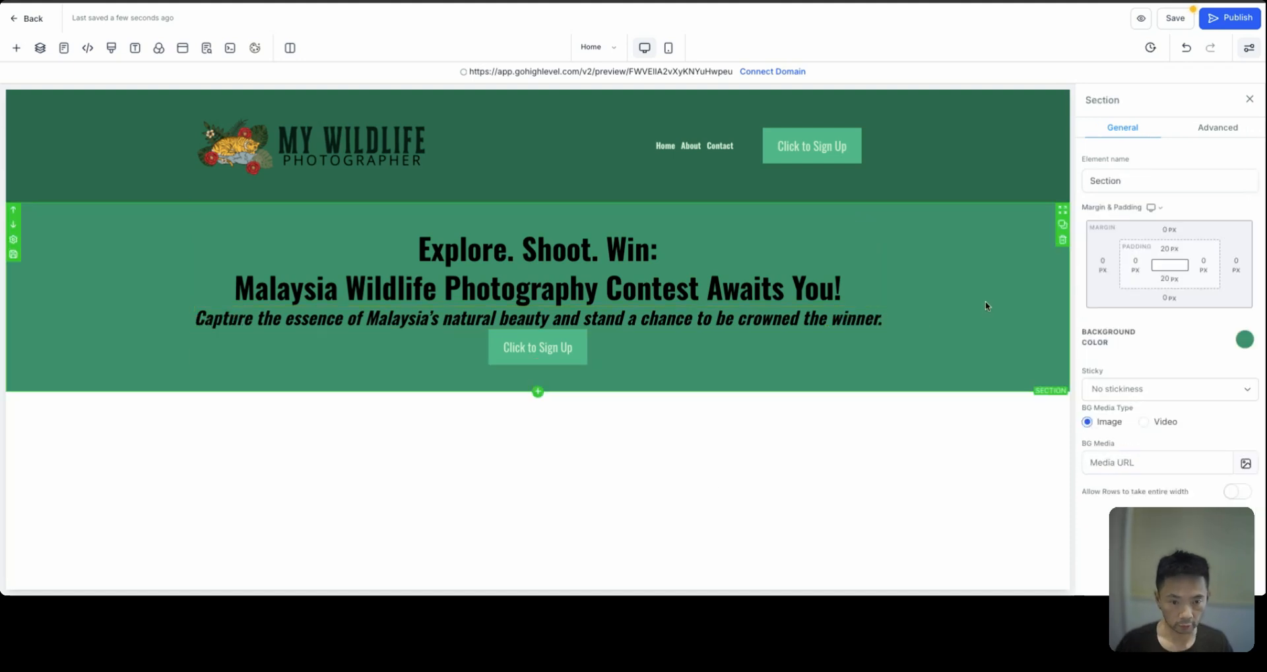
Set the hero headline's line height to 1.2 in its advanced settings.
left_click(444, 254)
left_click(436, 252)
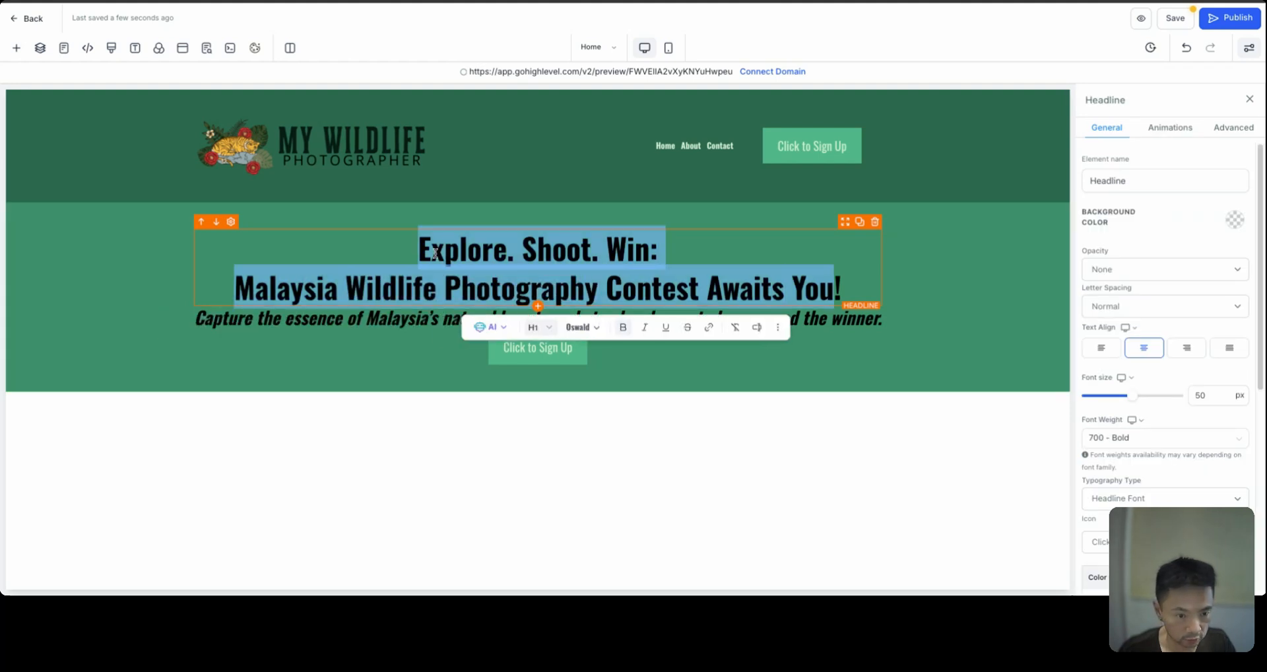
left_click_drag(436, 252, 835, 286)
left_click(580, 232)
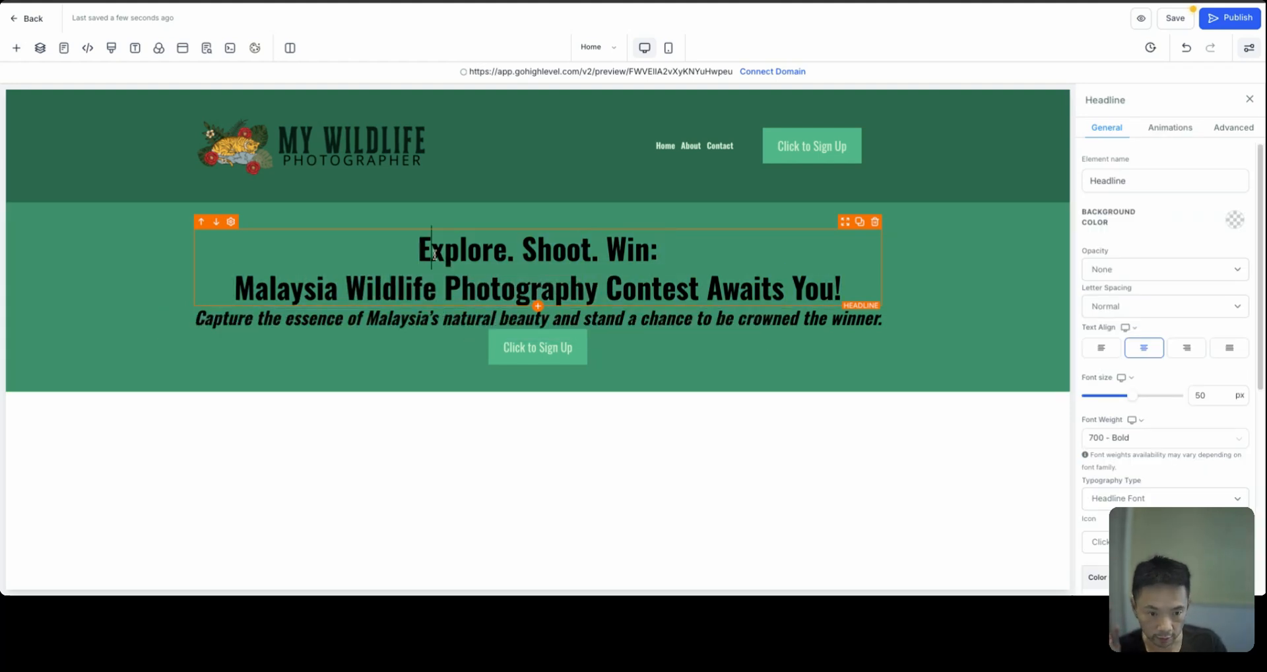
left_click_drag(434, 255, 857, 277)
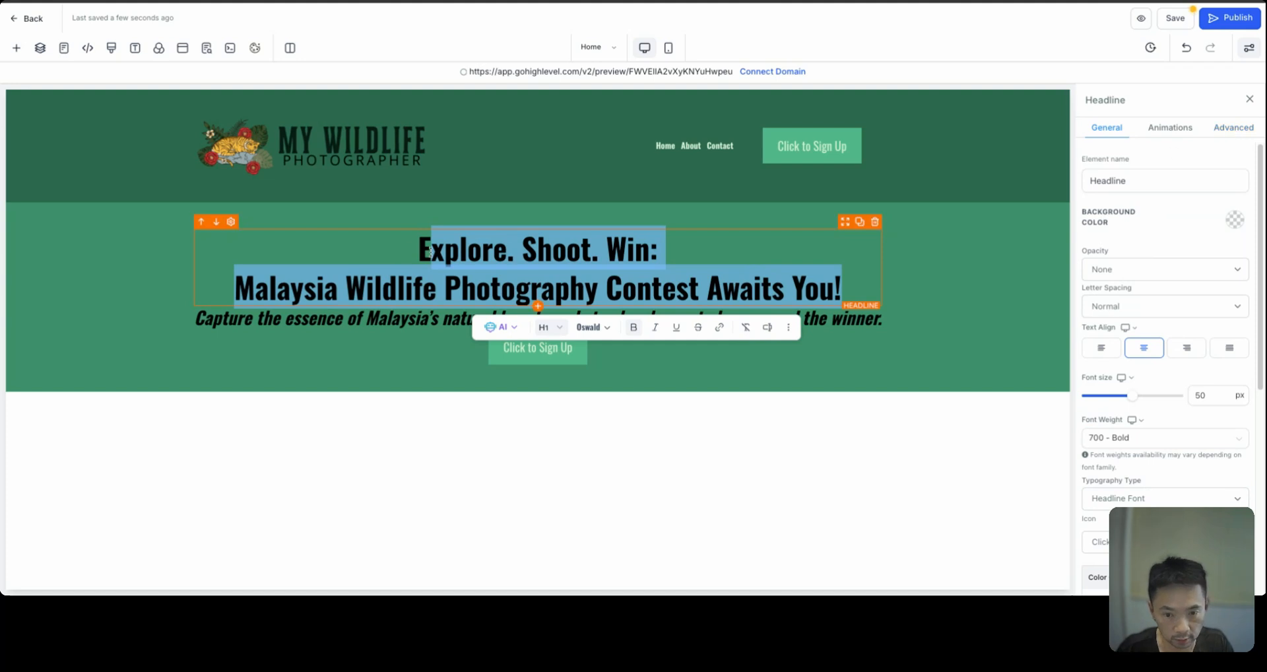
left_click(1232, 129)
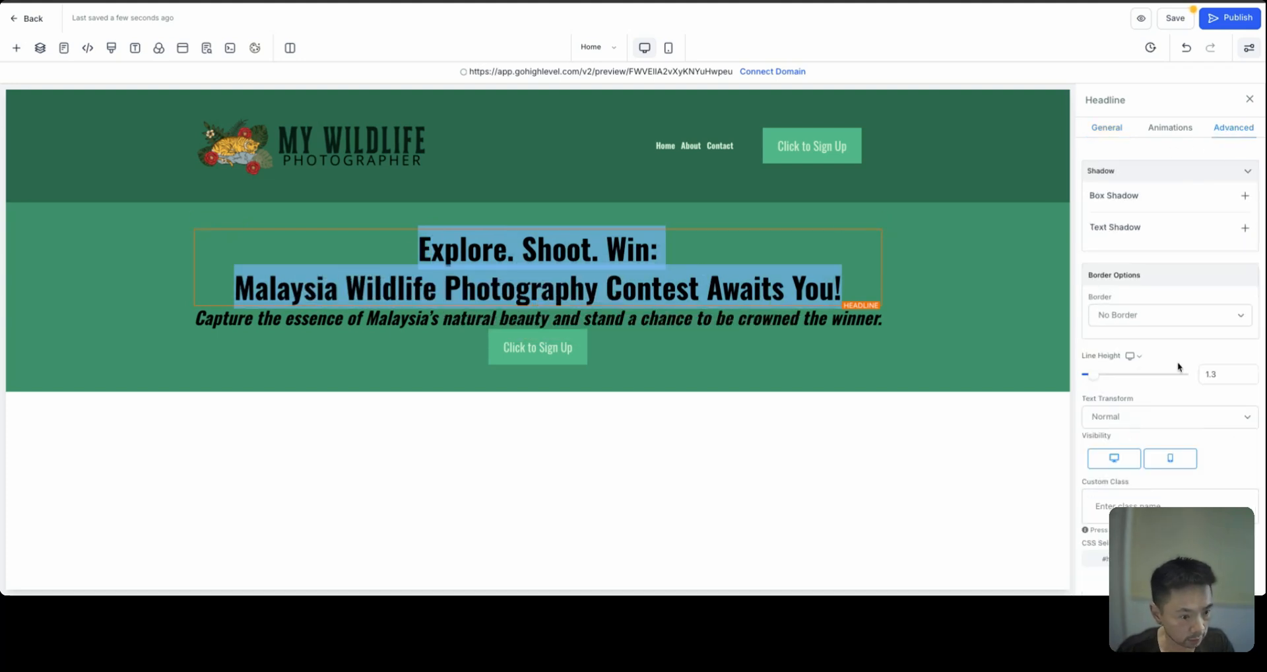
left_click(1240, 375)
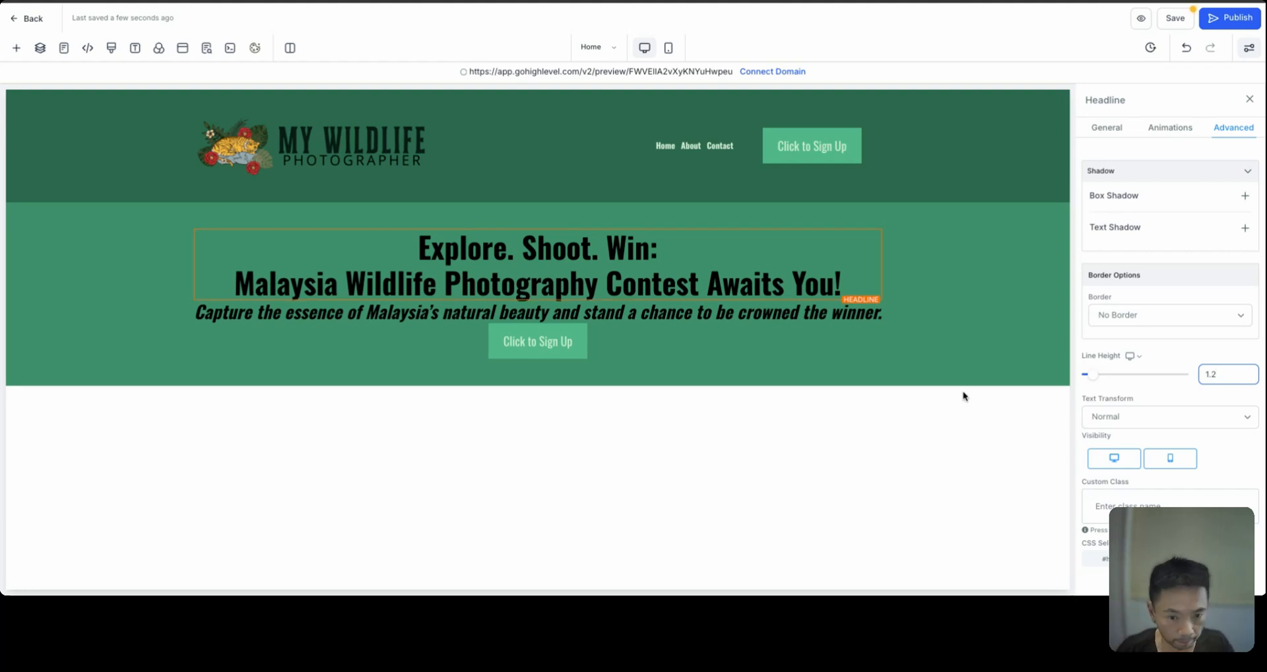
Try breaking the sub-headline onto two lines before "stand", and restore it to a single line.
left_click(451, 313)
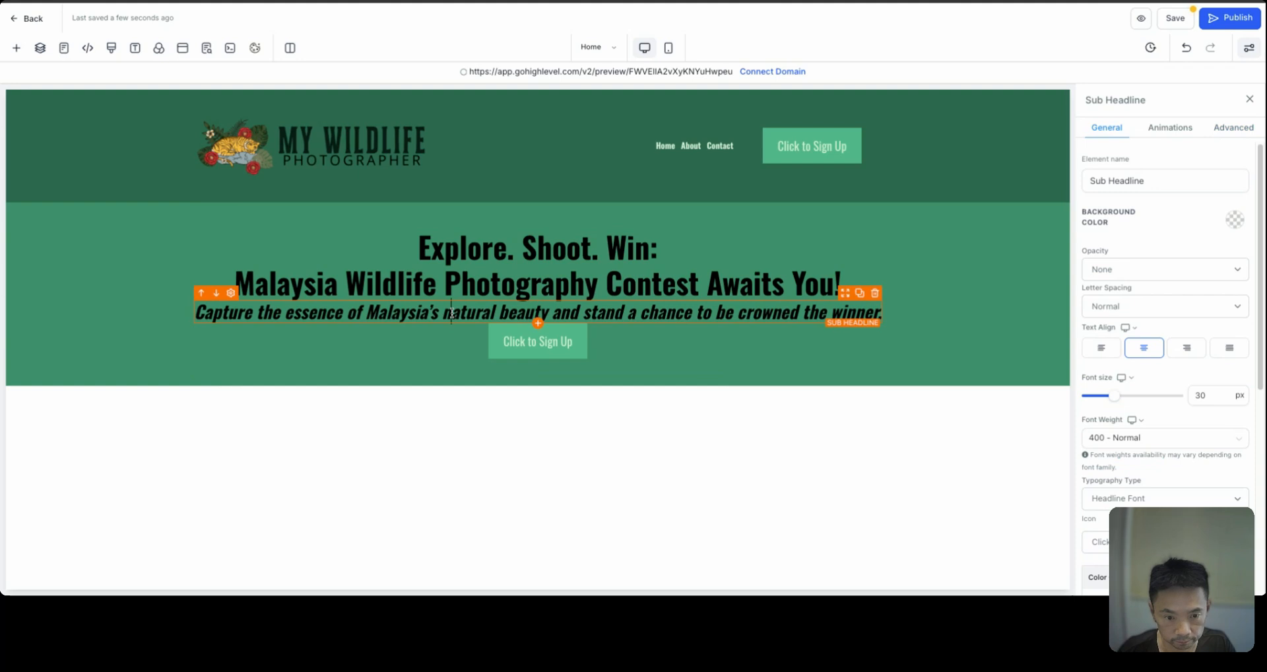
left_click(584, 314)
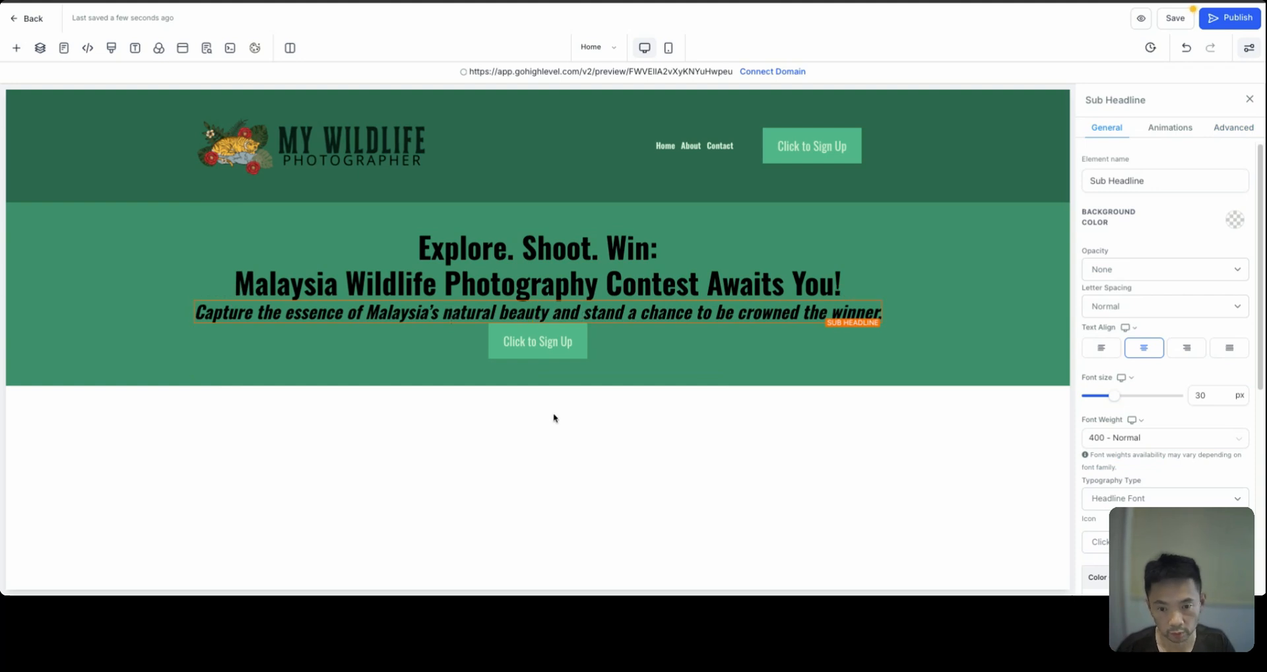
key("Return")
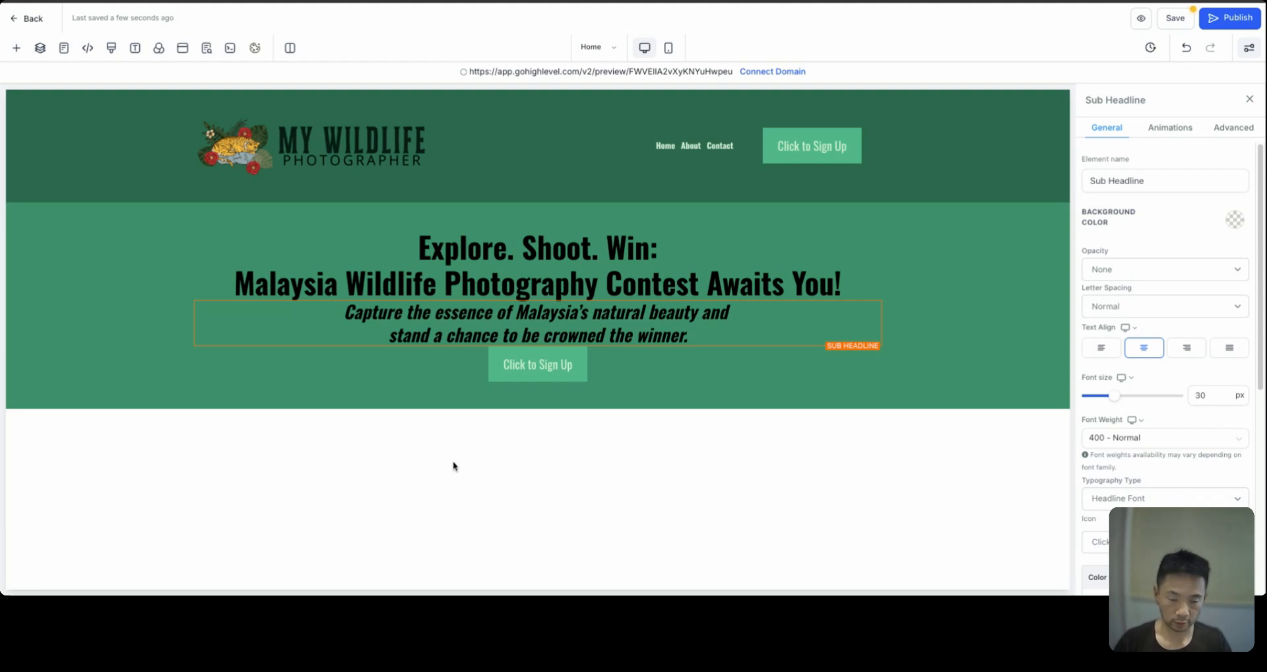
left_click(1187, 50)
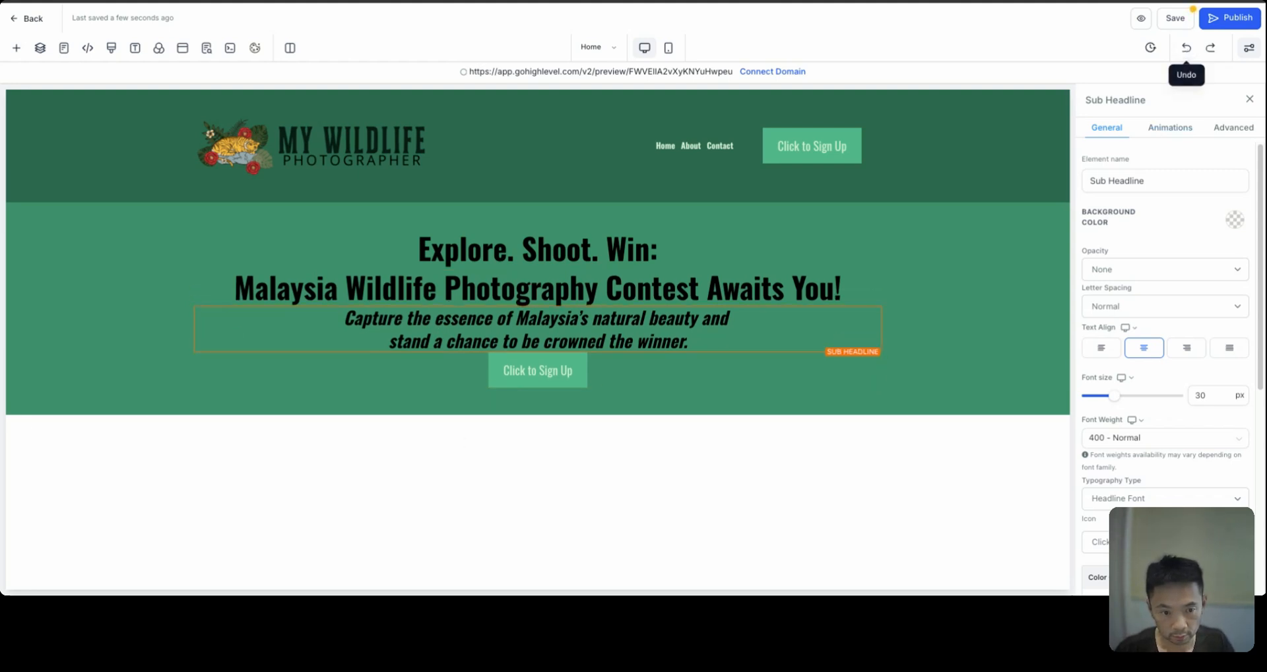
left_click(1209, 52)
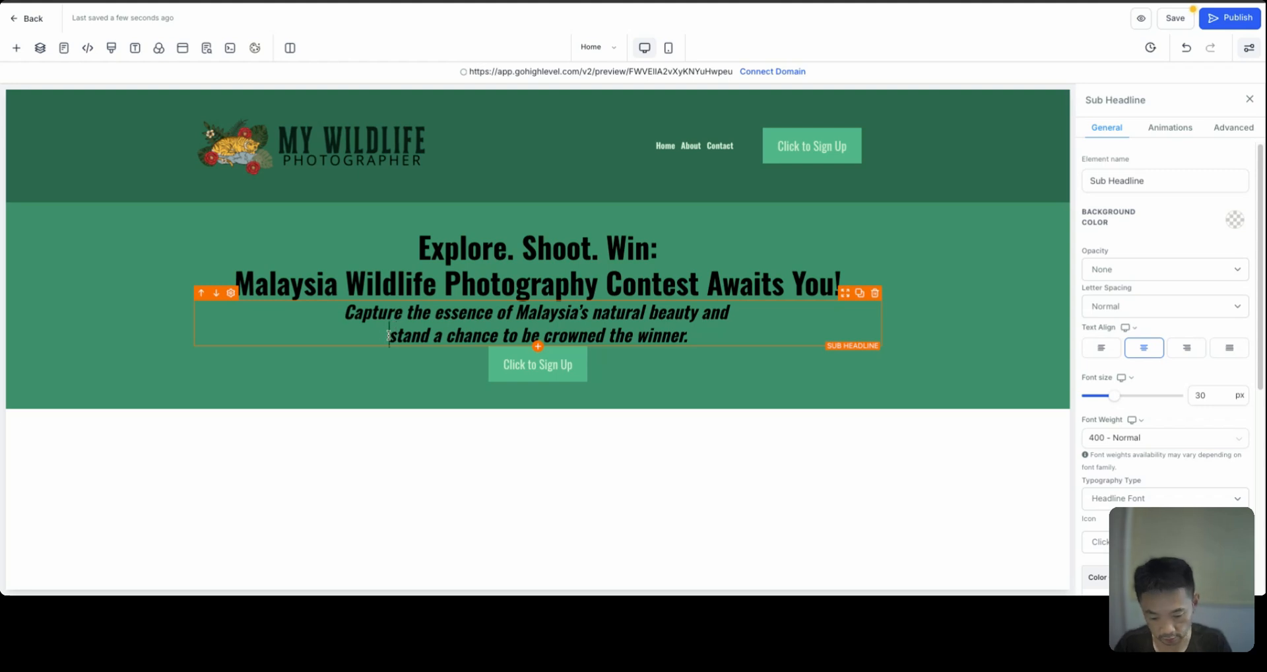
key("BackSpace")
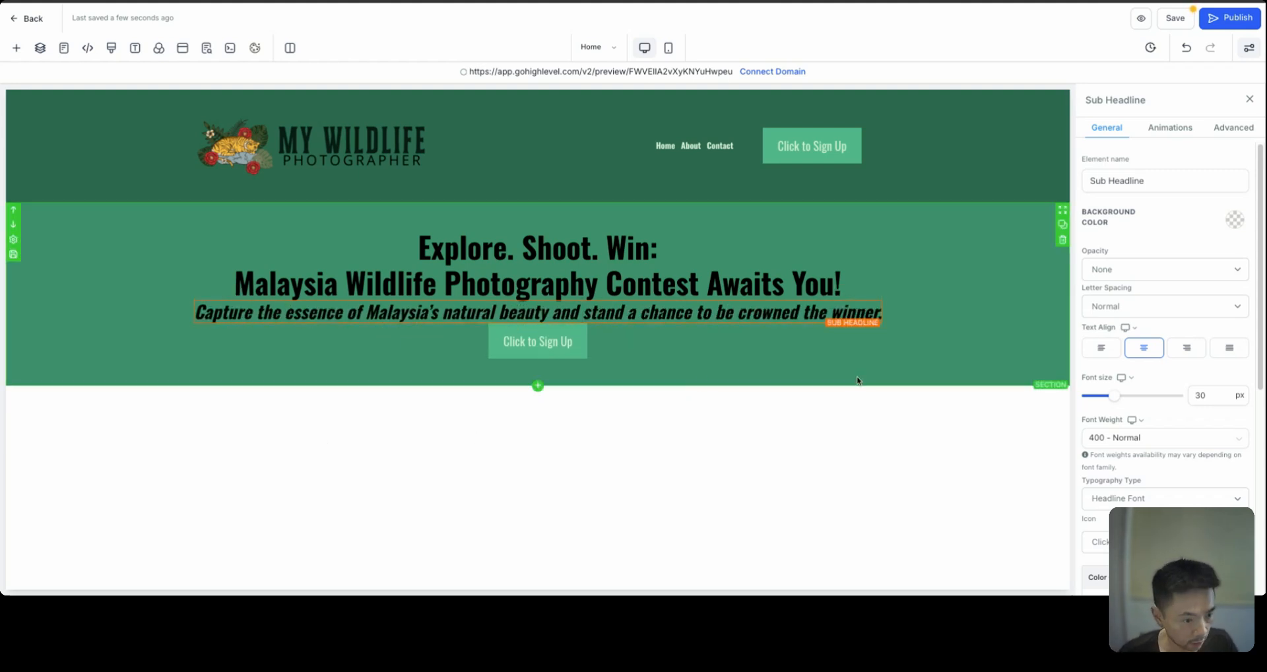
Try 20 px as the sub-headline's top padding, and settle on 10 px.
scroll(1242, 256, "down", 5)
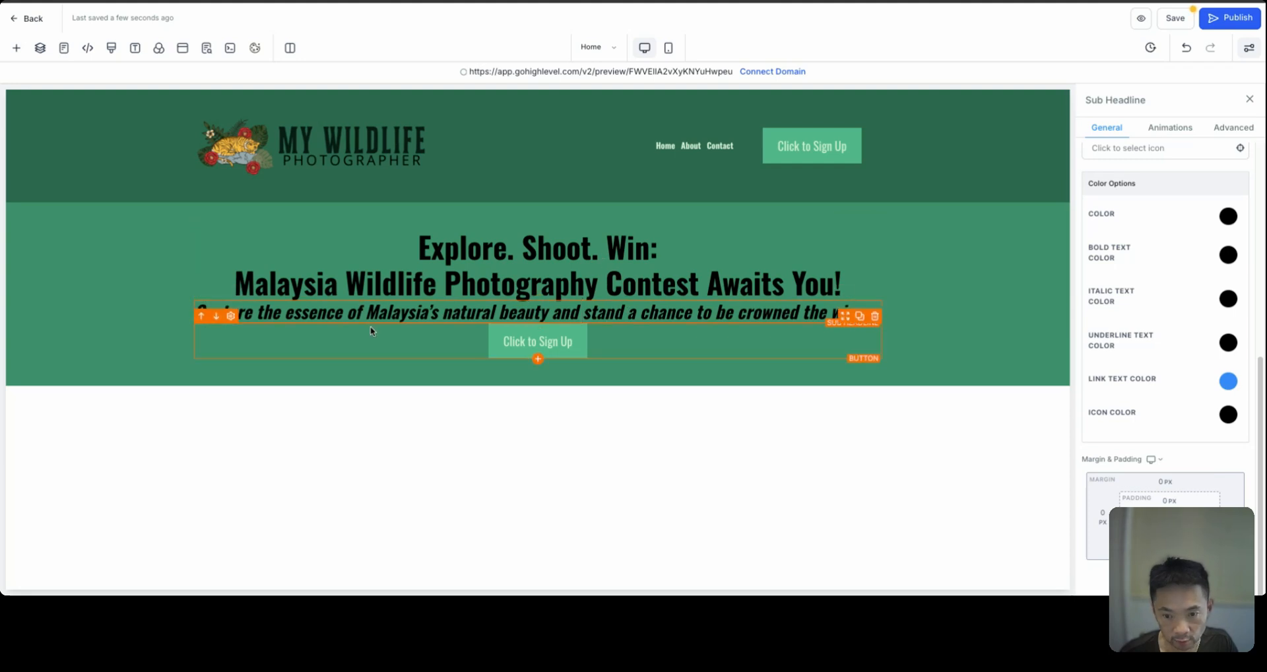
left_click(614, 312)
left_click(1170, 501)
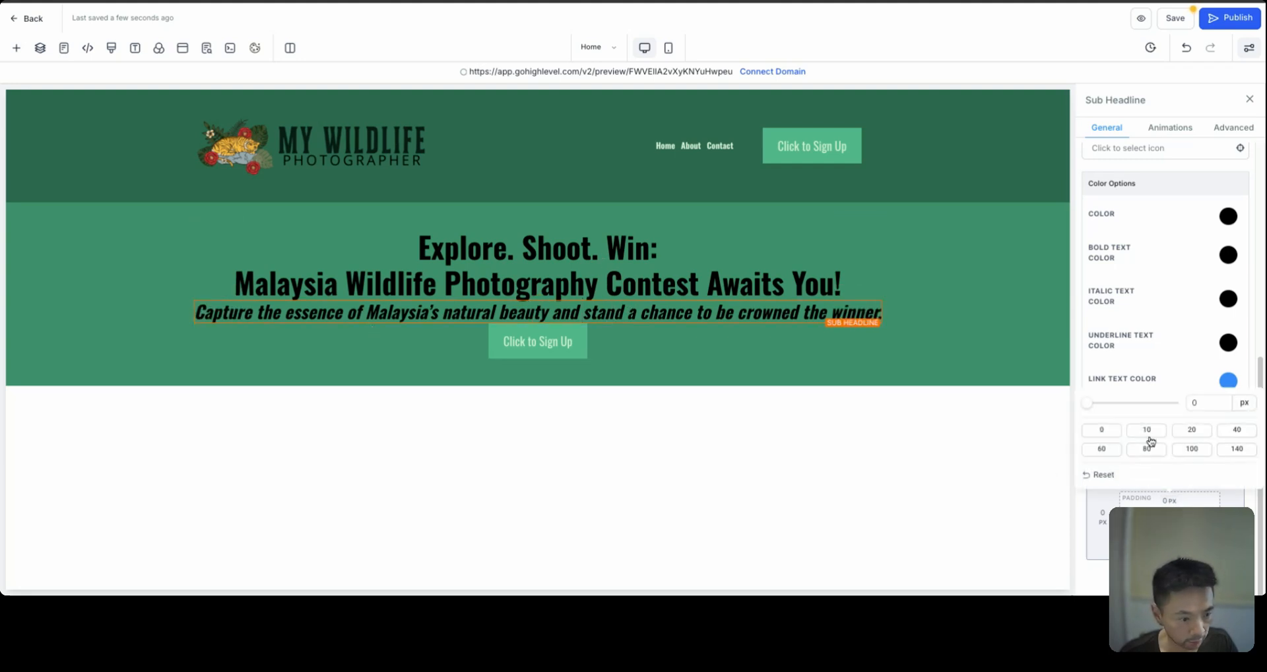
left_click(1148, 430)
left_click(1192, 435)
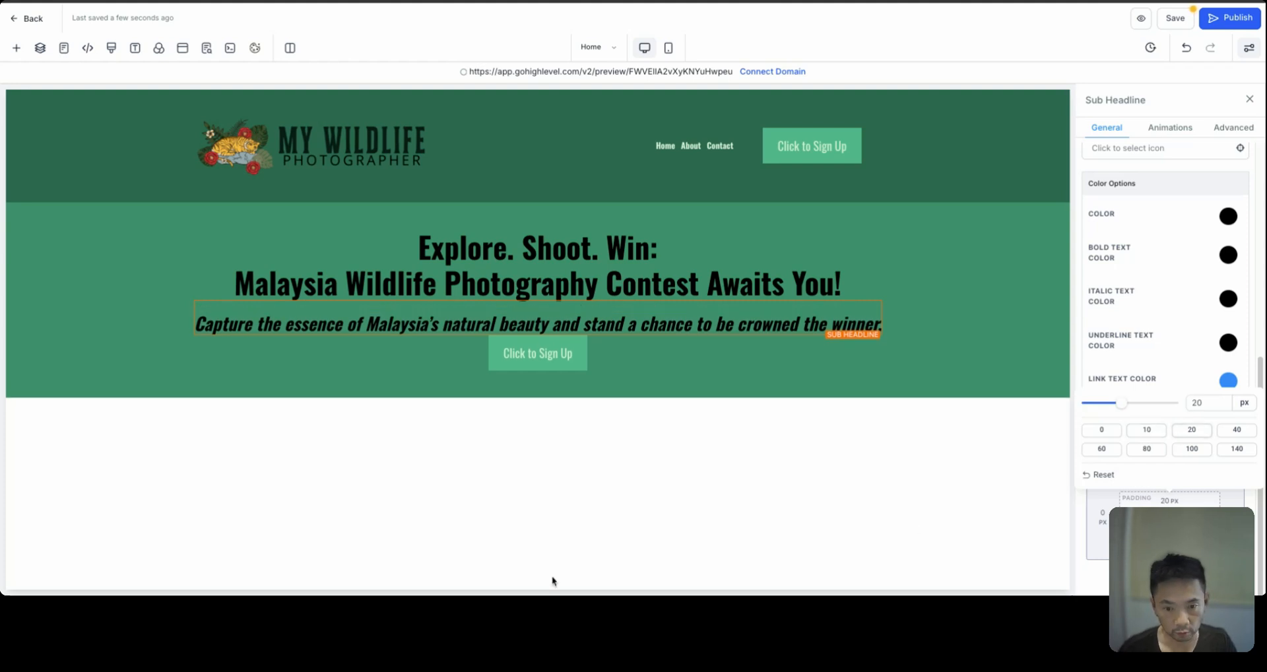
left_click(1150, 433)
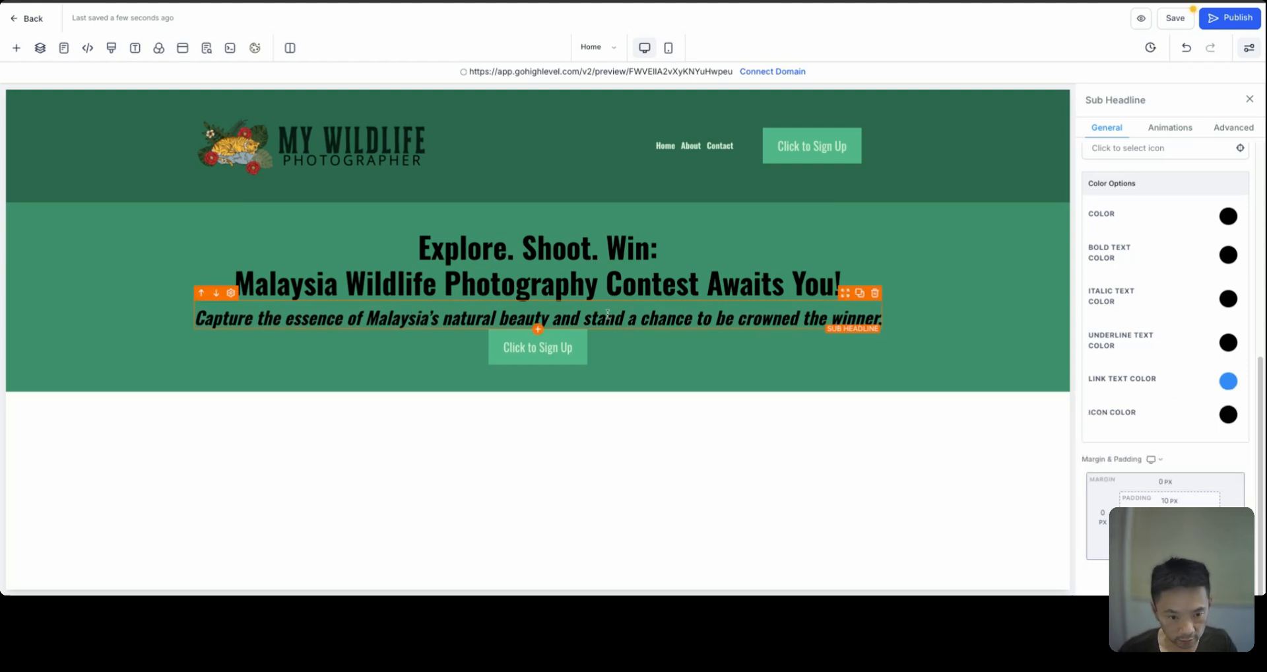
Try 20 px as the hero sign-up button's top padding, and restore it to 15 px.
left_click(567, 353)
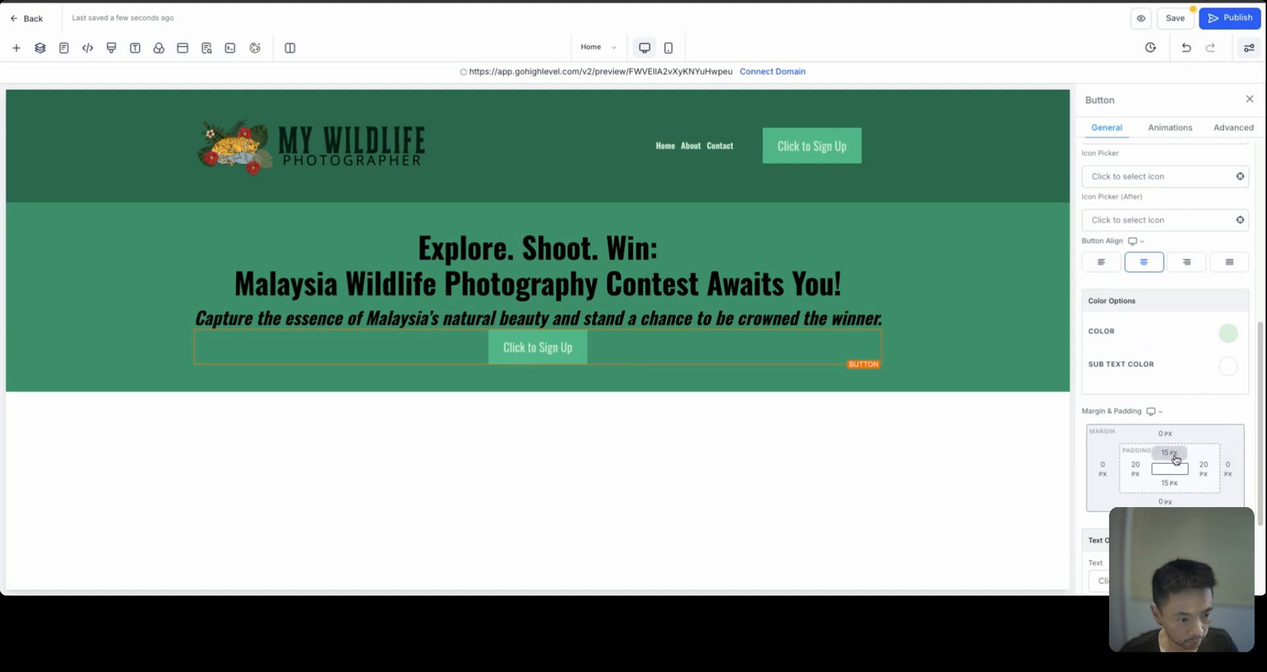
left_click(1177, 454)
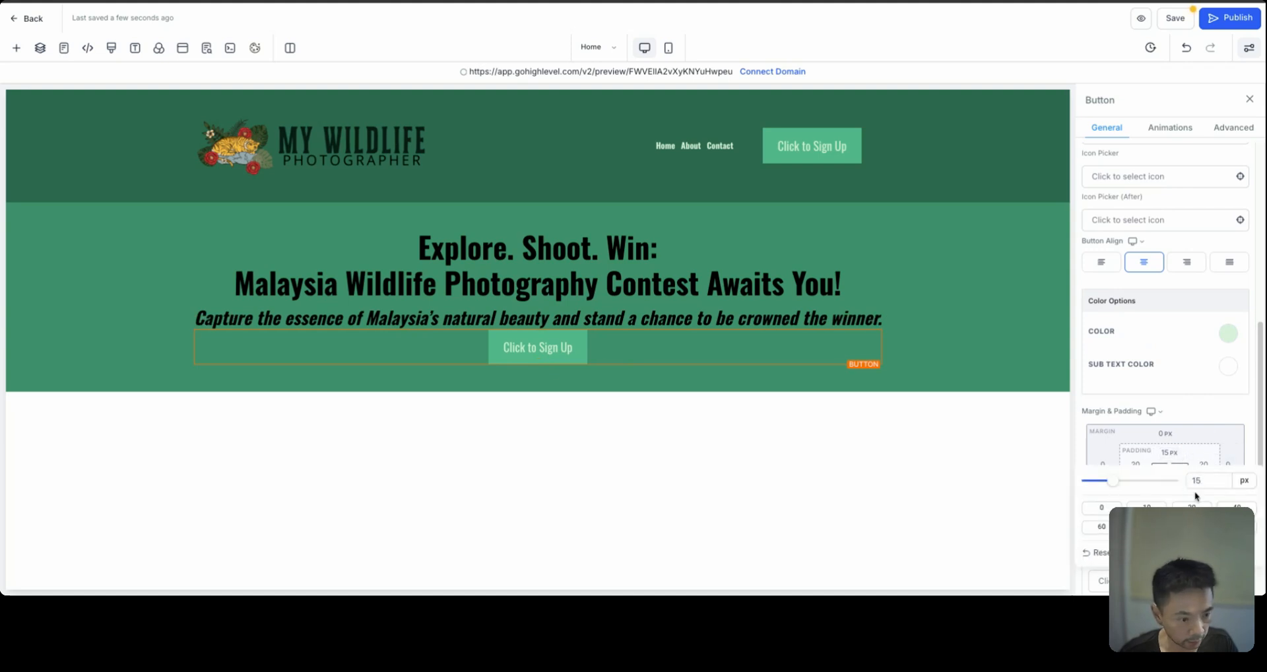
left_click(1192, 507)
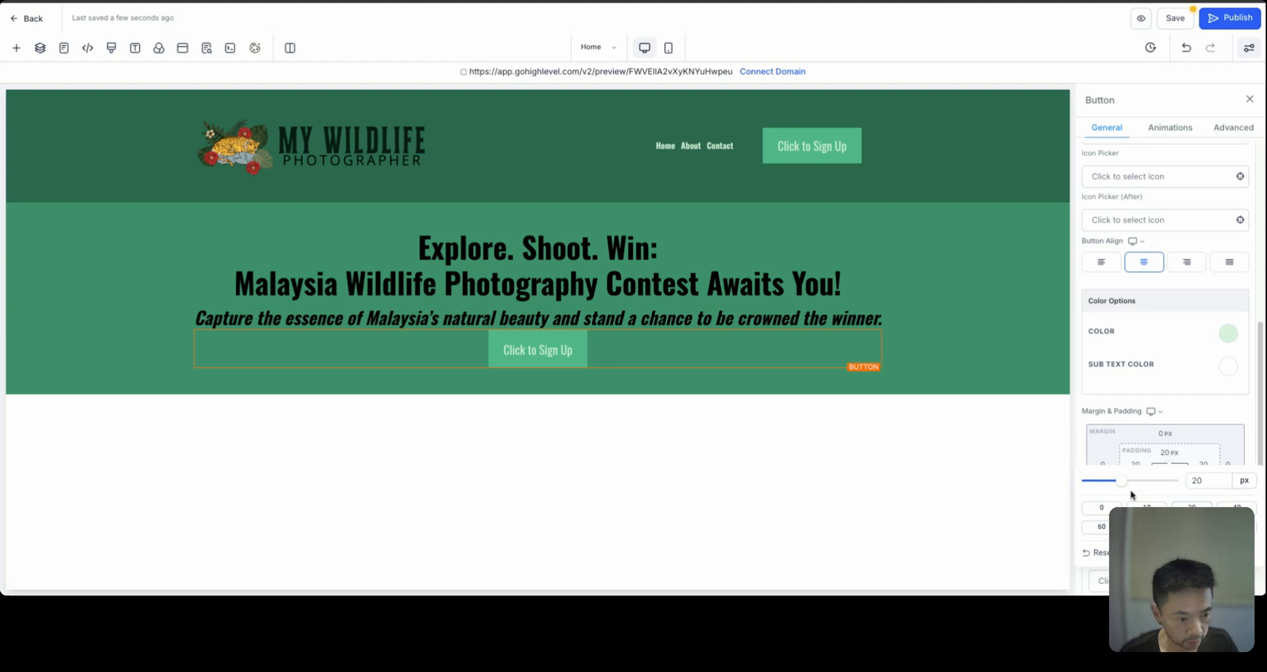
left_click_drag(1126, 485, 1116, 481)
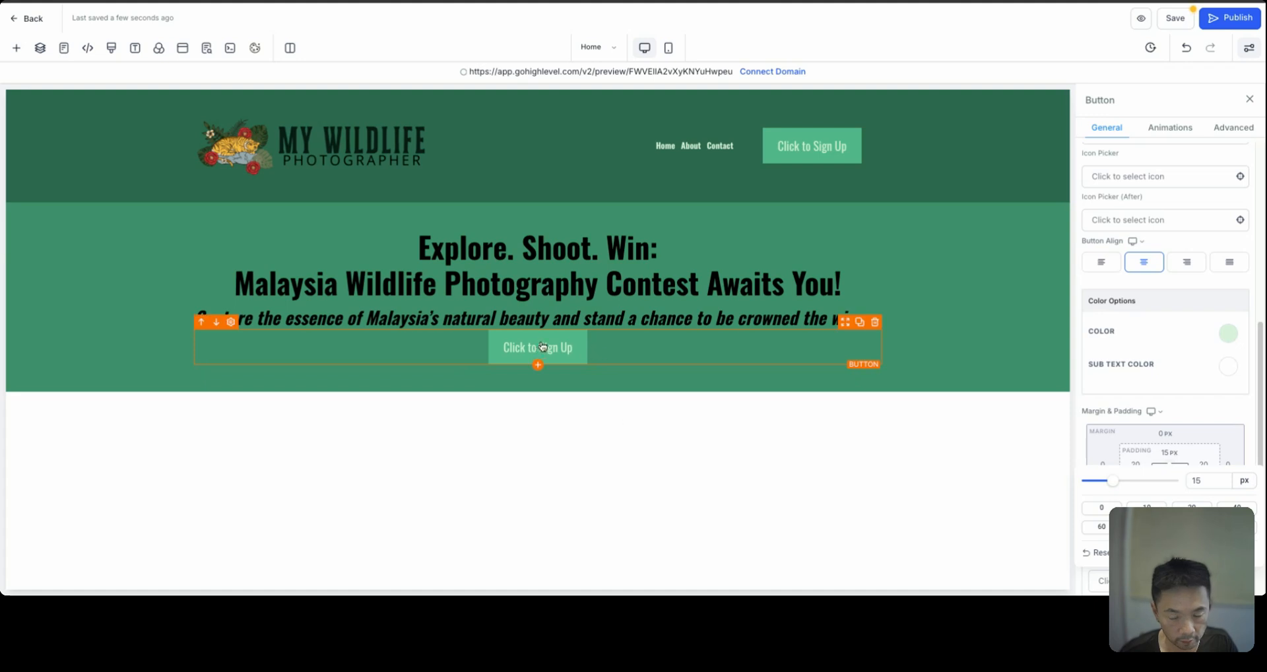
left_click(607, 454)
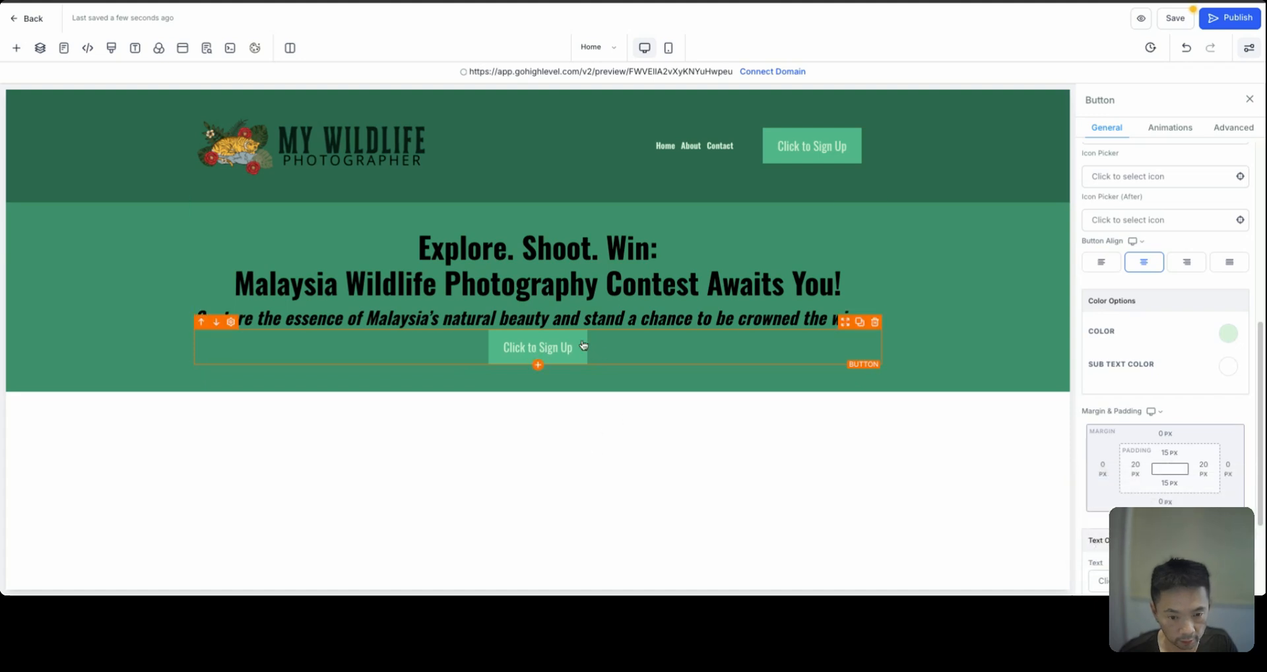
Set the hero sign-up button's top margin to 20 px.
left_click(1167, 434)
left_click(1231, 490)
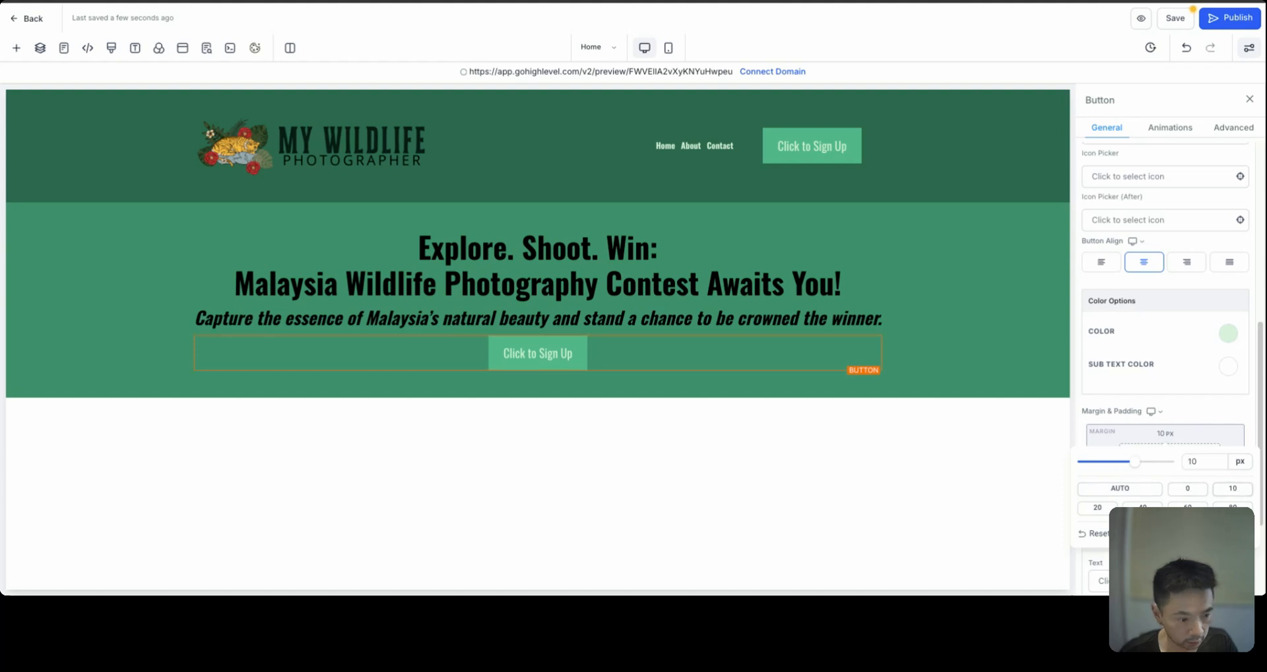
left_click(1097, 508)
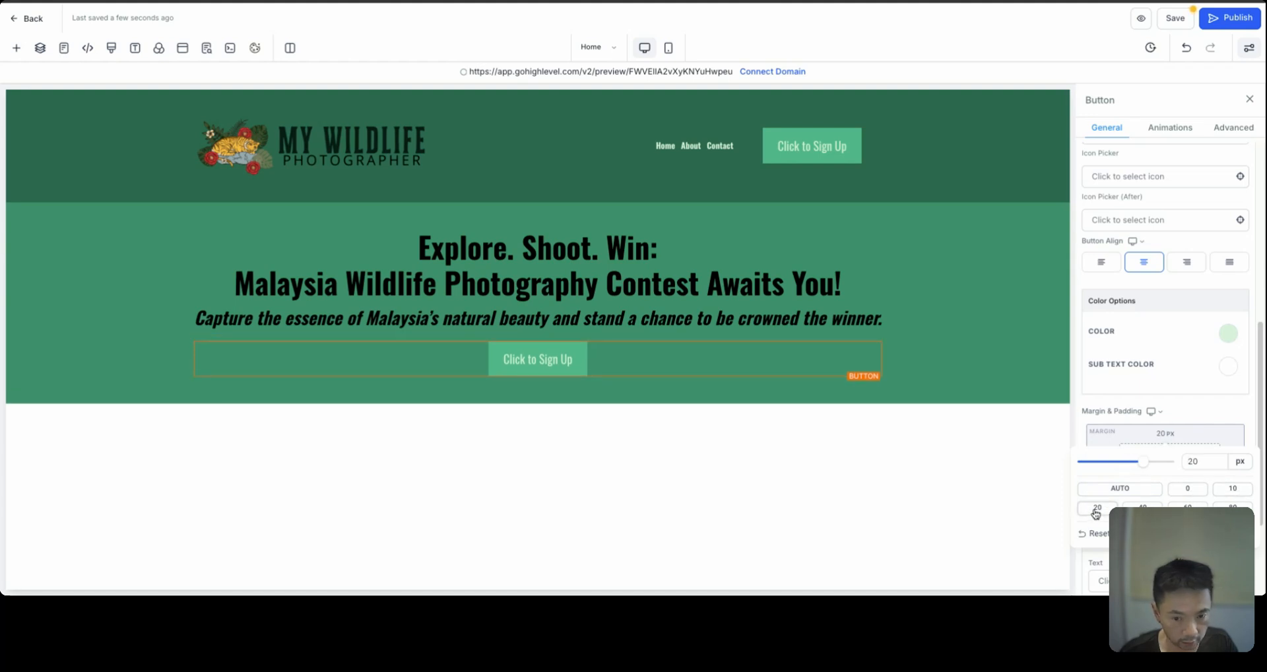
left_click(959, 317)
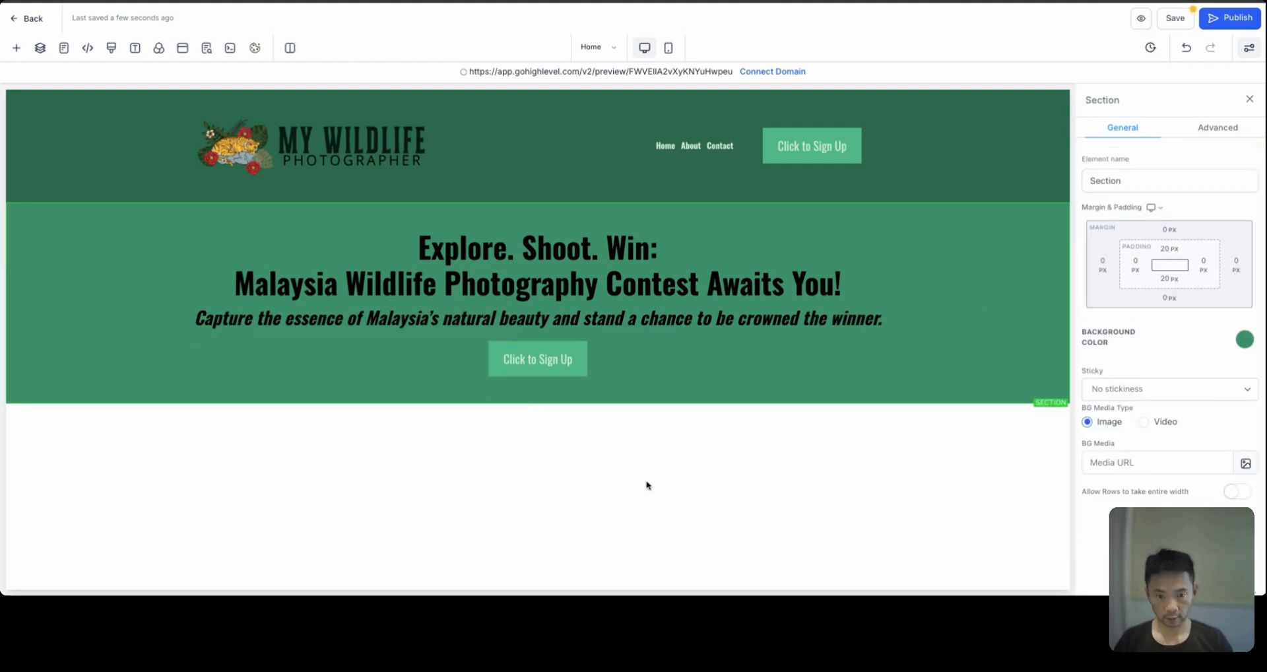
Add a box shadow to the hero sign-up button in its advanced settings.
left_click(575, 364)
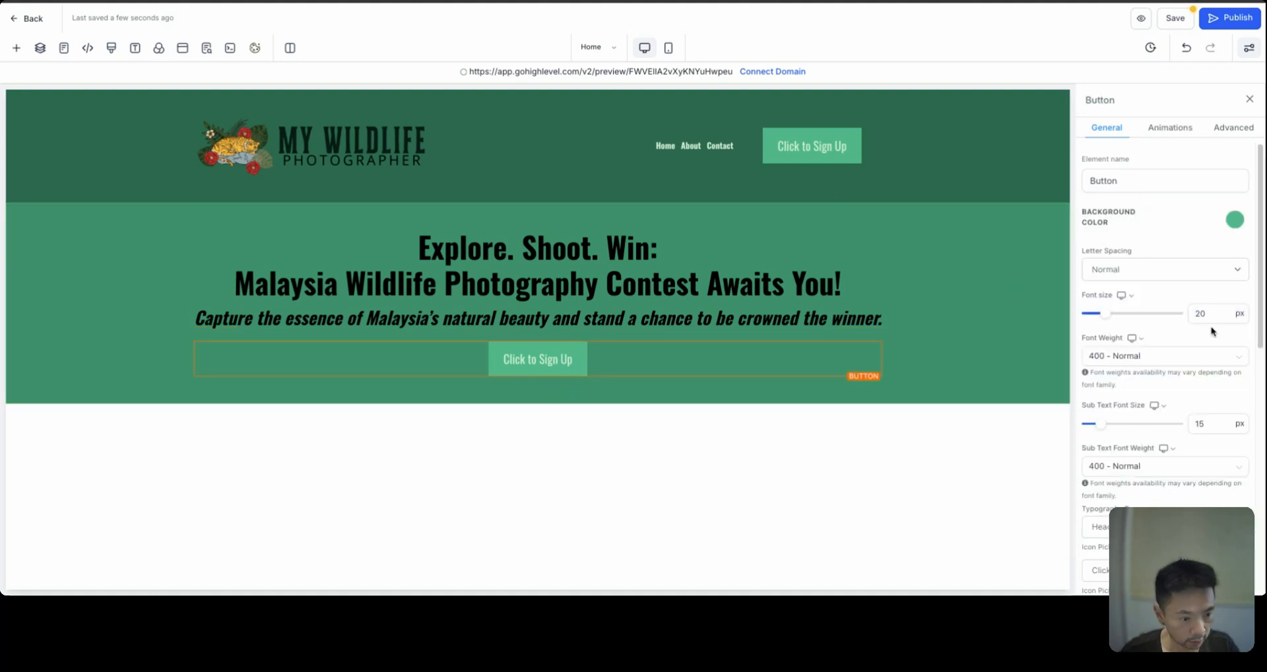
scroll(1222, 326, "down", 3)
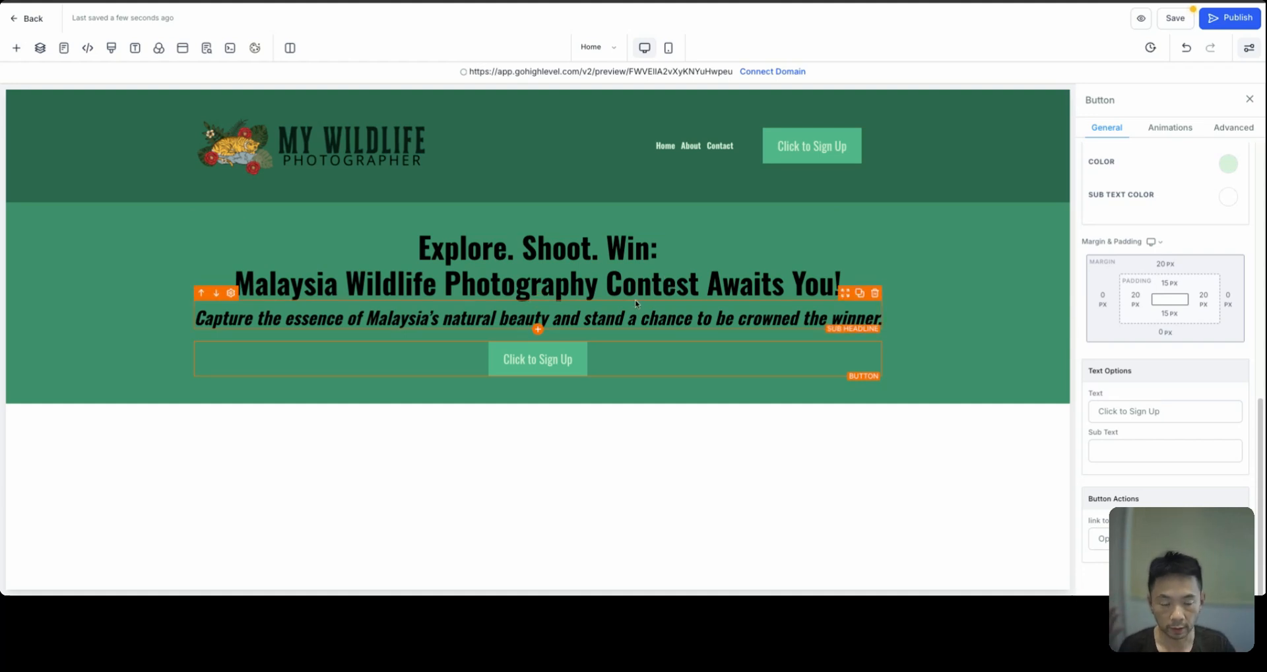
left_click(1228, 132)
scroll(1212, 273, "down", 3)
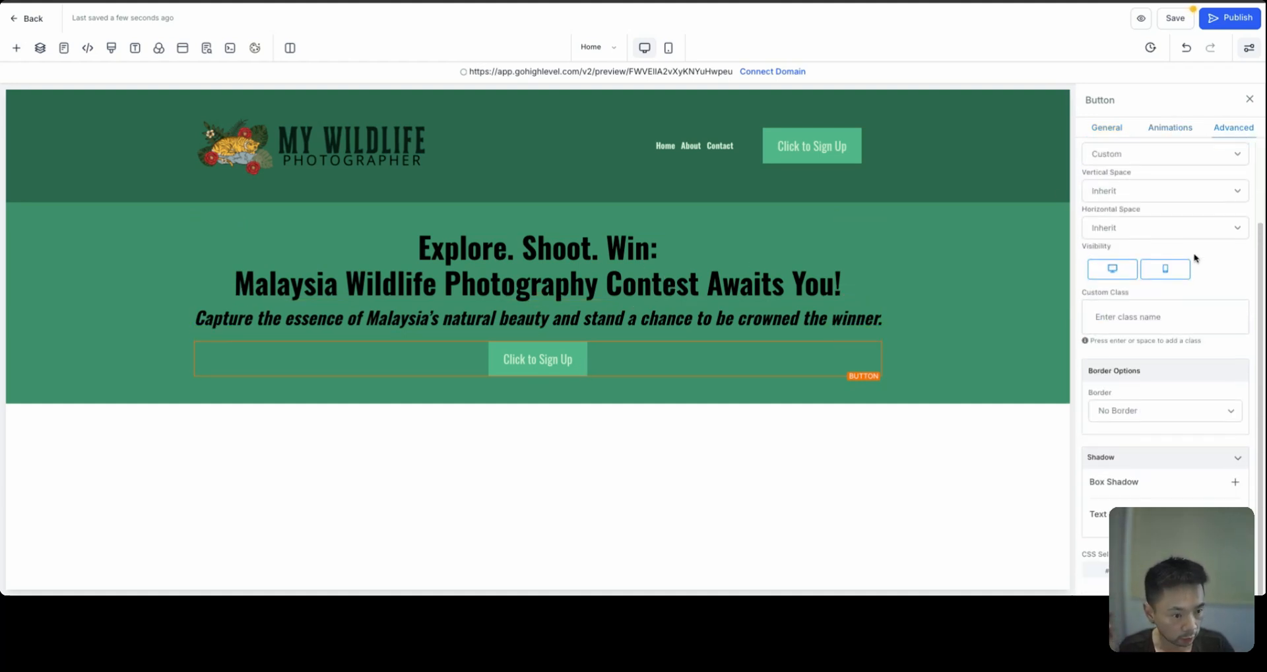
left_click(1236, 480)
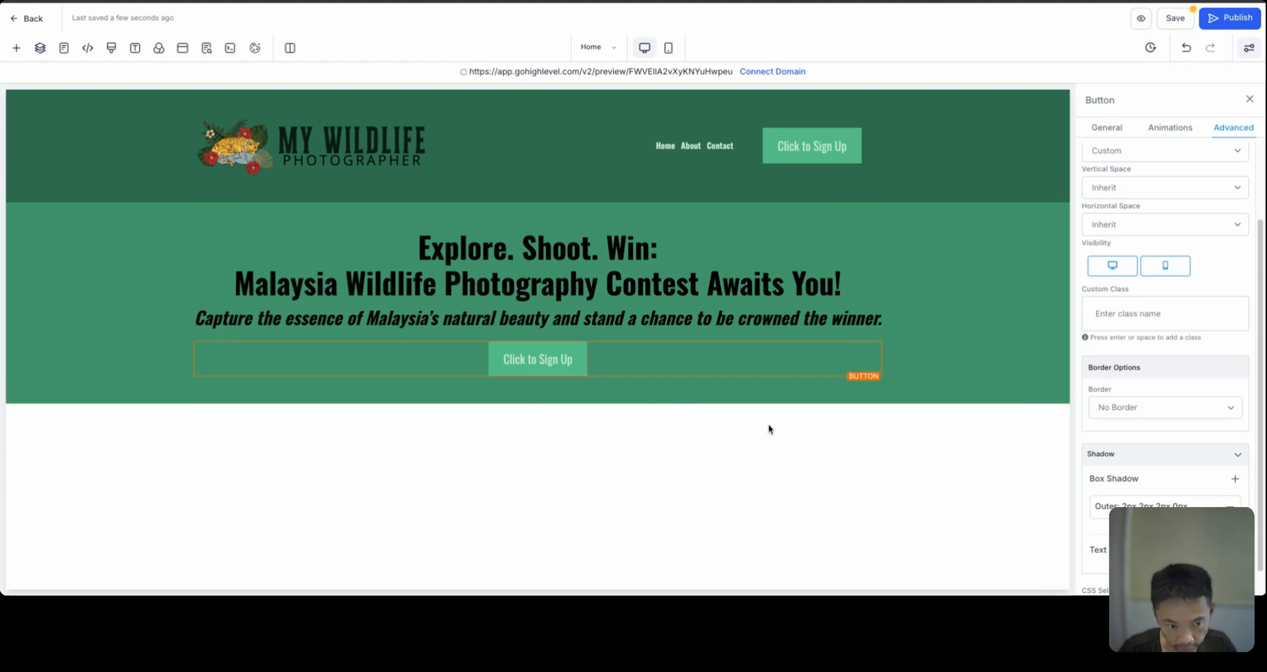
left_click(956, 298)
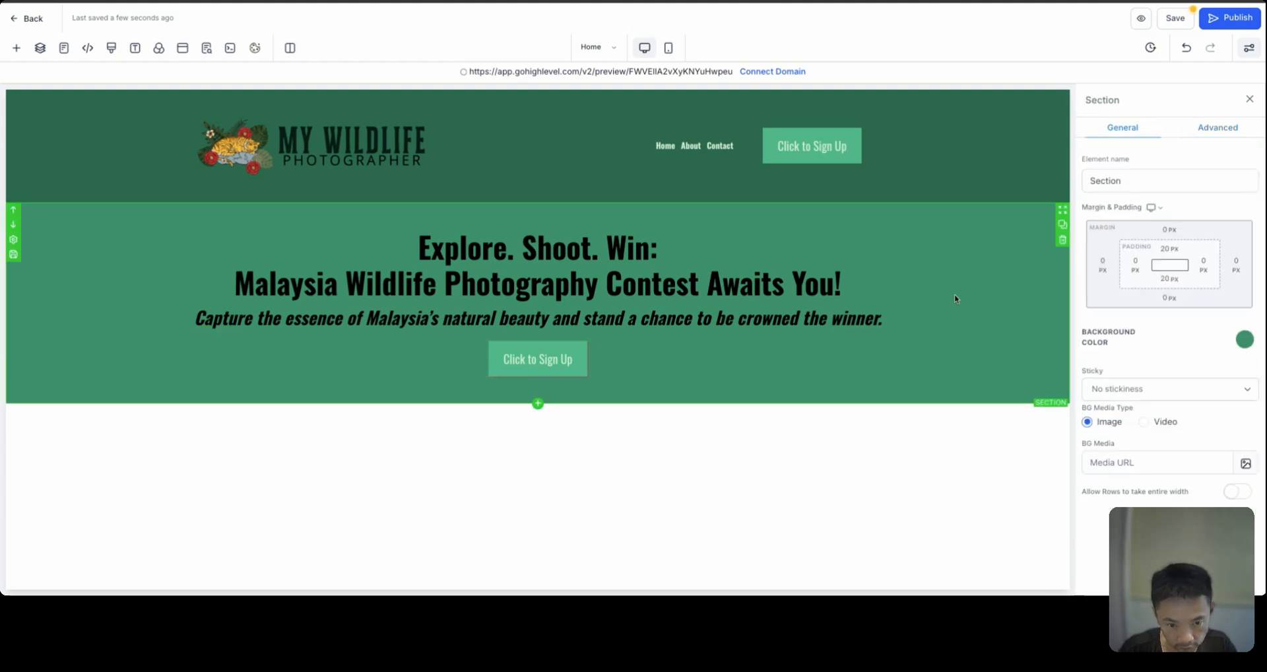
Reopen the hero button's advanced settings and expand the options of its outer box shadow.
left_click(878, 365)
left_click(1233, 127)
scroll(1182, 410, "down", 5)
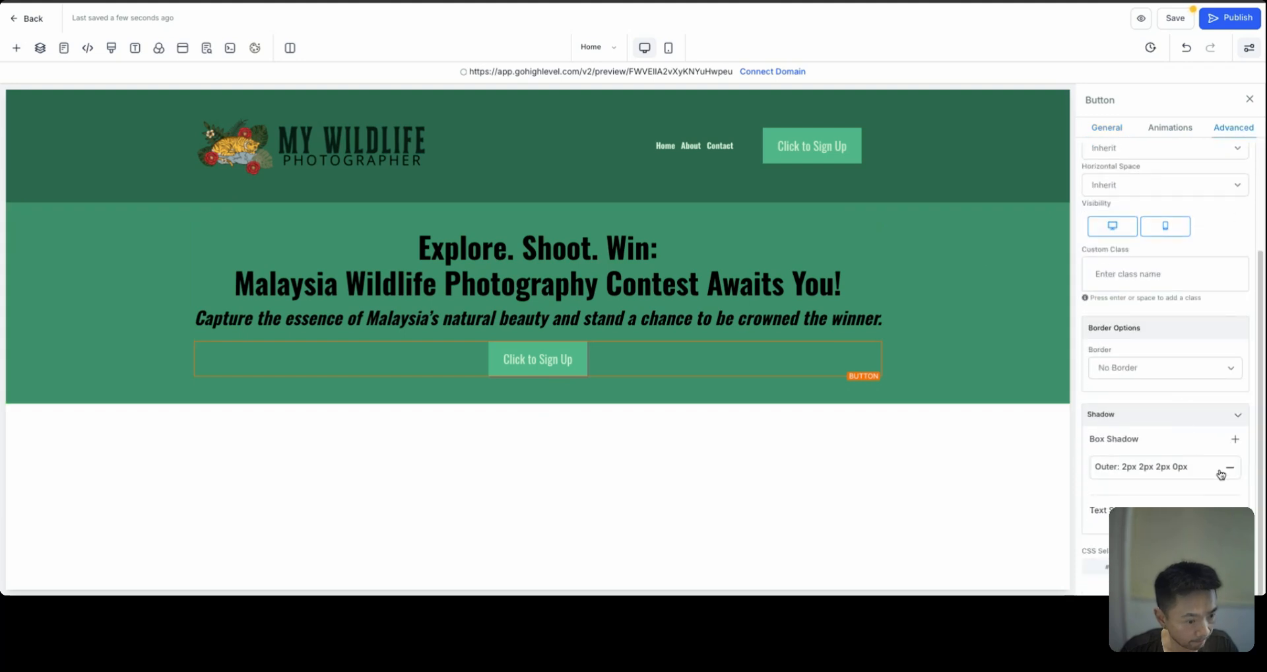
left_click(1229, 470)
left_click(1233, 479)
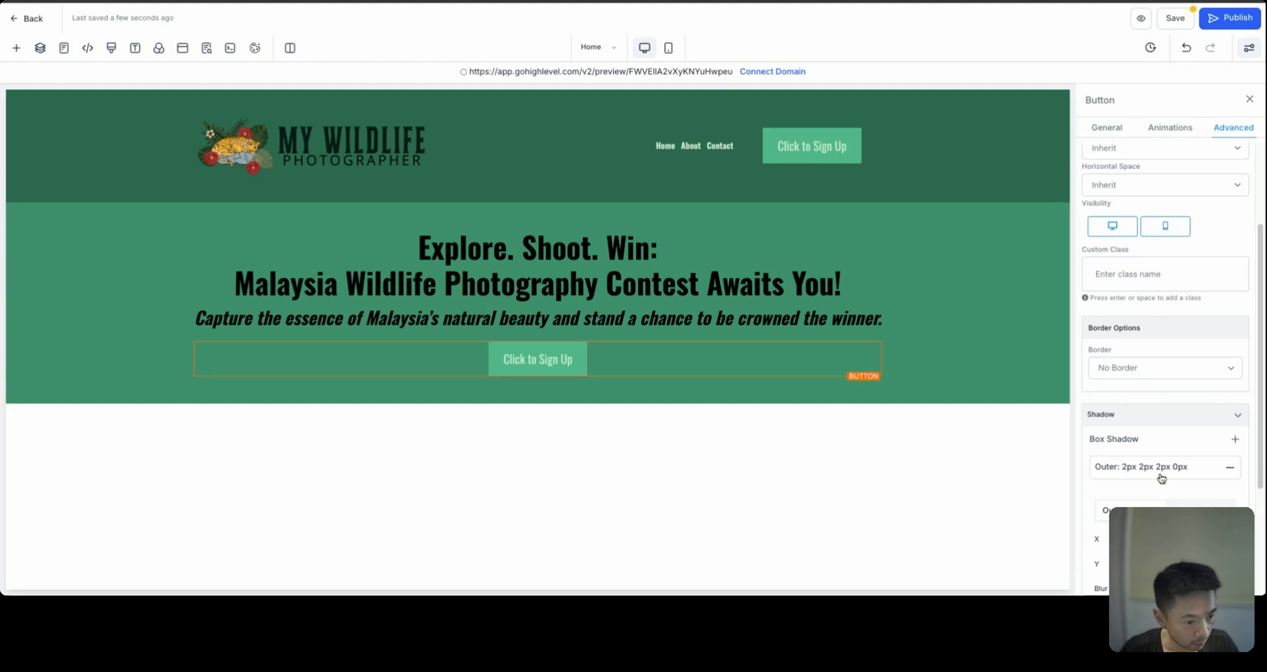
left_click(1157, 475)
scroll(1167, 476, "down", 2)
Copy the darkest green, 081C15, from the Coolors palette and apply it as the hero button's box shadow color.
left_click(1106, 519)
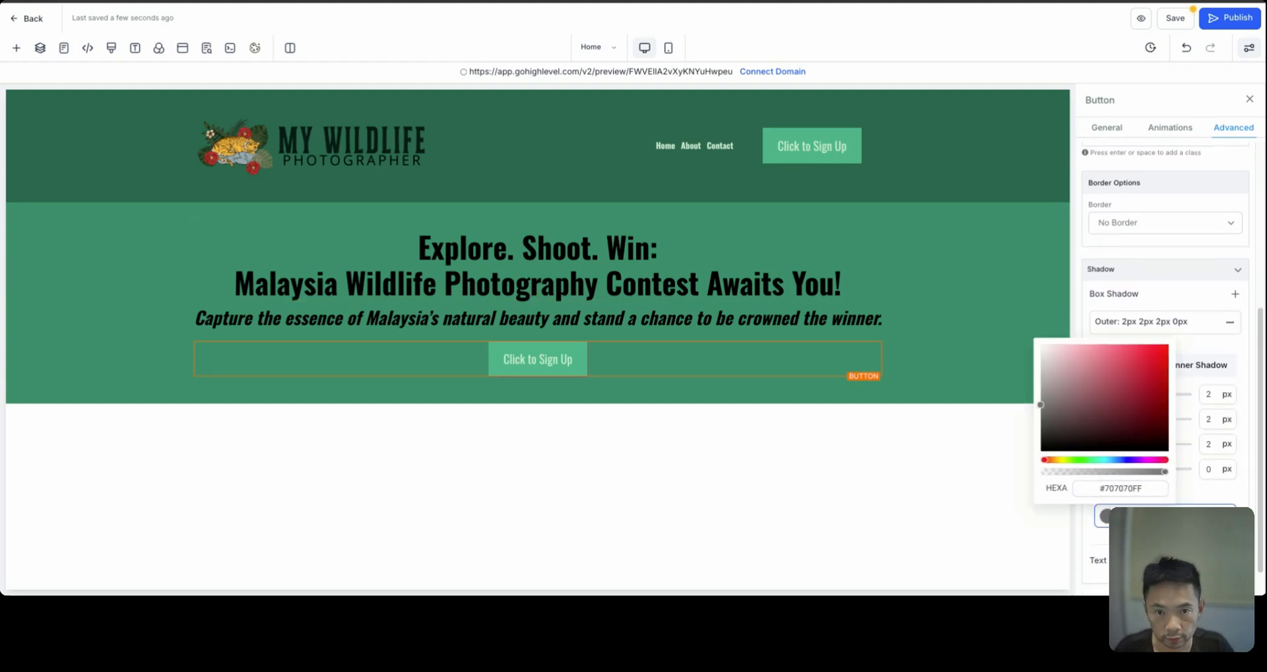
key("alt+Tab")
left_click(826, 474)
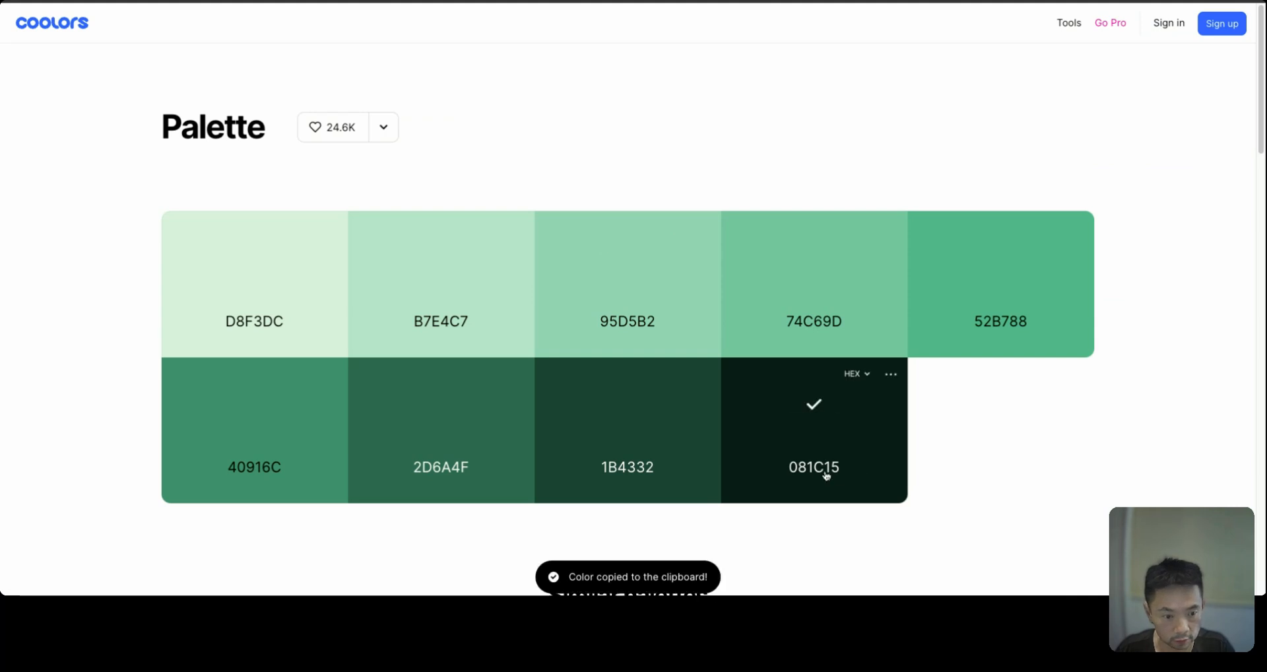
left_click(264, 1)
double_click(1123, 492)
key("ctrl+v")
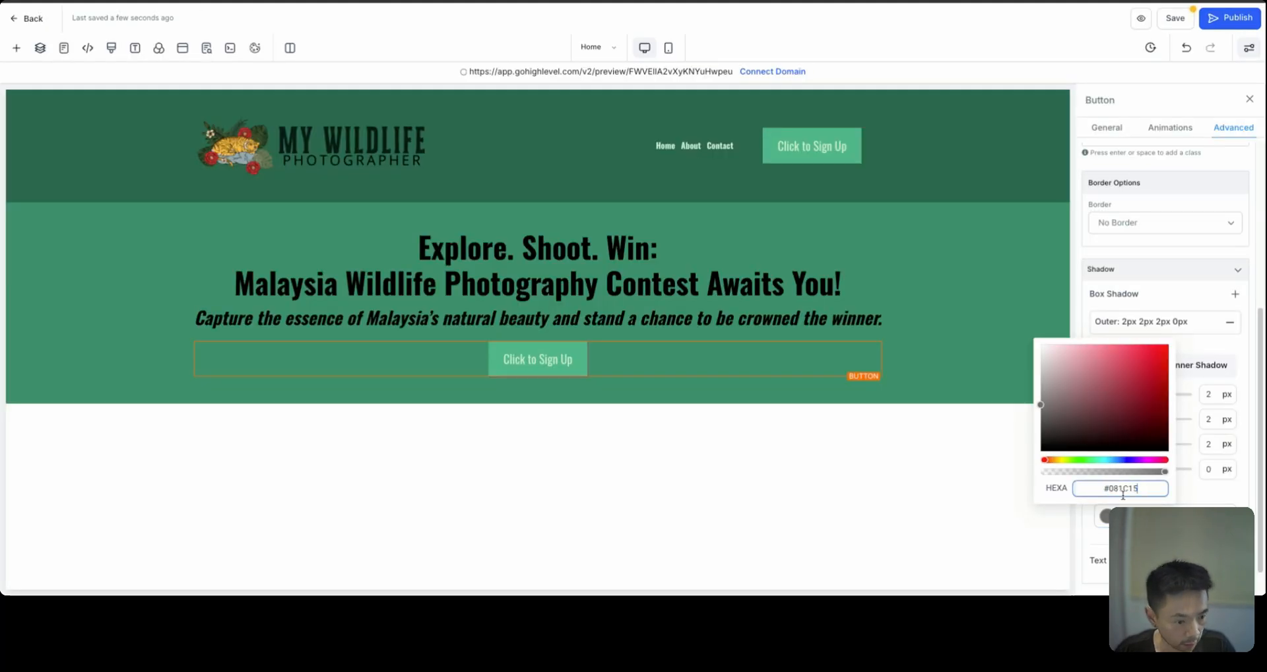
left_click(920, 516)
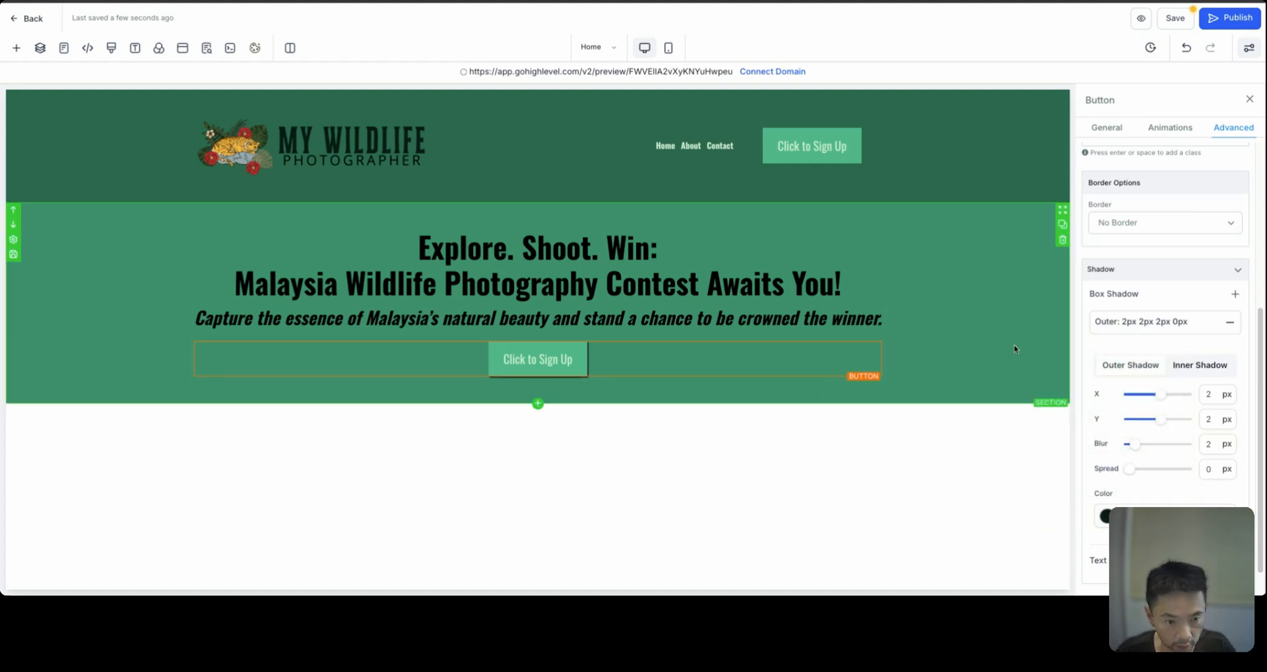
left_click(976, 368)
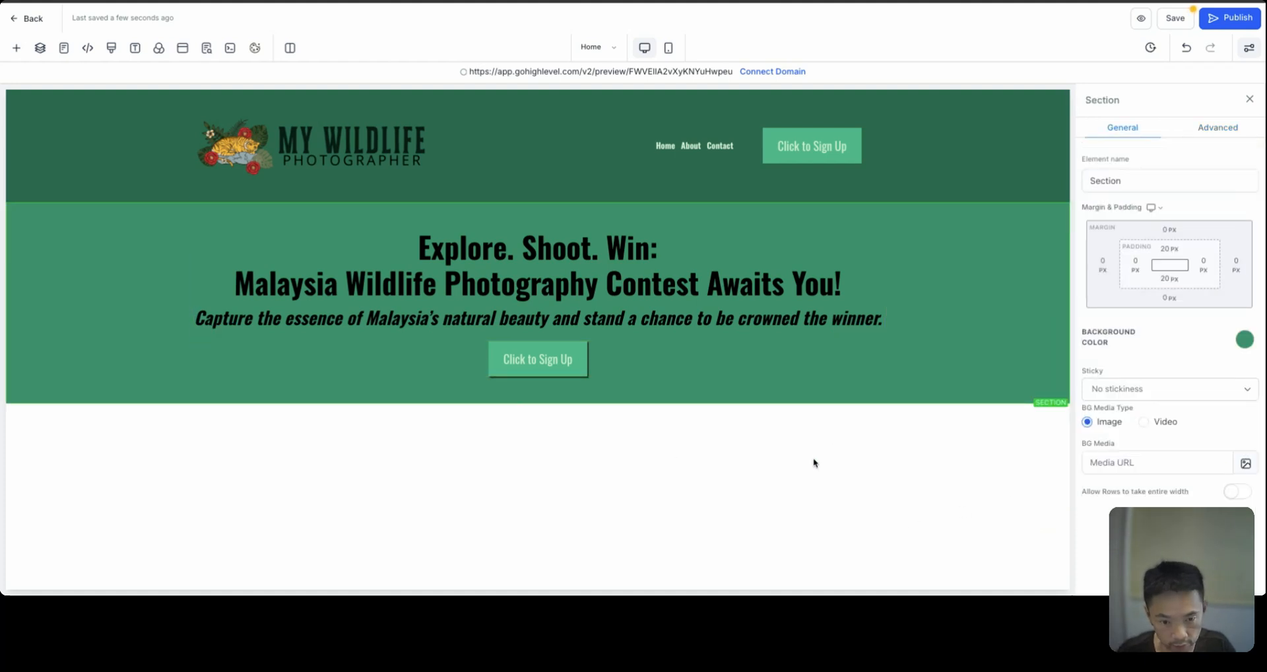
Increase the hero sign-up button's font size to roughly double.
left_click(537, 371)
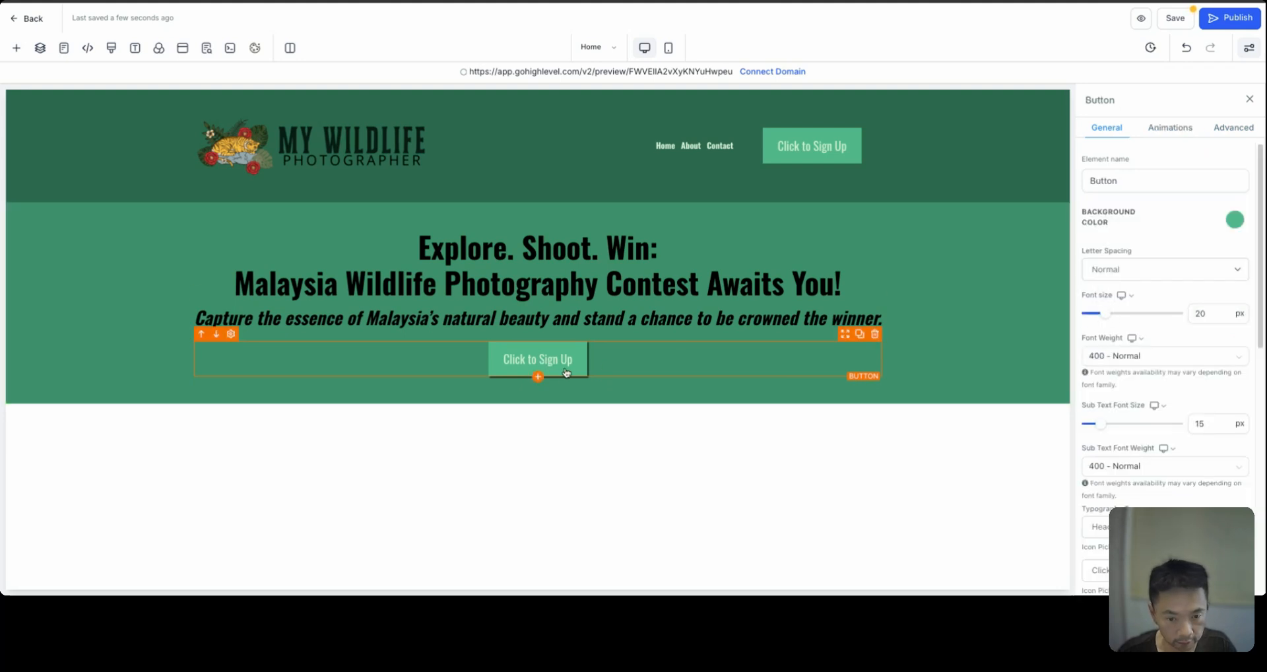
mouse_move(1109, 318)
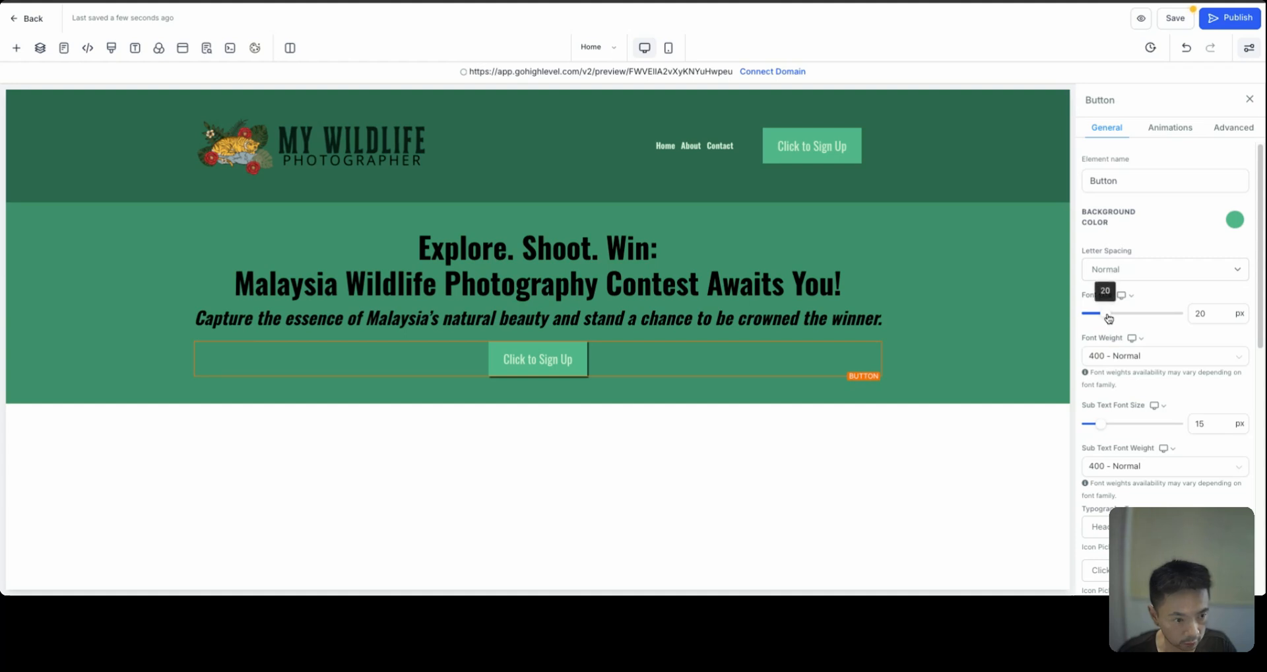
left_click_drag(1109, 318, 1127, 314)
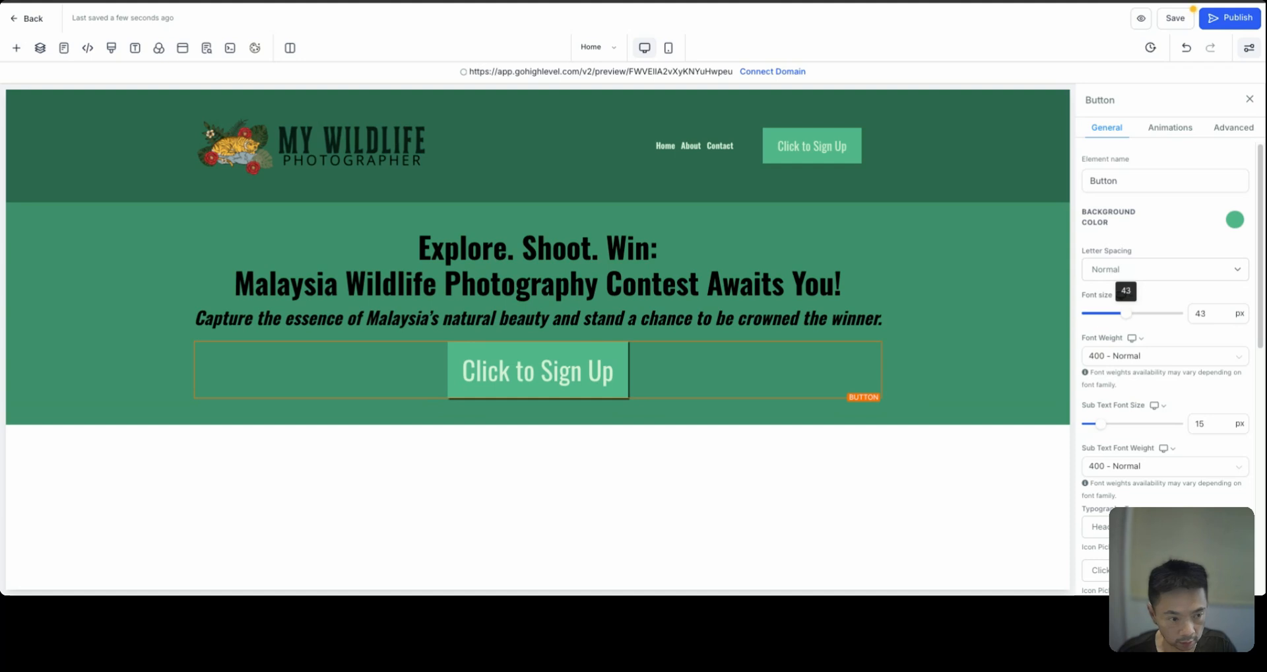
left_click(924, 395)
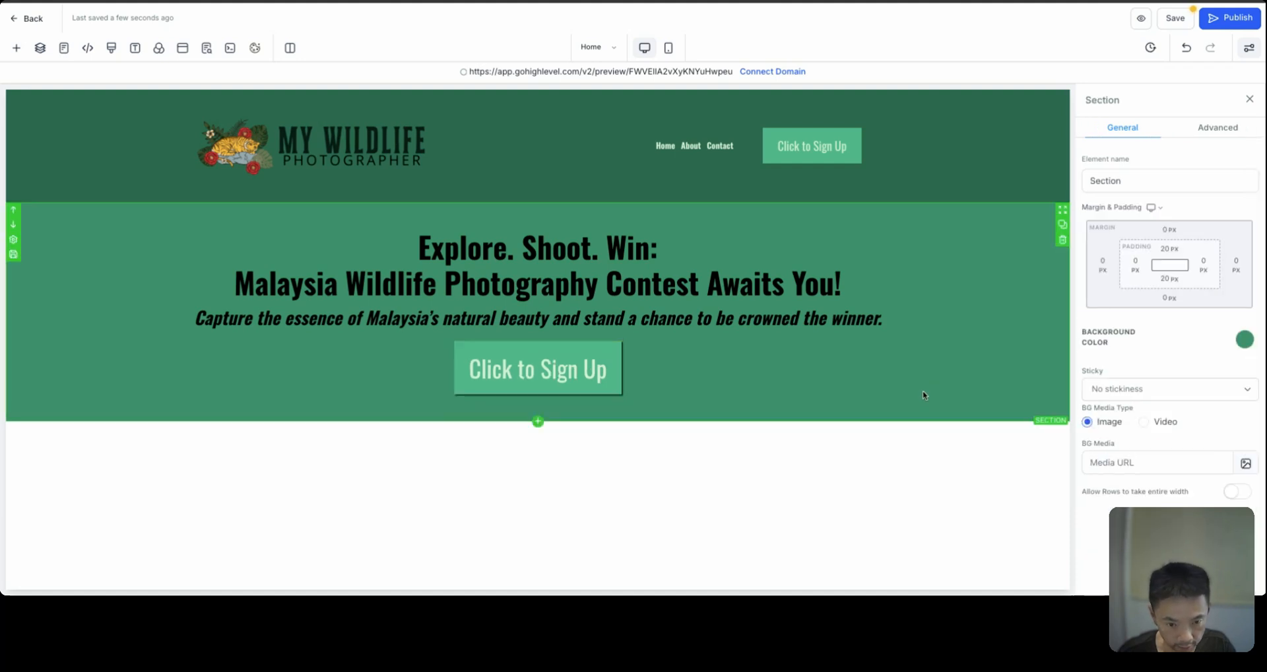
Add a text shadow to the hero sign-up button and set its color to #081C15.
left_click(604, 373)
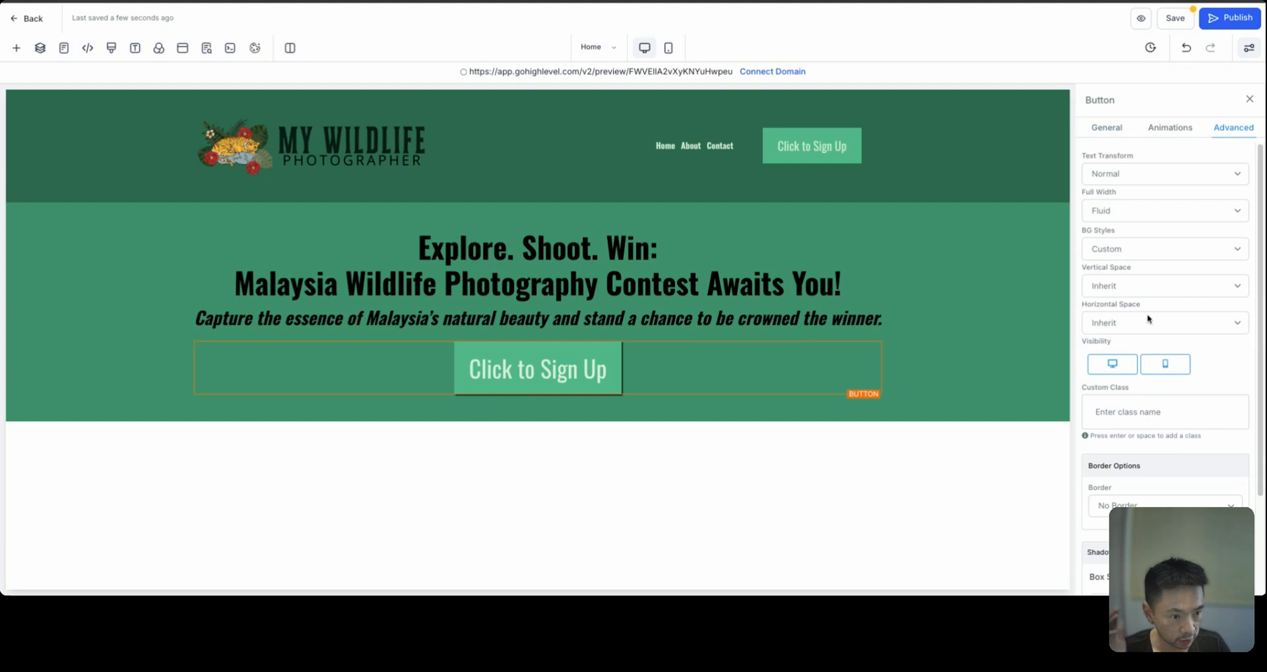
scroll(1222, 372, "down", 2)
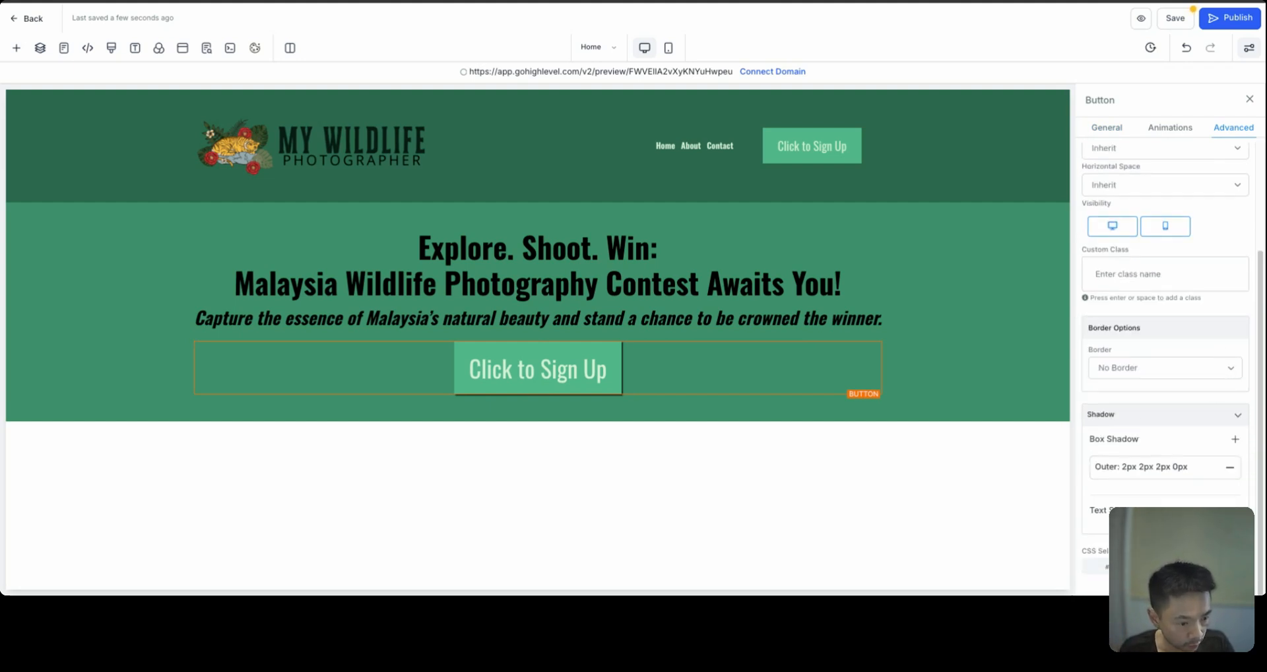
scroll(1207, 503, "down", 1)
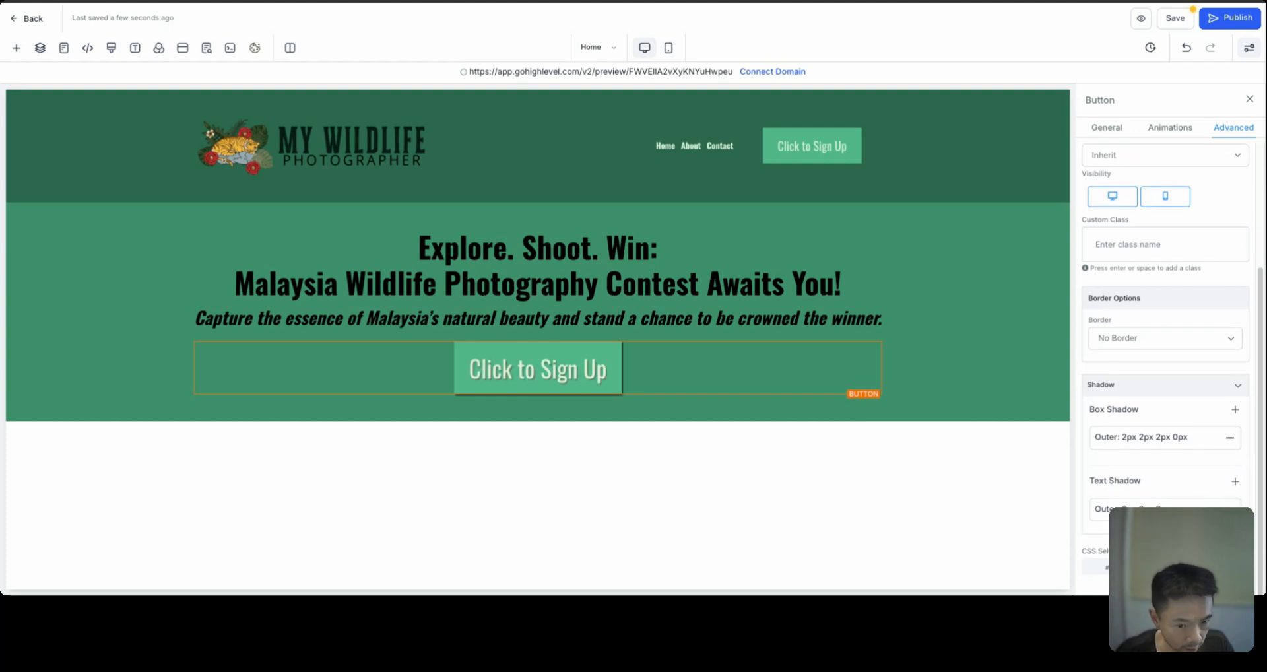
left_click(1205, 509)
scroll(1205, 491, "down", 2)
left_click(1152, 503)
left_click(1109, 504)
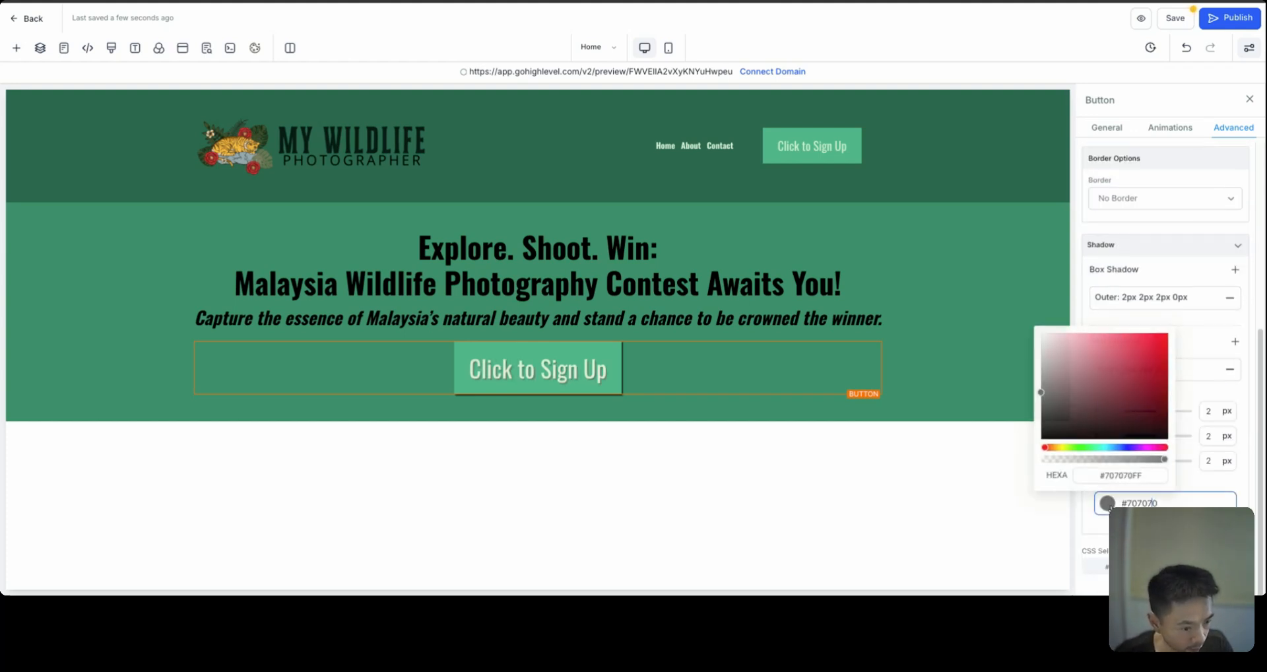
triple_click(1129, 477)
key("ctrl+v")
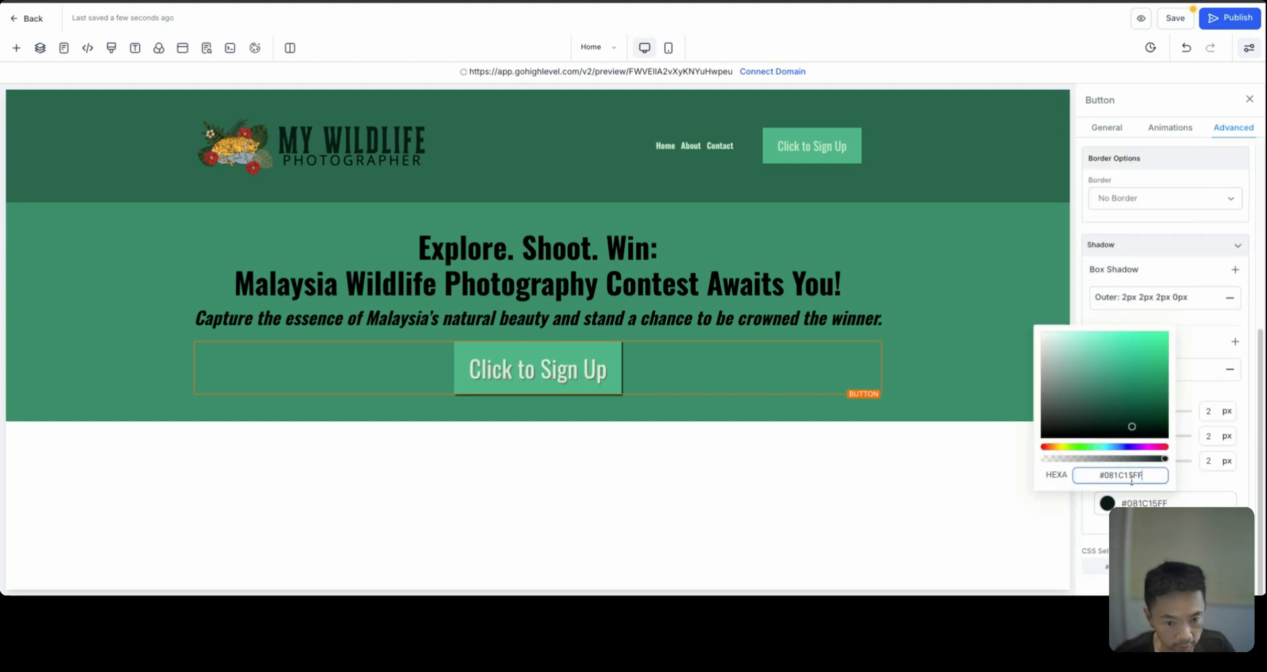
left_click(951, 493)
left_click(928, 331)
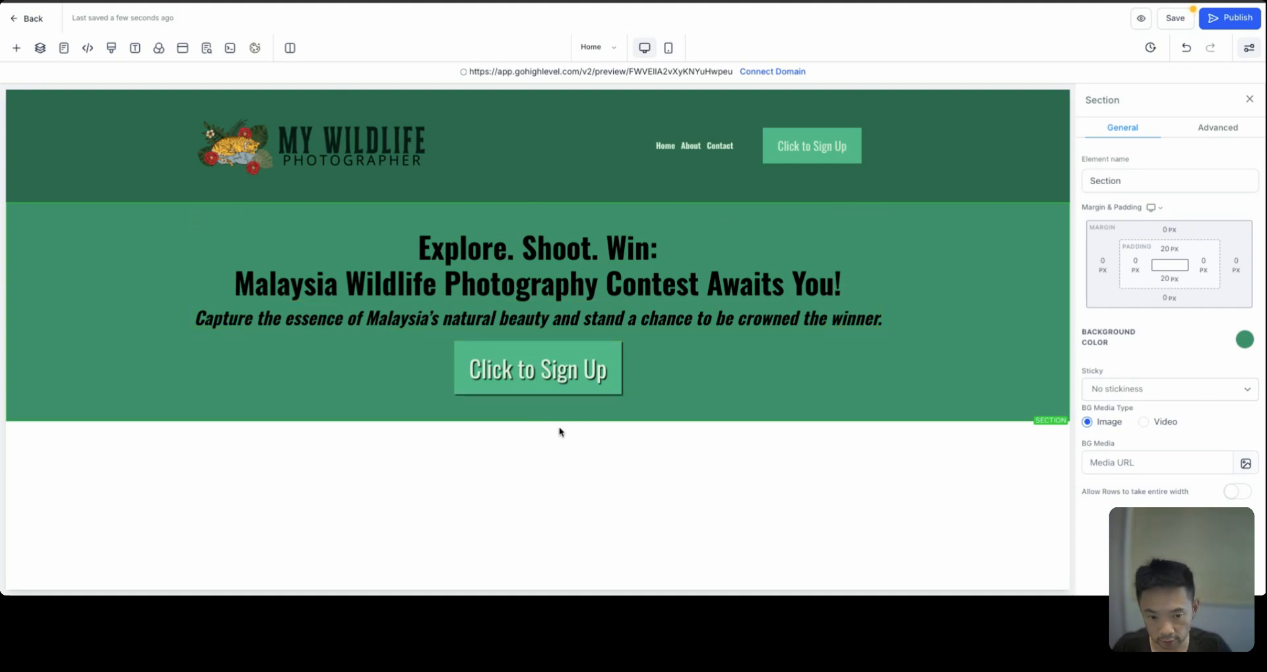
Add a full-width section with a 2-column row directly below the headline section.
left_click(538, 423)
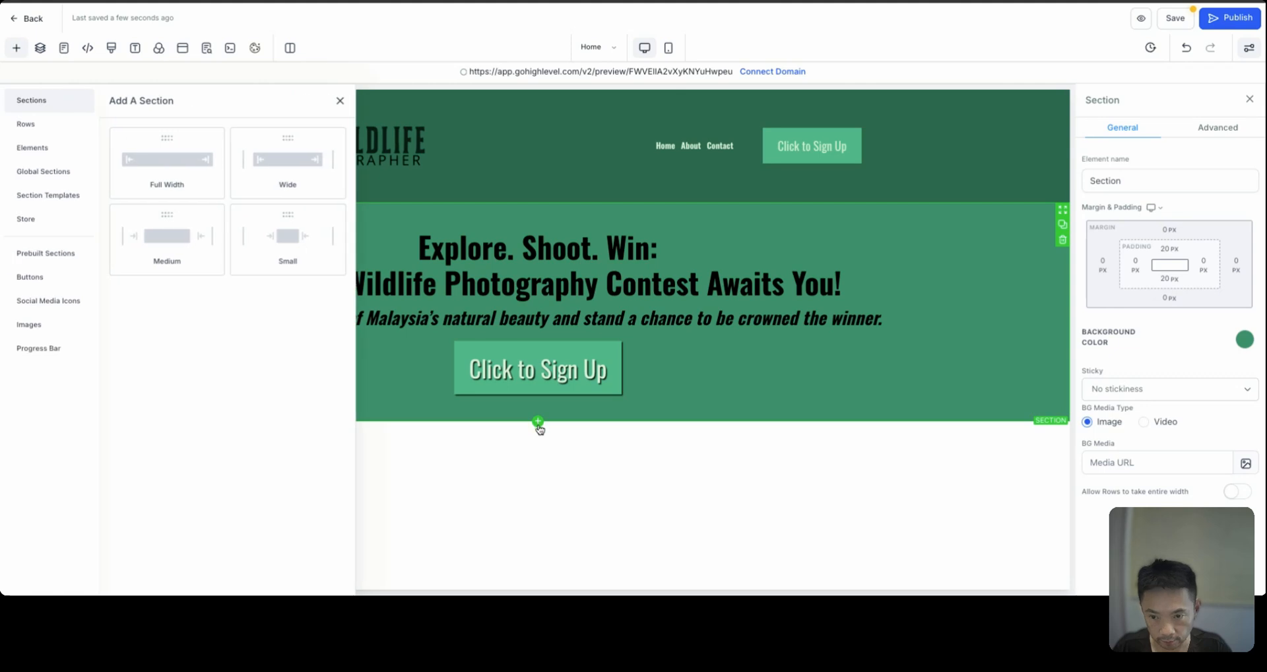
left_click(170, 162)
left_click(537, 462)
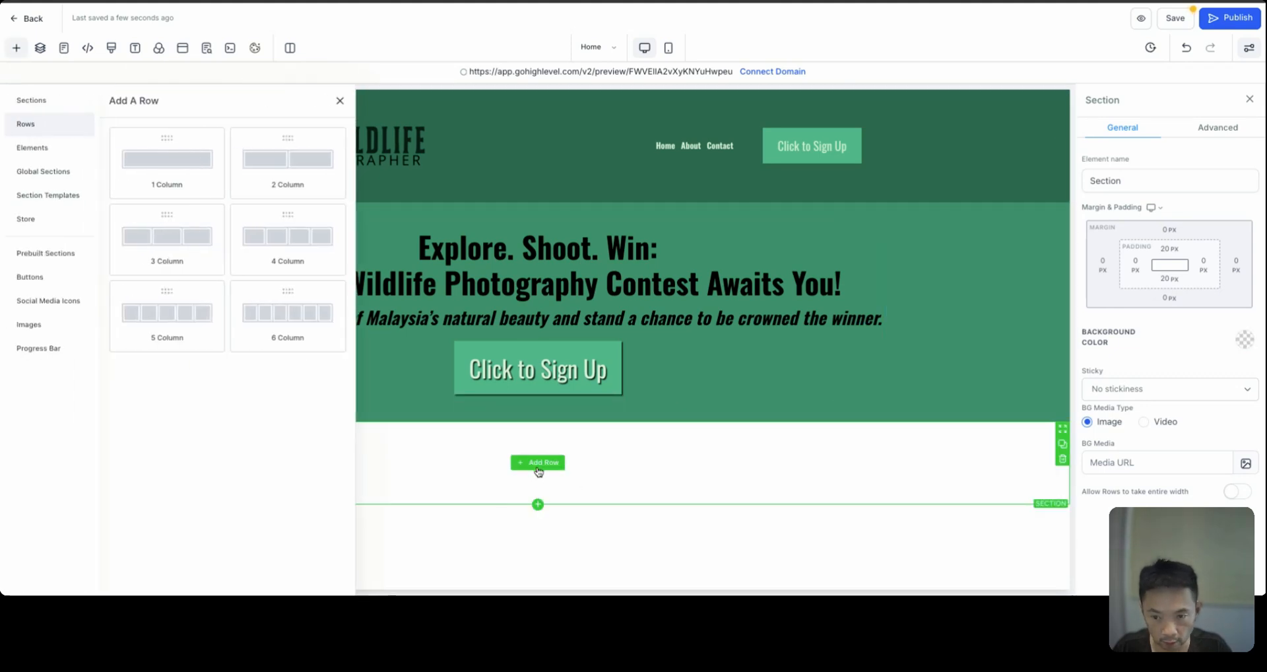
left_click(289, 164)
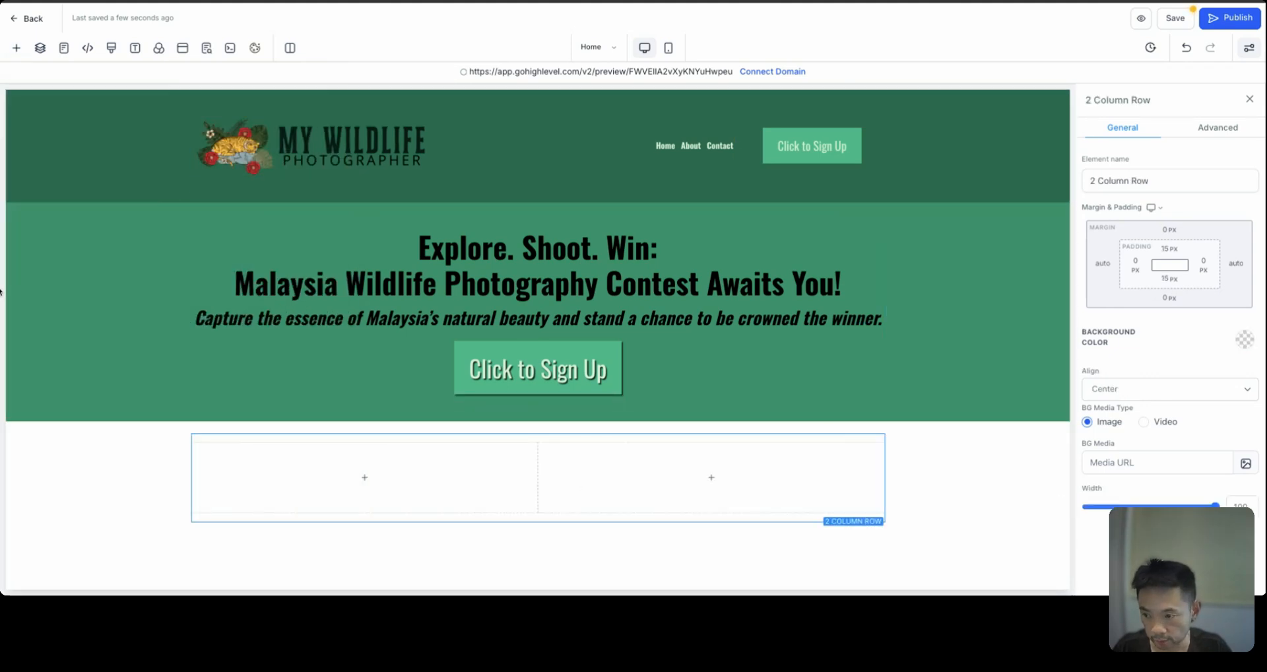
Set the background color of the new two-column section to the palest green swatch.
left_click(943, 489)
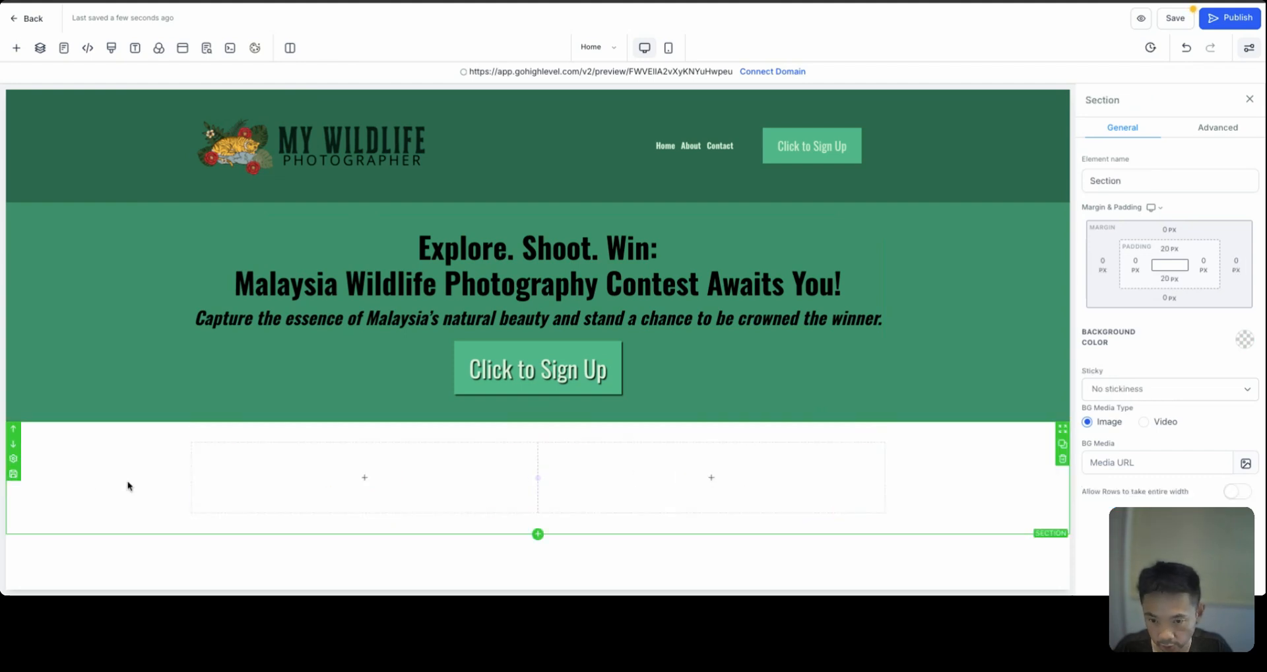
left_click(140, 171)
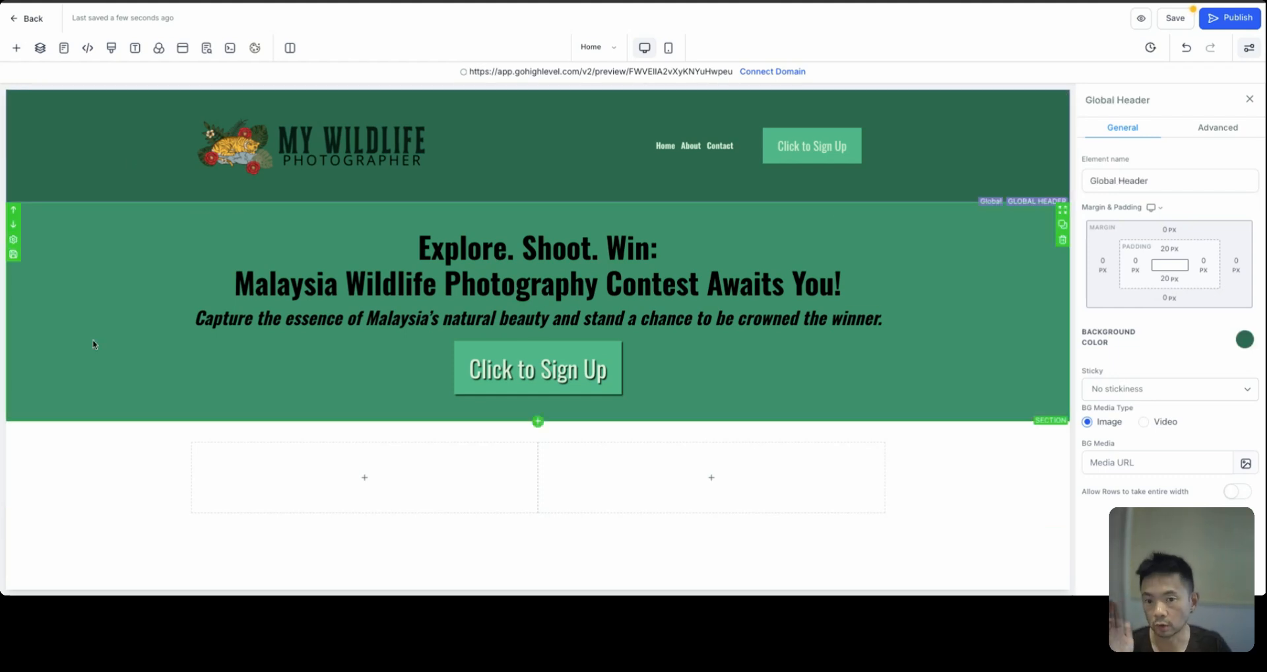
left_click(125, 310)
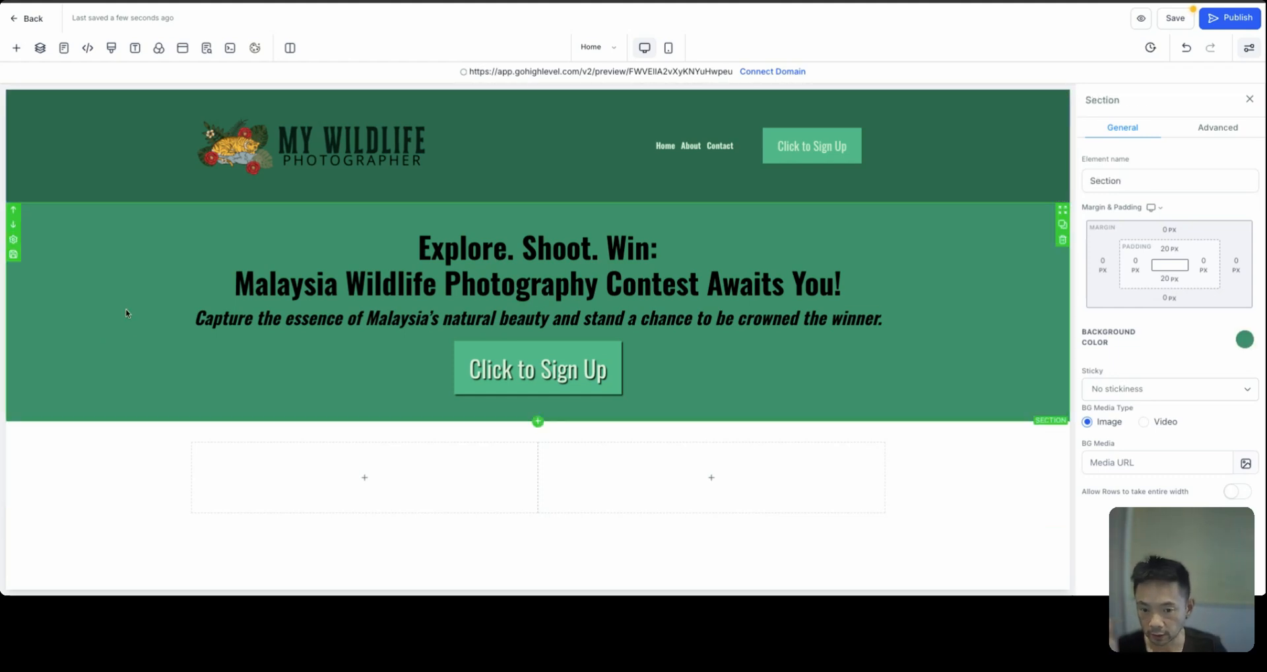
left_click(111, 473)
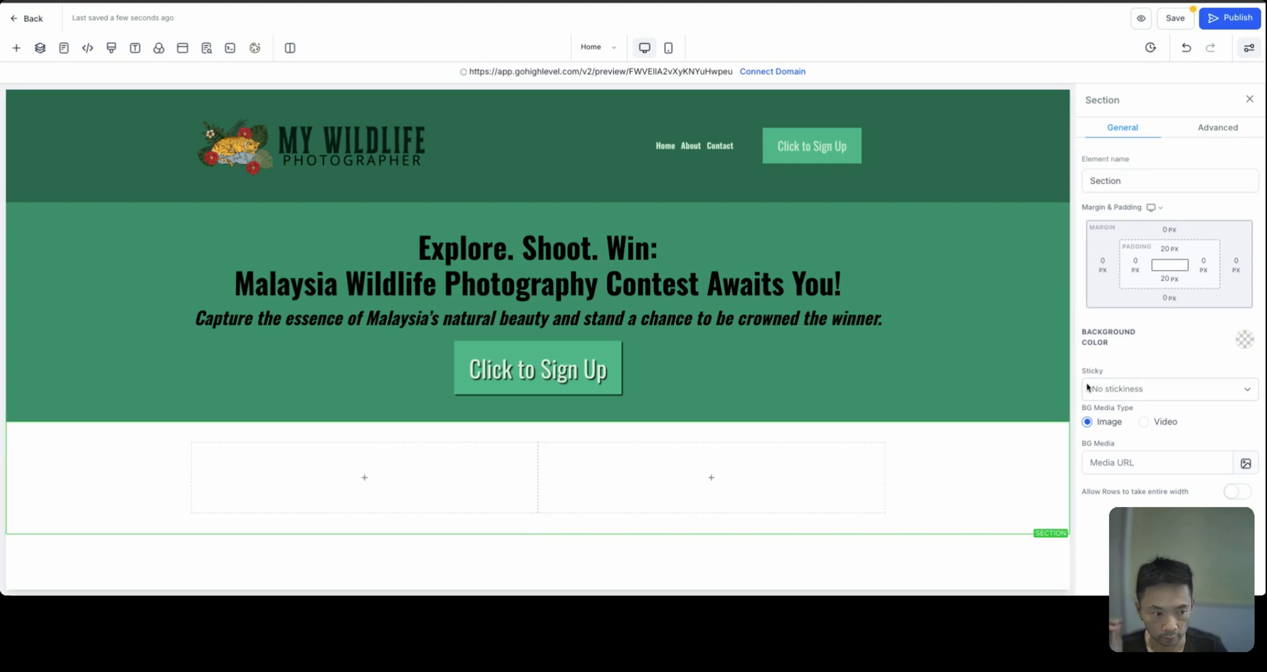
left_click(1247, 344)
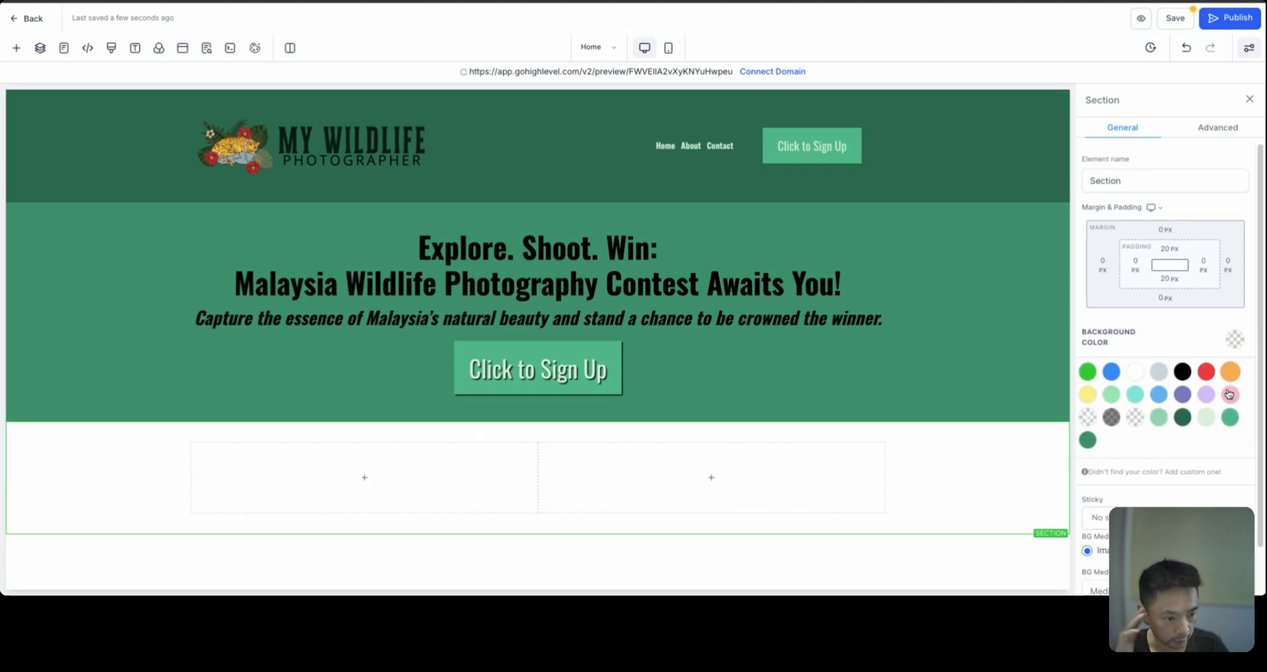
left_click(1208, 420)
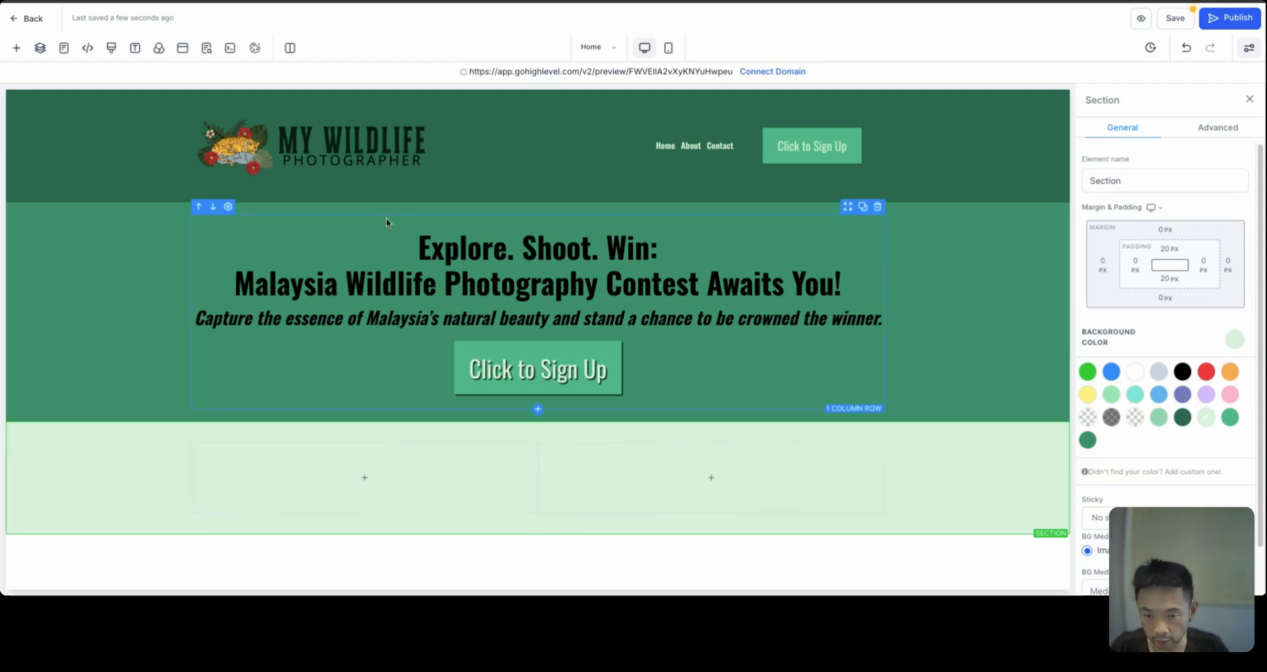
Duplicate the pale green two-column section and give the lower copy the same medium green background as the headline section.
mouse_move(369, 481)
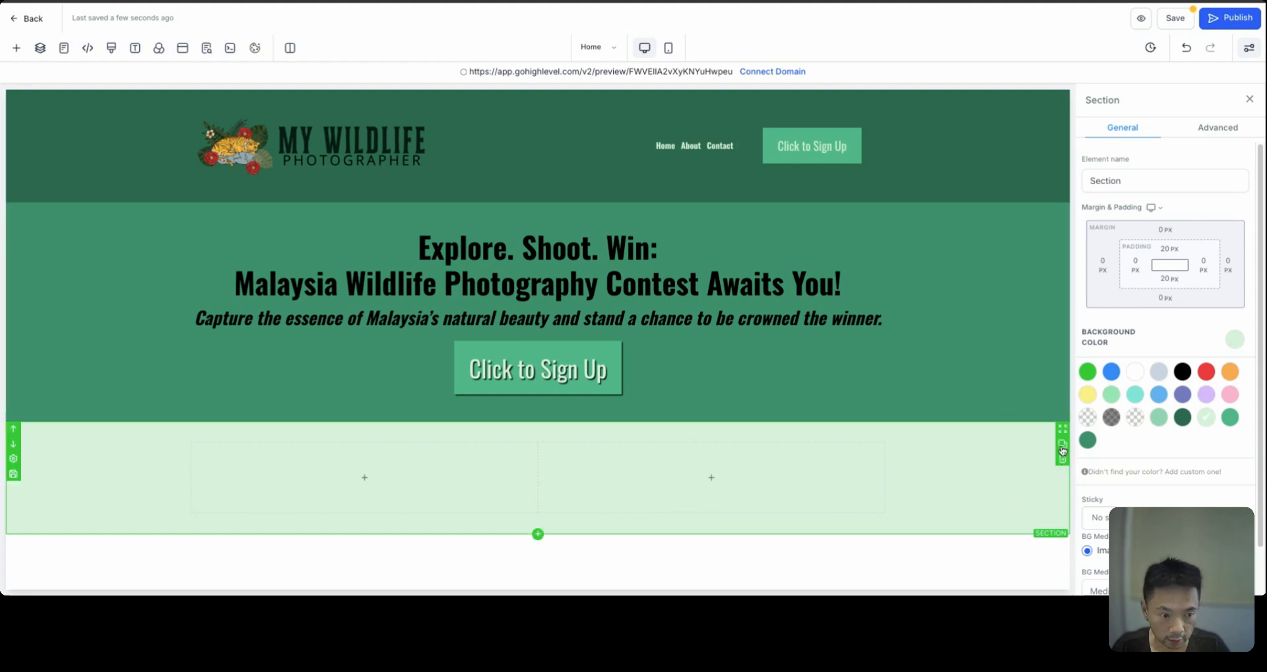
left_click(1061, 445)
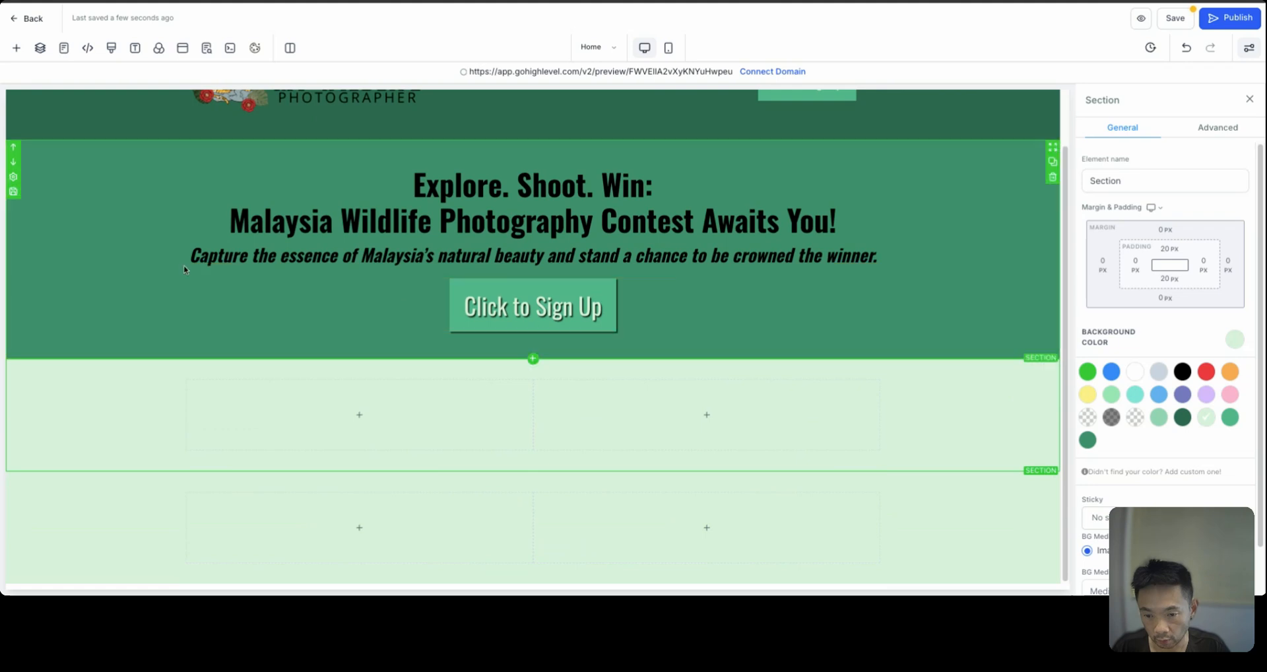
left_click(85, 515)
left_click(141, 272)
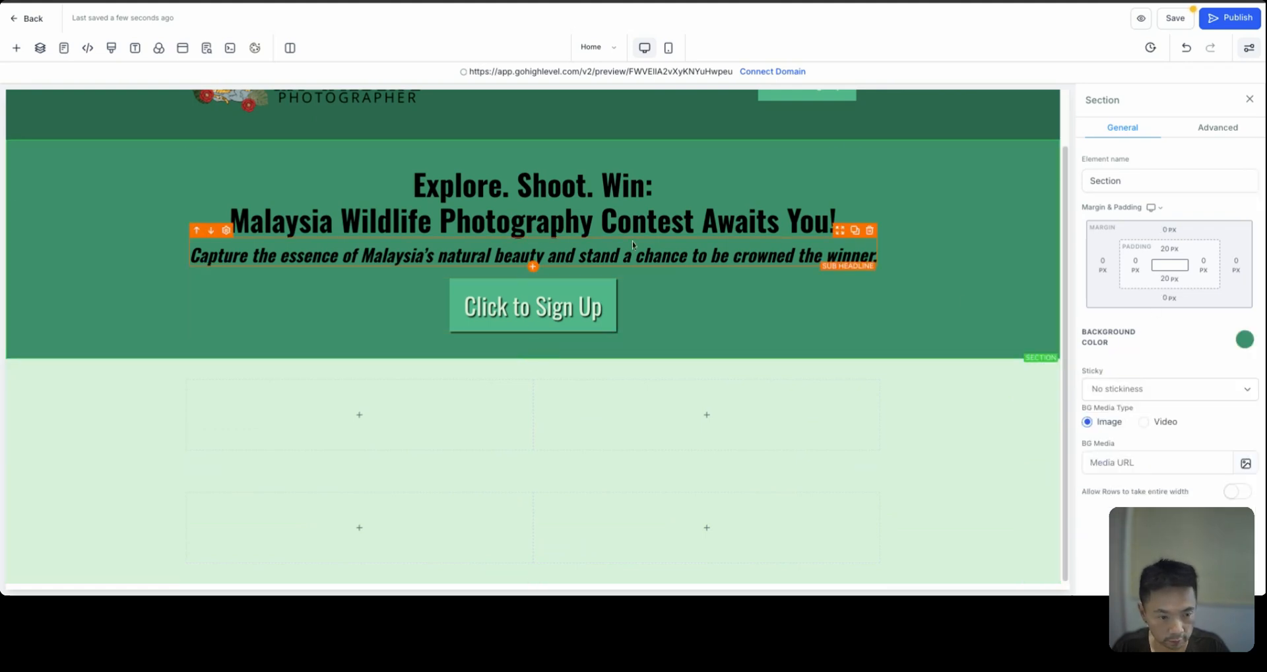
left_click(1245, 340)
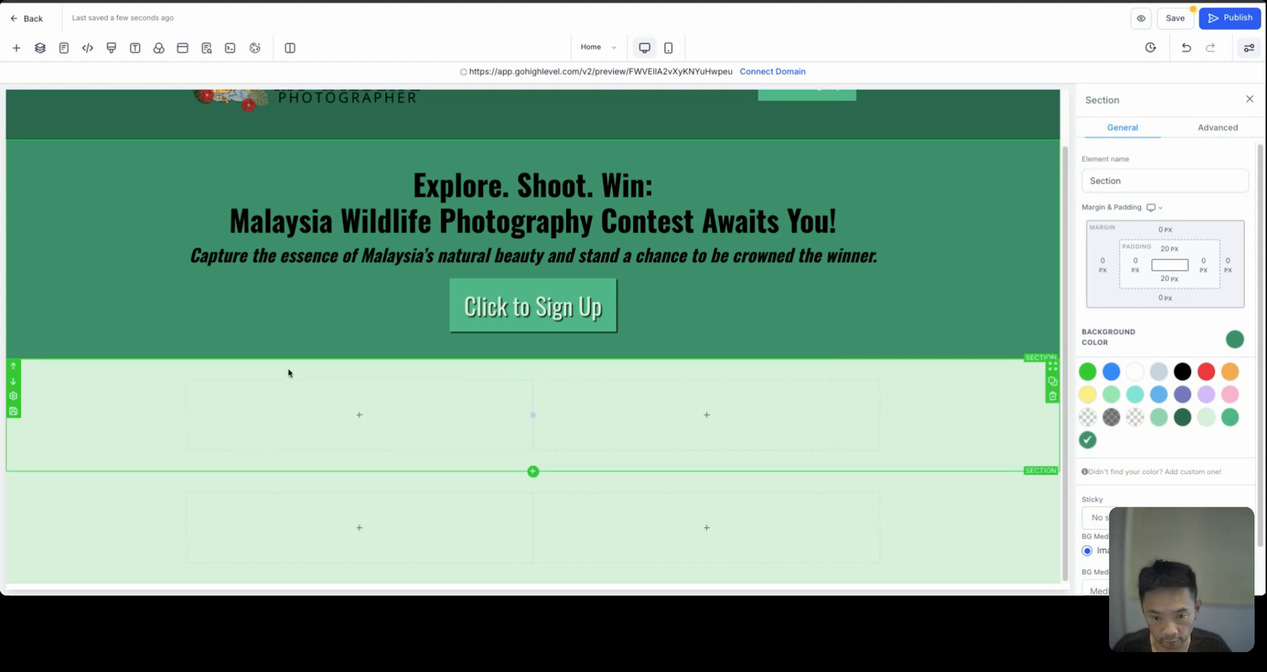
left_click(132, 529)
left_click(1246, 343)
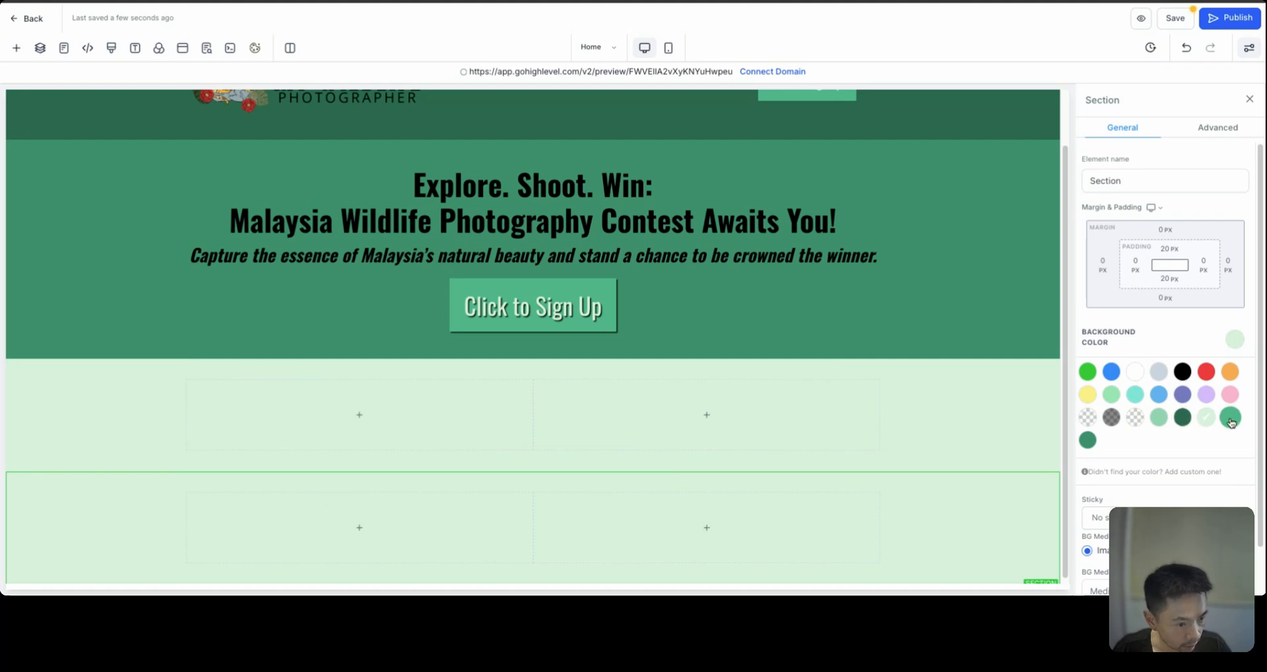
left_click(1087, 440)
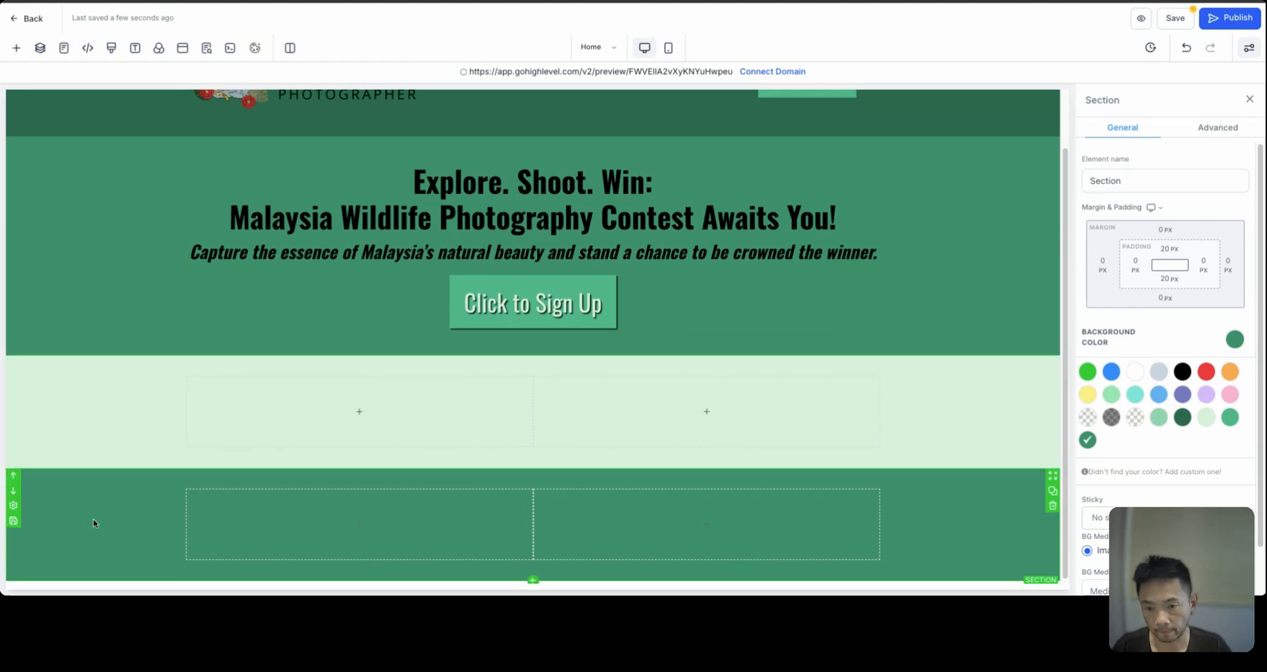
Add an empty full-width section below the medium green two-column section at the end of the page.
scroll(231, 354, "up", 2)
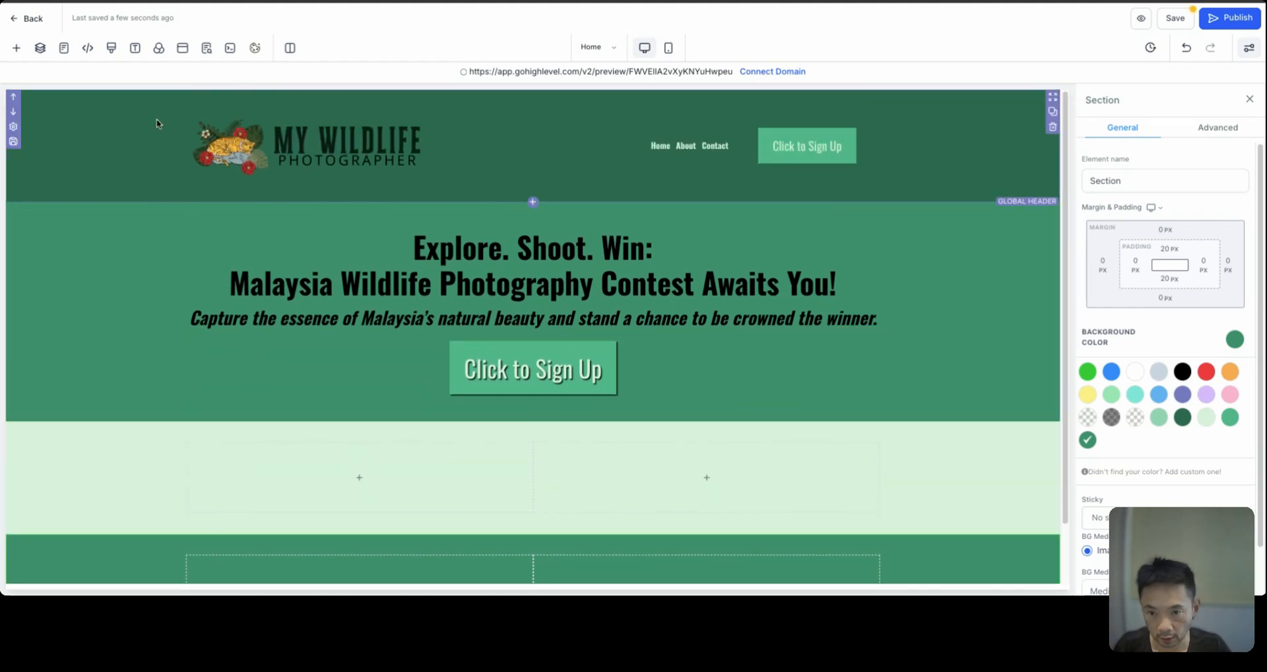
left_click(159, 125)
scroll(290, 425, "down", 2)
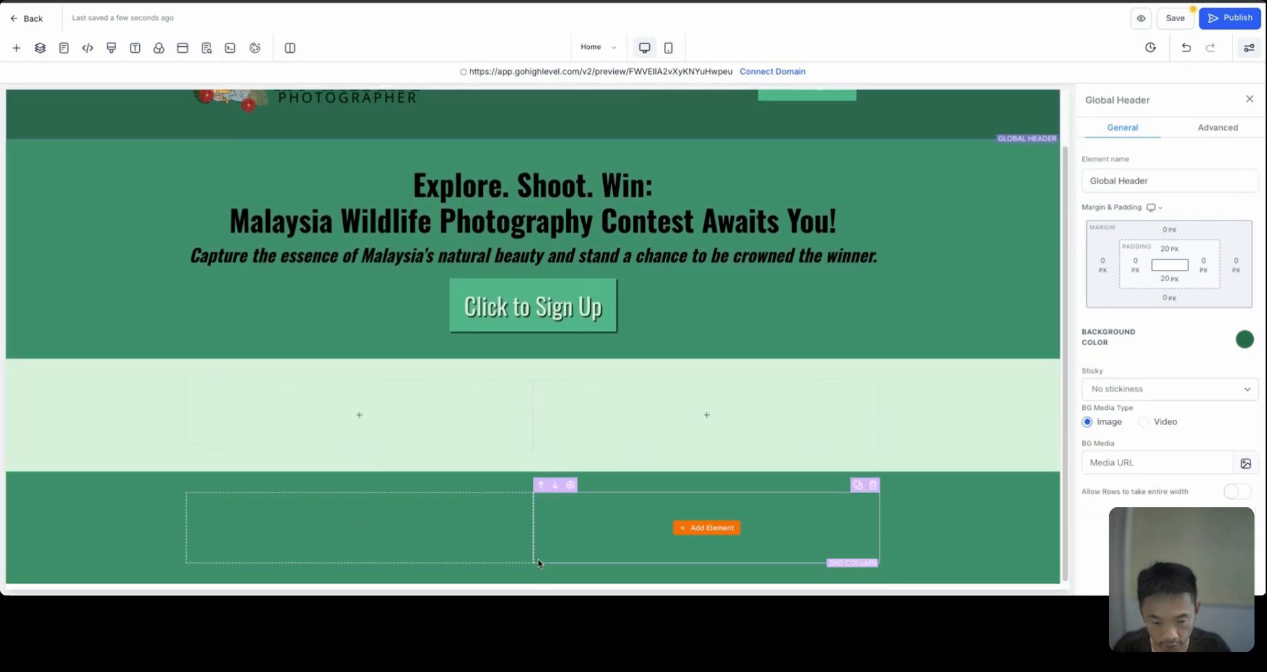
scroll(535, 561, "down", 1)
left_click(534, 580)
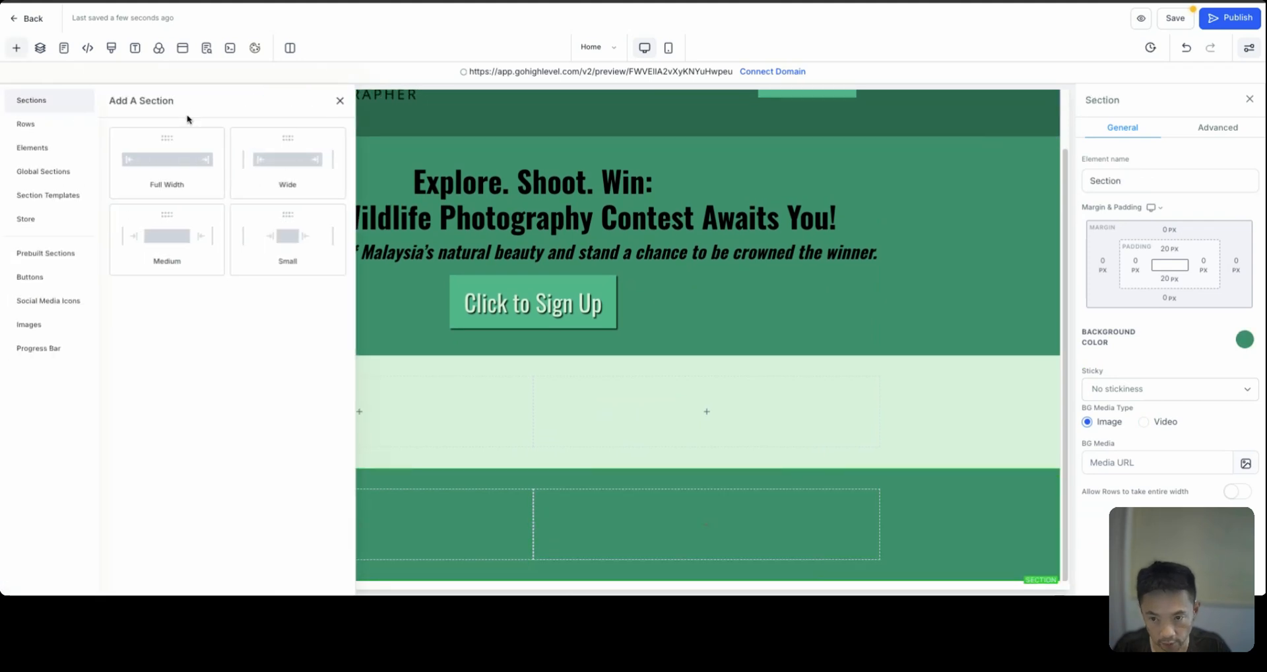
left_click(166, 161)
Give the empty bottom section the same dark green background color as the global header.
scroll(608, 368, "down", 2)
scroll(128, 521, "up", 3)
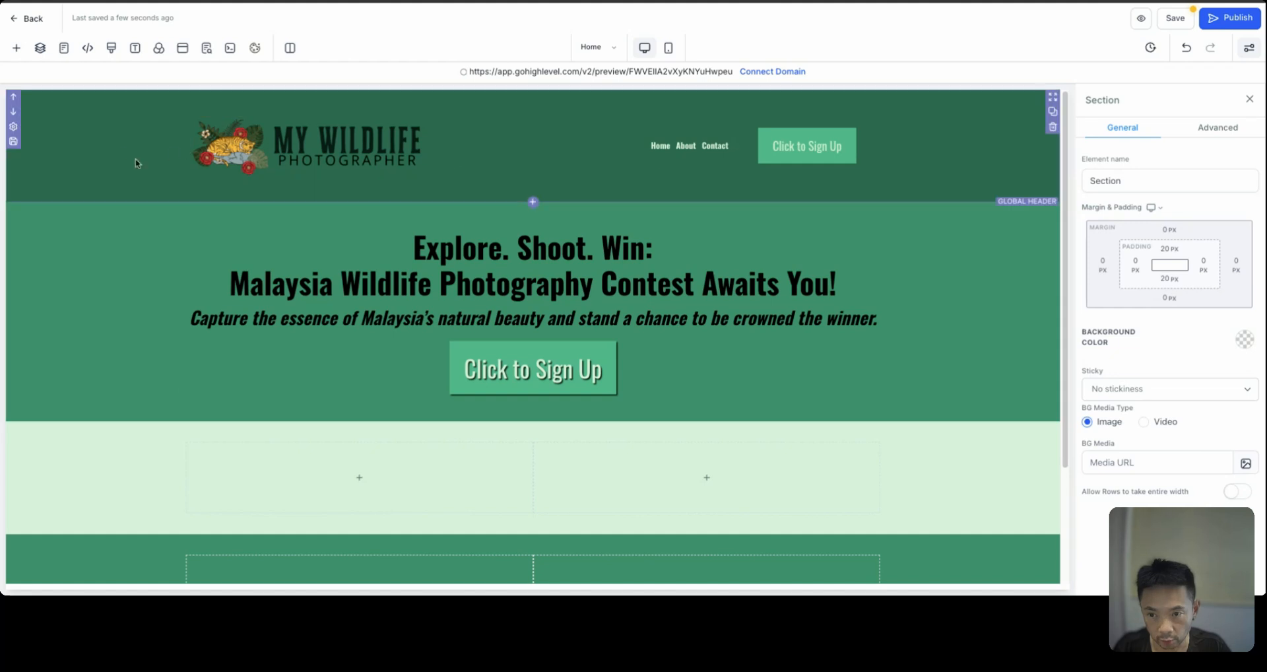
scroll(181, 370, "down", 3)
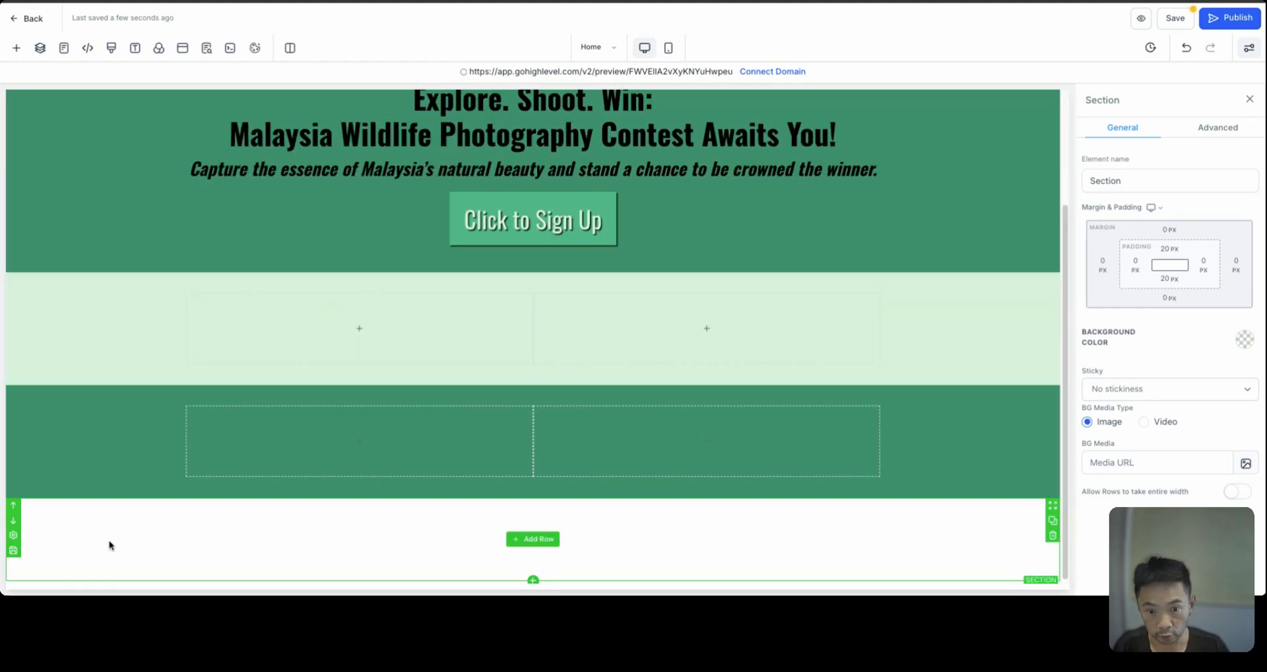
scroll(109, 545, "up", 3)
left_click(102, 144)
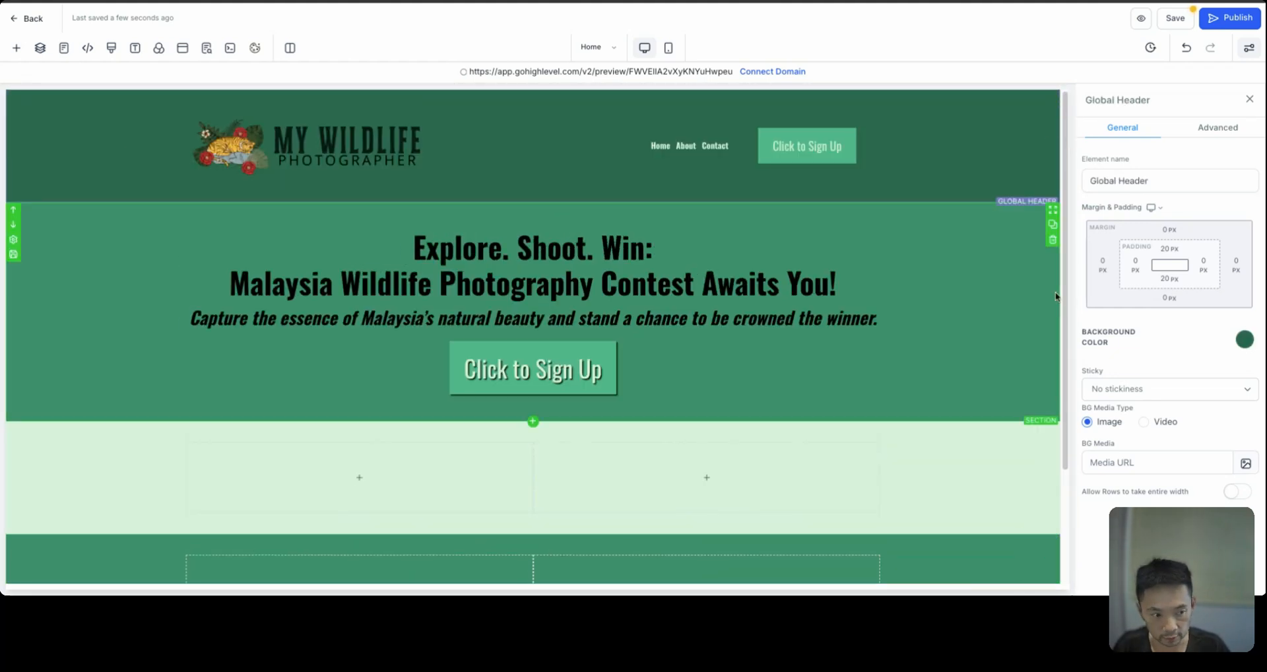
left_click(1248, 341)
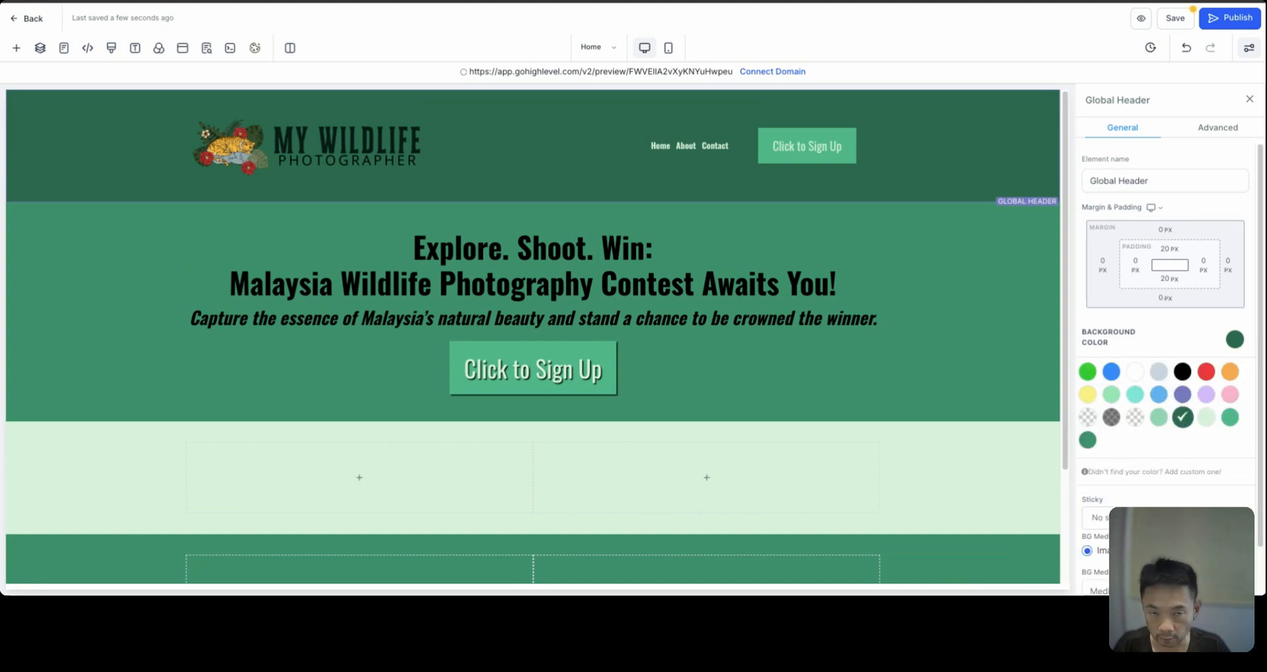
scroll(356, 356, "down", 2)
left_click(96, 528)
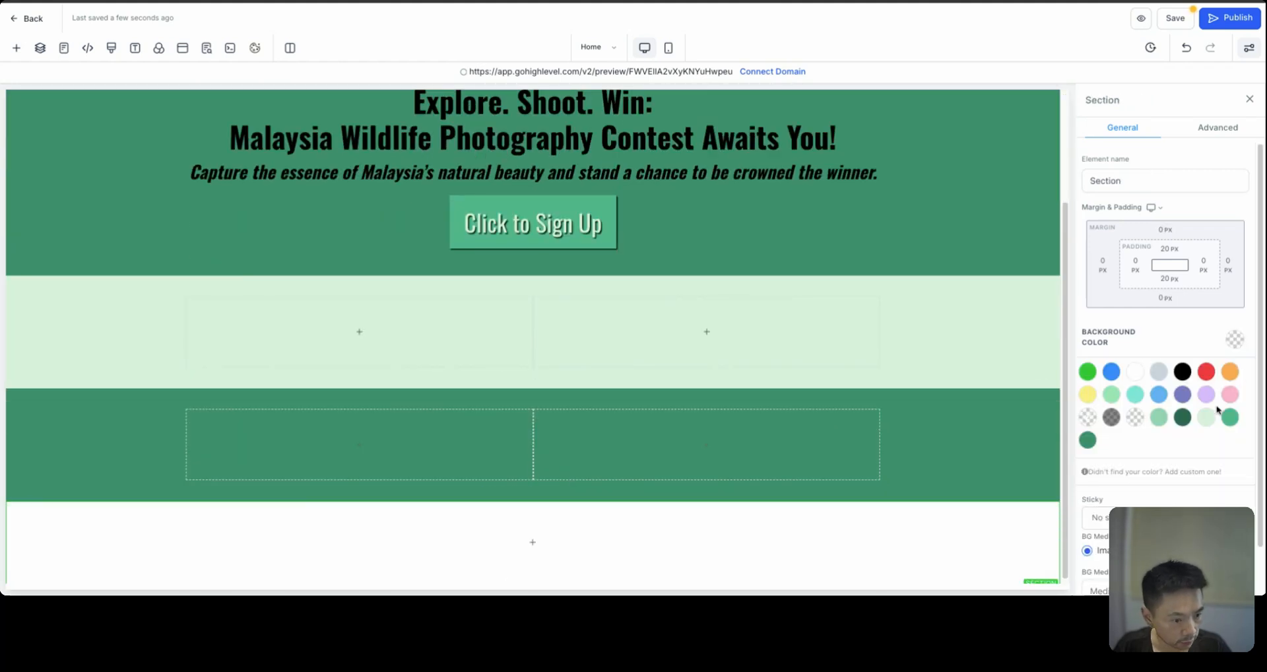
left_click(1183, 417)
Narrow the first column of the pale green section slightly and add a headline to its second column.
left_click(85, 358)
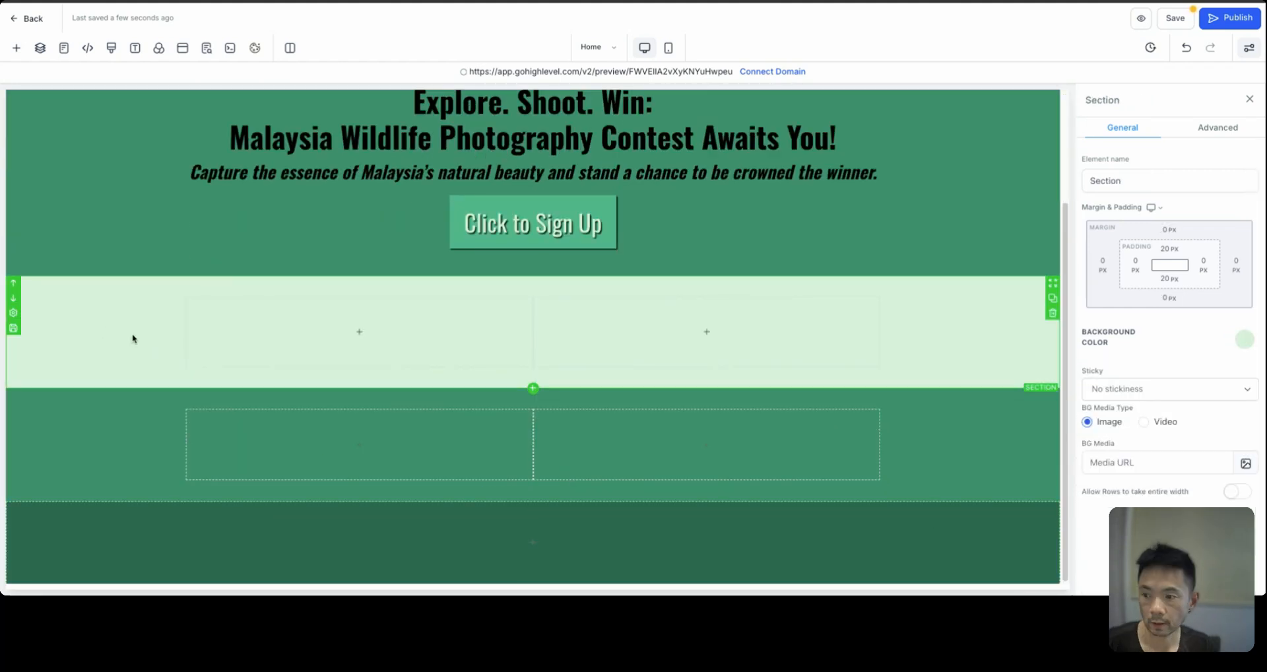
left_click_drag(534, 332, 538, 330)
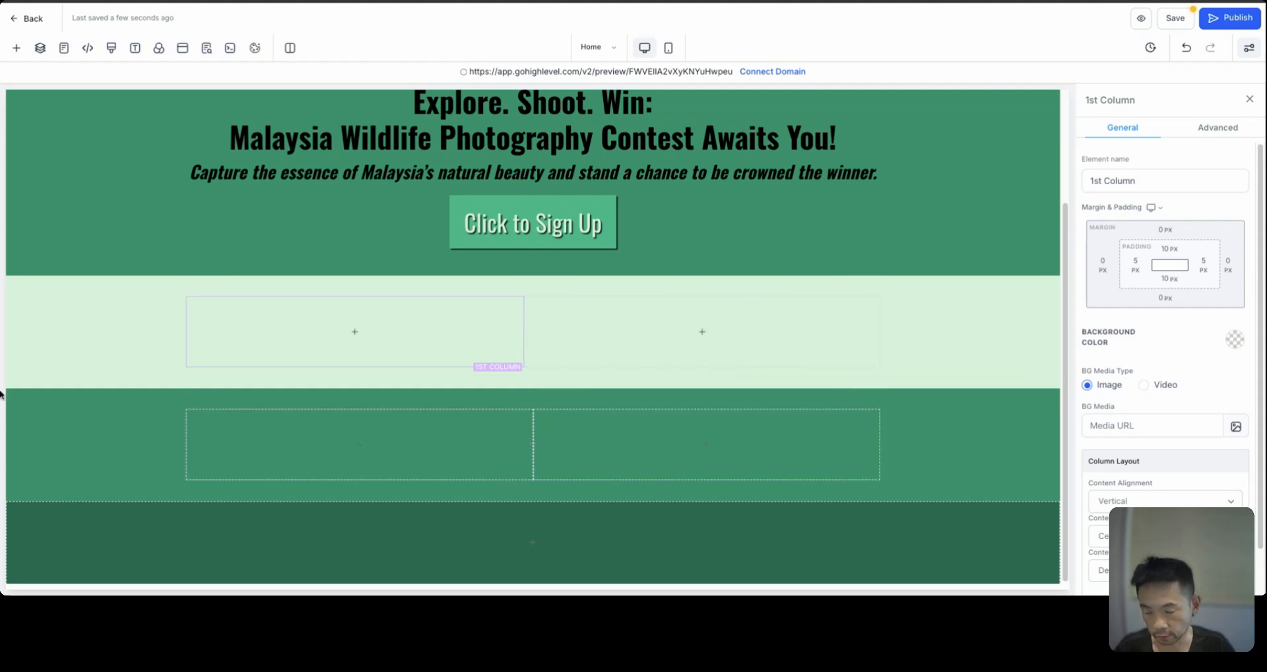
left_click(711, 332)
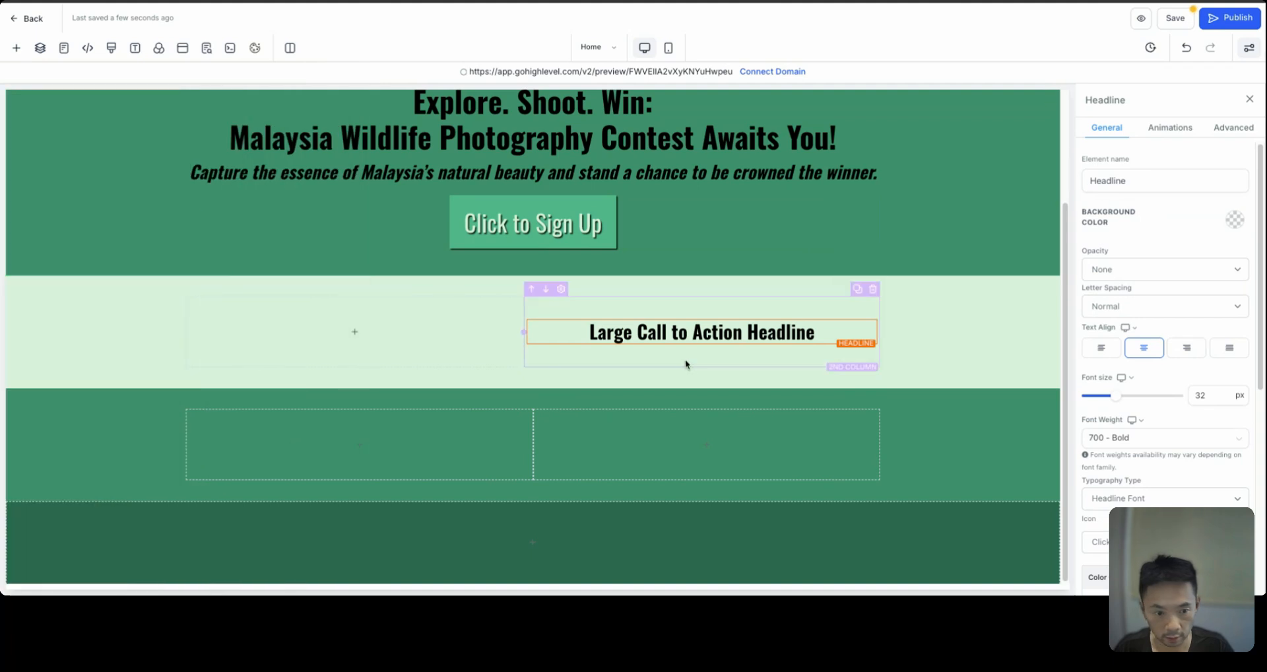
Add a paragraph directly below the headline in the pale green section's second column.
left_click(703, 346)
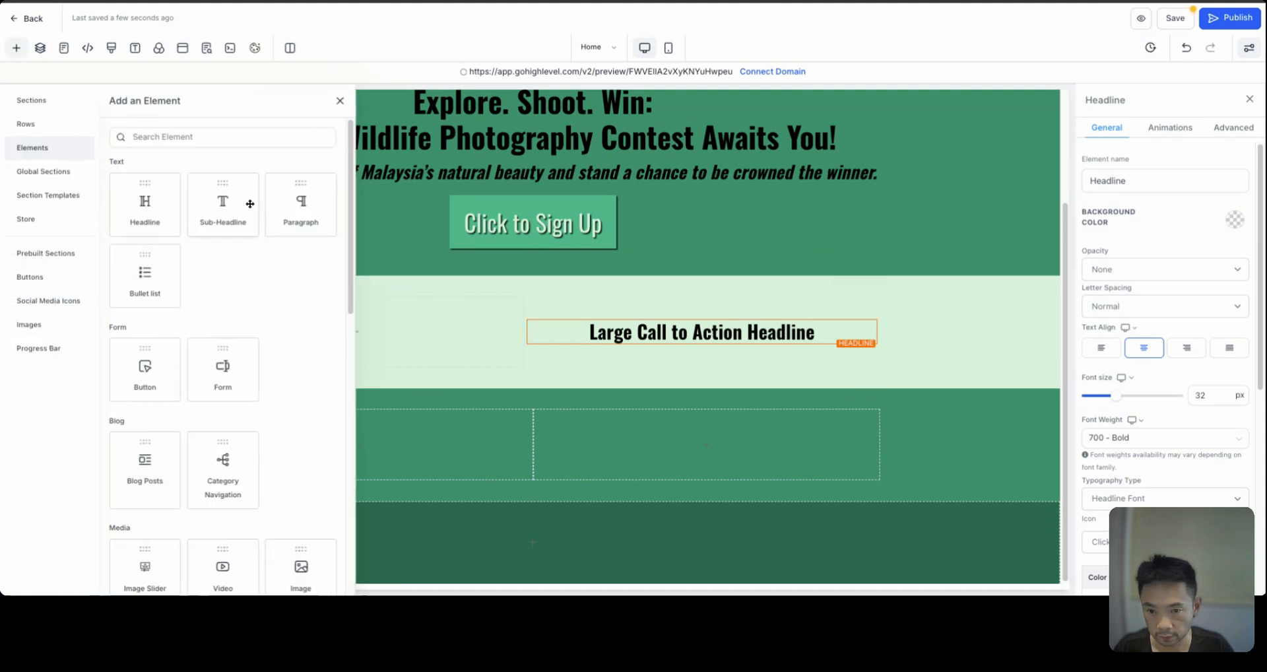
left_click(306, 200)
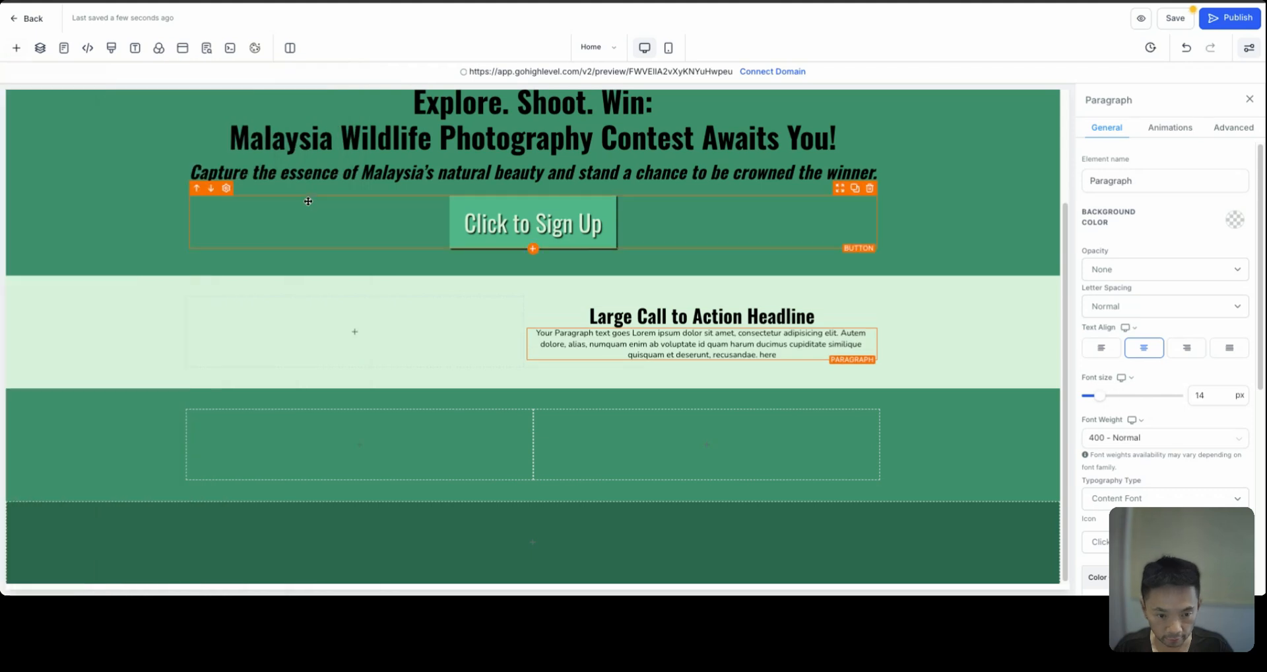
left_click(701, 315)
left_click(692, 344)
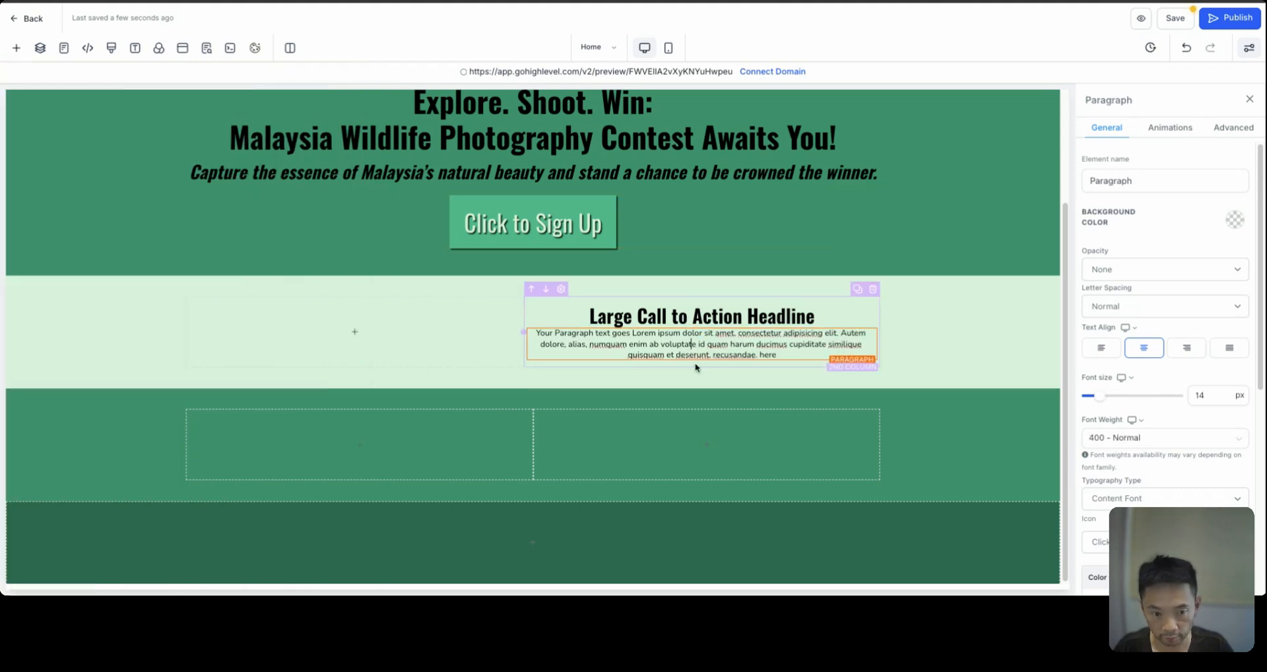
Duplicate the header's sign-up button and move the copy below the paragraph in the pale green section.
scroll(696, 336, "up", 3)
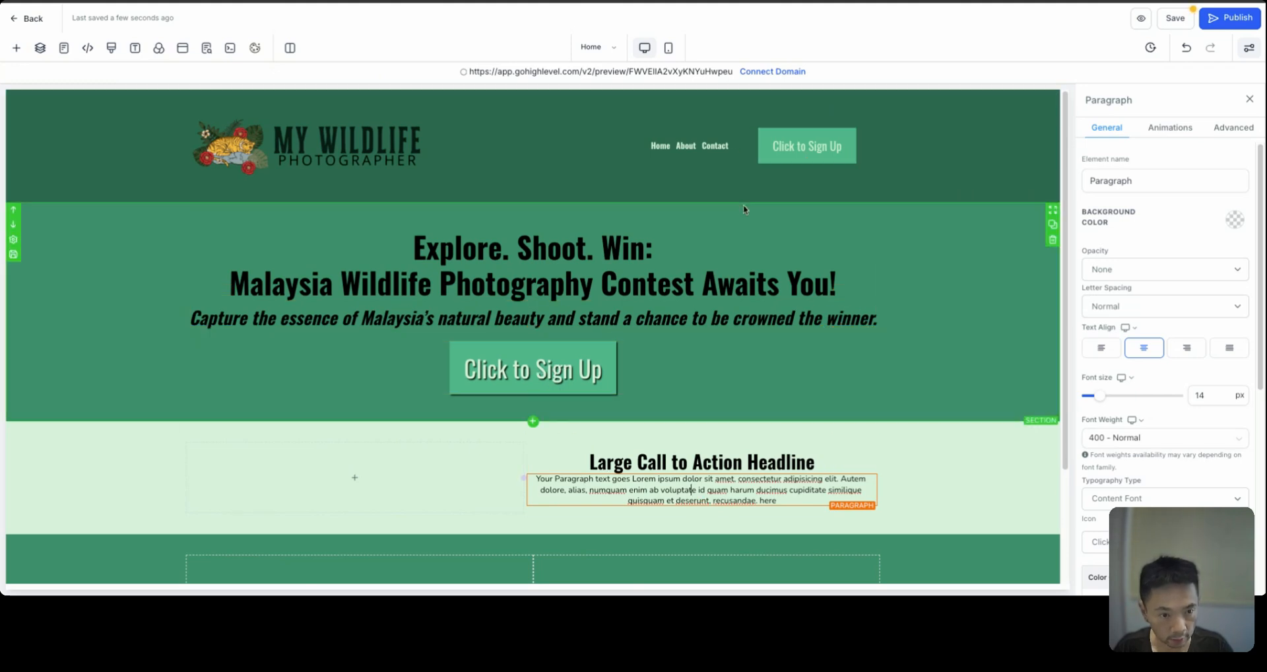
left_click(833, 149)
left_click(855, 130)
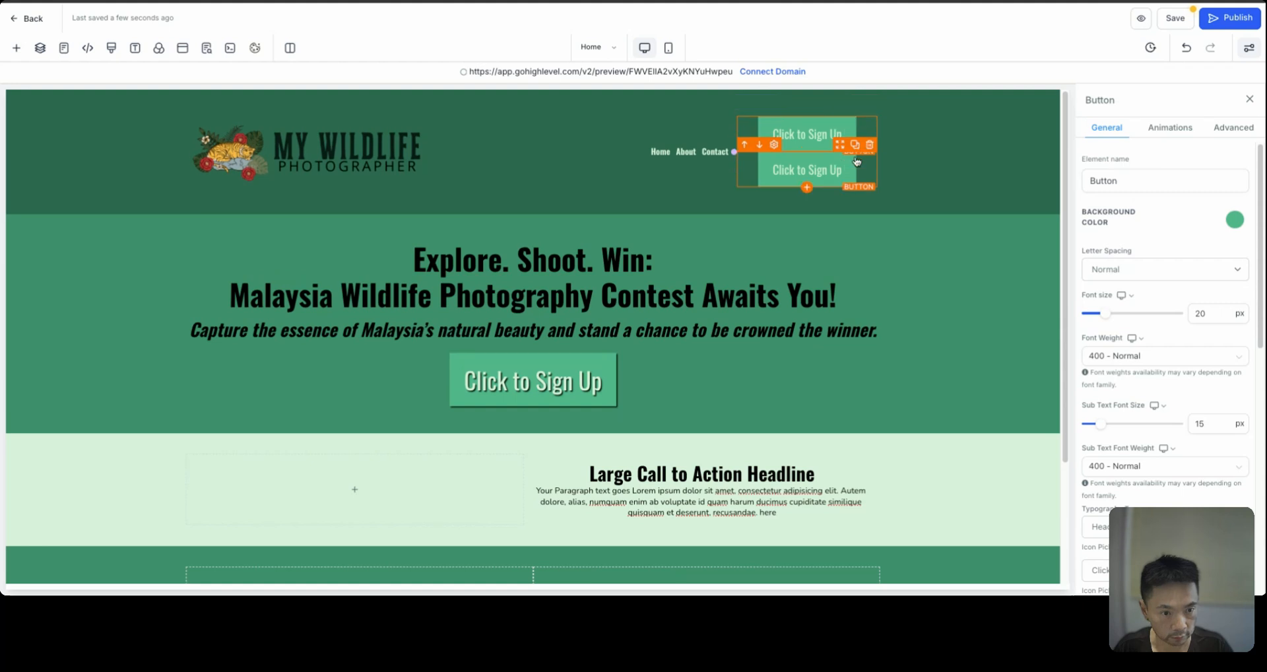
left_click_drag(839, 151, 760, 509)
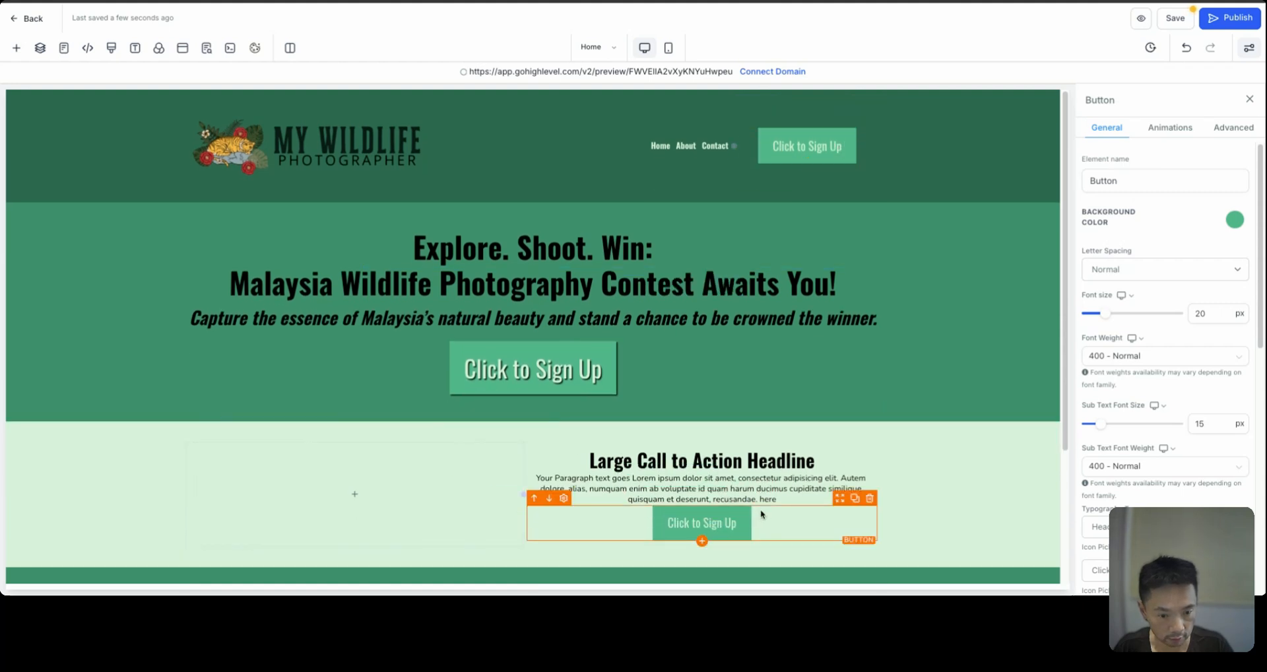
Add a headline with a paragraph directly below it to the first column of the medium green section under the pale green one.
scroll(786, 465, "down", 3)
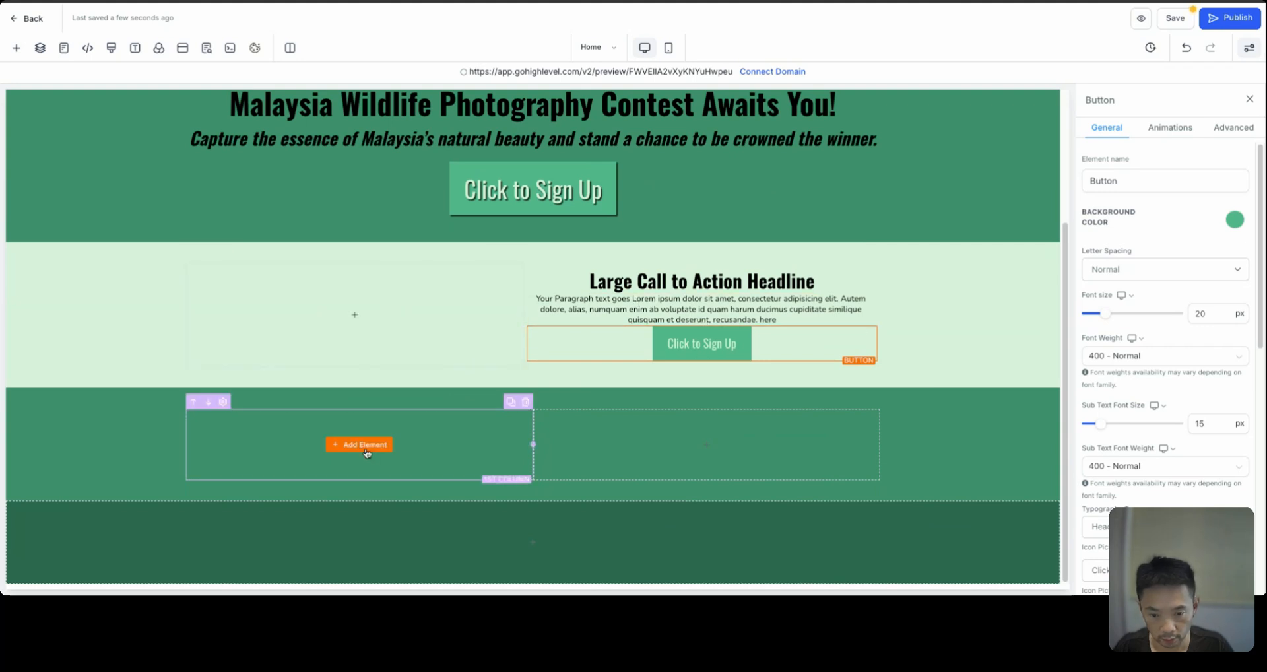
left_click(355, 445)
left_click(142, 201)
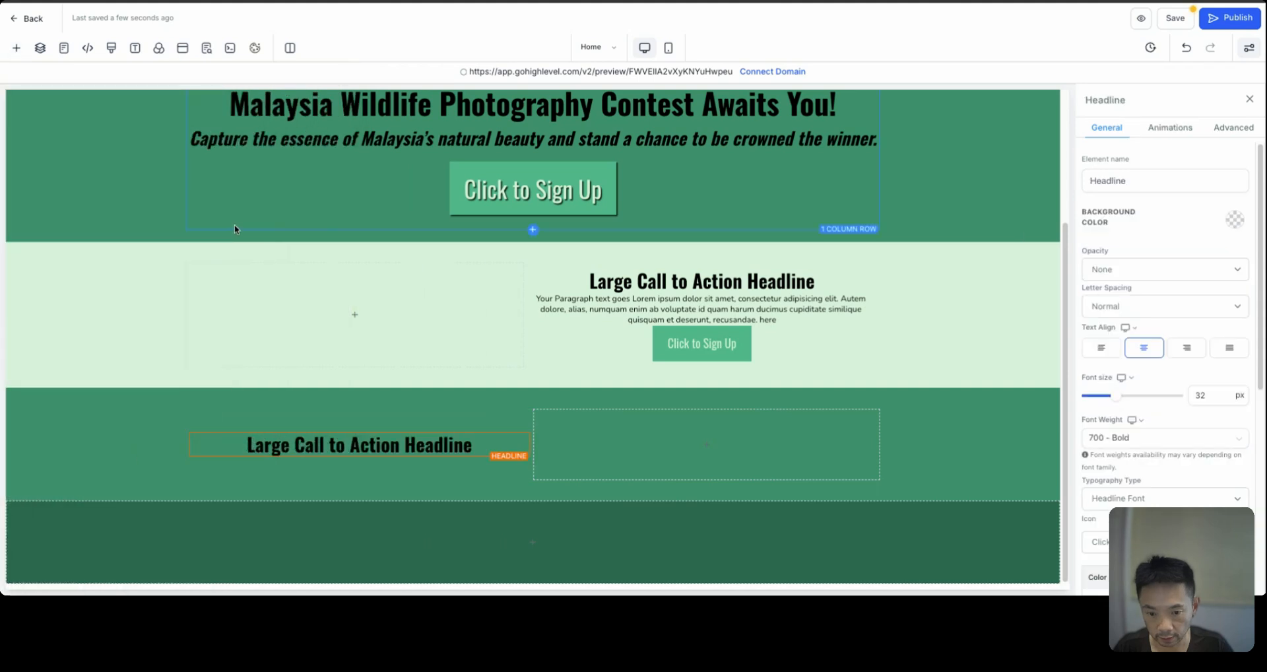
left_click(357, 462)
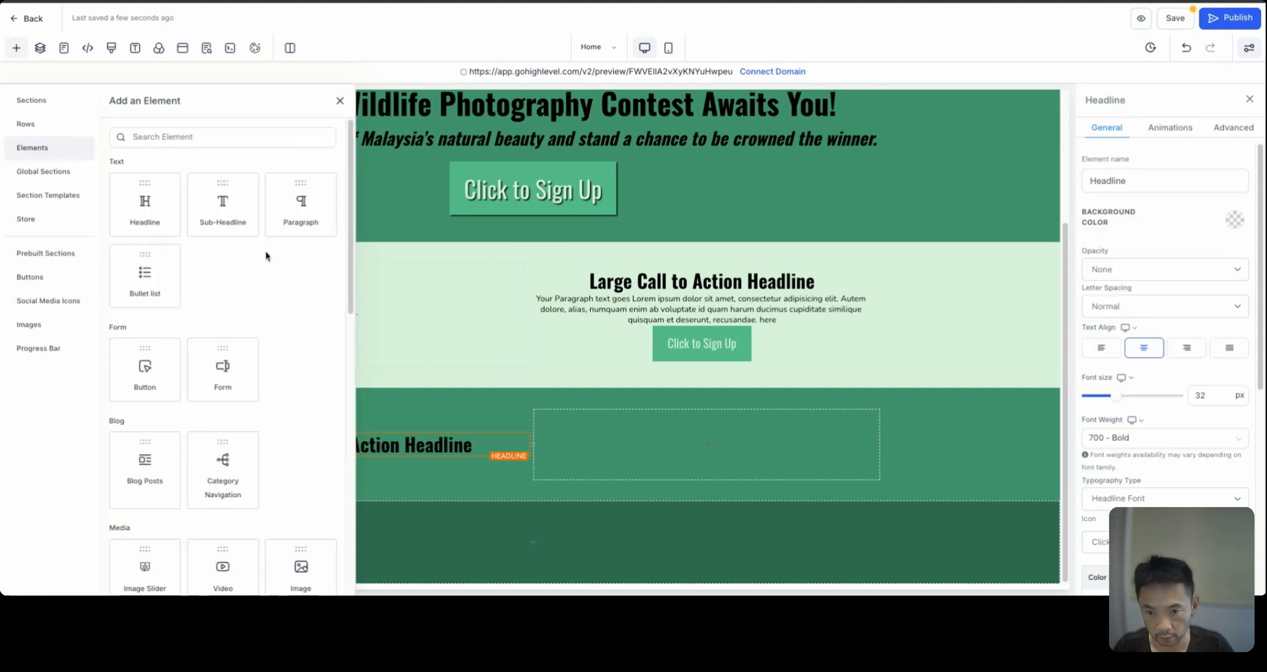
left_click(319, 206)
left_click(356, 472)
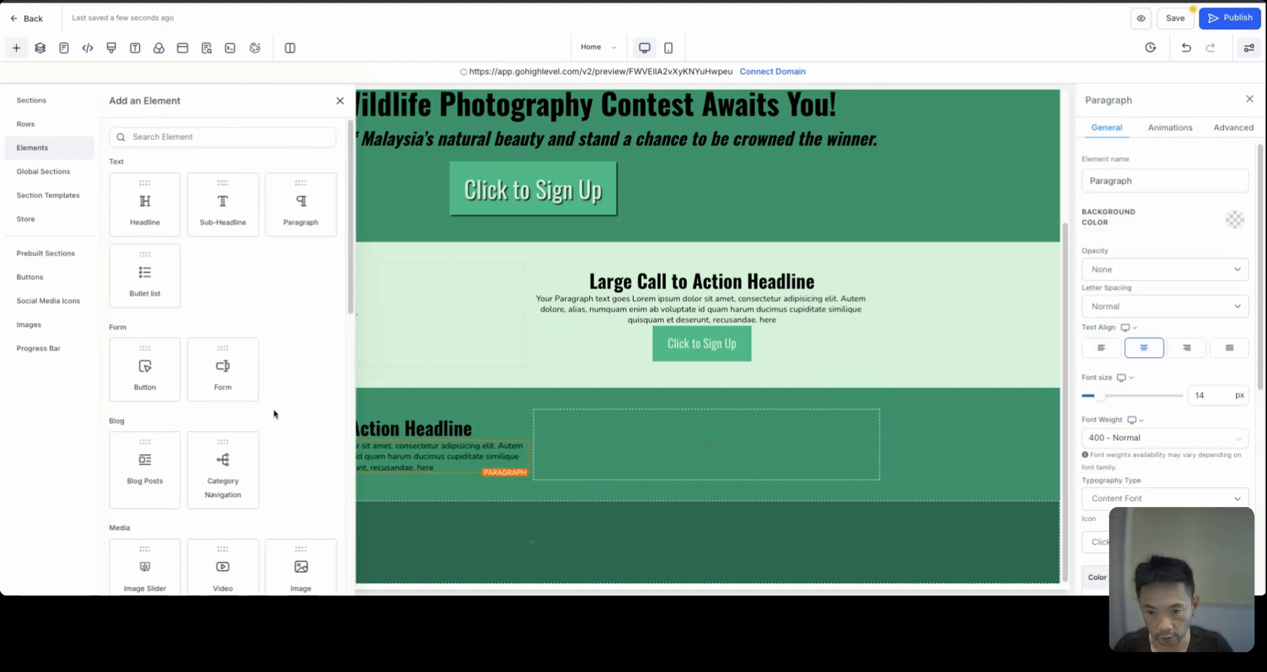
Duplicate the pale green section's sign-up button and move the copy below the paragraph in the medium green section's first column.
left_click(729, 344)
left_click(340, 102)
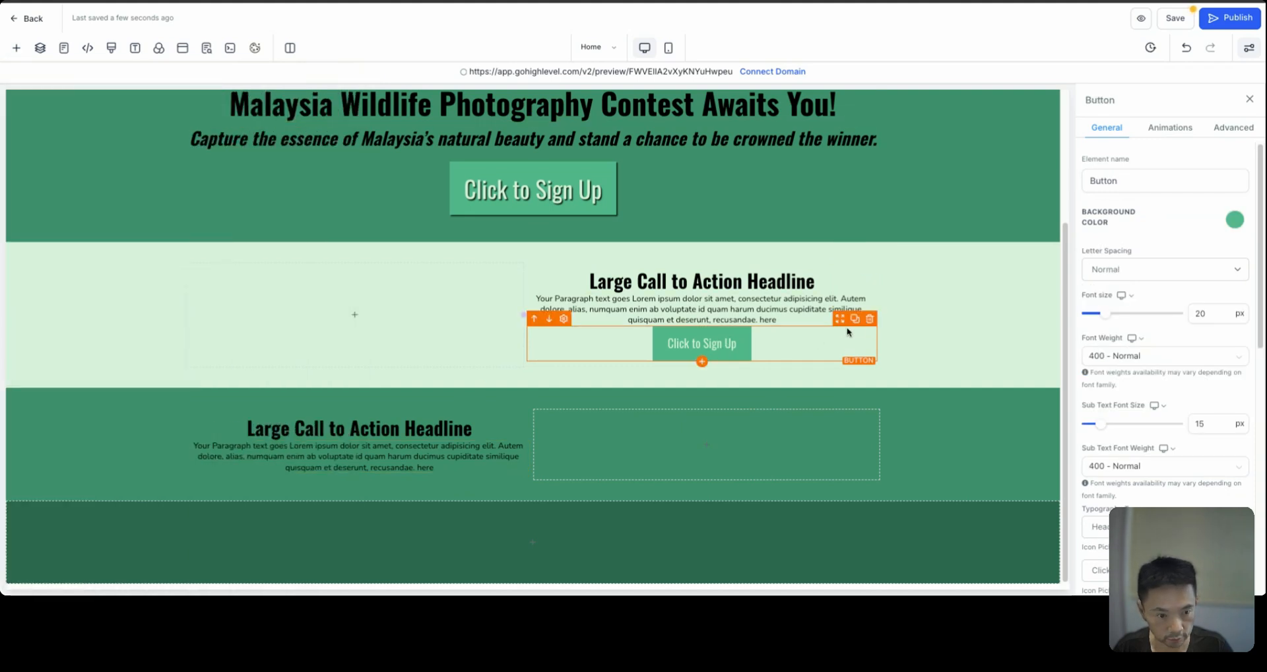
left_click(856, 322)
left_click_drag(833, 371, 430, 478)
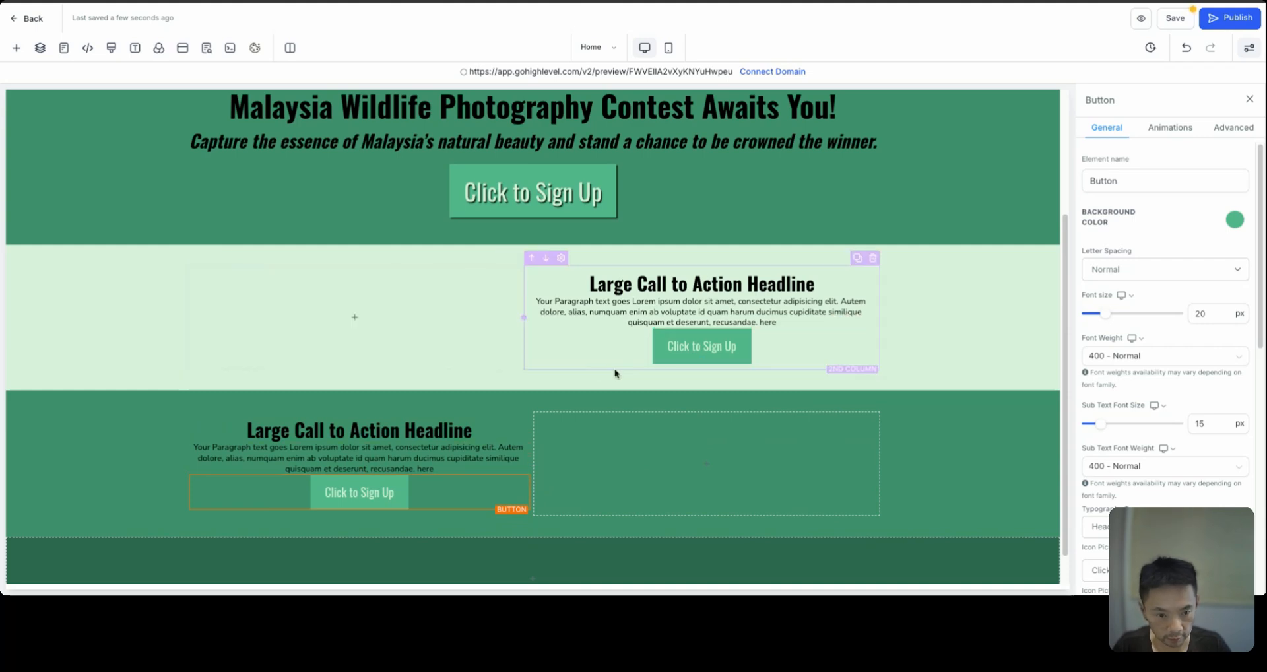
Add an image element to the empty first column of the pale green section.
scroll(913, 319, "up", 3)
scroll(882, 374, "down", 4)
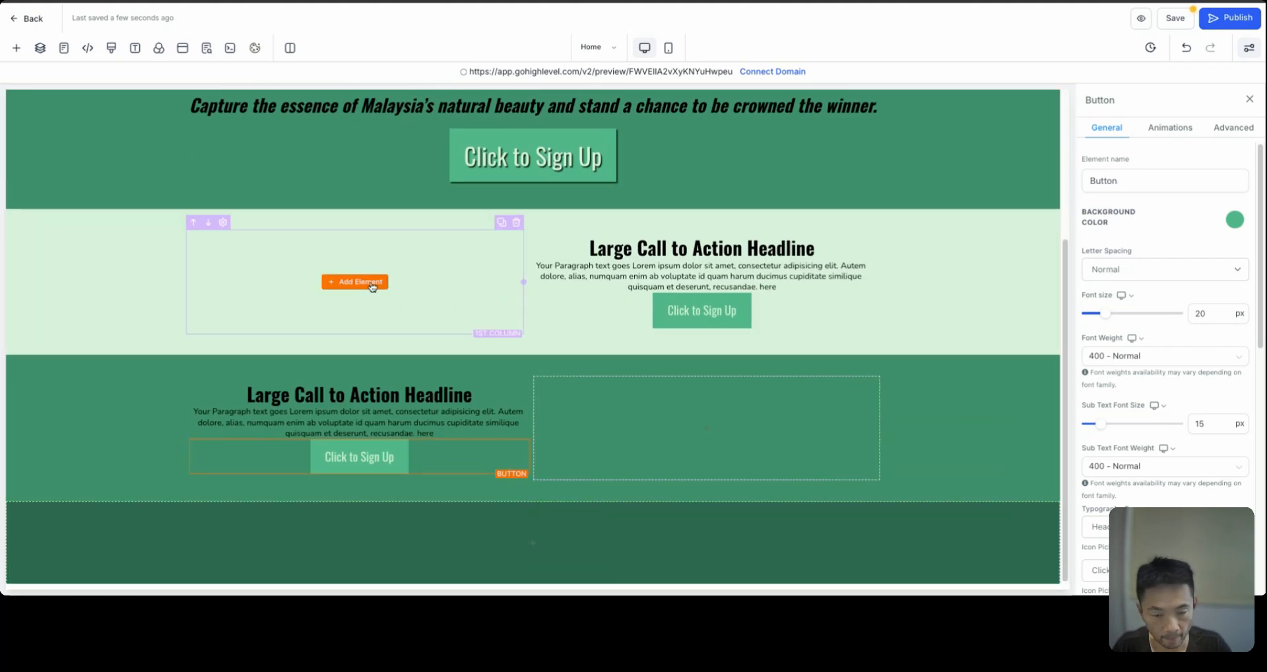
left_click(370, 284)
left_click(341, 101)
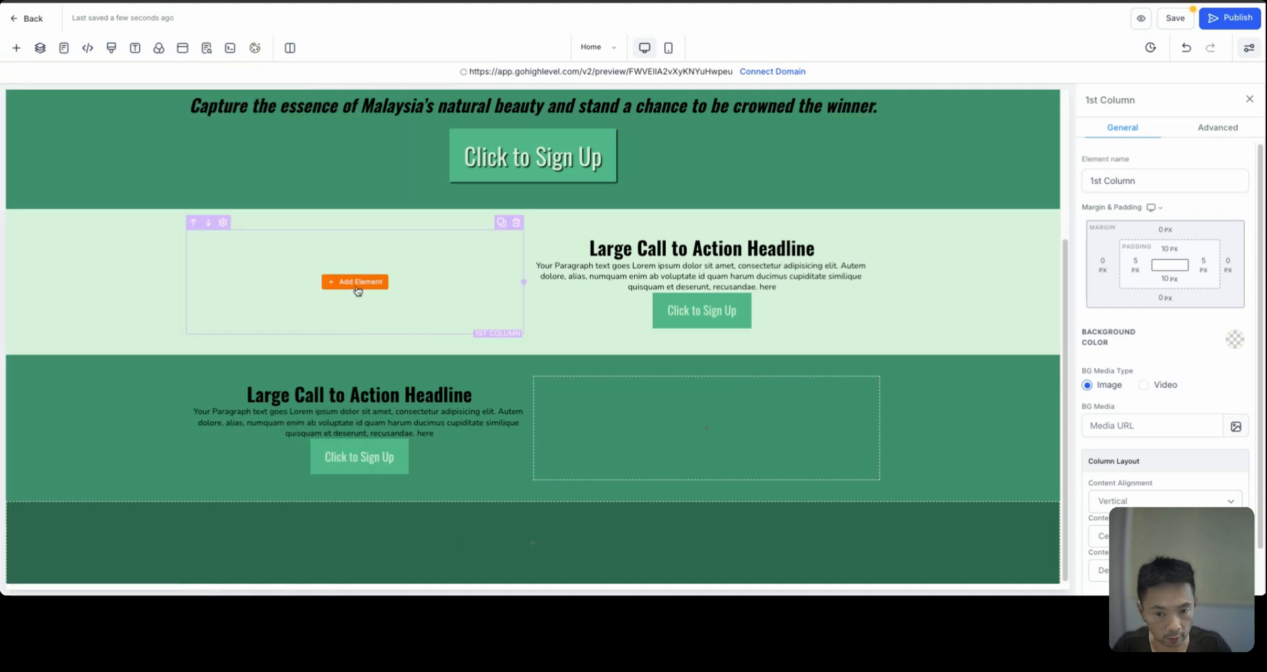
left_click(358, 287)
scroll(249, 338, "down", 1)
scroll(249, 338, "down", 4)
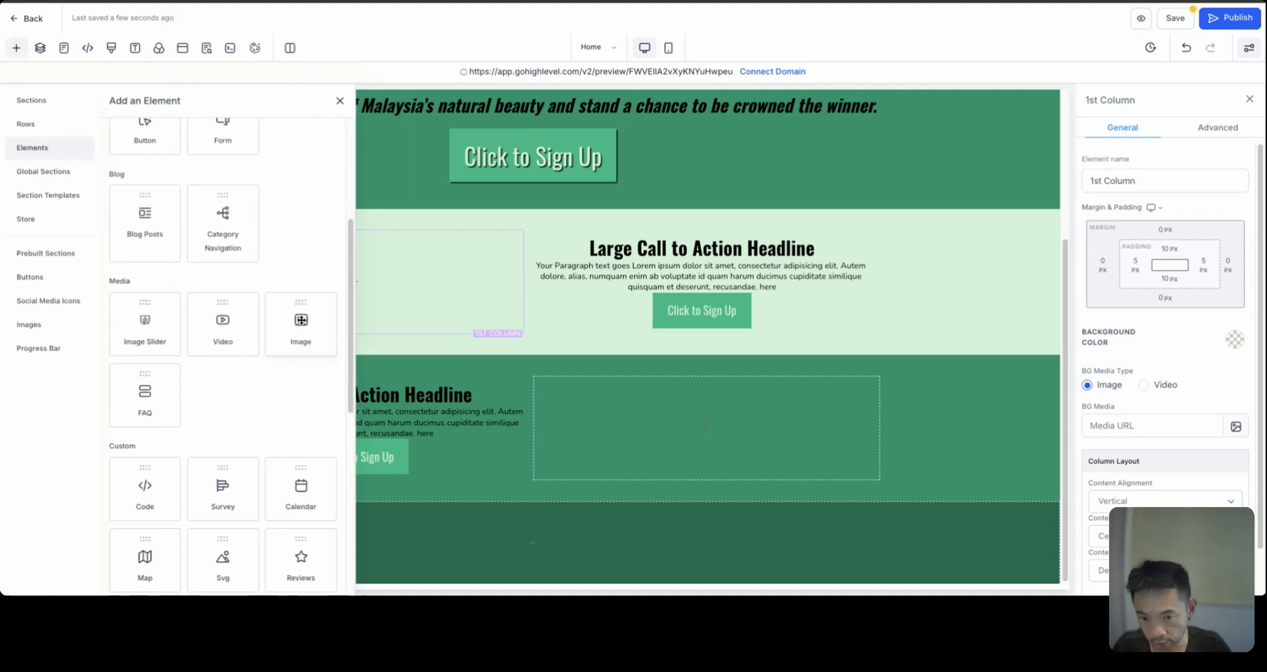
left_click_drag(301, 320, 418, 272)
Add an image element to the empty second column of the medium green section below.
scroll(615, 410, "down", 2)
left_click(705, 427)
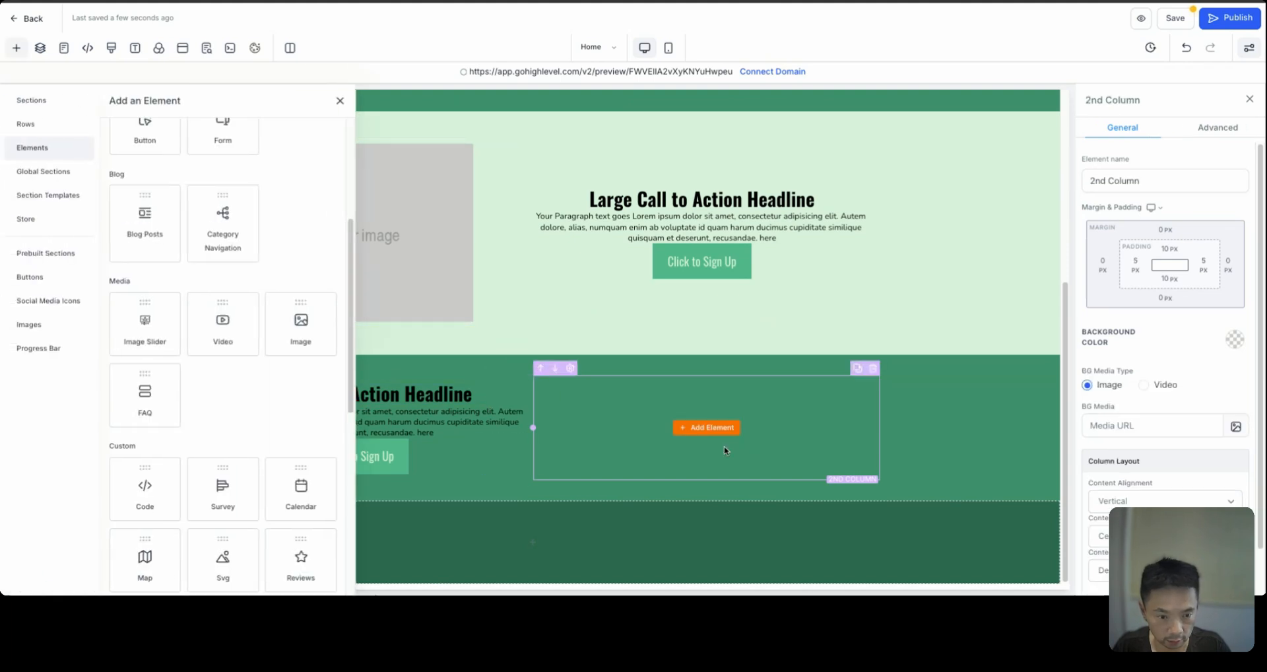
left_click(301, 321)
scroll(355, 264, "up", 1)
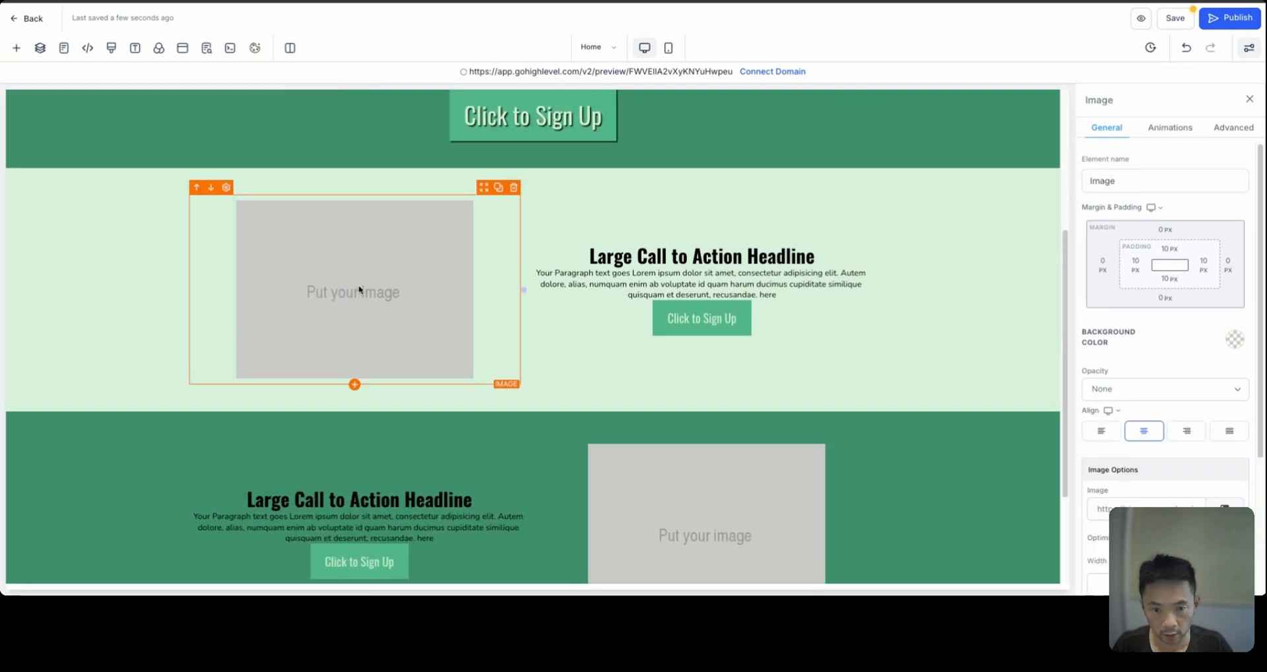
scroll(1204, 374, "down", 3)
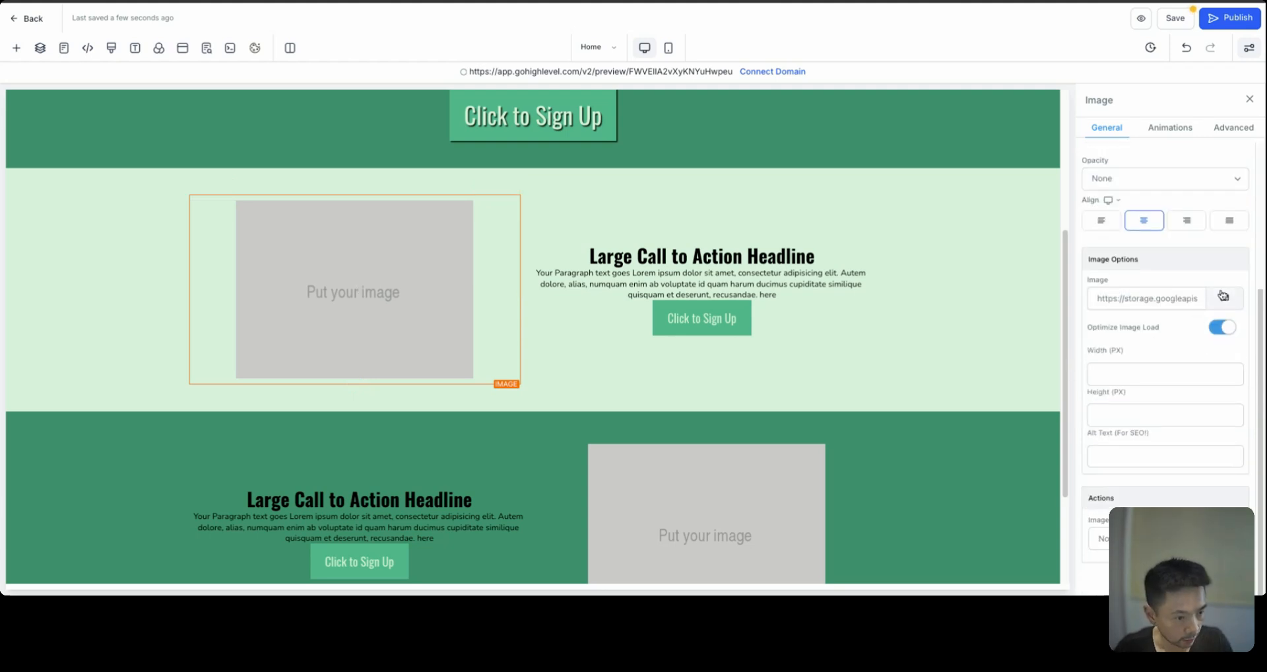
left_click(1223, 295)
left_click(398, 182)
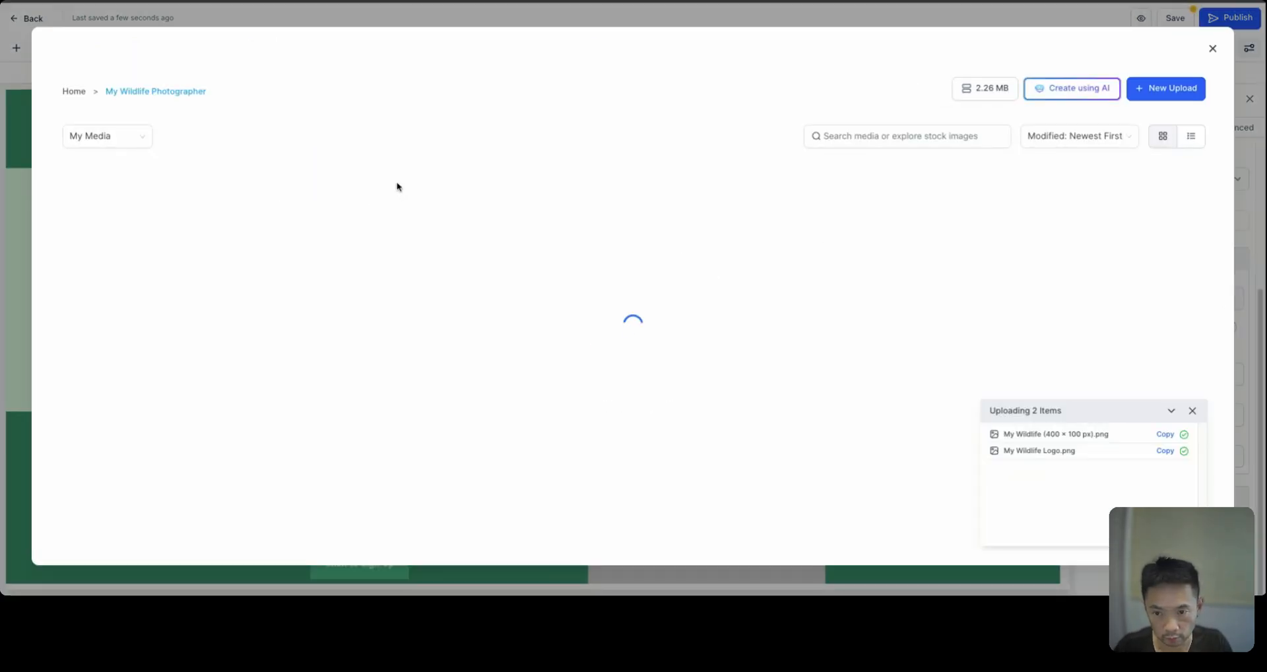
left_click(217, 297)
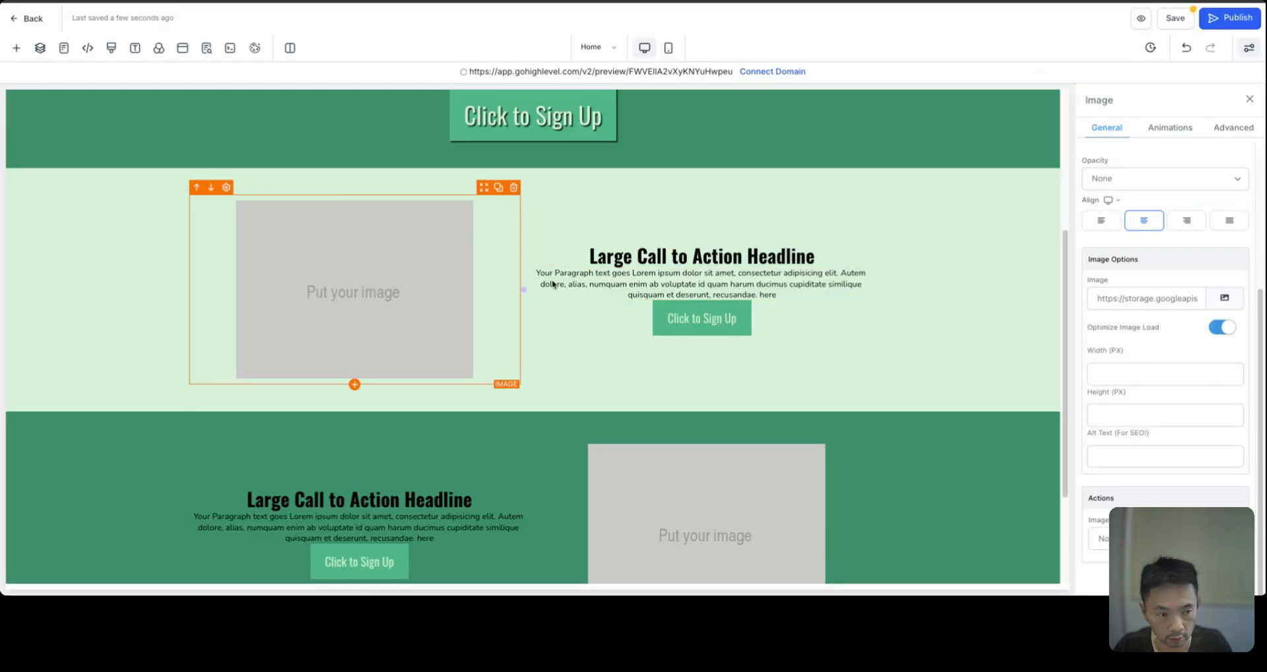
Browse media for the pale green section's image, searching the Pixabay stock images for "tiger".
left_click(1225, 299)
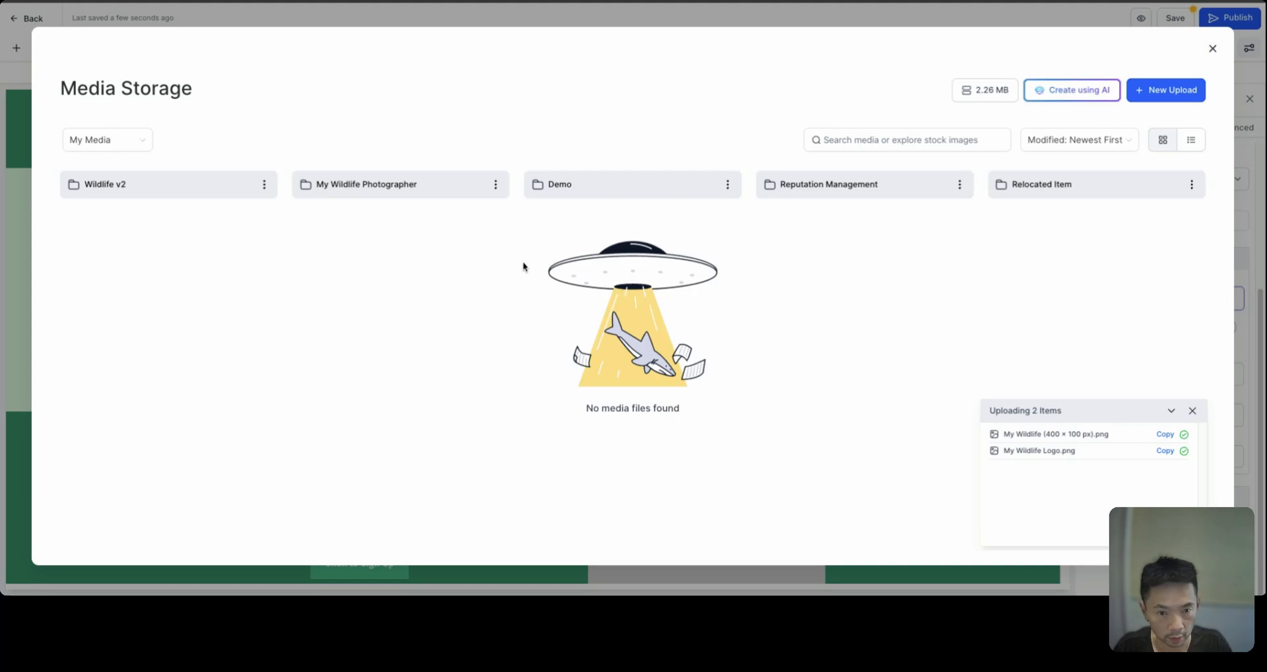
left_click(135, 145)
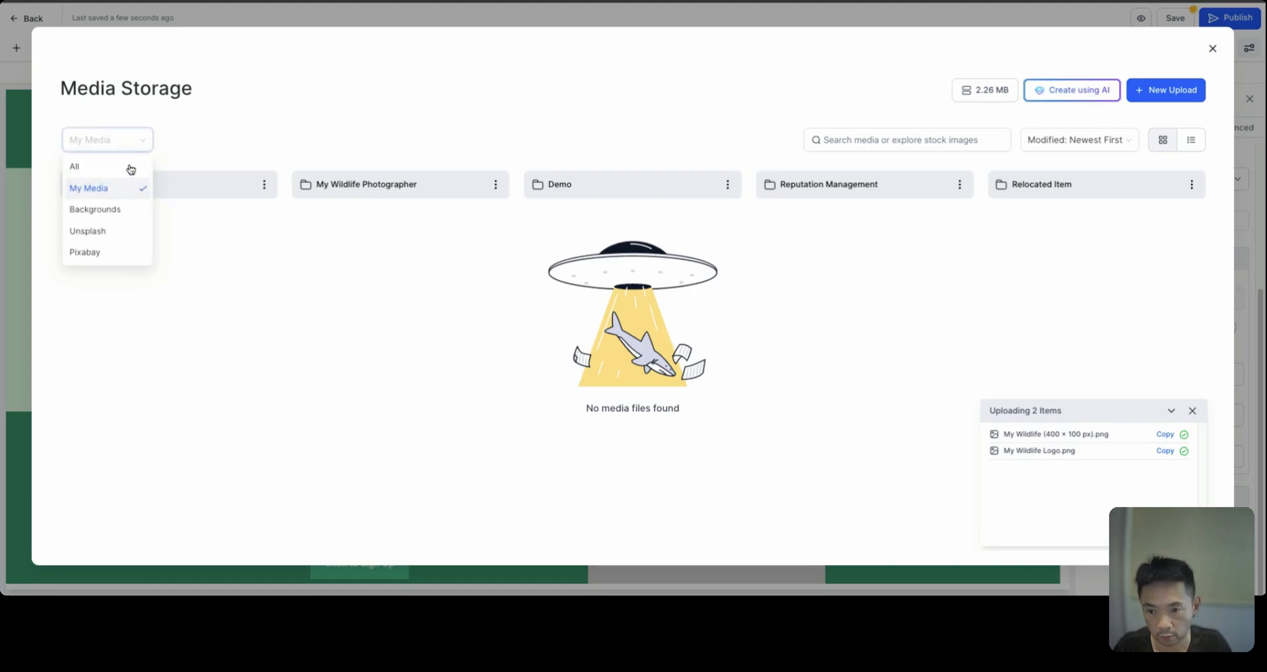
left_click(104, 257)
type("tiger")
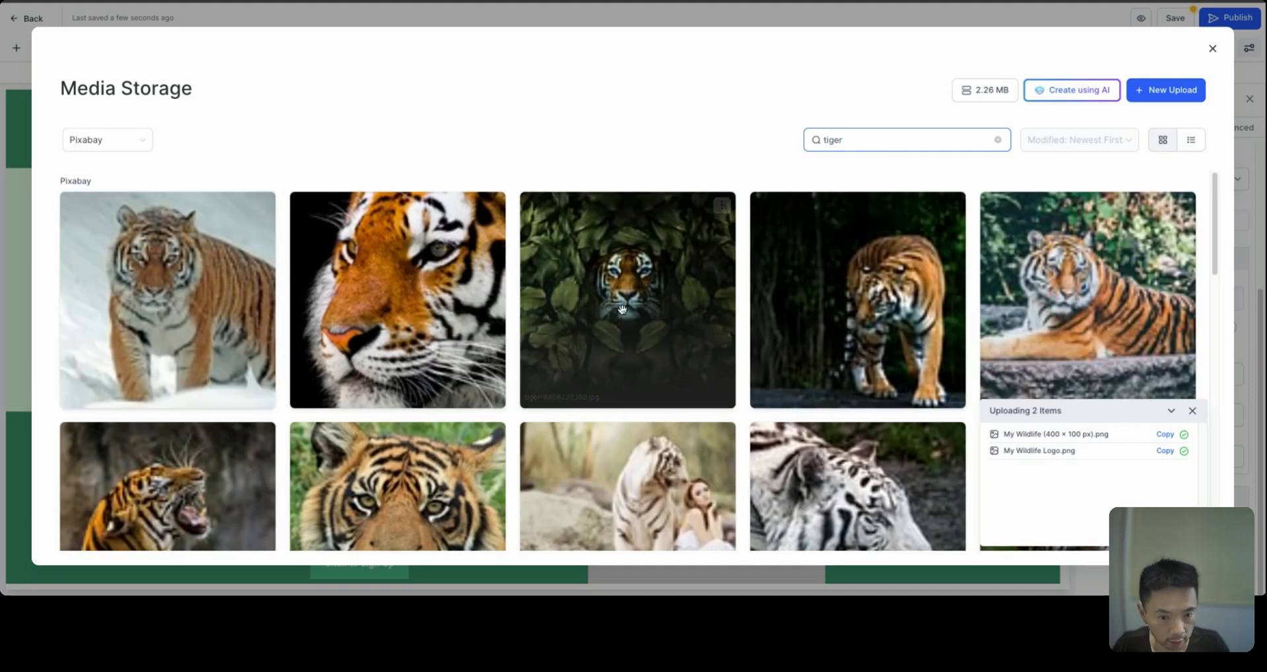
scroll(687, 320, "down", 8)
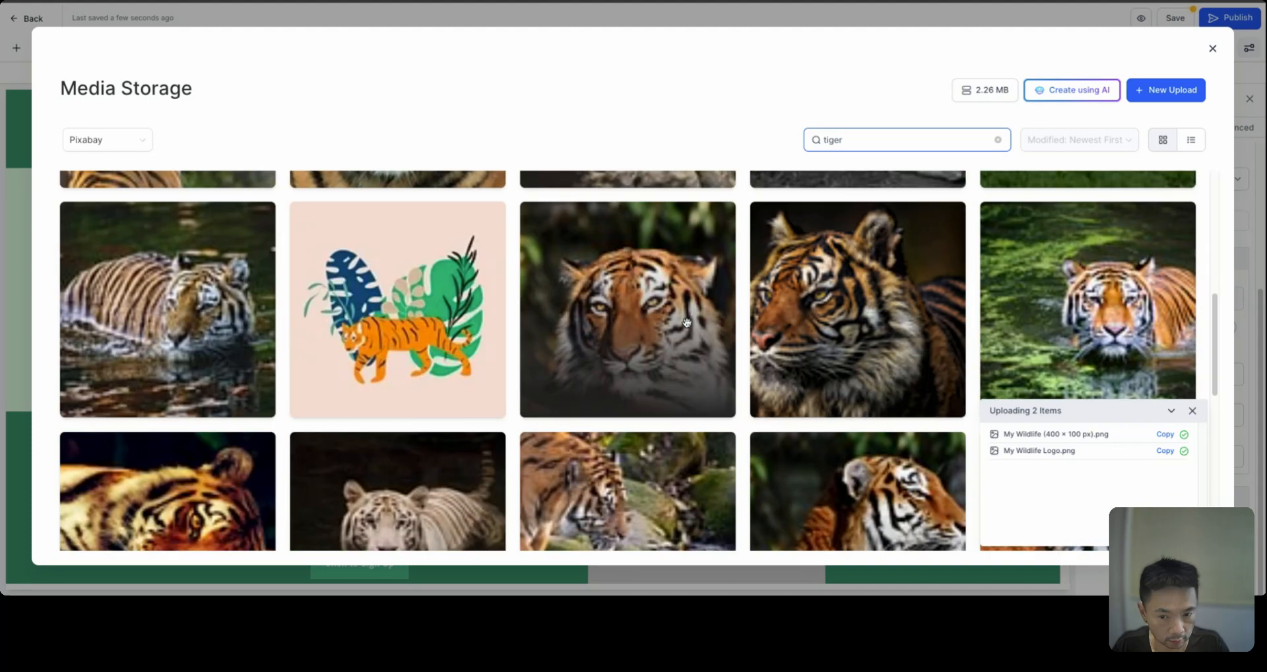
scroll(687, 320, "up", 10)
left_click(1192, 411)
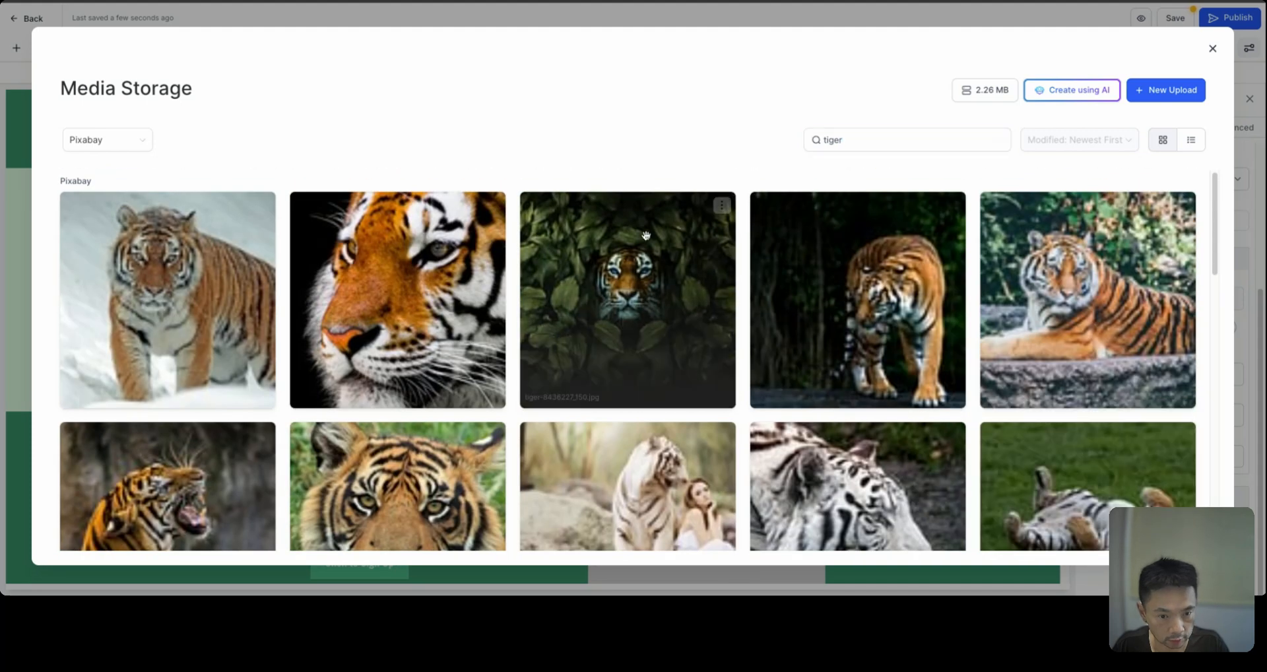
Import tiger-8436227_150.jpg, the tiger face among dark green leaves, into the media library and close the media storage.
left_click(720, 208)
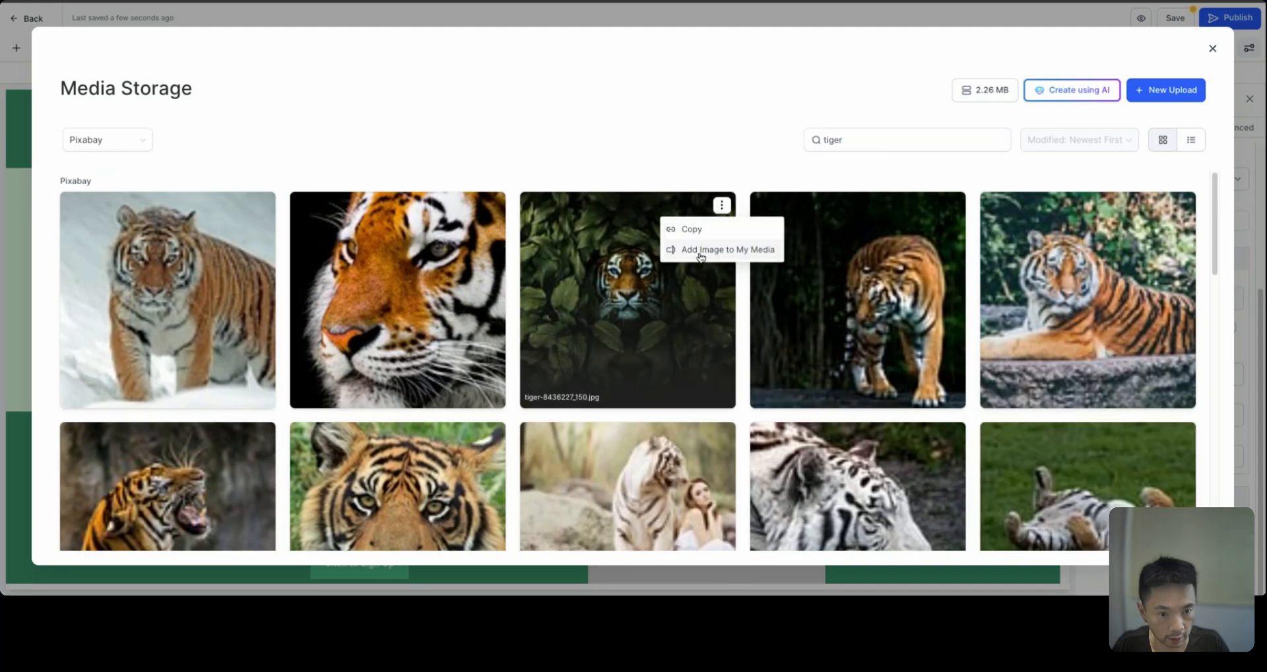
left_click(585, 243)
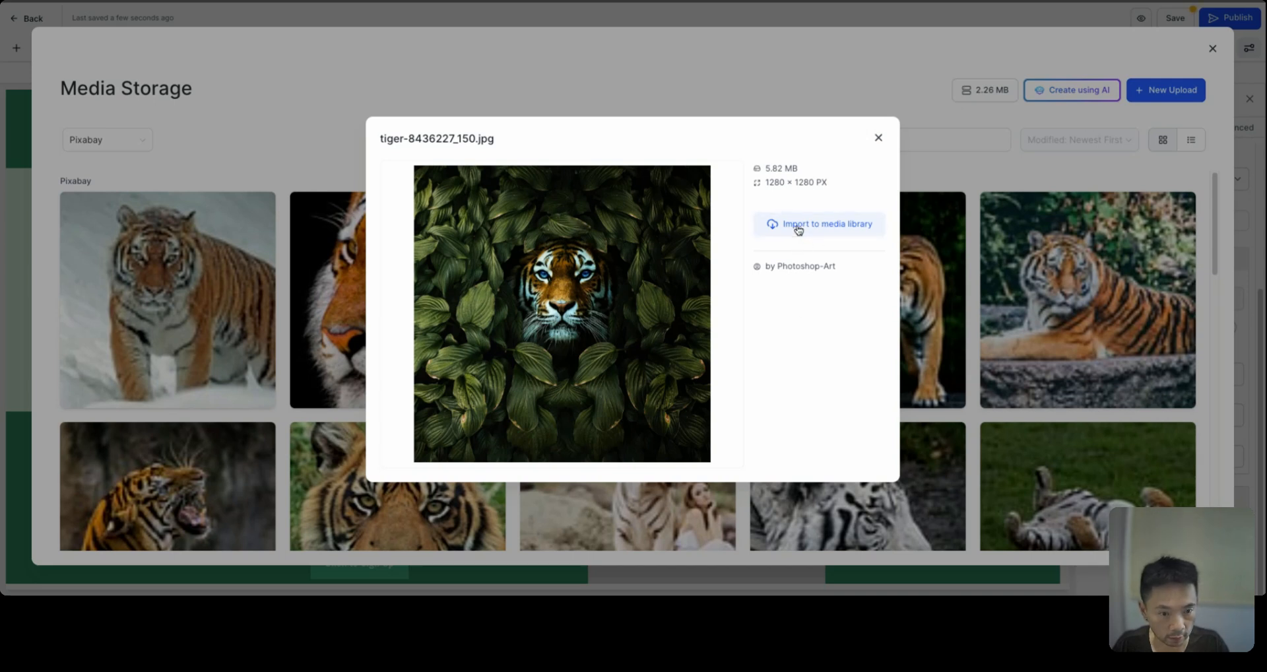
left_click(799, 227)
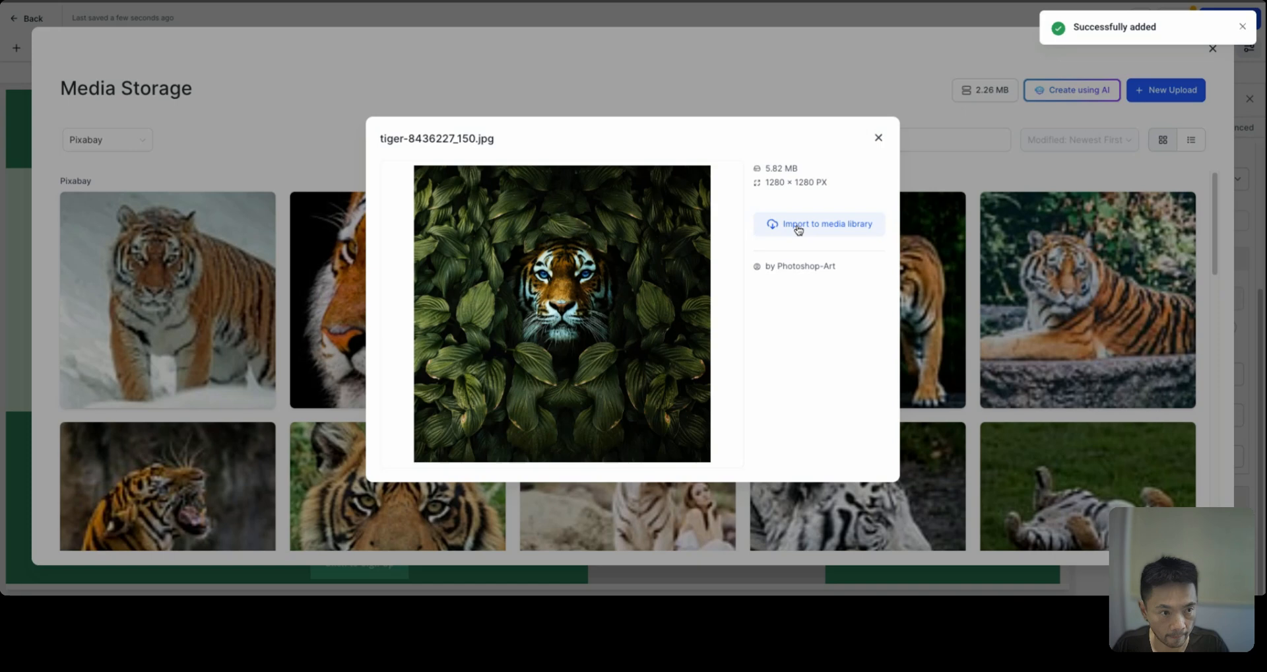
left_click(878, 140)
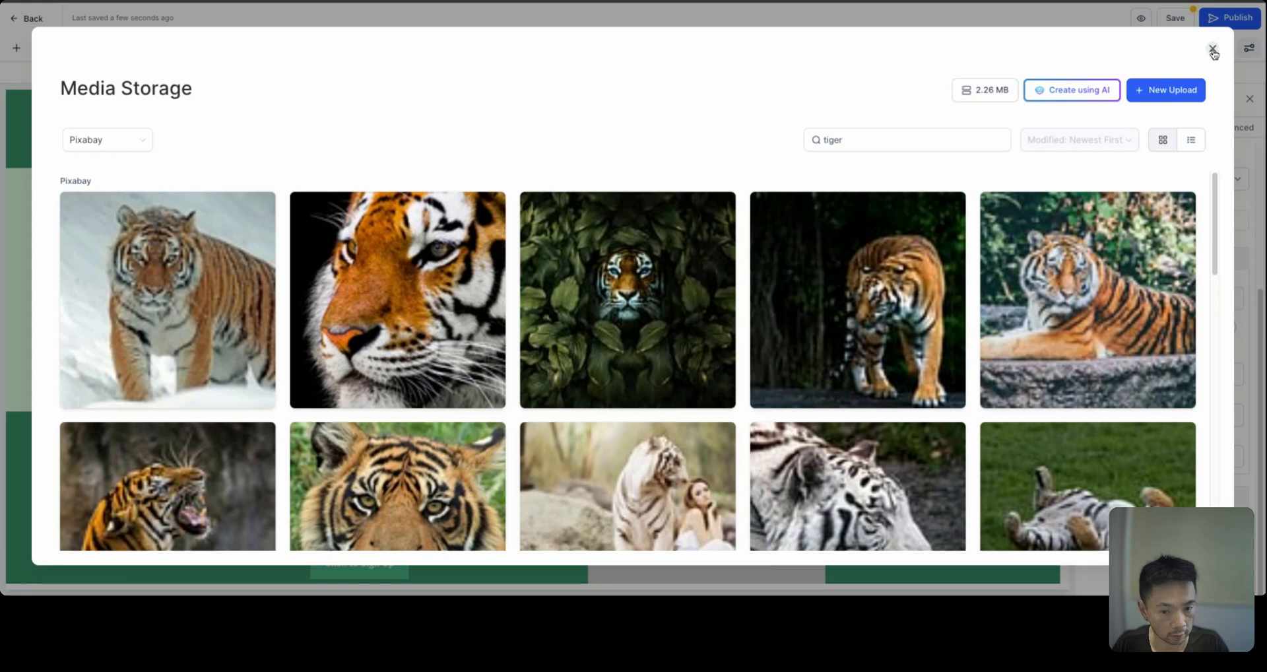
left_click(1214, 50)
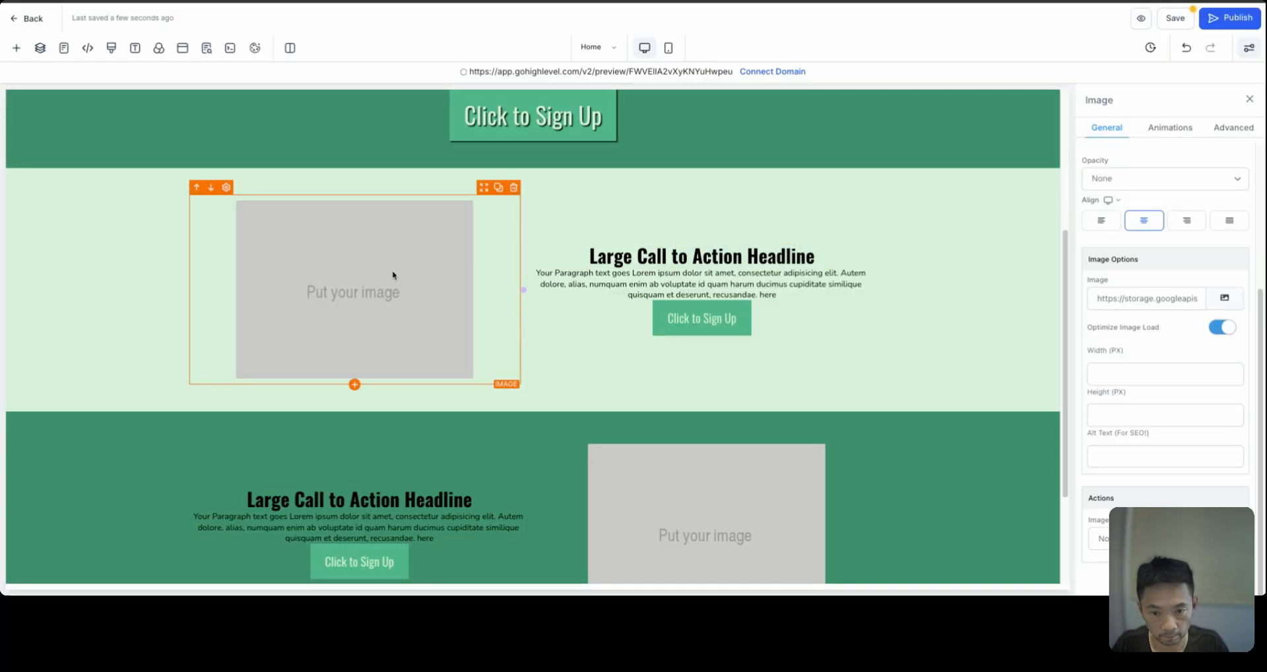
Move tiger-8436227_150.jpg in the media storage into the Wildlife v2 folder.
left_click(1221, 296)
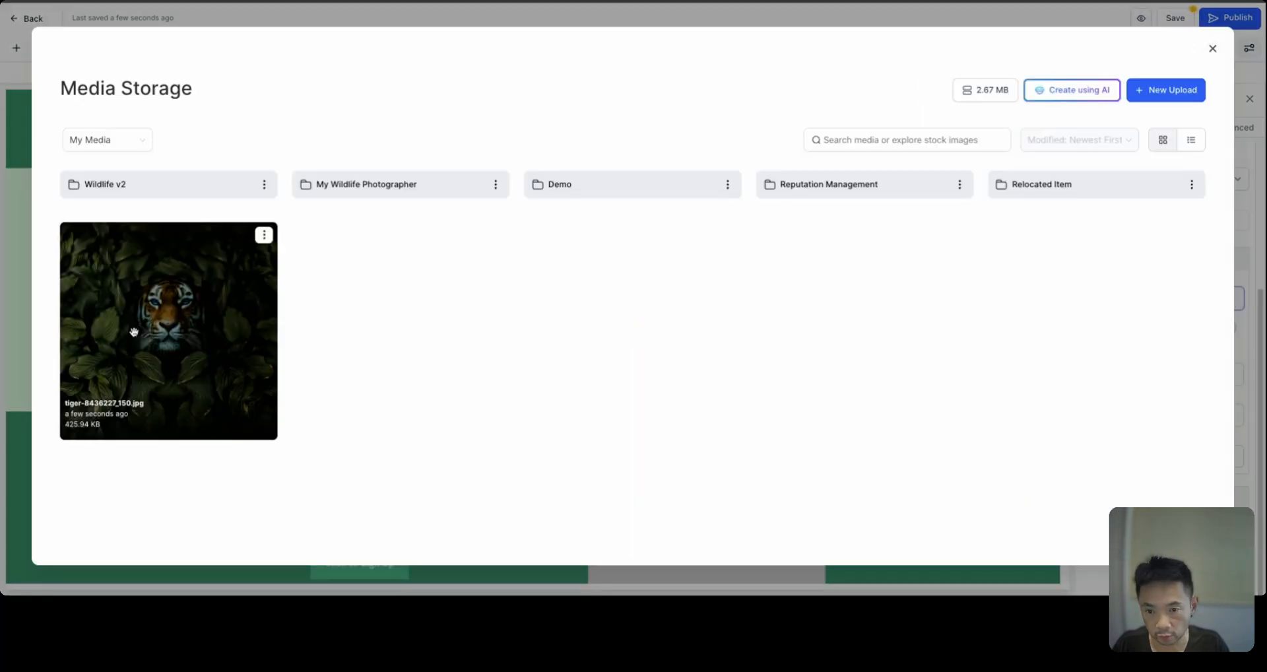
left_click(264, 235)
left_click(268, 281)
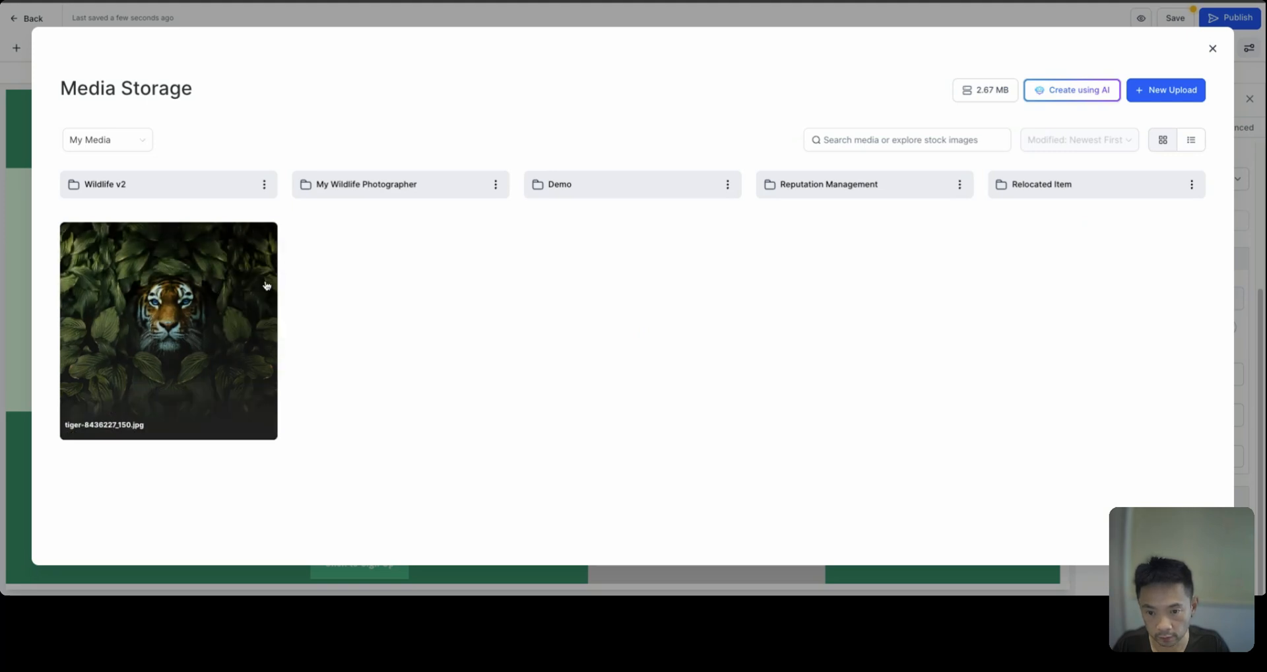
left_click(543, 256)
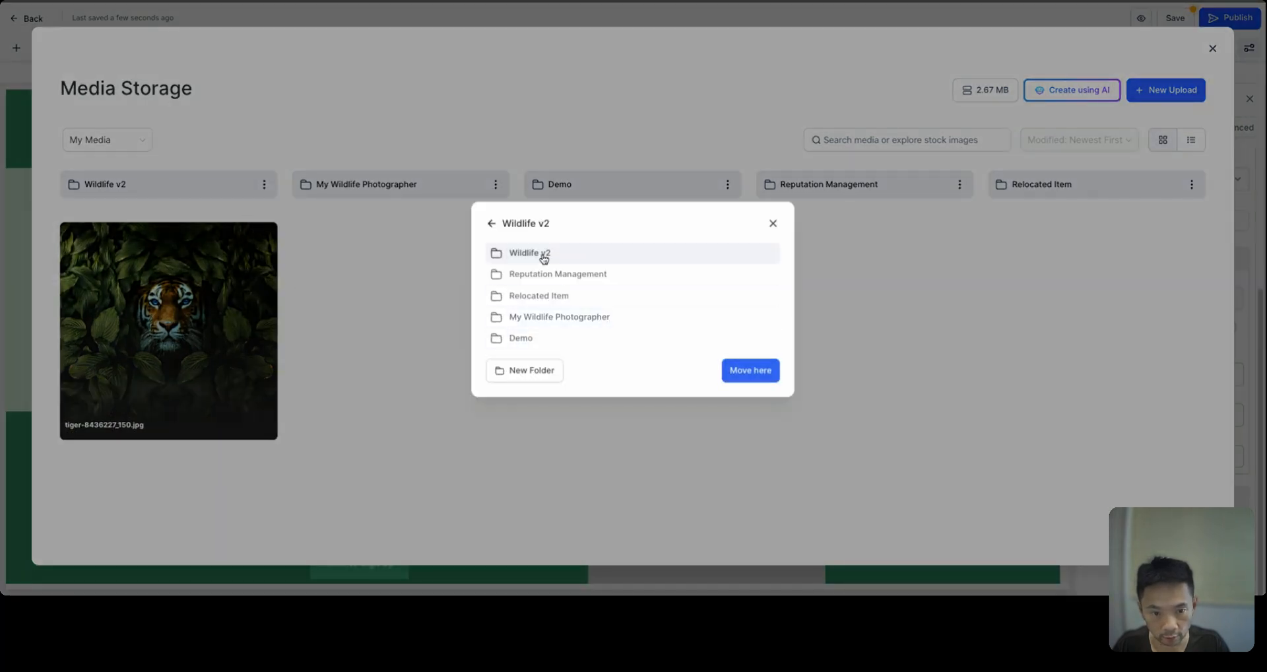
left_click(750, 369)
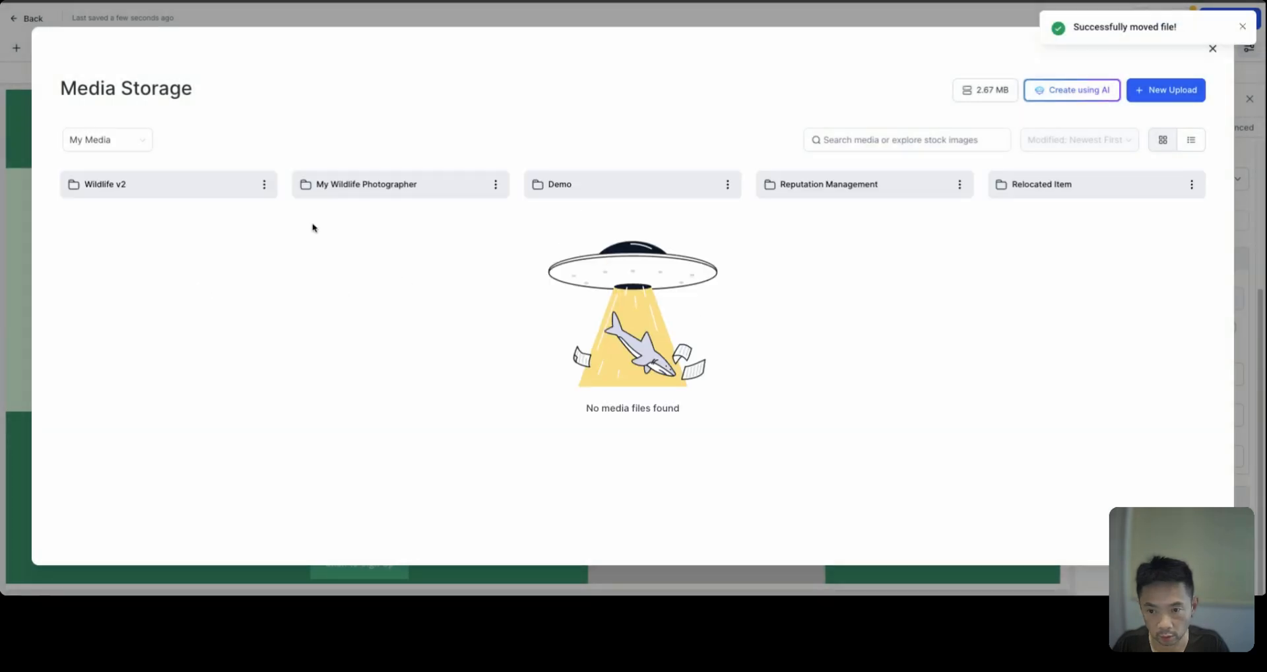
Copy the link of tiger-8436227_150.jpg from the Wildlife v2 folder and close the media storage.
left_click(122, 189)
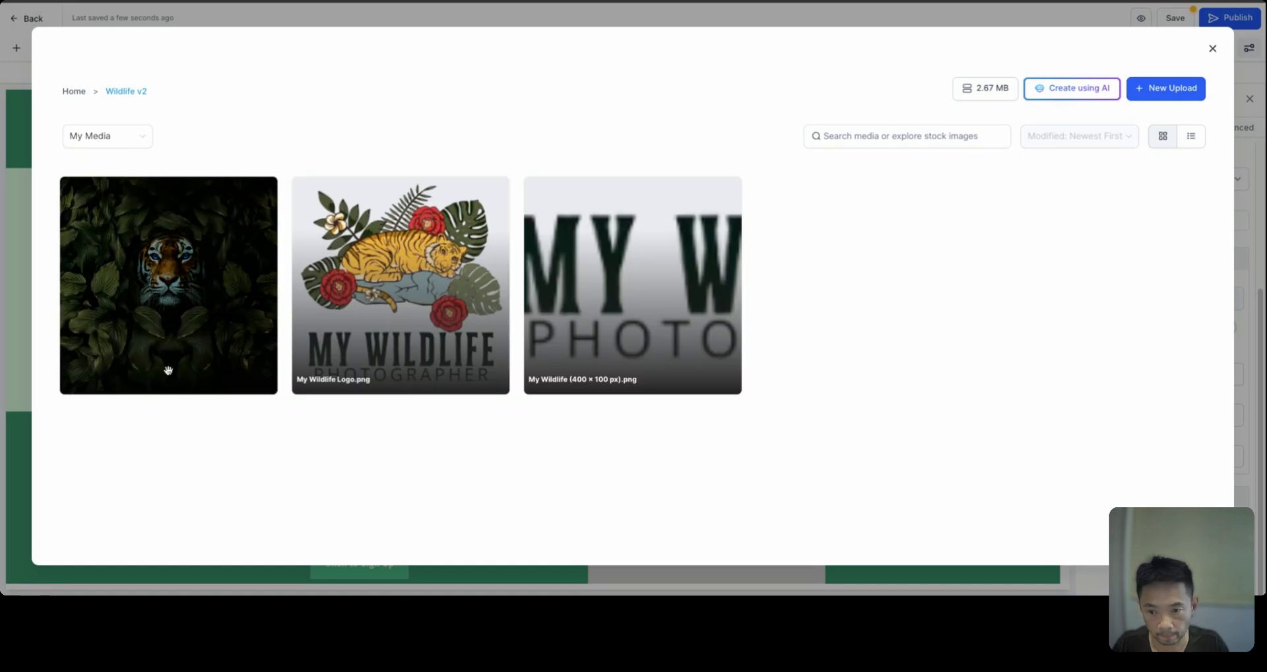
left_click(264, 190)
left_click(257, 212)
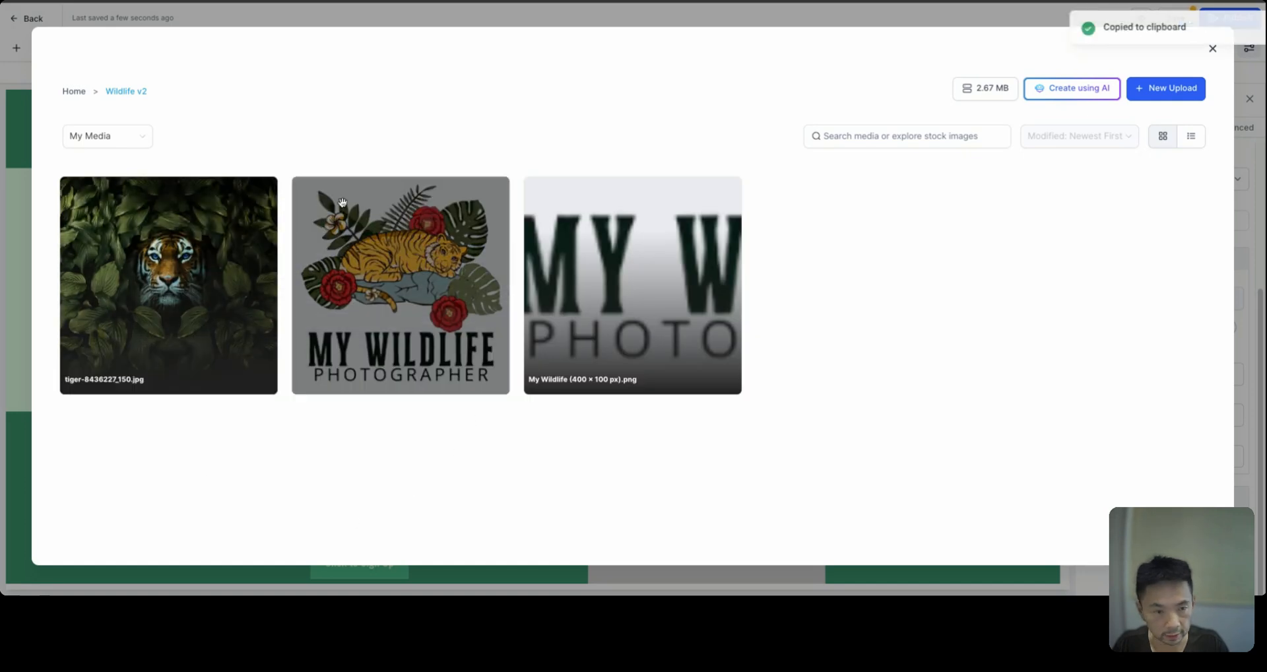
left_click(1213, 50)
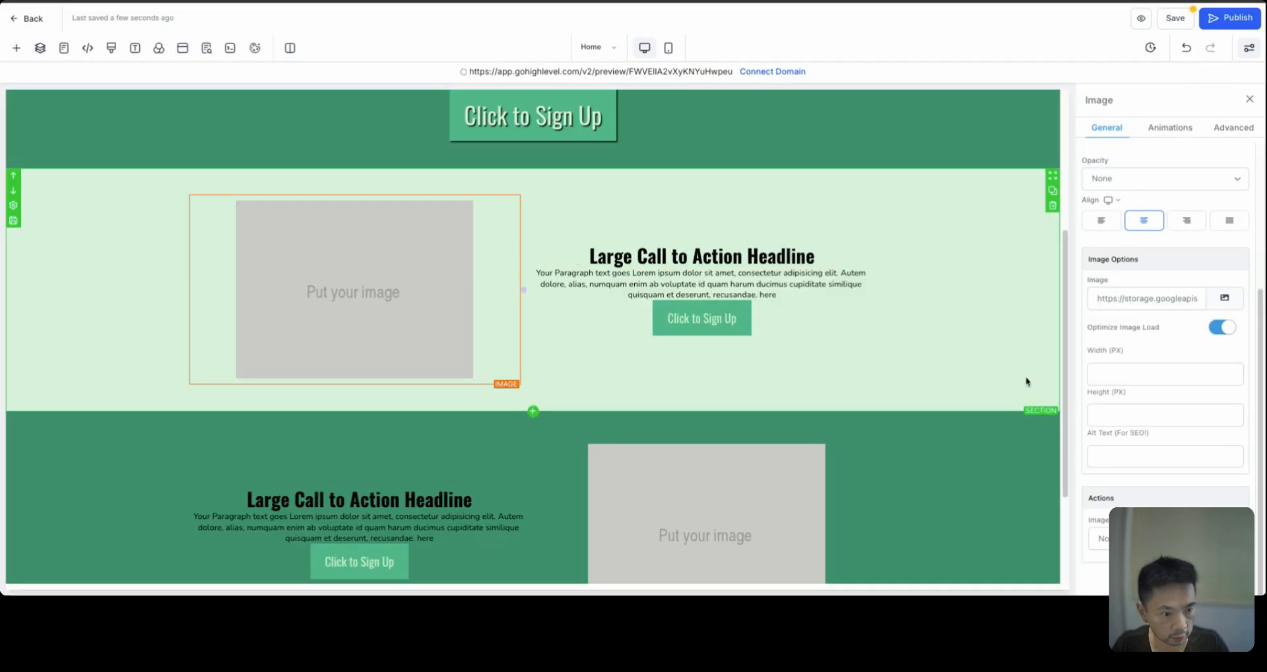
Replace the image URL of the pale green section's placeholder with the copied tiger image link.
left_click(1094, 301)
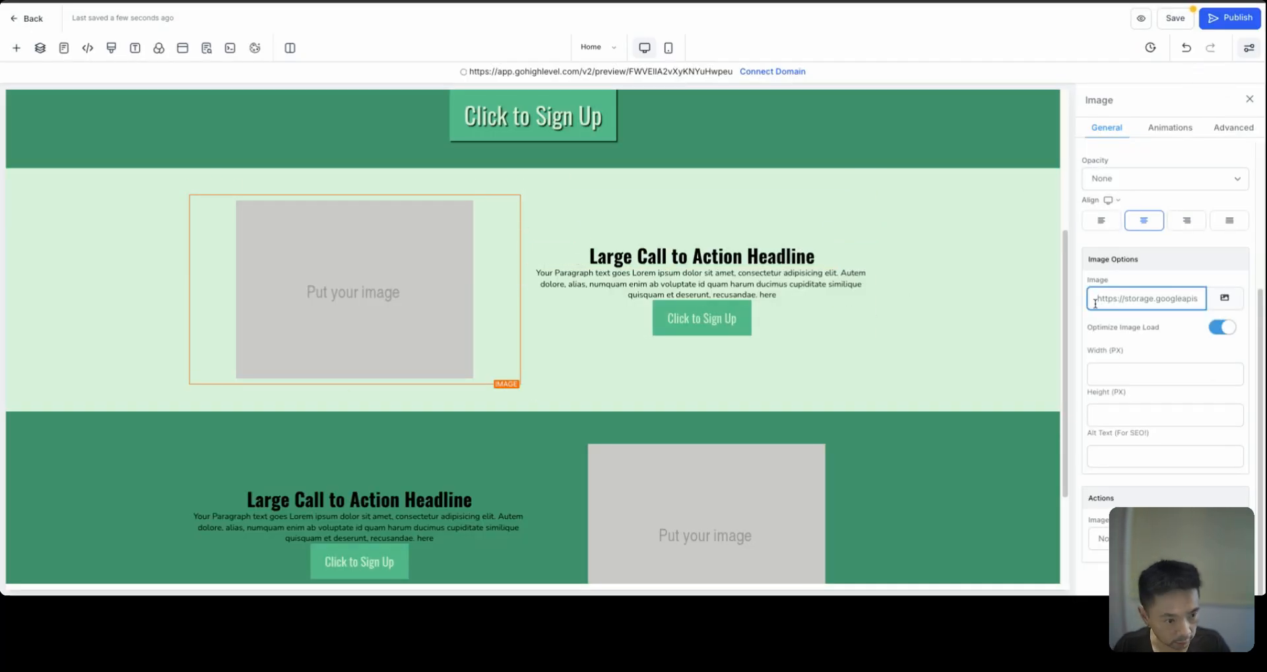
key("ctrl+a")
key("BackSpace")
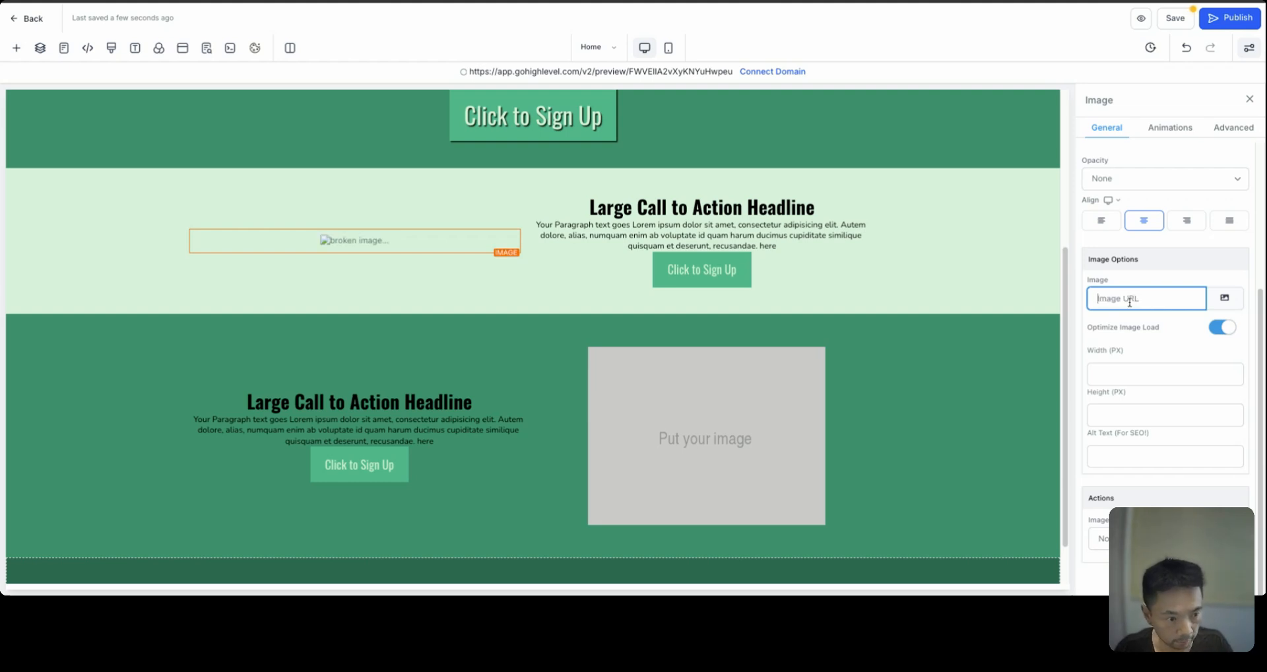
key("ctrl+v")
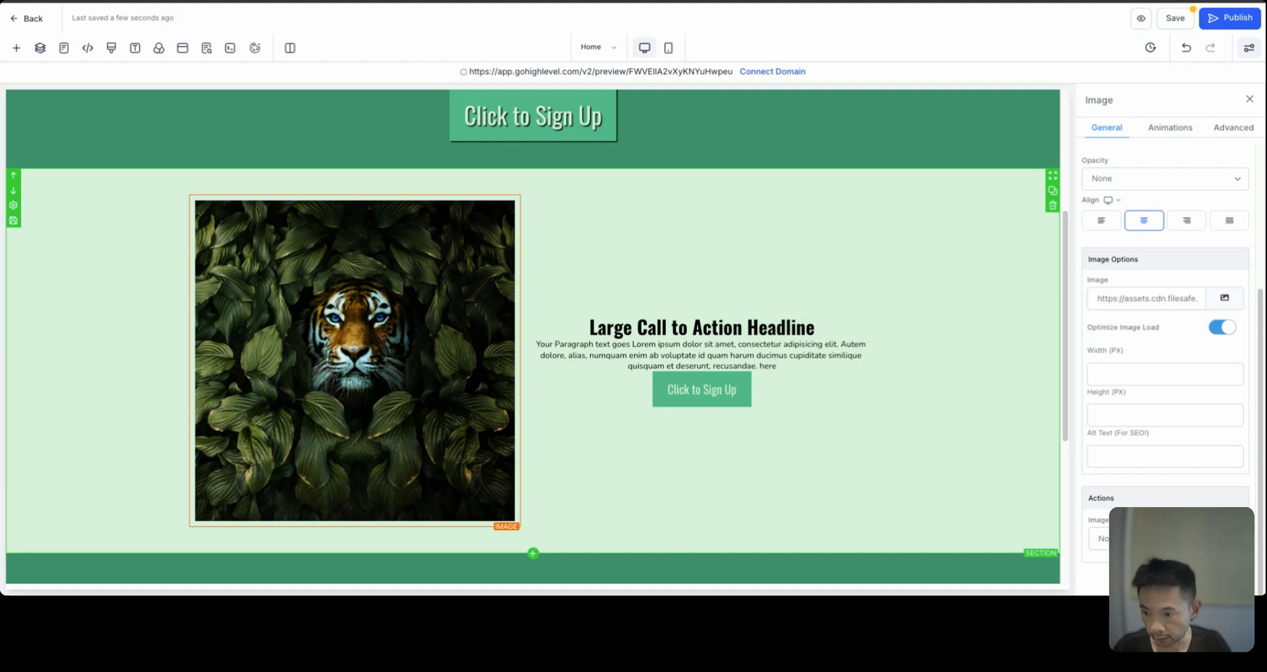
Replace the pale green section's headline with "Every Photo Tells a Story: Show How Malaysia’s Wildlife Thrives in its Natural Habitat".
left_click(665, 330)
triple_click(603, 326)
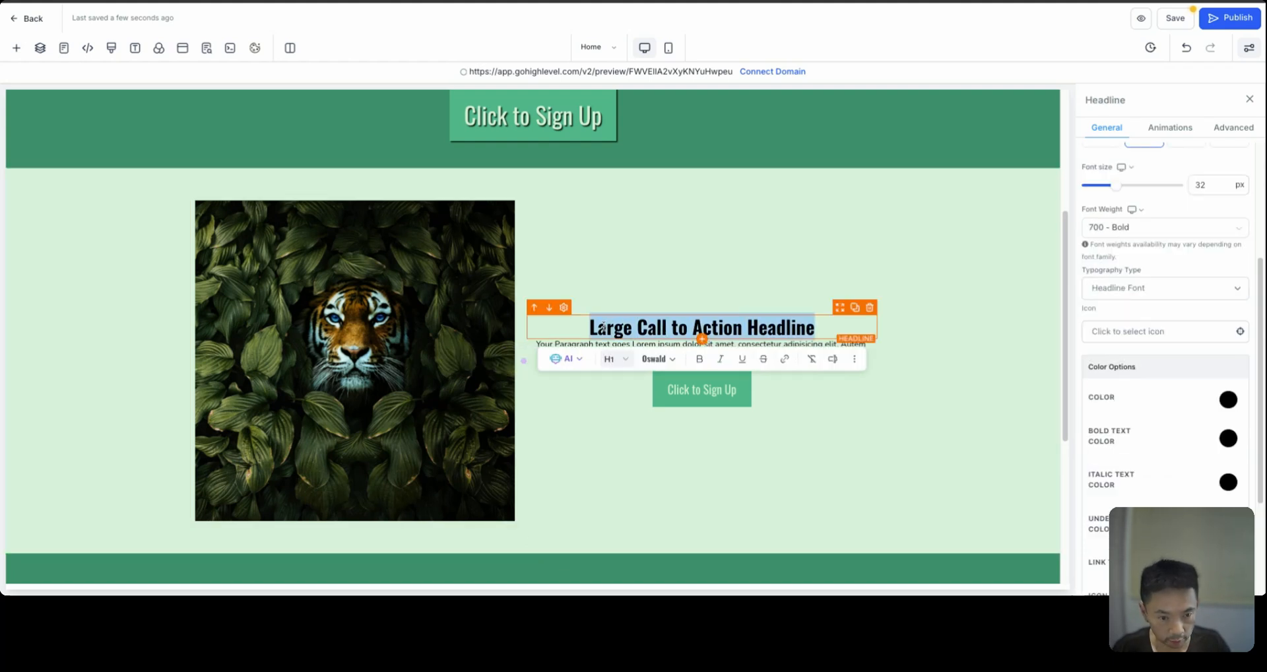
key("ctrl+v")
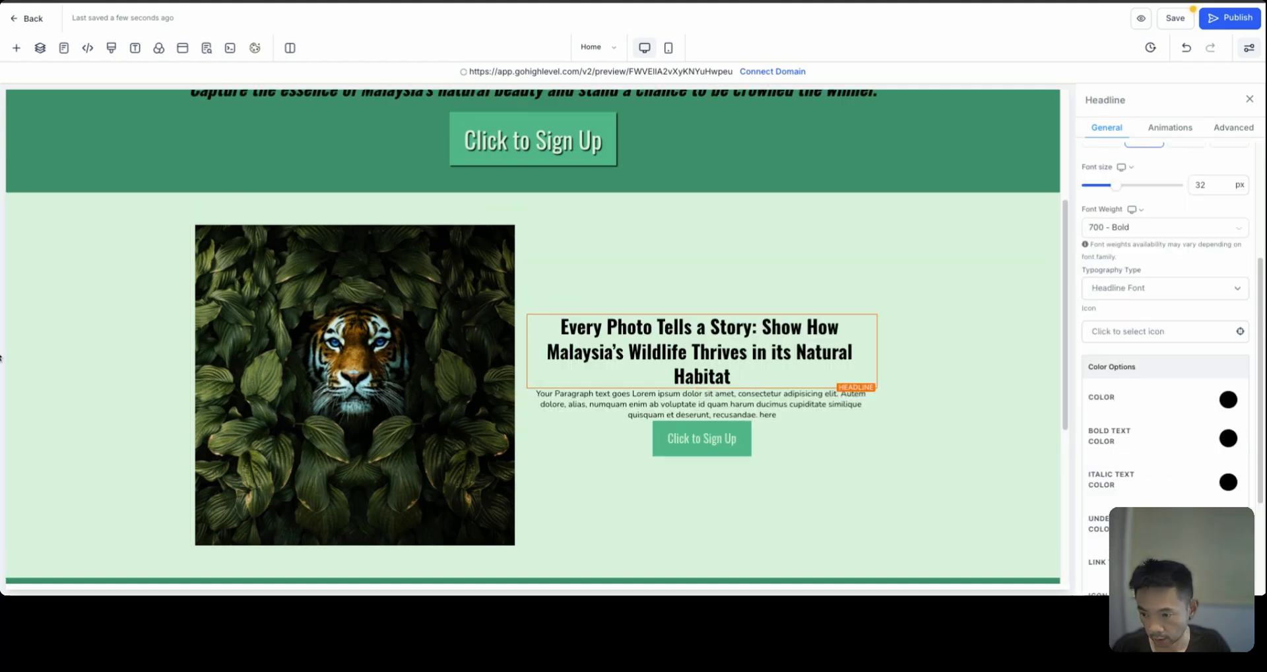
Replace the pale green section's placeholder paragraph with the copied text beginning "Every photo tells a unique story of Malaysia's vibrant wildlife".
double_click(643, 394)
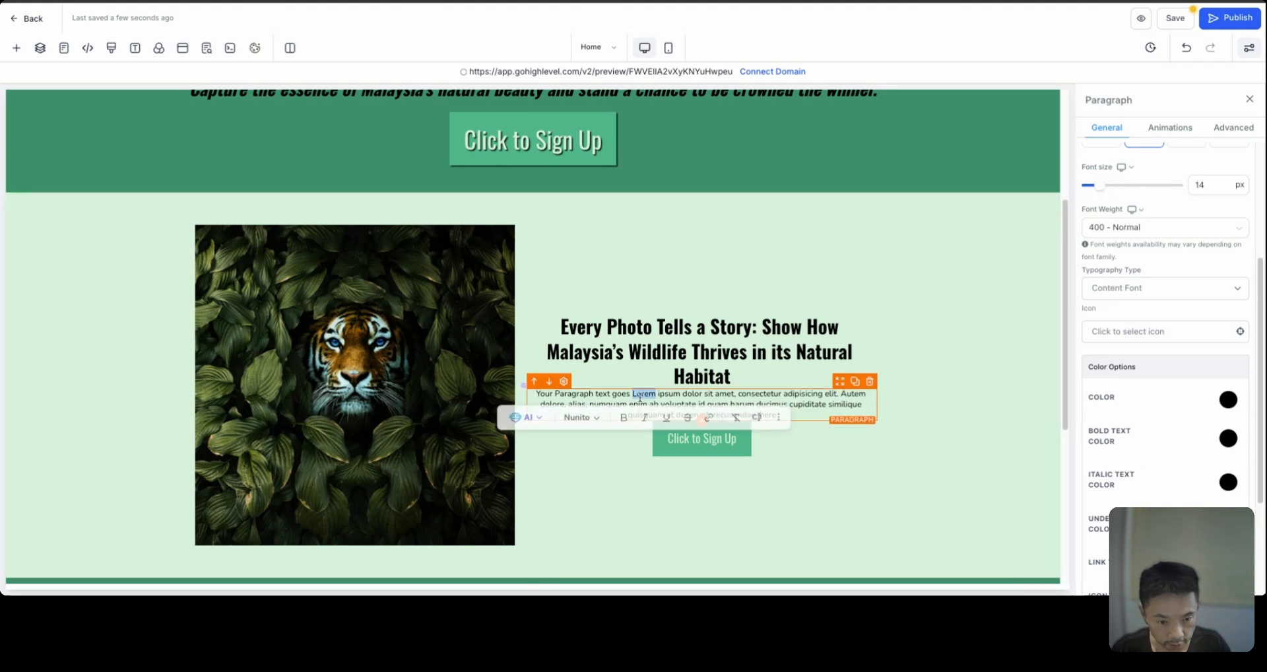
triple_click(582, 394)
key("ctrl+v")
left_click(926, 407)
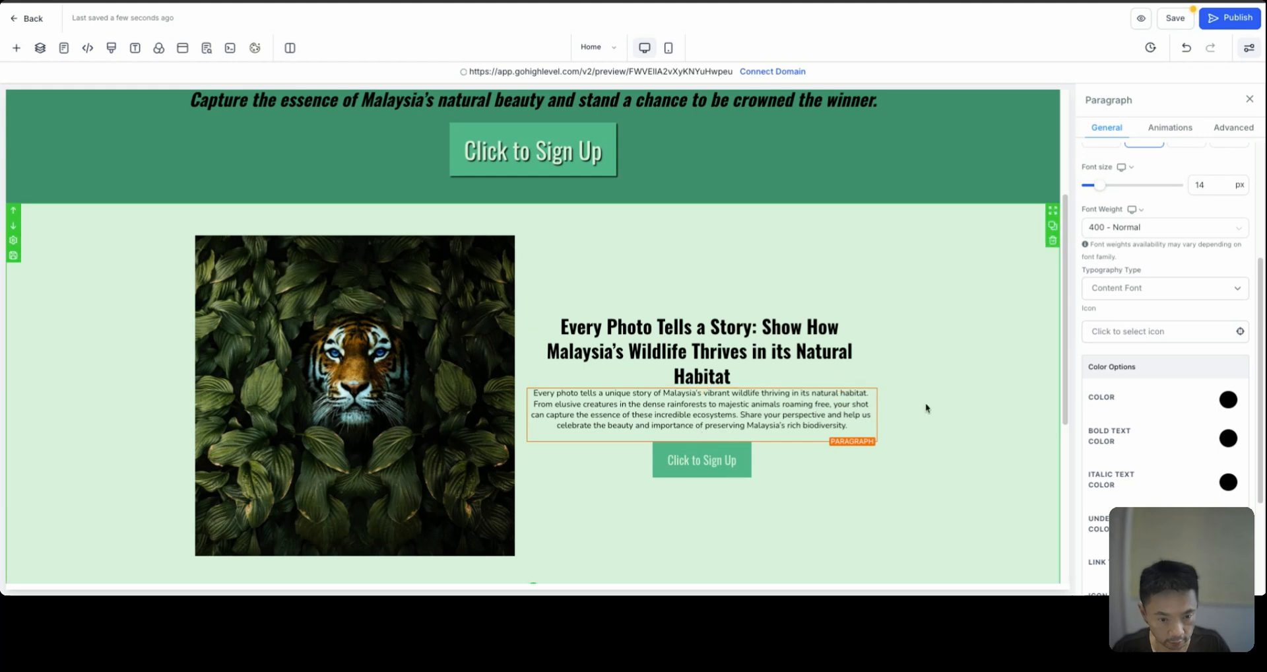
Narrow the tiger image's column in the pale green section's two-column row to give the text column more width.
left_click(482, 376)
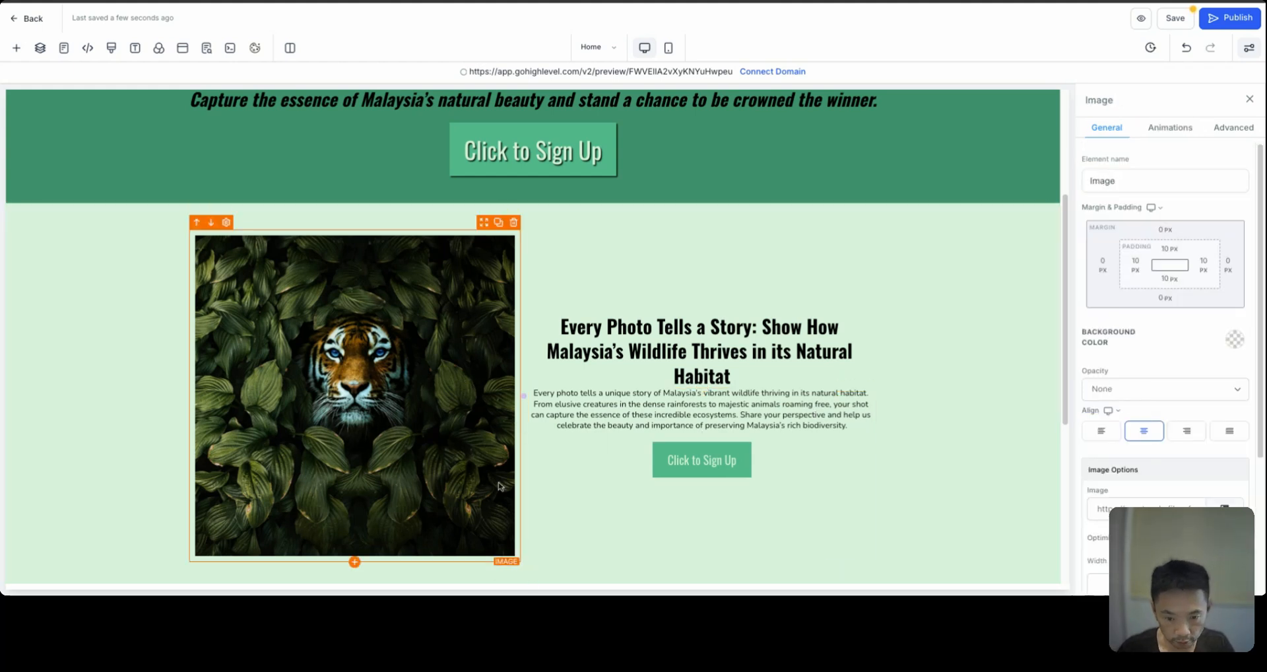
left_click_drag(524, 396, 449, 358)
left_click(650, 410)
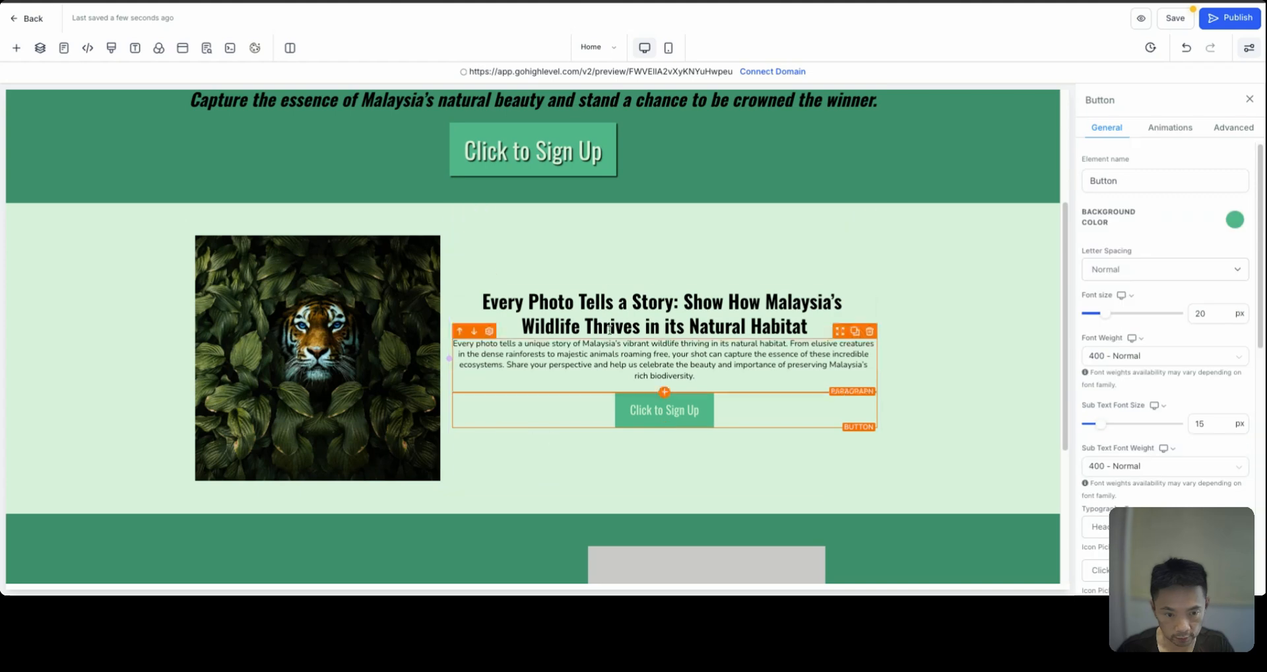
left_click(614, 304)
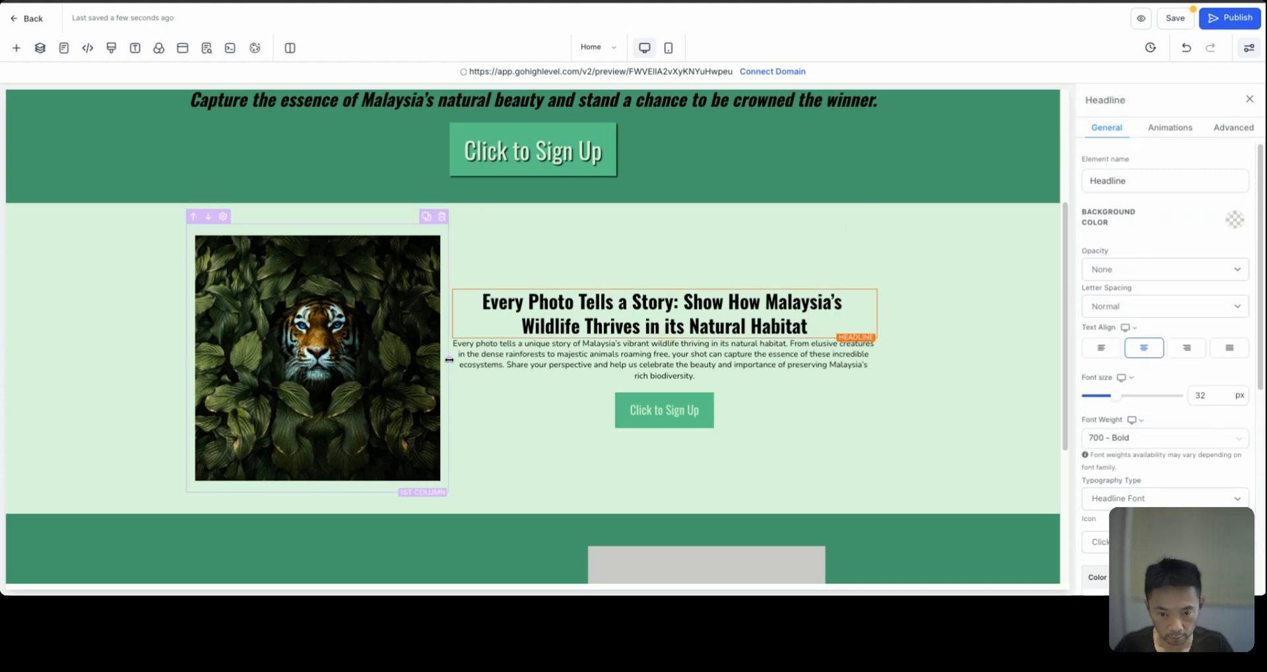
left_click_drag(449, 359, 413, 359)
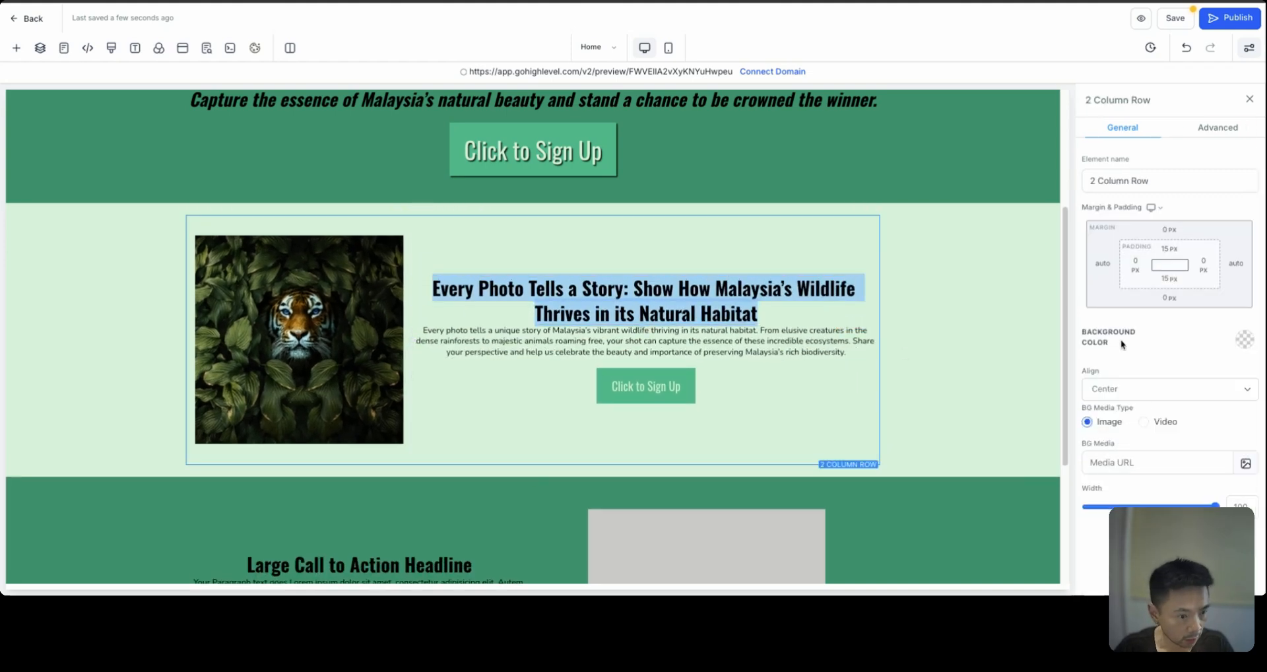
Set the font size of the pale green section's headline to 36 px.
double_click(687, 293)
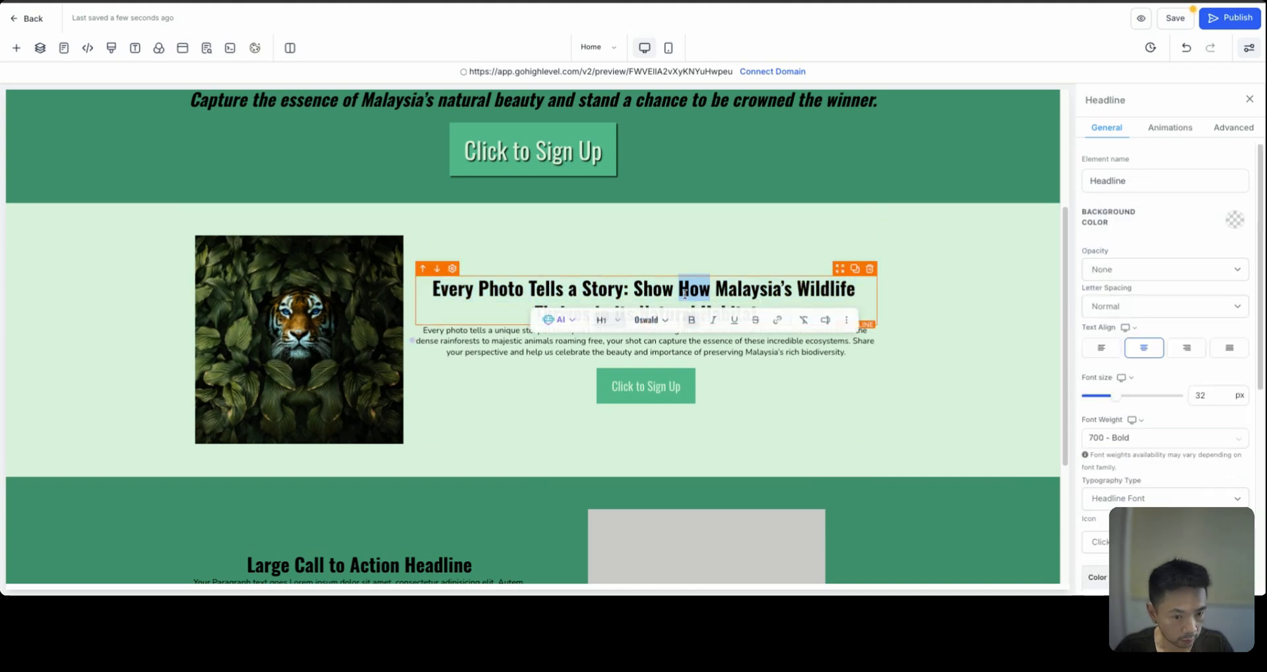
left_click_drag(515, 289, 780, 314)
key("ctrl+a")
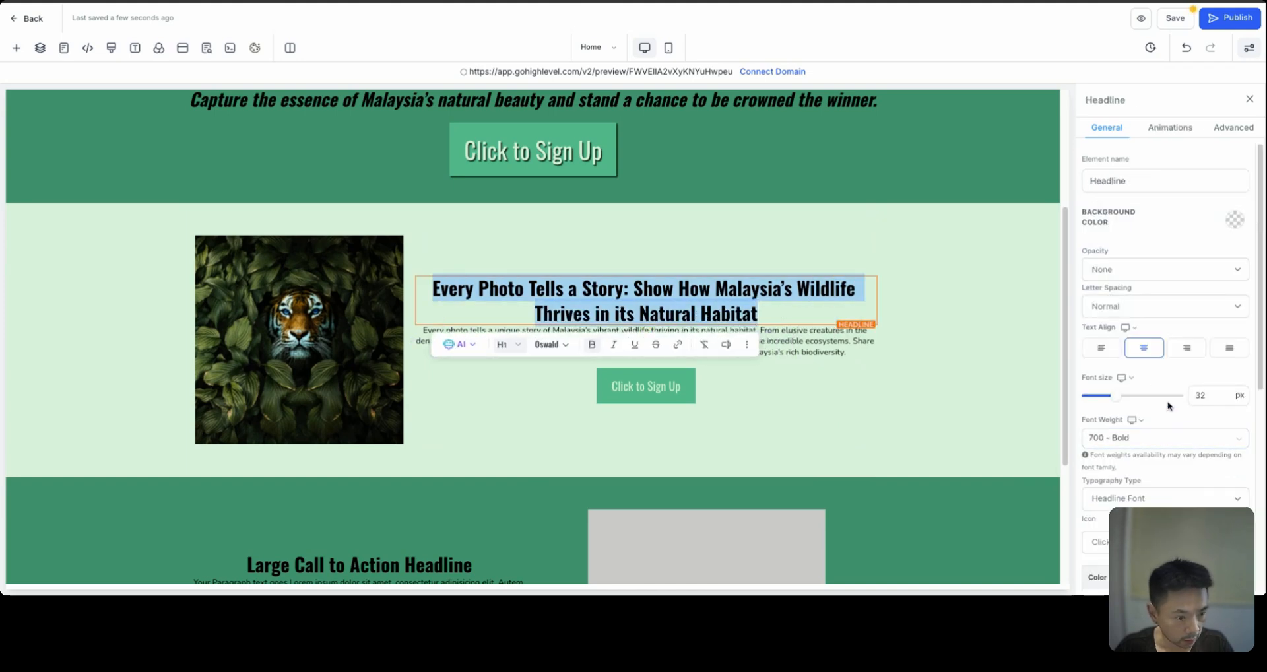
left_click_drag(1115, 399, 1121, 400)
left_click(1012, 387)
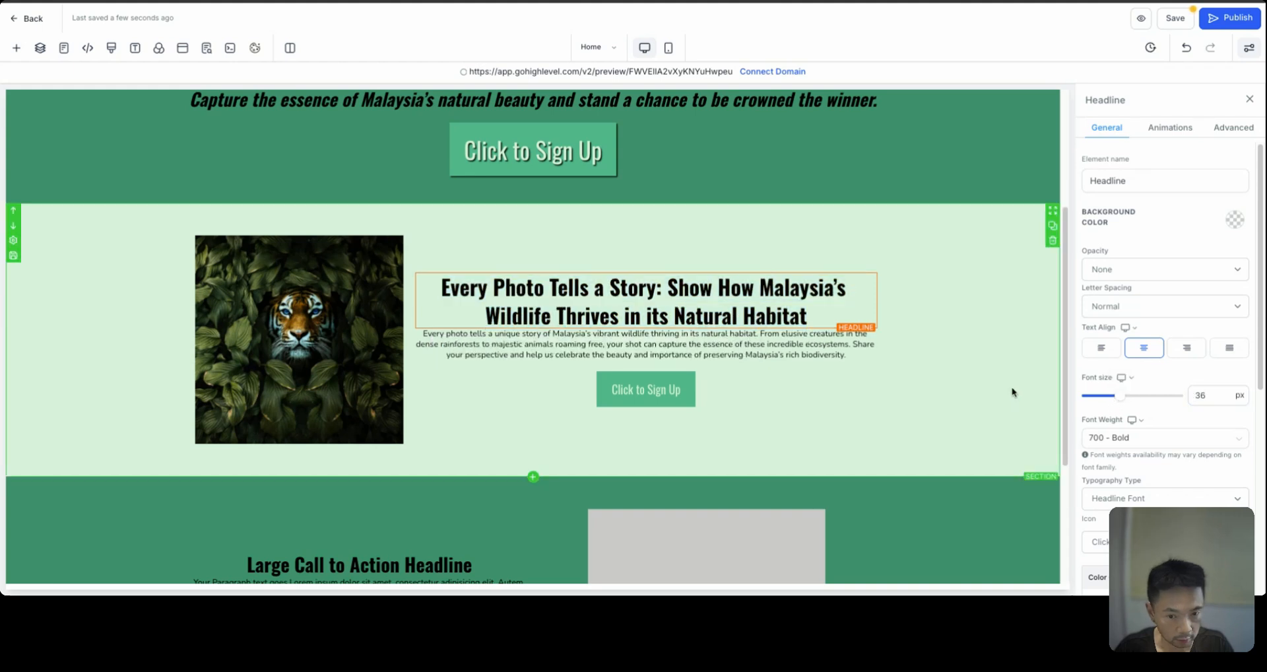
Set the font size of the paragraph beside the tiger image to 18 px.
left_click(848, 356)
left_click_drag(848, 355, 426, 335)
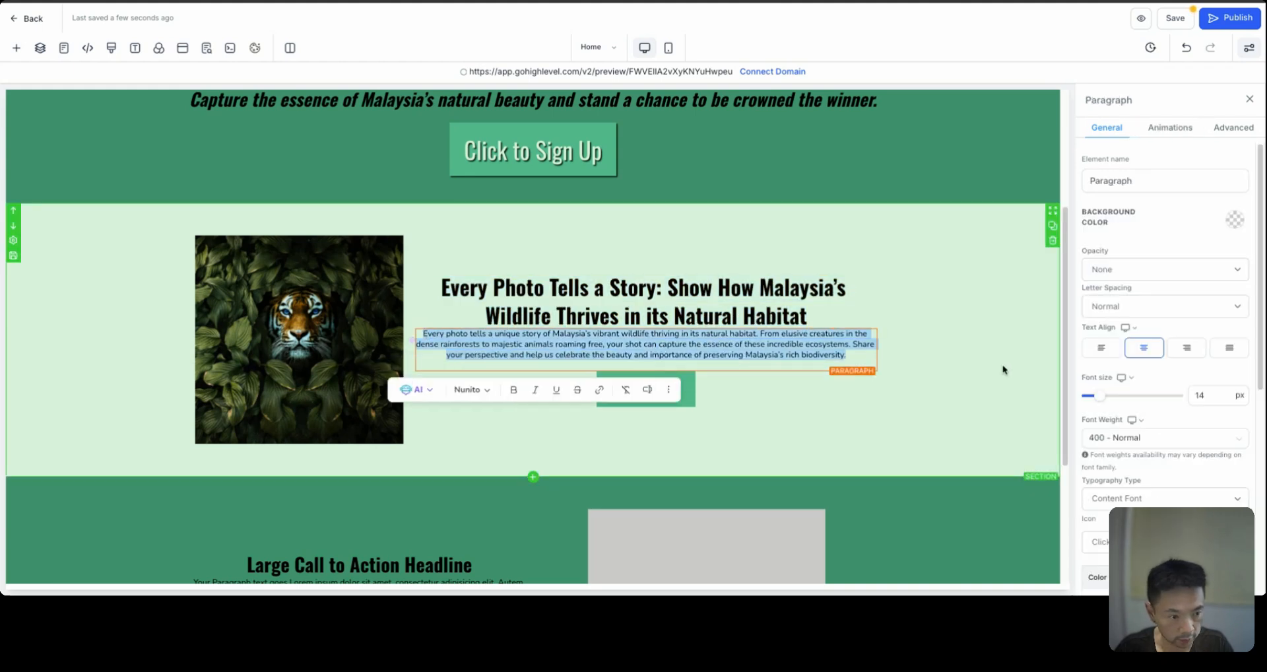
left_click_drag(1100, 396, 1105, 397)
left_click(960, 387)
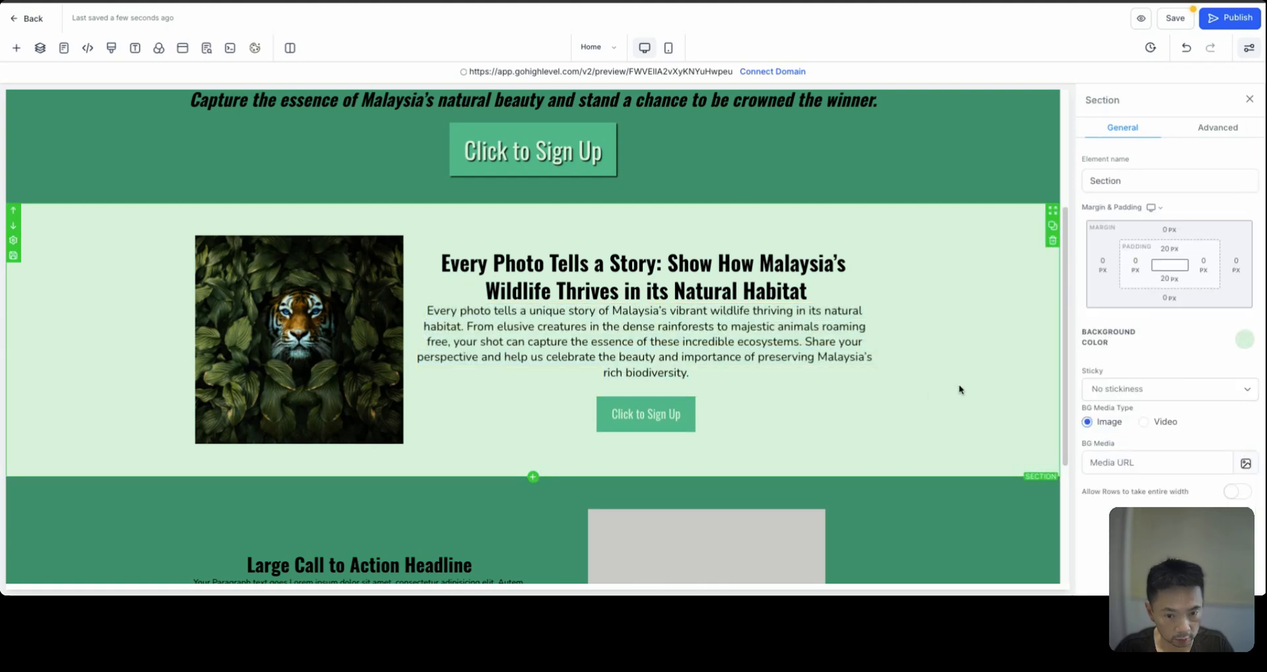
left_click(558, 263)
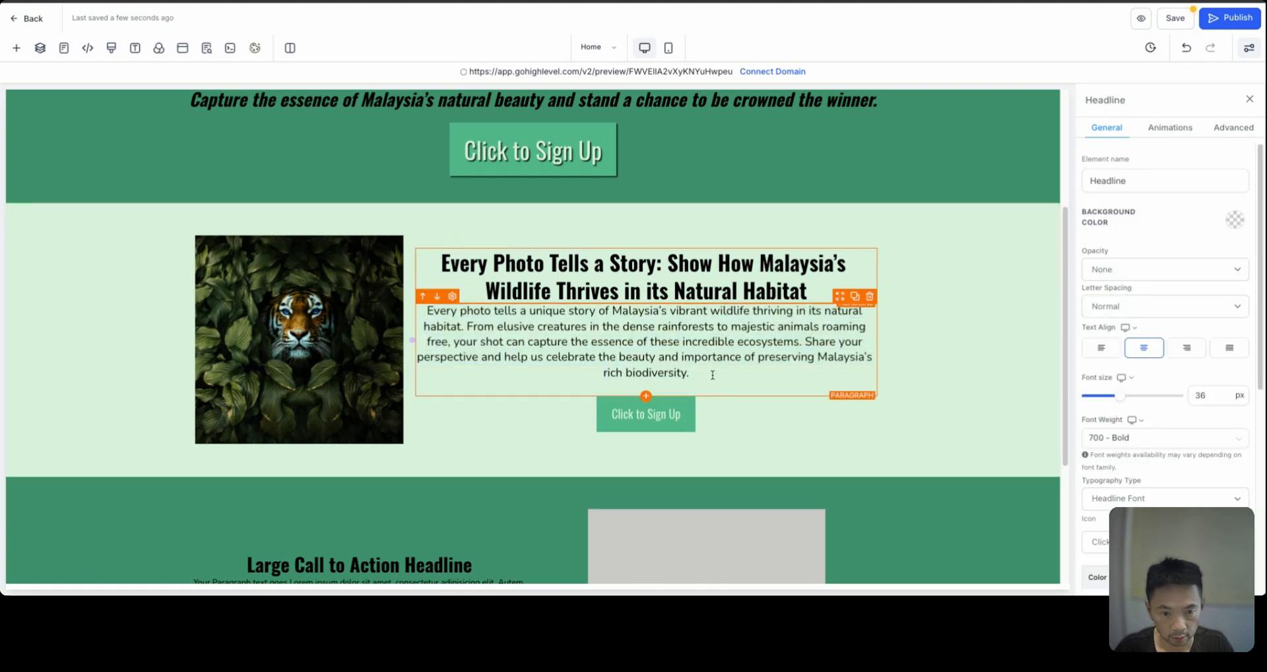
left_click(858, 356)
left_click(1200, 395)
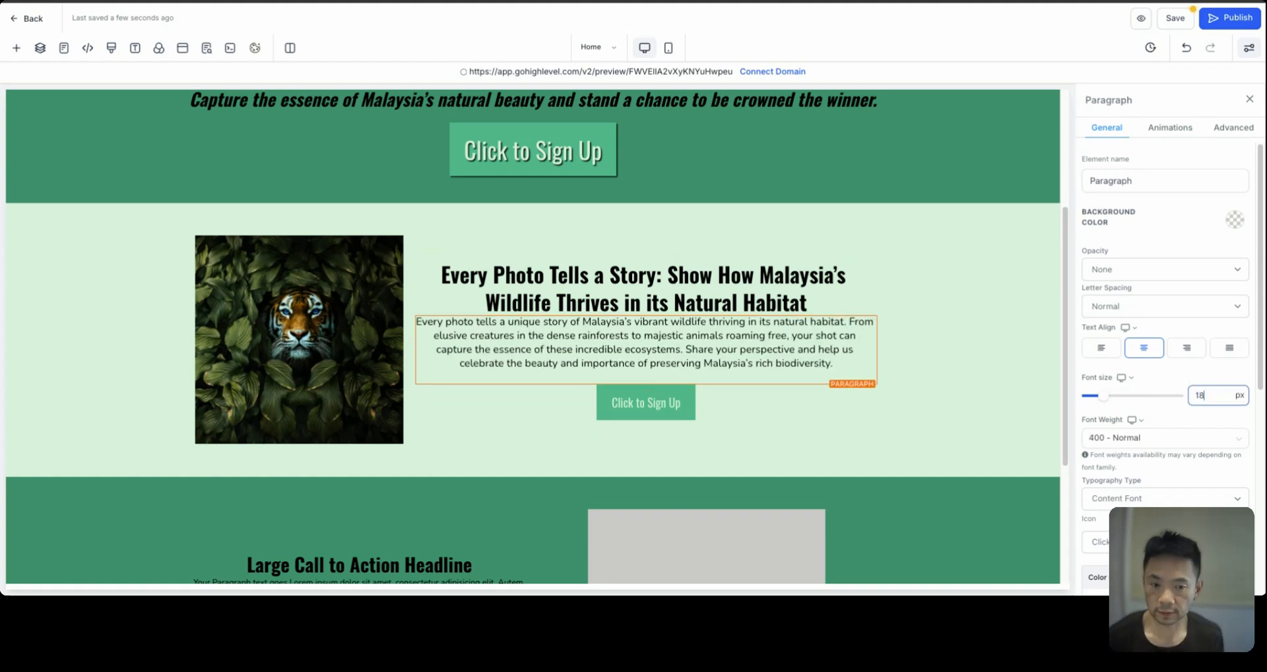
left_click(725, 398)
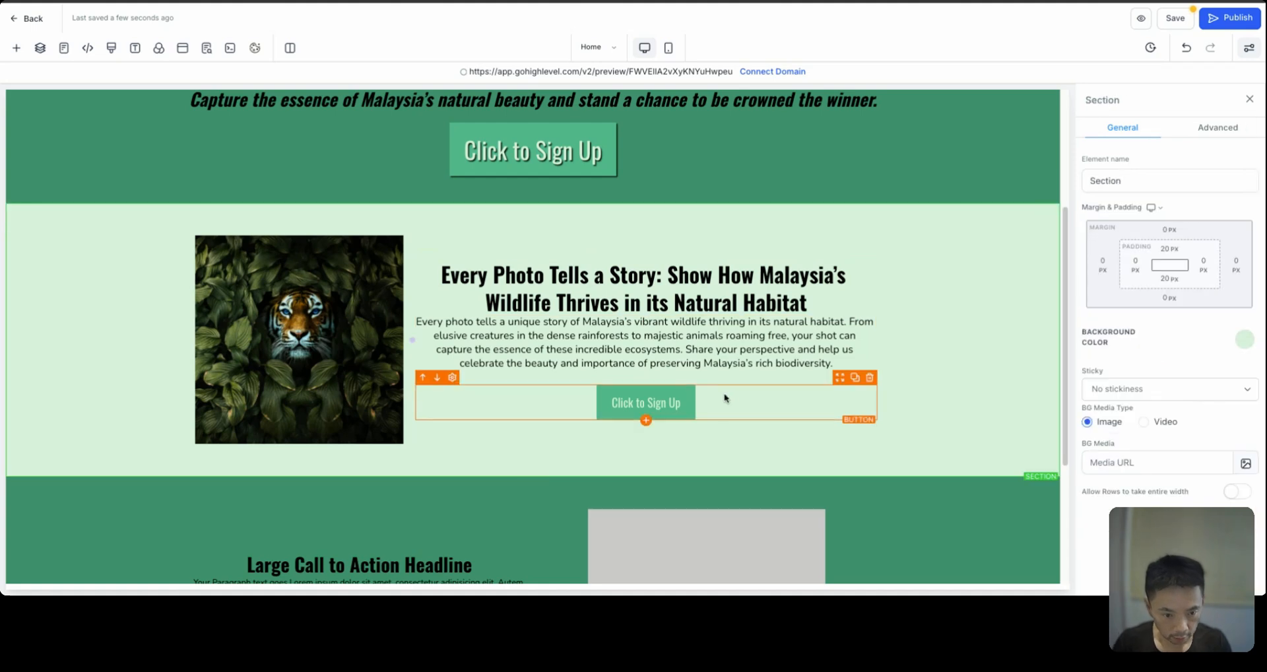
Replace the headline beside the empty image placeholder with "Compete for Incredible Prizes and the Opportunity to Have Your Work Featured.".
scroll(668, 406, "down", 5)
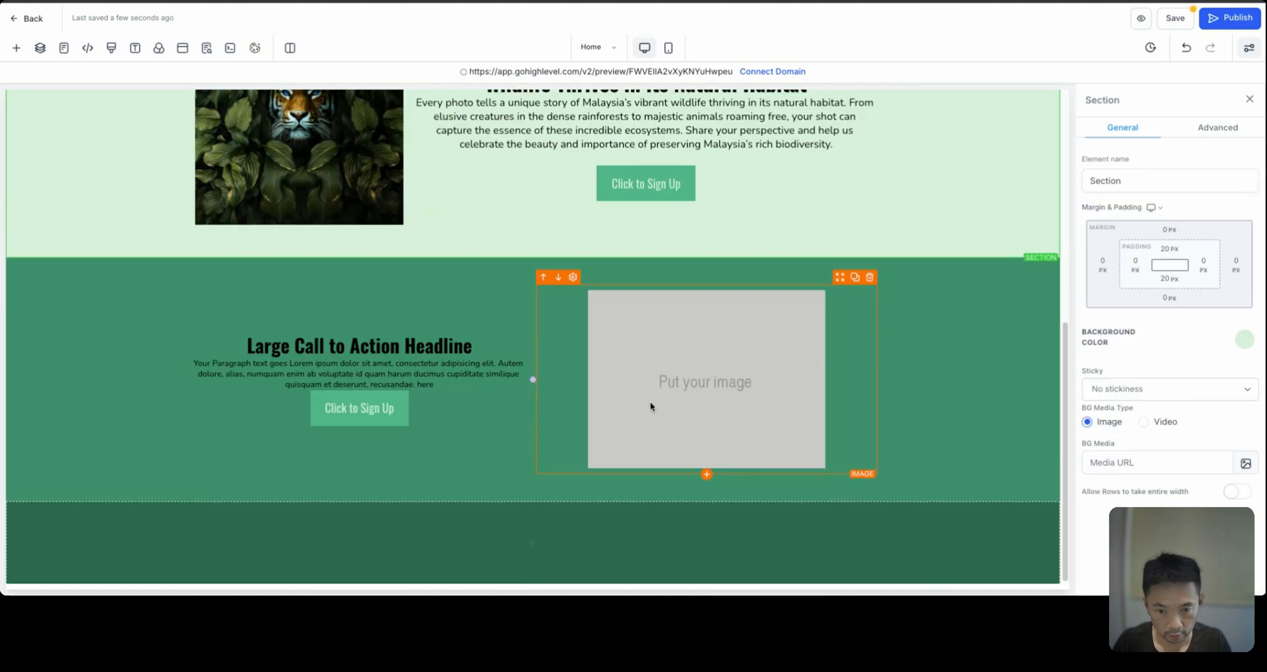
scroll(423, 335, "up", 5)
scroll(537, 264, "down", 5)
scroll(593, 210, "up", 2)
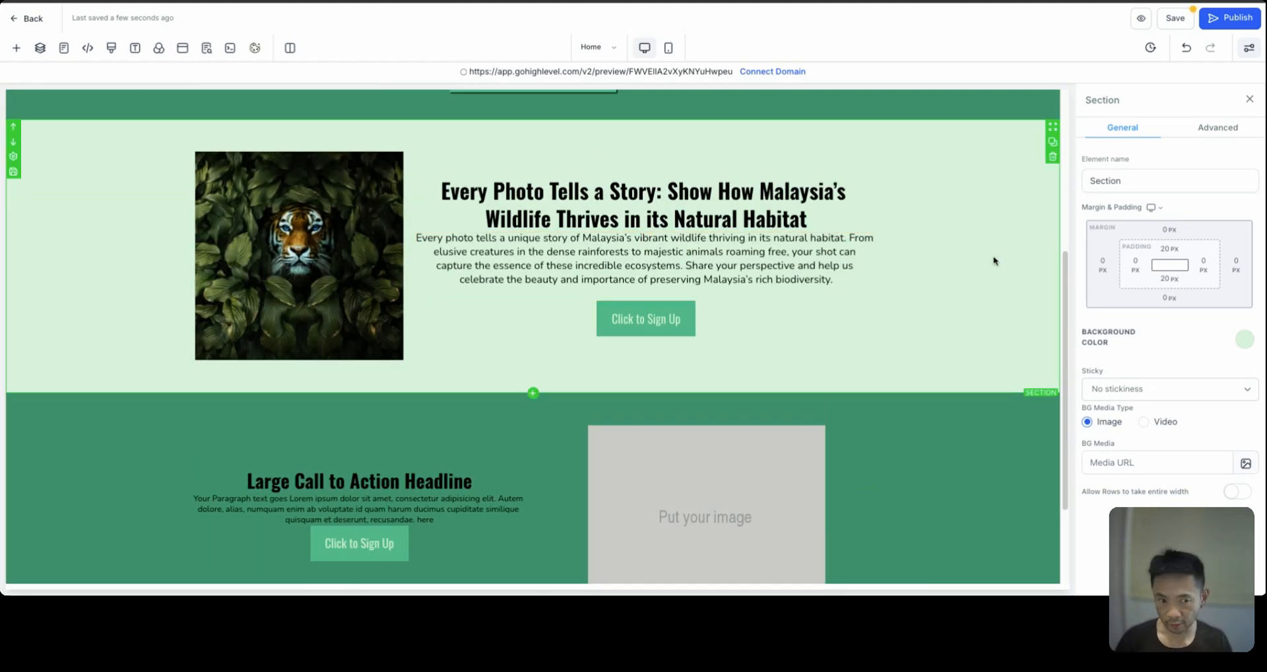
scroll(478, 397, "down", 1)
scroll(479, 396, "down", 3)
double_click(374, 353)
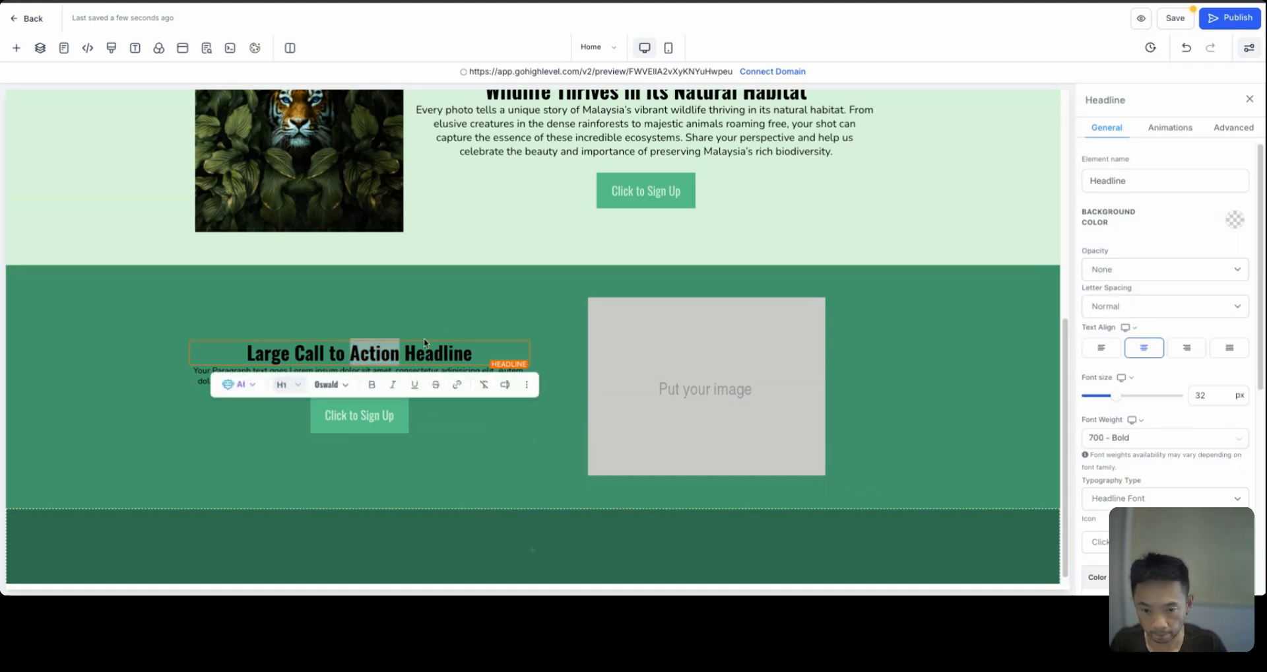
triple_click(271, 355)
type("Compete for Incredible Prizes and the Opportunity to Have Your Work Featured.")
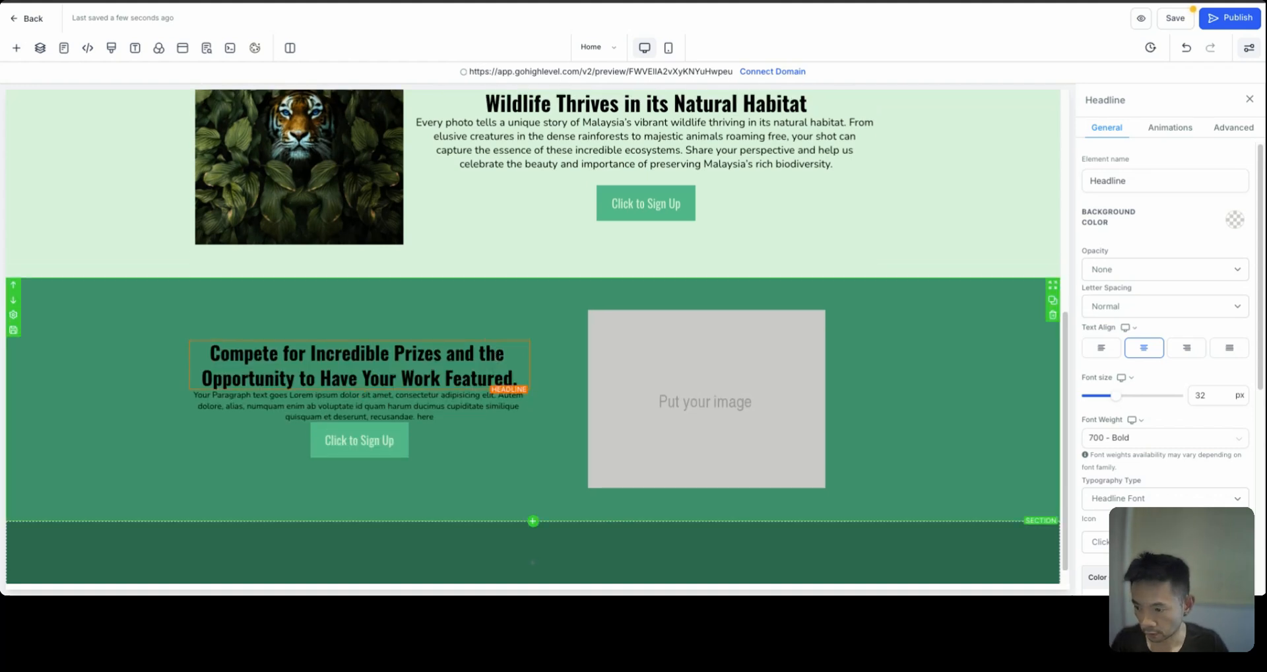
Replace the placeholder paragraph below the prizes headline with the text beginning "Compete for incredible prizes and the opportunity to have your work featured in prominent wildlife publications".
left_click(315, 407)
triple_click(315, 407)
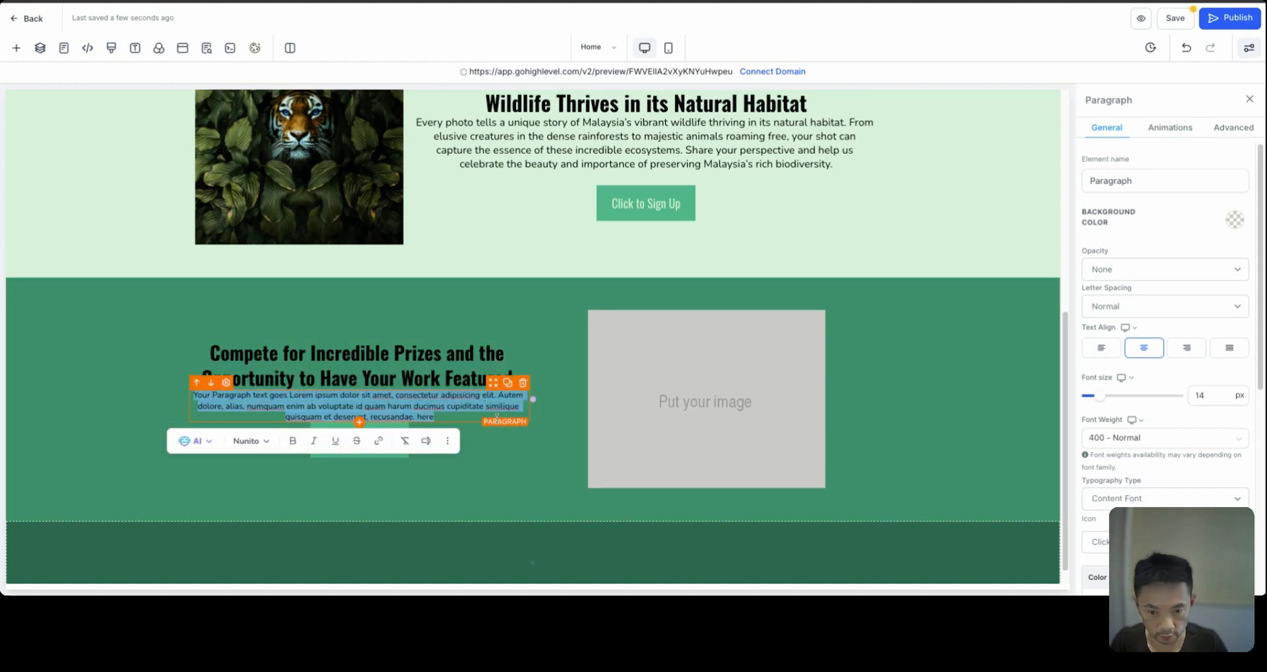
type("Compete for incredible prizes and the opportunity to have your work featured in prominent wildlife publications and galleries. This is your chance to showcase your talent, be recognized by industry experts, and make an impact with your art.")
left_click(129, 347)
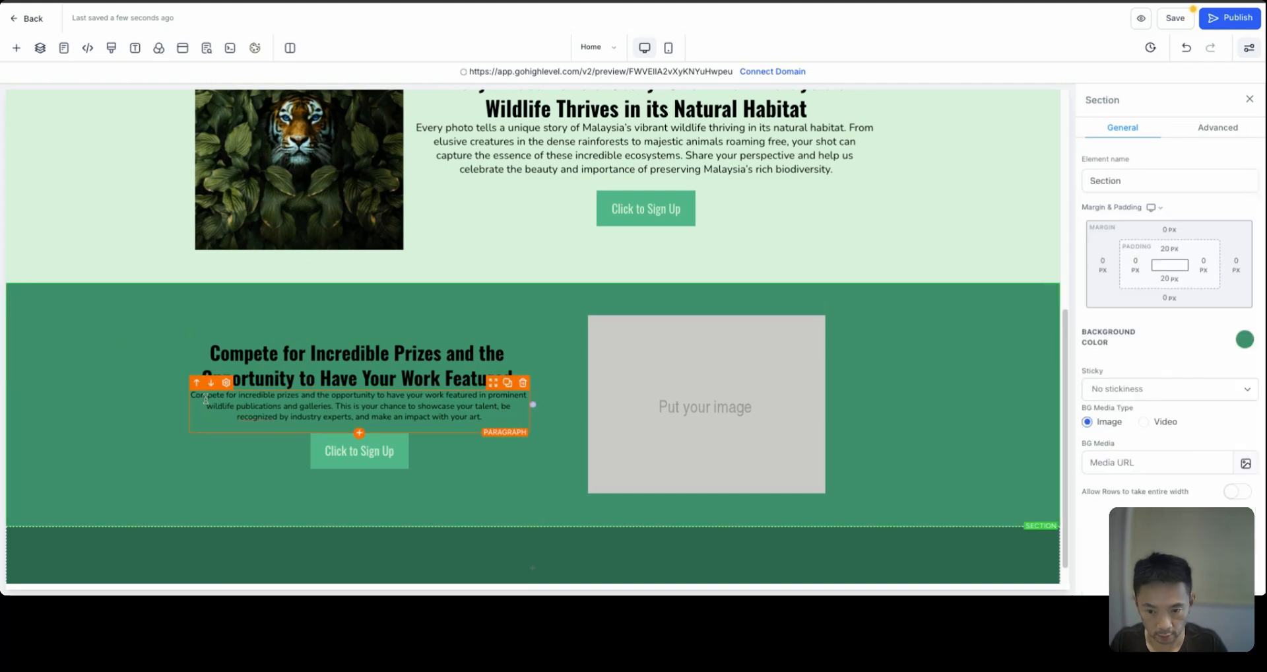
Set the font size of the paragraph below the prizes headline to 18 px.
triple_click(205, 399)
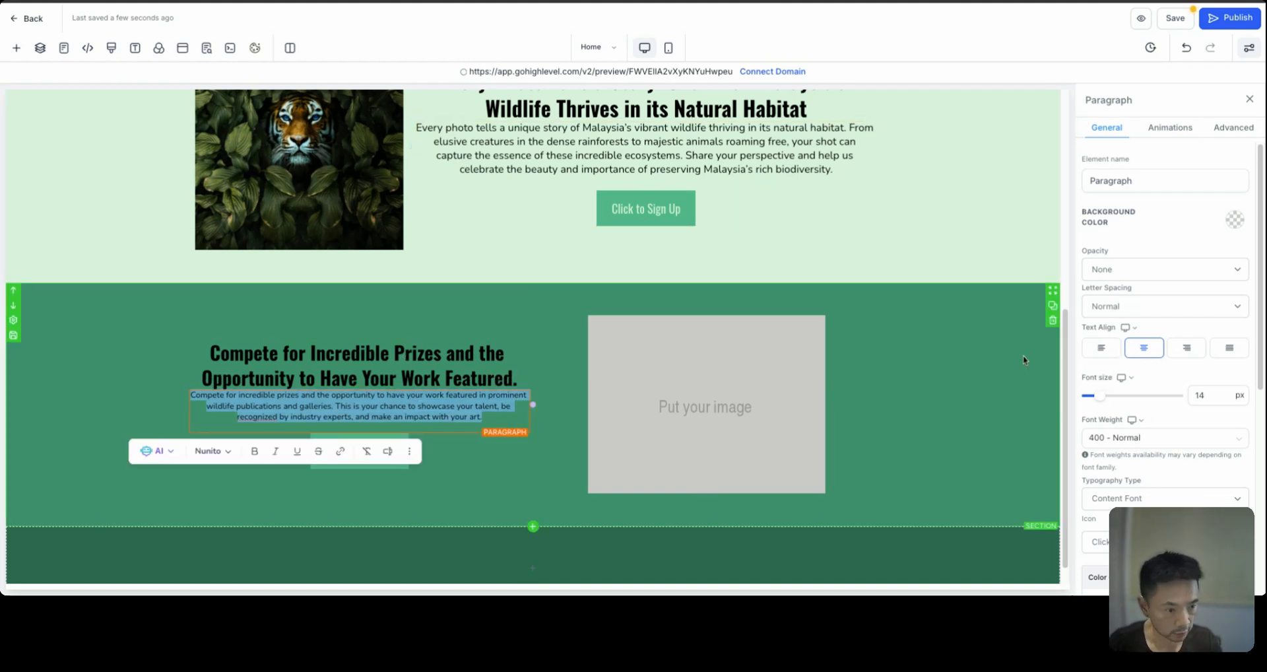
left_click(1209, 395)
double_click(1209, 395)
type("18")
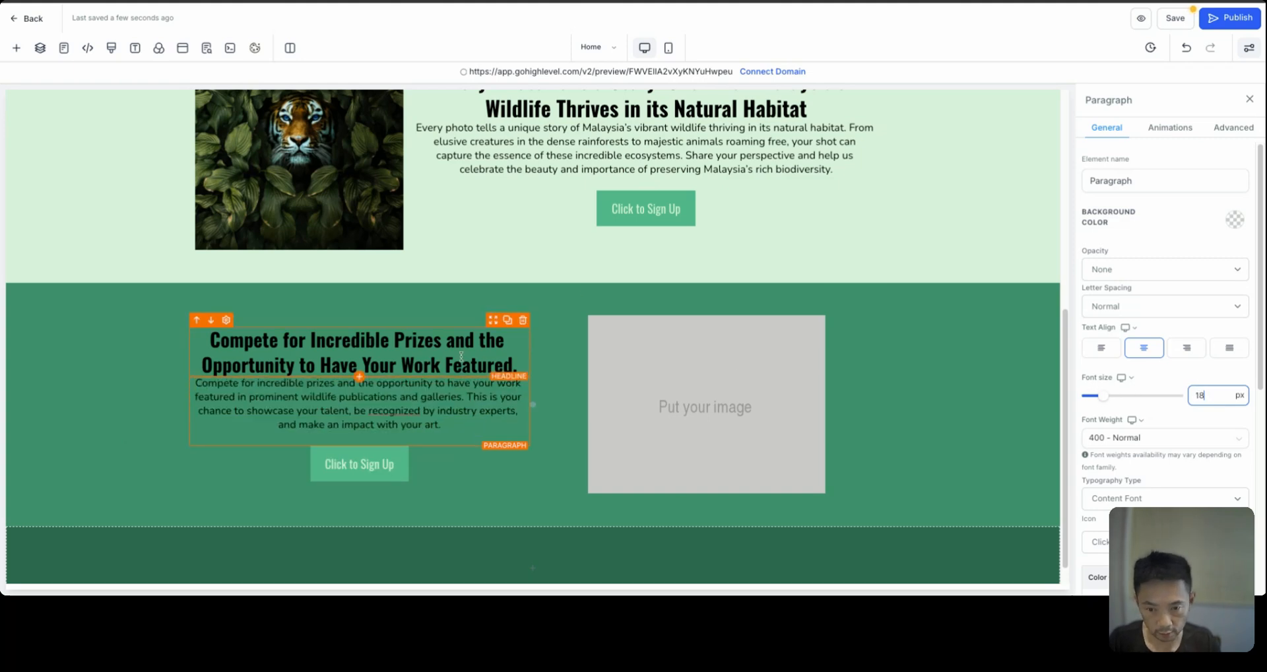
Set the font size of the "Compete for Incredible Prizes" headline to 36 px.
left_click(564, 108)
triple_click(231, 340)
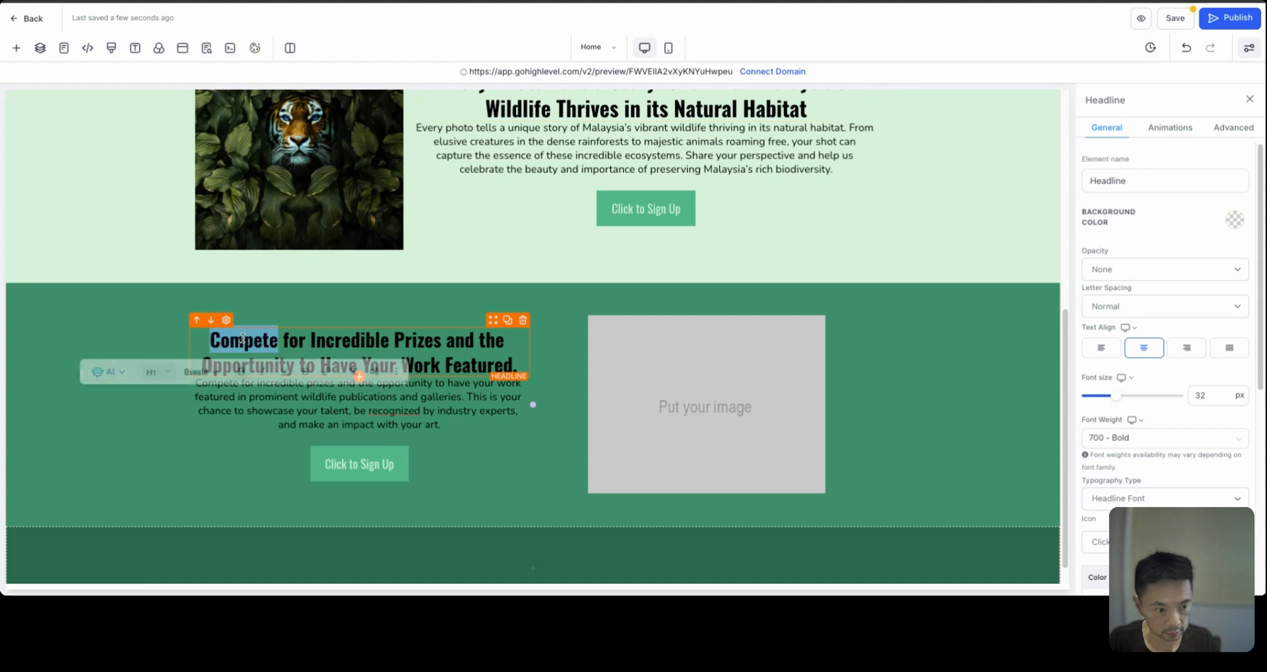
left_click(1225, 395)
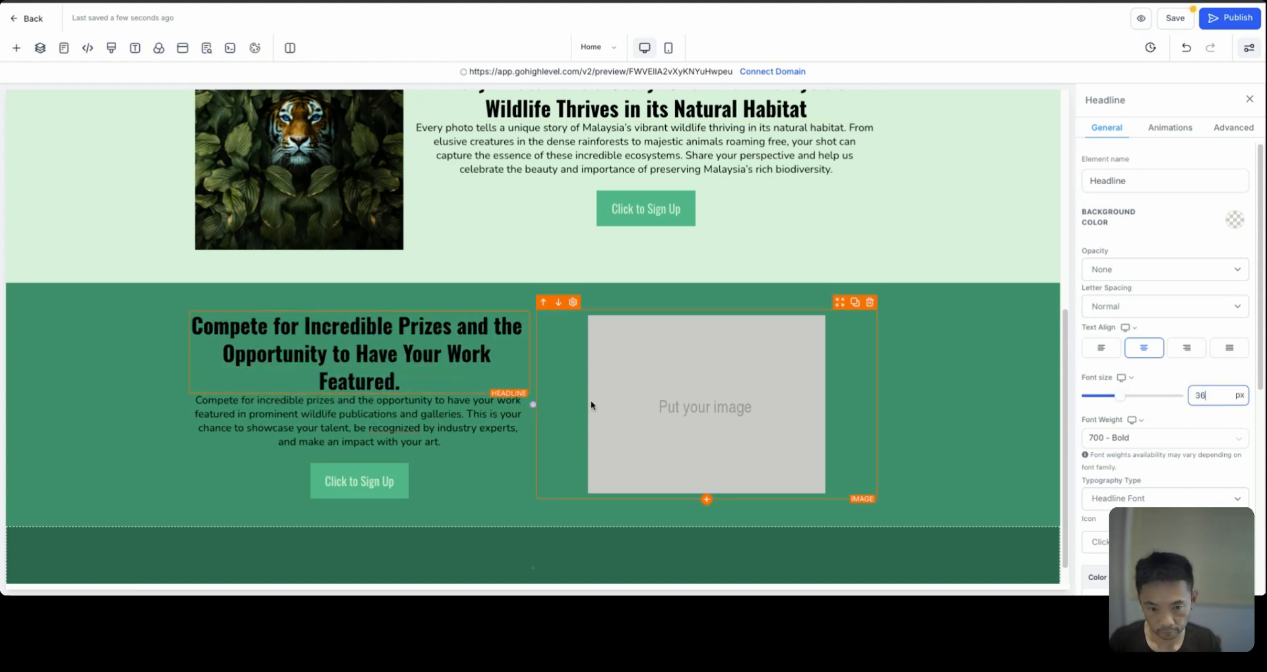
Widen the text column of the prizes section's two-column row and compare its layout with the sections above.
left_click_drag(533, 407, 588, 404)
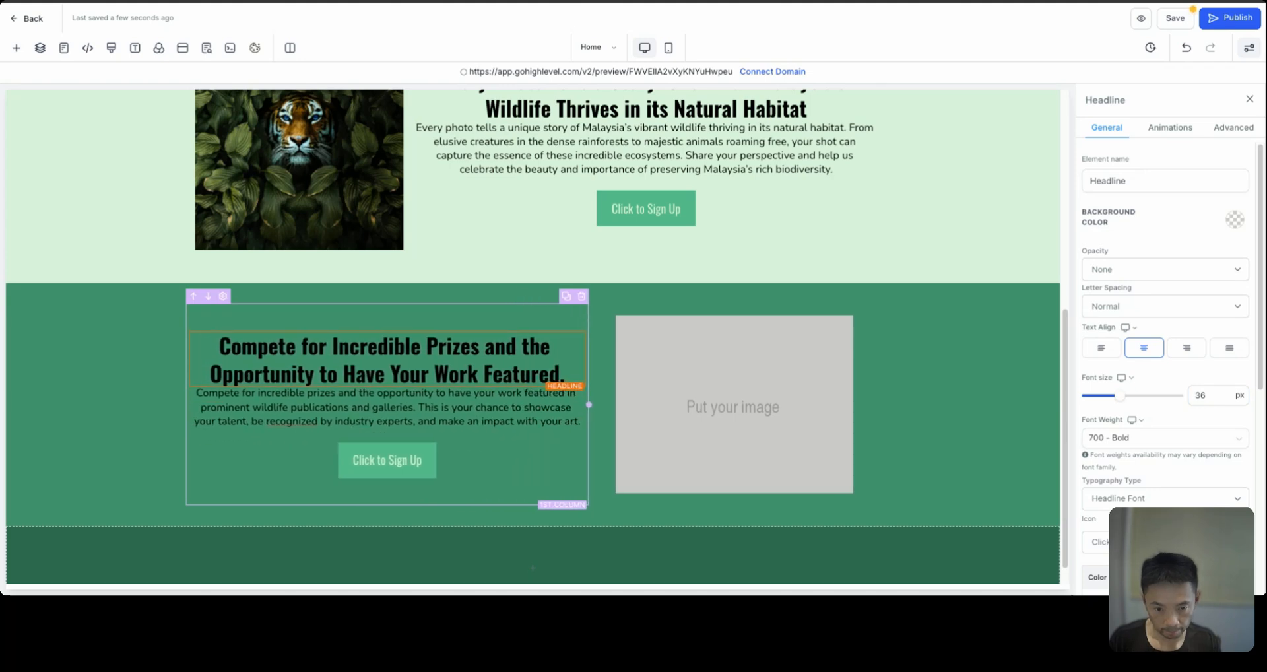
scroll(858, 399, "up", 6)
scroll(841, 390, "down", 3)
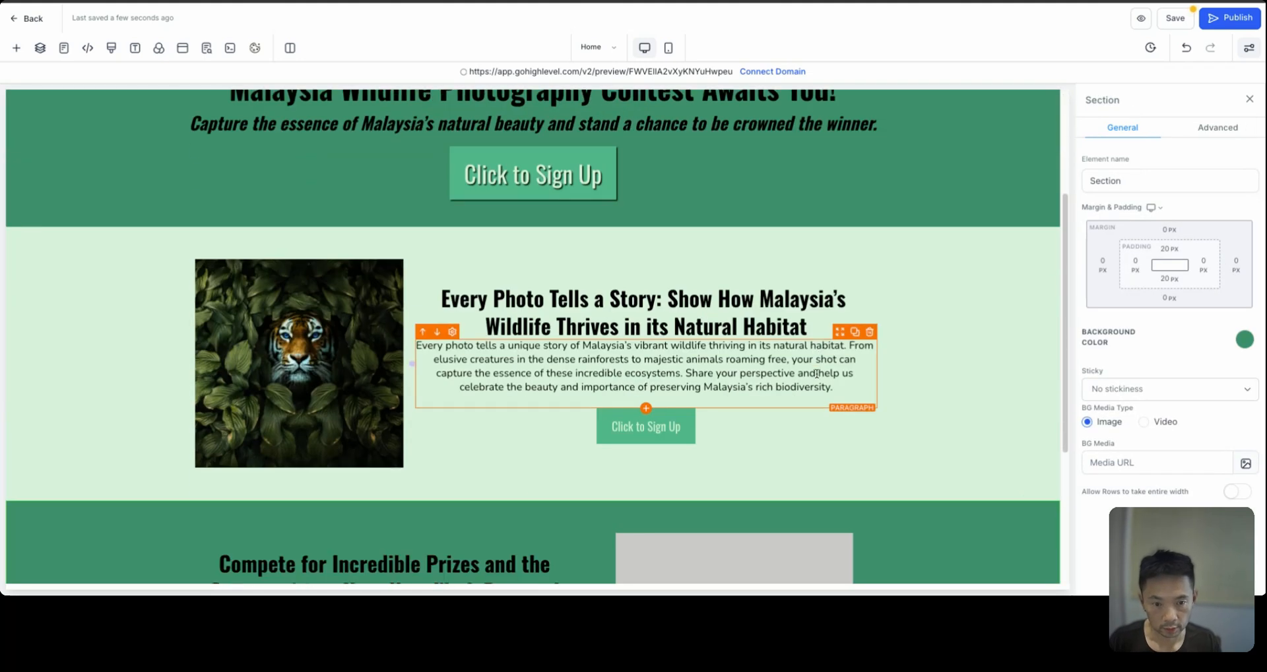
left_click(946, 330)
scroll(945, 333, "up", 3)
scroll(781, 249, "down", 6)
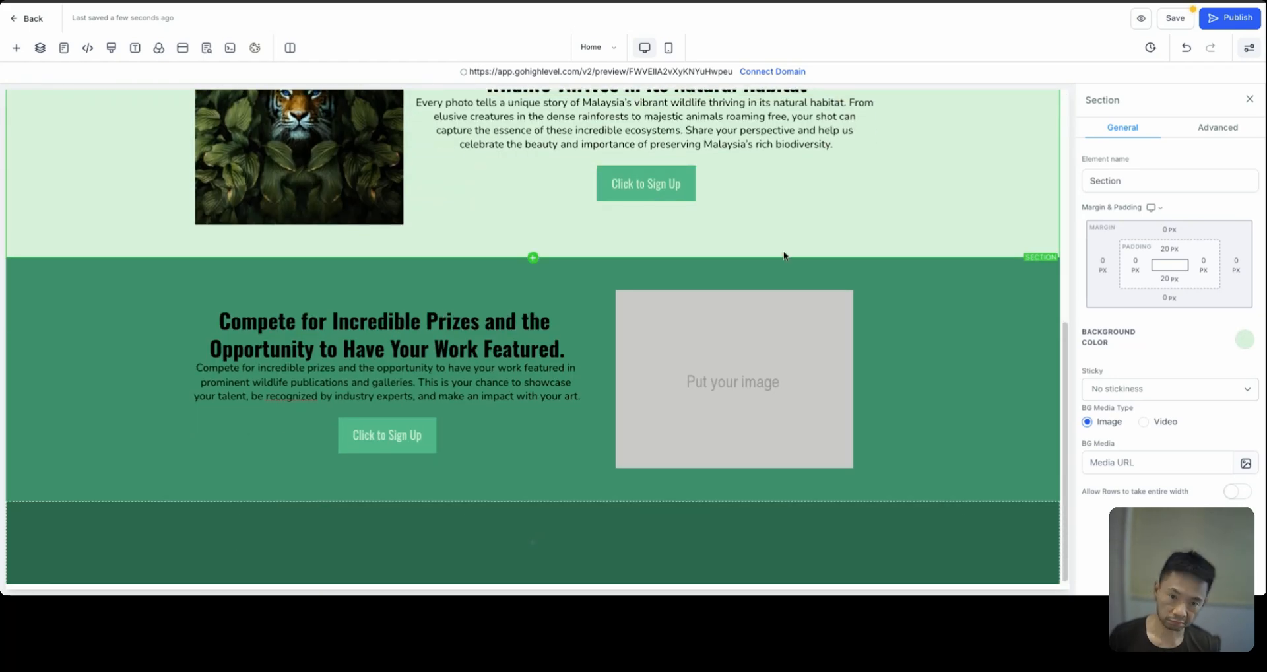
scroll(782, 255, "up", 1)
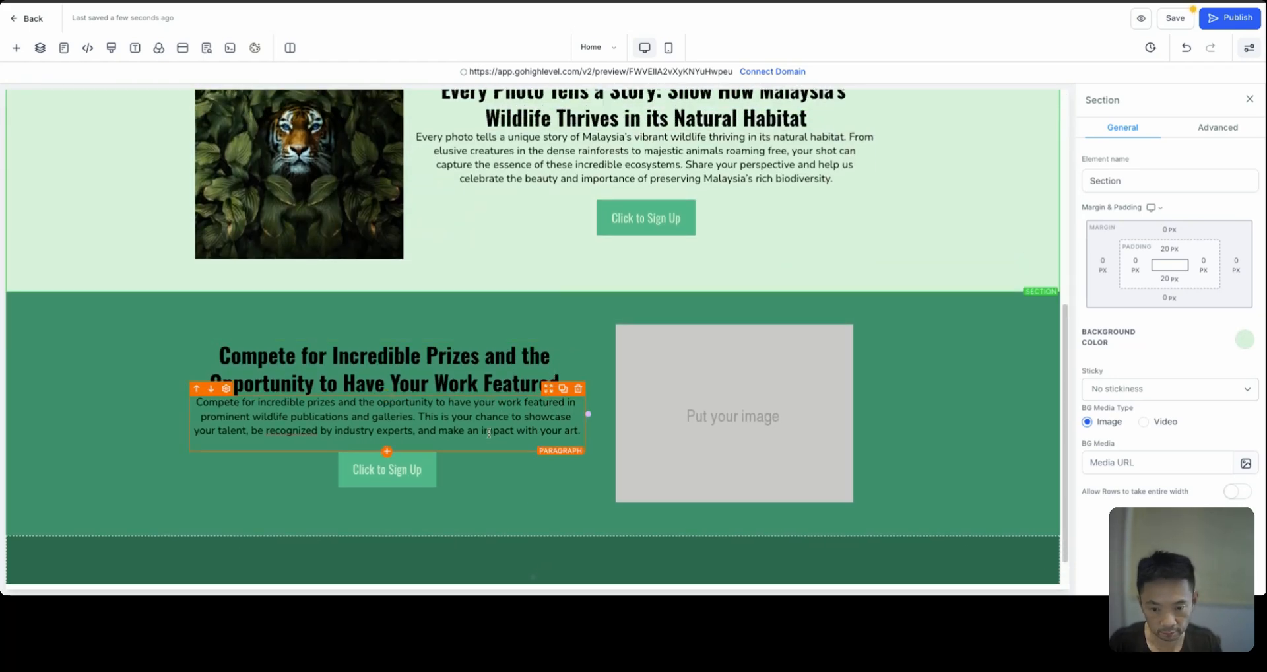
Open the media storage for the prizes section's placeholder image and search Pixabay for "rainforest" images.
left_click(729, 416)
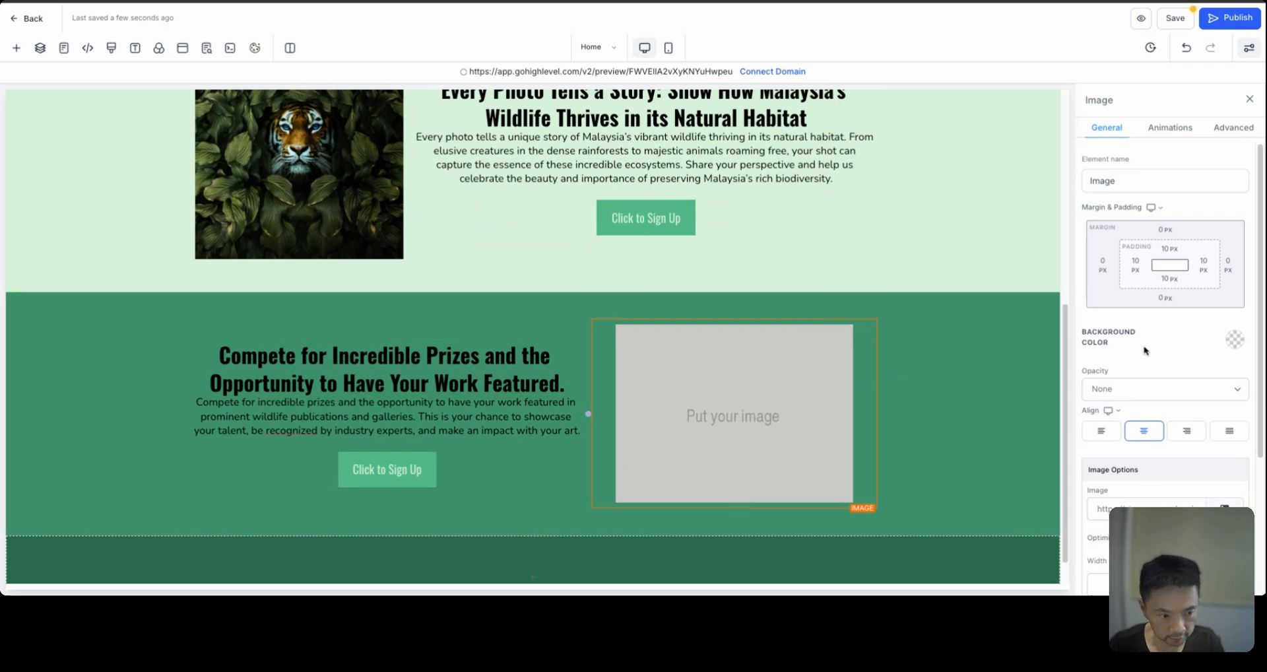
scroll(1168, 350, "down", 3)
left_click(1226, 300)
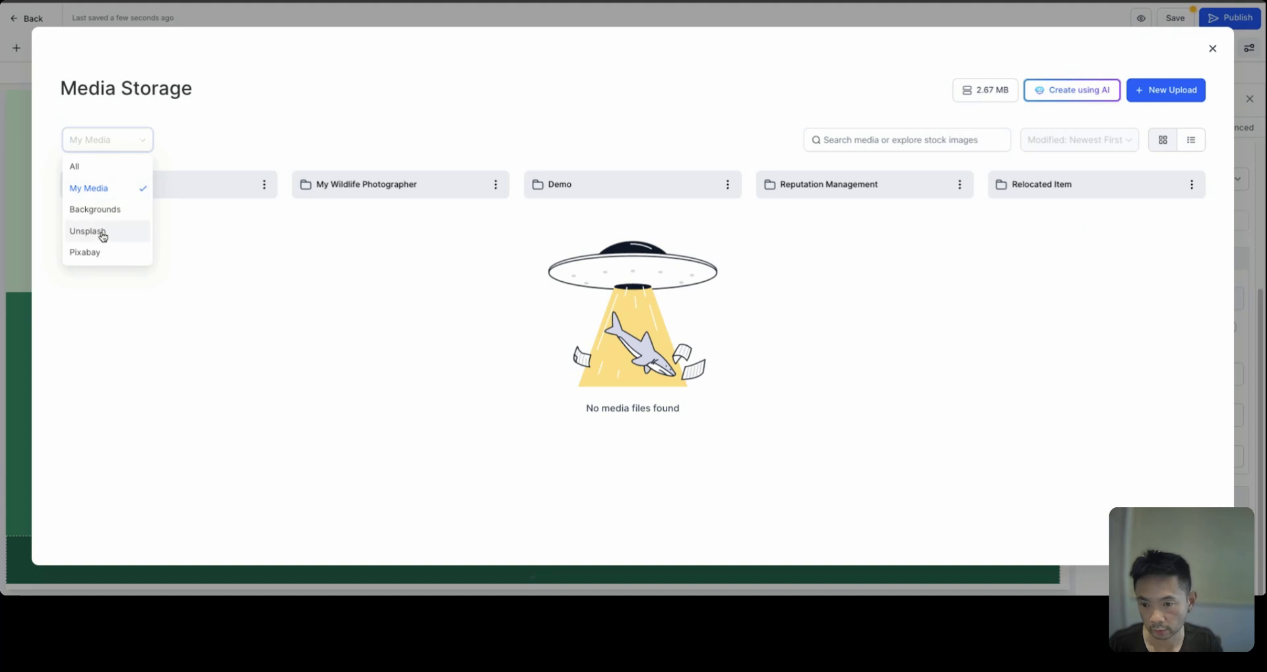
left_click(92, 251)
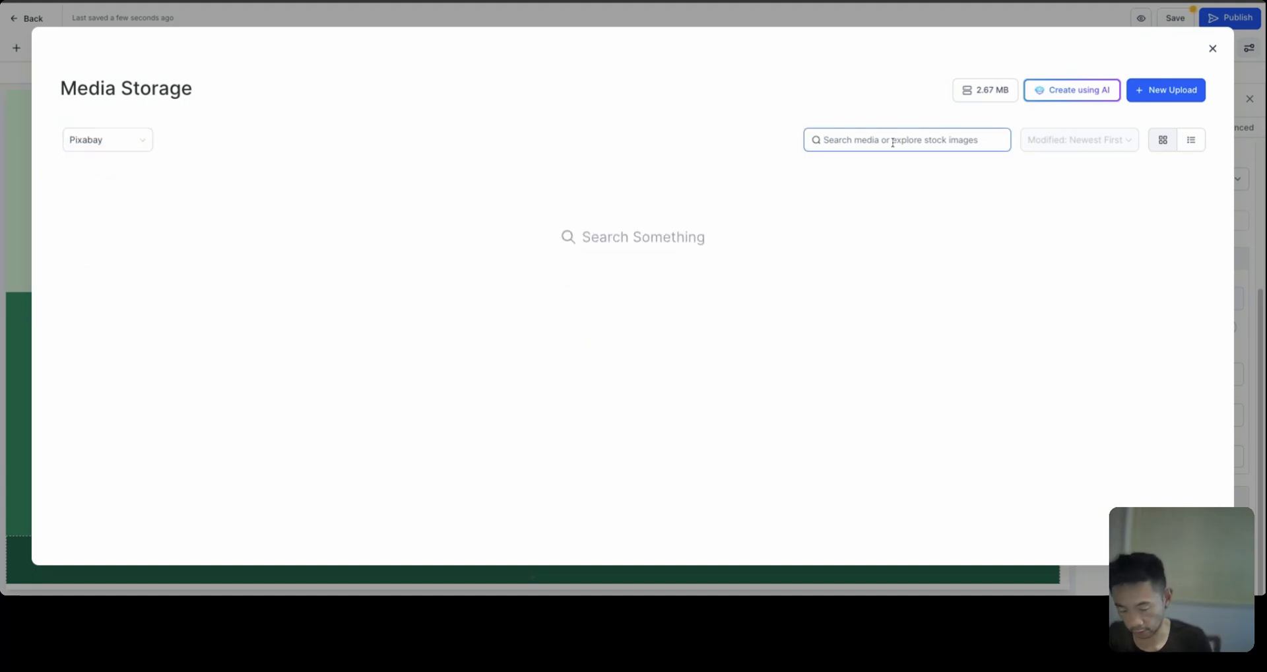
type("forest")
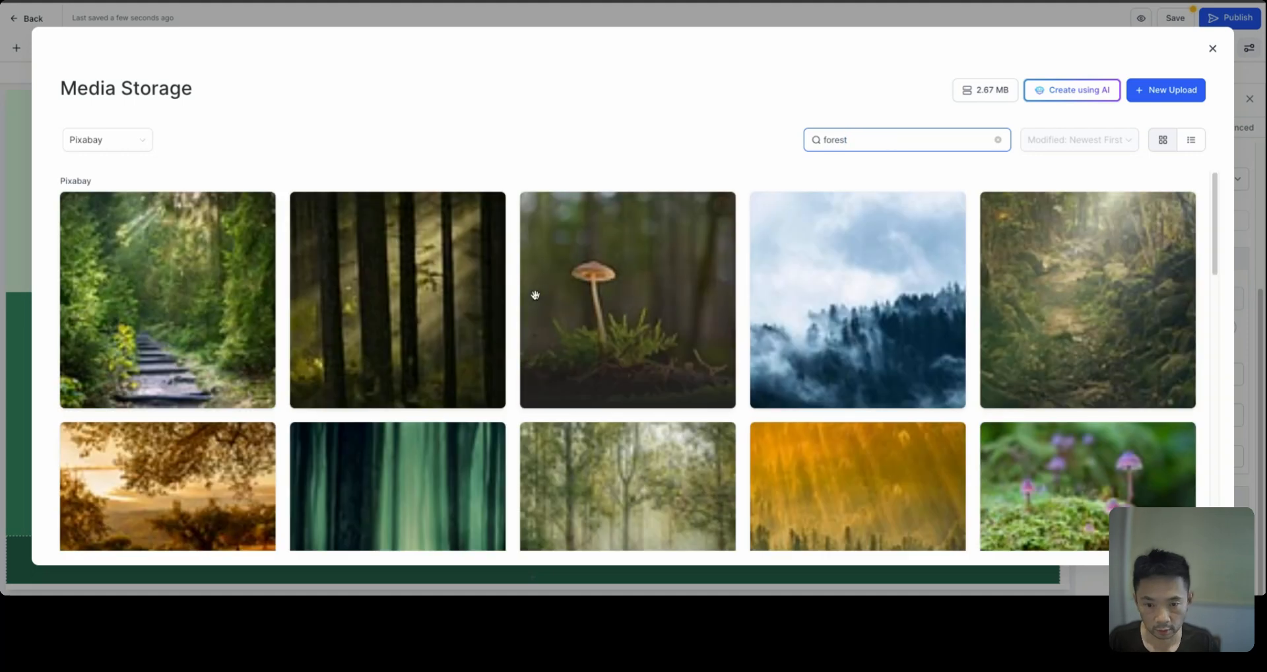
scroll(546, 328, "down", 3)
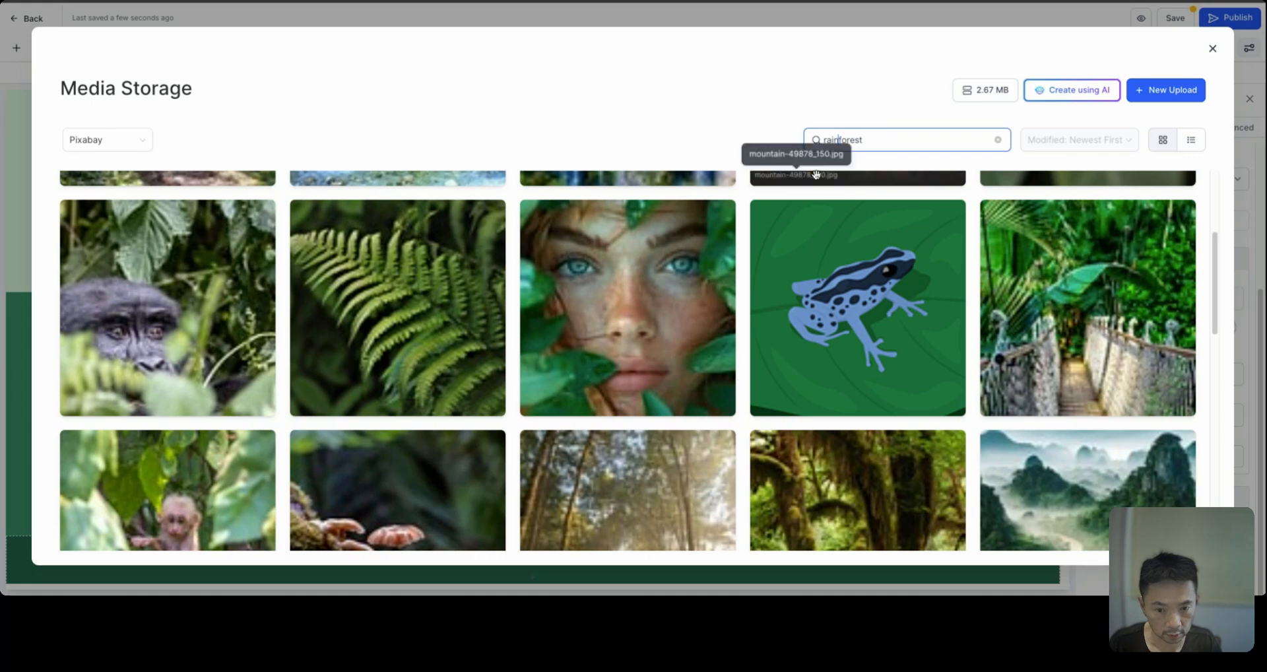
scroll(730, 397, "down", 5)
scroll(735, 409, "down", 2)
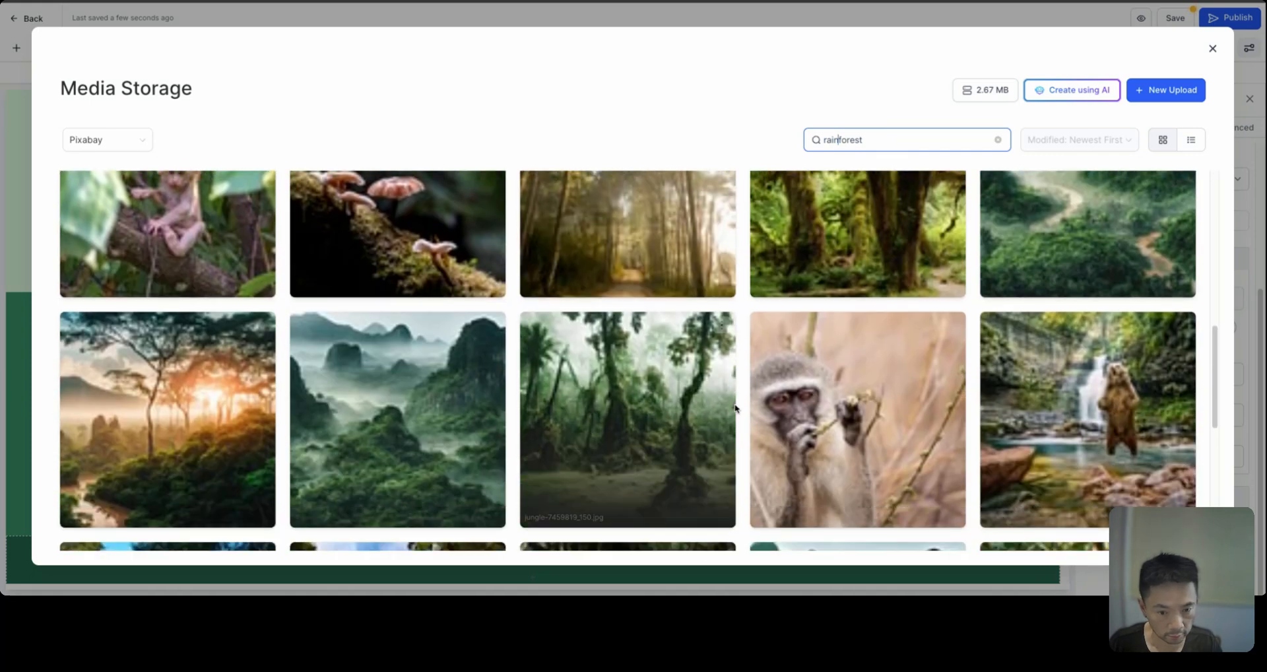
scroll(735, 409, "down", 3)
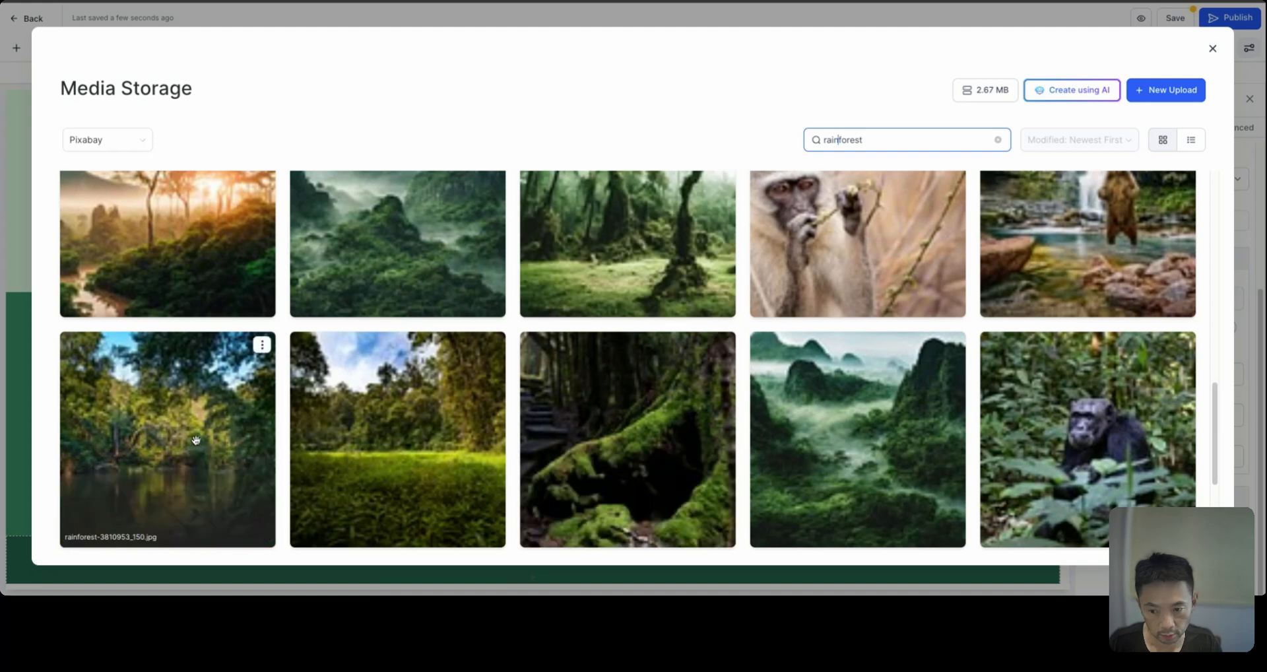
Import the river photo rainforest-3810953_150.jpg into the media library and close the media storage.
left_click(170, 380)
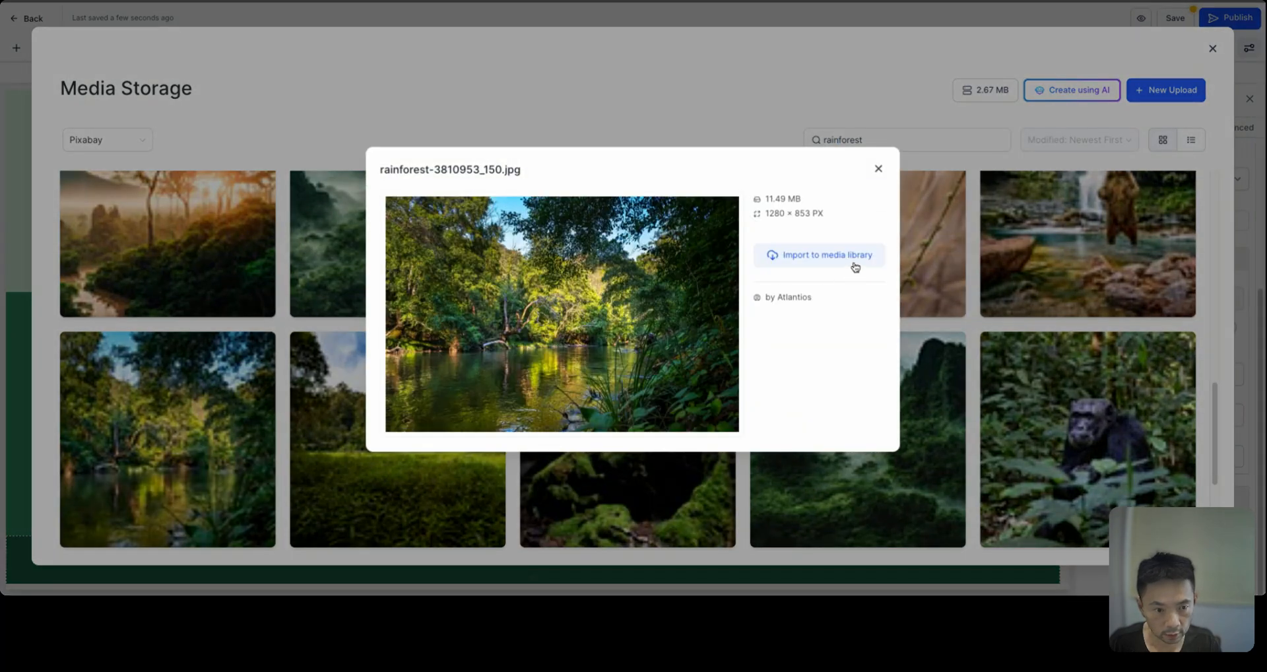
left_click(819, 267)
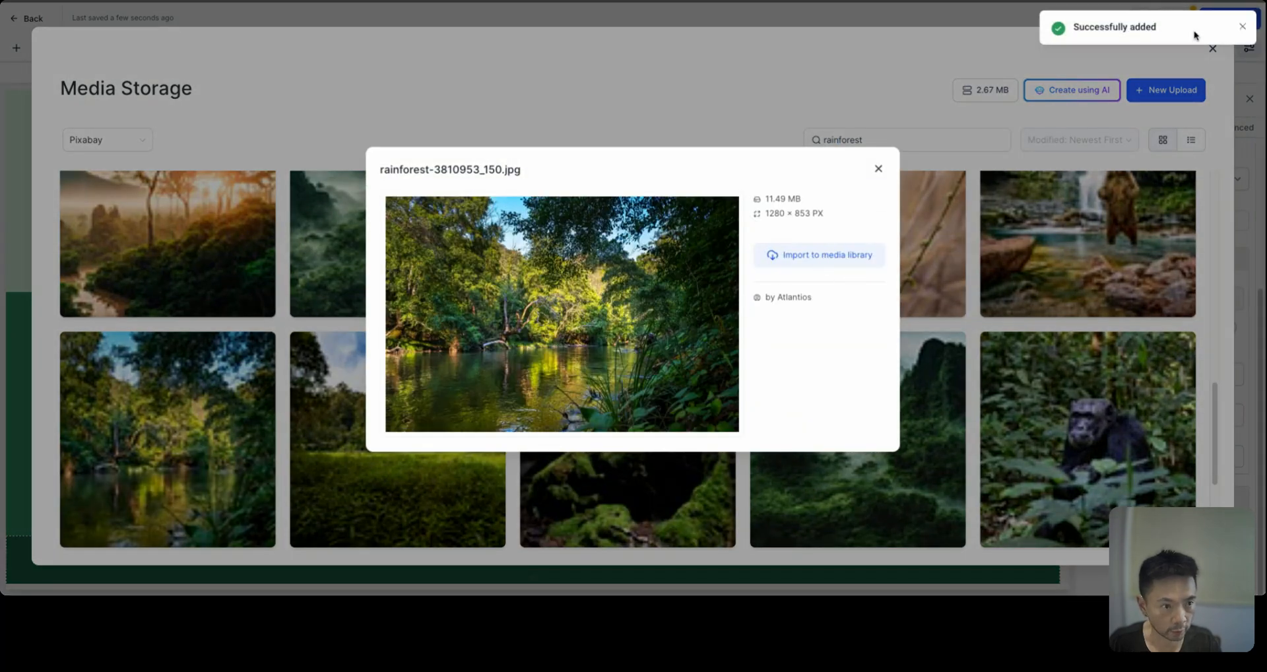
left_click(1244, 29)
left_click(881, 170)
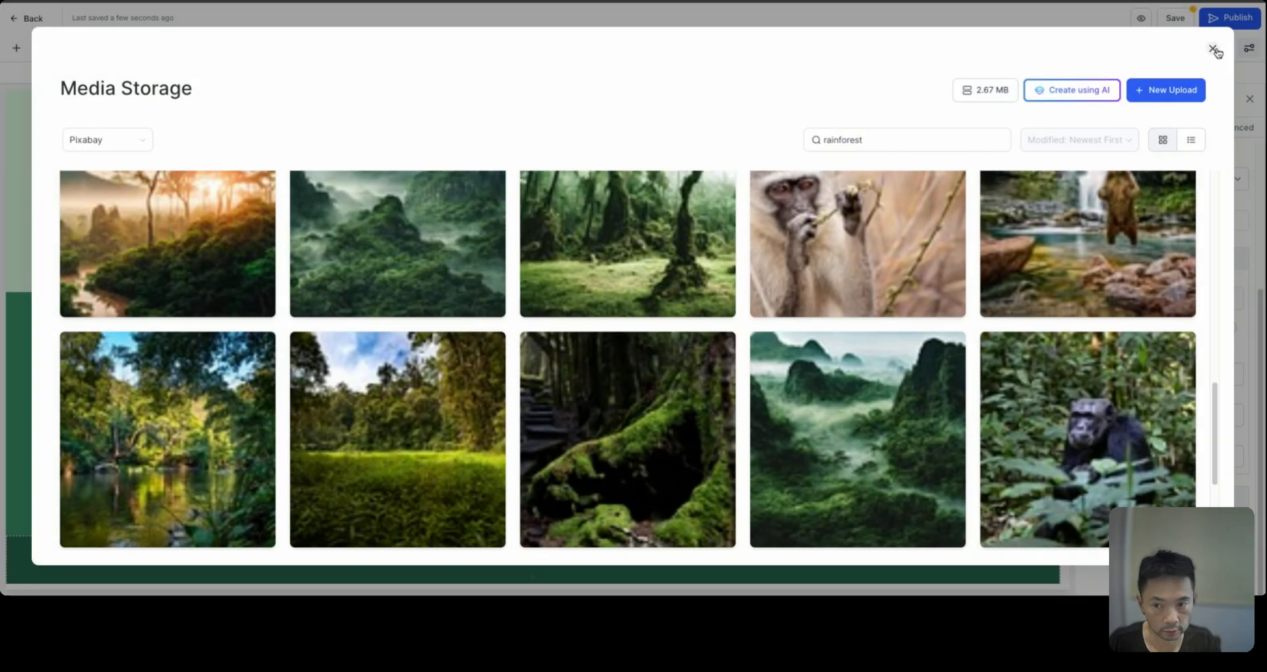
left_click(1214, 49)
Move rainforest-3810953_150.jpg from the media storage home into the Wildlife v2 folder.
left_click(1230, 293)
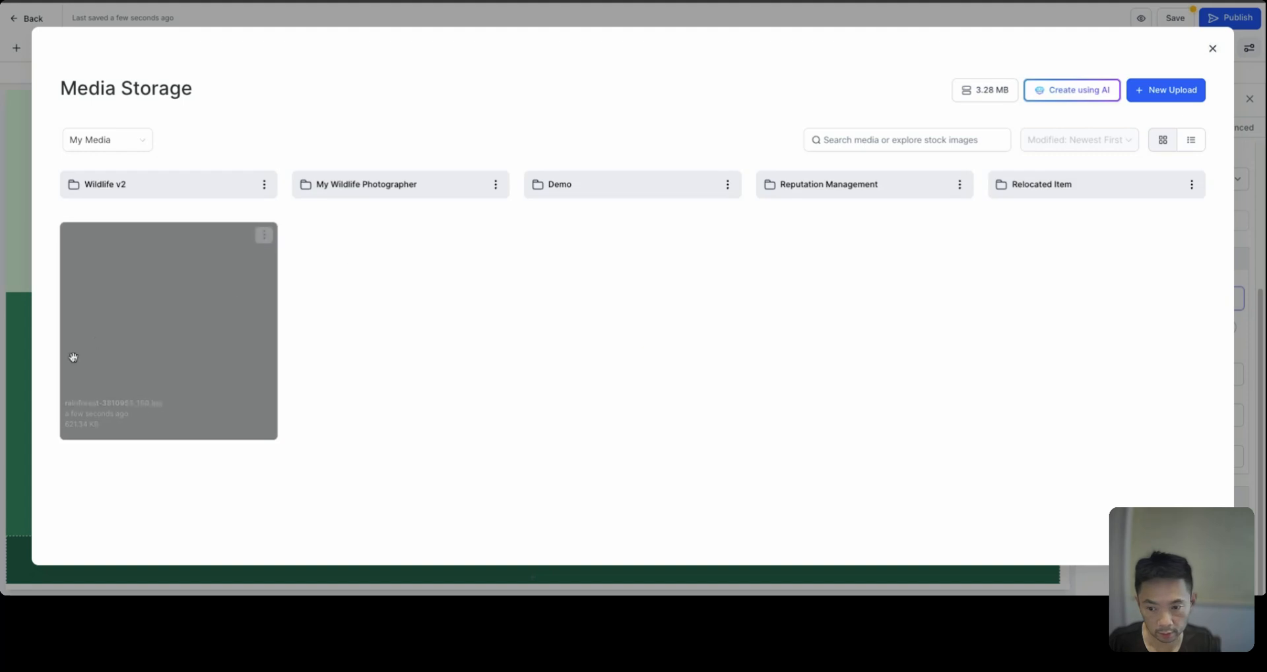
left_click(268, 239)
left_click(262, 278)
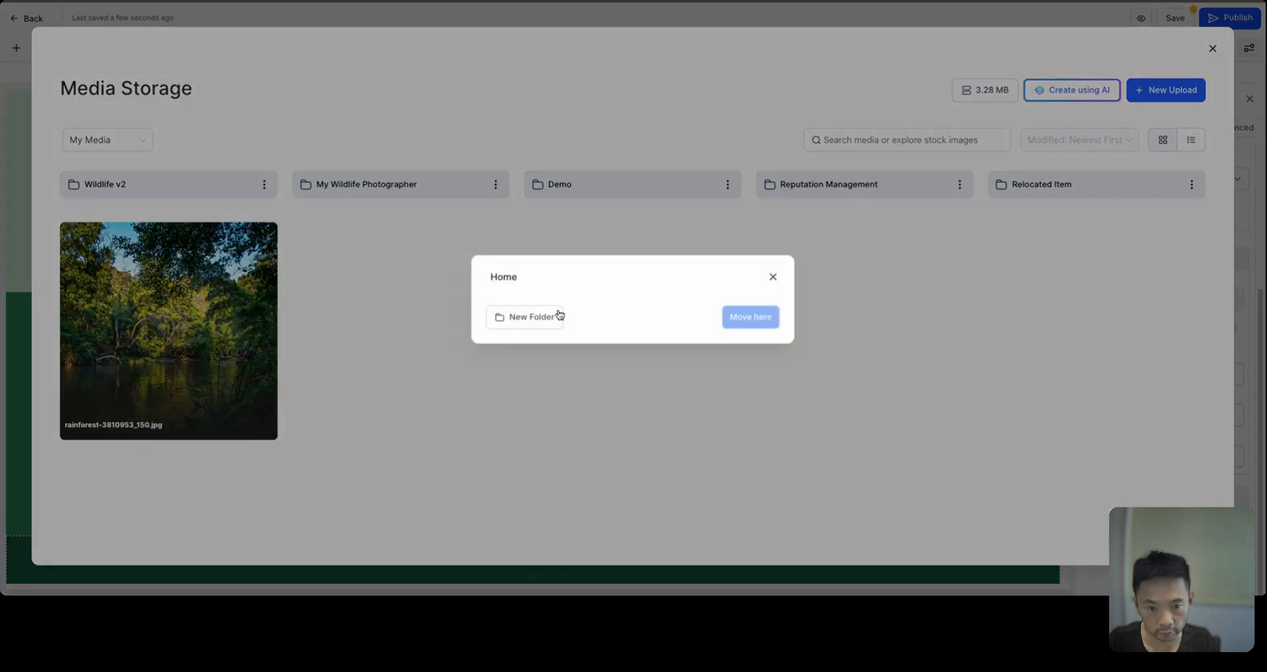
left_click(532, 257)
left_click(742, 352)
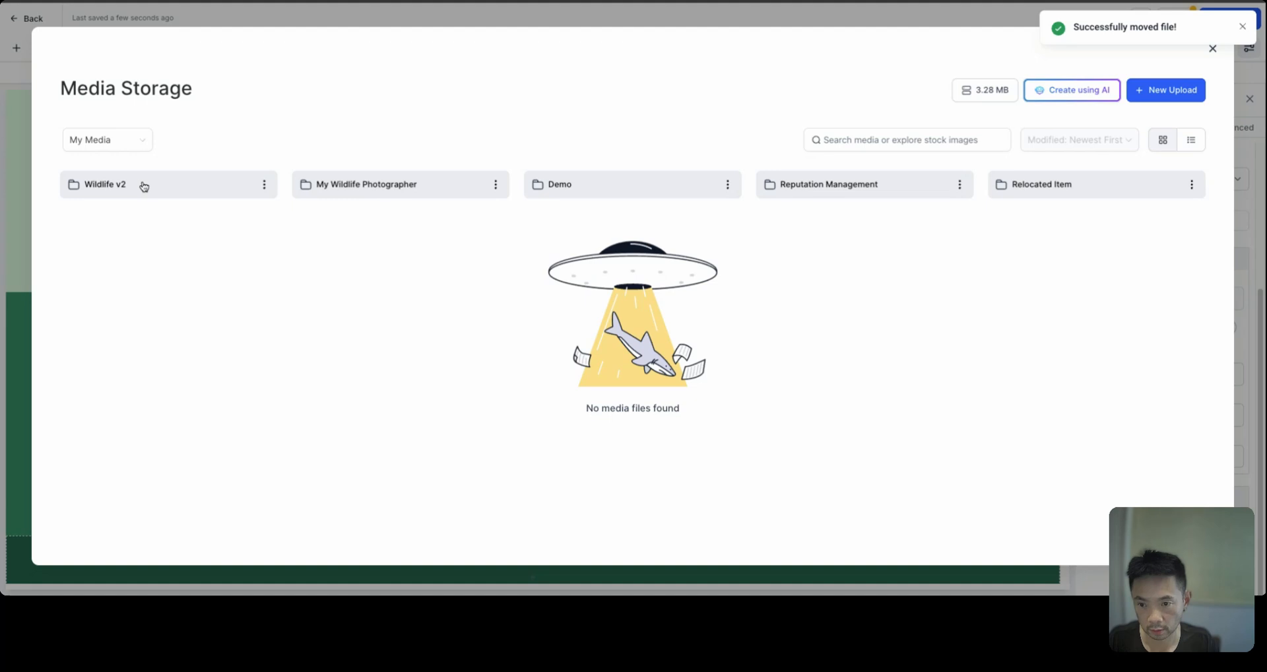
Copy the URL of rainforest-3810953_150.jpg from the Wildlife v2 folder and use it as the prizes section's image URL.
left_click(144, 187)
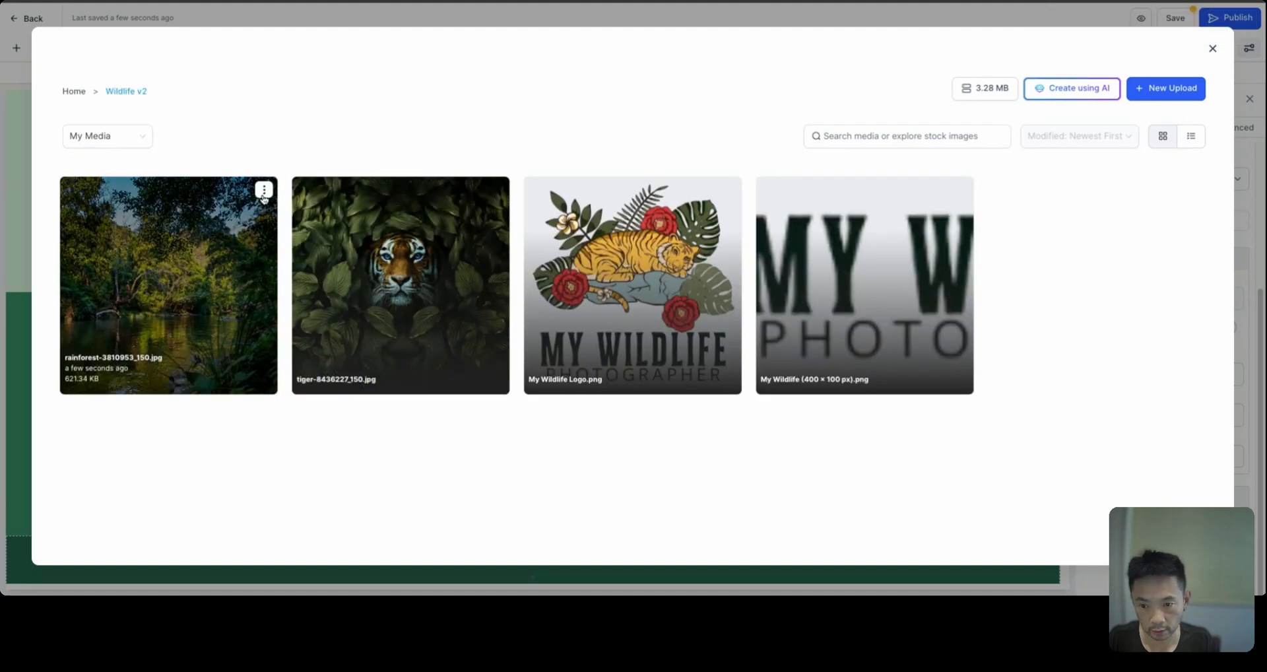
left_click(264, 190)
left_click(254, 212)
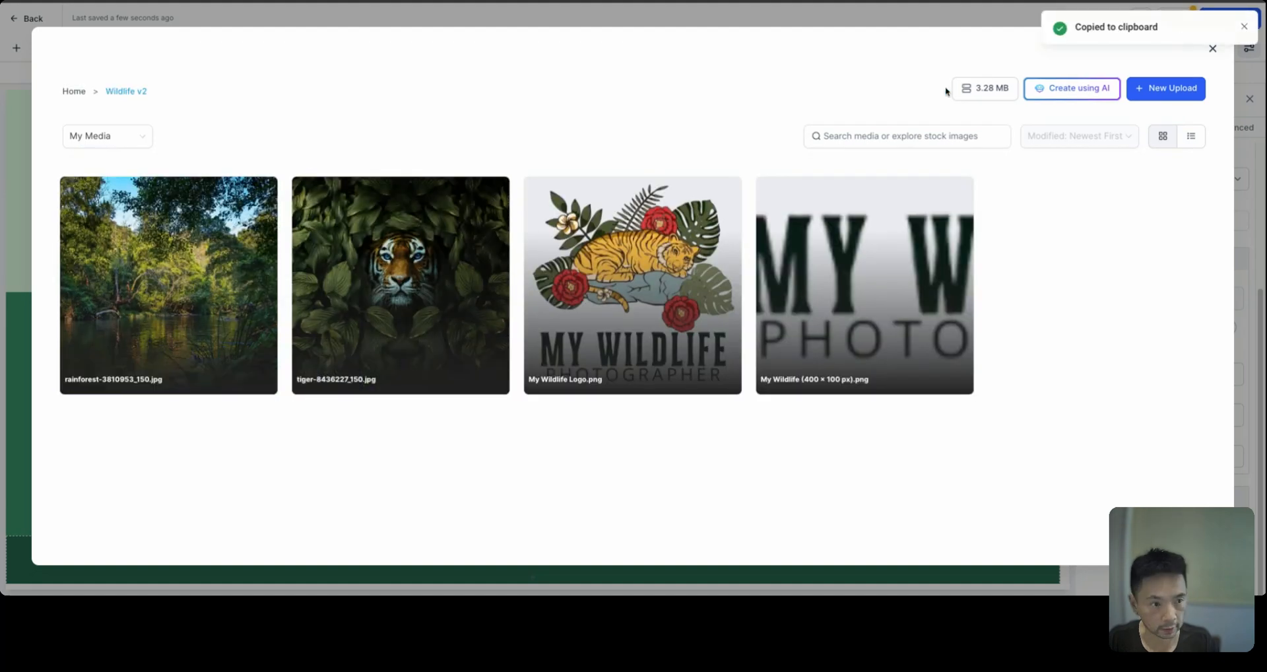
left_click(1213, 48)
double_click(1098, 298)
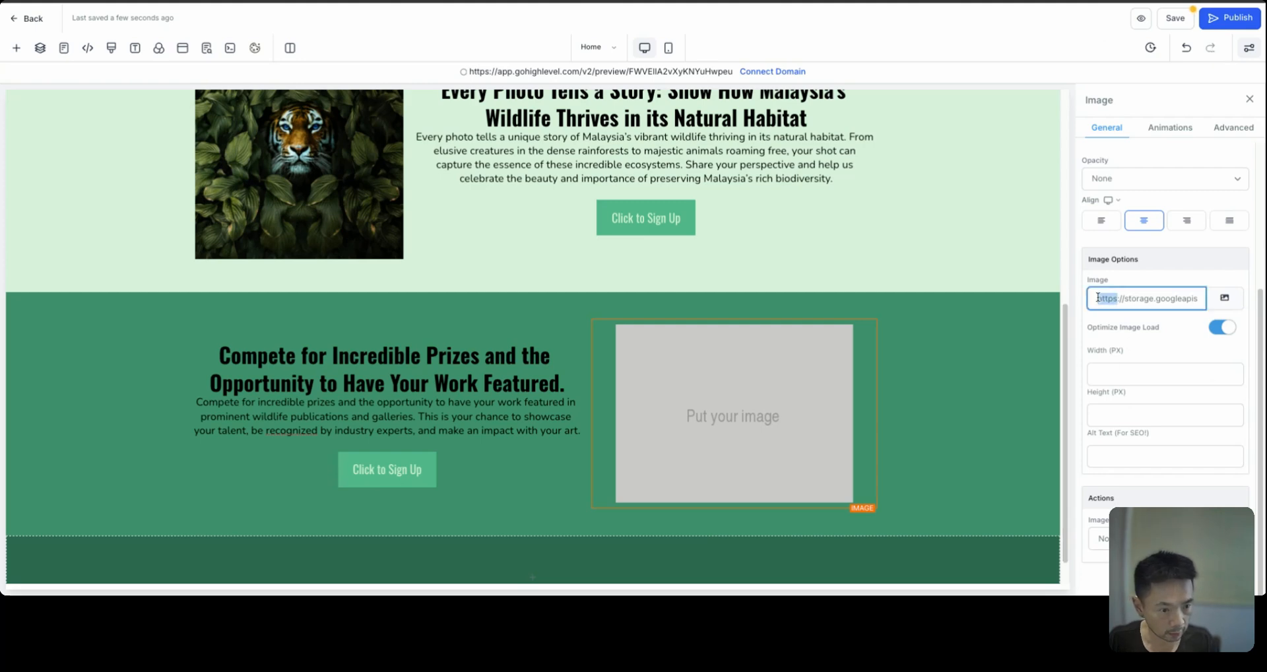
key("ctrl+a")
key("BackSpace")
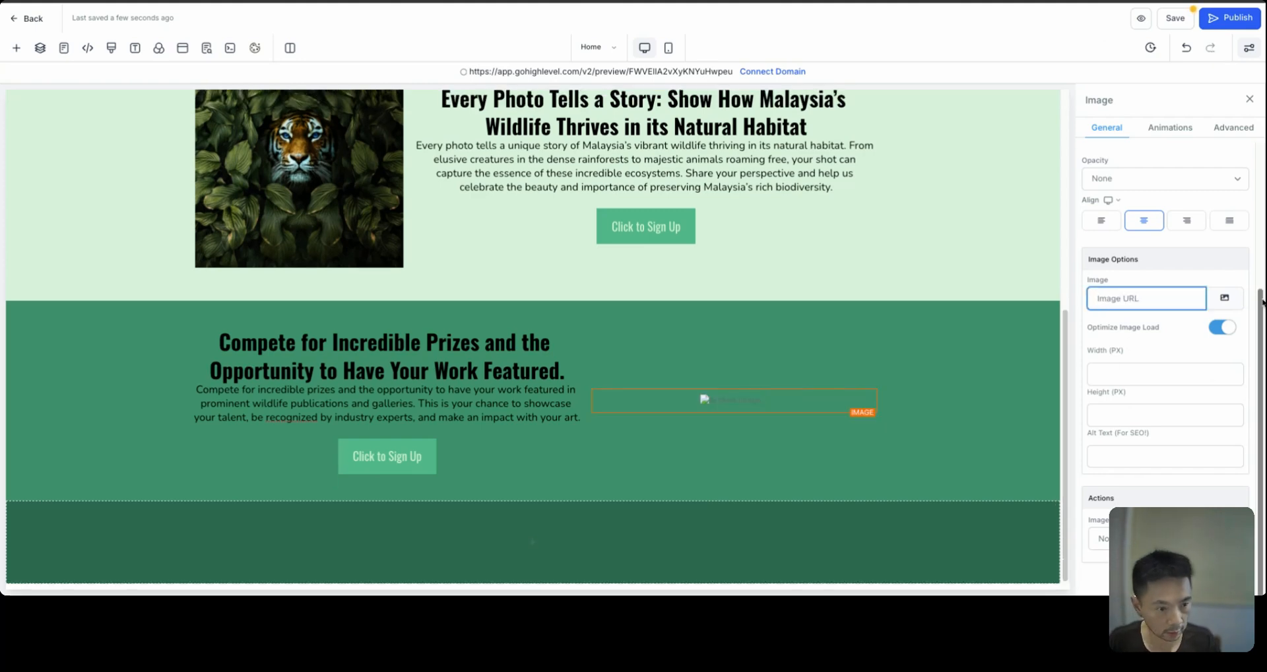
key("ctrl+v")
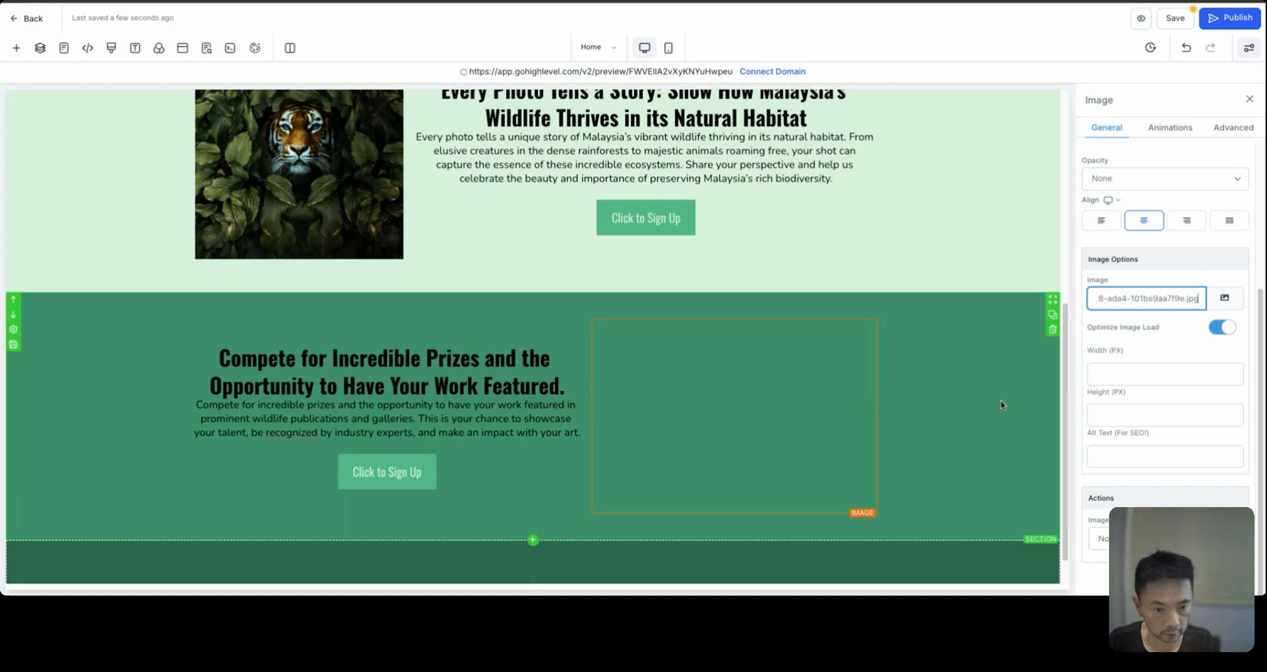
left_click(948, 416)
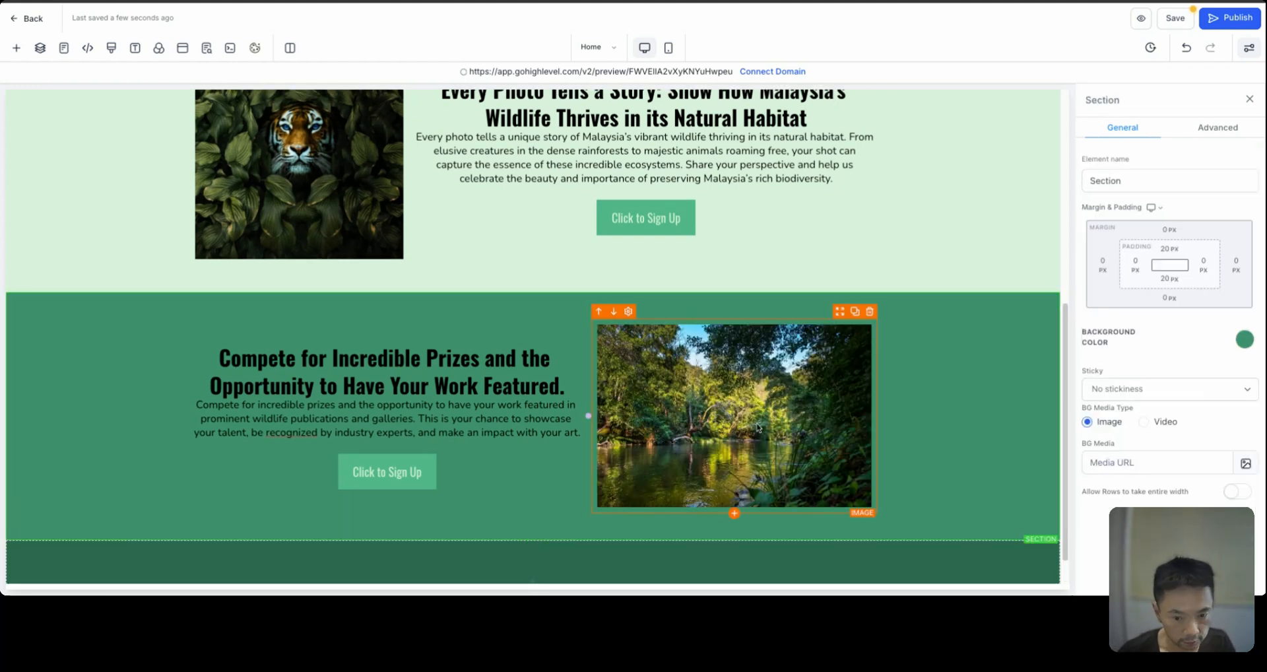
Review the page sections and add a box shadow and a text shadow to the header's sign-up button.
scroll(758, 428, "down", 1)
scroll(639, 374, "up", 10)
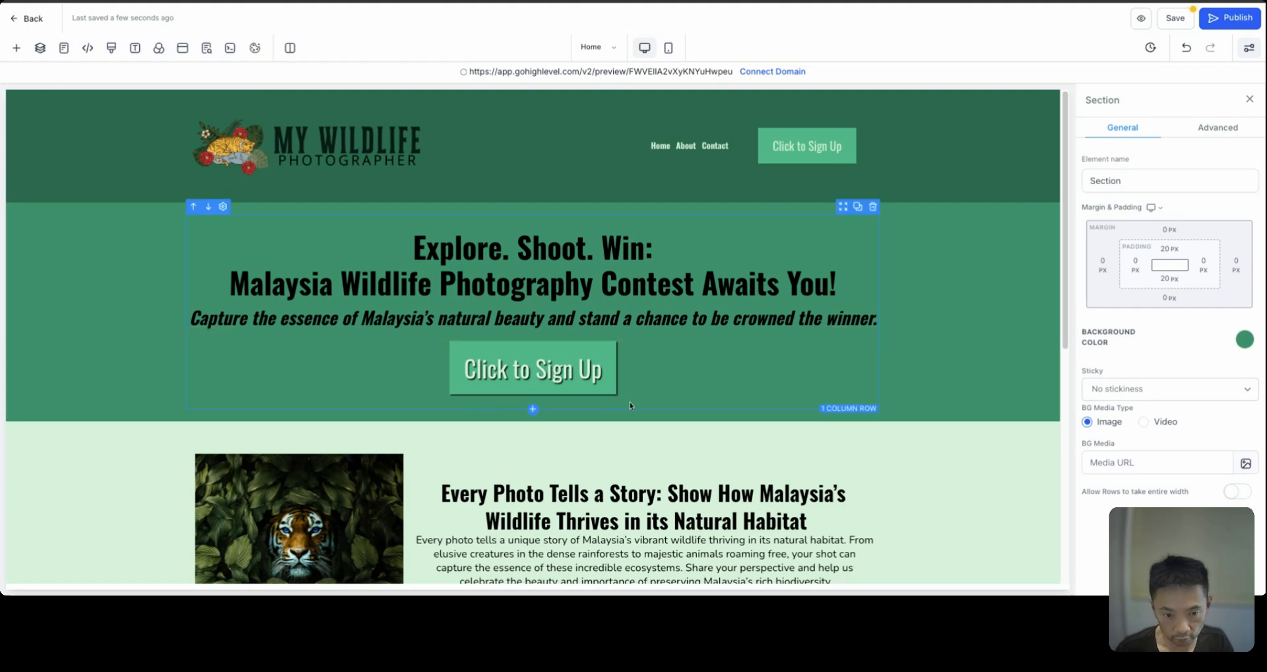
scroll(630, 402, "down", 10)
scroll(760, 177, "up", 6)
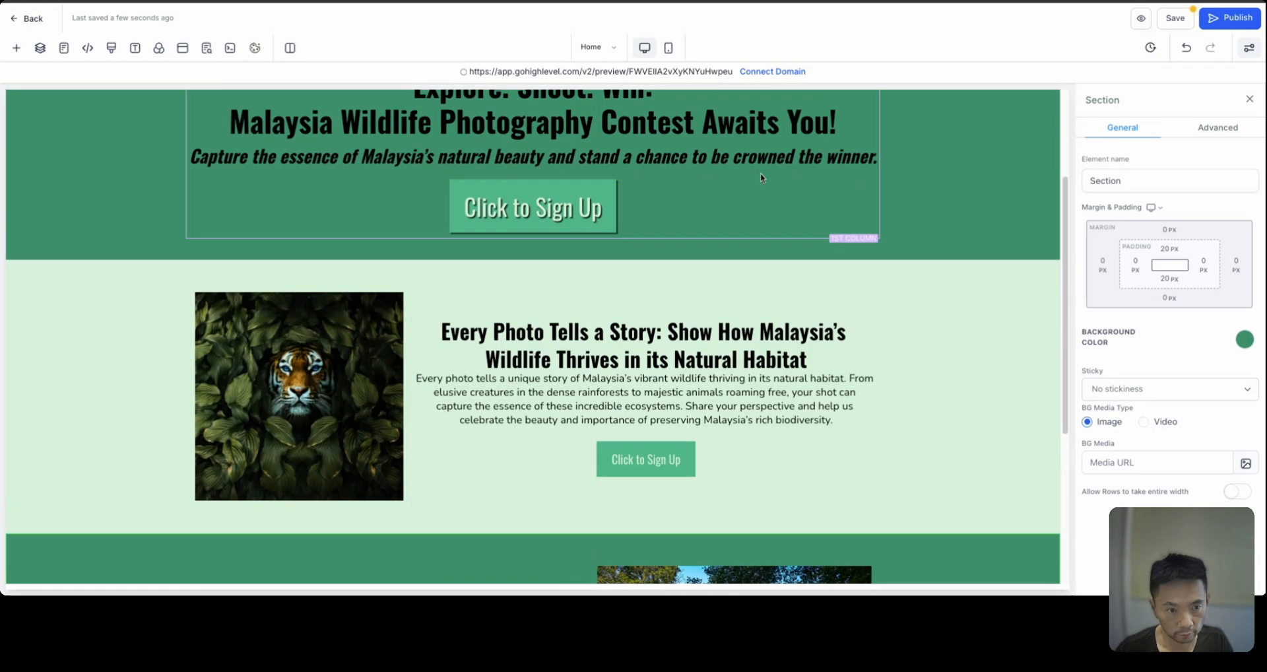
scroll(760, 176, "down", 4)
scroll(761, 177, "up", 7)
left_click(817, 146)
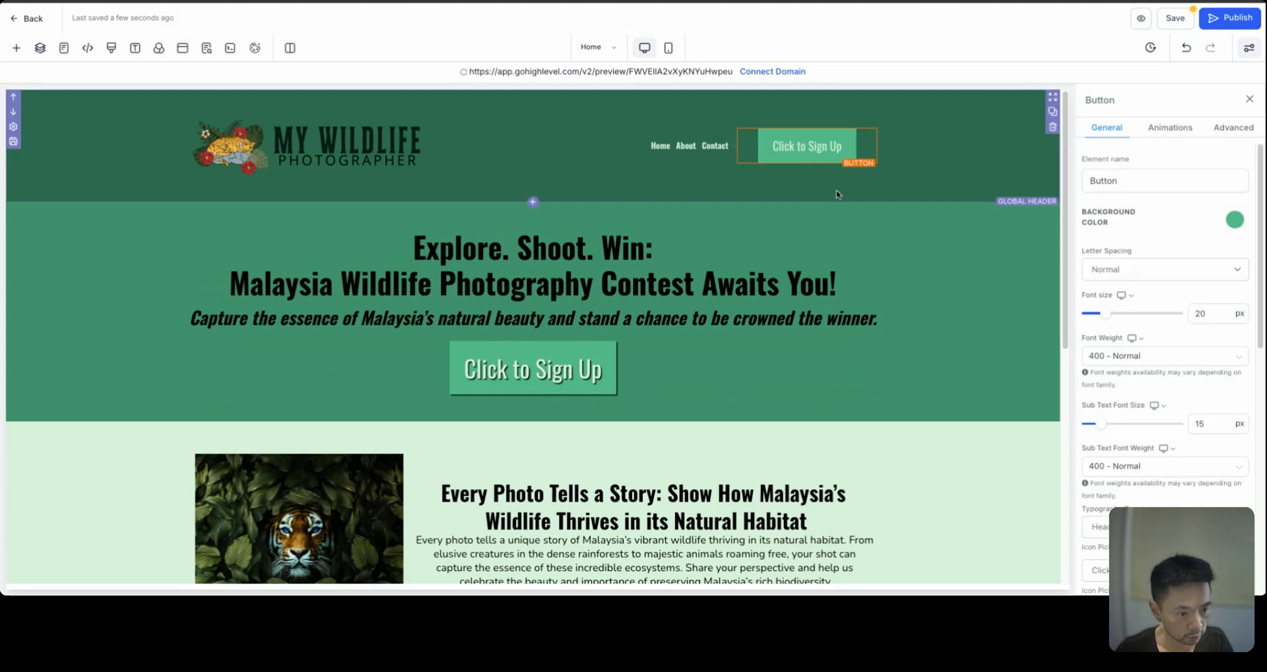
left_click(1234, 128)
scroll(1165, 487, "down", 2)
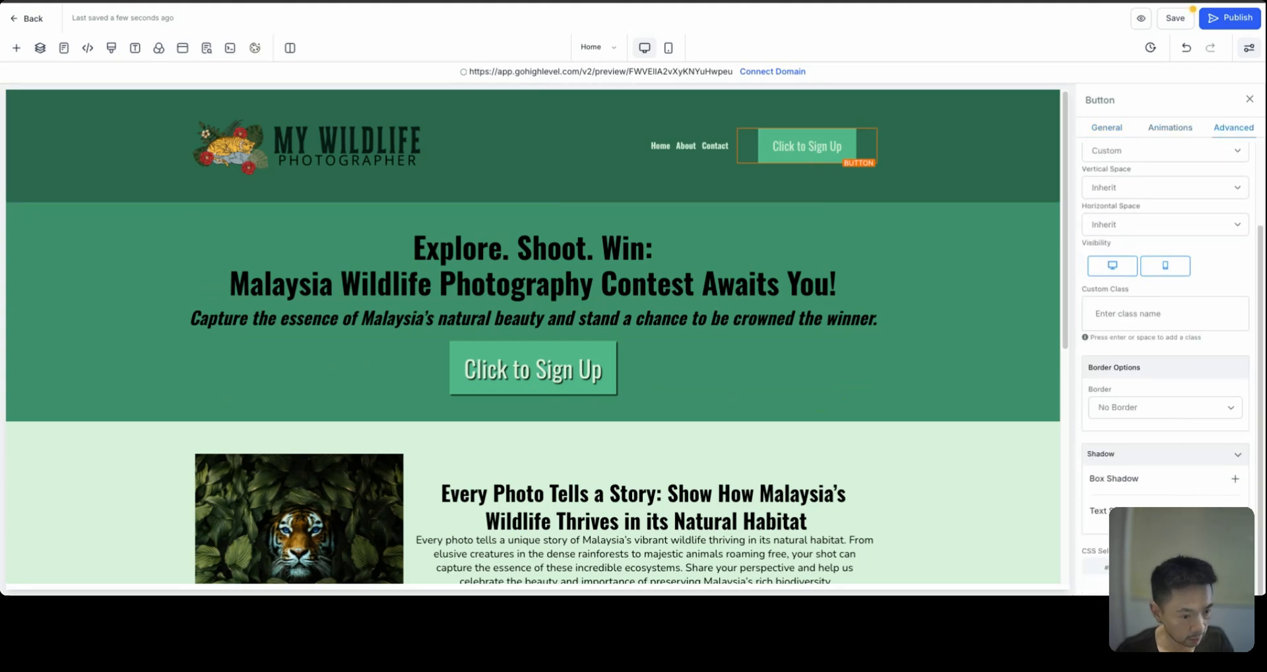
left_click(1234, 480)
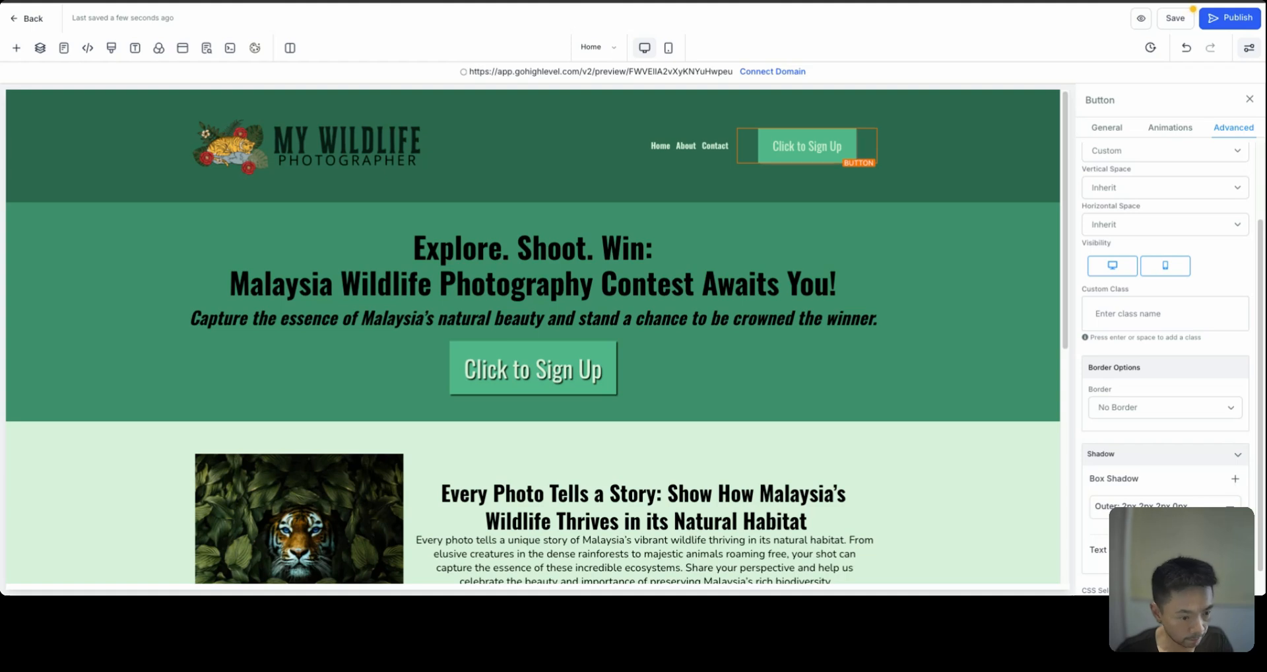
scroll(1165, 363, "down", 2)
scroll(640, 226, "down", 6)
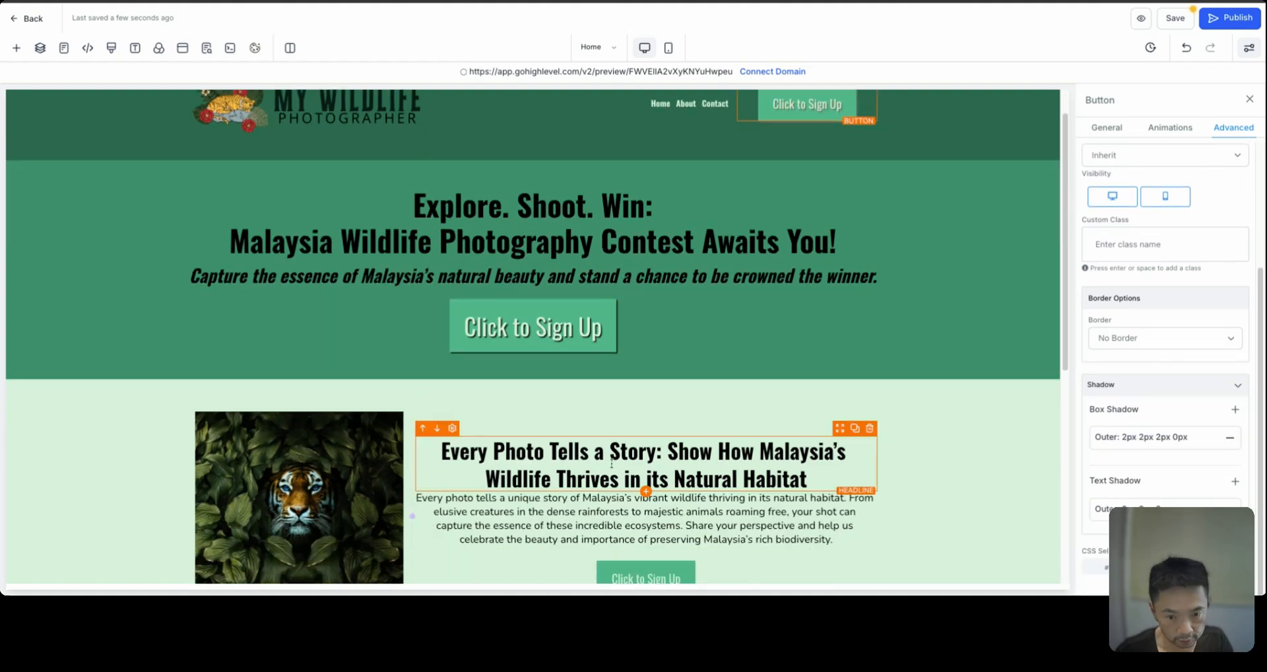
Add a box shadow and a text shadow to the sign-up button in the tiger image section.
left_click(640, 226)
left_click(1234, 127)
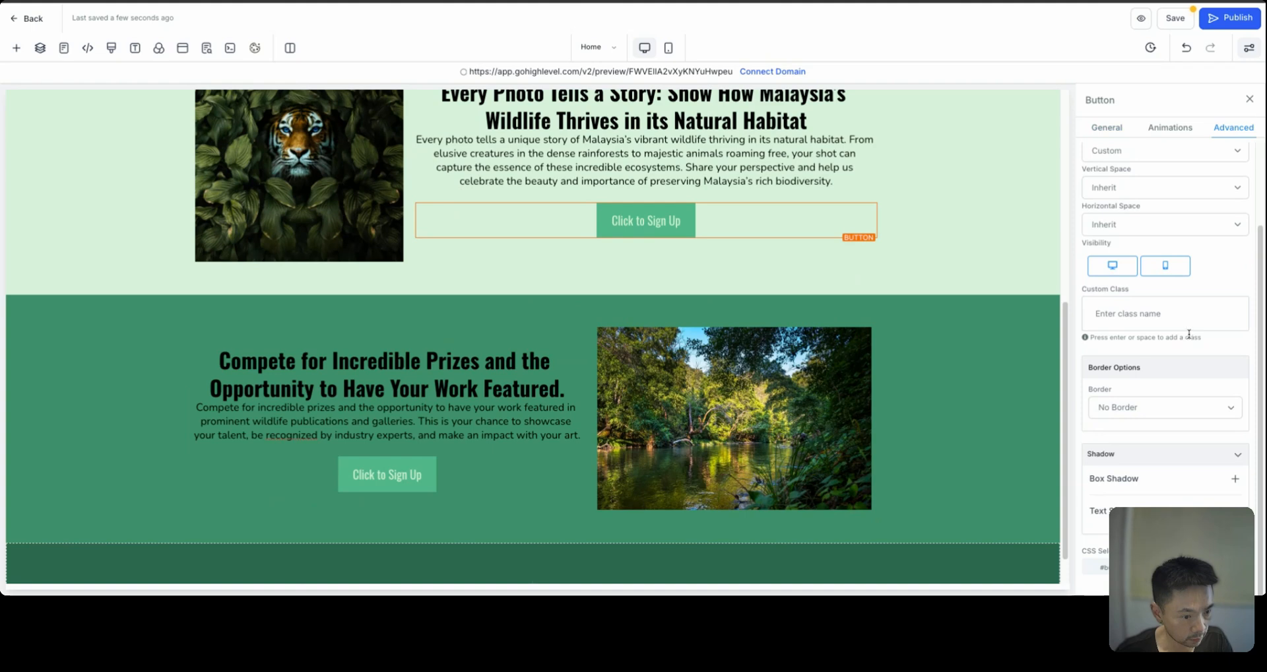
scroll(1188, 334, "down", 2)
Add a box shadow and a text shadow to the sign-up button in the prizes section.
left_click(387, 475)
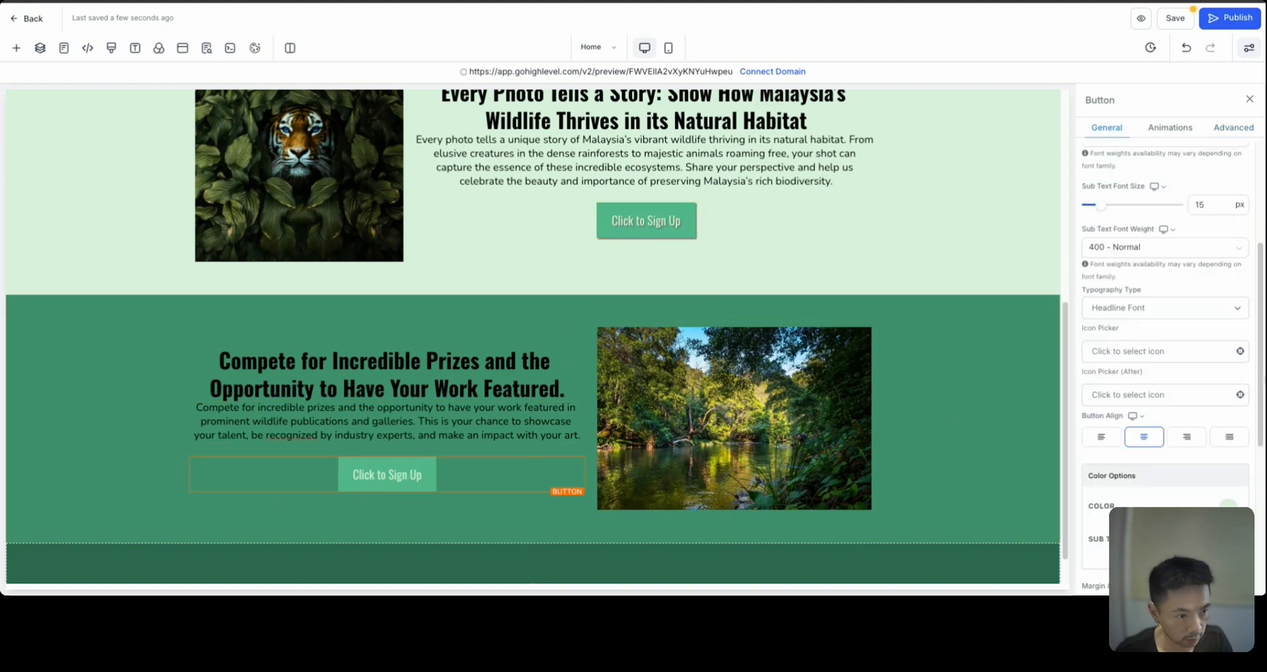
left_click(1236, 129)
scroll(1225, 505, "down", 1)
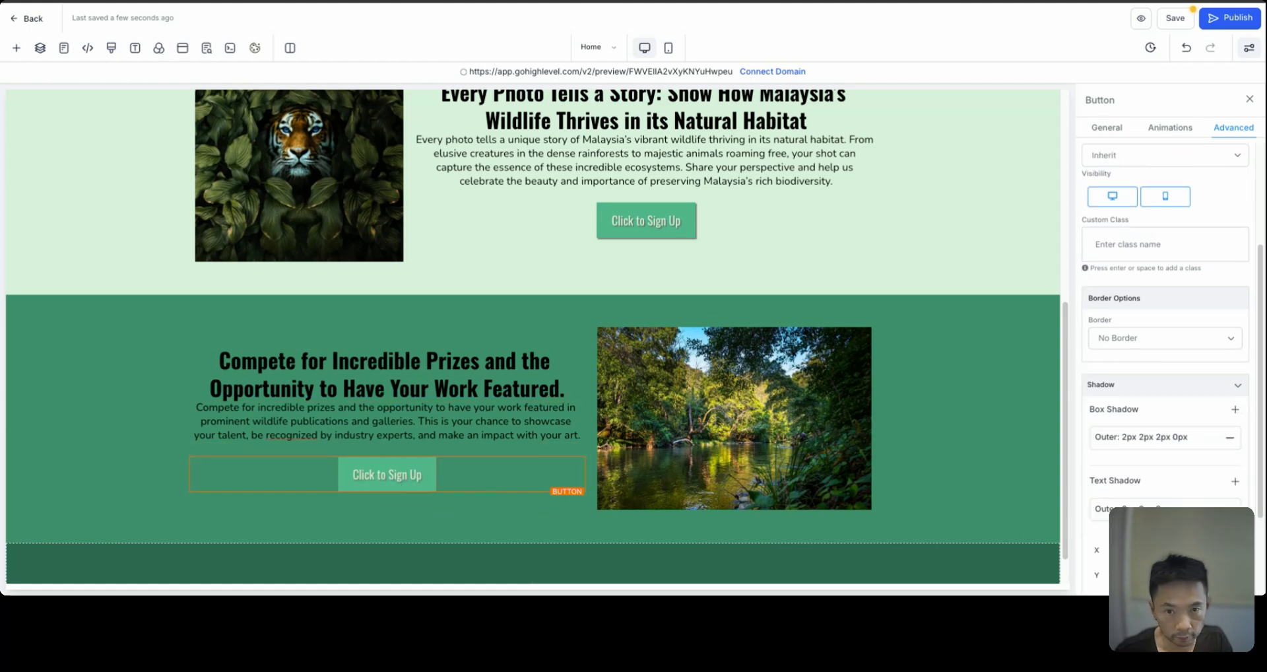
Copy the colour 081C15 from the Coolors palette and apply it to the text shadow of the prizes section's sign-up button.
left_click(838, 455)
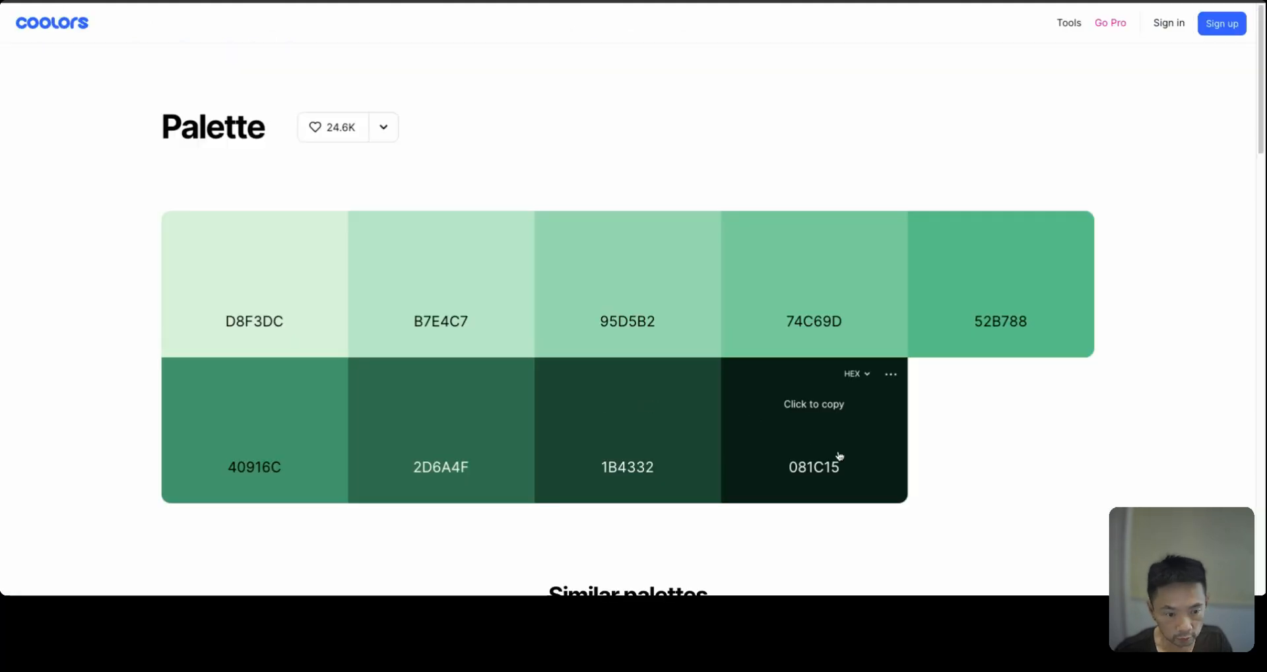
left_click(838, 455)
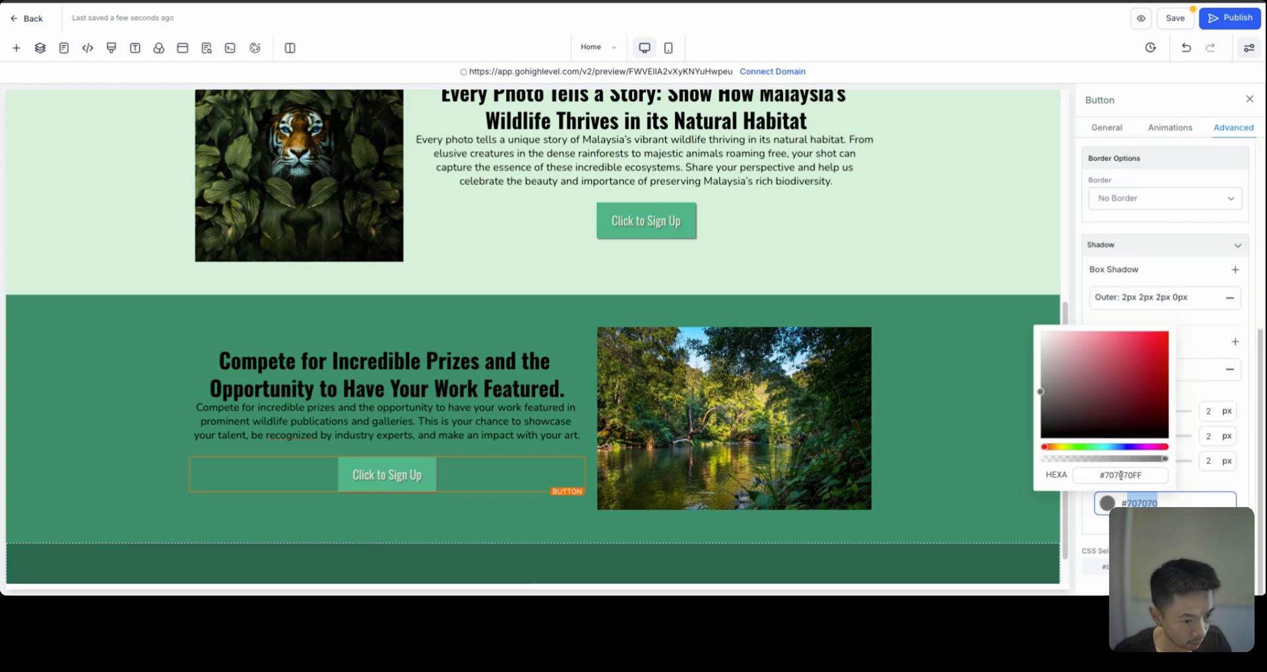
key("ctrl+v")
key("Return")
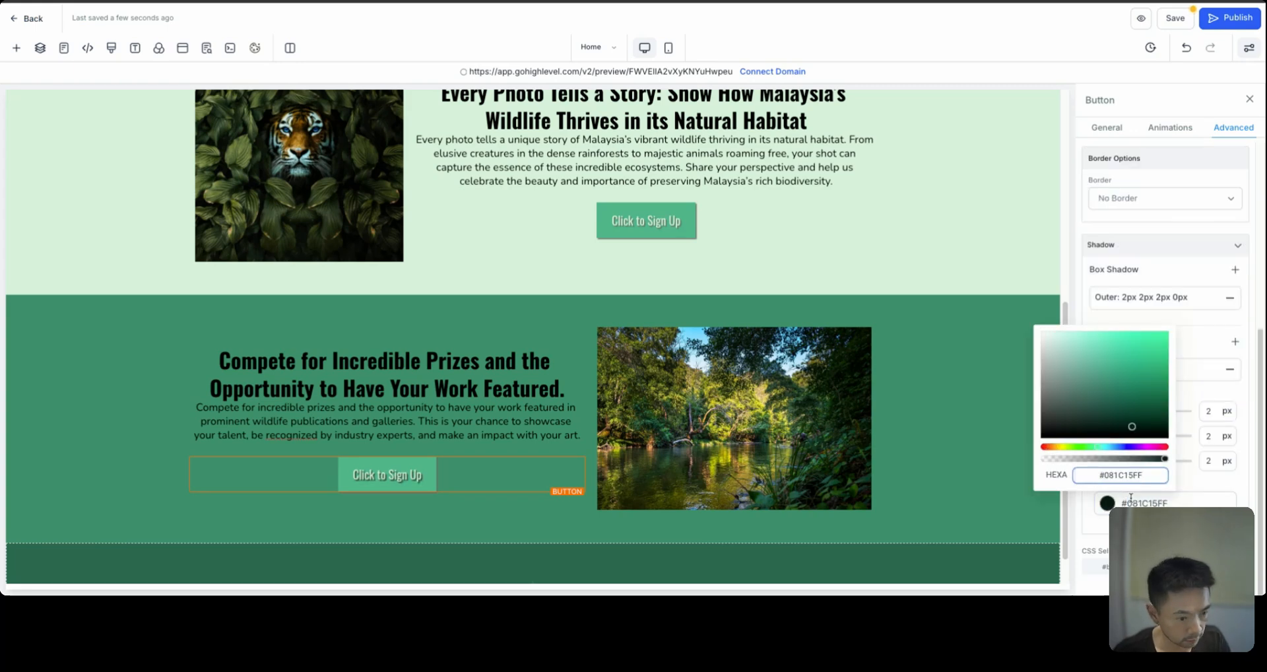
left_click(1125, 498)
Set the box shadow colour of the prizes section's sign-up button to #081C15.
left_click(1141, 297)
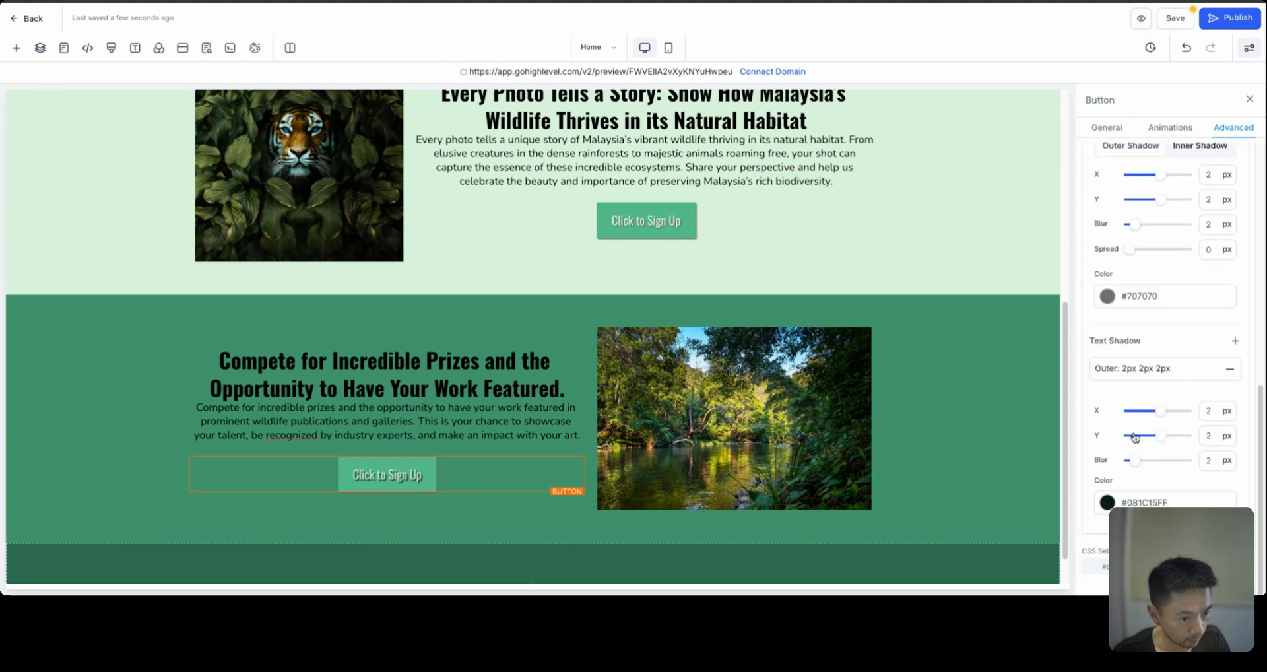
left_click(1135, 296)
left_click(1133, 460)
key("ctrl+a")
key("ctrl+v")
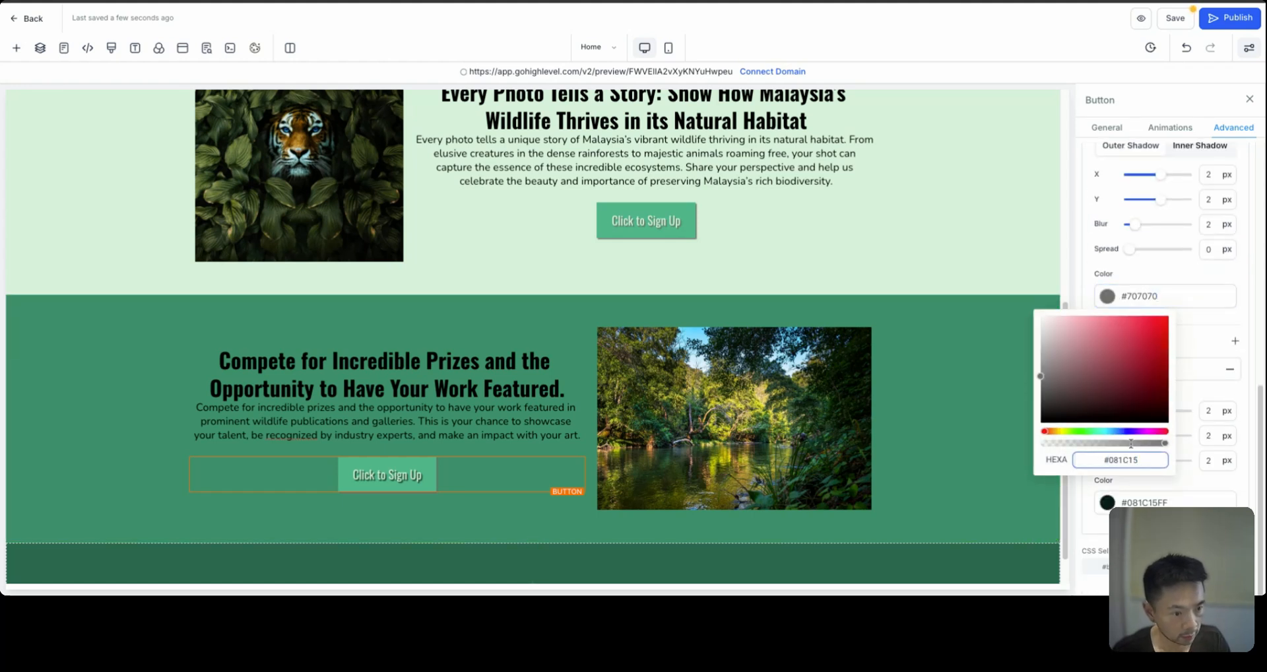
key("Return")
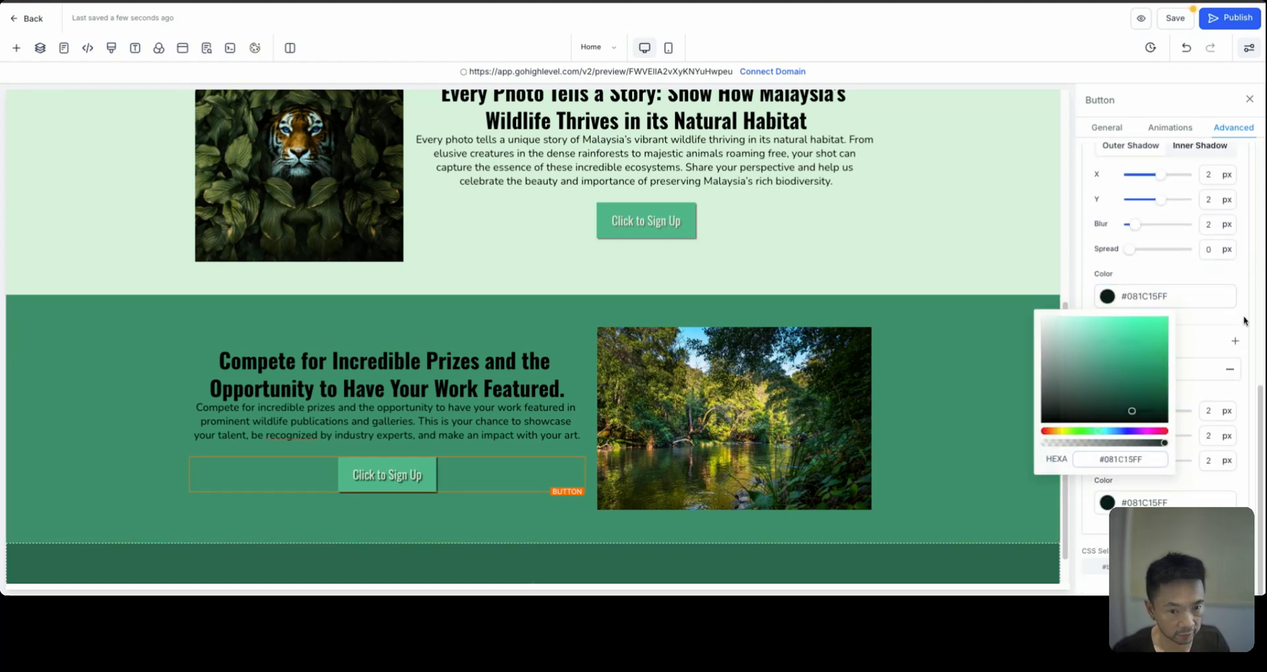
left_click(1244, 327)
Set the box shadow colour of the tiger section's sign-up button to #081C15.
scroll(617, 259, "up", 6)
left_click(835, 142)
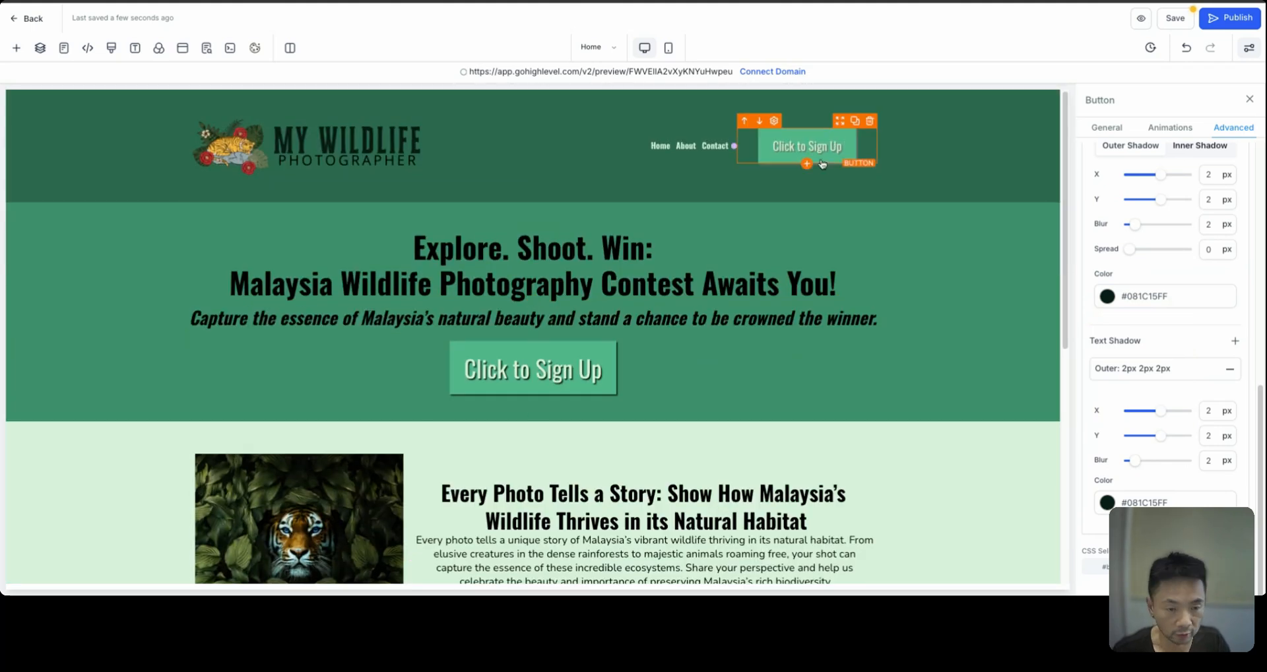
scroll(647, 358, "down", 4)
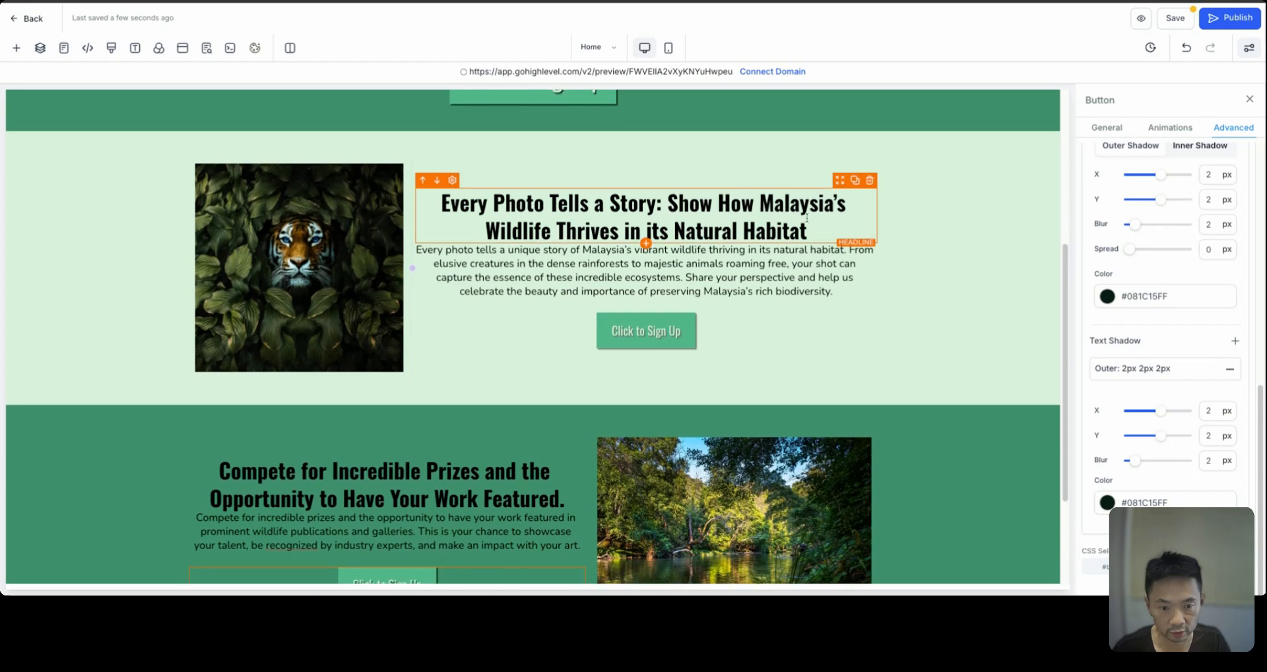
scroll(647, 358, "down", 2)
scroll(536, 426, "up", 1)
left_click(647, 212)
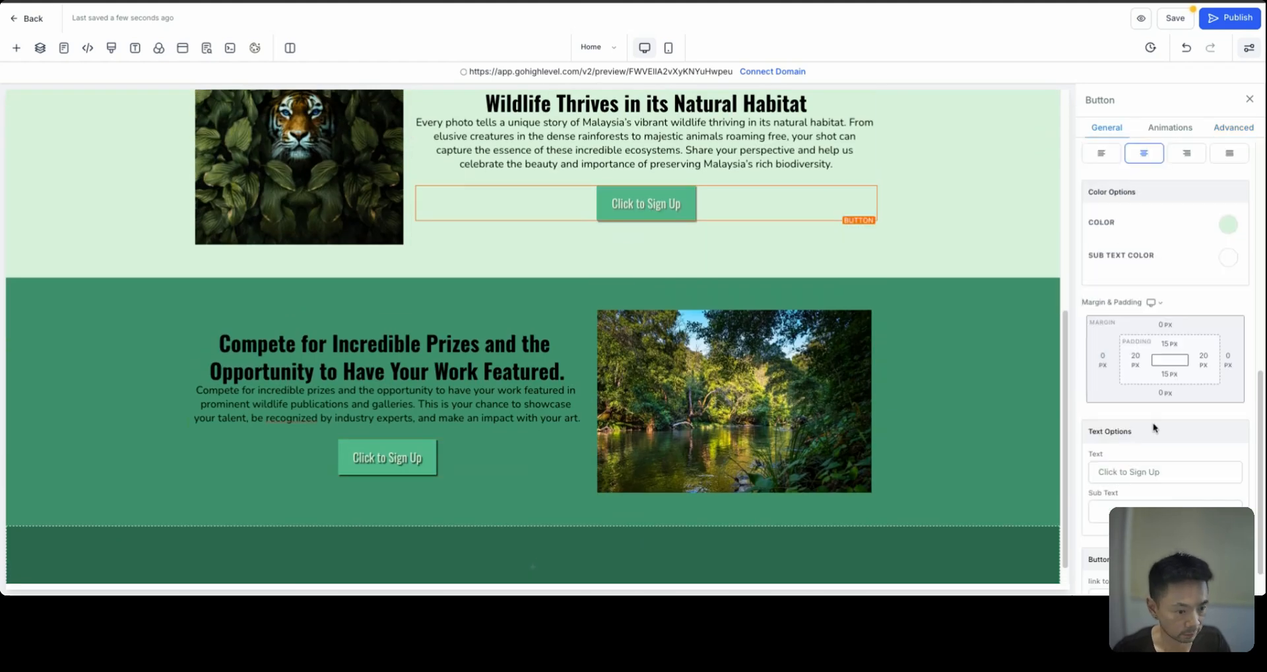
left_click(1219, 126)
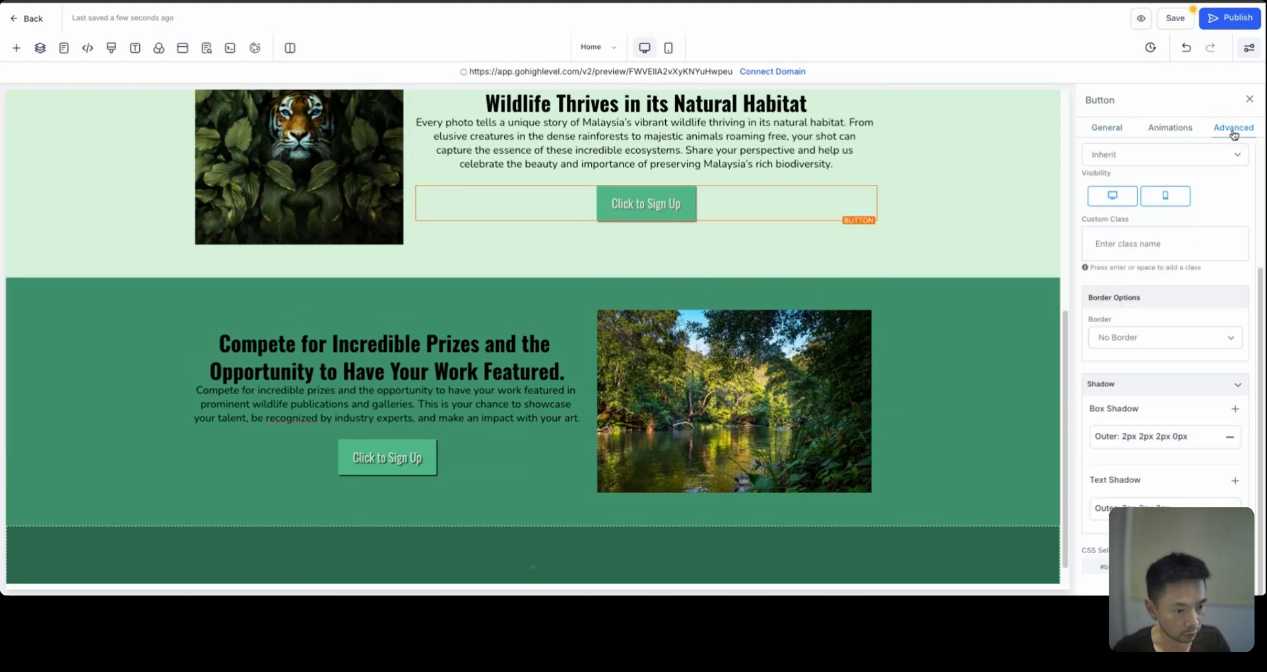
left_click(1185, 438)
scroll(1116, 446, "down", 3)
left_click(1115, 442)
triple_click(1131, 408)
key("ctrl+v")
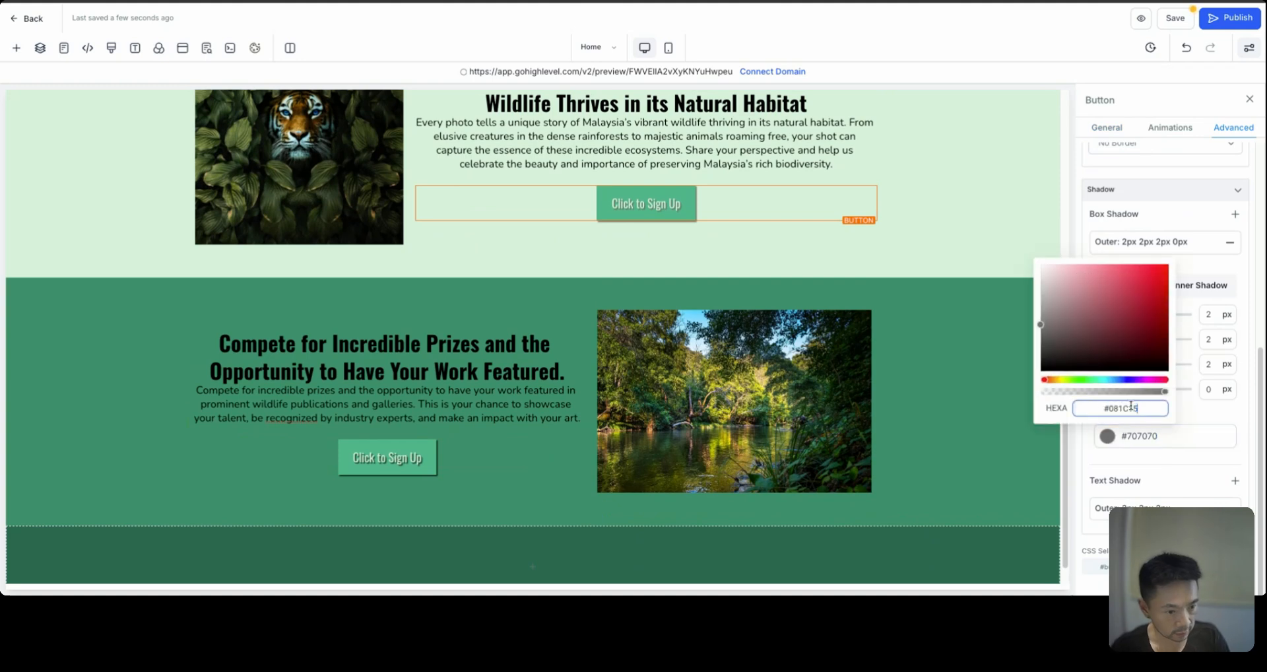
key("Return")
left_click(1210, 418)
Set the text shadow colour of the tiger section's sign-up button to #081C15.
left_click(1132, 508)
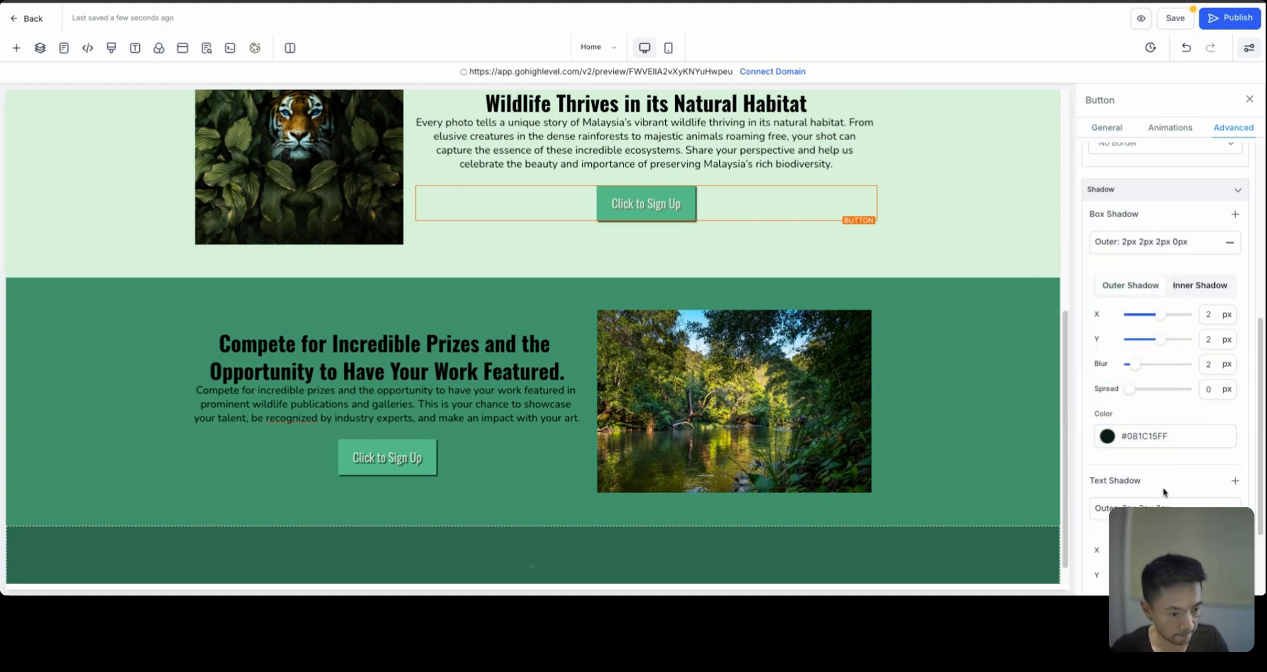
scroll(1161, 429, "down", 2)
left_click(1108, 505)
triple_click(1120, 474)
key("ctrl+v")
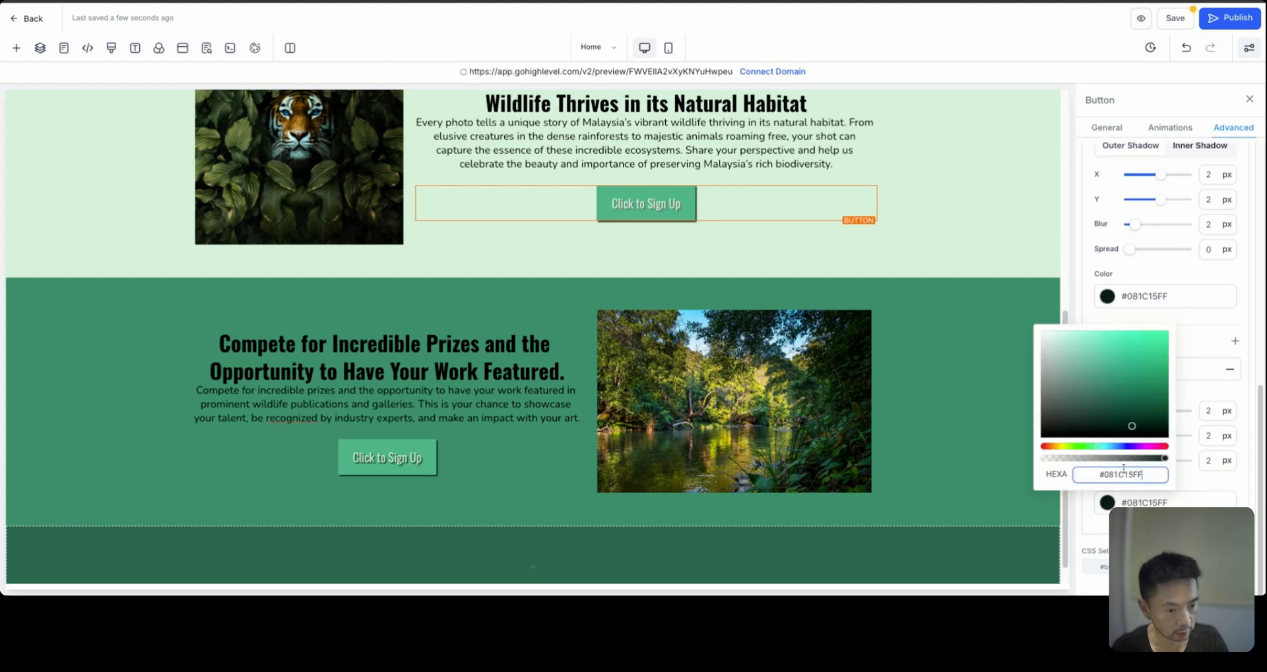
Set the box shadow colour of the header's sign-up button to #081C15.
scroll(823, 281, "up", 6)
left_click(978, 280)
left_click(806, 146)
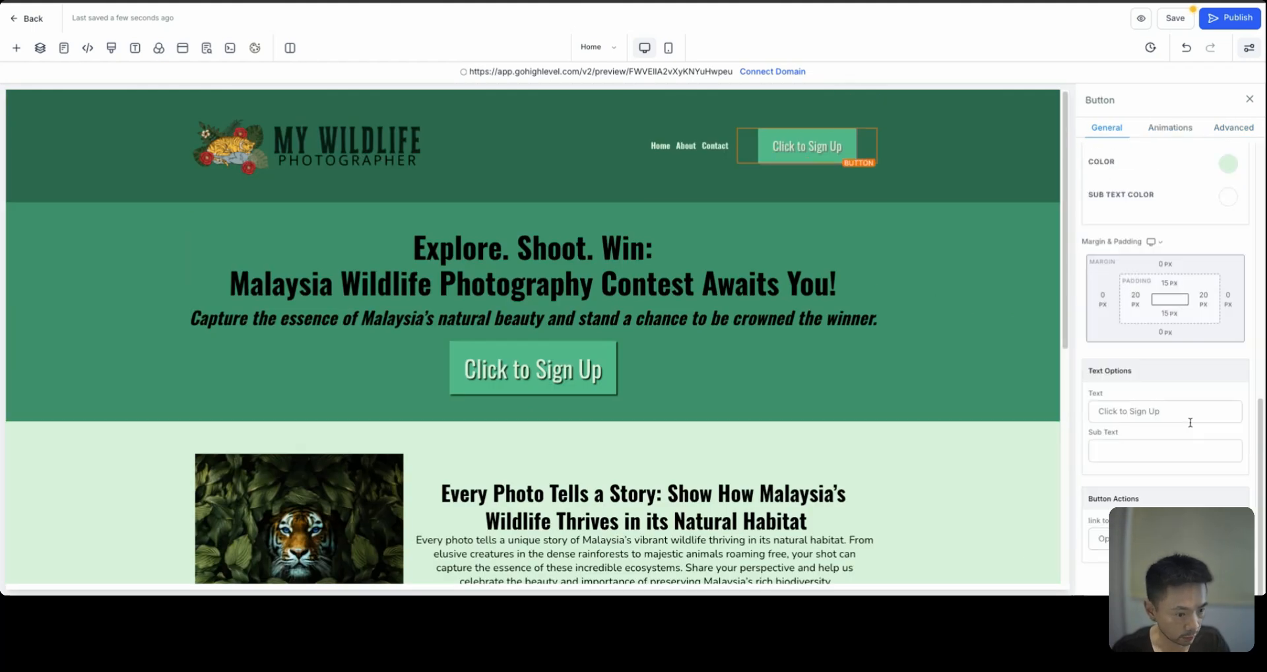
left_click(1233, 128)
scroll(1173, 369, "down", 2)
left_click(1165, 438)
scroll(1166, 437, "down", 3)
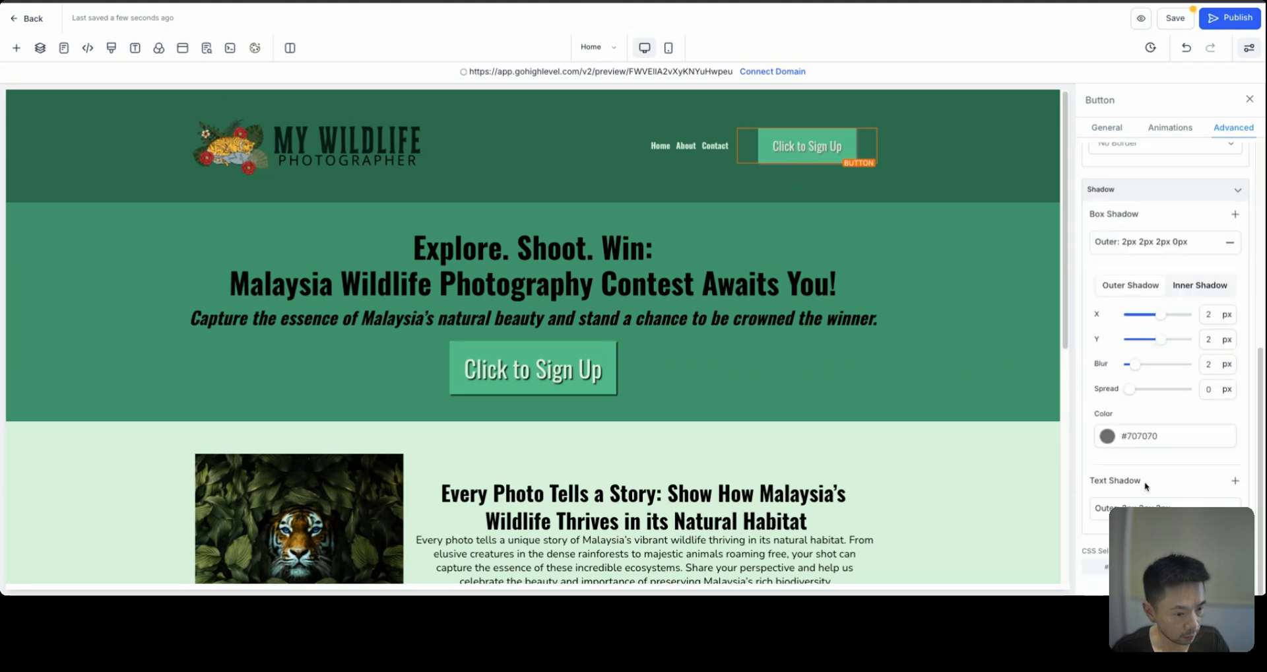
left_click(1109, 436)
left_click(1121, 409)
key("ctrl+v")
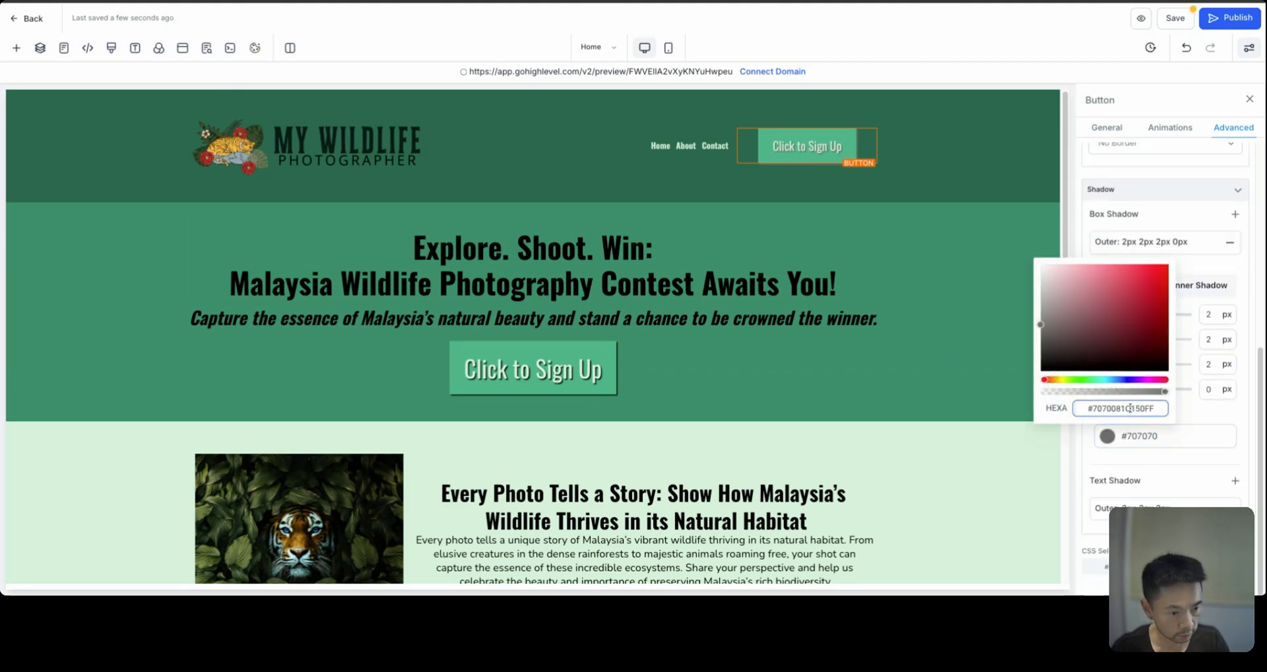
key("ctrl+a")
key("ctrl+v")
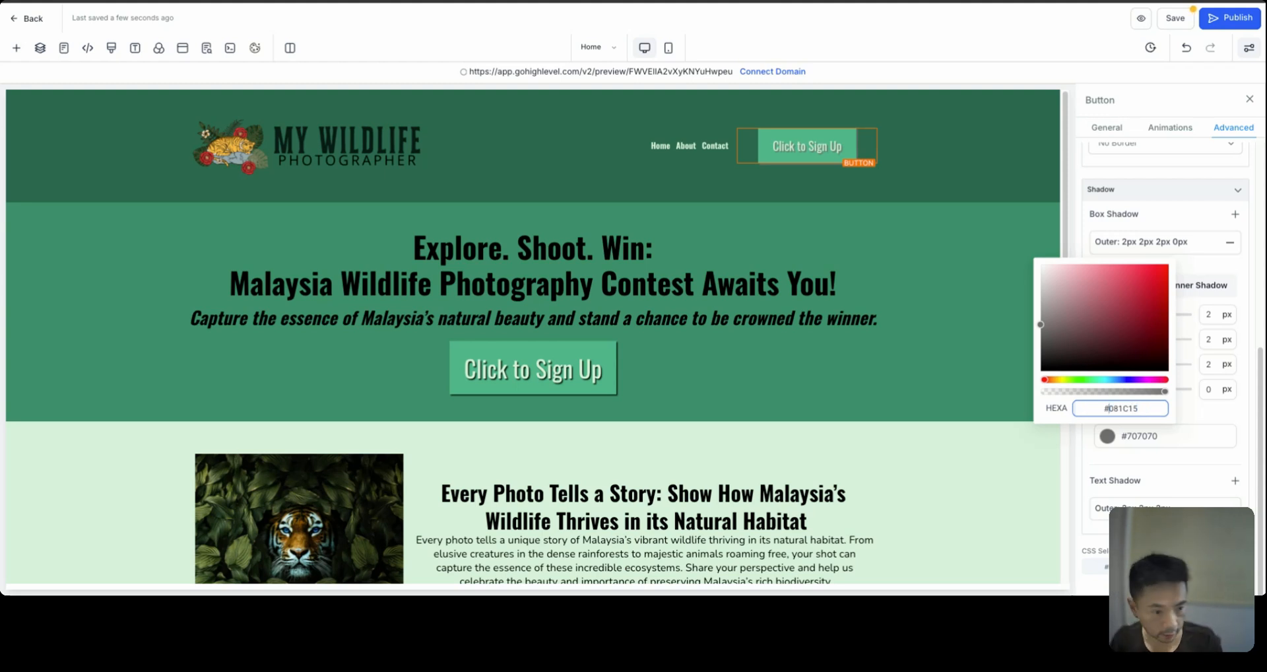
key("Return")
Set the text shadow colour of the header's sign-up button to #081C15.
left_click(1150, 507)
scroll(1147, 492, "down", 2)
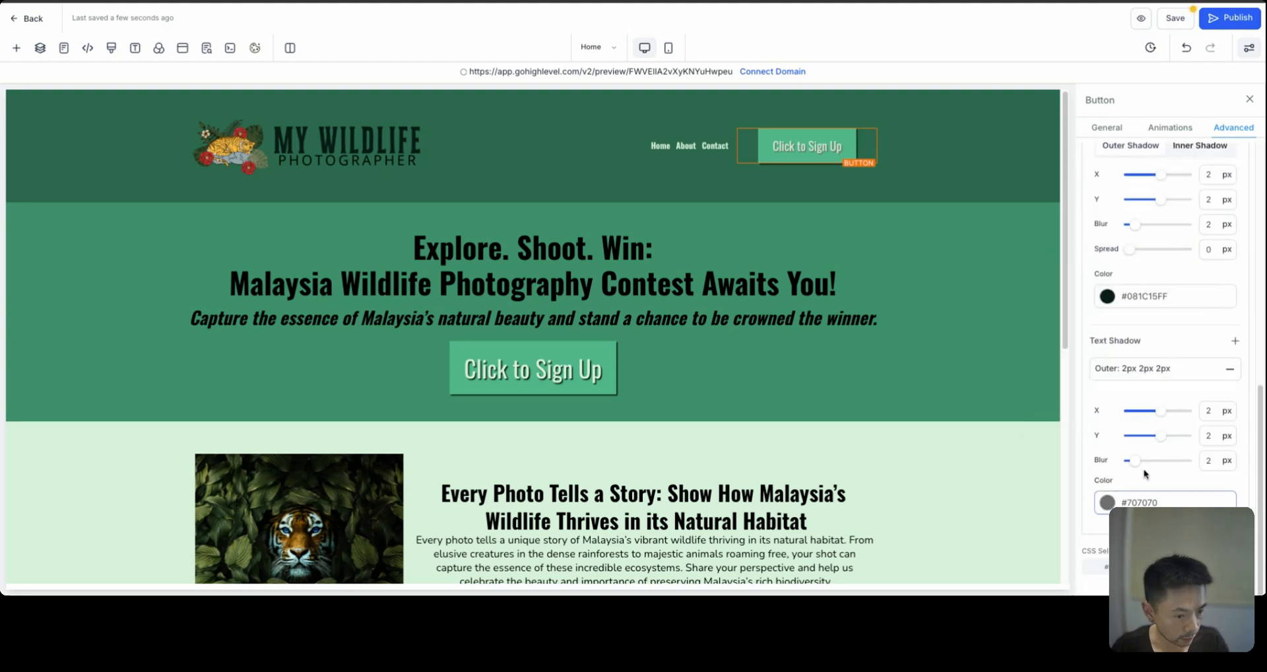
left_click(1106, 504)
double_click(1134, 475)
key("ctrl+v")
key("Return")
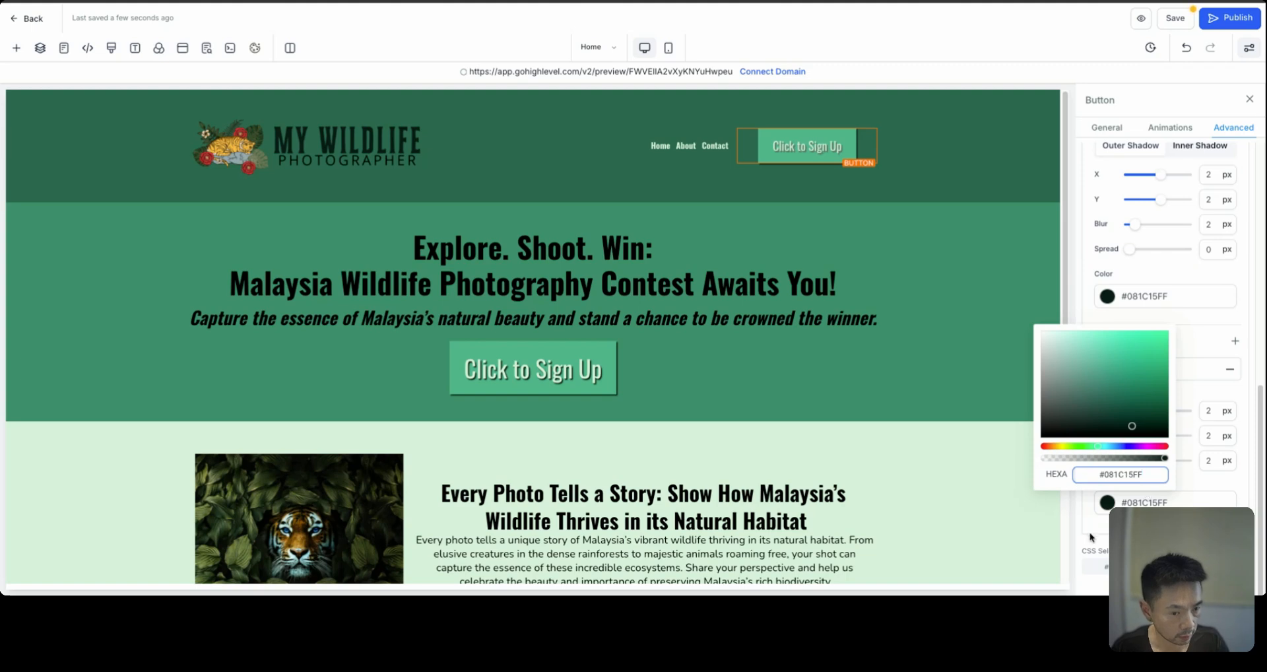
left_click(911, 161)
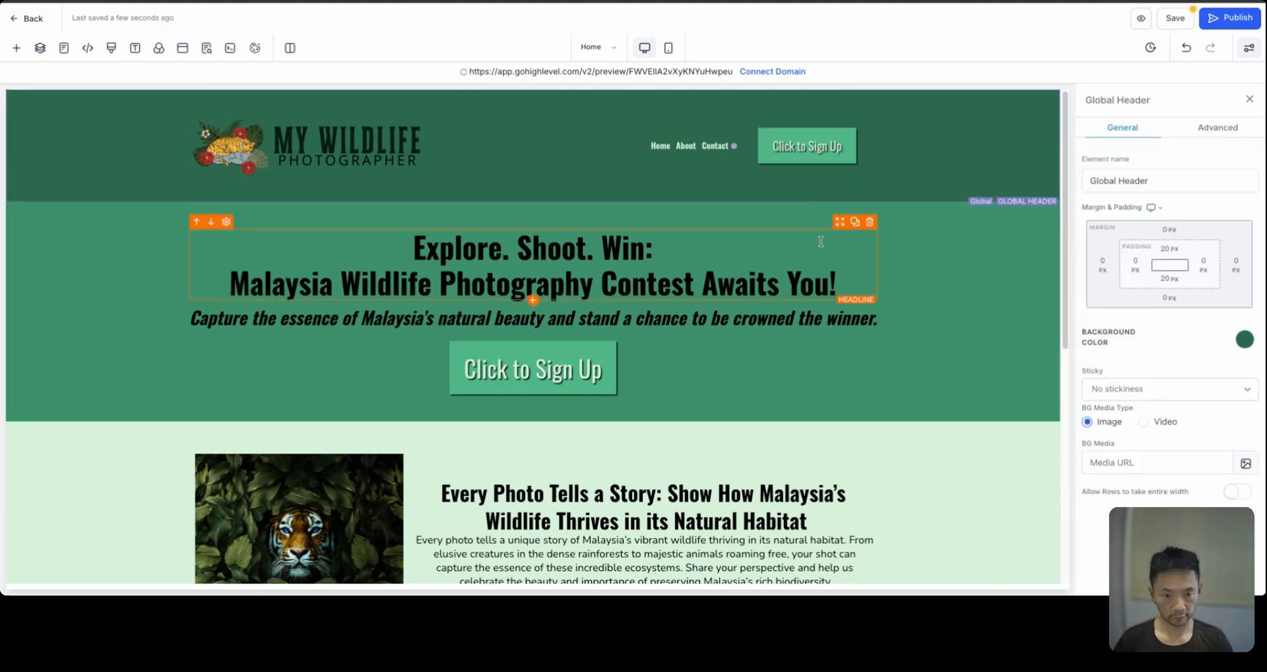
Add a two-column row with a four-column row beneath it to the empty dark green section below the prizes section.
scroll(821, 242, "down", 6)
scroll(563, 398, "down", 1)
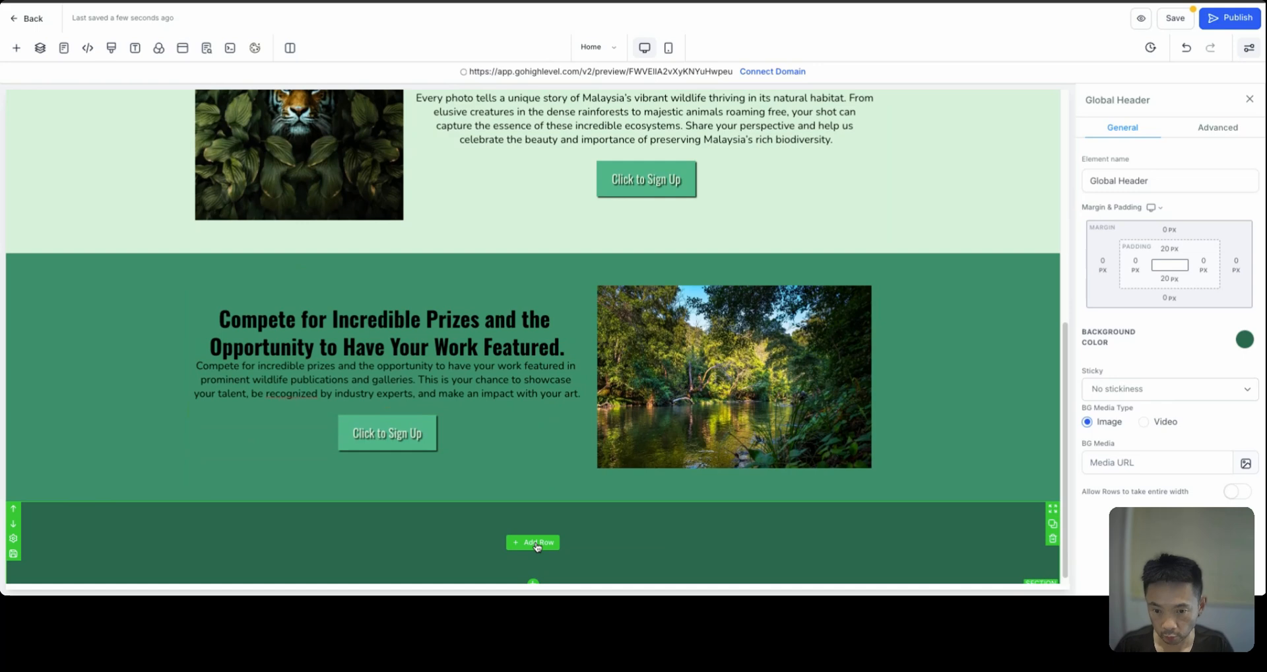
left_click(535, 542)
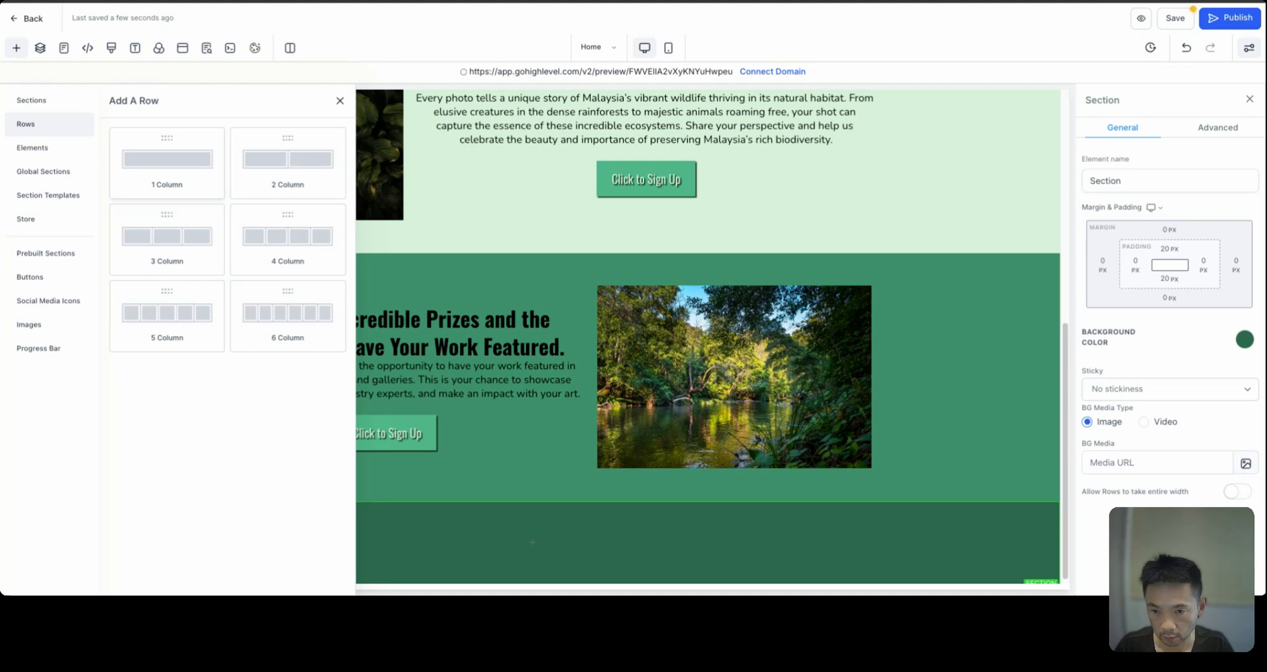
left_click(288, 162)
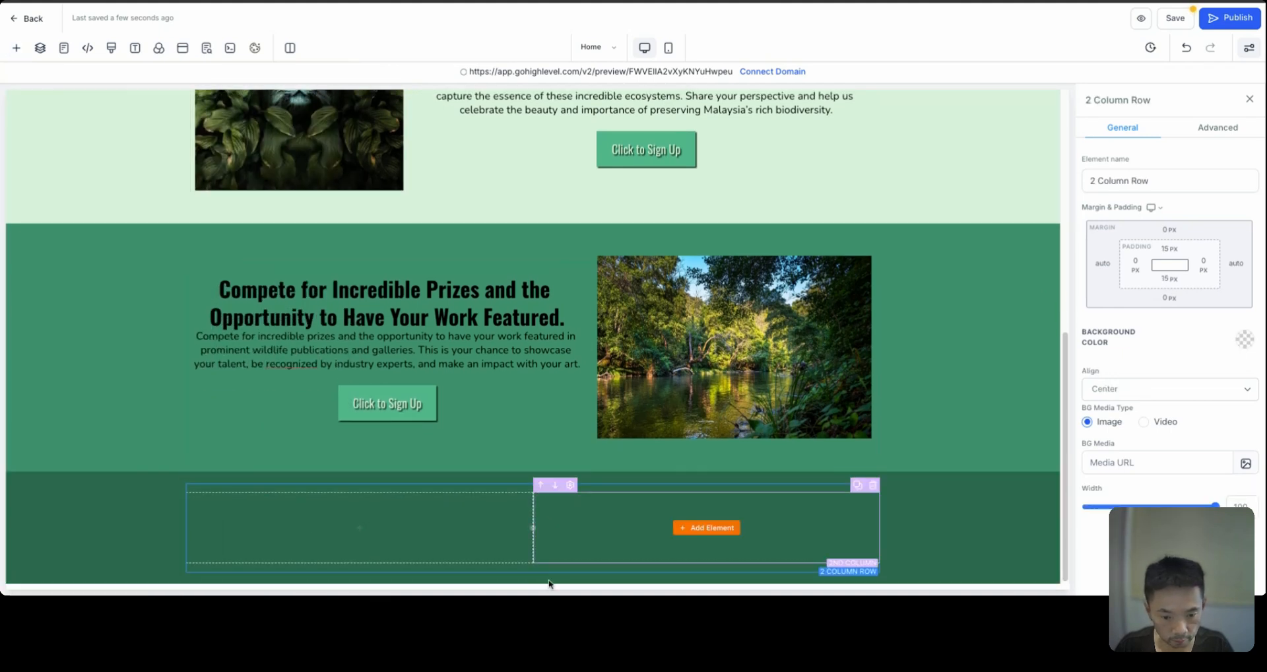
left_click(534, 573)
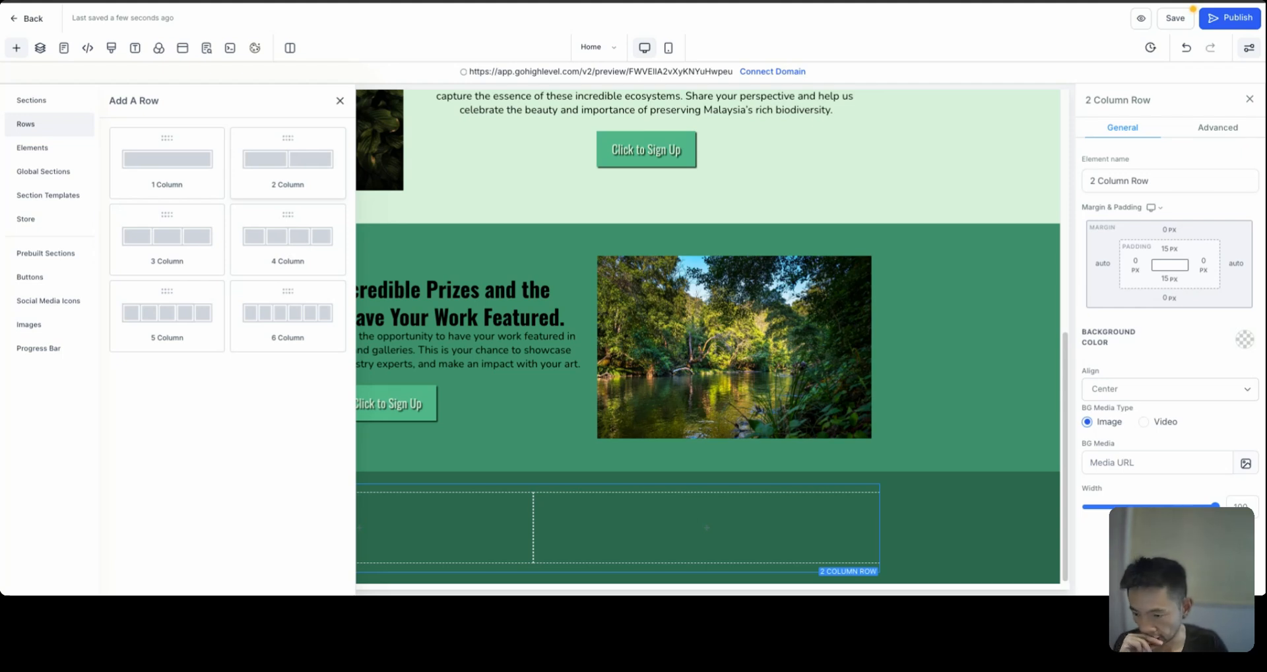
left_click(288, 237)
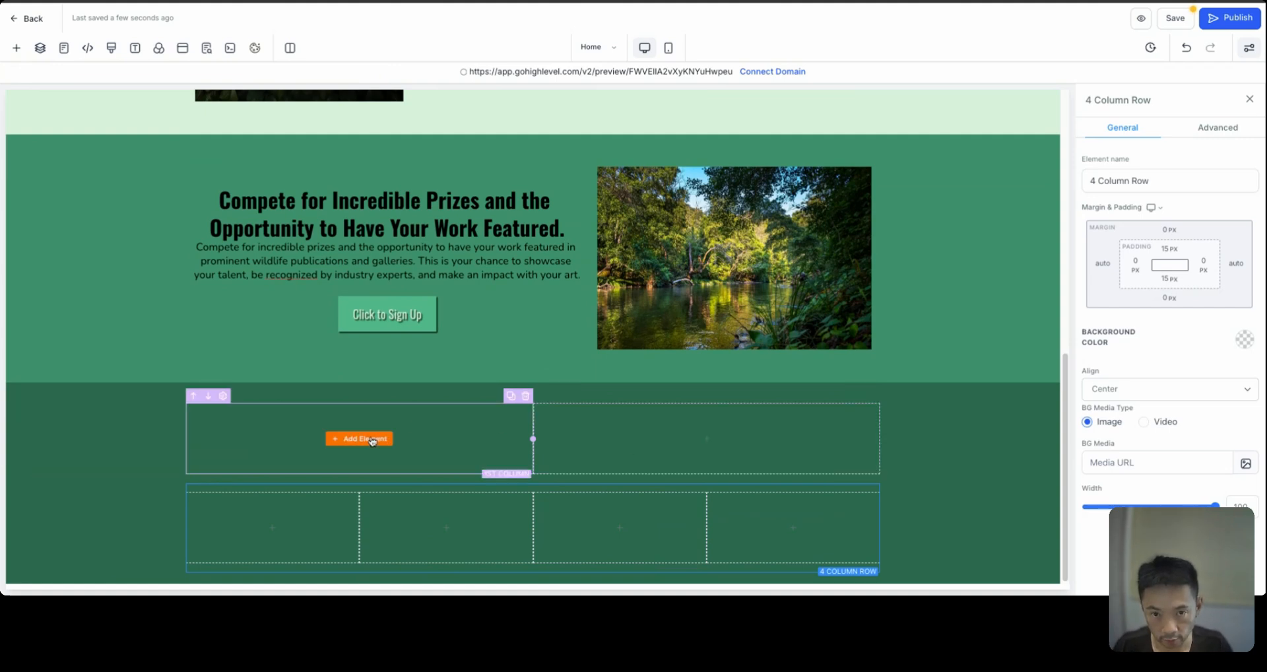
Add an image element to the first column of the two-column row in the dark green section.
left_click(359, 439)
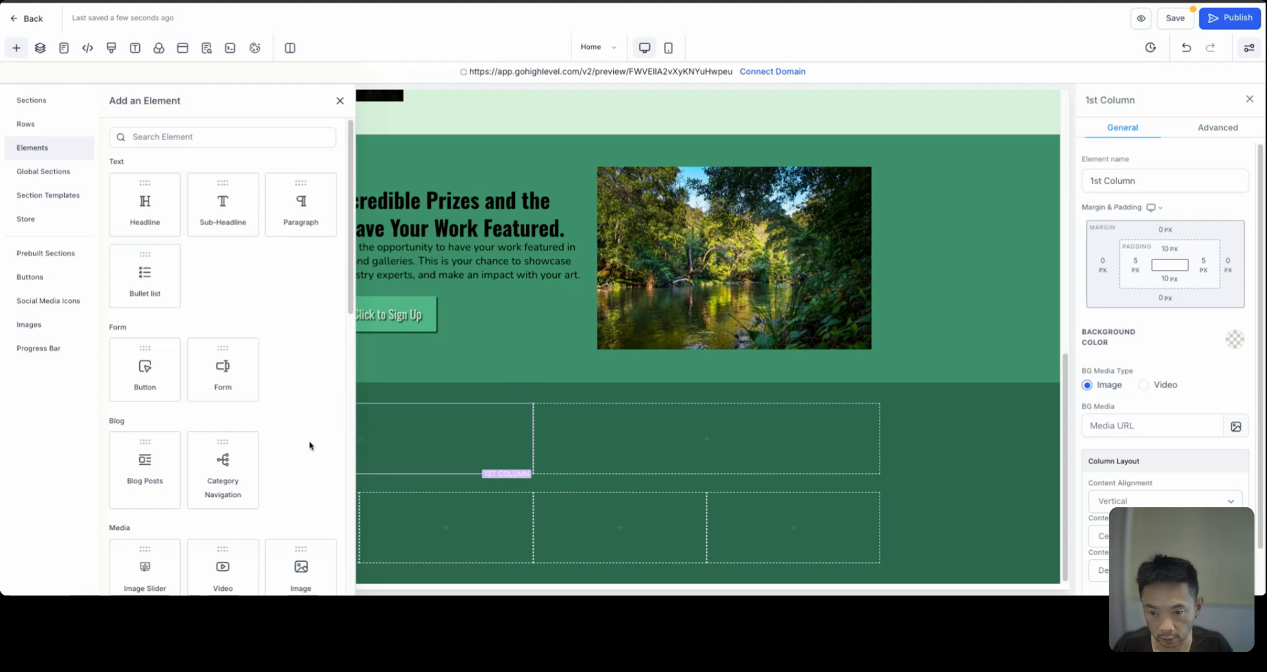
scroll(287, 343, "down", 5)
scroll(295, 385, "down", 2)
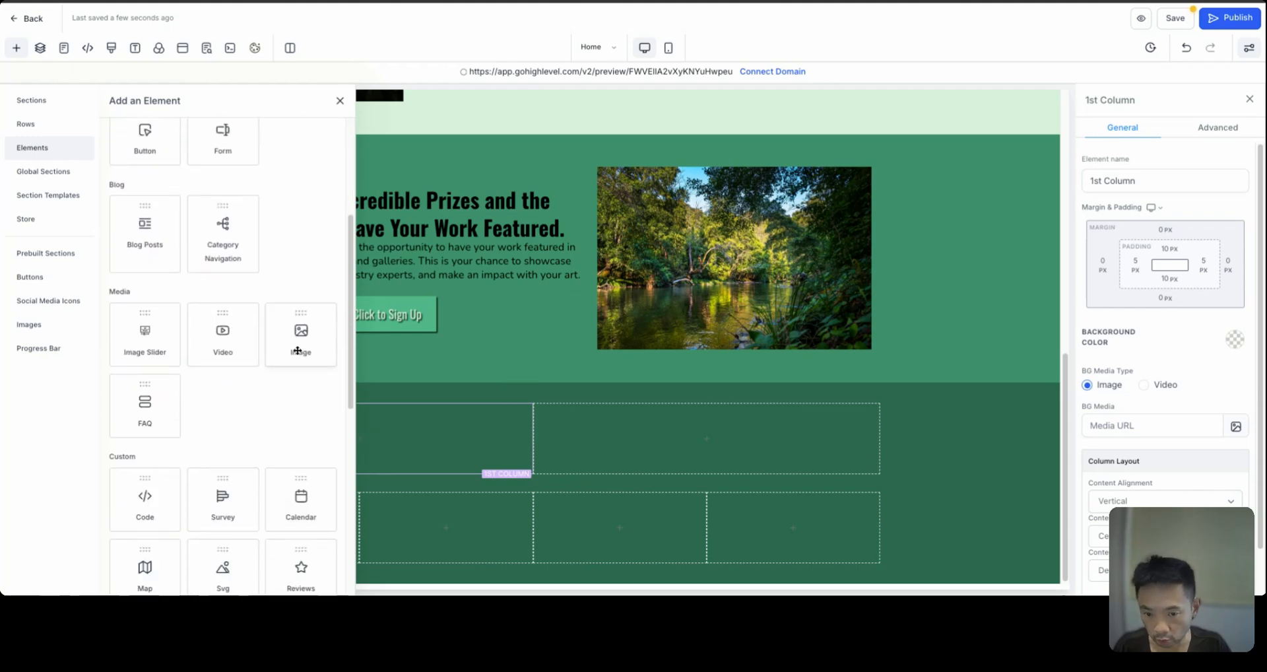
scroll(520, 312, "up", 10)
scroll(400, 160, "down", 10)
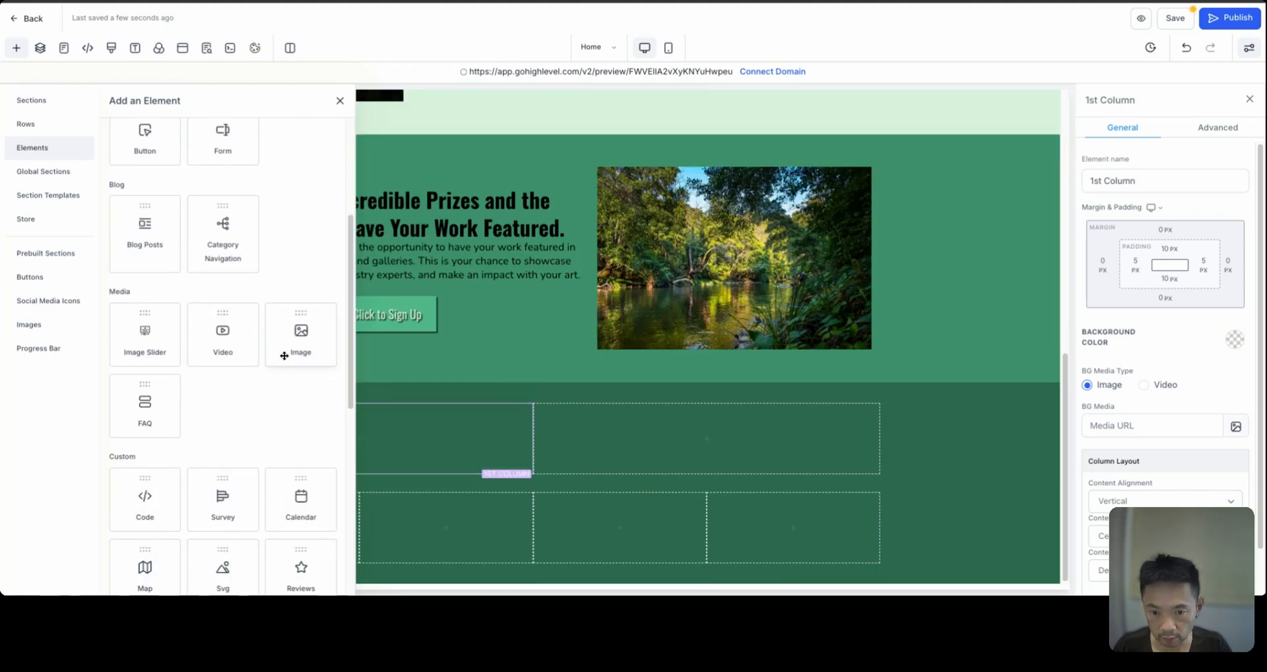
left_click(301, 333)
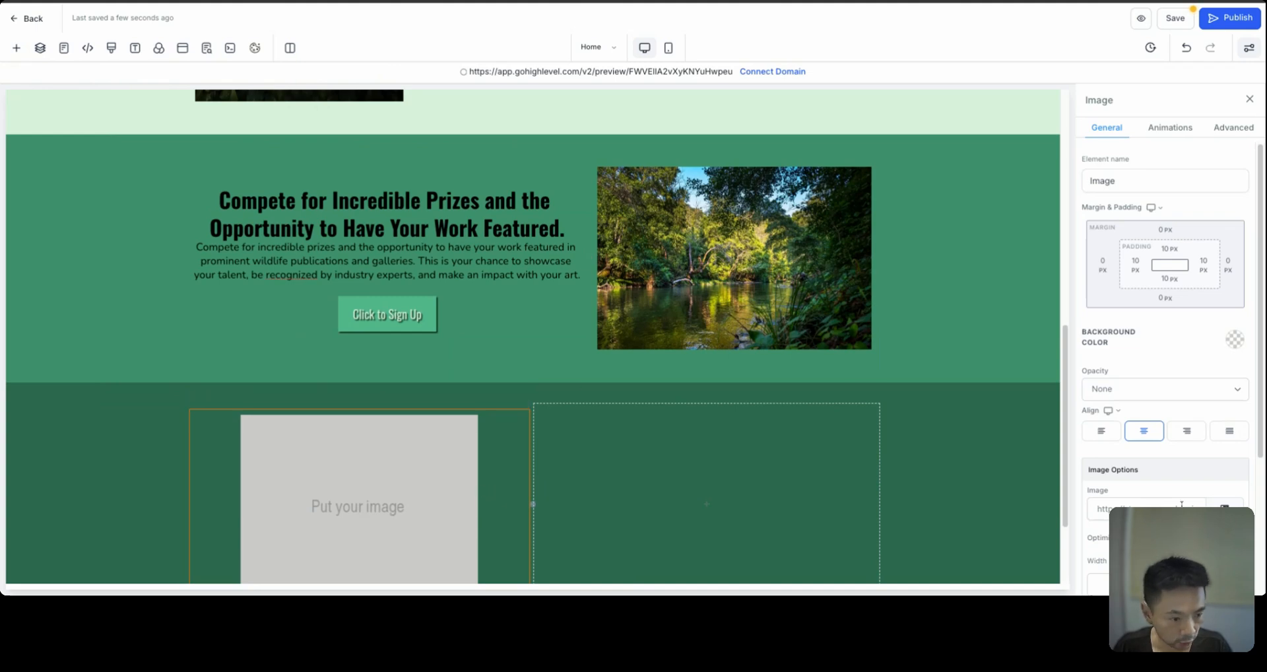
Copy the link of My Wildlife (400 × 100 px).png from the Wildlife v2 media folder and use it as the new image's source.
left_click(1225, 509)
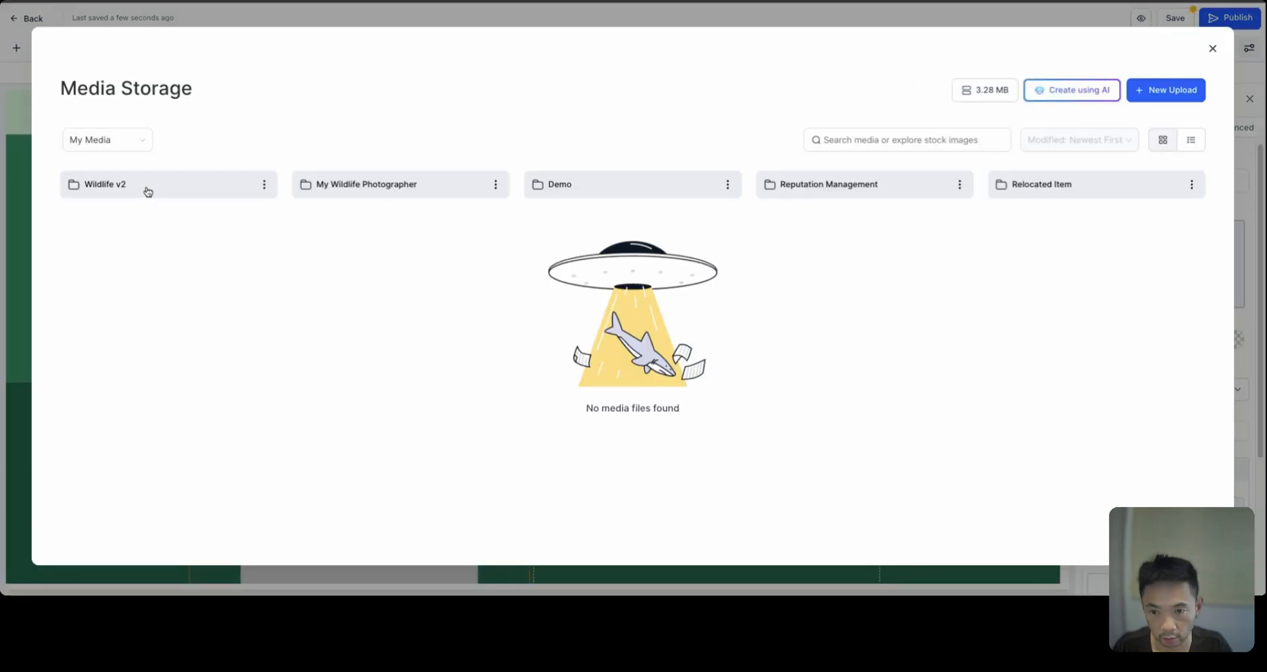
left_click(148, 191)
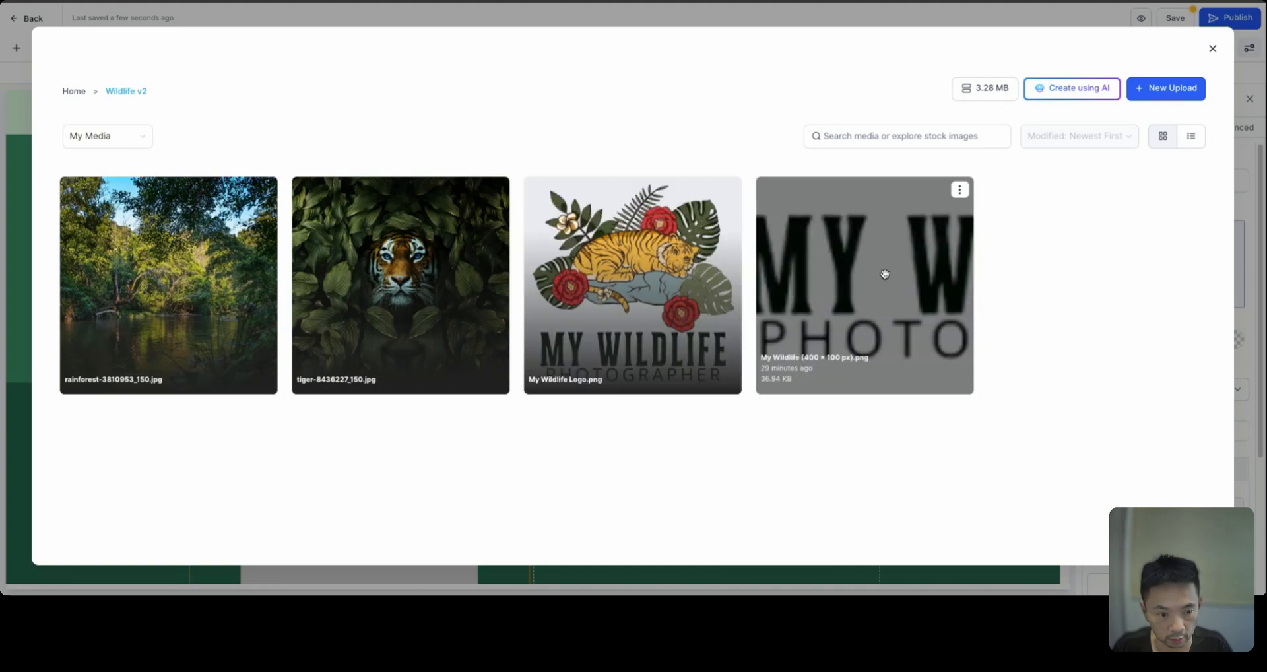
left_click(959, 190)
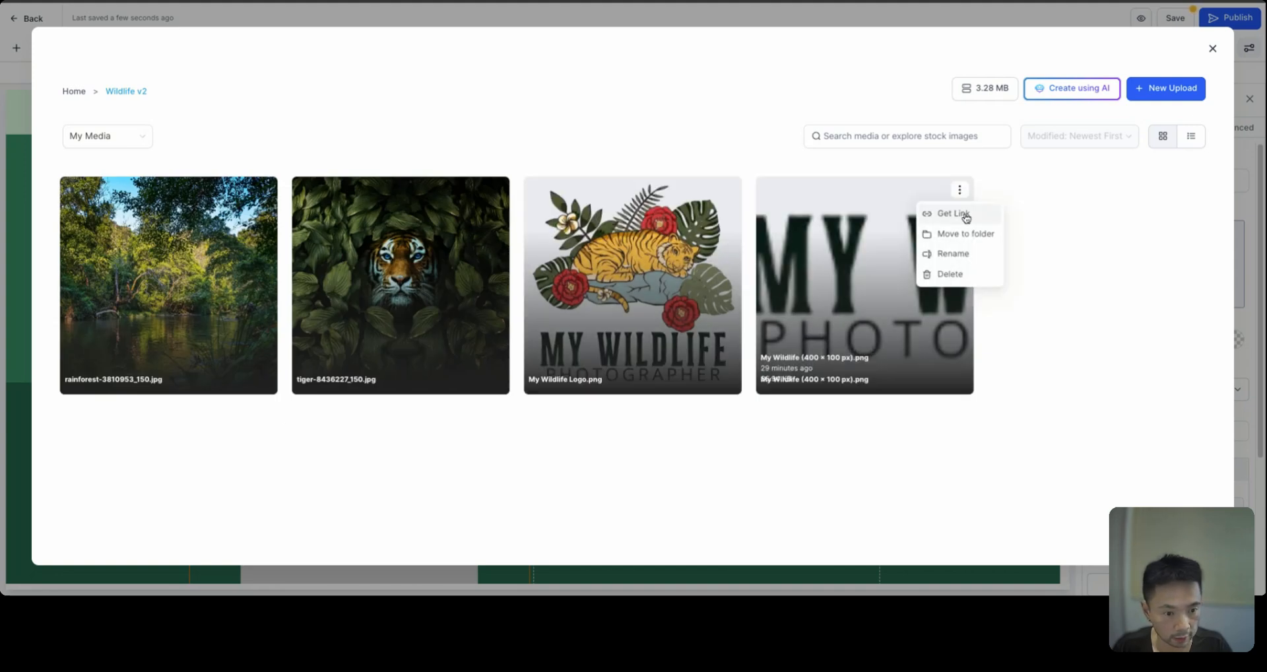
left_click(966, 217)
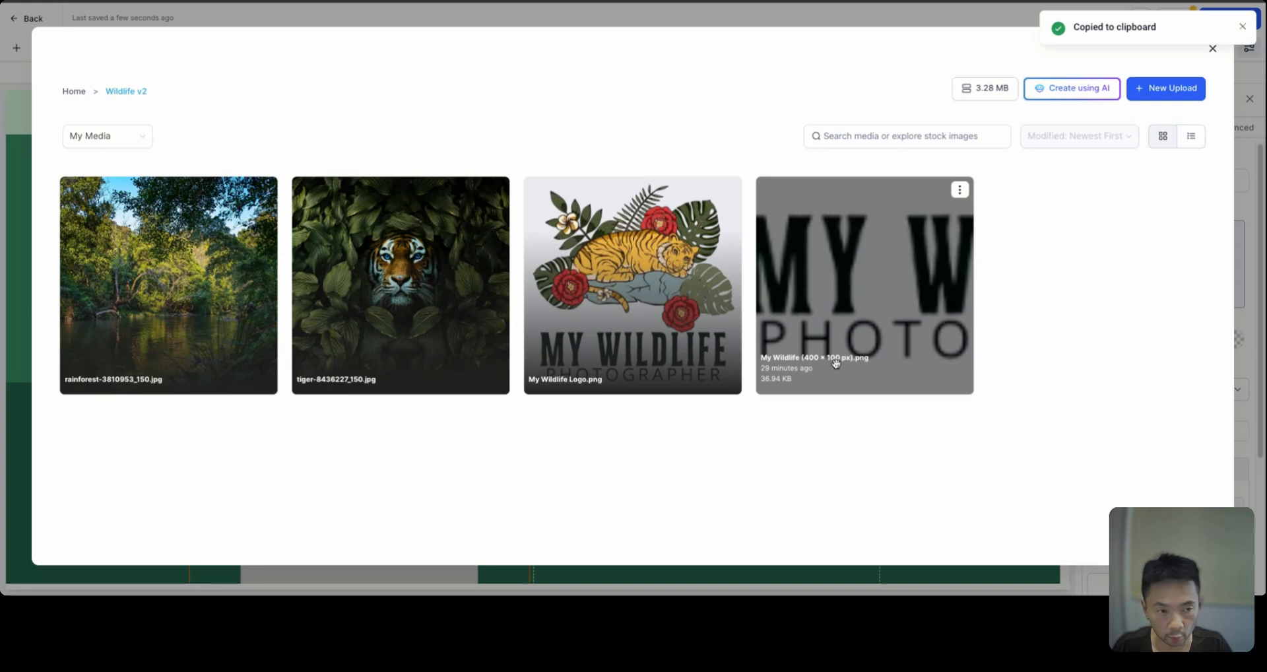
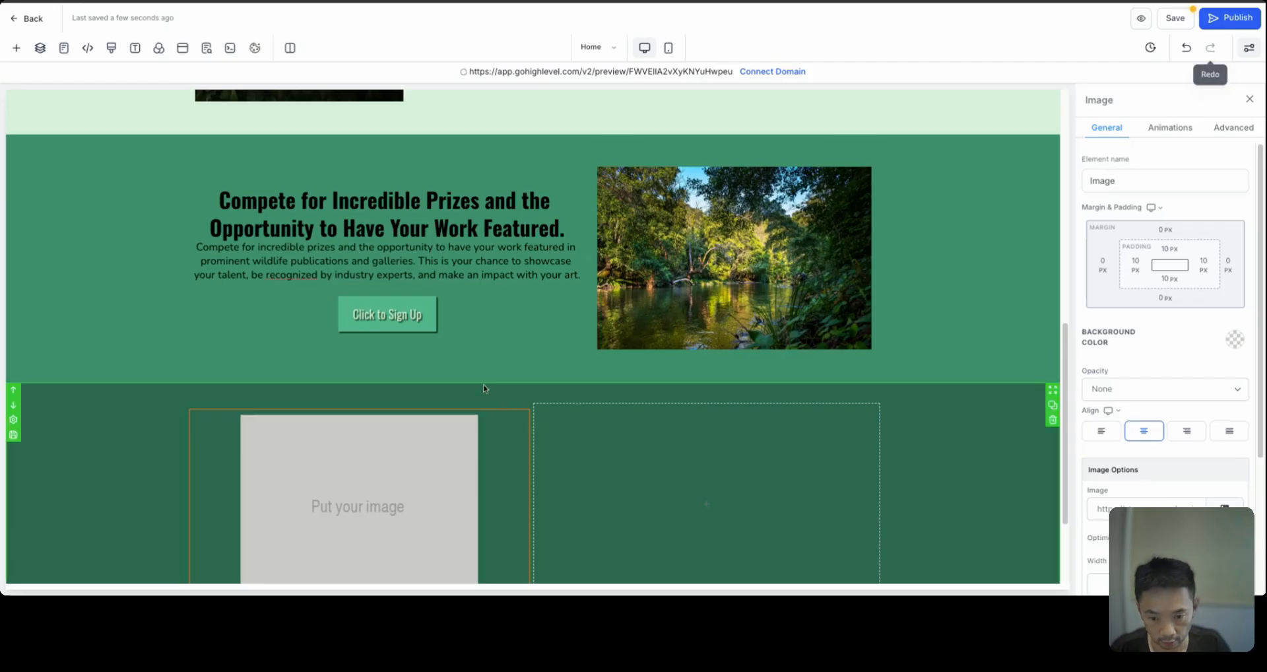
left_click(1213, 48)
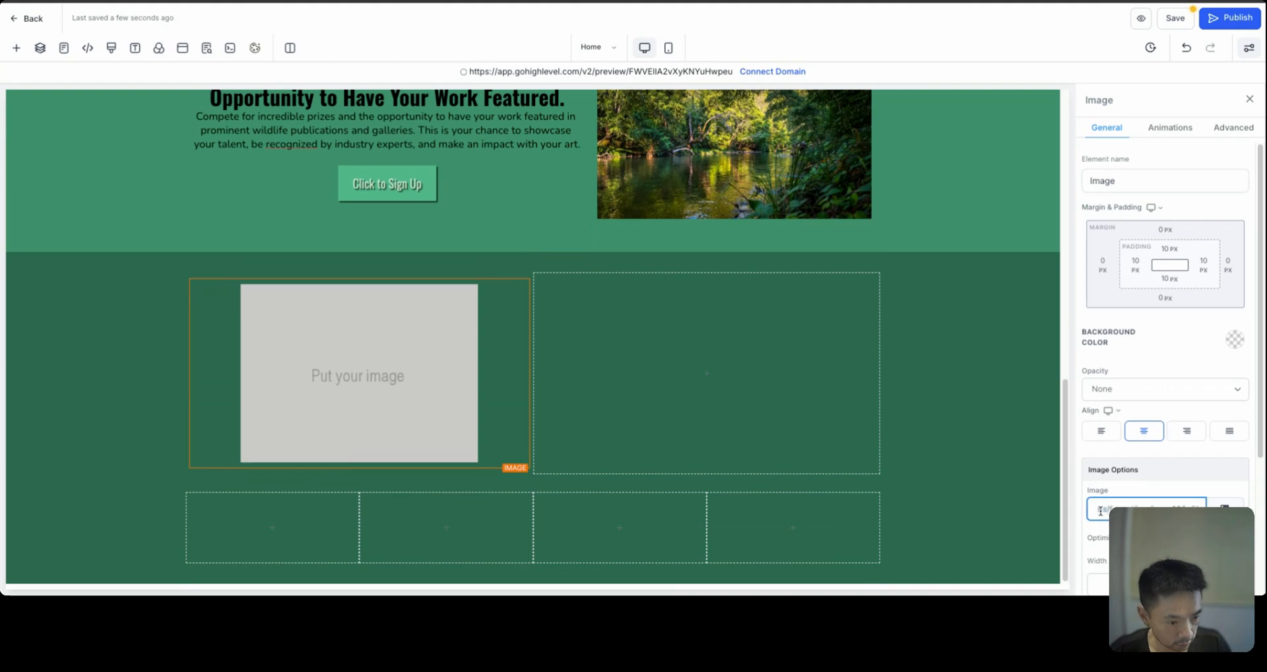
key("BackSpace")
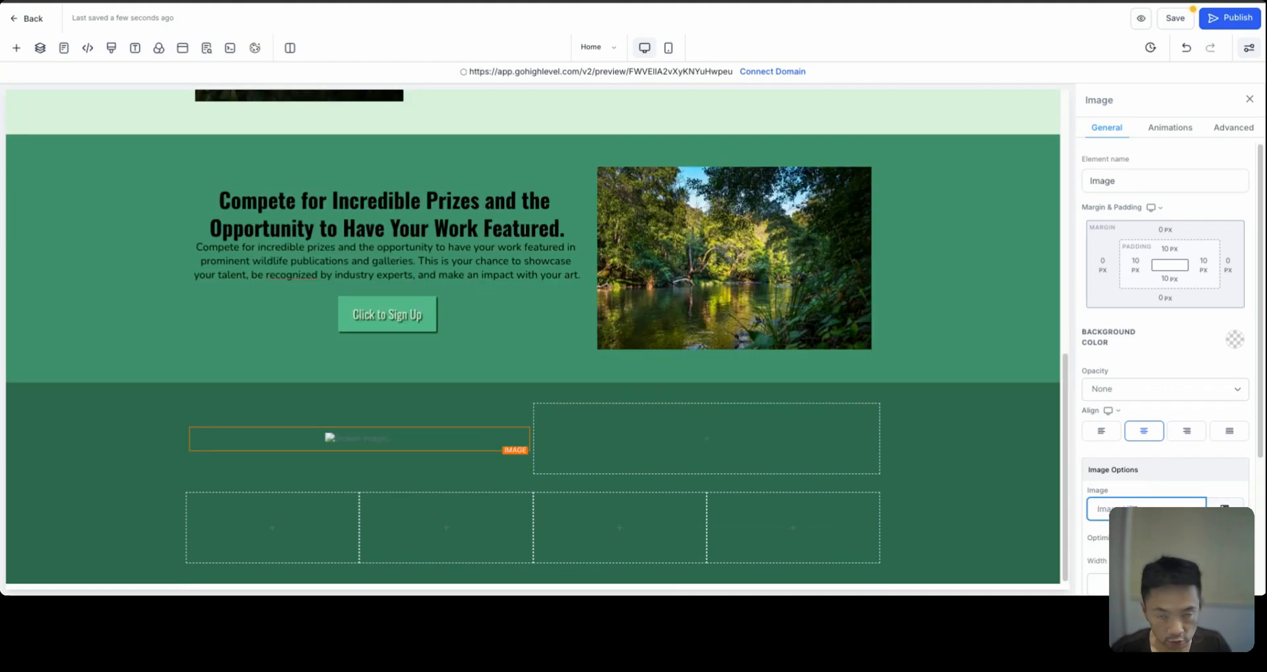
key("ctrl+v")
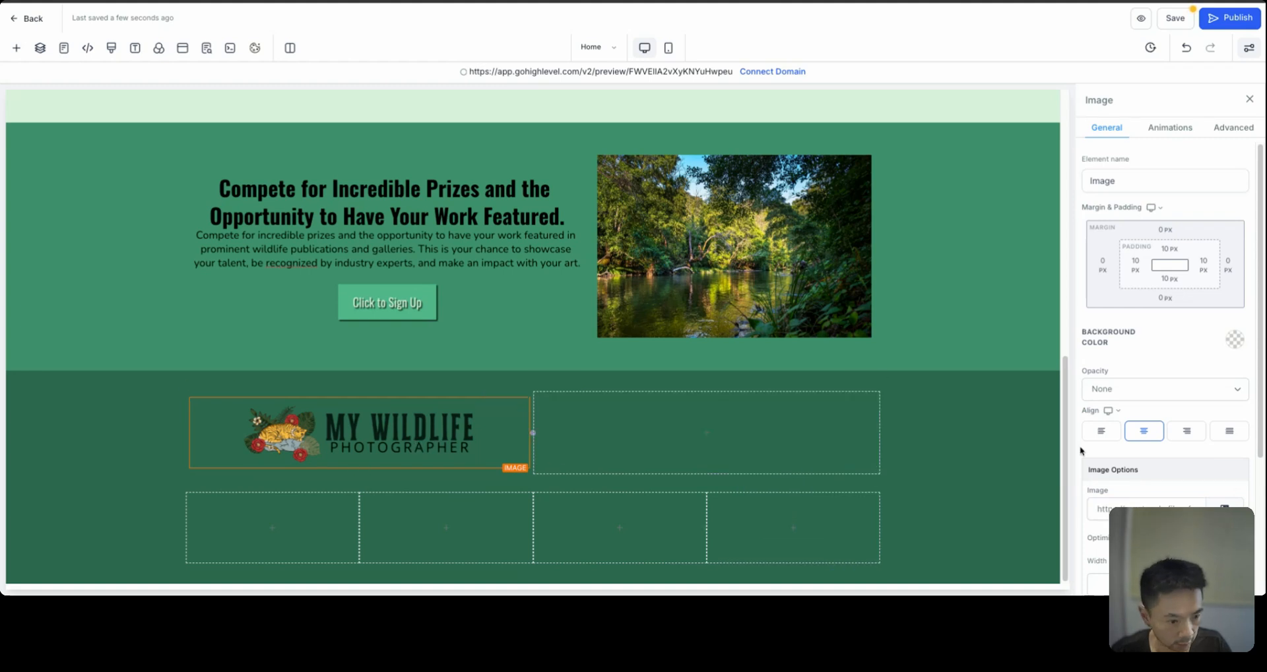
Set the footer logo image's width to 200 px and height to 50 px.
scroll(1083, 446, "down", 3)
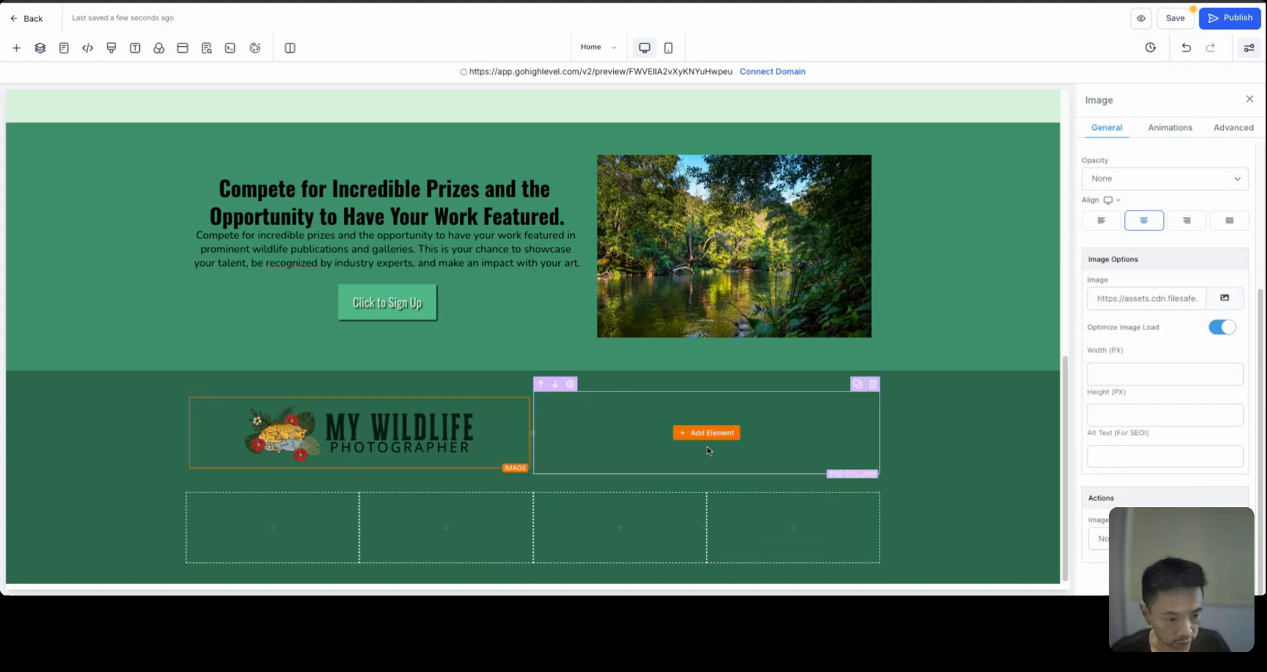
left_click(1130, 374)
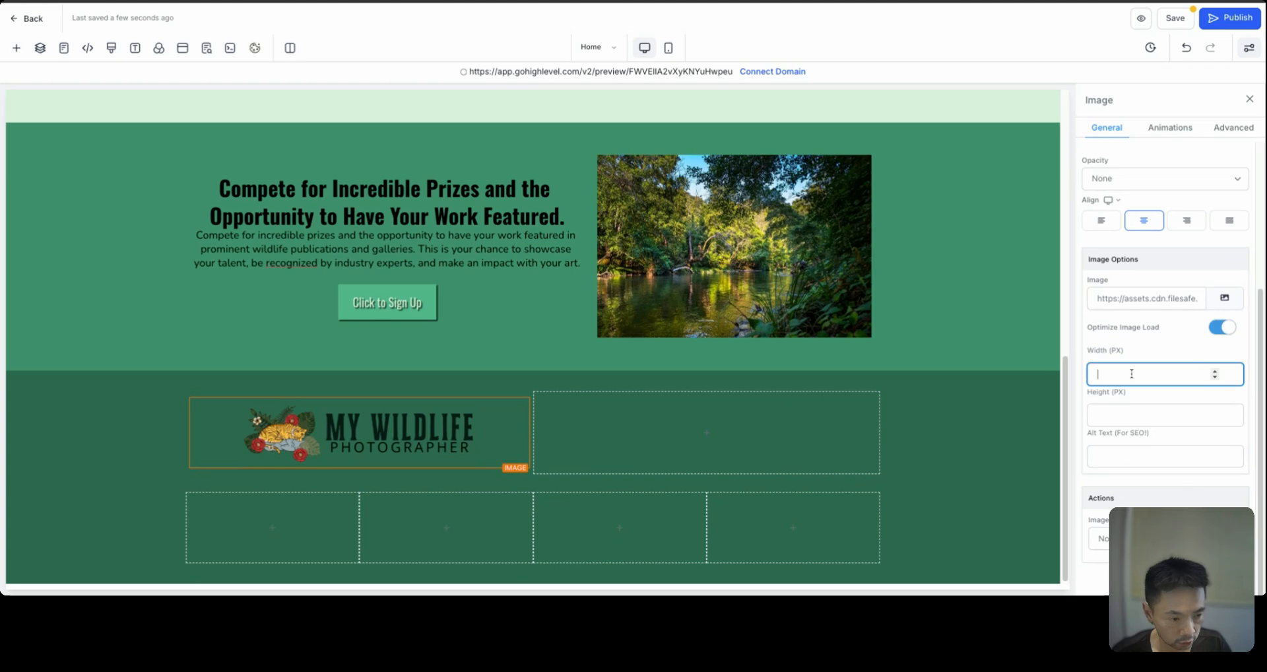
left_click(1122, 414)
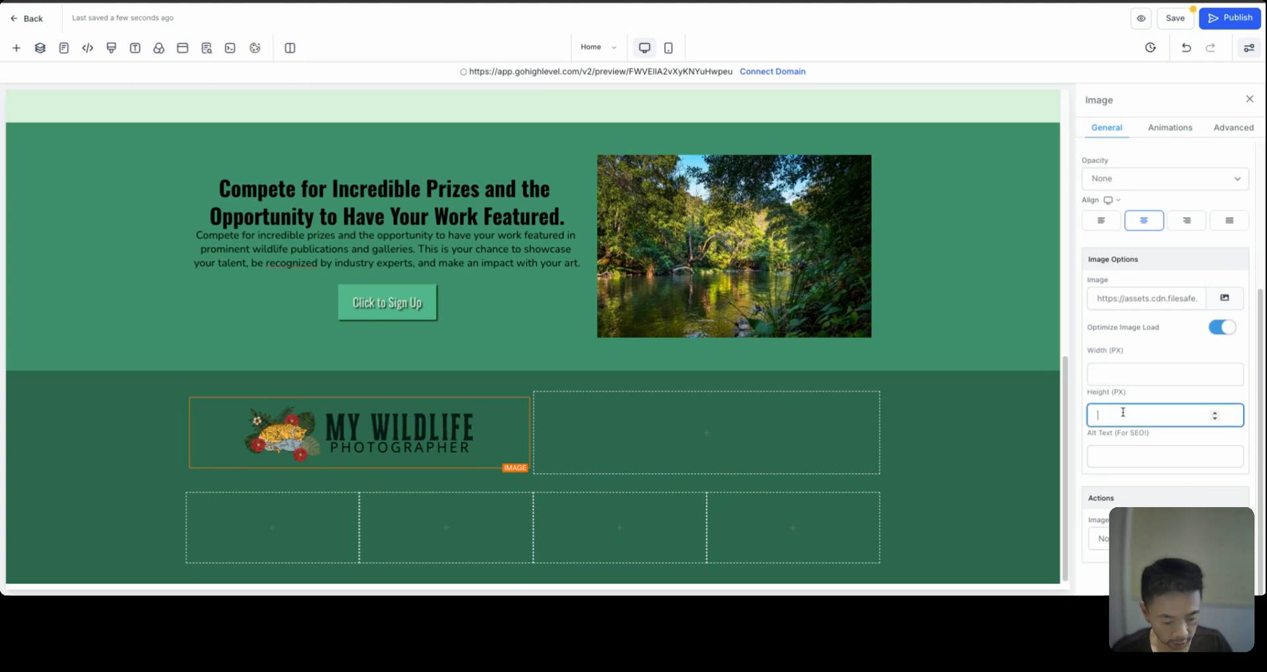
type("50")
left_click(1112, 375)
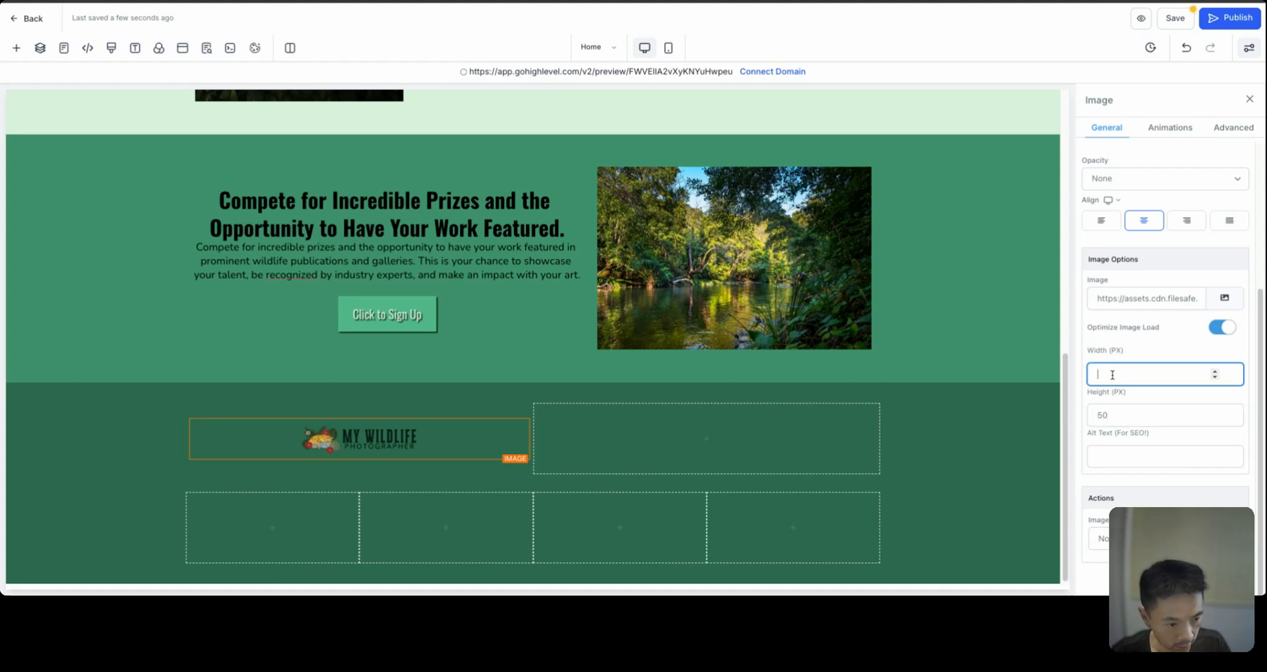
type("2")
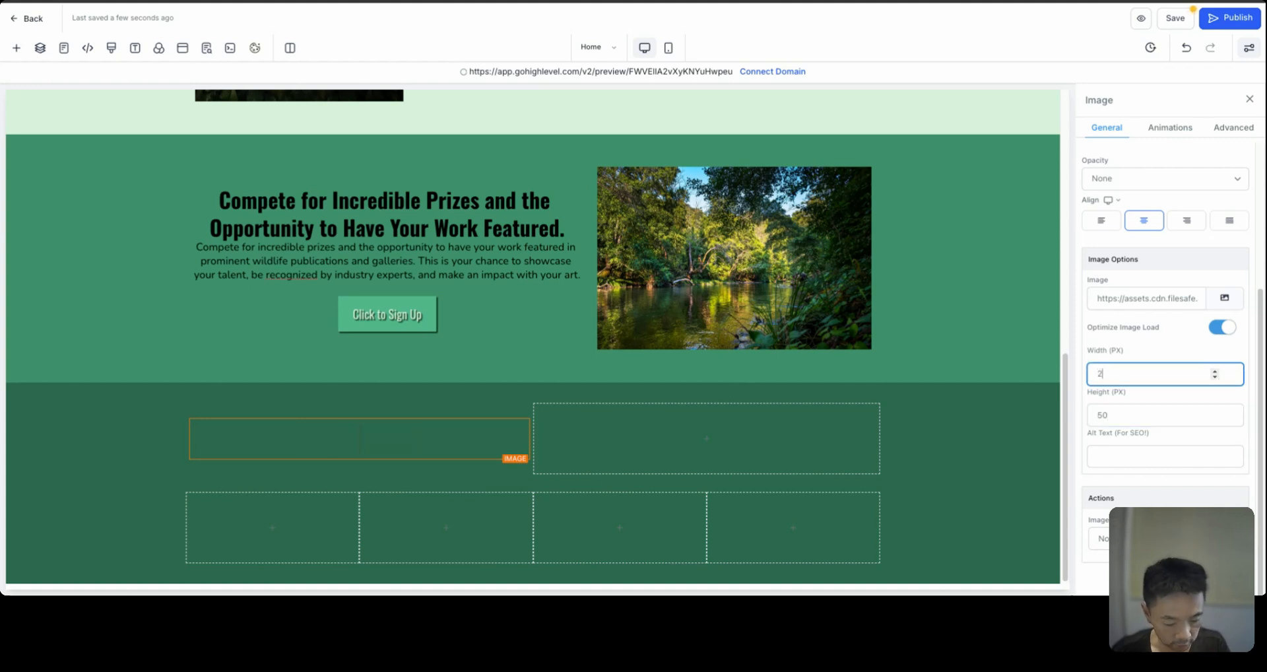
key("BackSpace")
type("400")
key("BackSpace")
key("BackSpace")
key("BackSpace")
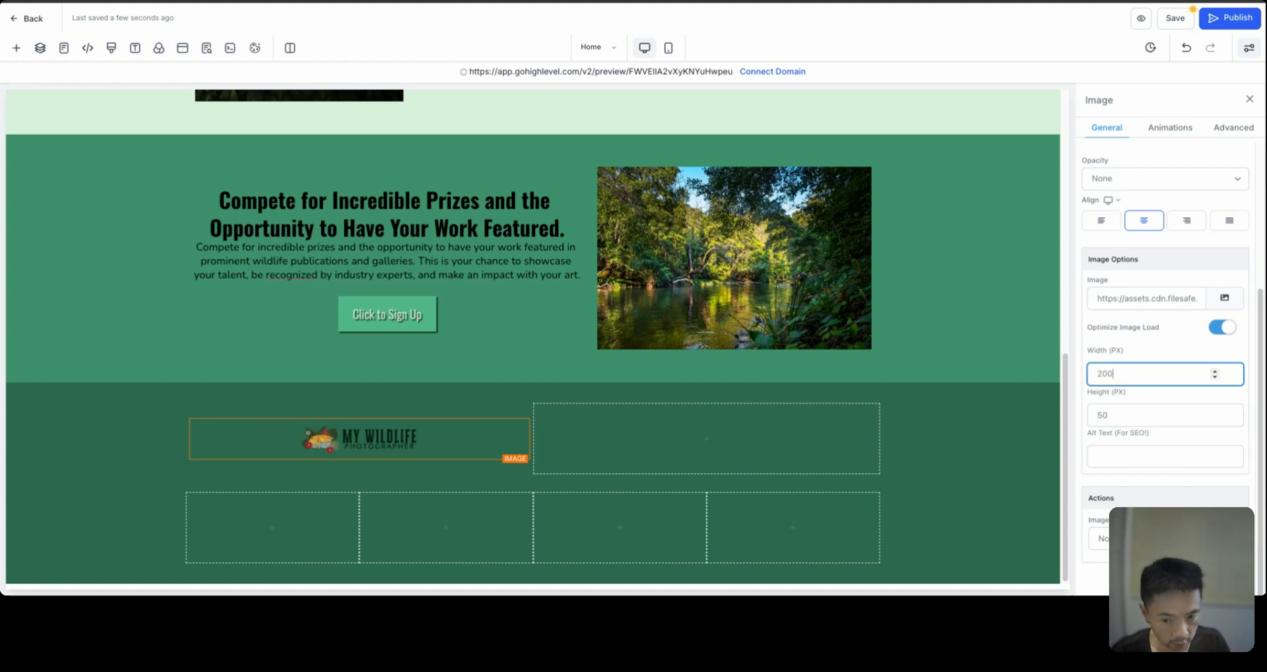
Left-align the footer logo image and narrow its column to fit closely around the logo.
left_click(400, 441)
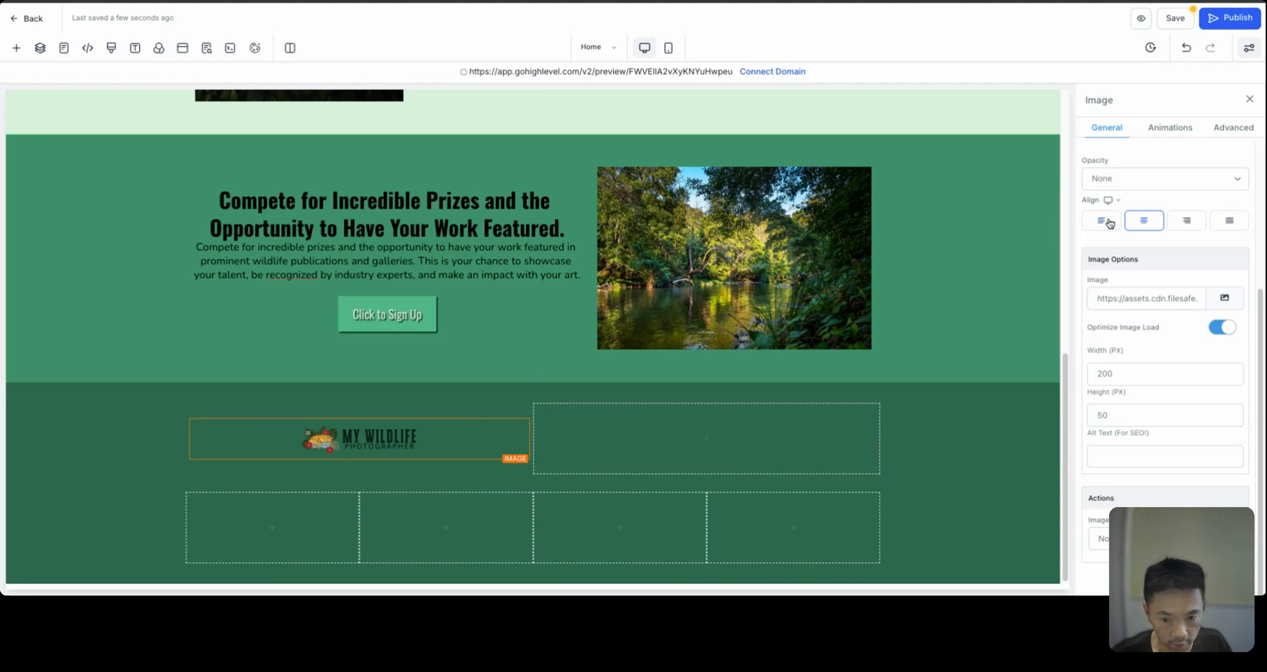
left_click(1110, 224)
left_click_drag(530, 439, 325, 439)
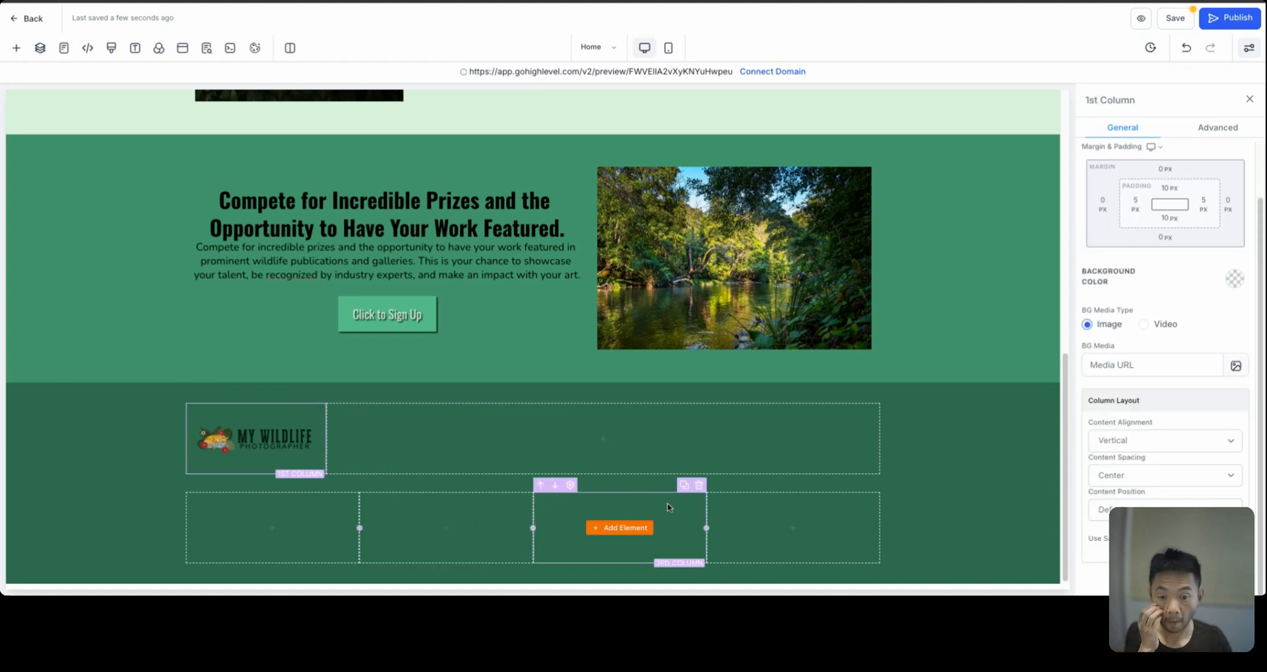
left_click(1016, 460)
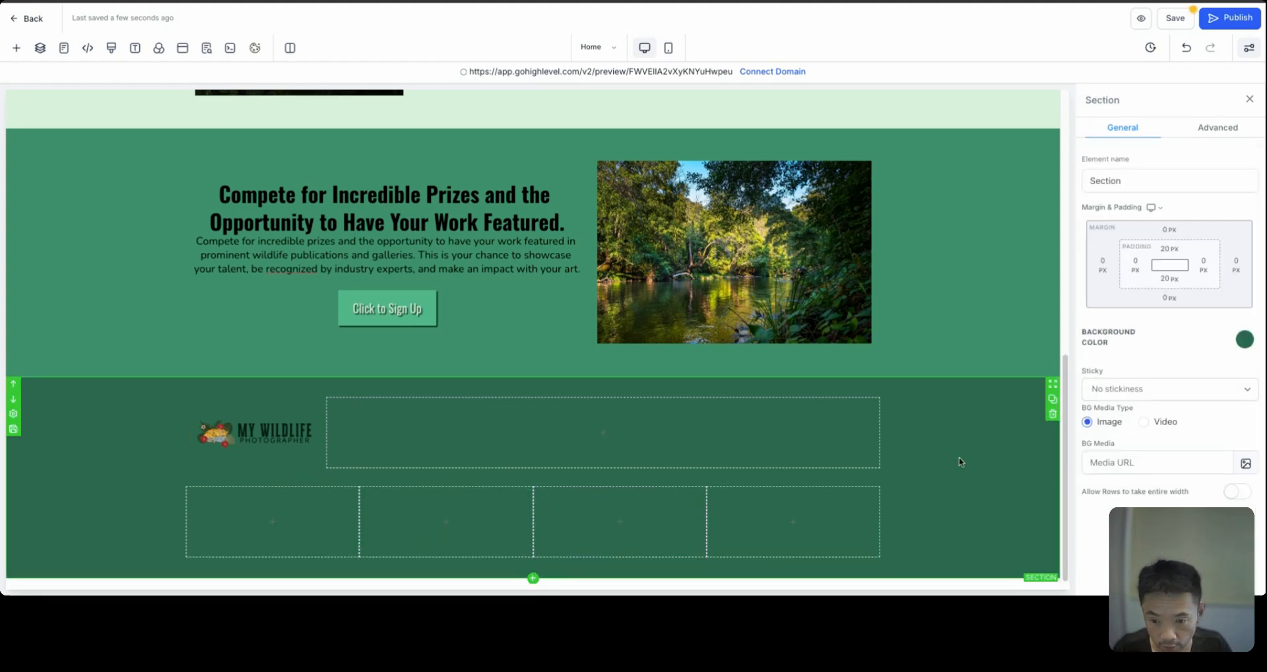
left_click(254, 437)
scroll(1229, 459, "down", 3)
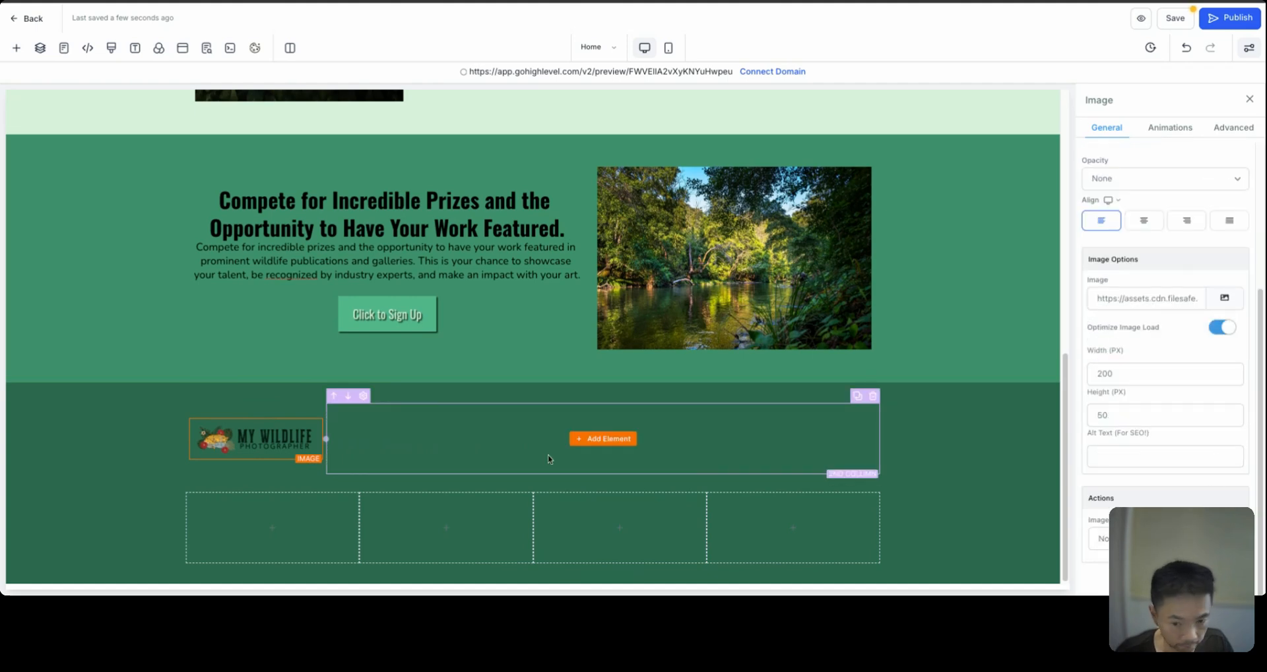
Add a social icons element to the column beside the footer logo and display it as icons without text.
left_click(506, 442)
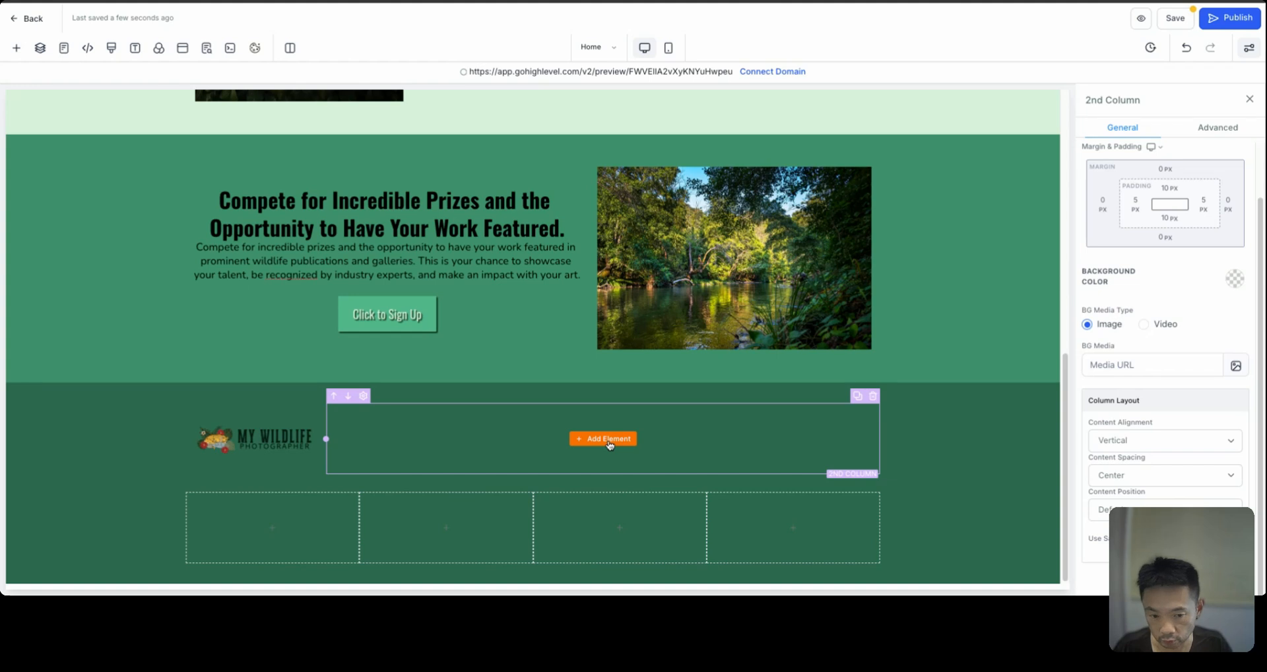
left_click(603, 438)
scroll(326, 411, "down", 7)
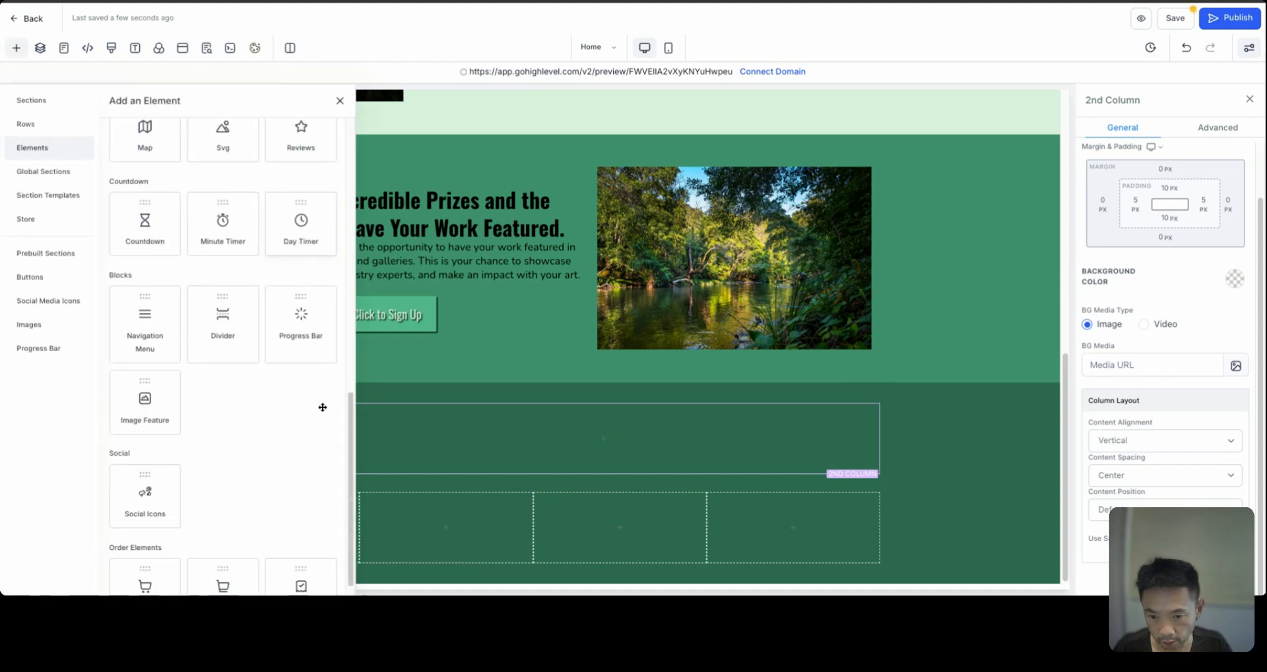
left_click(147, 431)
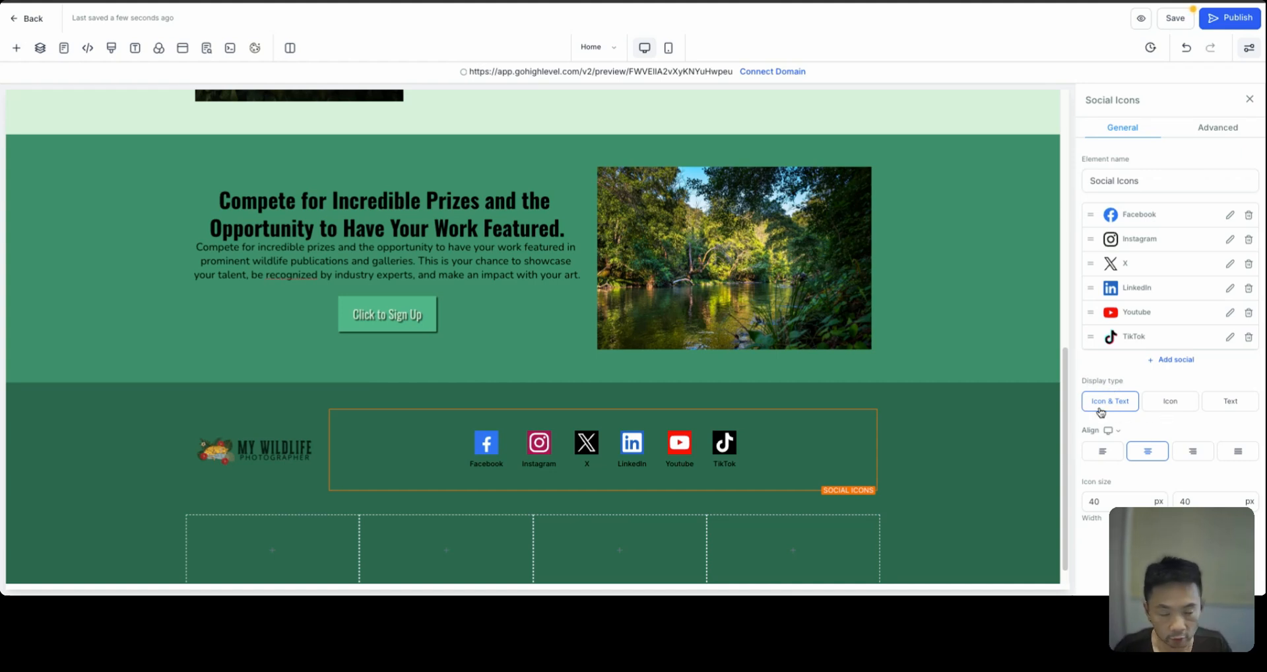
left_click(1232, 402)
left_click(1170, 401)
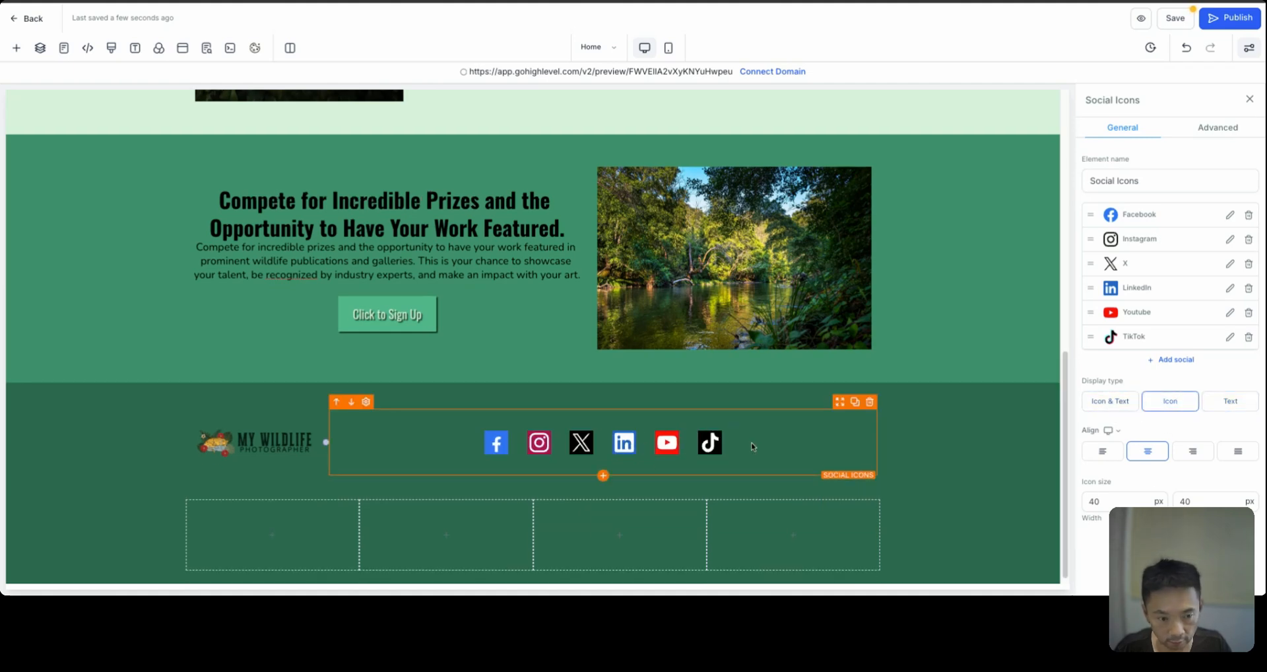
Narrow the logo's column slightly and set the social icons' width and height to 20 px.
mouse_move(326, 442)
left_mouse_down()
mouse_move(602, 442)
mouse_move(323, 442)
left_mouse_up()
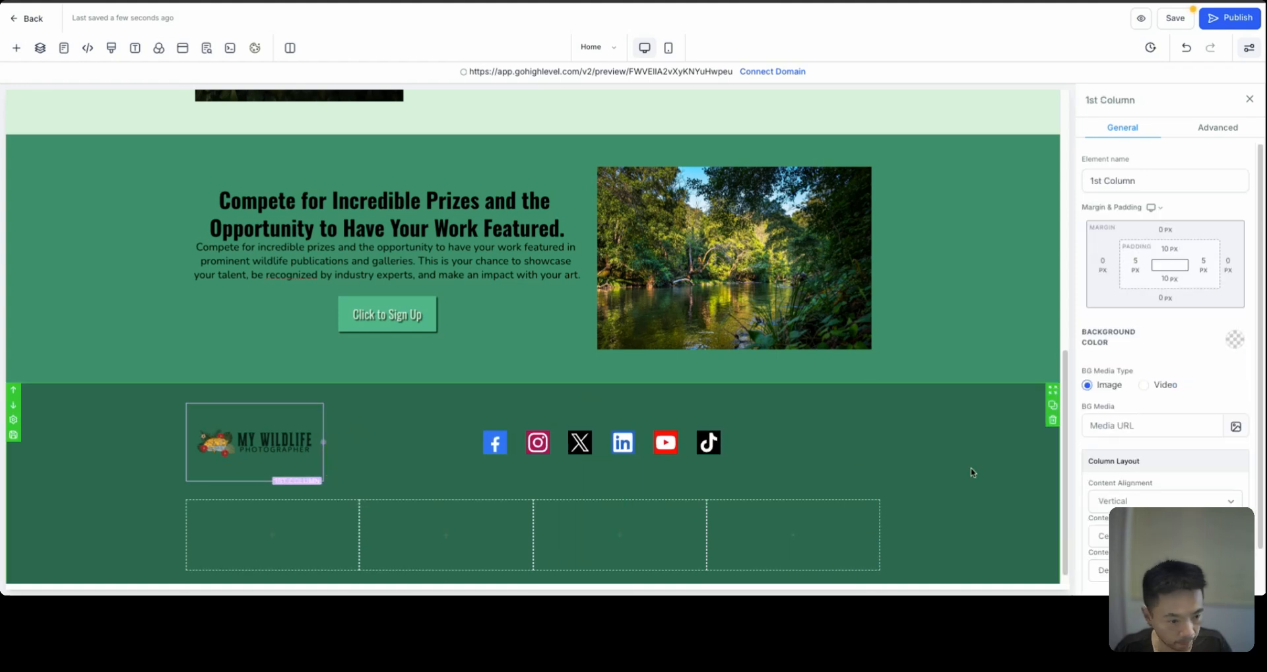
scroll(1145, 470, "down", 1)
left_click_drag(1122, 503, 1013, 507)
type("20")
left_click_drag(1201, 503, 932, 484)
type("20")
left_click(827, 442)
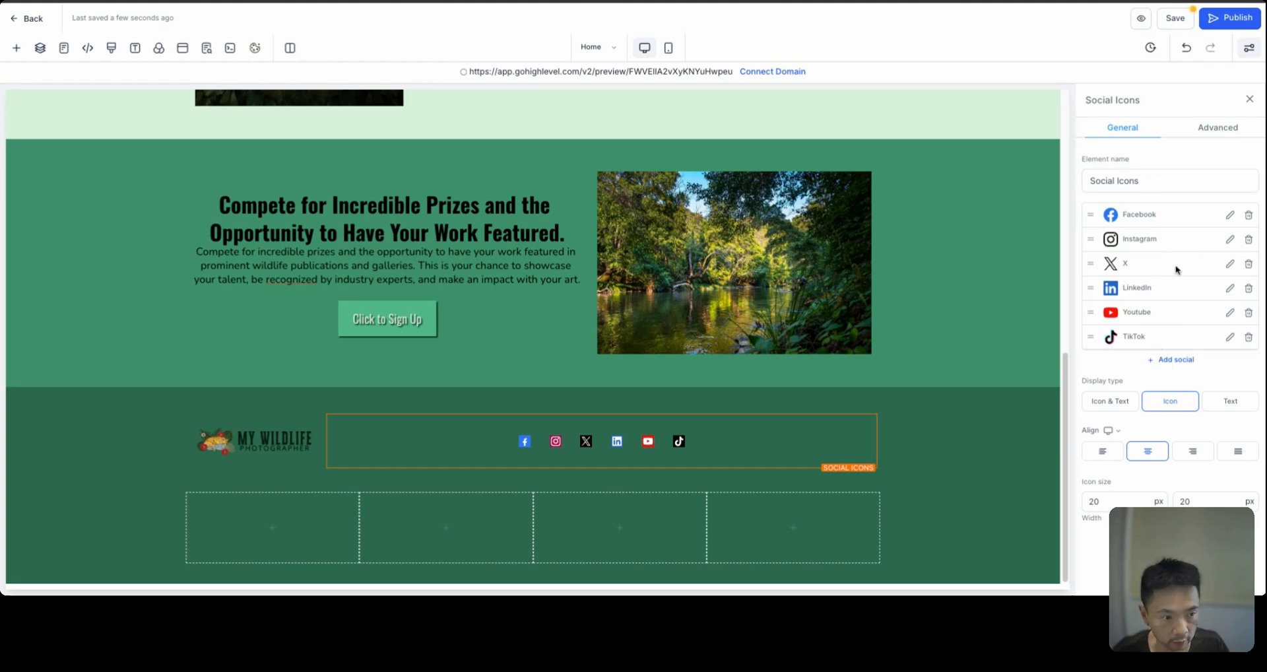
Delete the X, LinkedIn and TikTok entries from the footer's social icons.
left_click(1249, 264)
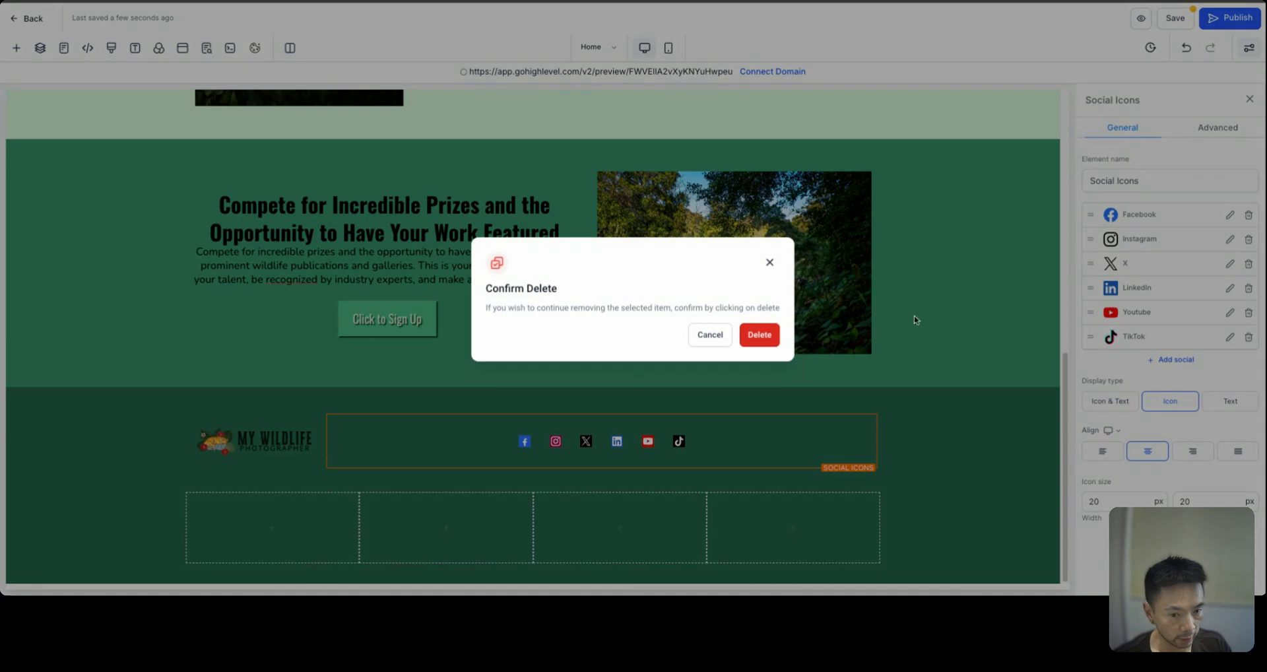
left_click(759, 334)
left_click(1248, 264)
left_click(759, 334)
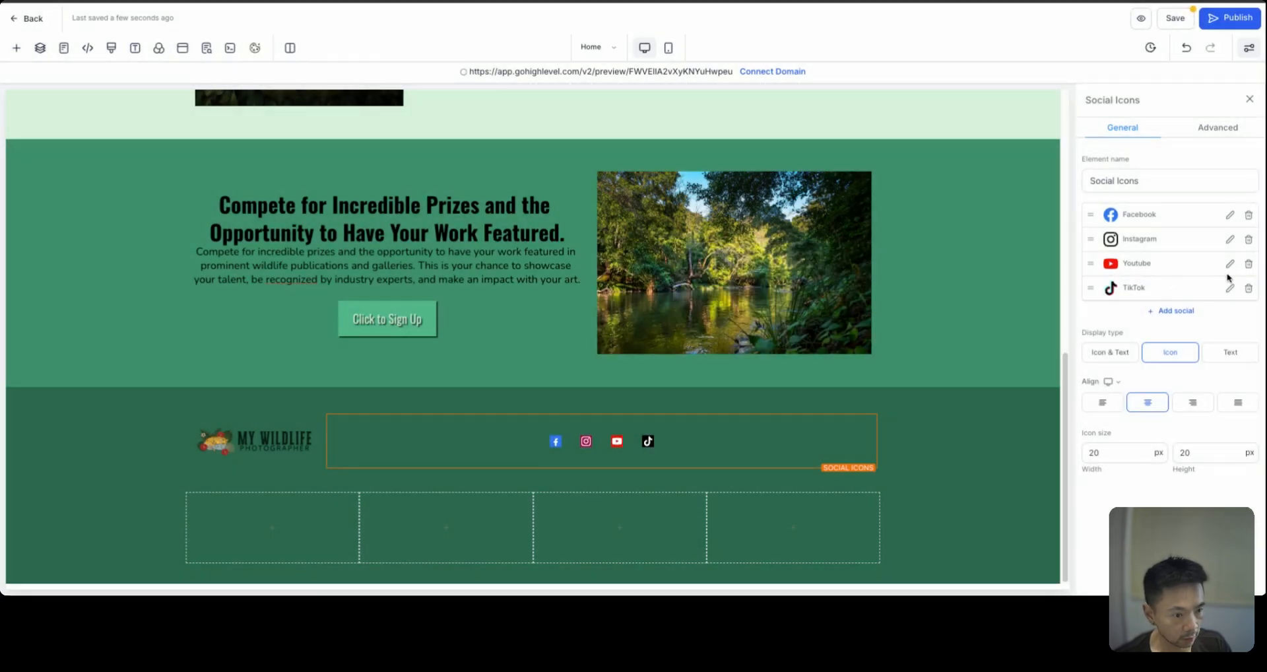
left_click(1249, 288)
left_click(759, 334)
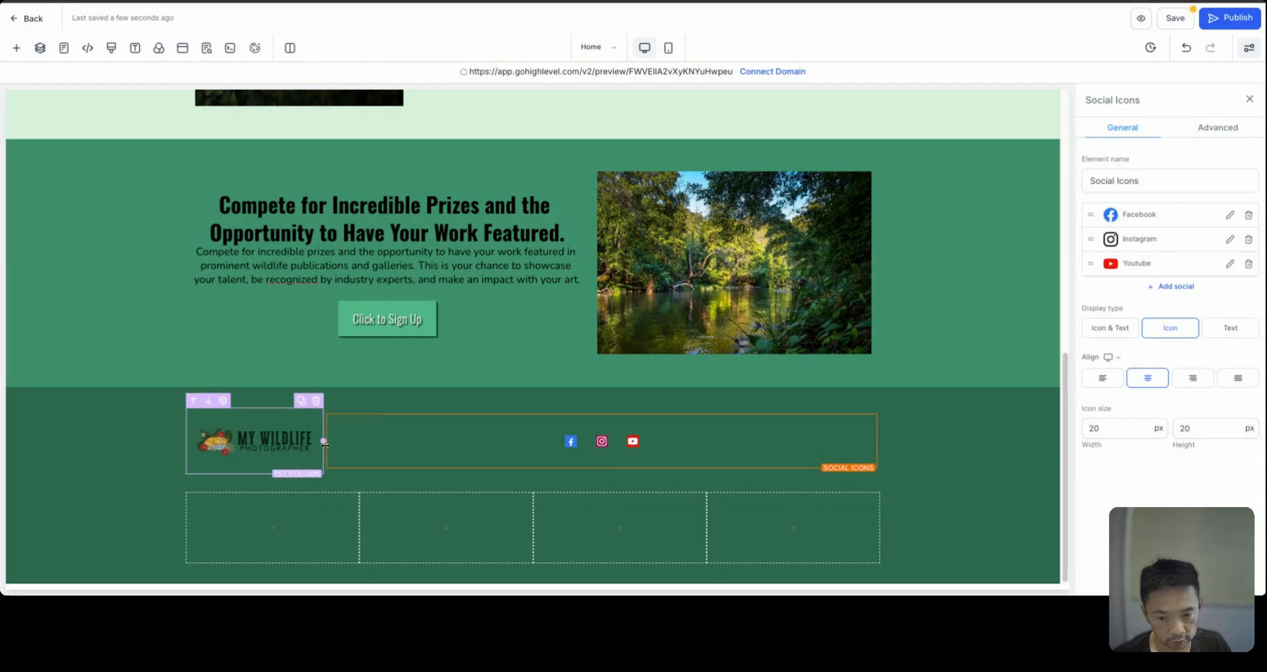
Widen the footer logo's column so its edge lines up with the first column of the four-column row below.
mouse_move(327, 442)
left_mouse_down()
mouse_move(750, 440)
mouse_move(334, 440)
left_mouse_up()
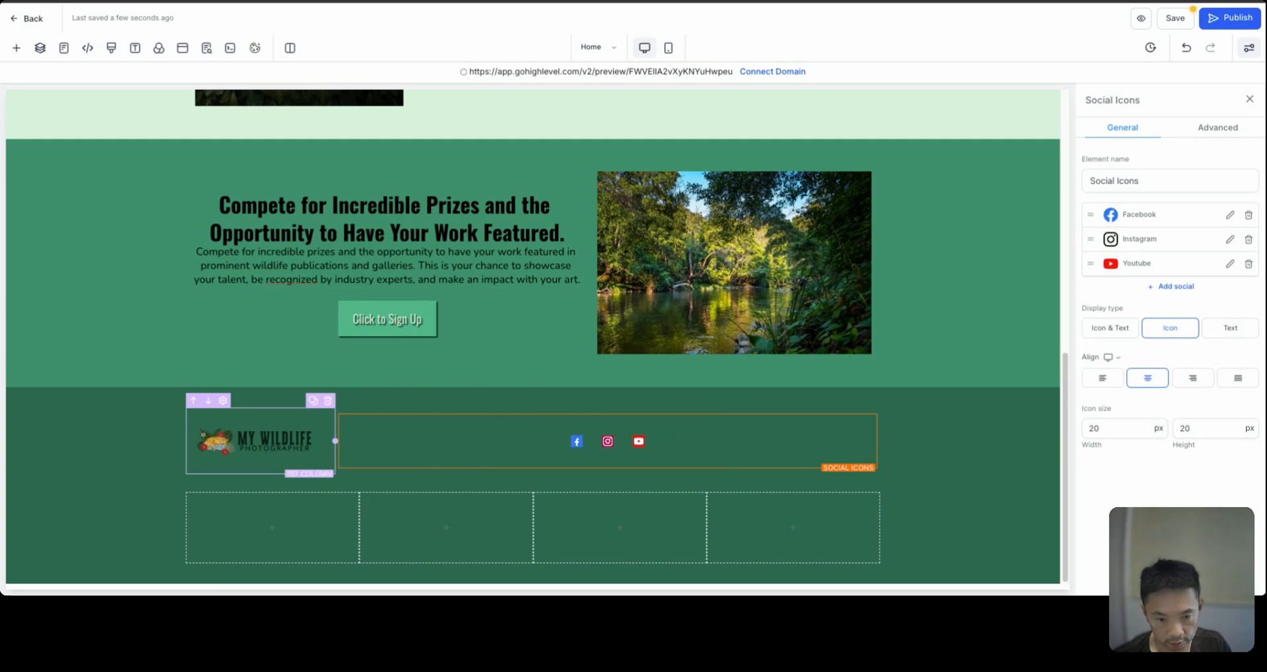
left_click(684, 441)
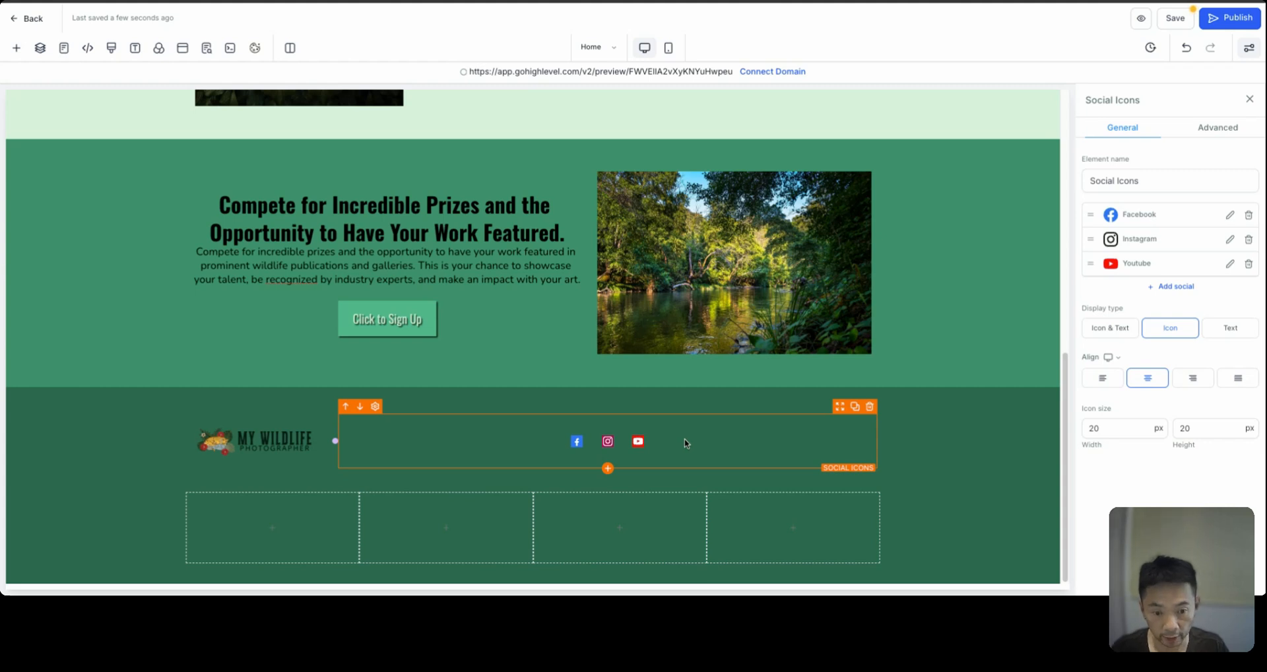
mouse_move(335, 441)
left_mouse_down()
mouse_move(473, 440)
mouse_move(361, 440)
left_mouse_up()
left_click(939, 441)
left_click(743, 426)
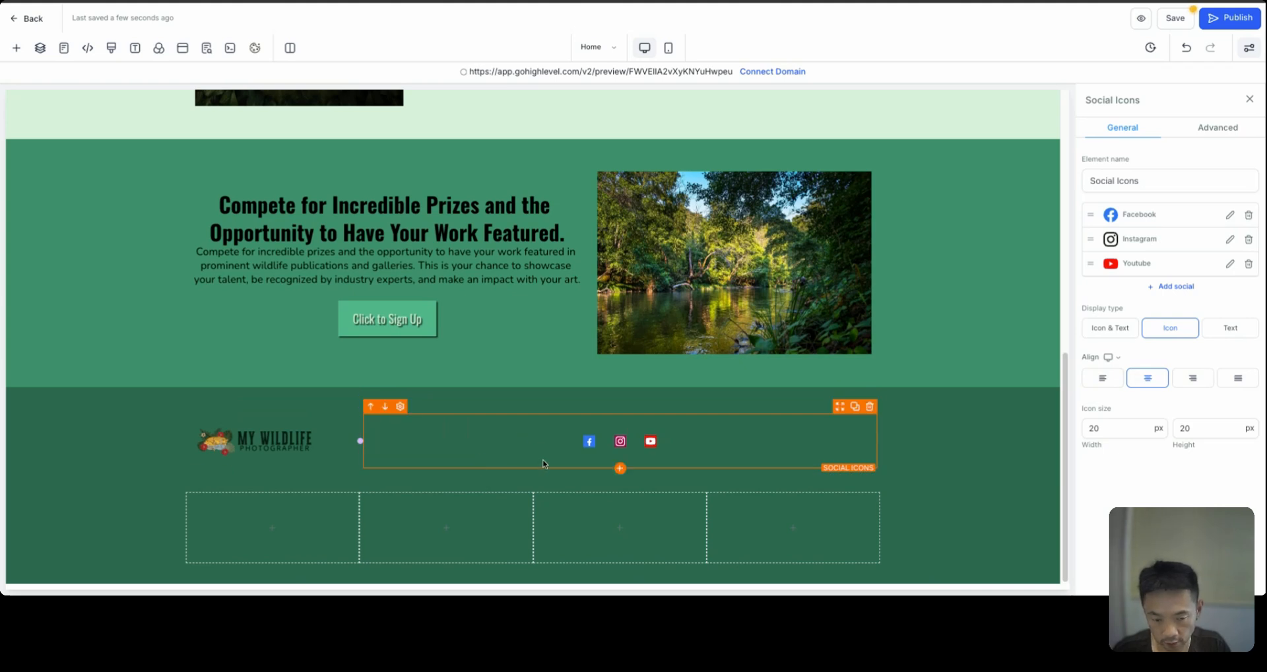
Add a paragraph to the first column of the footer's four-column row and replace its text with "Terms of Service".
mouse_move(301, 532)
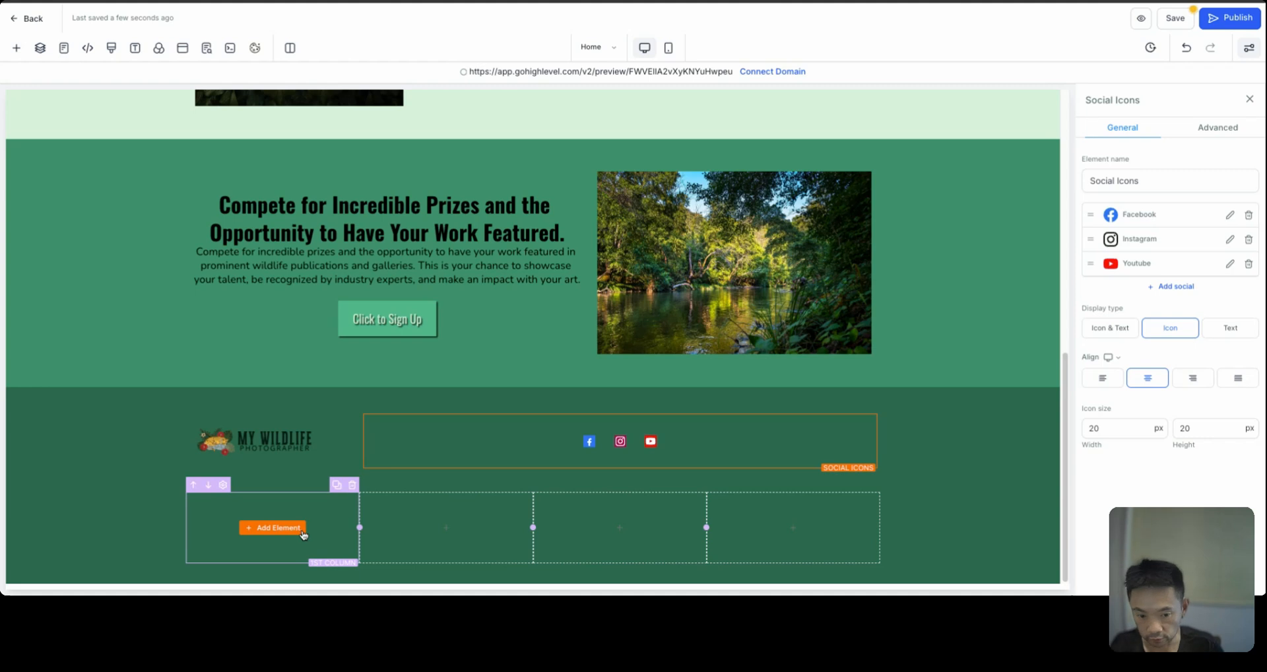
left_click(265, 534)
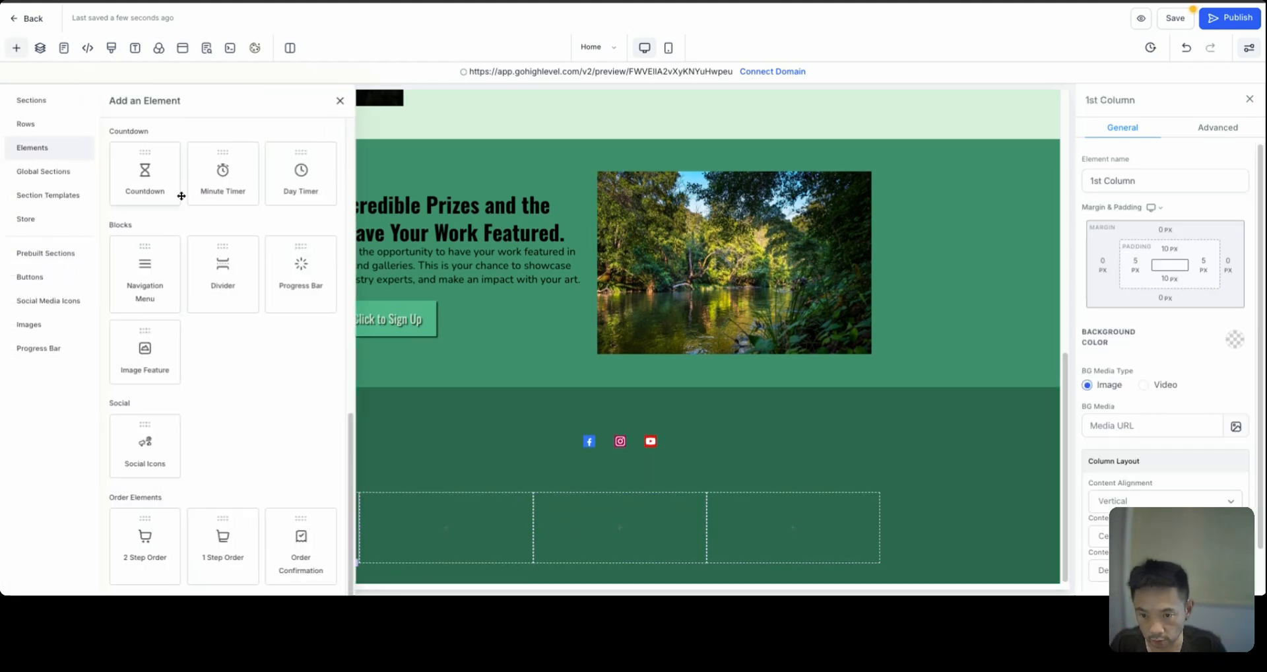
left_click(340, 100)
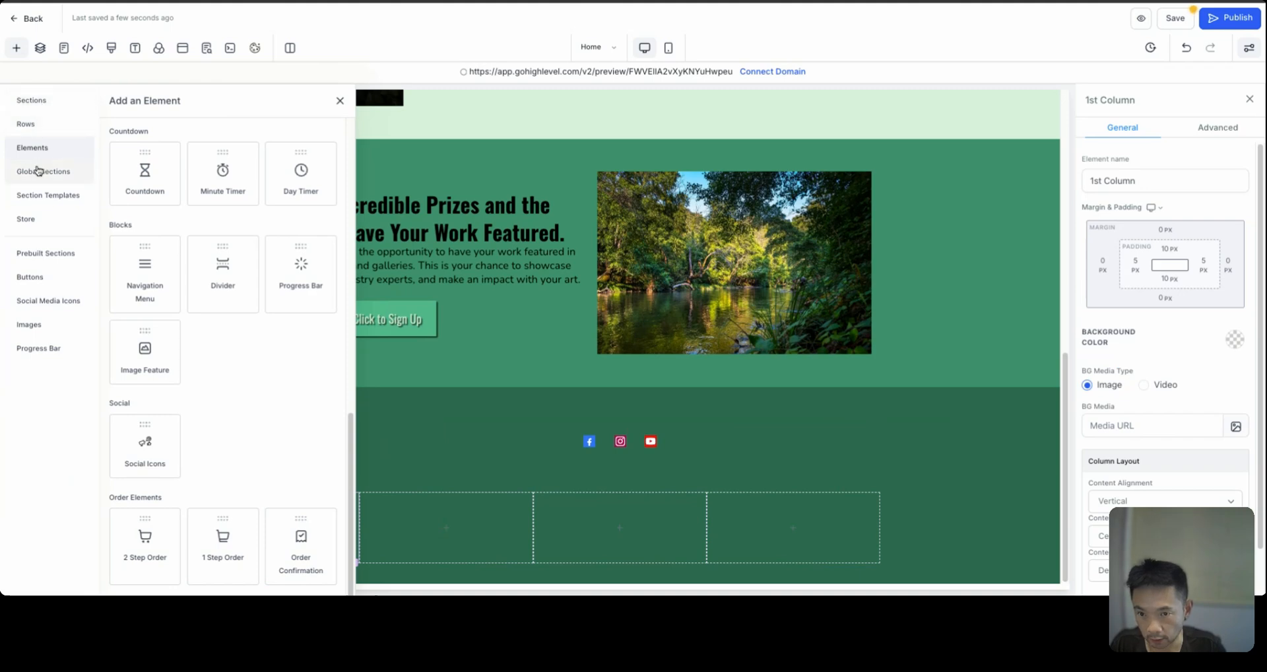
scroll(251, 208, "up", 10)
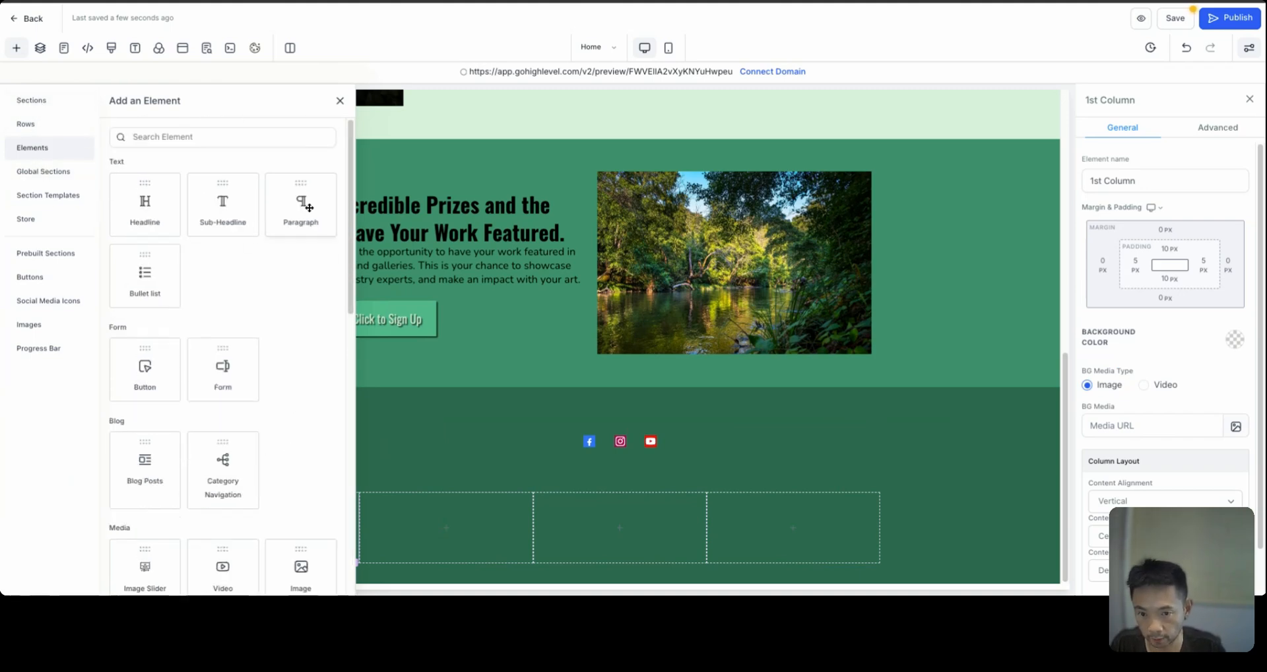
left_click_drag(309, 207, 357, 525)
left_click(208, 510)
key("ctrl+a")
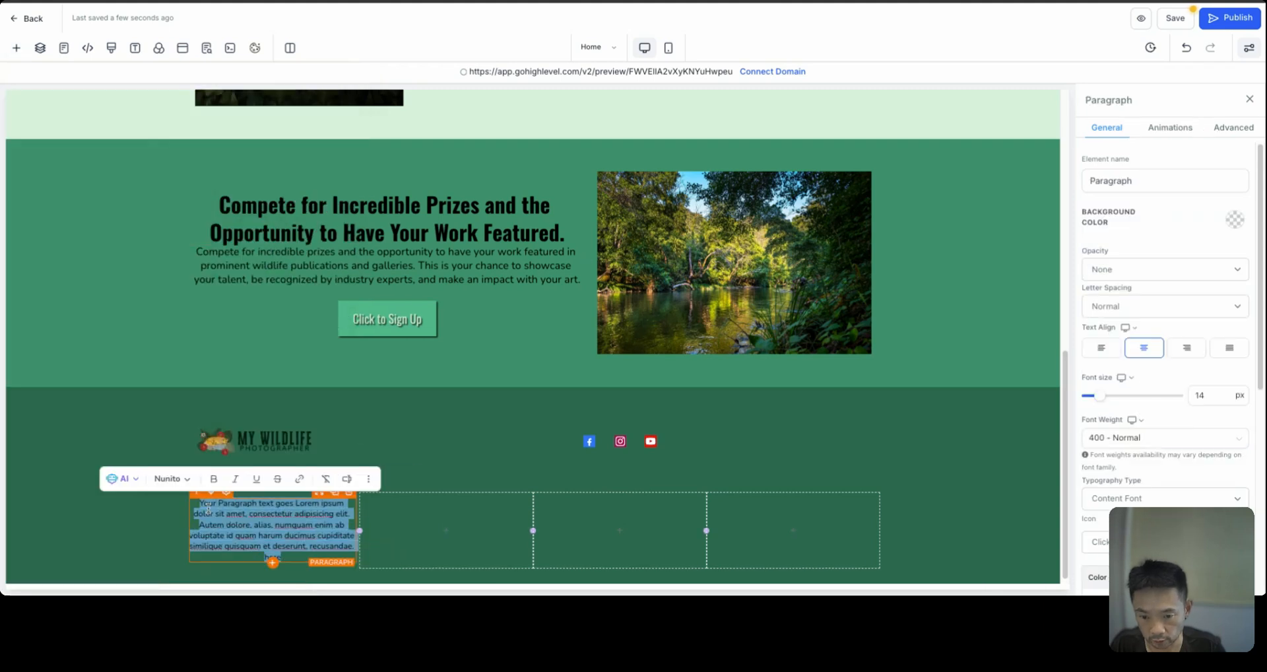
key("BackSpace")
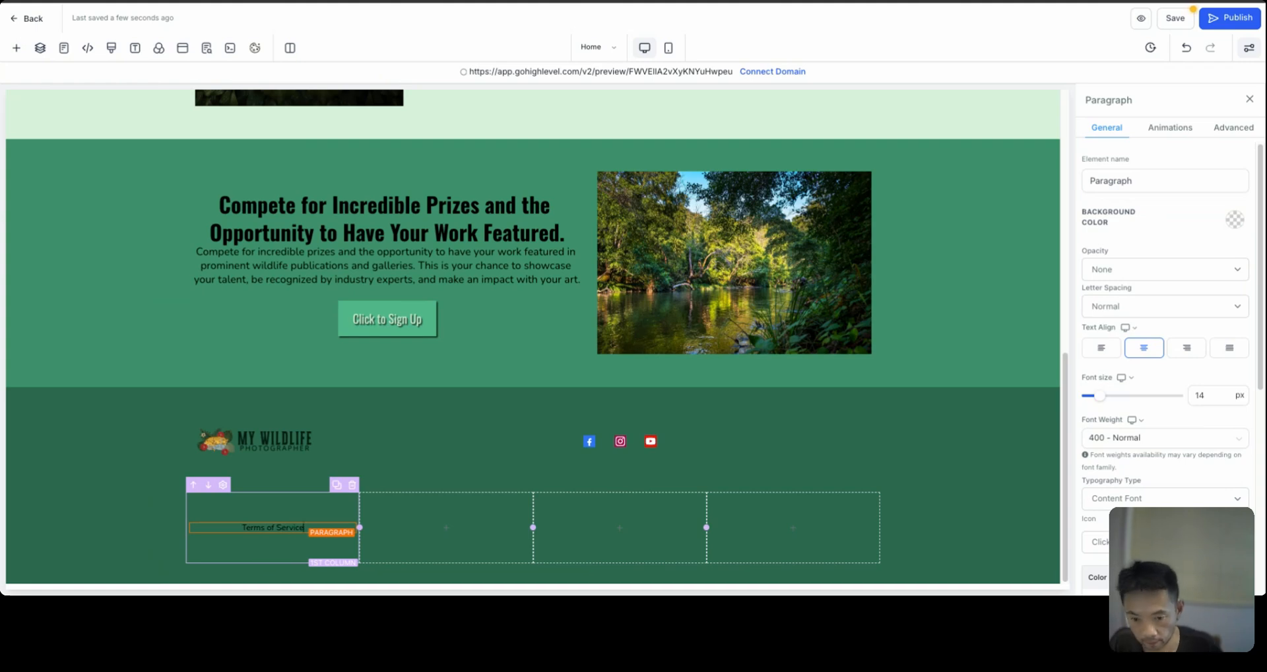
Duplicate the Terms of Service paragraph and place a copy in each of the other three columns of the footer row.
left_click(130, 518)
left_click(274, 531)
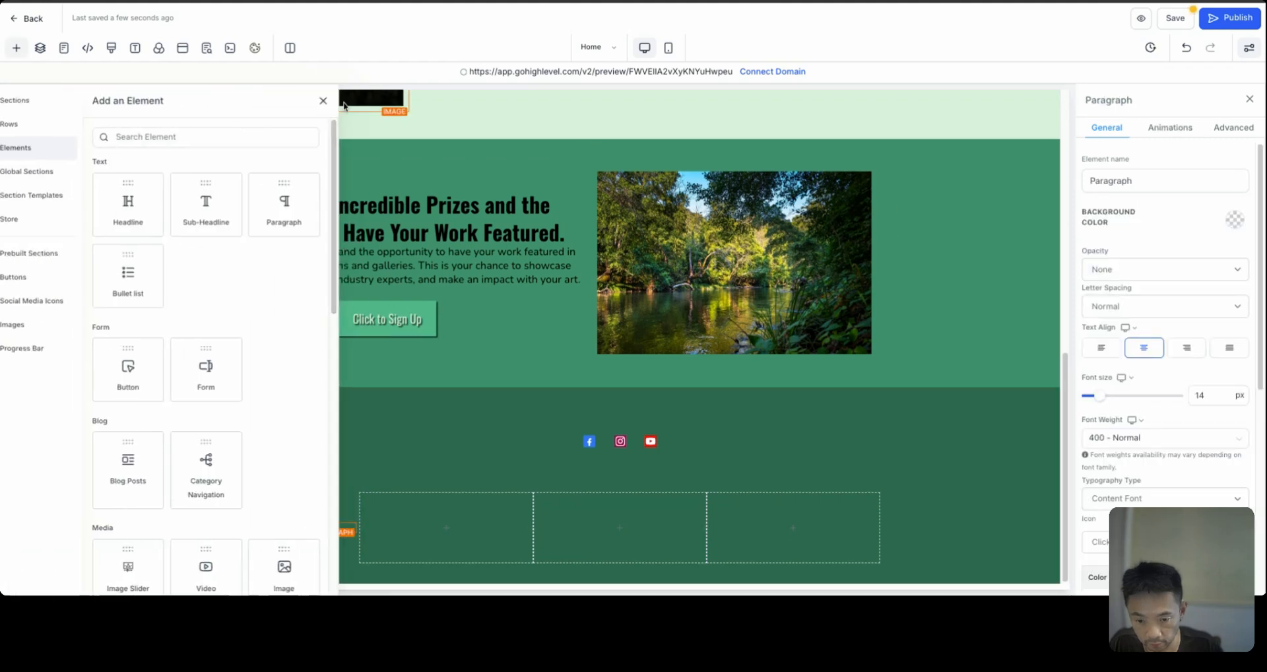
left_click(322, 100)
left_click(334, 516)
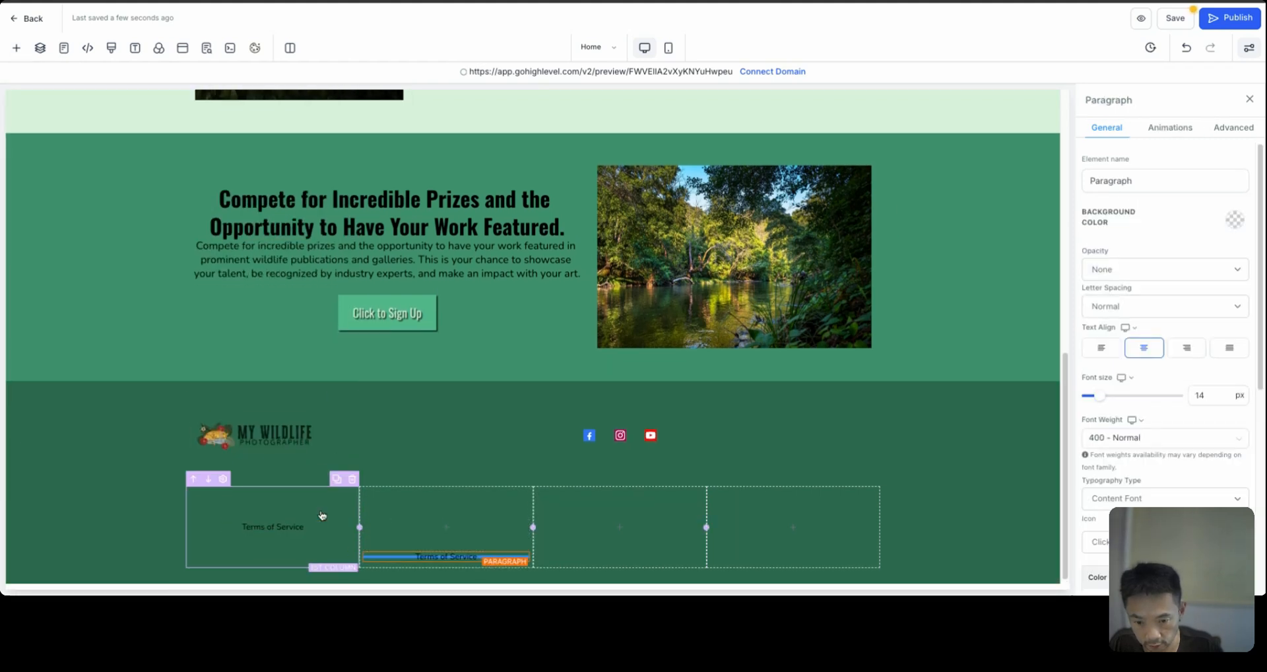
left_click(507, 515)
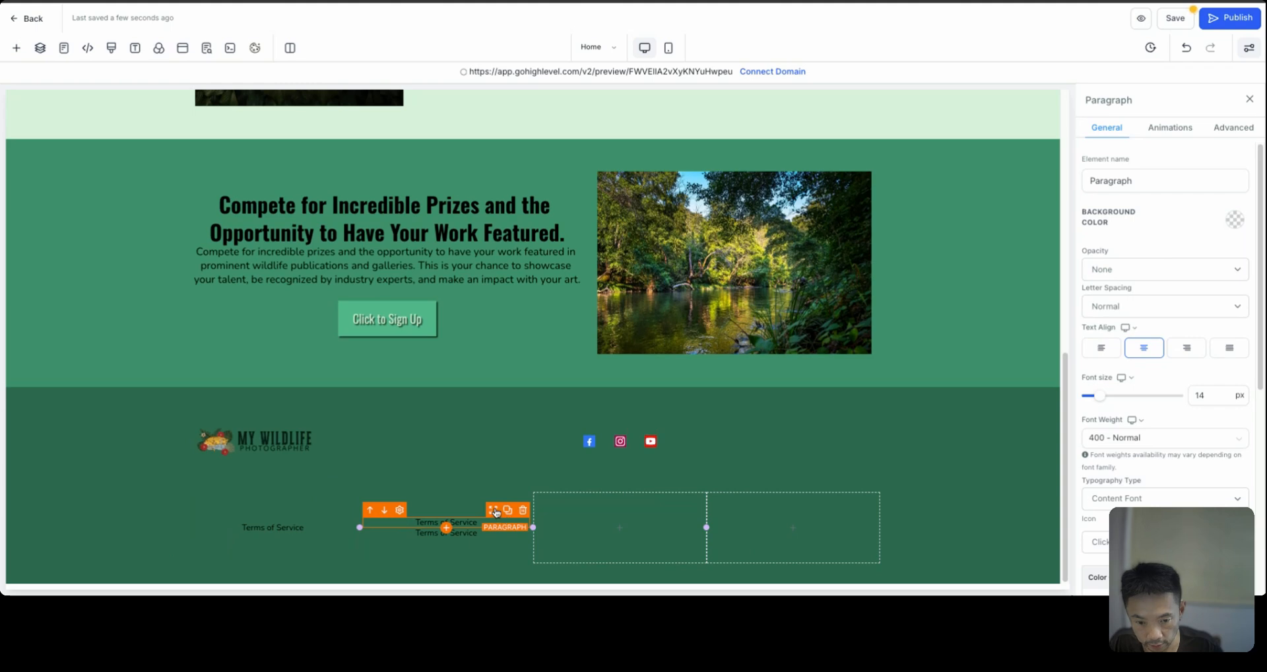
left_click_drag(495, 512, 668, 523)
Change the text of the second, third and fourth footer paragraphs to "Privacy Policy", "Blog" and "Contact".
left_click(462, 551)
double_click(468, 552)
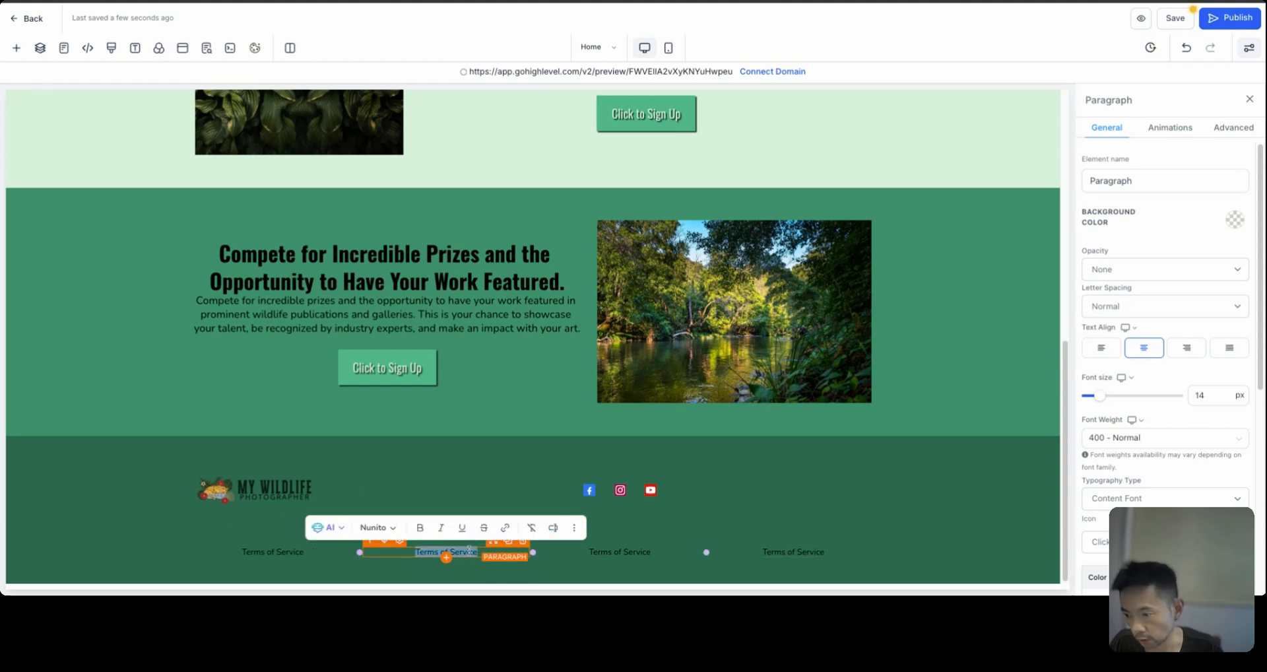
type("Privacy Policy")
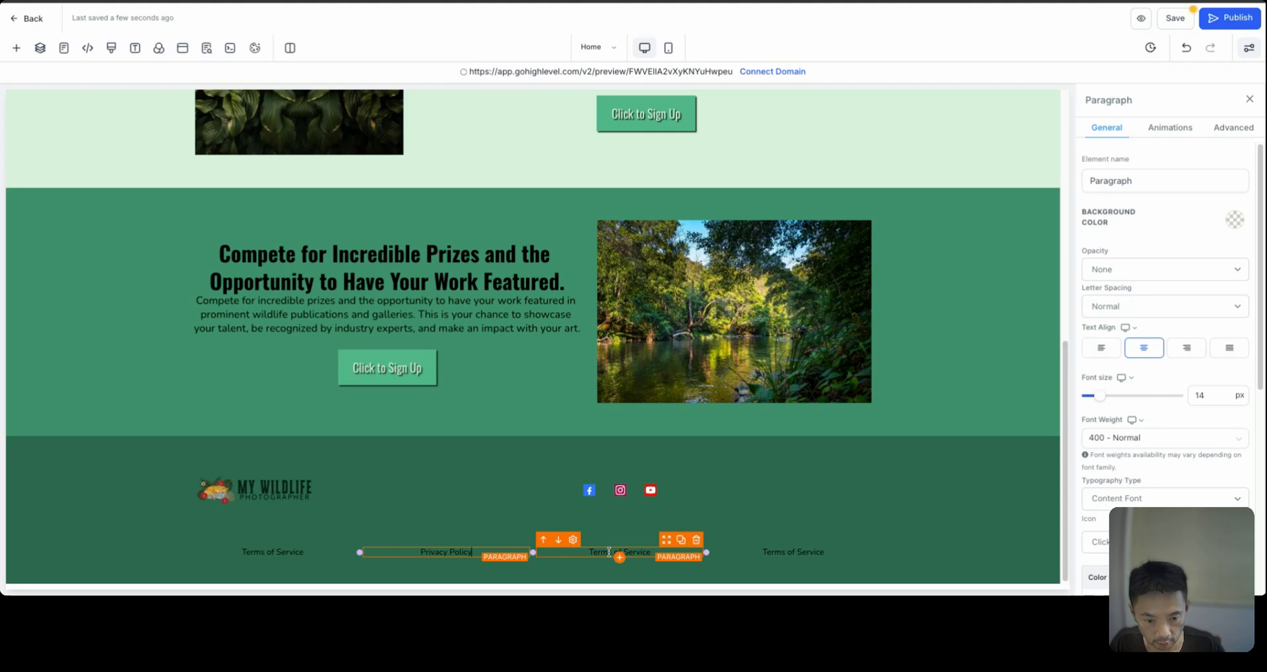
left_click_drag(589, 552, 661, 552)
type("R")
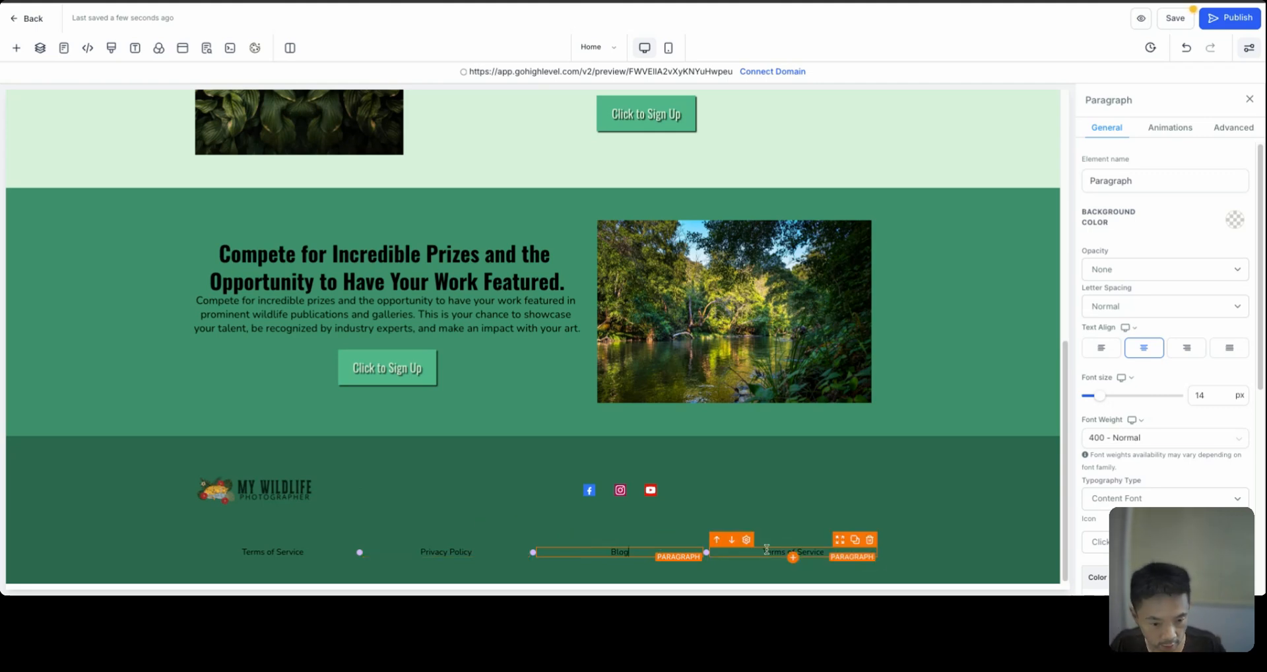
triple_click(768, 550)
type("Contact")
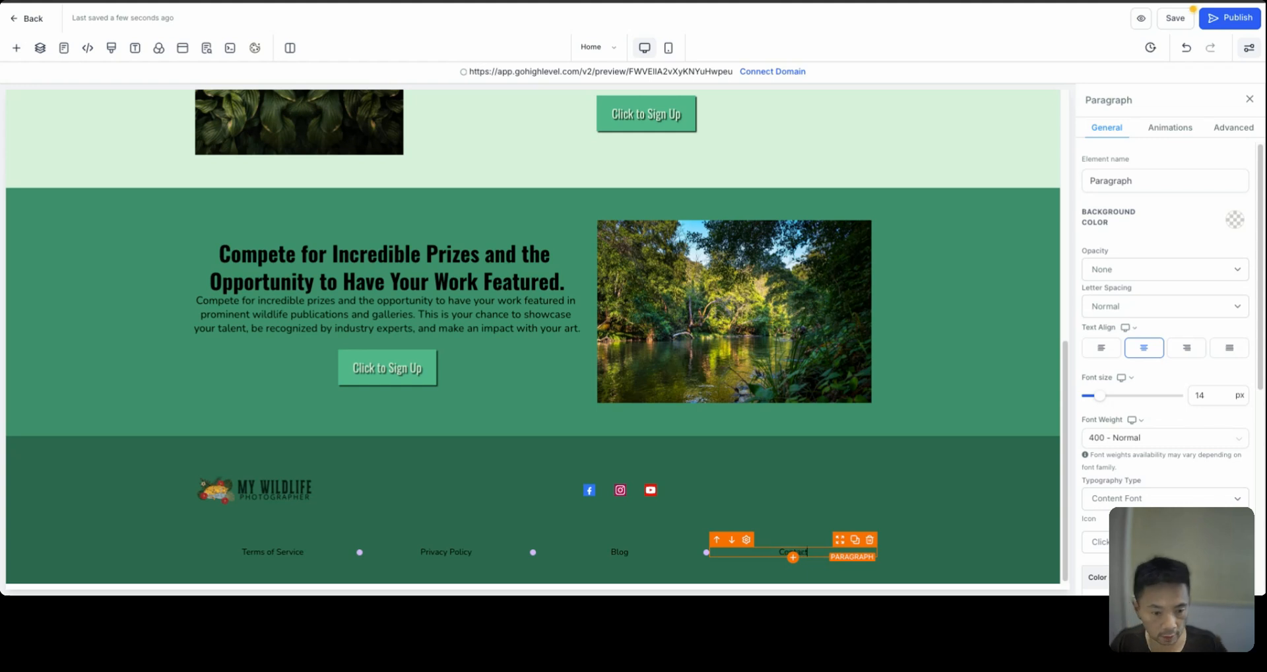
Set the top and bottom padding of the footer's two-column row with the logo and social icons to 0 px.
left_click(945, 526)
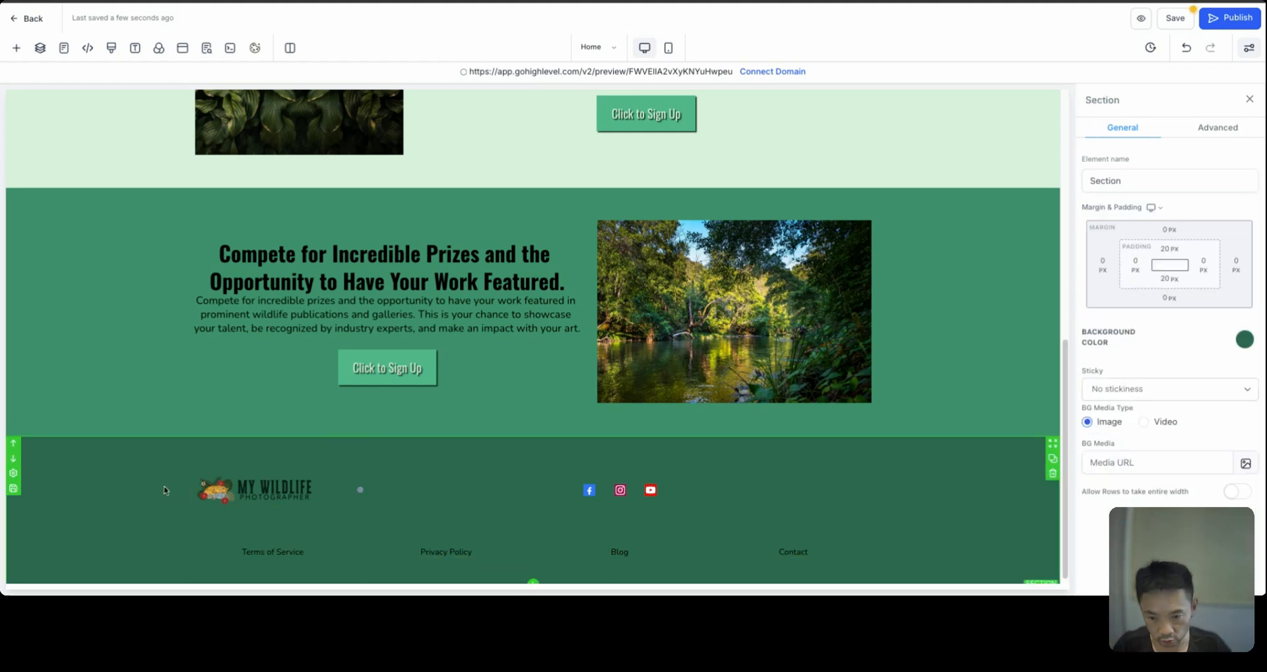
left_click(422, 492)
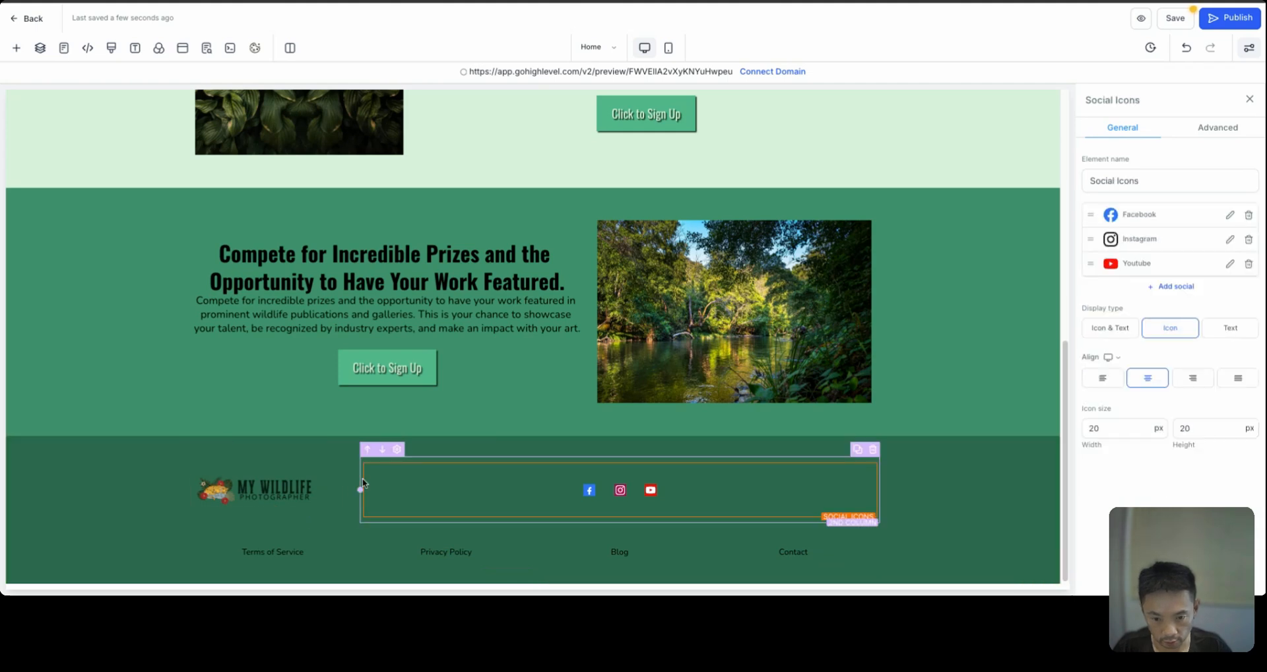
left_click(180, 487)
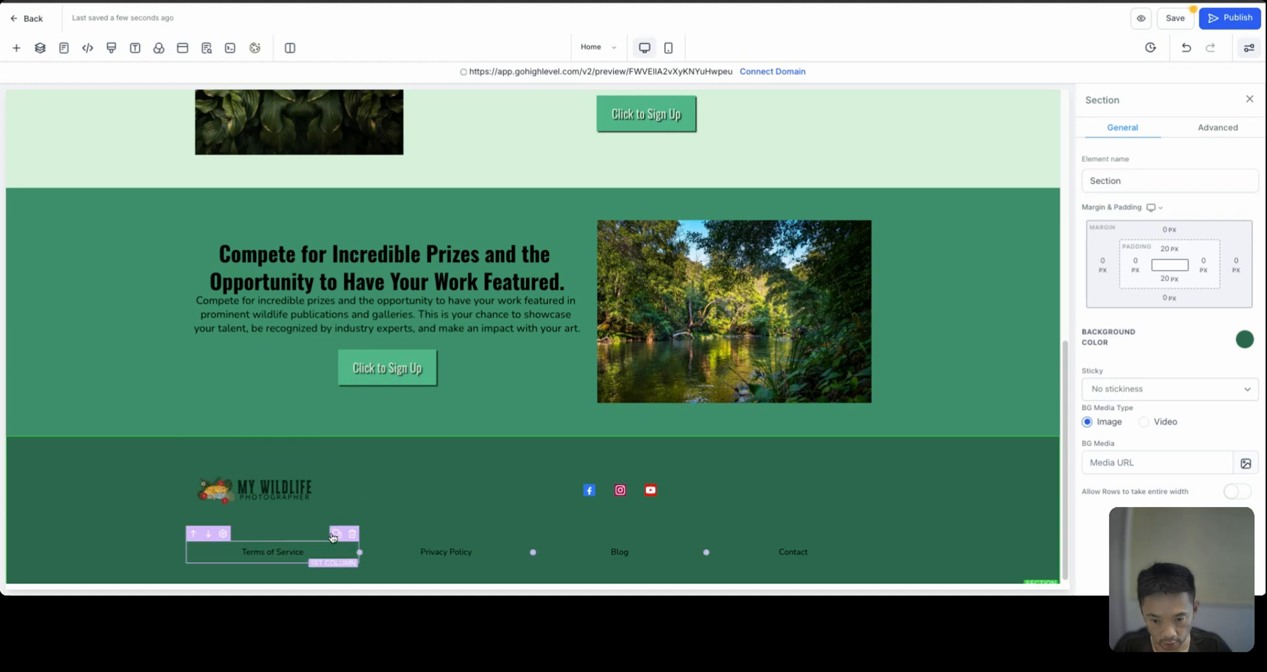
left_click(317, 531)
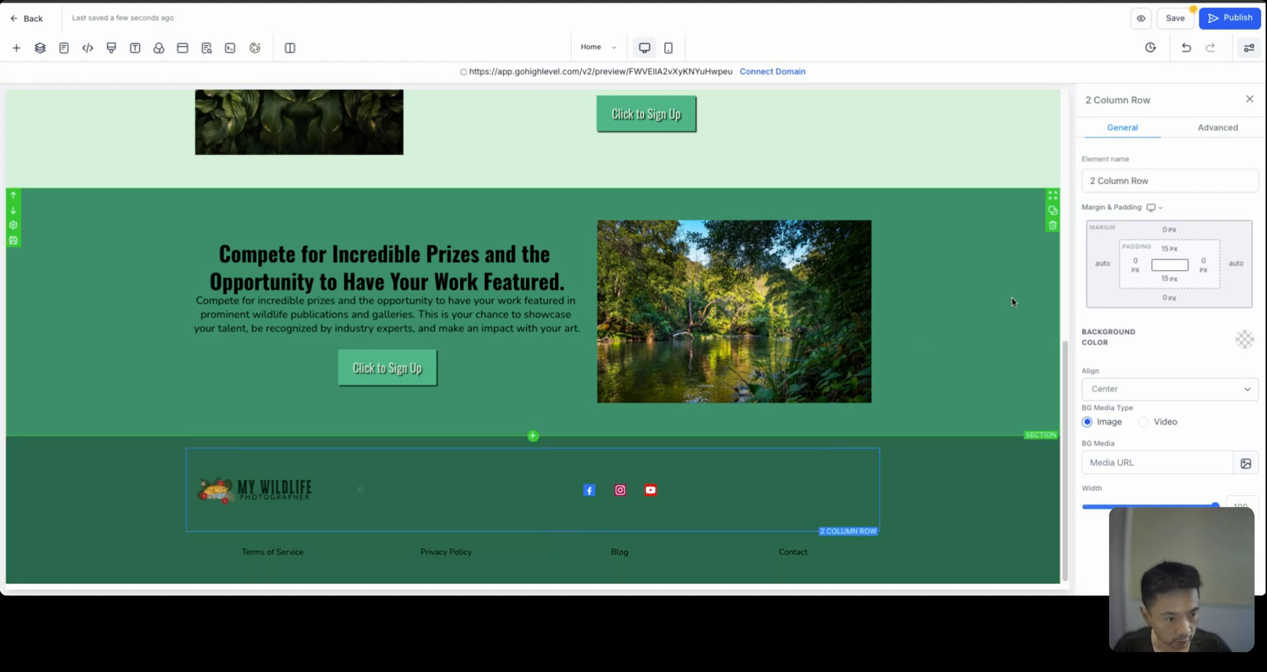
left_click(1169, 281)
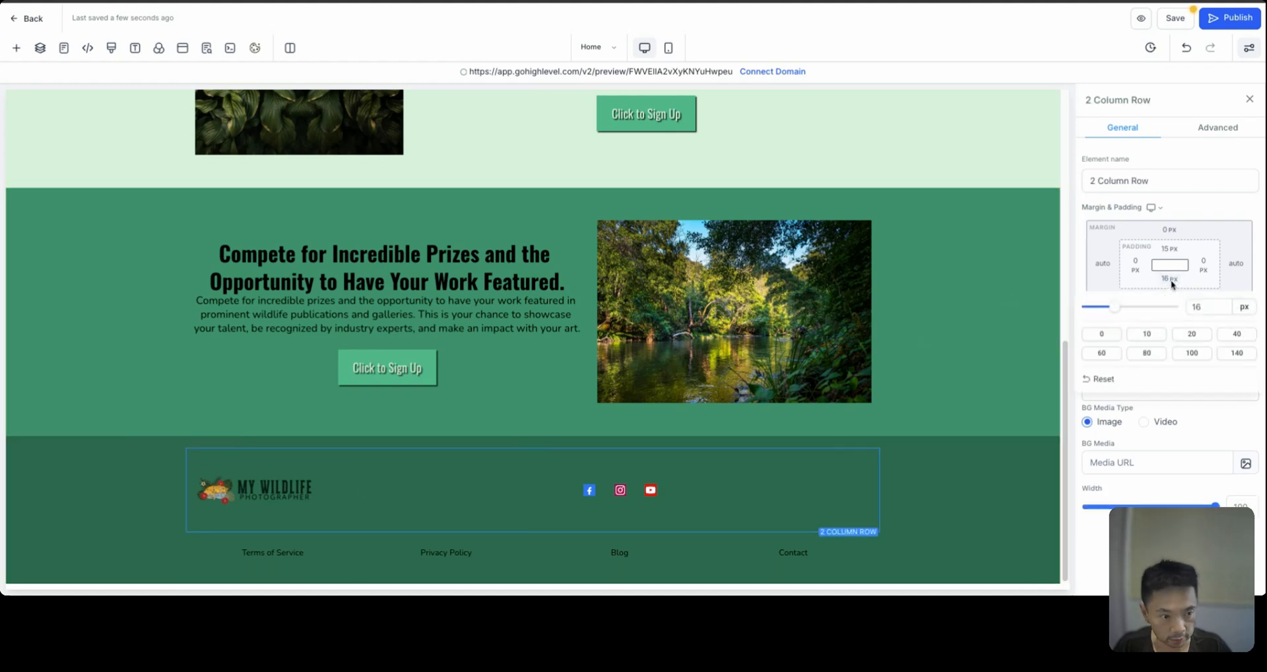
left_click_drag(1115, 308, 1061, 312)
left_click(1169, 250)
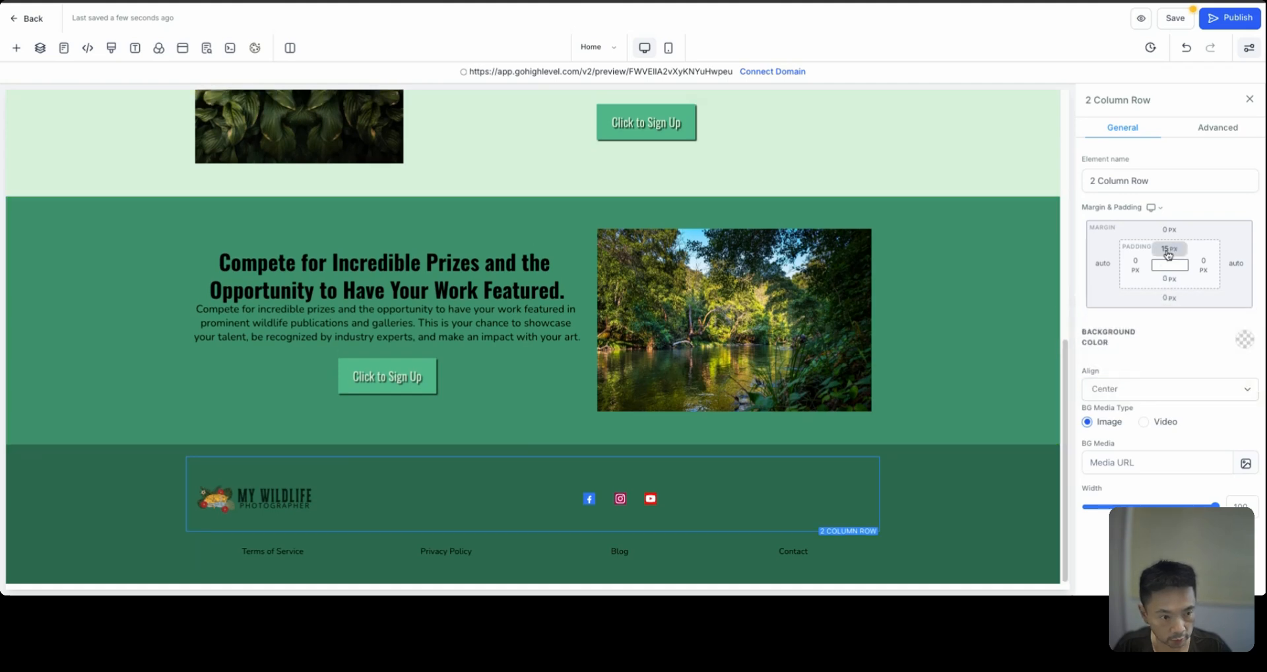
left_click_drag(1125, 275, 1086, 277)
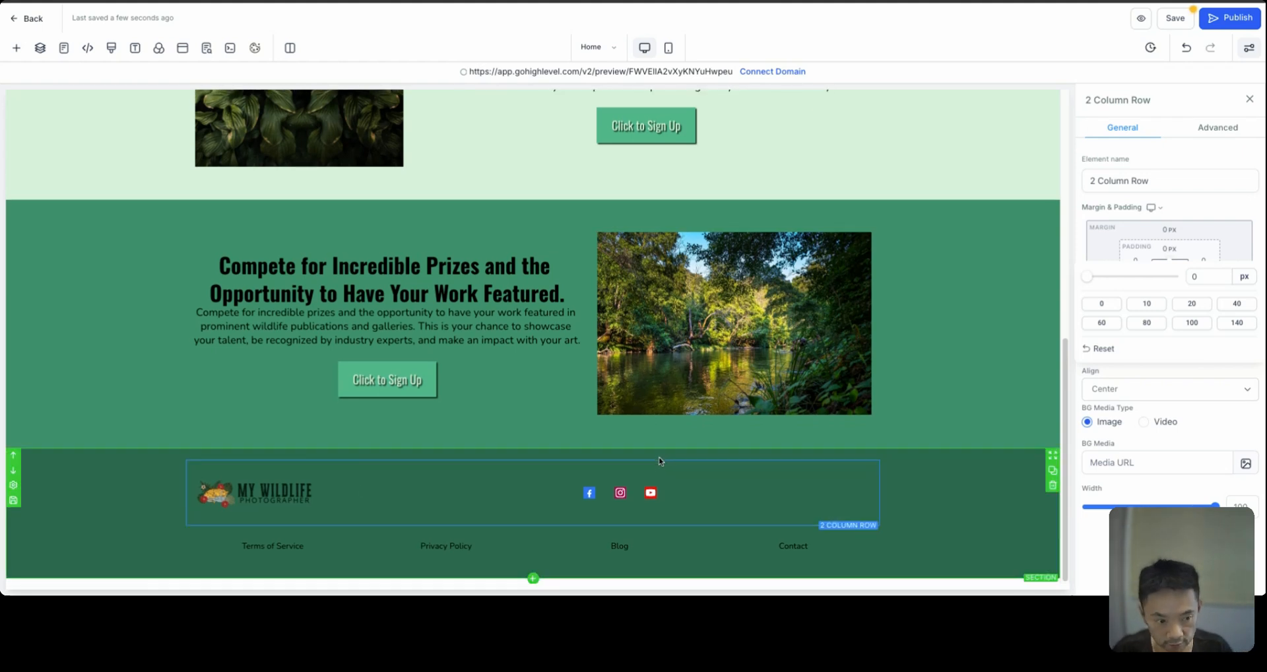
Set the top and bottom padding of the footer section to 0 px.
left_click(960, 512)
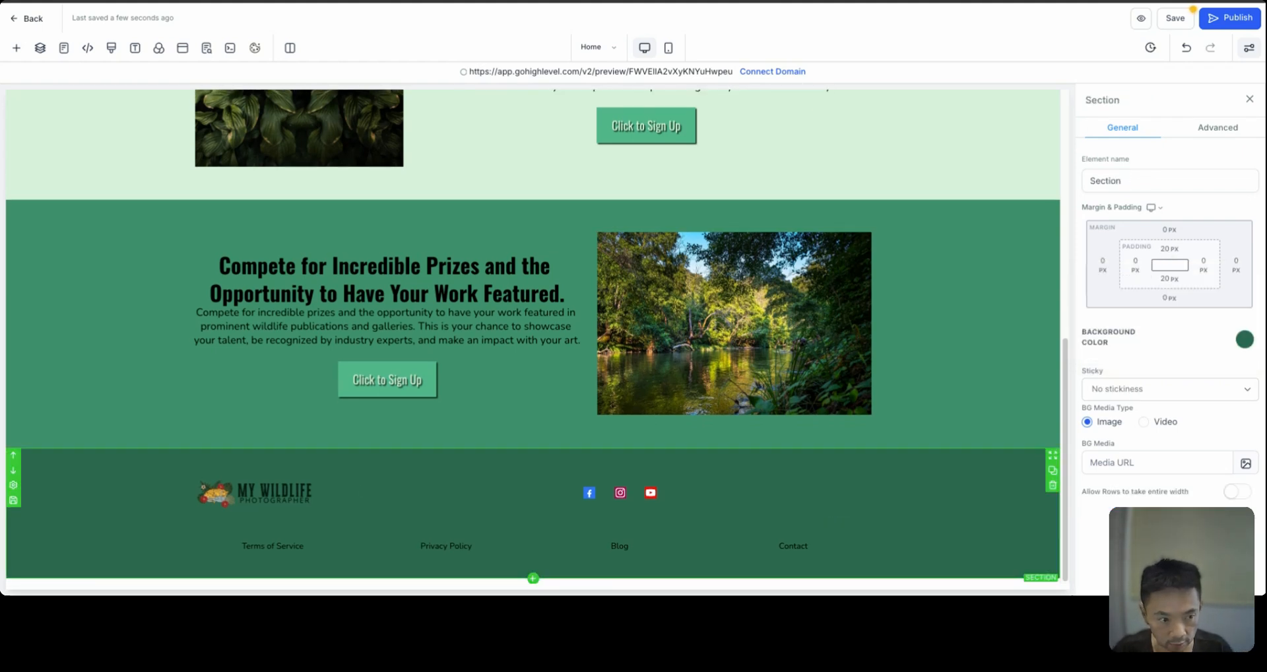
left_click(1163, 267)
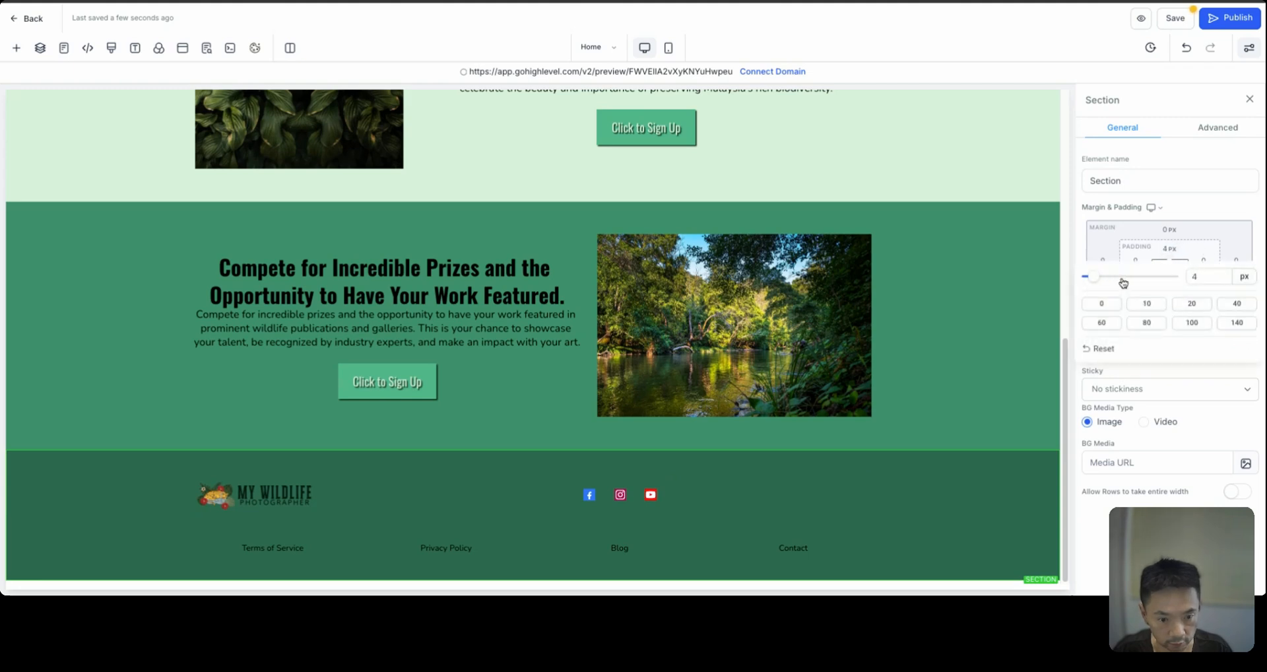
left_click_drag(1124, 283, 1079, 311)
left_click(1208, 215)
left_click(1166, 281)
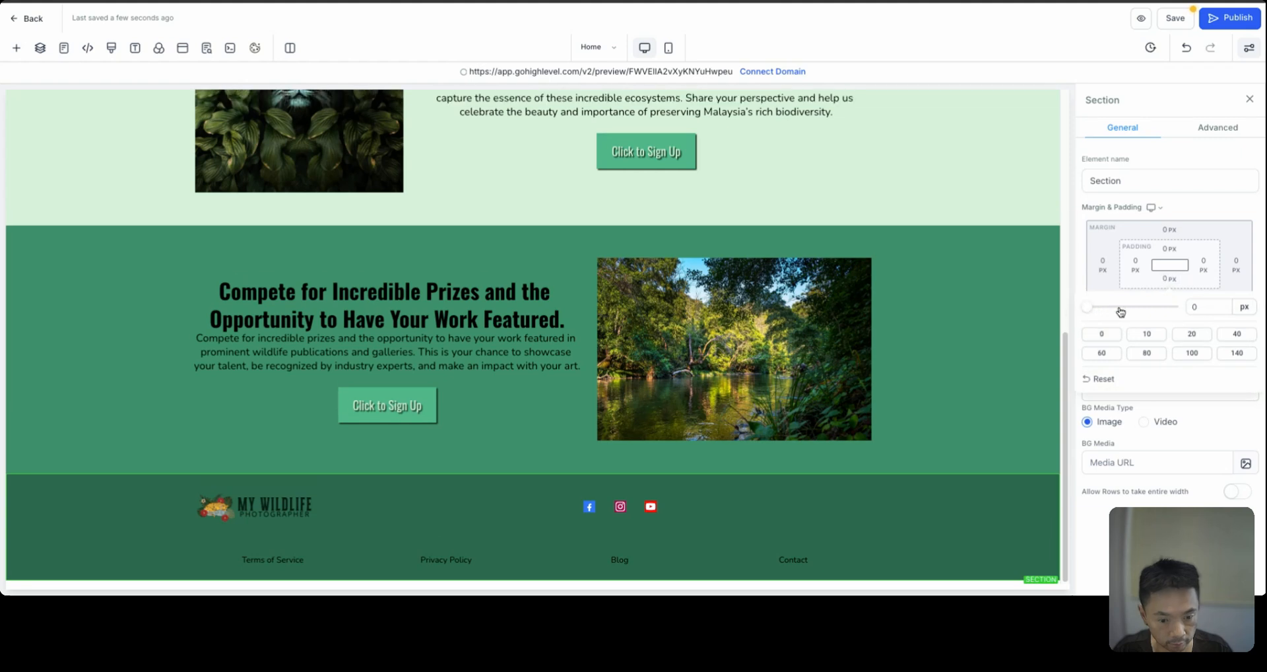
Set the top and bottom padding of the footer column holding the social icons to 0 px.
left_click(687, 481)
left_click(1167, 249)
left_click_drag(1105, 277, 1051, 309)
left_click(1238, 207)
left_click(1169, 281)
Set the top and bottom padding of the footer's logo image to 0 px.
left_click(290, 513)
left_click(1168, 249)
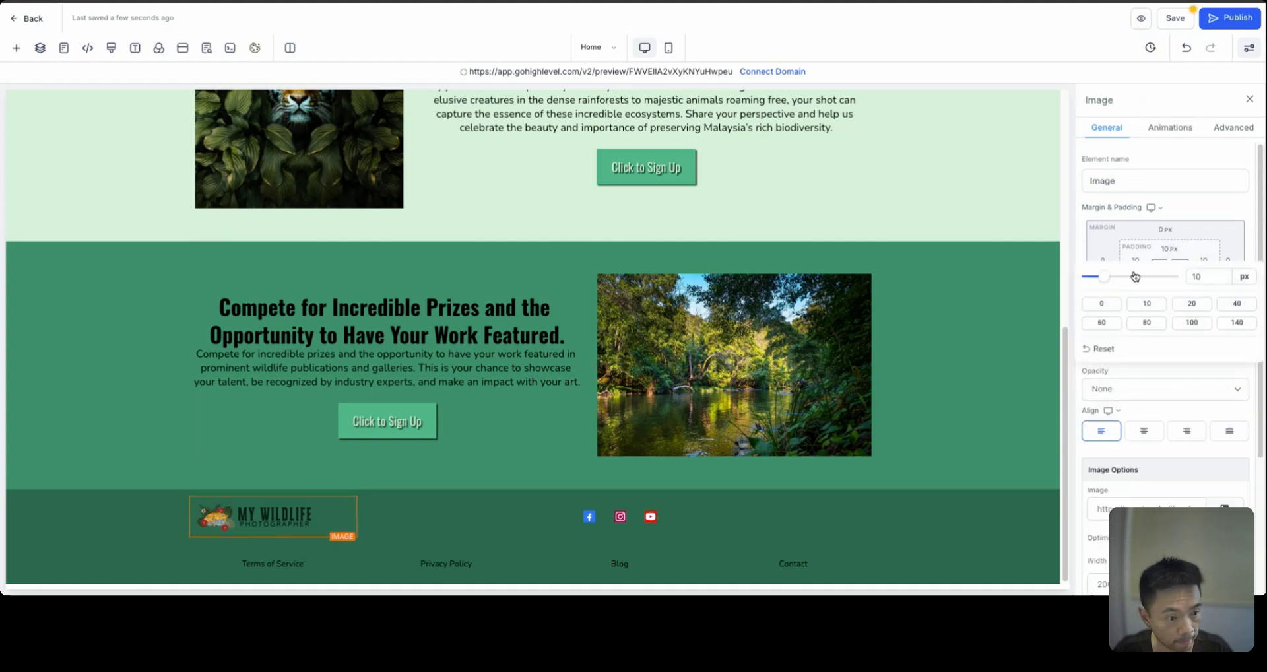
left_click_drag(1132, 276, 1086, 308)
left_click(1196, 211)
left_click(1169, 279)
Reduce the top and bottom padding of the footer's four-column row with the text links.
left_click(931, 526)
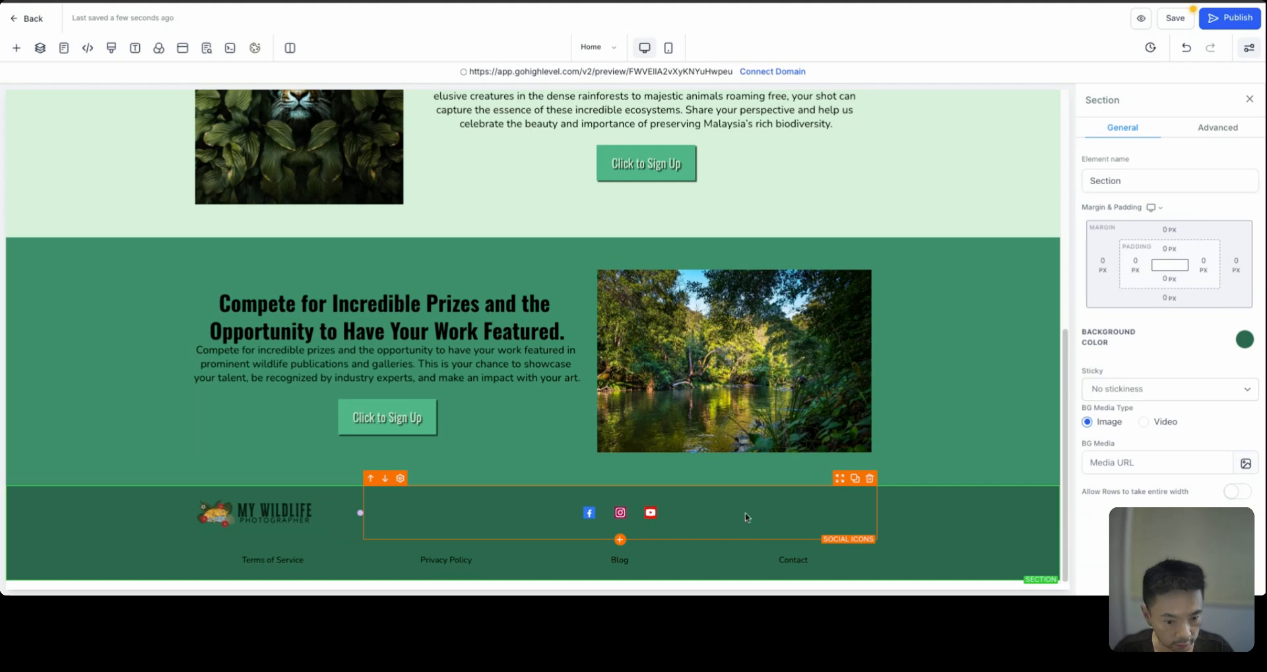
left_click(768, 507)
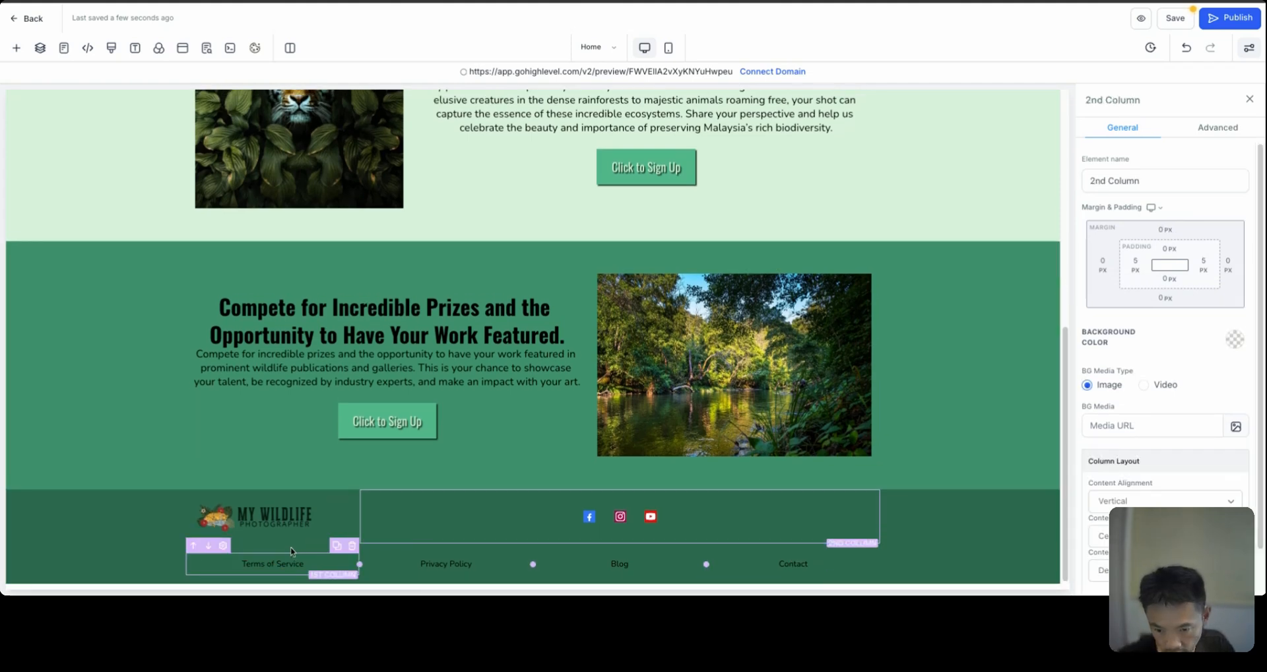
left_click(274, 552)
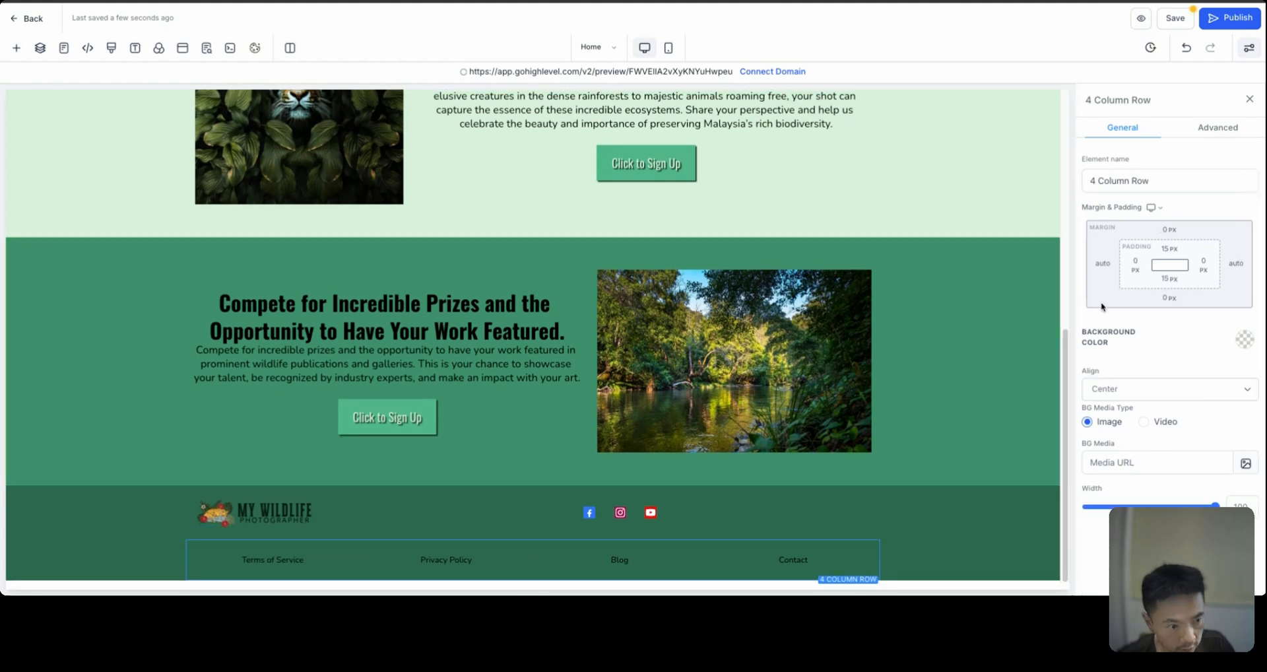
left_click(1165, 279)
left_click_drag(1113, 307, 1093, 276)
left_click(1168, 250)
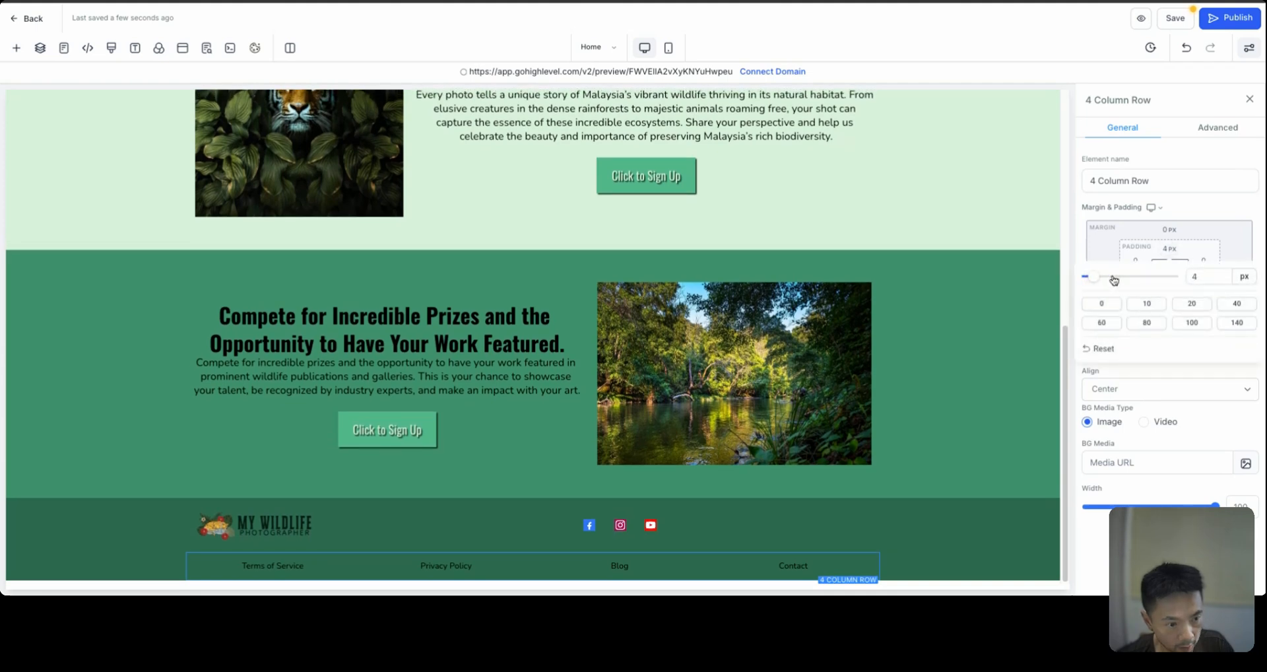
left_click(919, 546)
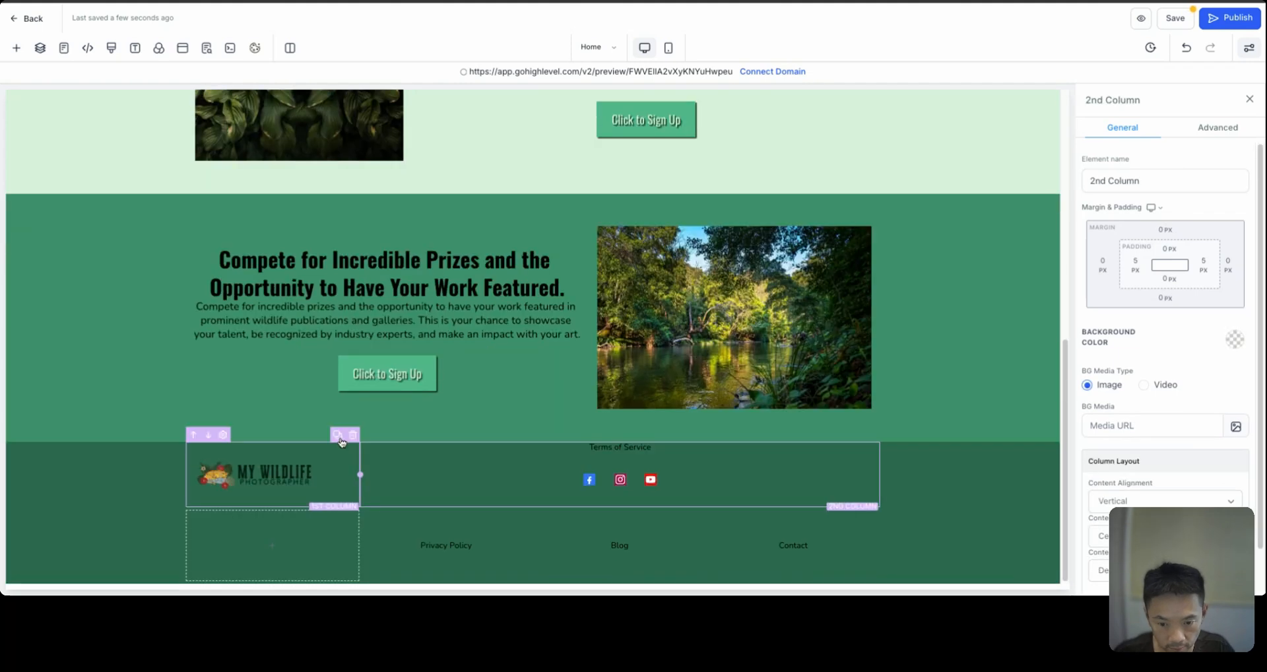
Duplicate the footer's logo column three times within the upper row.
left_click(337, 435)
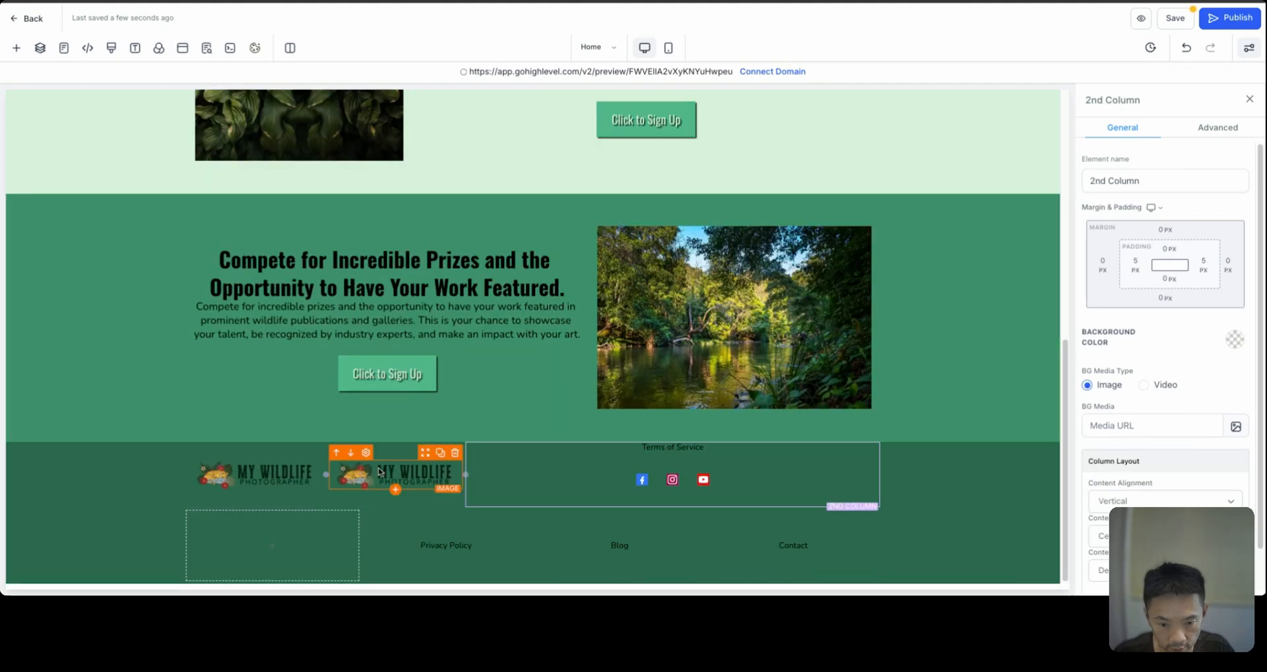
left_click(445, 439)
left_click(517, 436)
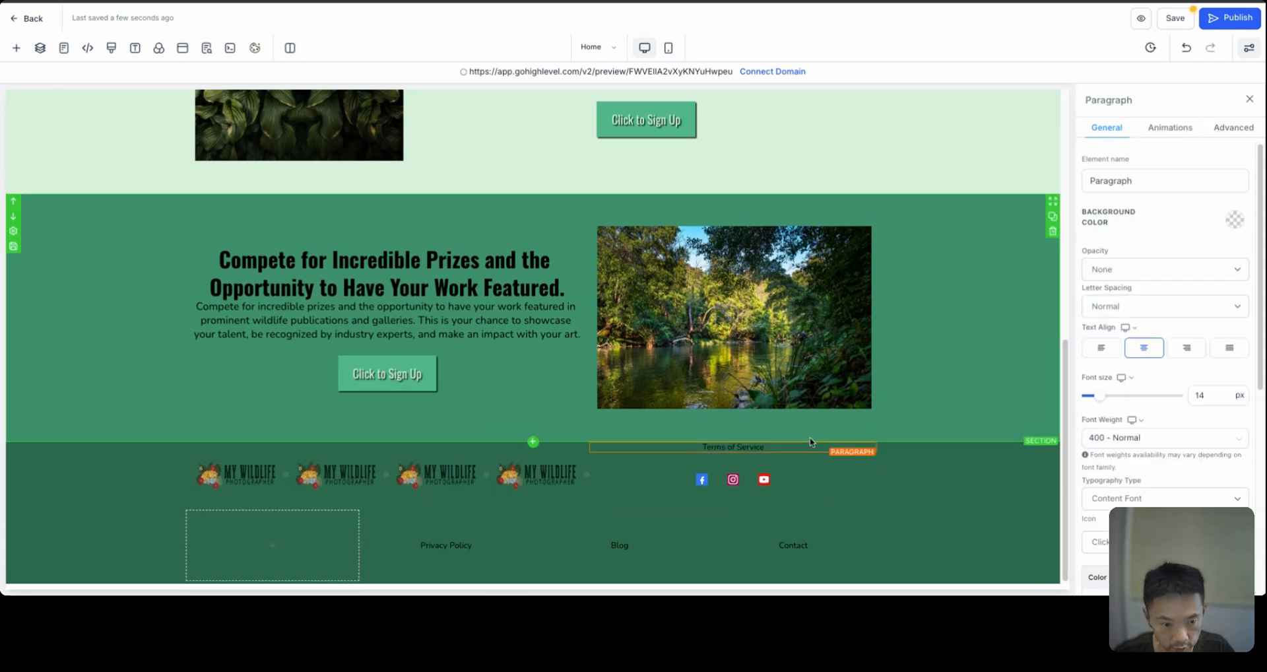
Move the Terms of Service paragraph into the second logo column and delete the logo image there.
left_click(360, 476)
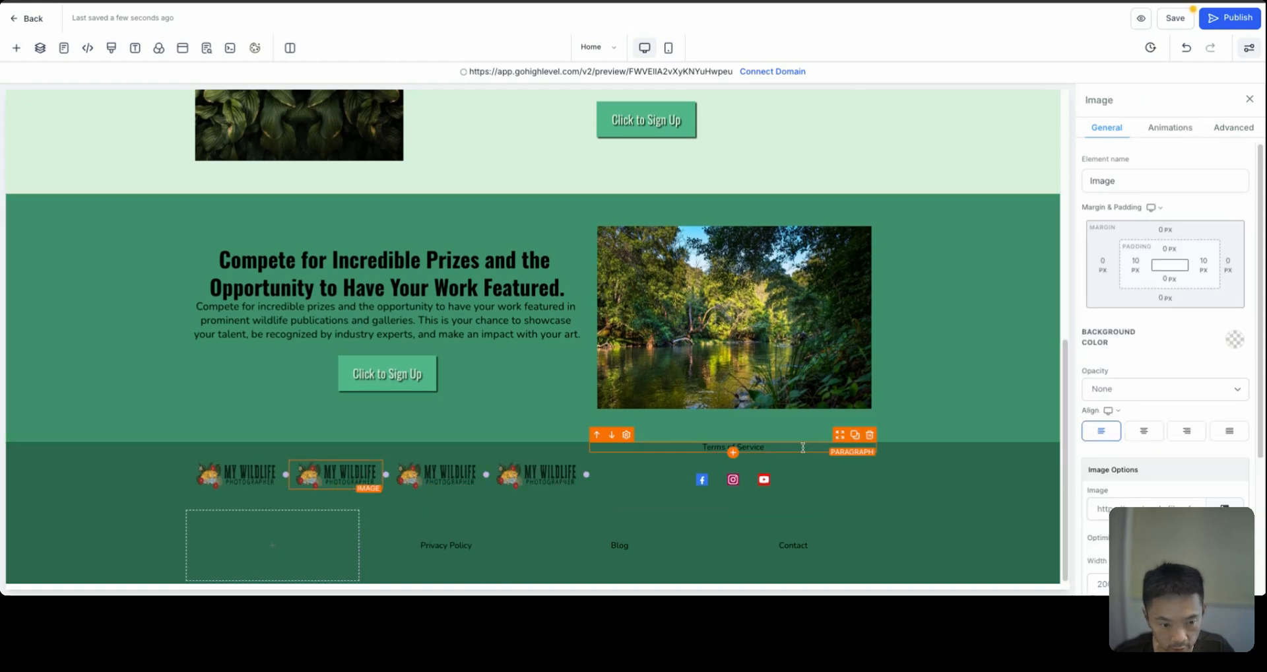
left_click_drag(845, 441, 345, 491)
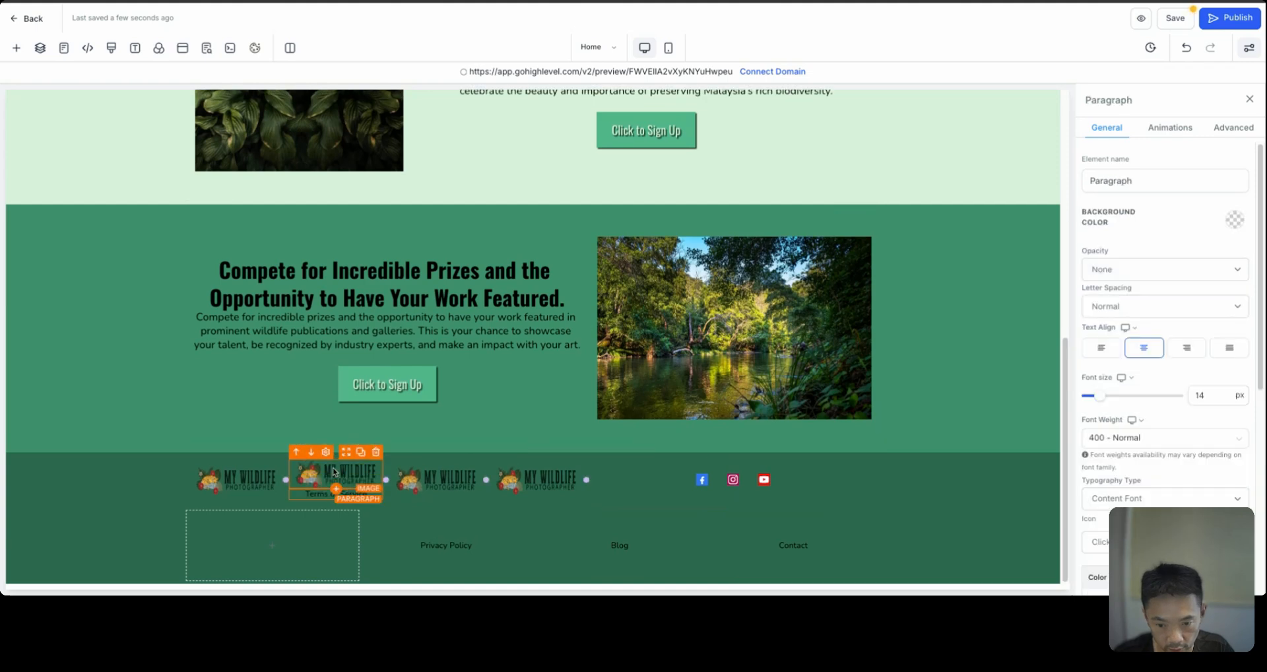
left_click(378, 454)
left_click(378, 454)
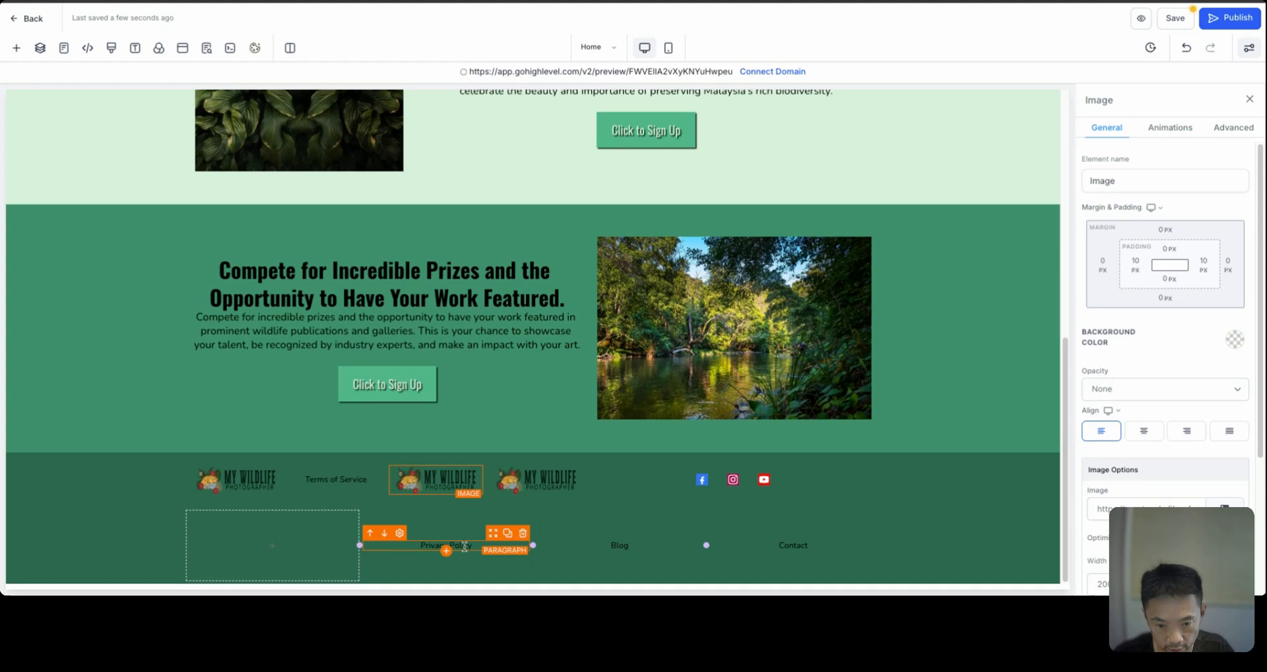
Move the Privacy Policy and Blog paragraphs into the third and fourth logo columns, and duplicate the Blog column.
left_click(496, 540)
left_click_drag(496, 537, 449, 465)
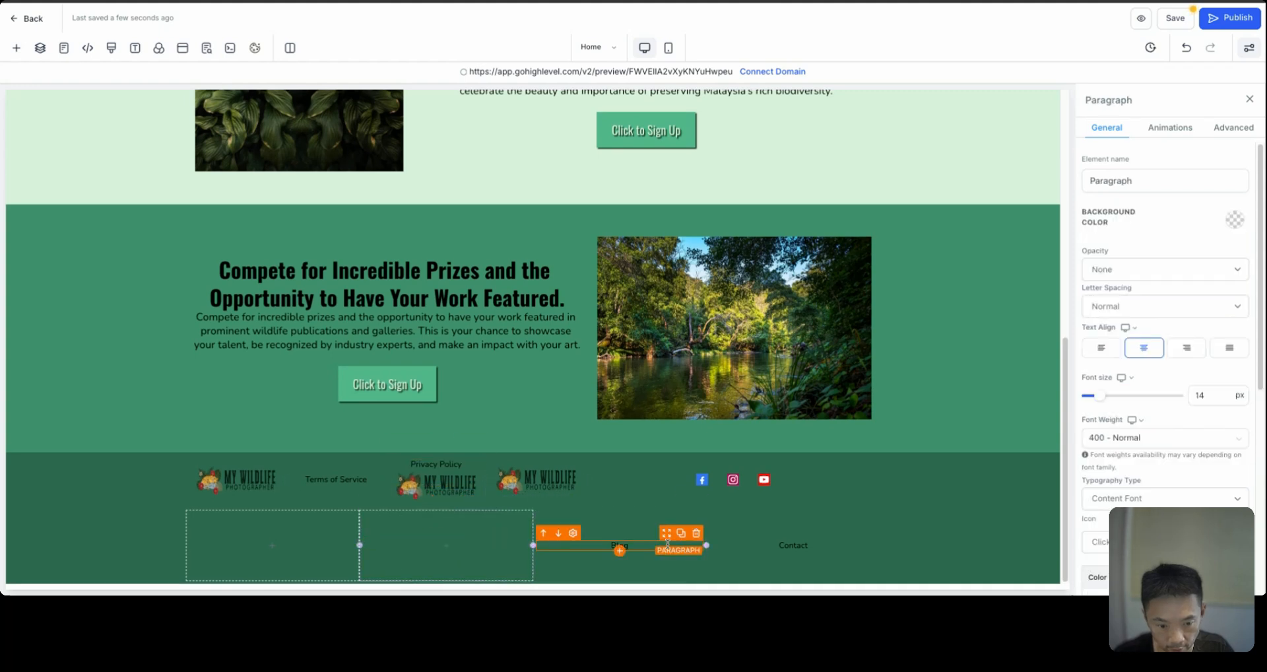
left_click_drag(581, 542, 565, 453)
left_click(562, 452)
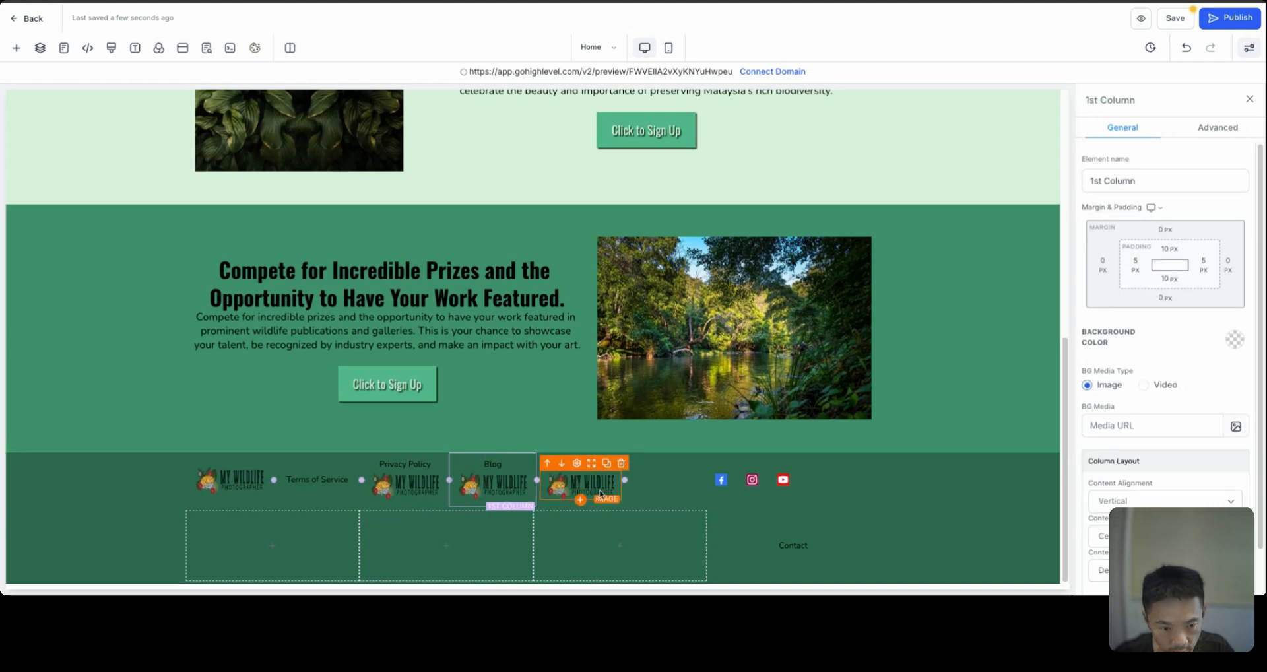
Move the Contact paragraph into the duplicated Blog column and delete the extra Blog paragraph from it.
left_click(818, 544)
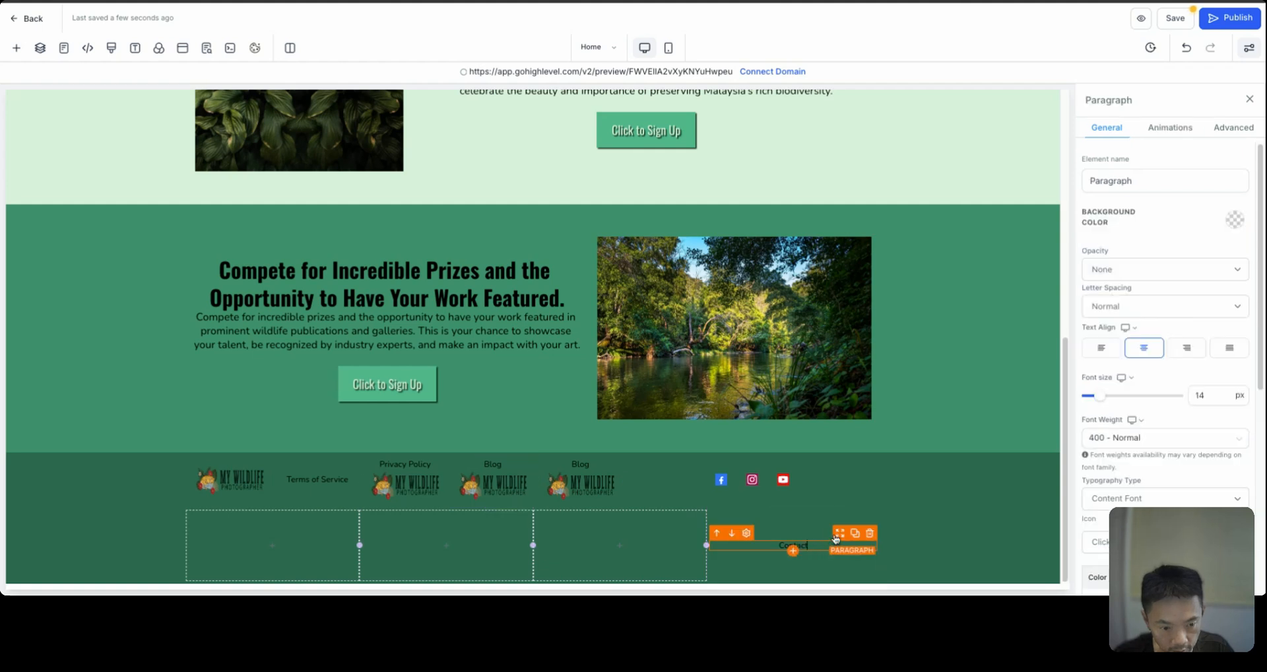
left_click_drag(836, 538, 585, 464)
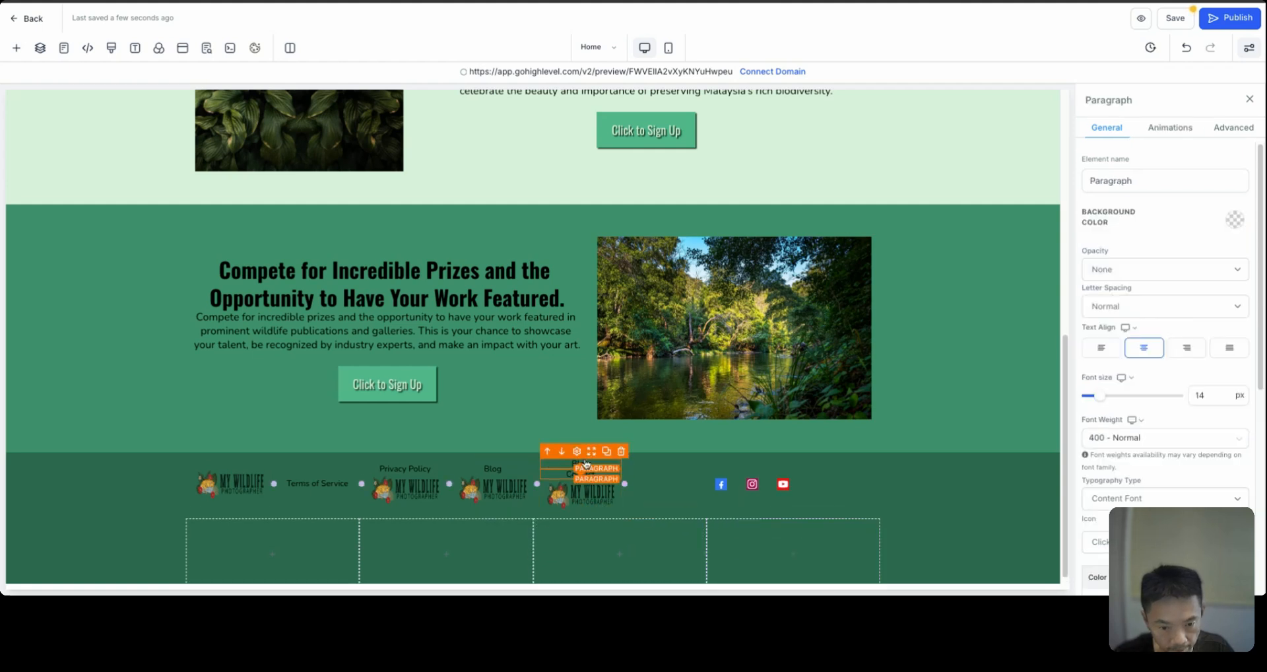
left_click(621, 454)
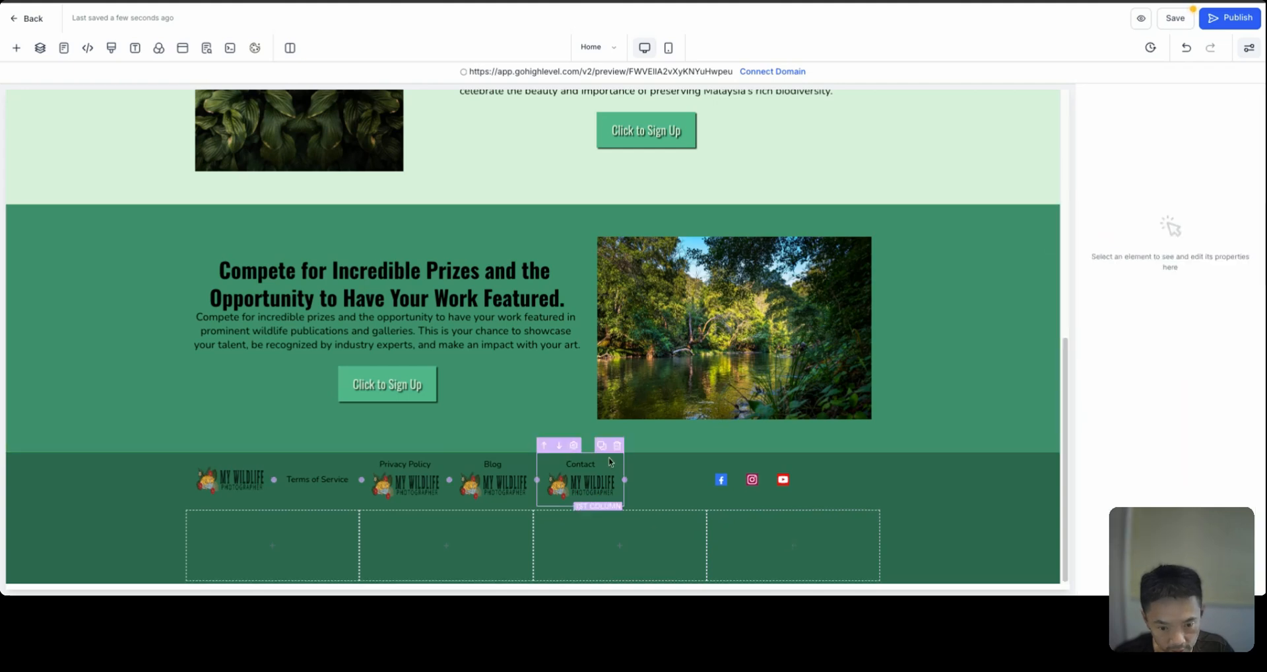
Delete the duplicate logo images from the Contact, Blog and Privacy Policy columns.
left_click(593, 484)
left_click(622, 466)
left_click(510, 481)
left_click(537, 468)
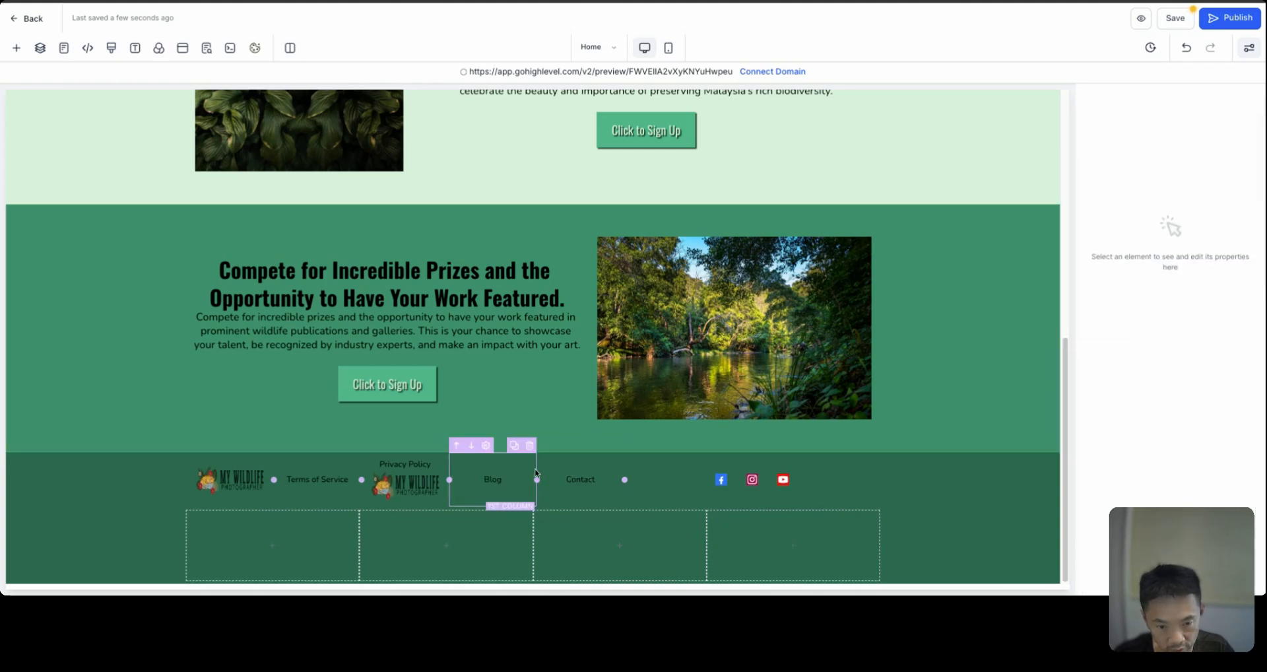
left_click(406, 485)
left_click(445, 464)
left_click(340, 484)
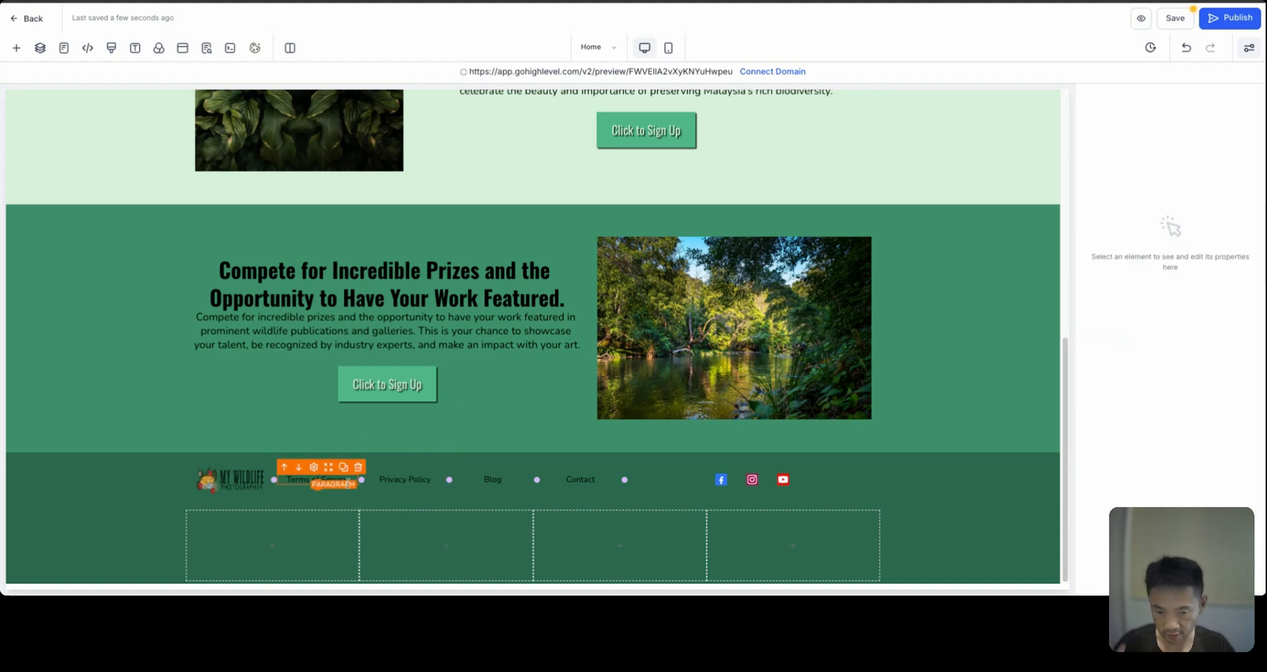
Shrink the social icons' column to fit its icons and spread the Contact, Blog and Privacy Policy columns more widely across the row.
left_click(815, 498)
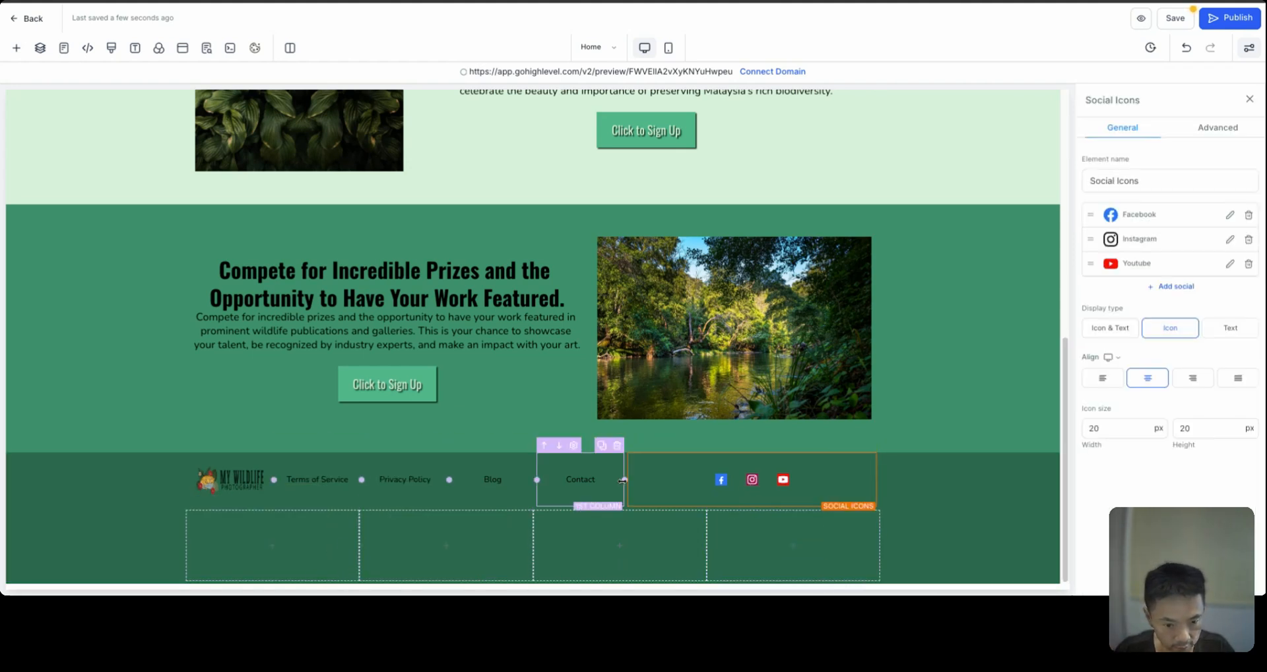
left_click_drag(626, 482, 765, 482)
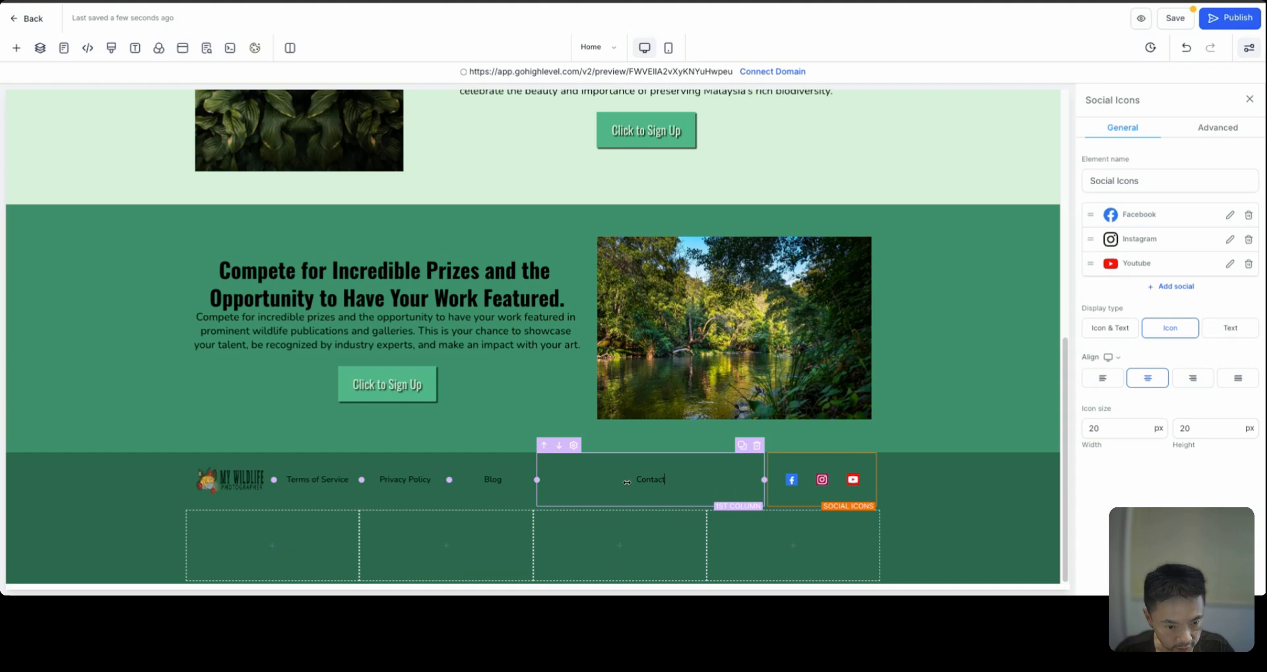
left_click(923, 515)
left_click_drag(536, 480, 578, 480)
left_click_drag(449, 481, 501, 480)
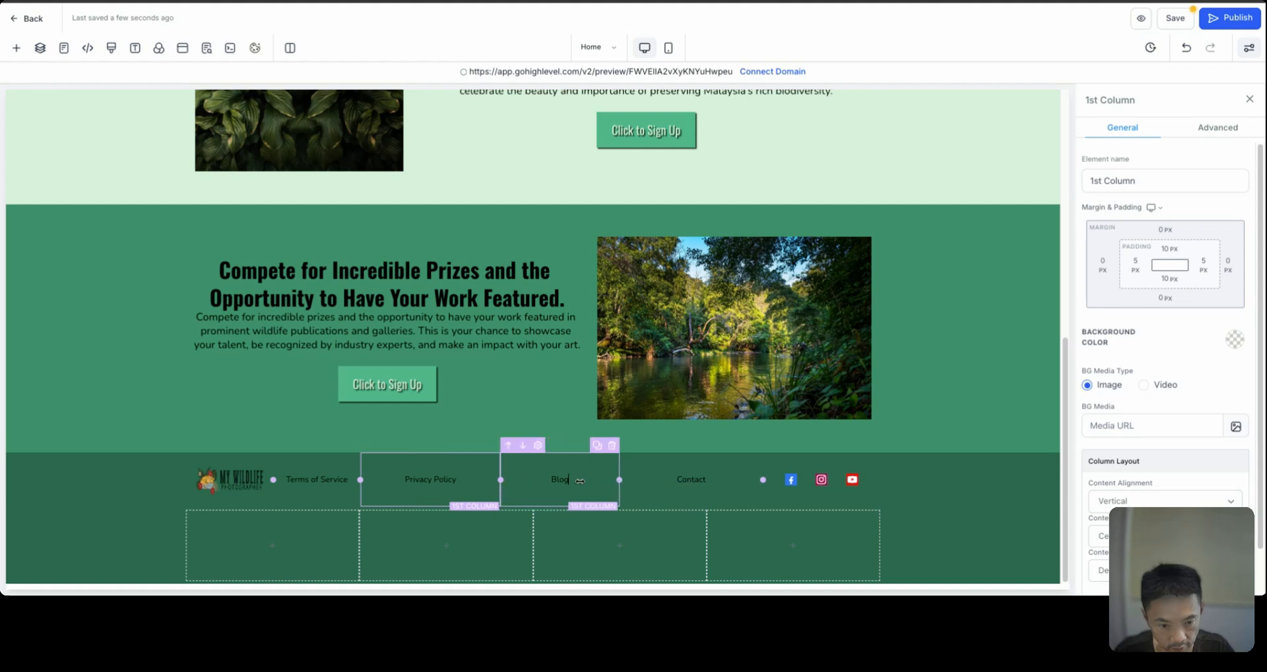
Delete the four empty columns beneath the footer links so that row is removed.
left_click(874, 504)
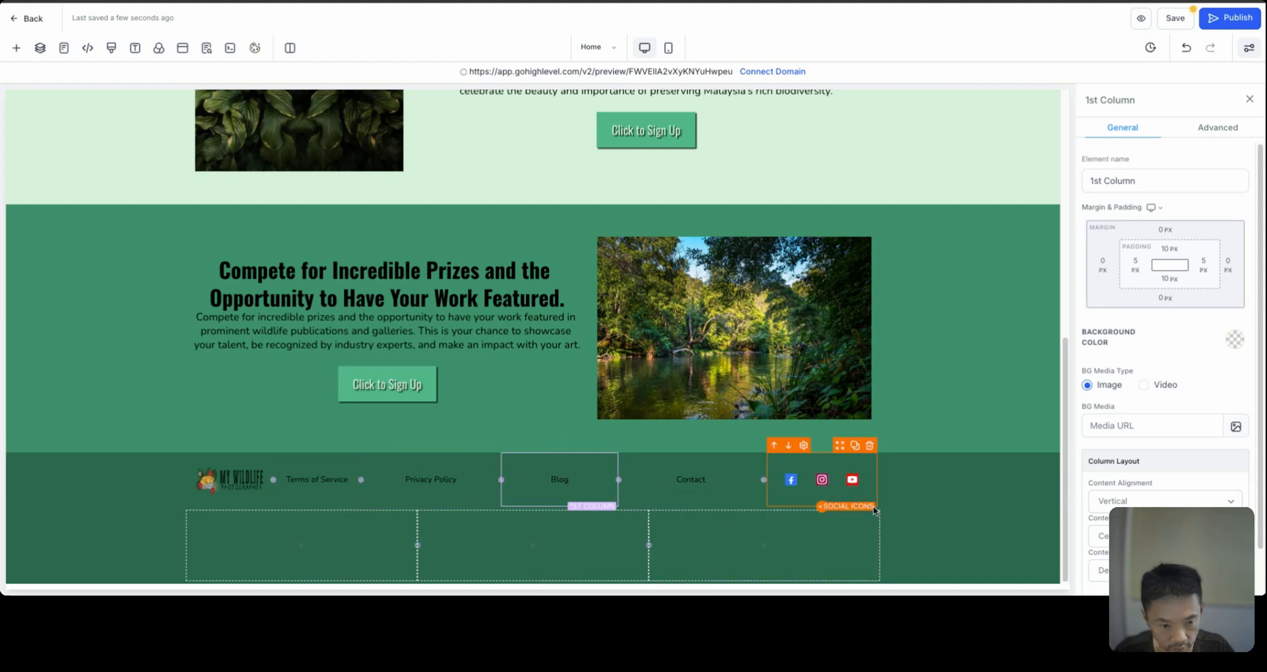
left_click(873, 504)
left_click(871, 505)
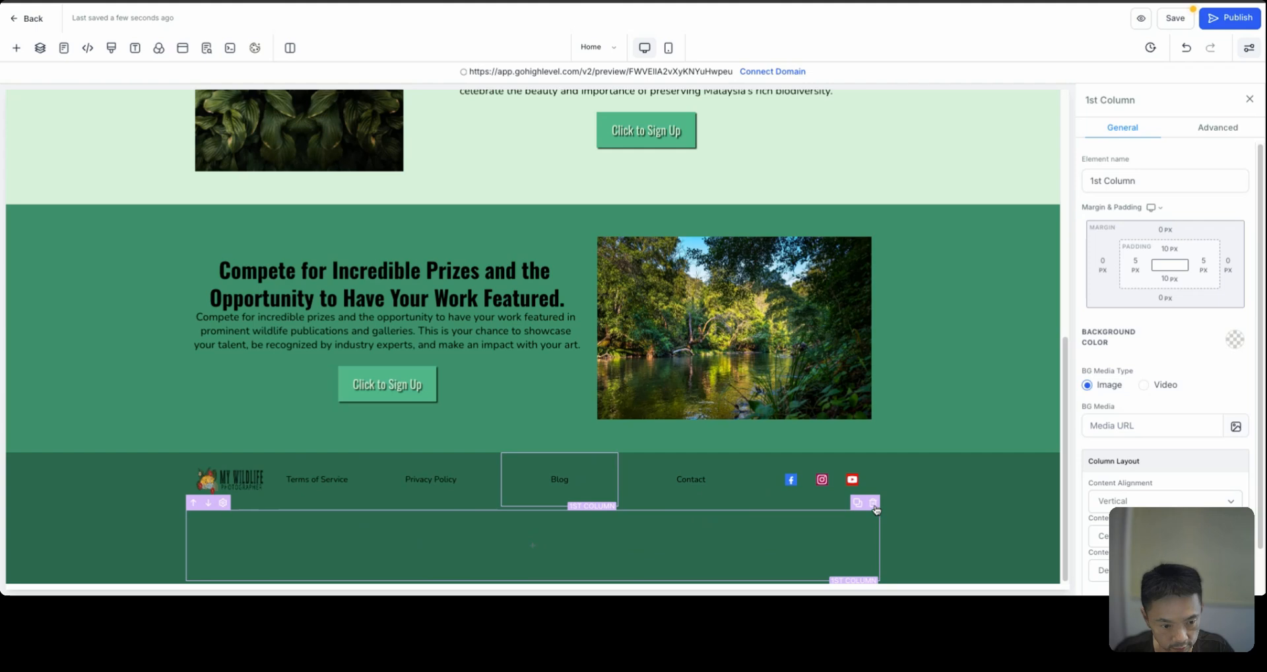
left_click(874, 503)
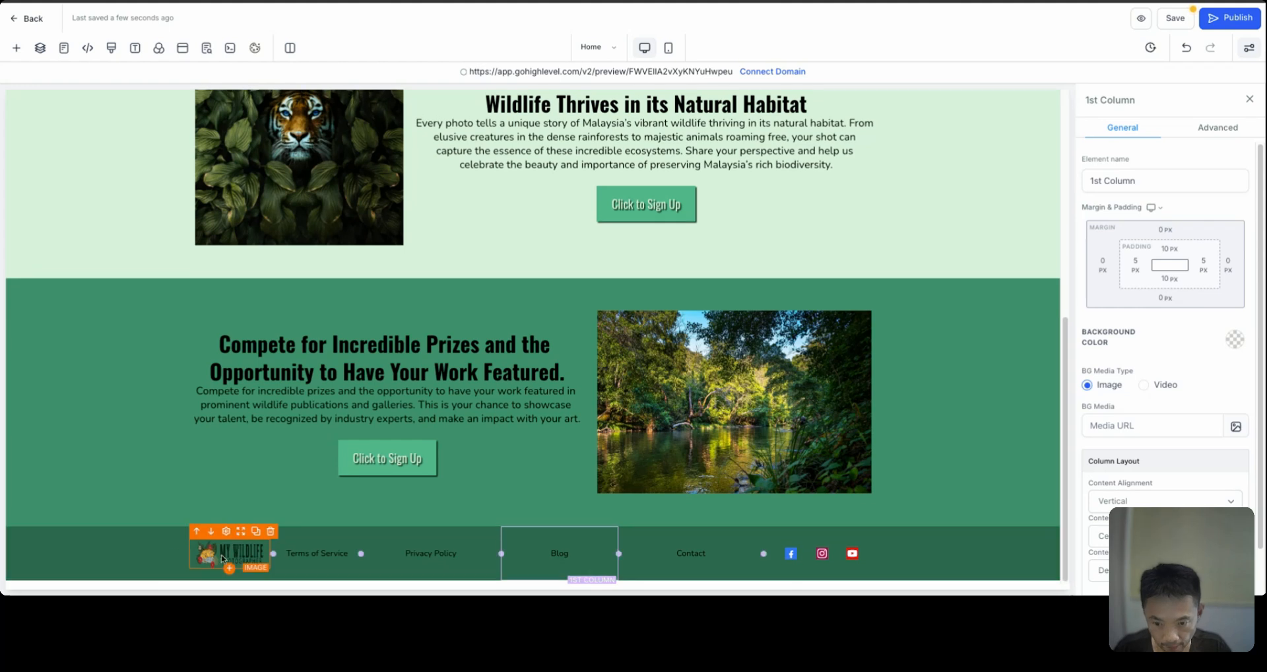
Widen the footer's logo column and adjust the width of the Terms of Service column beside it.
left_click_drag(362, 555, 363, 556)
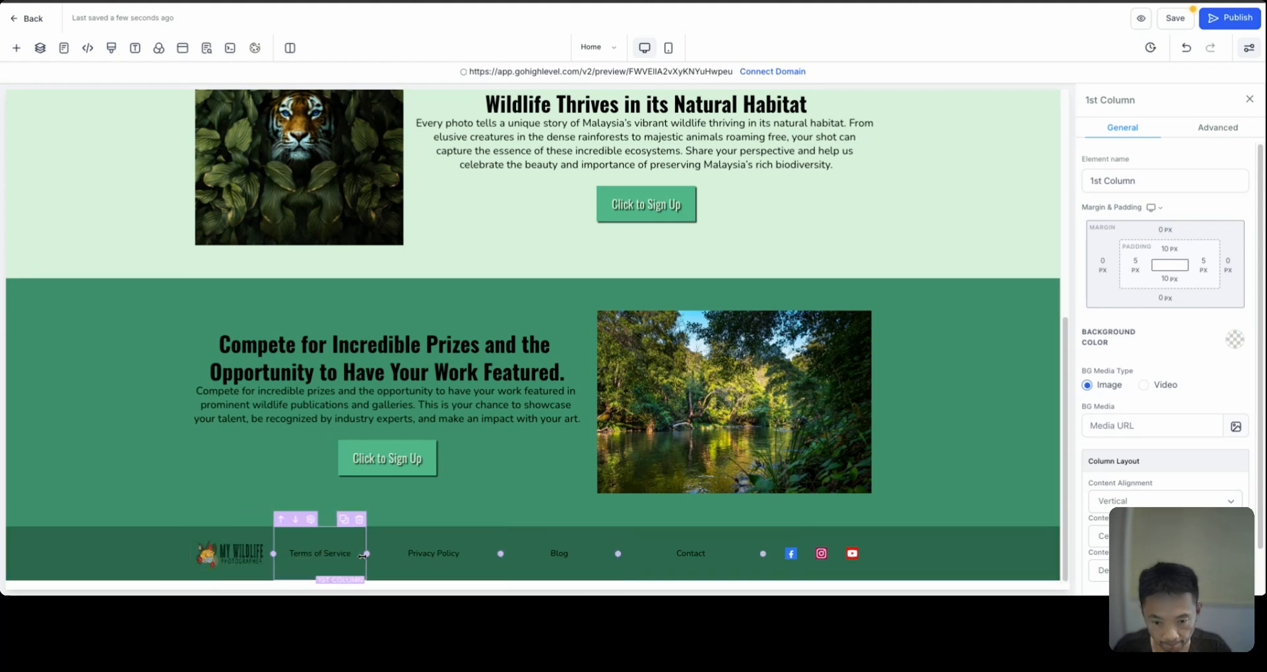
left_click(423, 557)
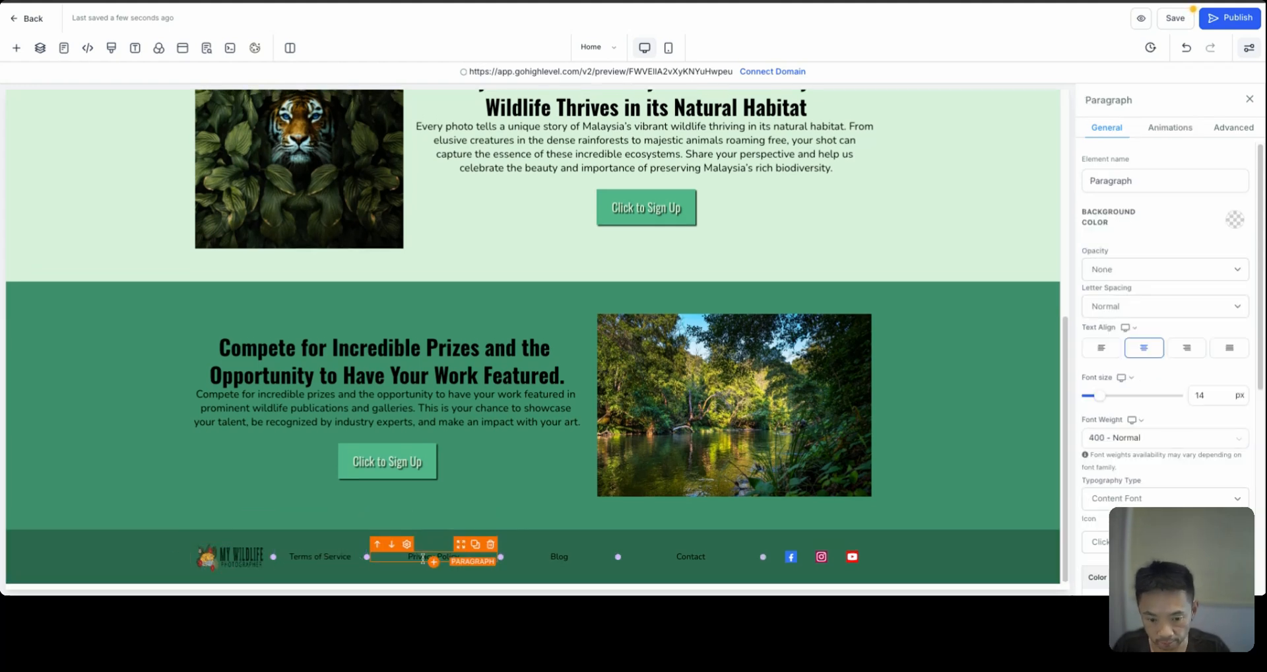
left_click(112, 551)
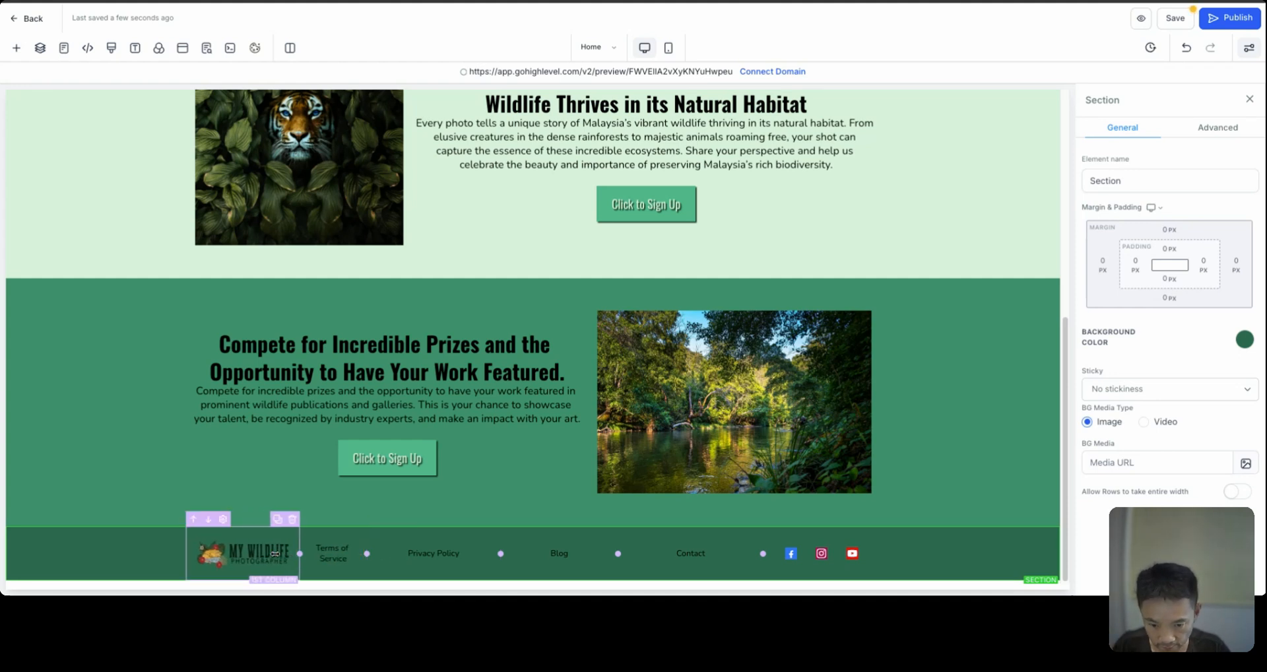
Delete the Contact, Blog and Privacy Policy columns from the footer row, keeping the Terms of Service column.
left_click(720, 545)
left_click(757, 520)
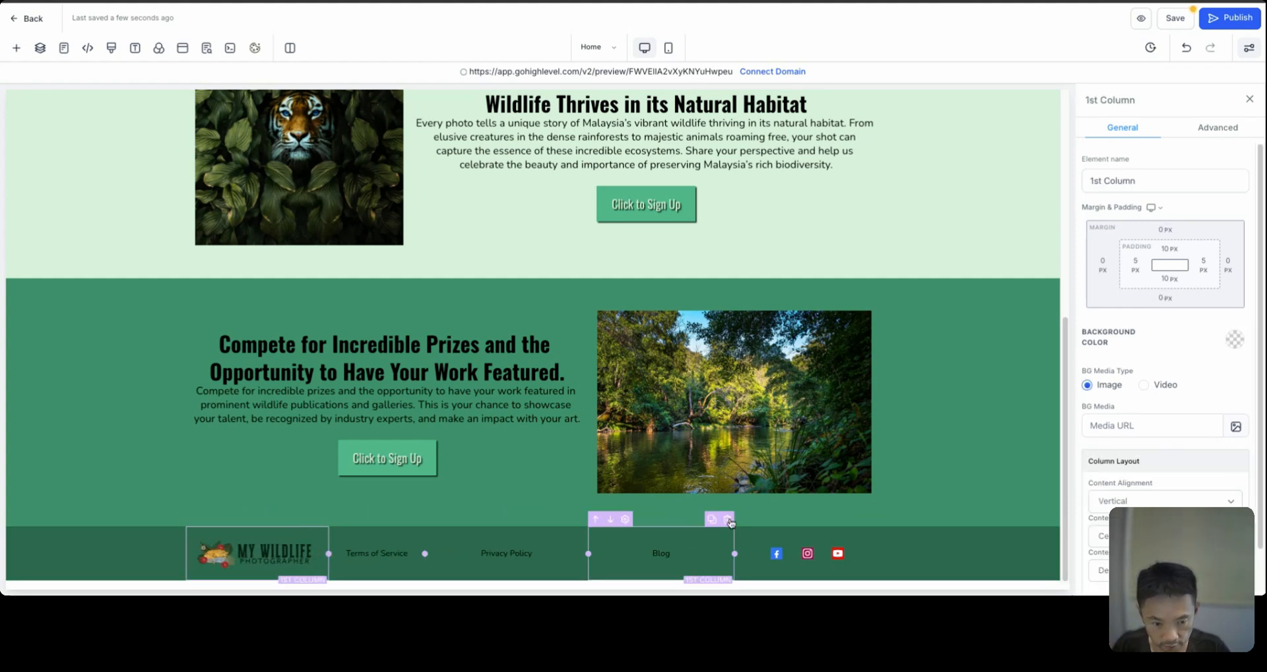
left_click(728, 520)
left_click(625, 519)
left_click(510, 543)
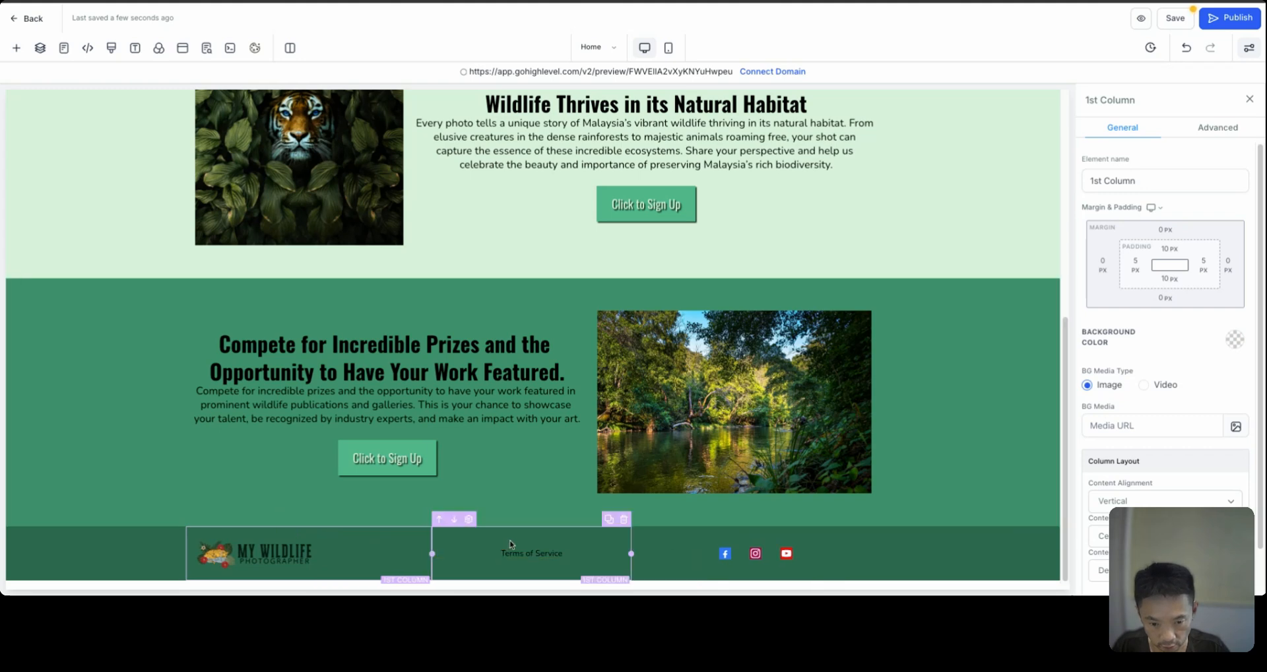
Duplicate the narrowed Terms of Service column three times and widen the last copy towards the social icons.
left_click_drag(631, 554, 566, 554)
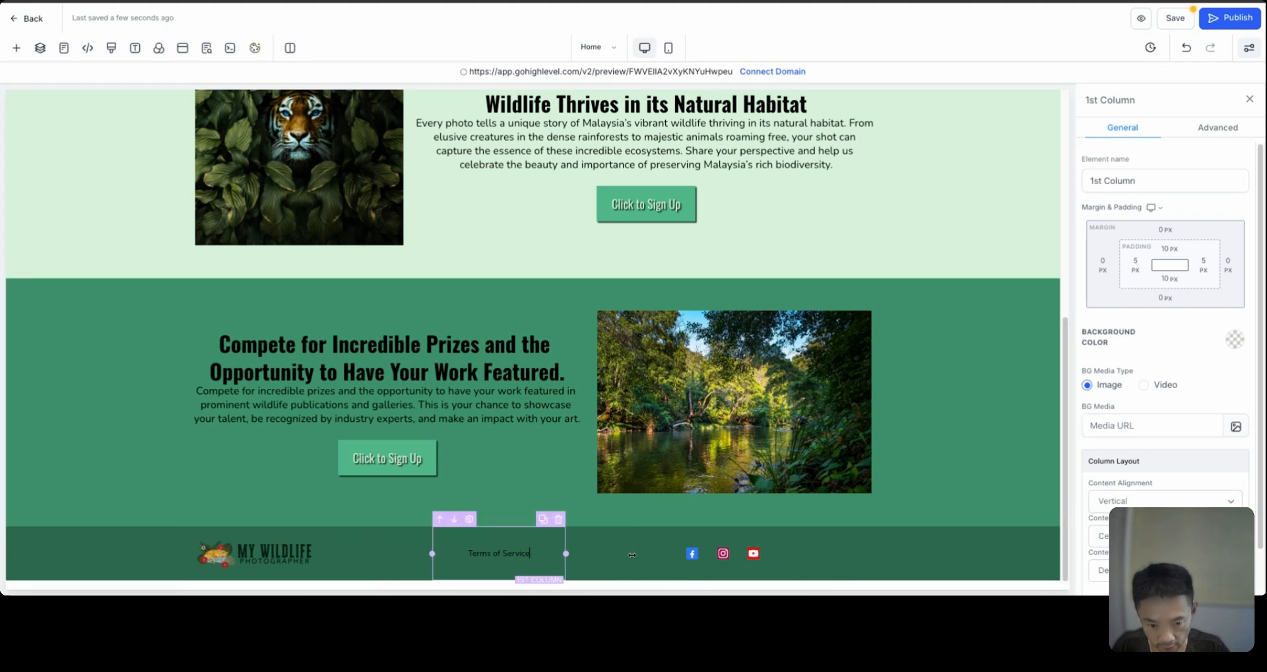
left_click(540, 520)
left_click(590, 520)
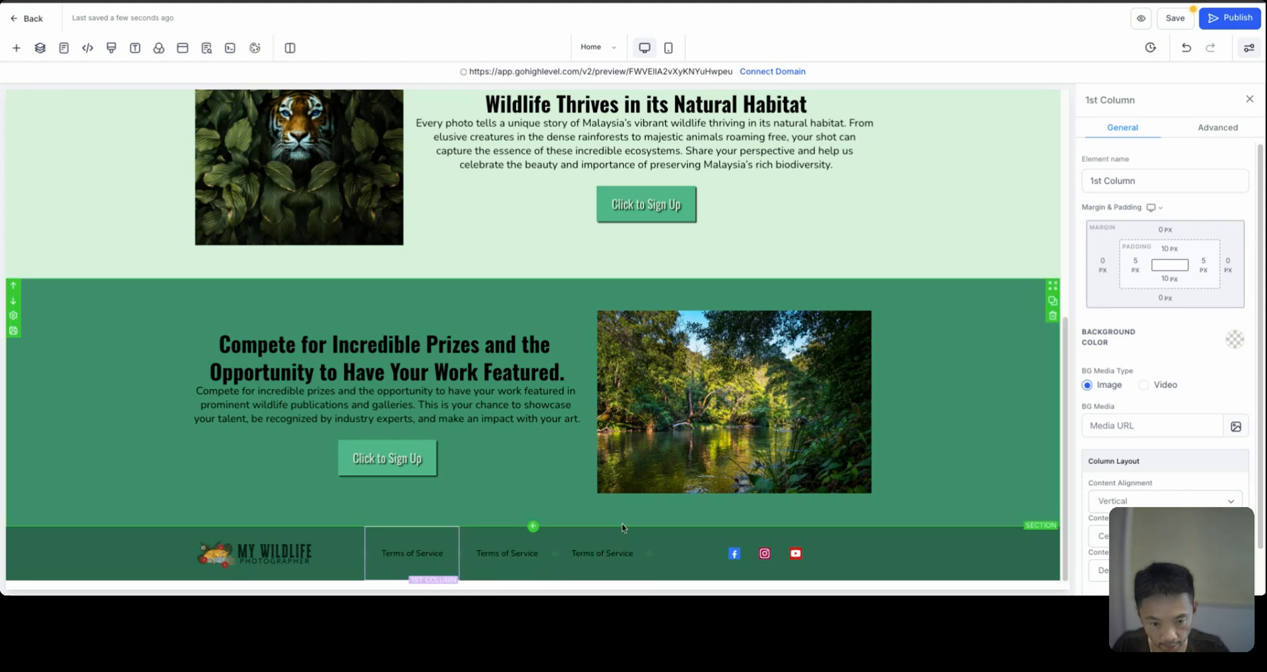
left_click(624, 520)
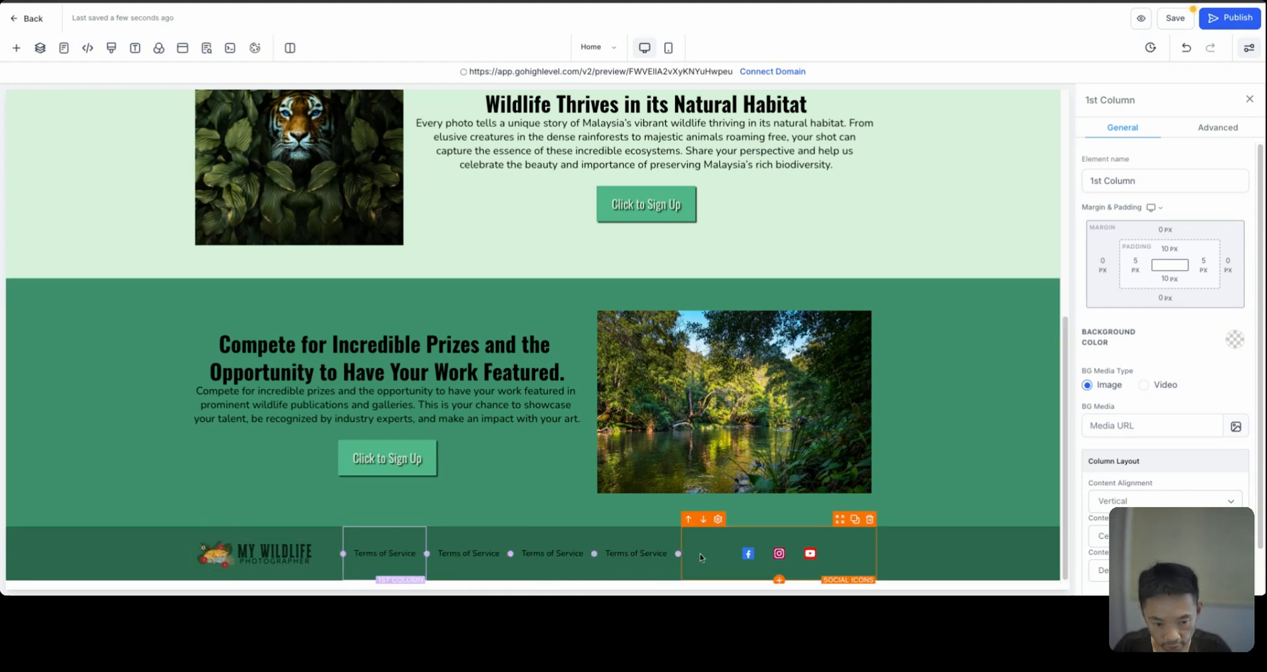
left_click(755, 545)
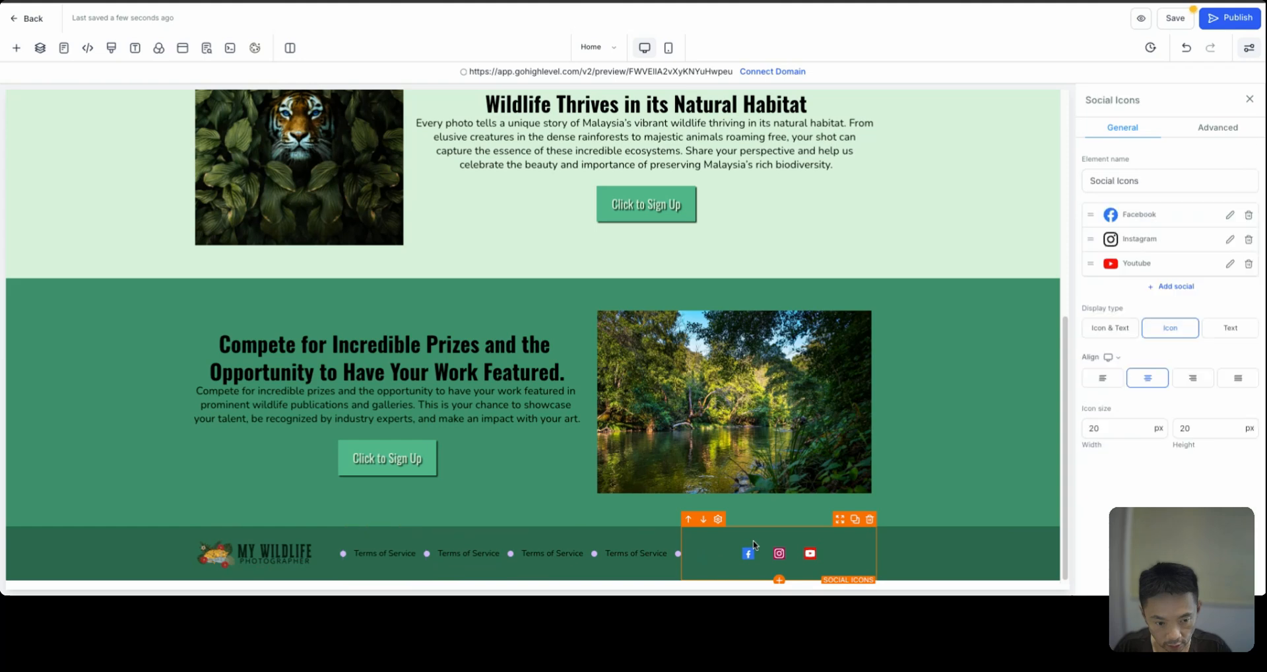
left_click(680, 555)
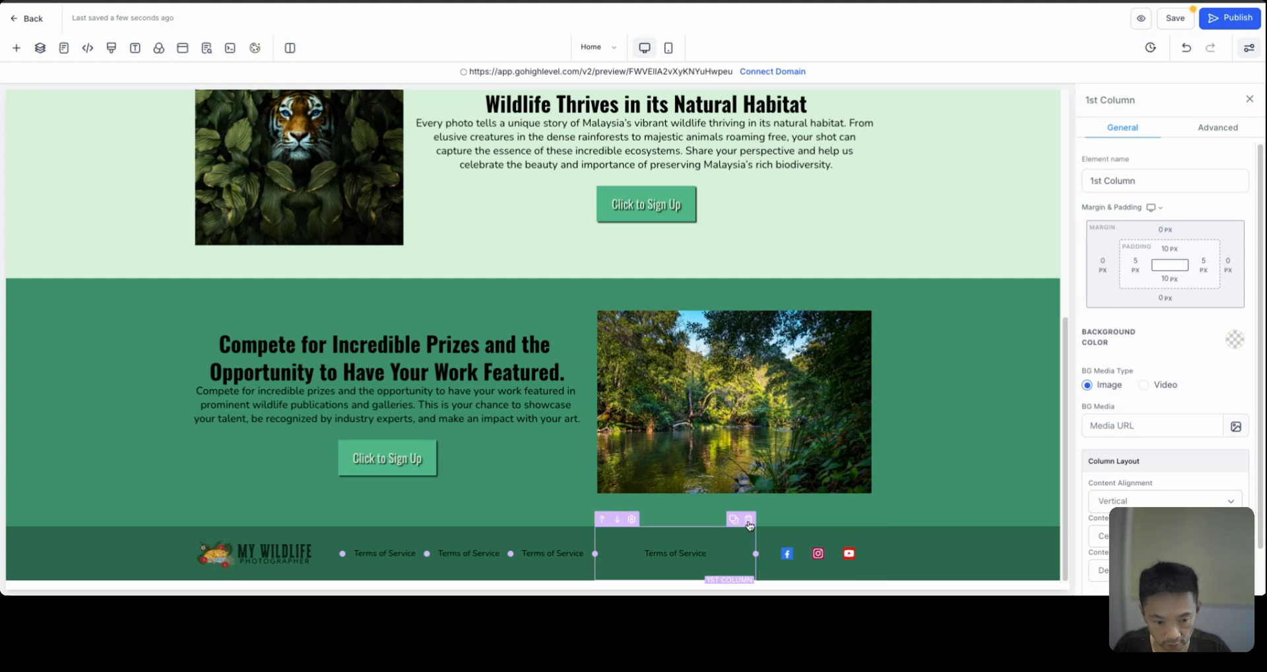
Delete the duplicated Terms of Service columns so that only one remains between the logo and social icons.
left_click(750, 522)
left_click(717, 521)
left_click(675, 545)
left_click(686, 521)
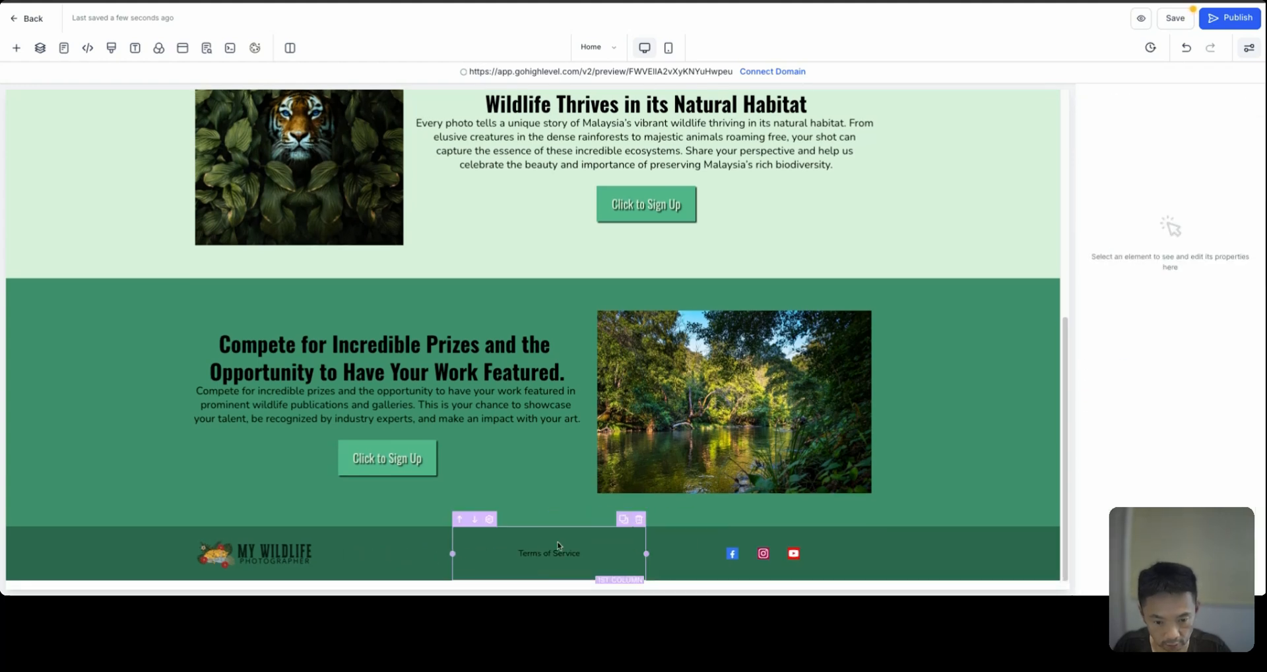
Duplicate the remaining Terms of Service column three times to get four equal link columns in the footer.
left_click(623, 519)
left_click(687, 520)
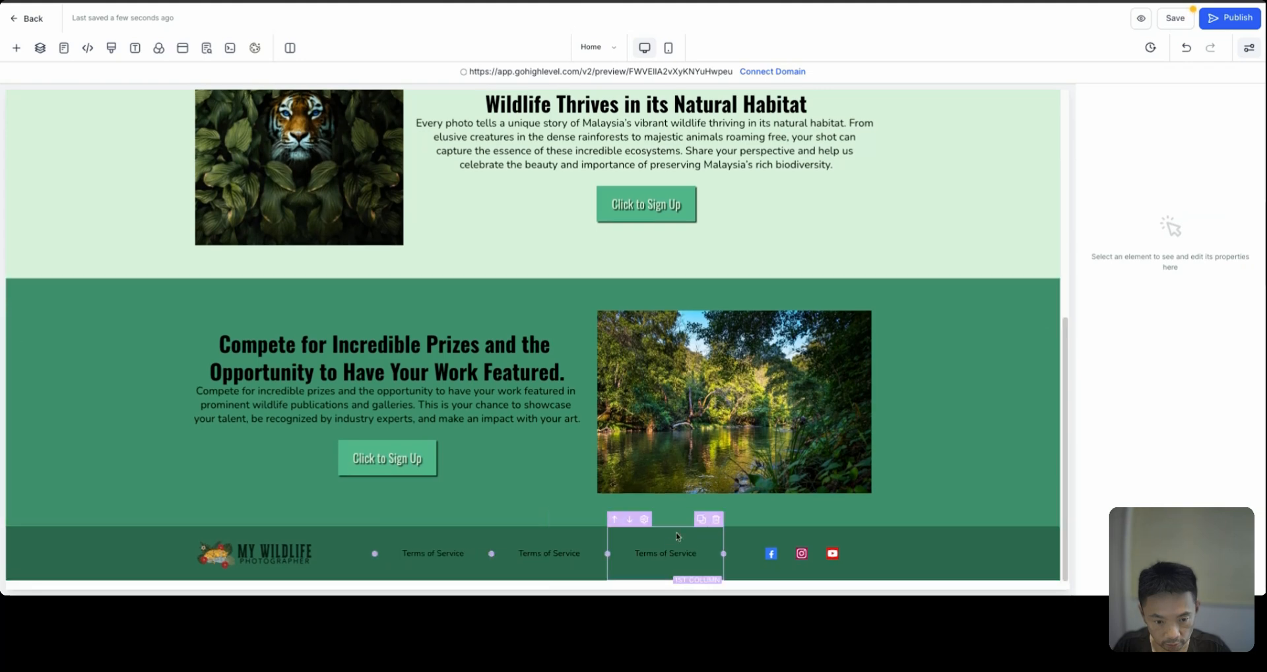
left_click(707, 522)
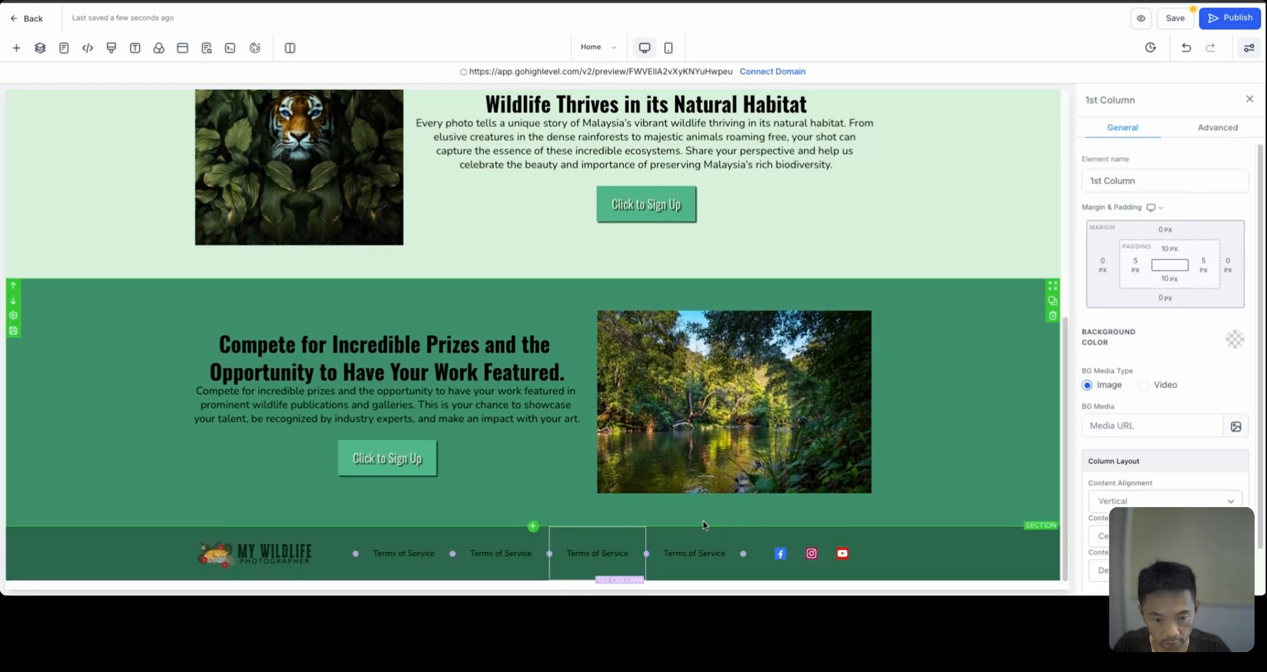
Change the text of the three copied footer links to Privacy Policy, Blog and Contact, in that order.
double_click(475, 554)
left_click_drag(475, 553, 532, 557)
type("Privacy Policy")
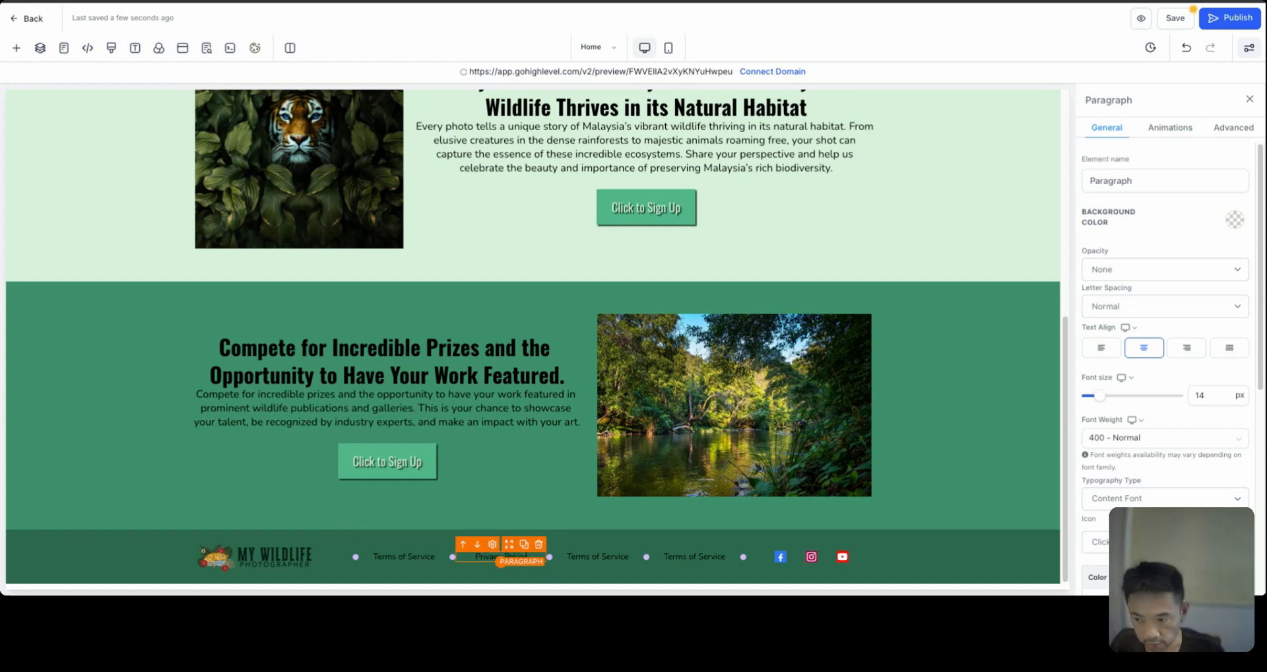
double_click(575, 555)
left_click_drag(576, 555, 626, 555)
type("D")
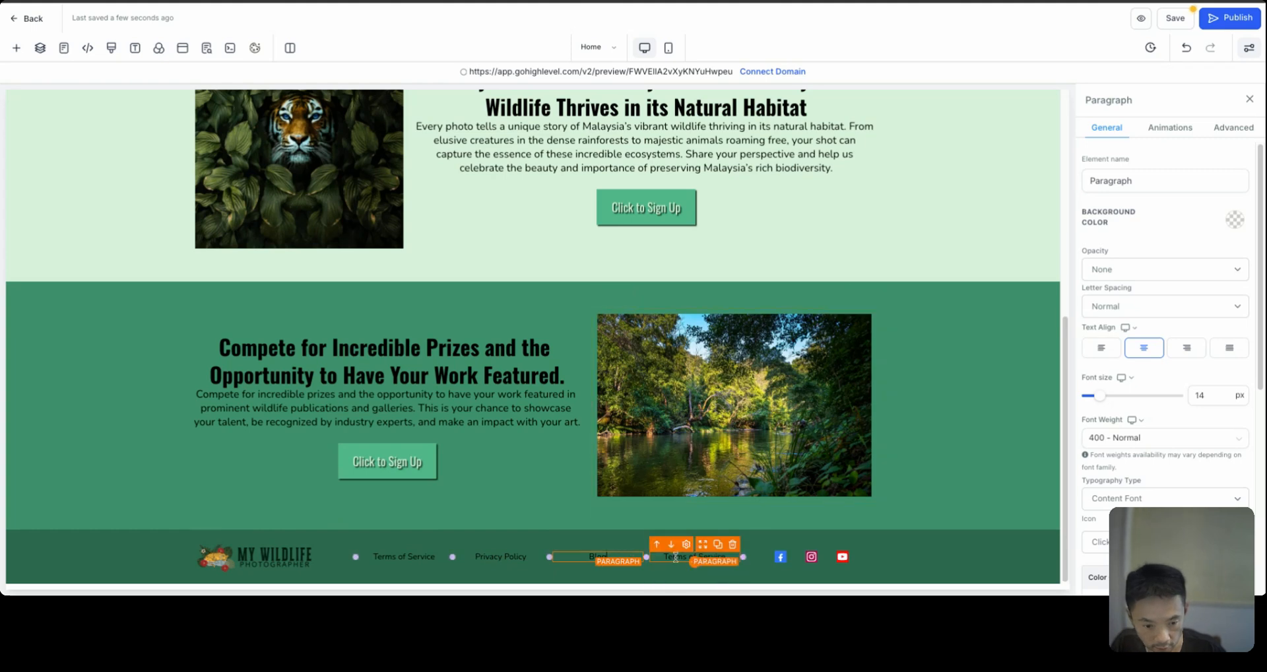
triple_click(722, 557)
type("Contact")
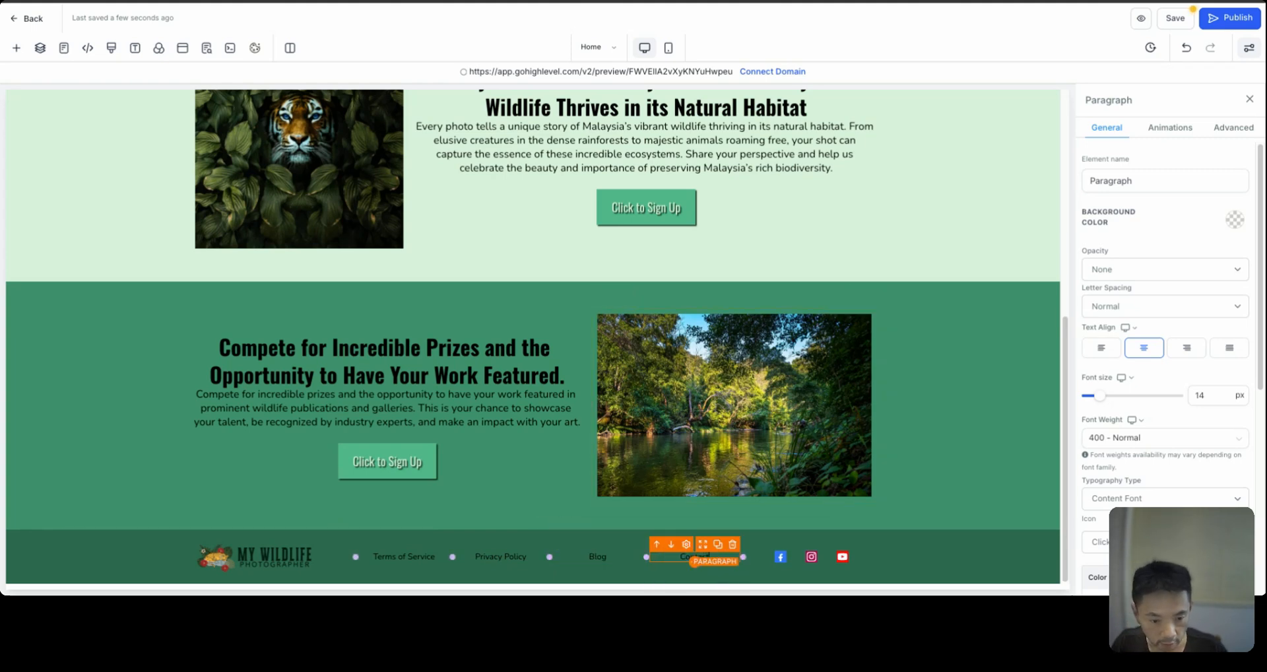
left_click(919, 557)
left_click(396, 555)
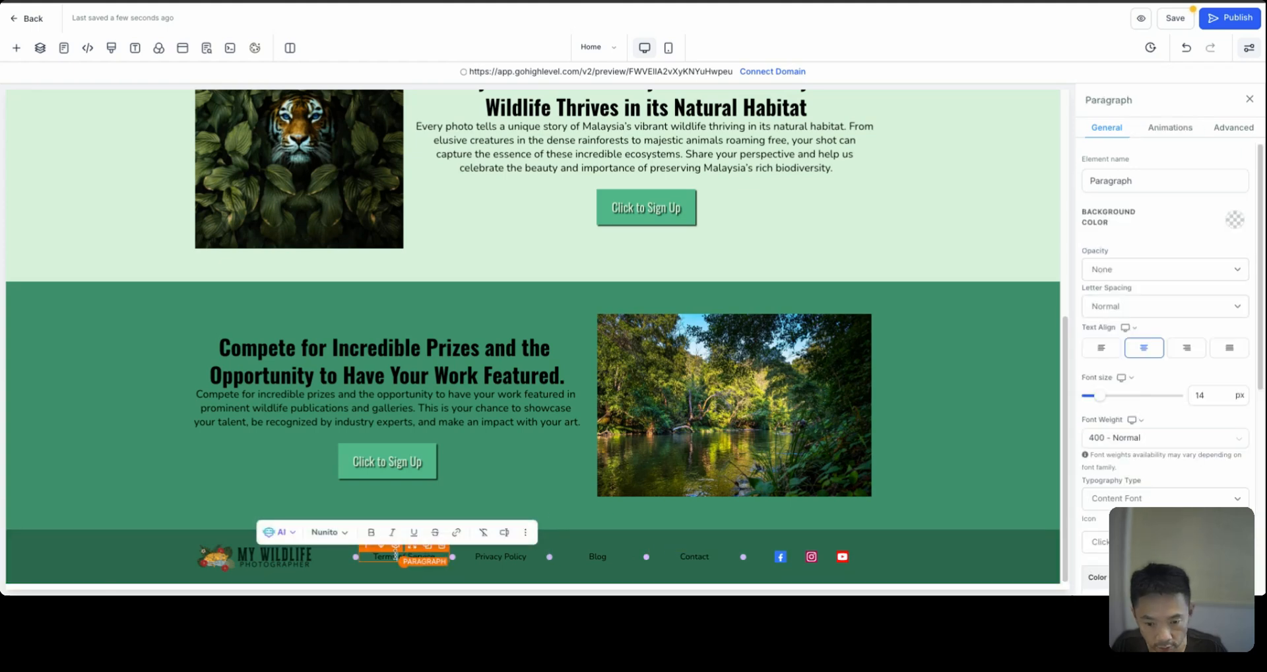
triple_click(396, 555)
left_click(465, 533)
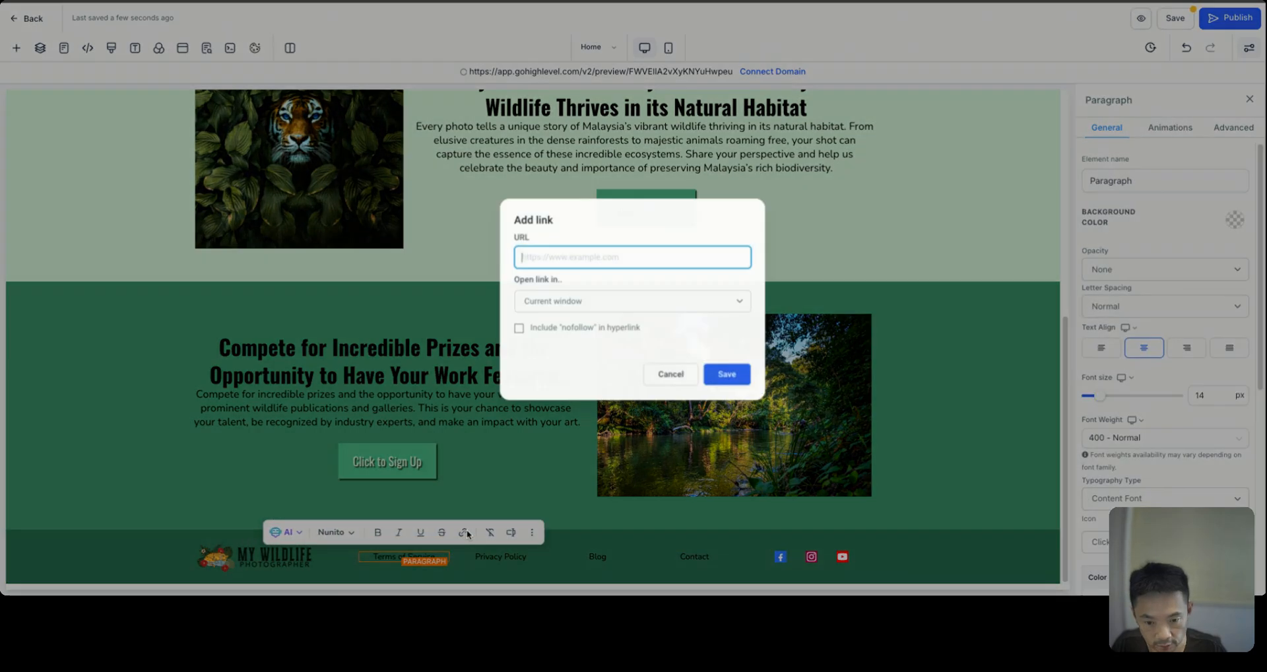
left_click(671, 376)
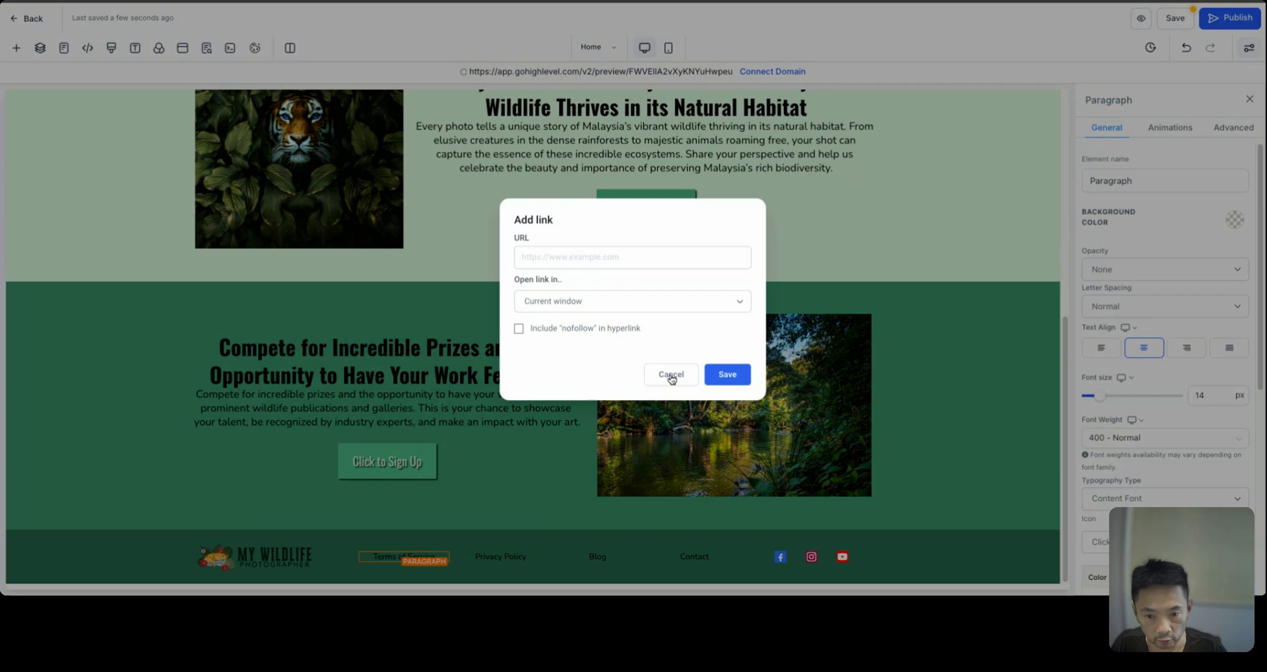
left_click(99, 460)
Add an outer box shadow of 2px 2px 2px 0px to the tiger image.
scroll(194, 383, "up", 6)
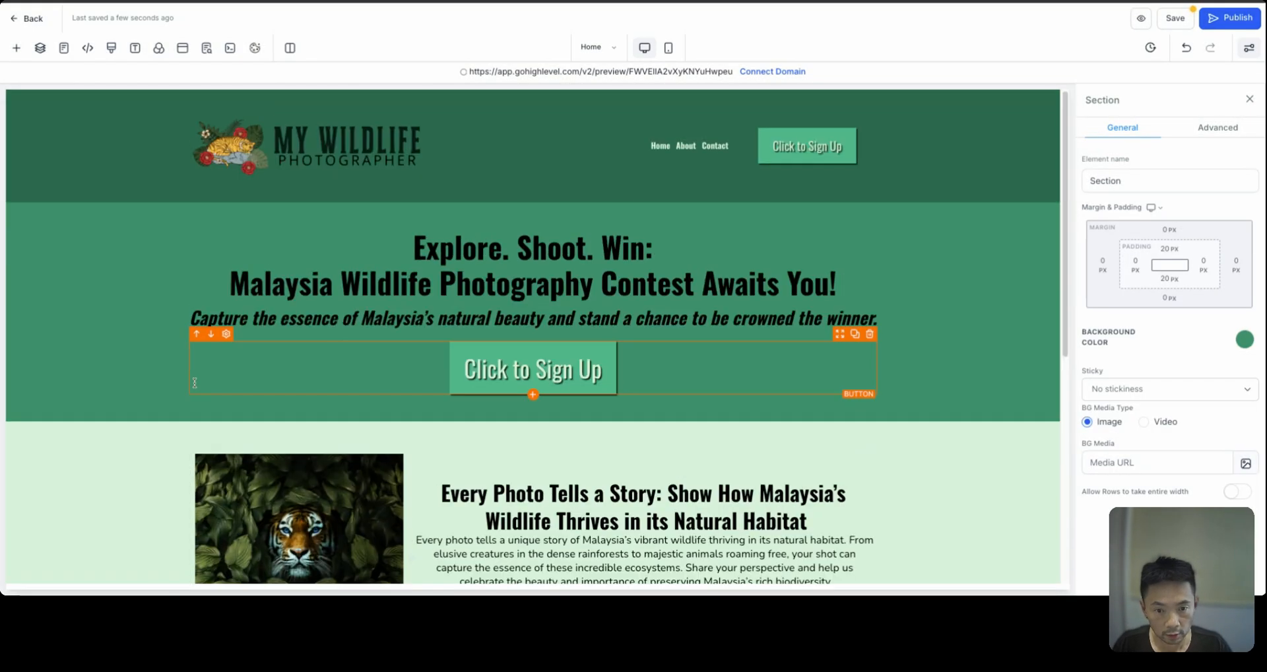
scroll(932, 396, "down", 6)
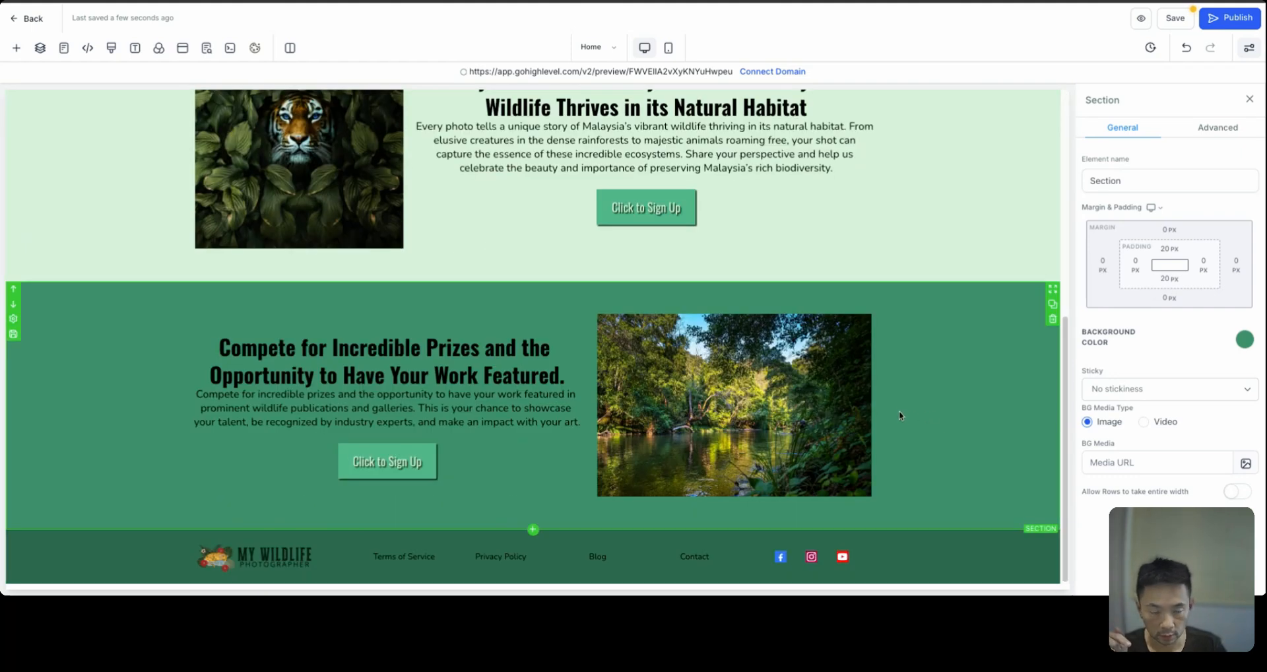
scroll(783, 367, "up", 6)
scroll(337, 388, "down", 2)
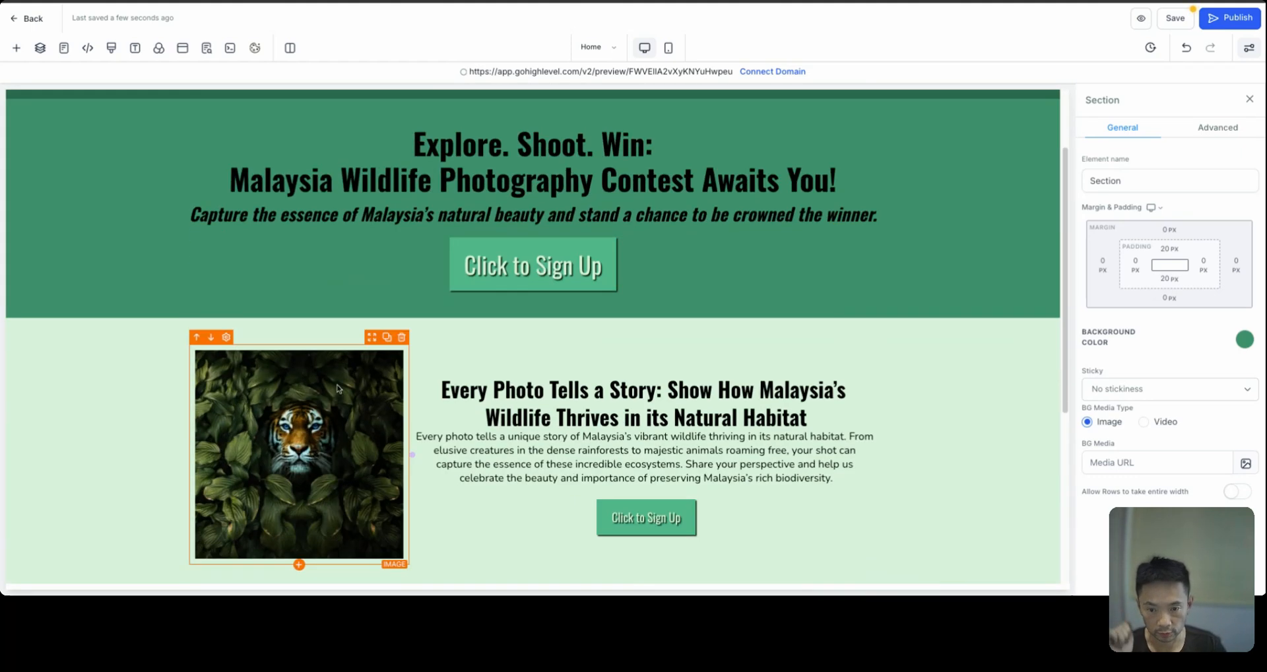
left_click(314, 398)
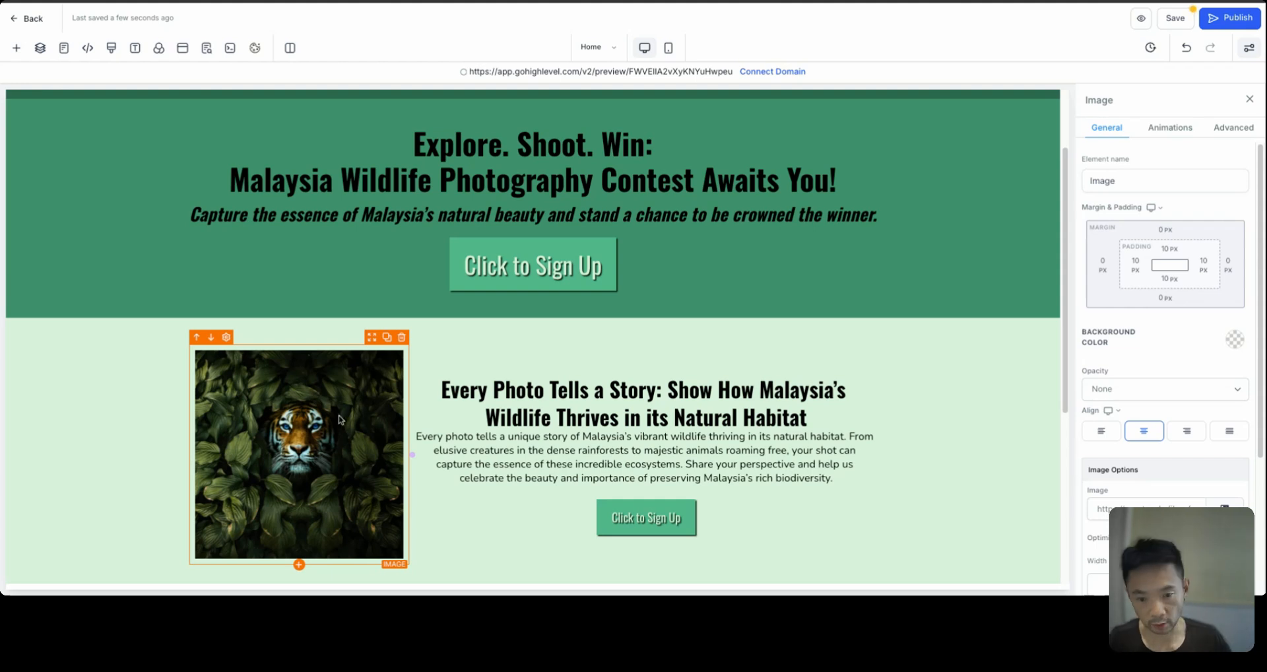
left_click(1234, 128)
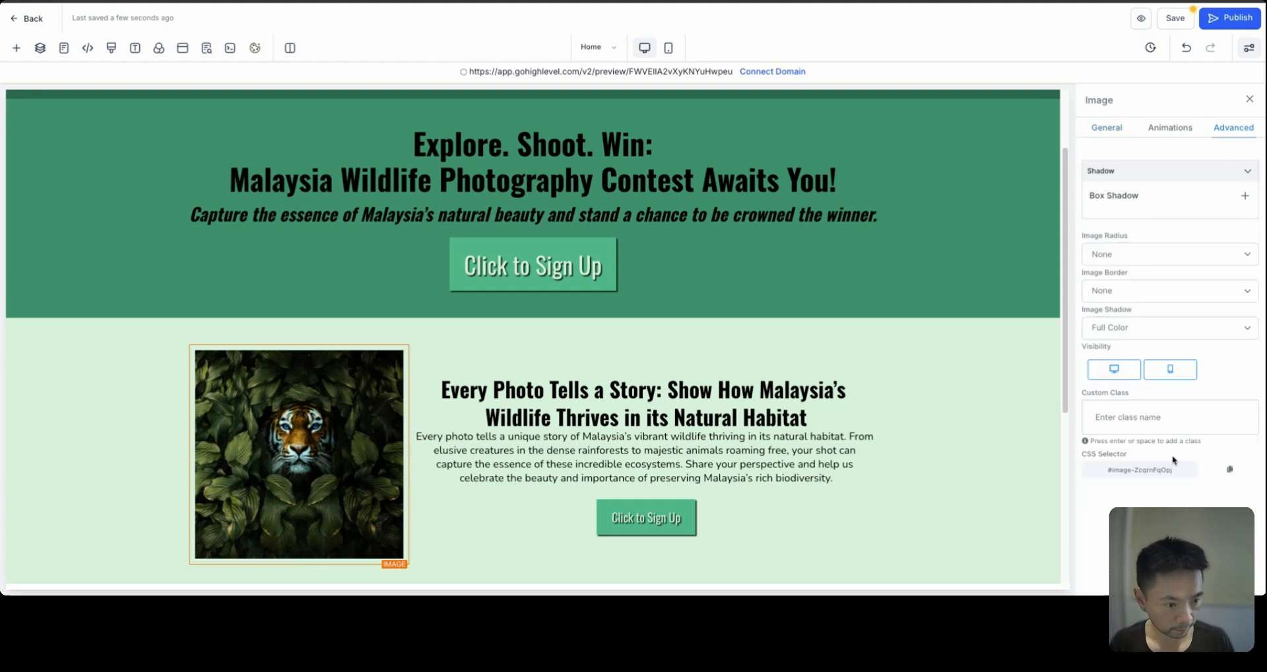
left_click(1245, 197)
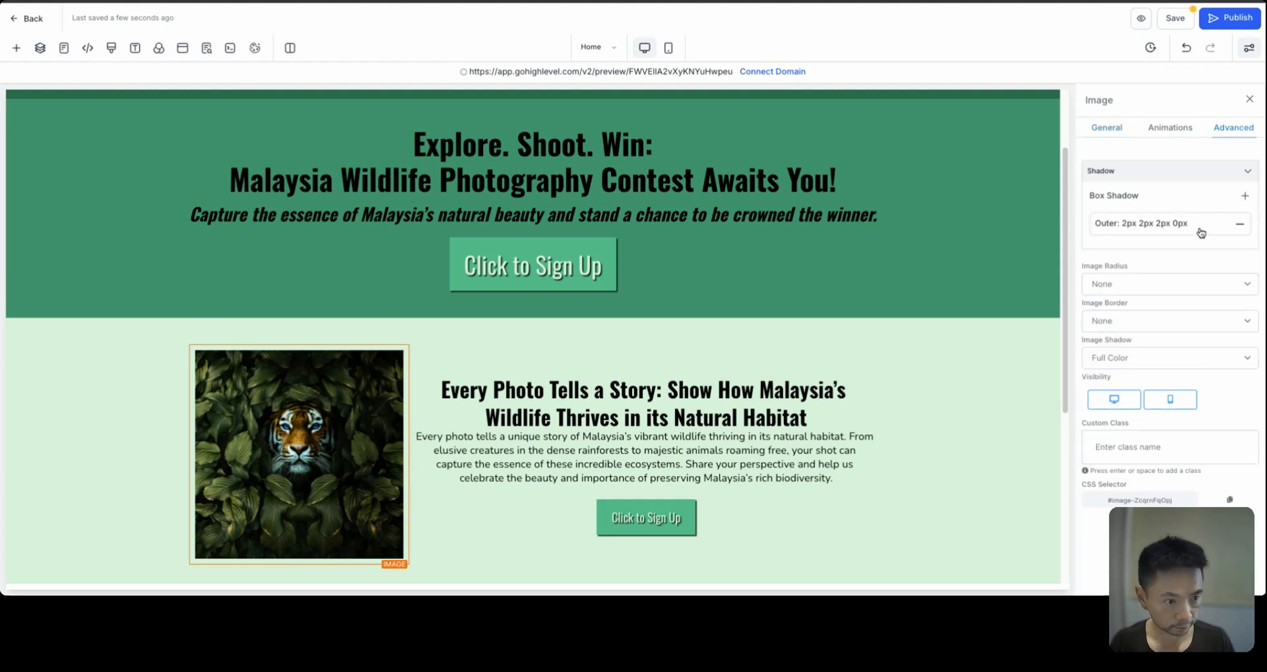
Set the tiger image's shadow colour to 081C15, copied from the darkest swatch of the Coolors palette.
left_click(1201, 225)
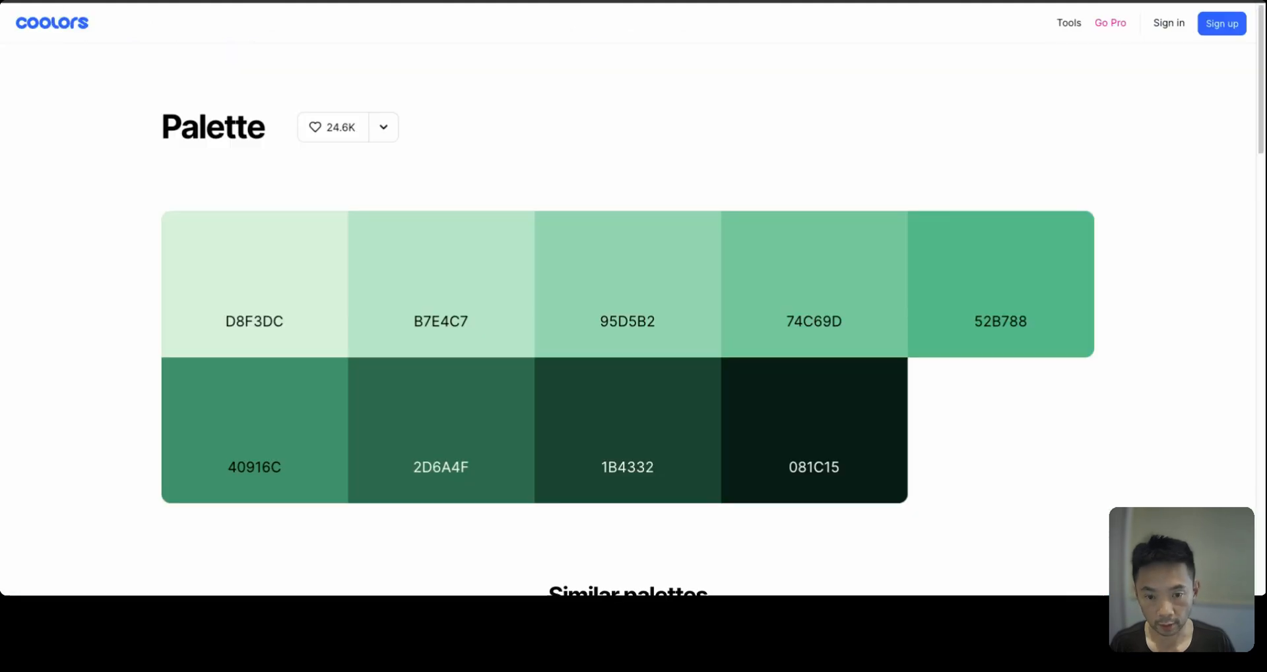
left_click(810, 417)
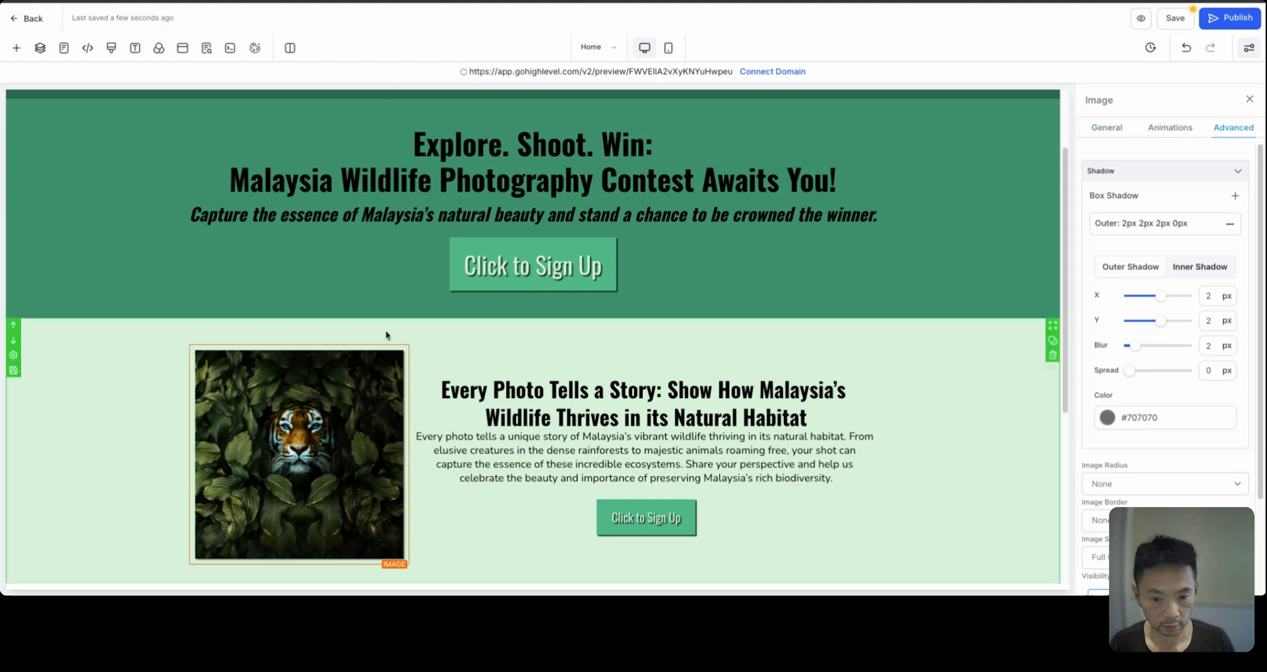
left_click(1098, 418)
double_click(1124, 391)
type("081C15")
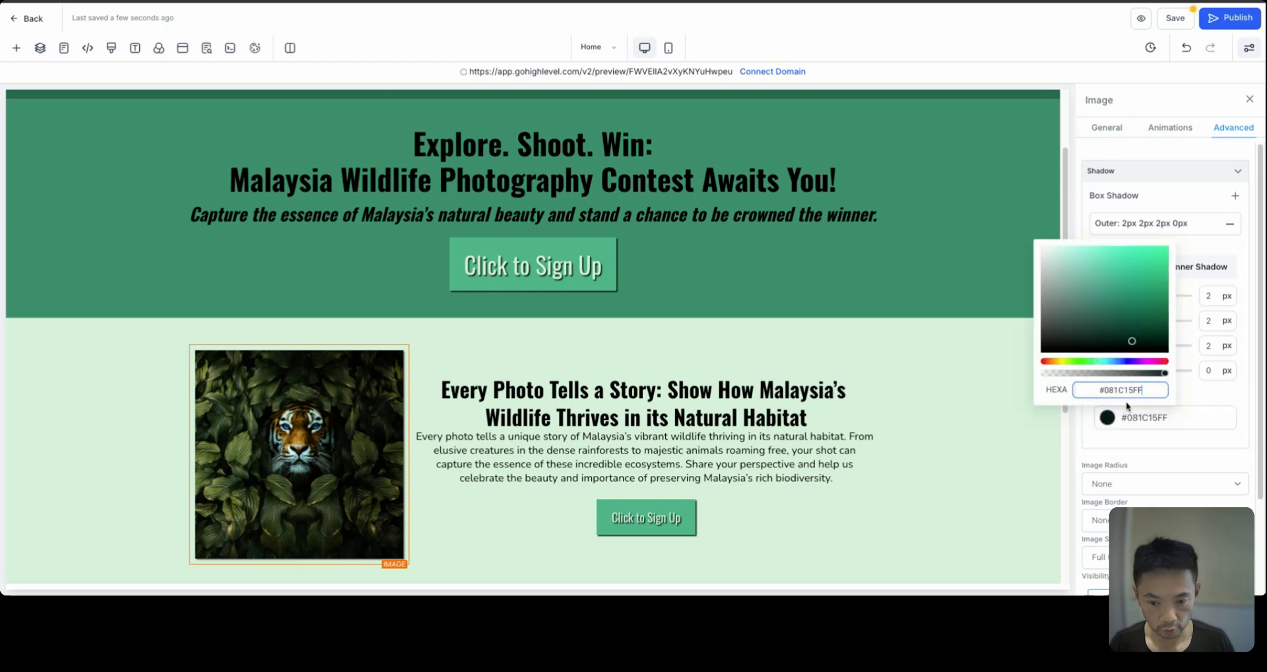
left_click(970, 416)
Add an outer box shadow of 2px 2px 2px 0px in colour 081C15 to the forest river image.
scroll(532, 483, "down", 4)
left_click(673, 437)
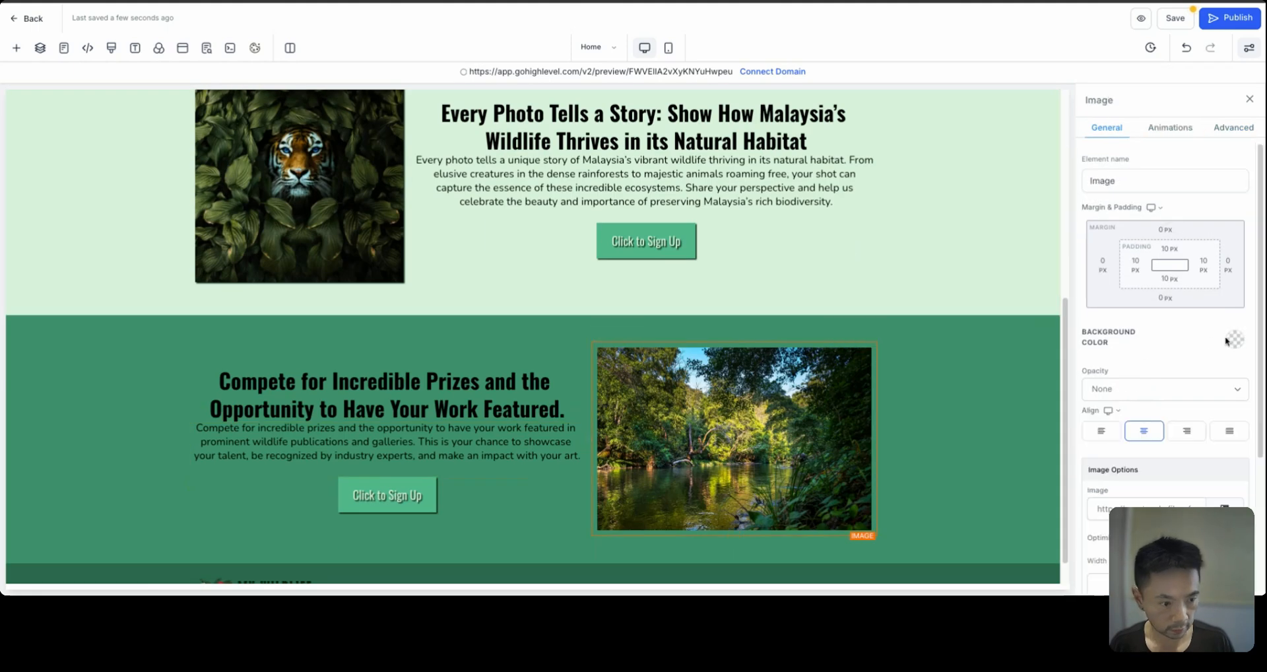
left_click(1234, 339)
left_click(1233, 128)
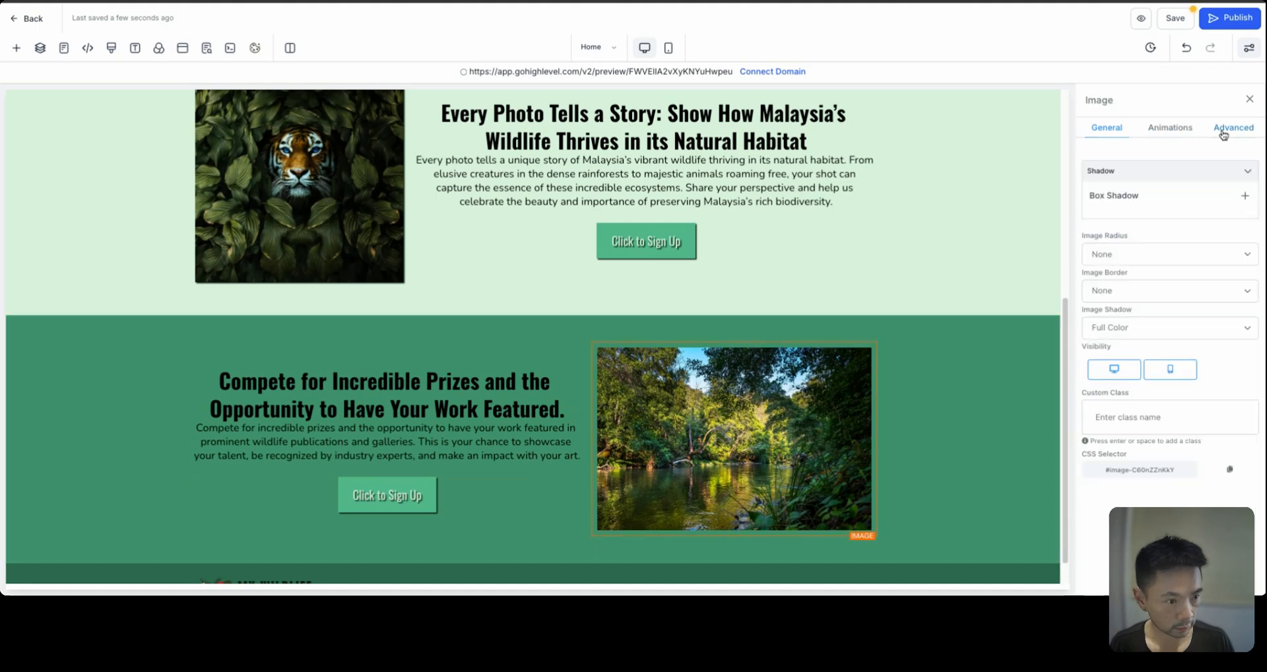
left_click(1244, 196)
left_click(1178, 224)
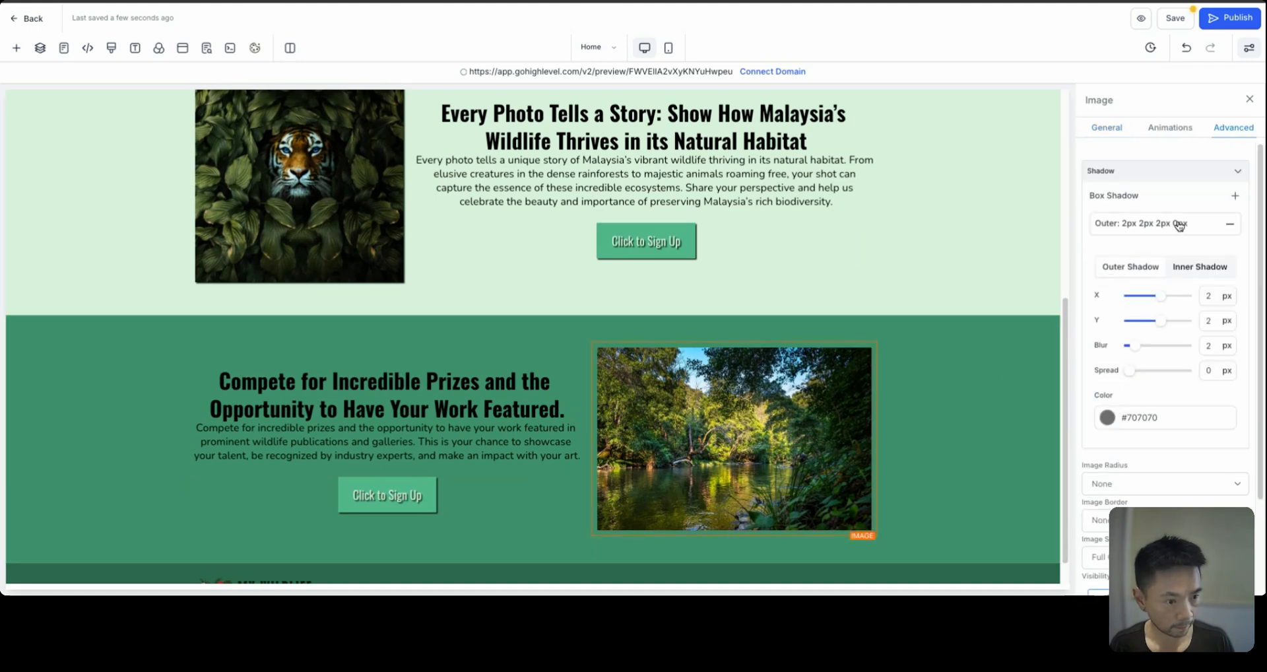
left_click(1110, 416)
double_click(1121, 390)
key("super+v")
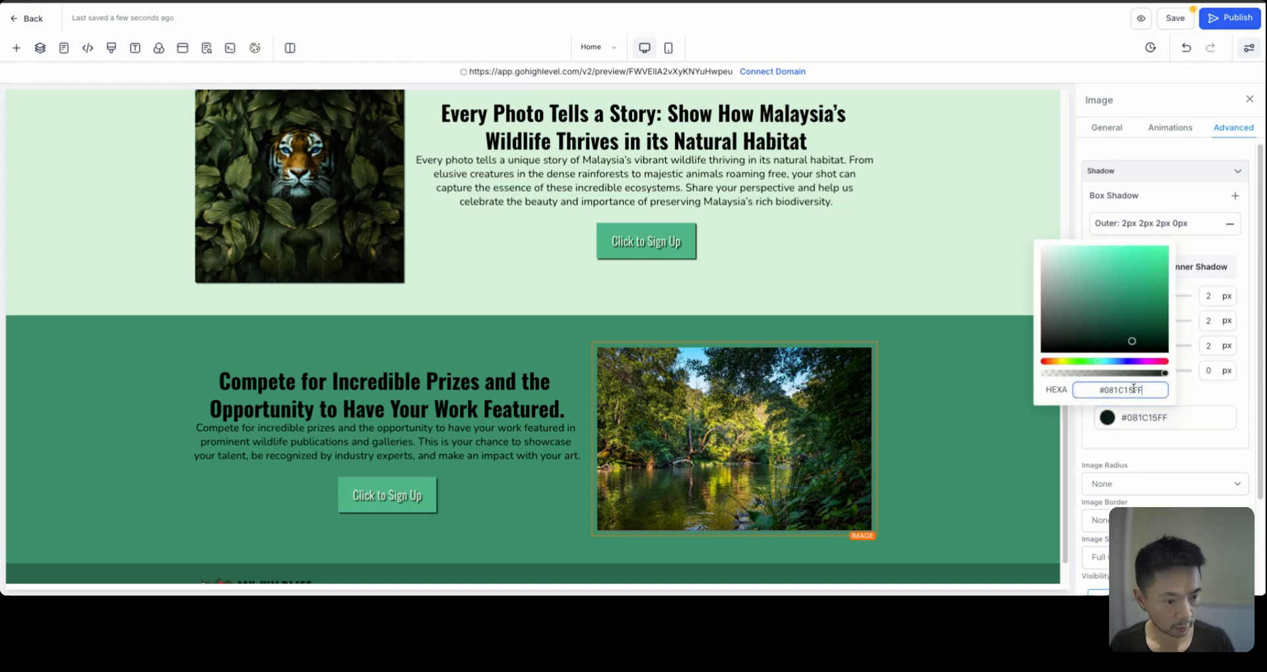
left_click(982, 454)
Open the page's SEO meta data settings and expand the Content and Keywords sections.
scroll(979, 452, "down", 1)
scroll(959, 452, "up", 6)
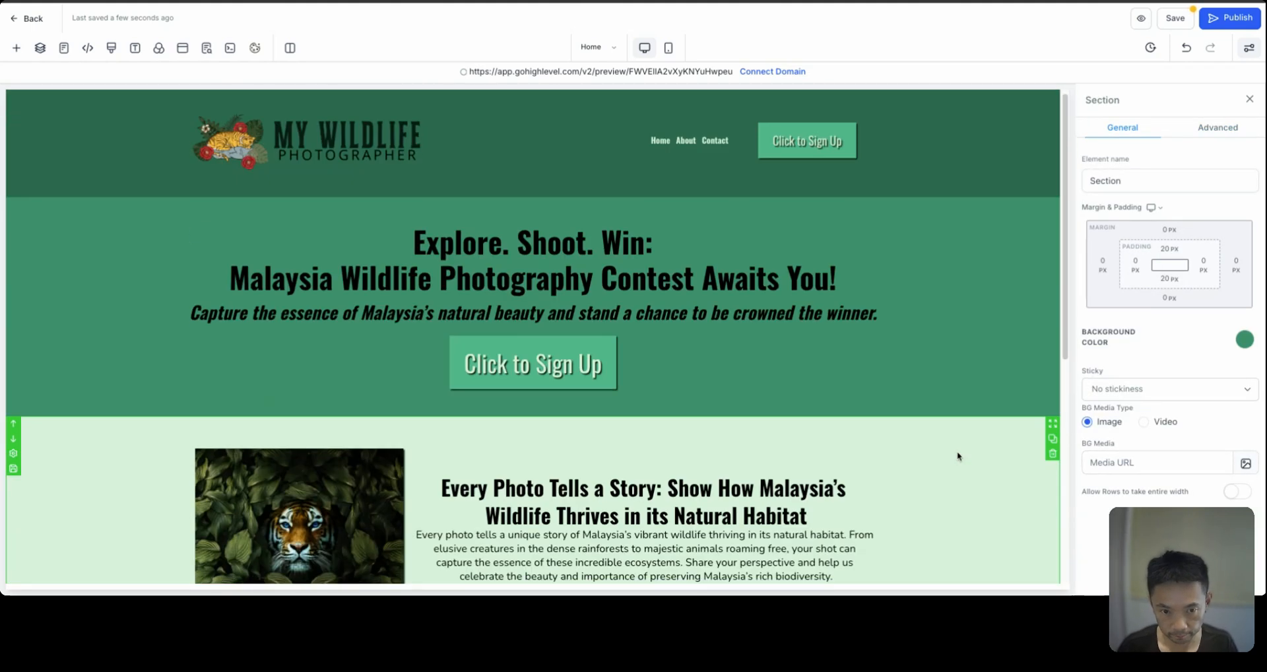
scroll(899, 449, "down", 6)
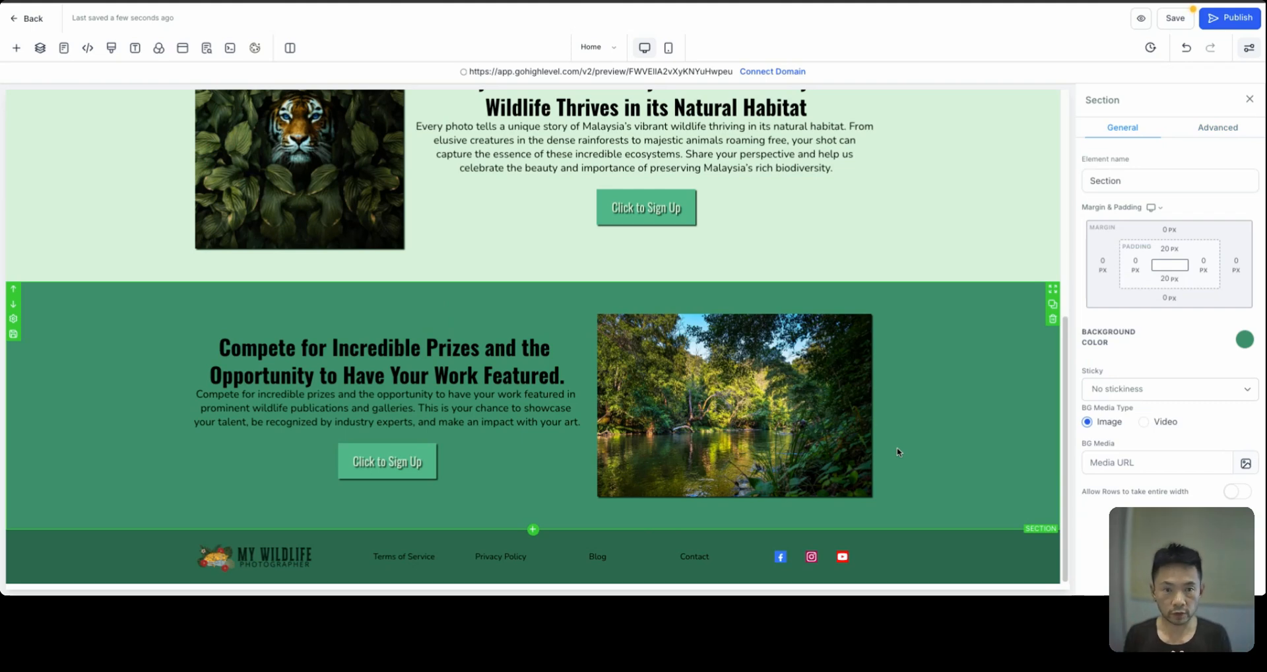
left_click(207, 48)
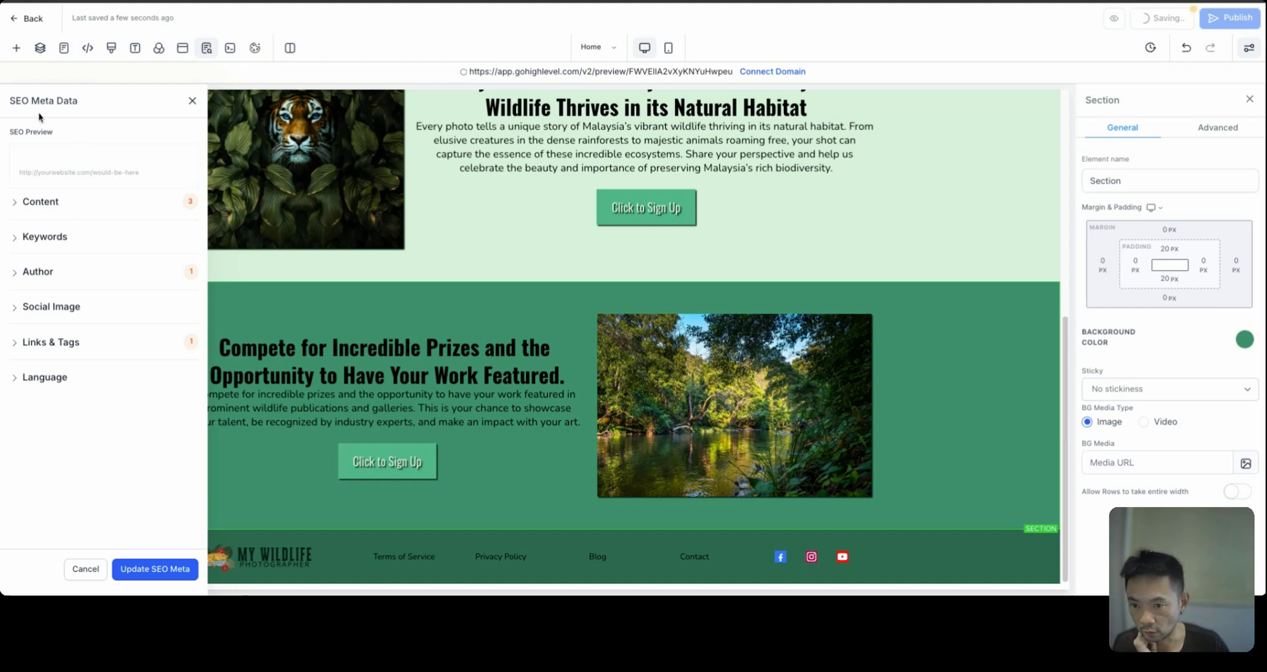
left_click(53, 205)
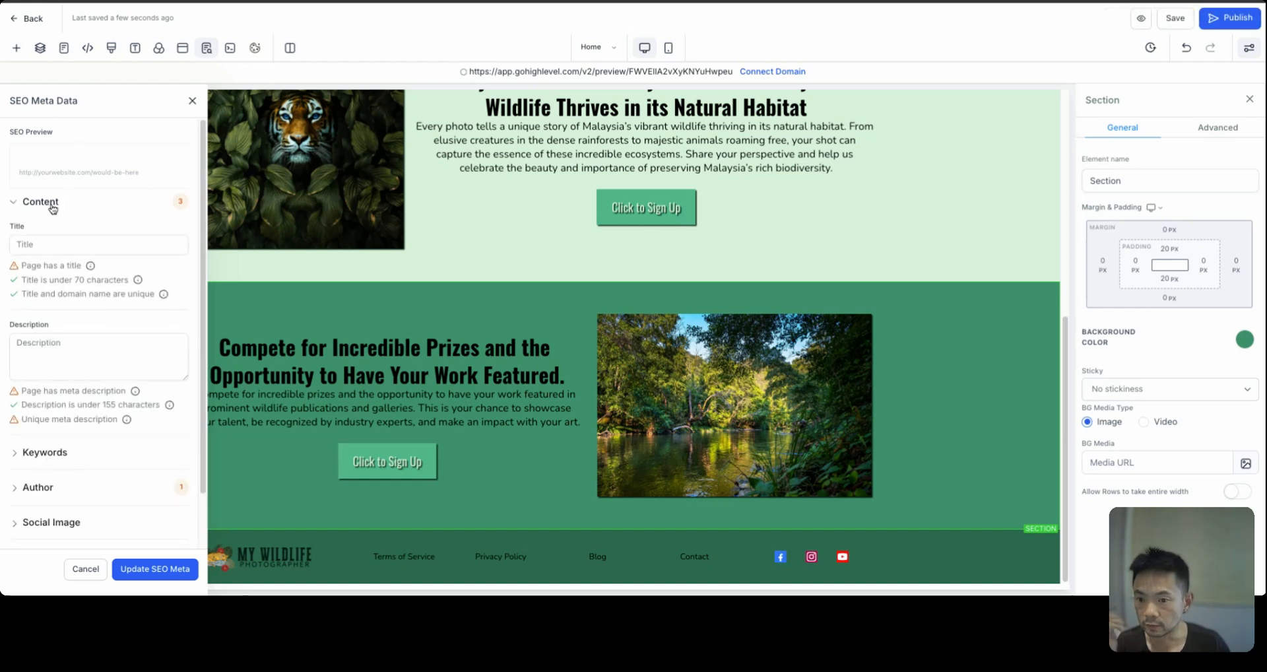
left_click(78, 248)
left_click(79, 367)
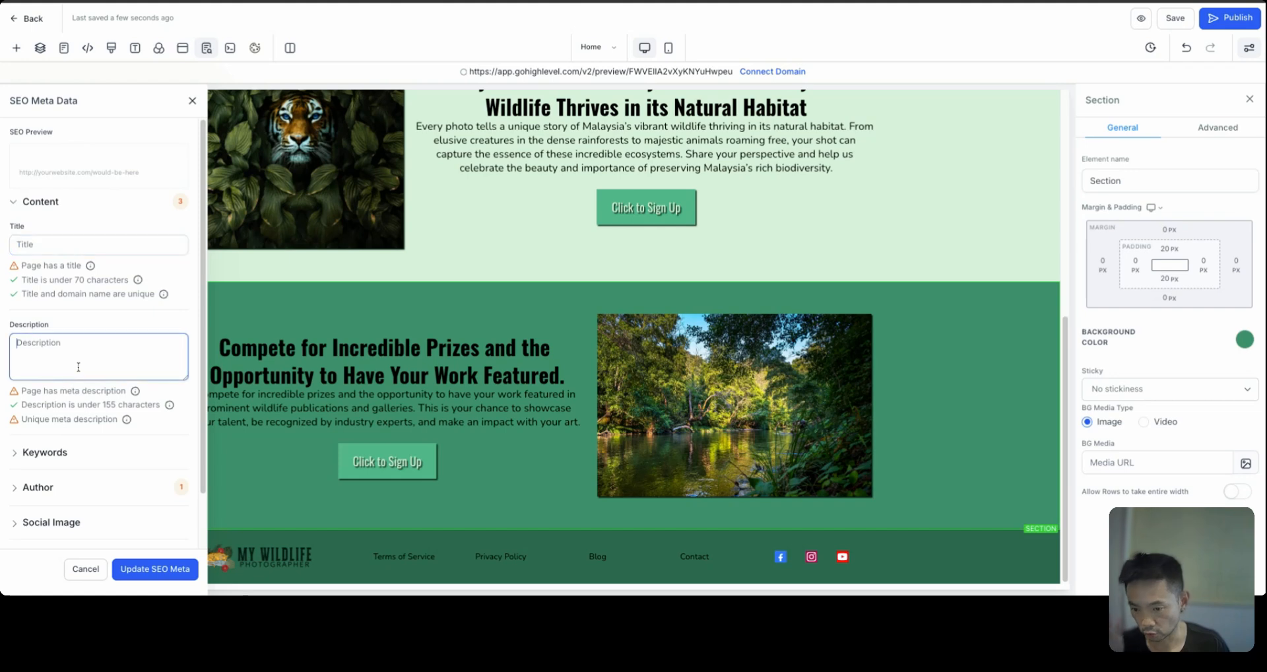
left_click(62, 454)
scroll(99, 339, "down", 2)
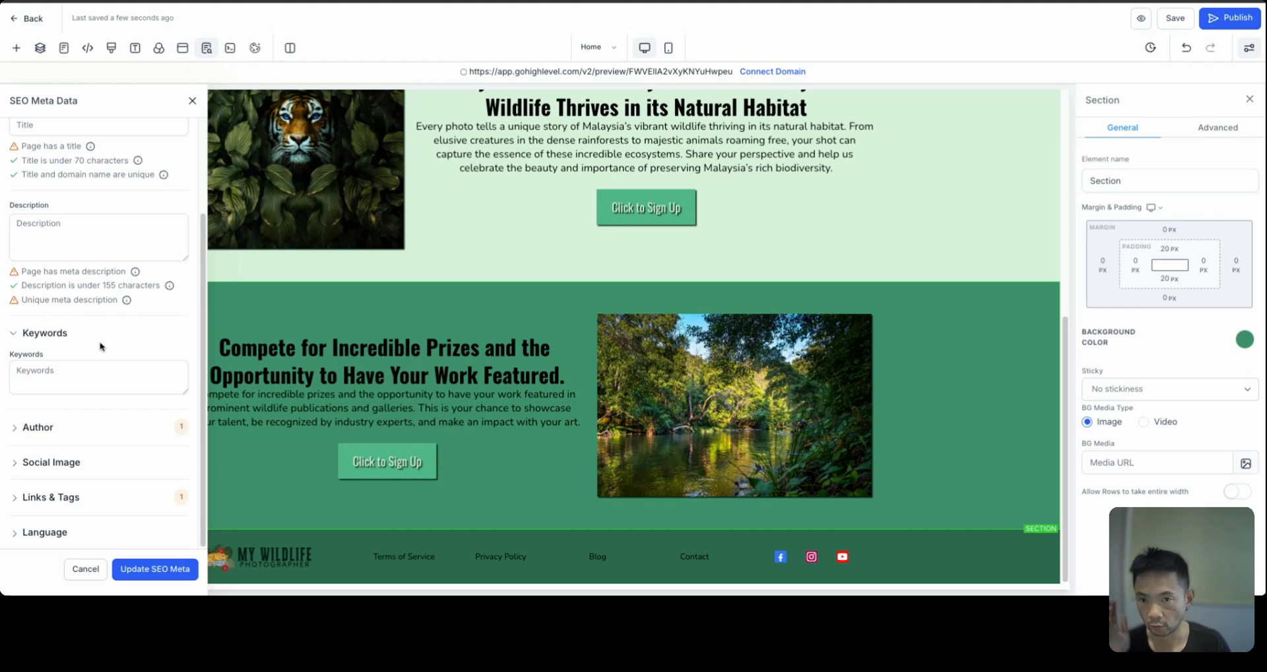
scroll(99, 340, "up", 2)
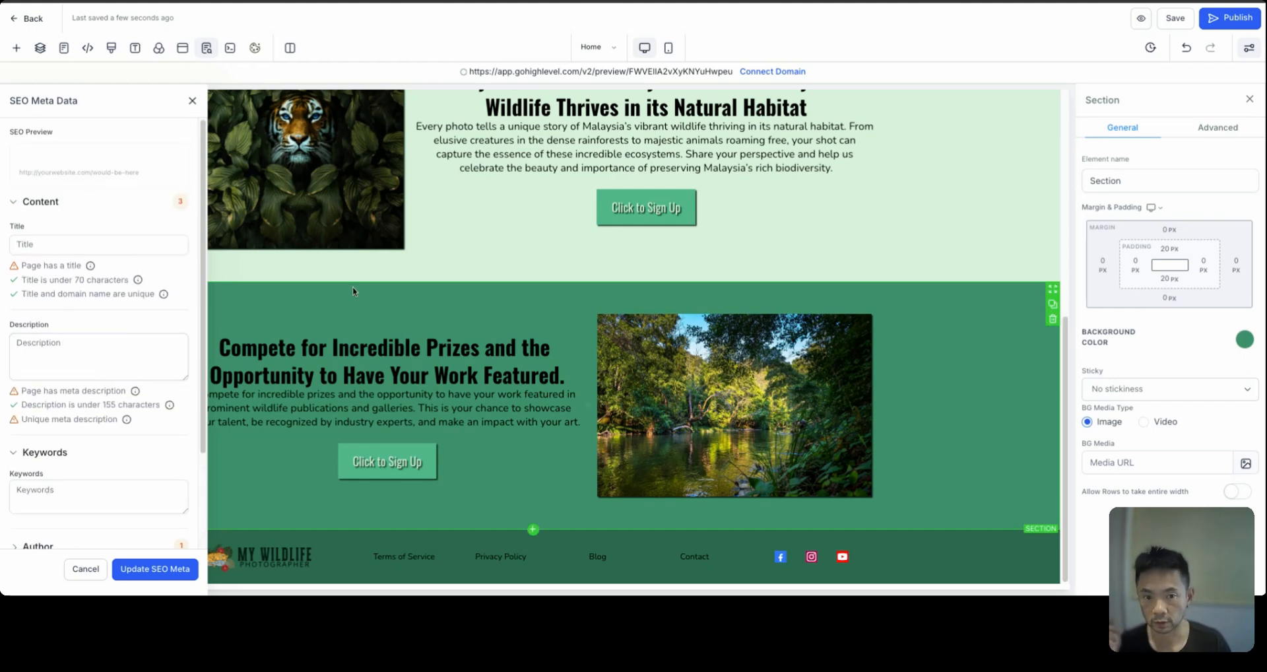
scroll(352, 286, "up", 4)
Set the SEO title to "Malaysia Wildlife Photographer Contest".
left_click(60, 247)
type("Malaysia Wi")
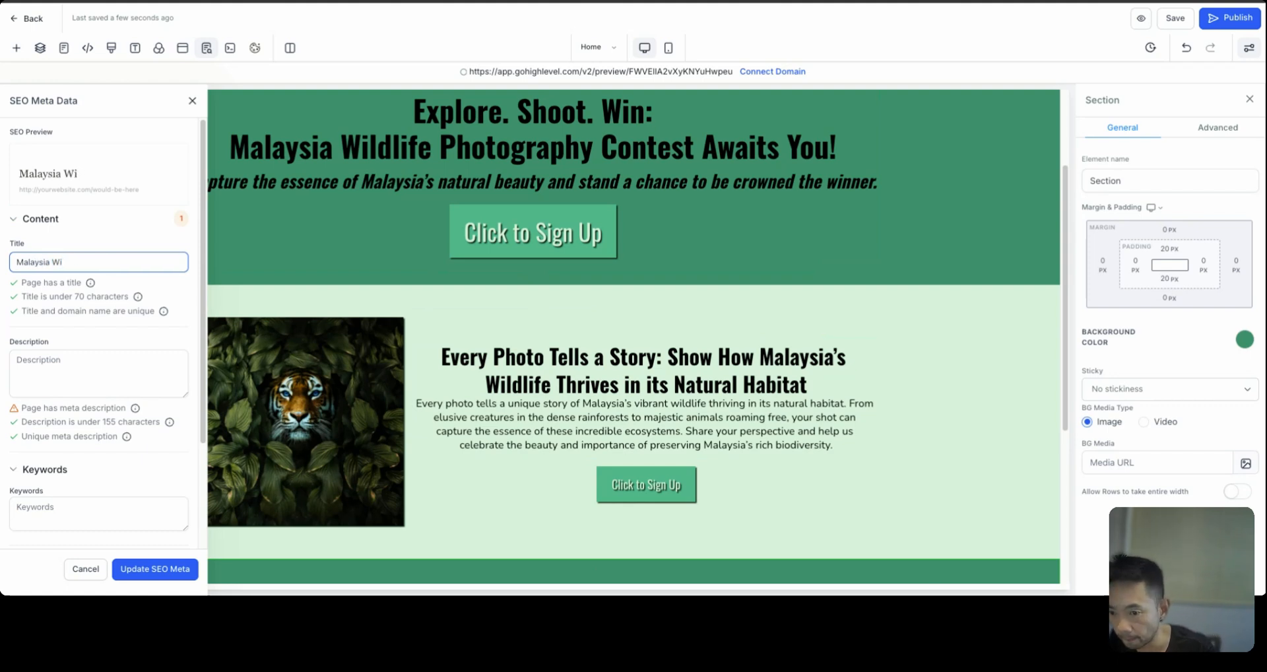
type("lildlife Photograp")
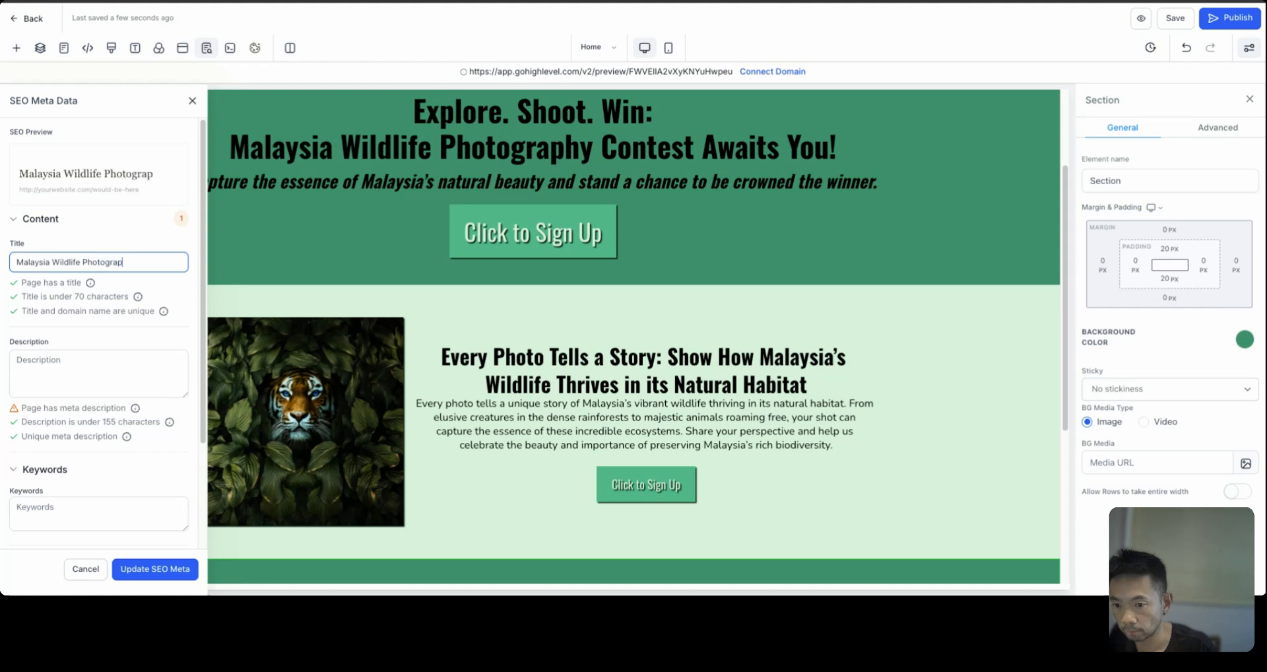
type("her Contest")
Copy the SEO title text into the SEO description.
left_click(56, 386)
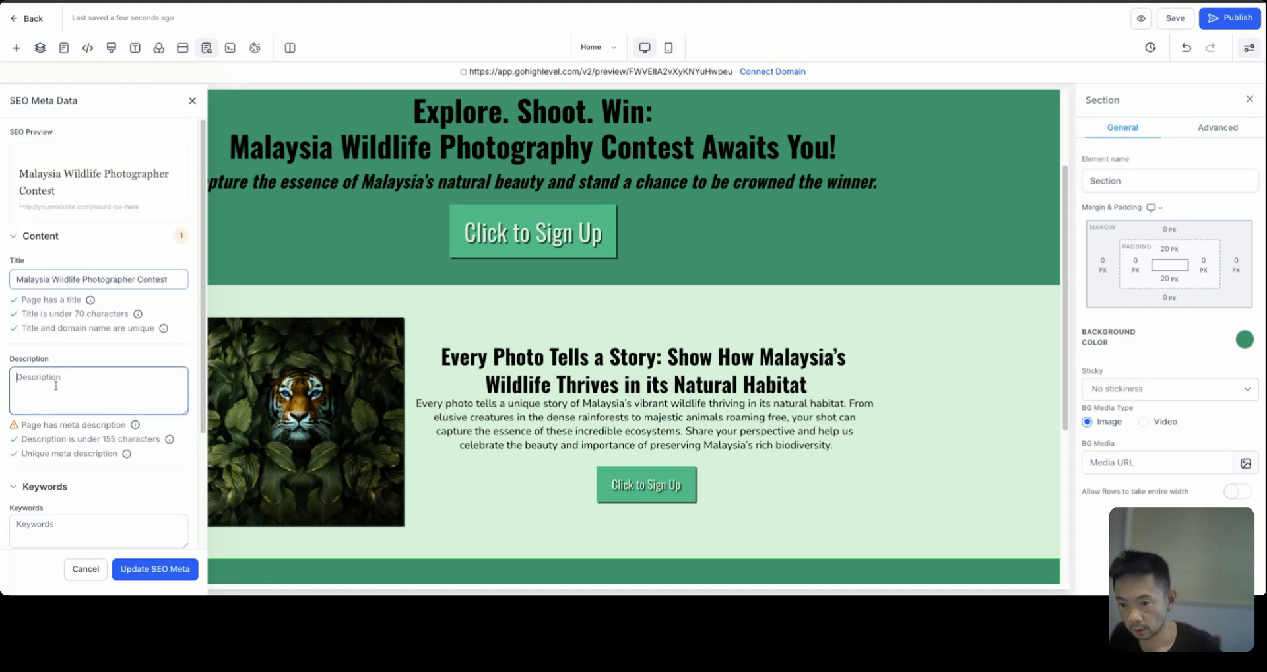
left_click_drag(16, 279, 169, 279)
key("ctrl+c")
left_click(97, 399)
key("ctrl+v")
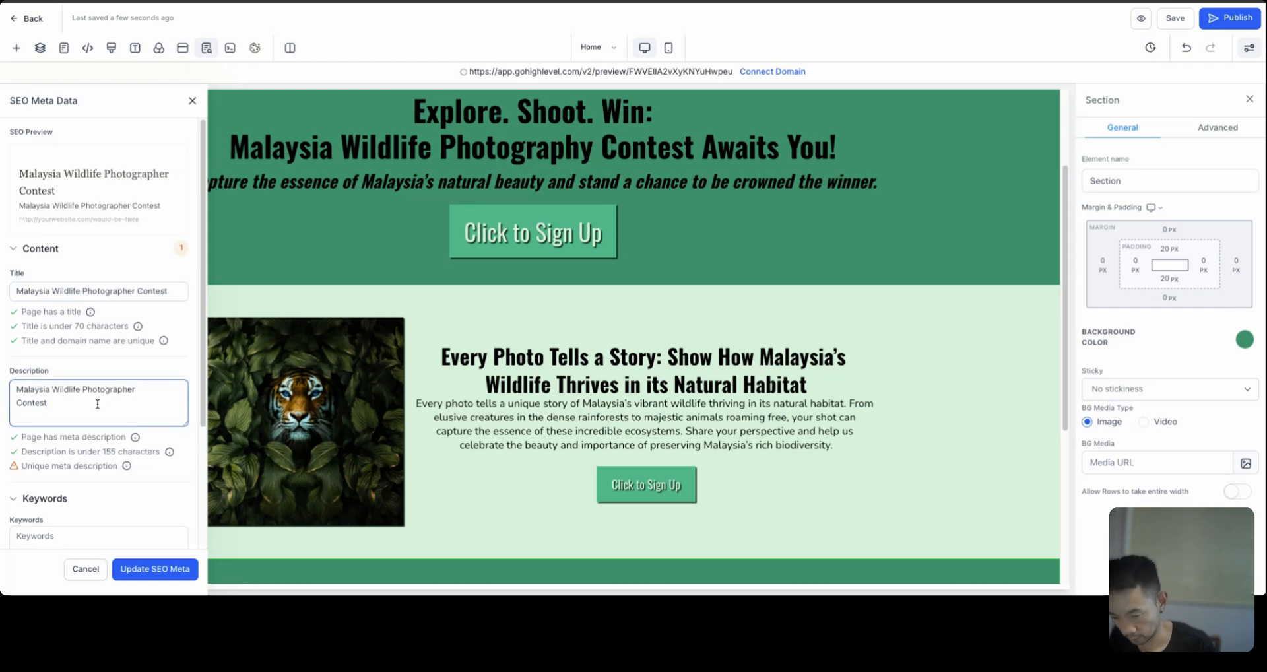
Extend the SEO description with "for all photographers in Febuary 2025.".
type("f")
type(" for everyone")
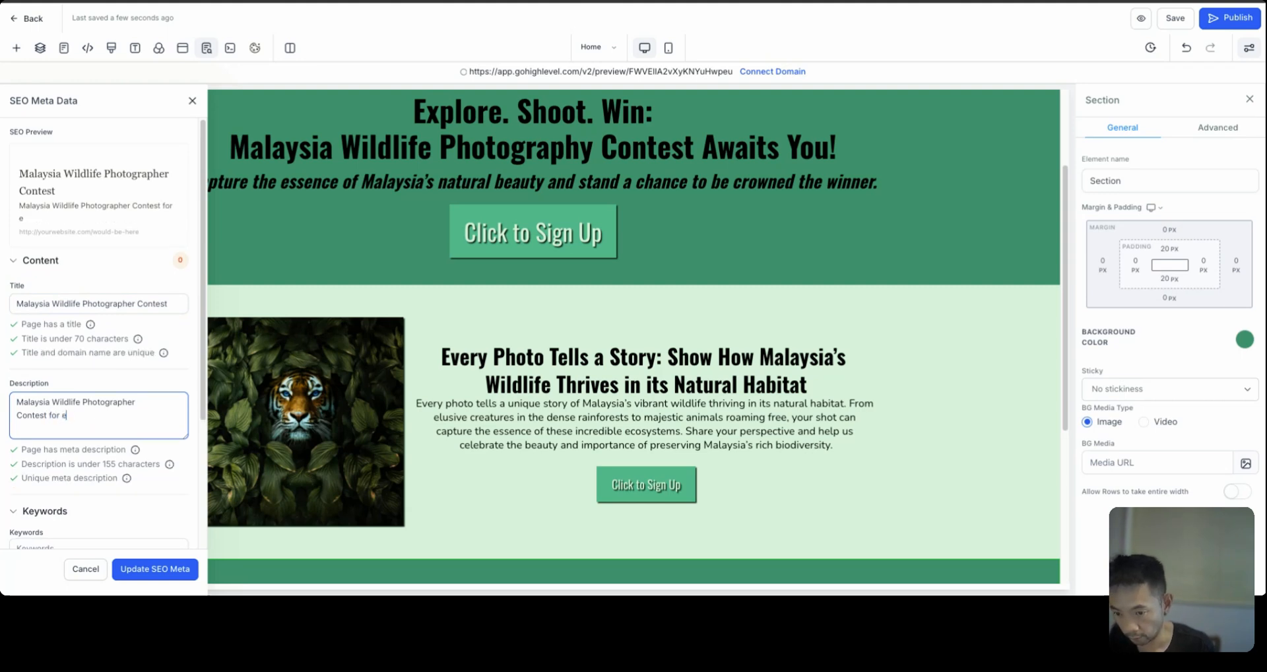
key("BackSpace")
key("BackSpace")
key("BackSpace")
key("BackSpace")
key("BackSpace")
key("BackSpace")
key("BackSpace")
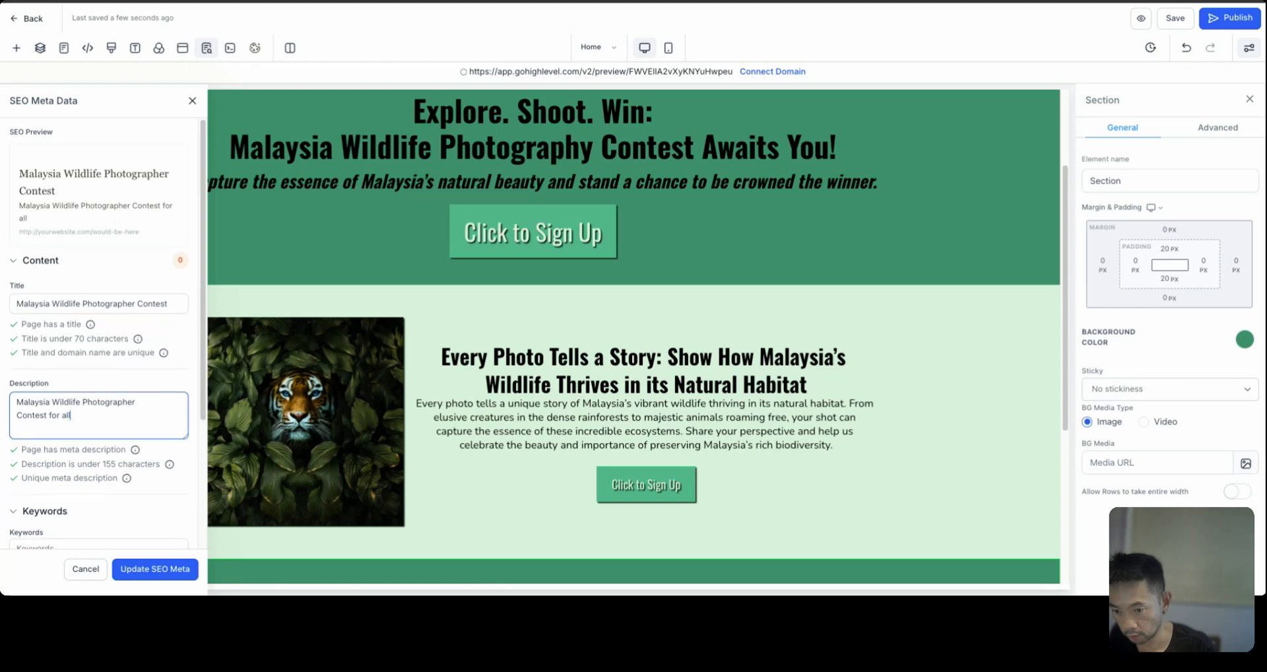
type("all photographers")
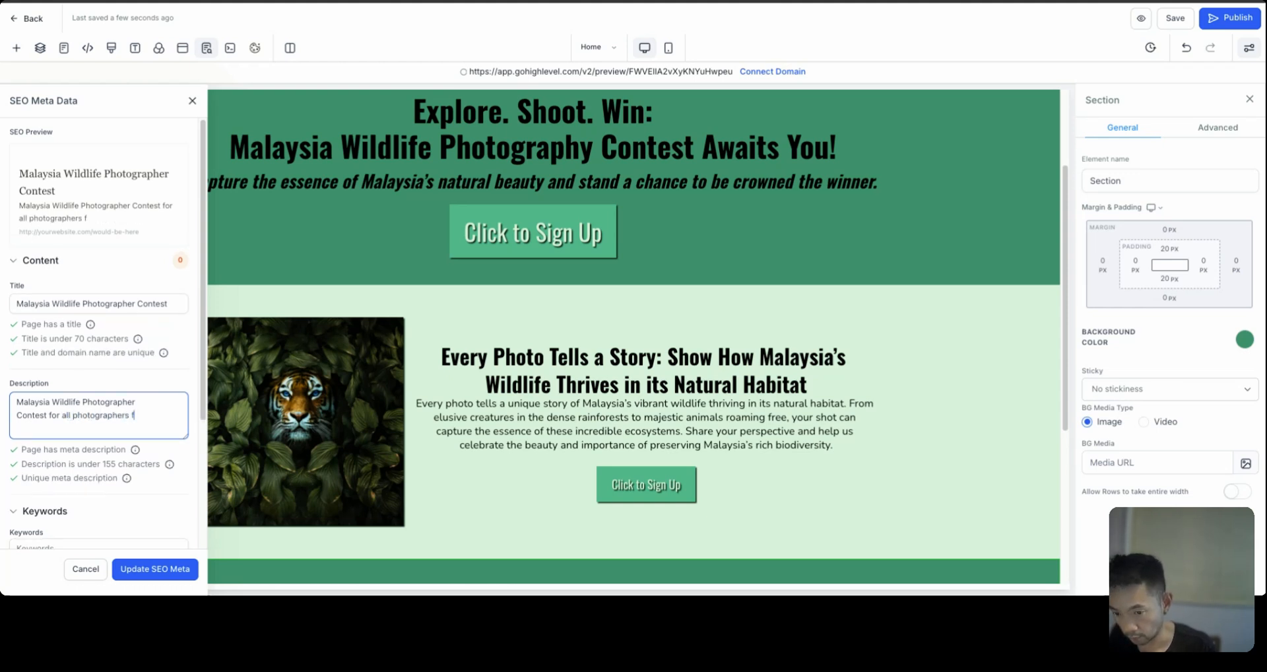
type(" f")
key("BackSpace")
type("in")
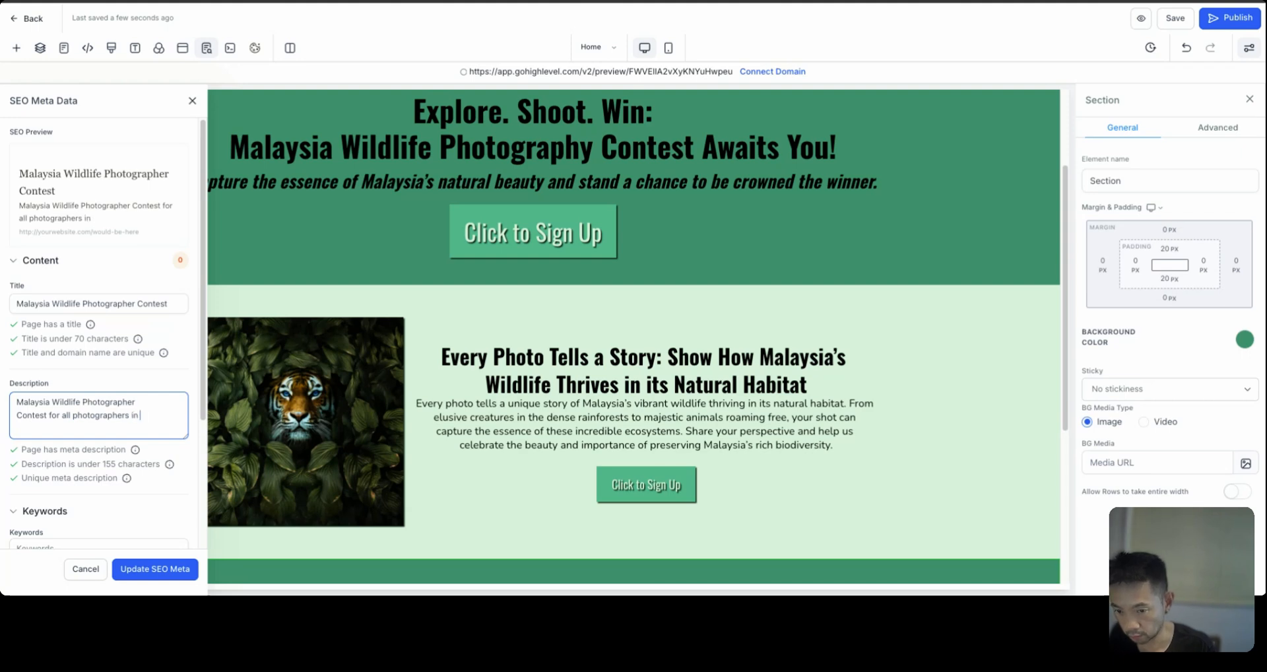
type(" Febuary 2025.")
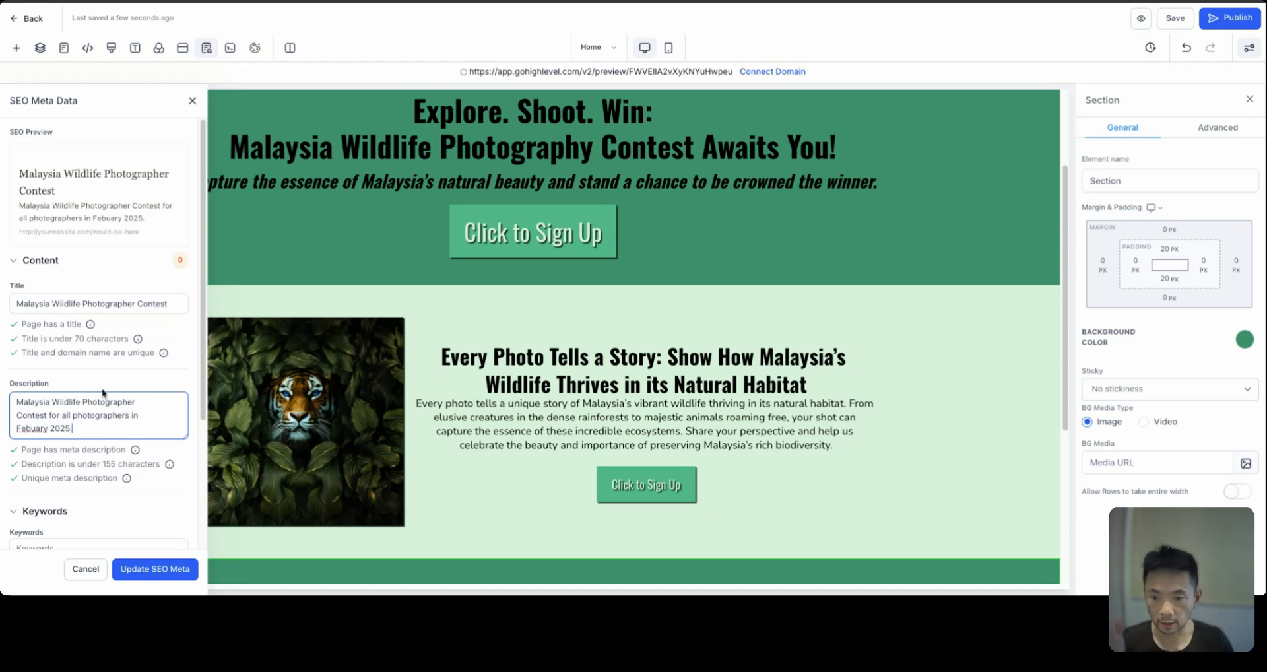
Review the title and description, update the SEO meta data and save the page.
left_click(58, 305)
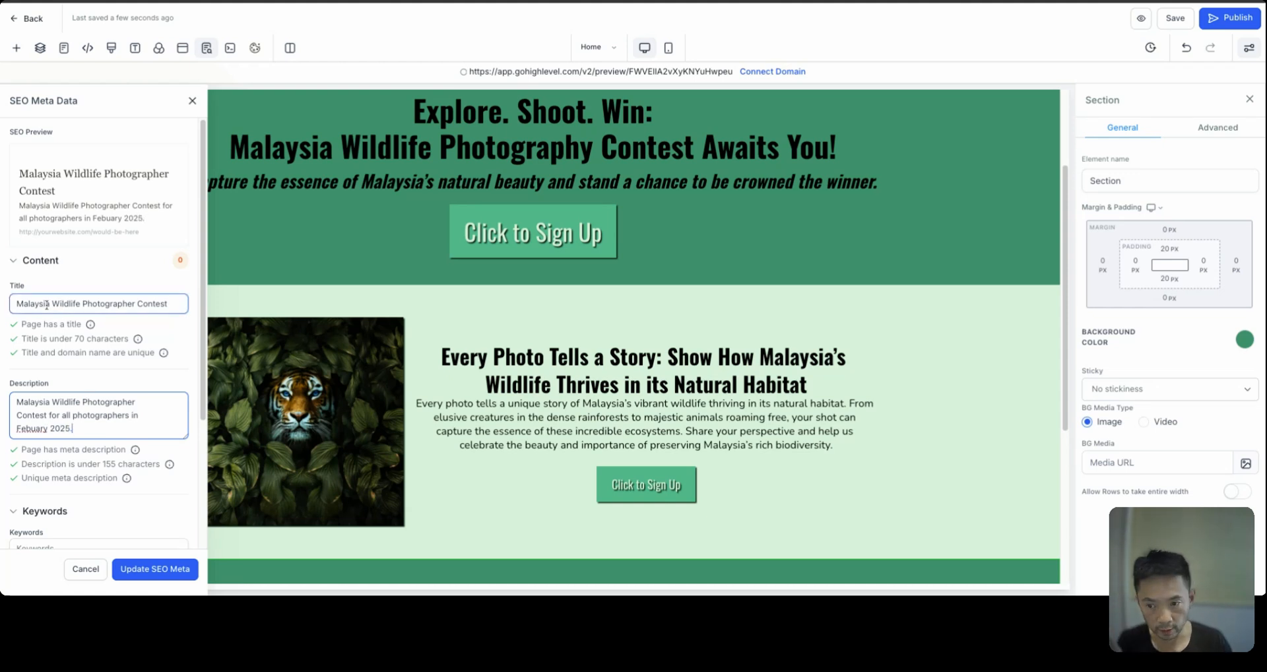
triple_click(31, 305)
triple_click(26, 403)
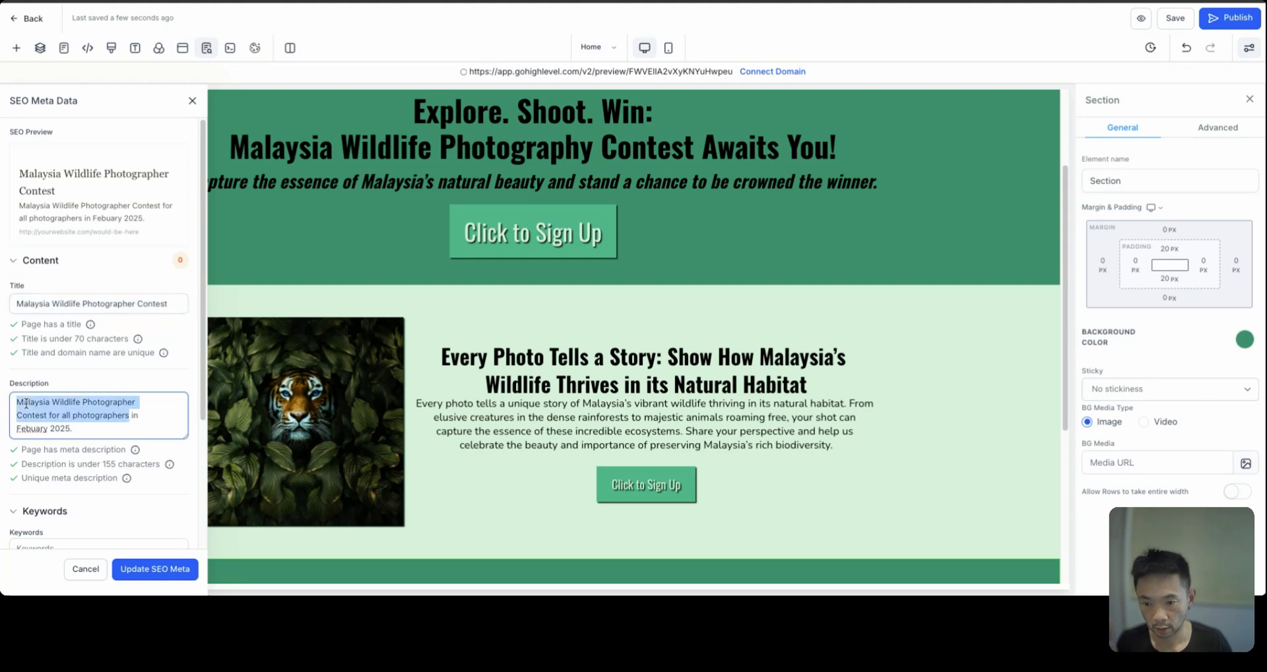
left_click_drag(26, 403, 102, 436)
scroll(102, 435, "down", 2)
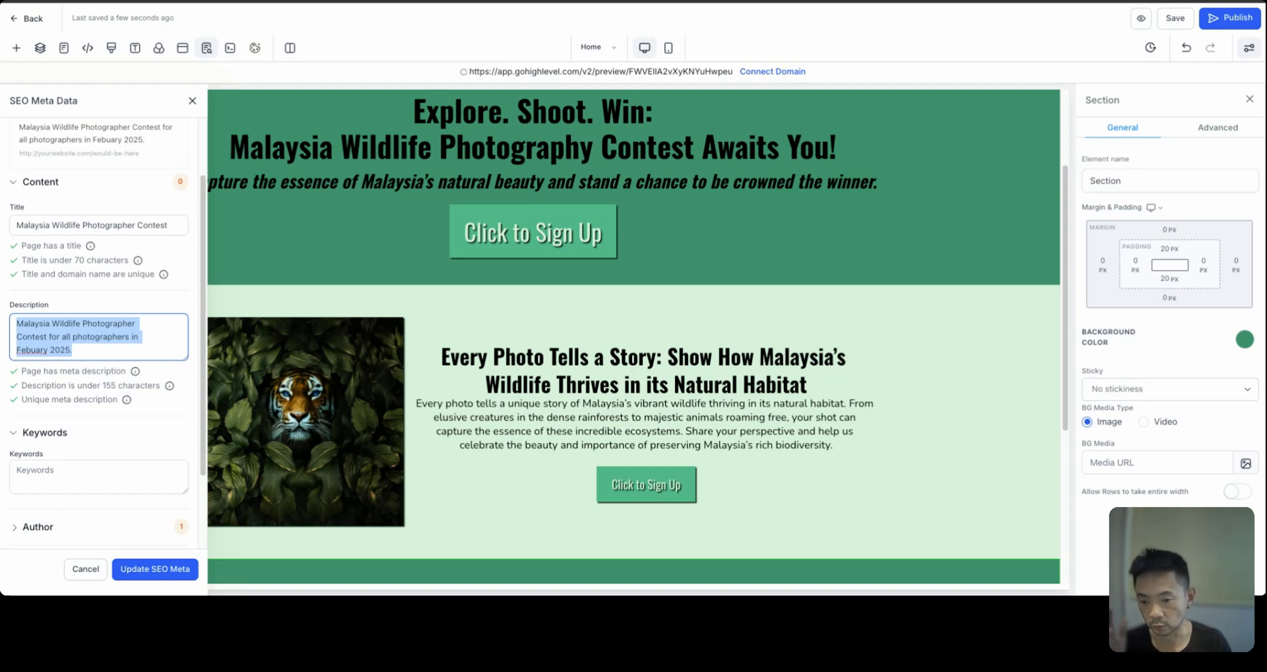
scroll(99, 429, "down", 1)
left_click(154, 569)
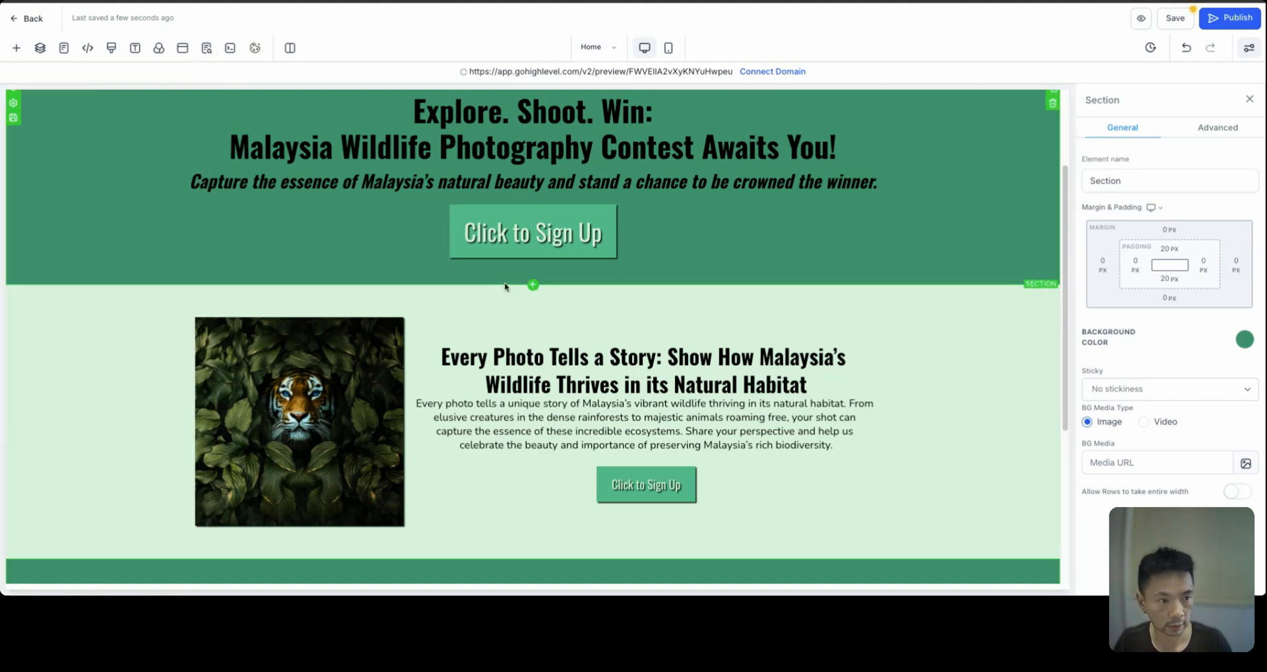
left_click(1179, 20)
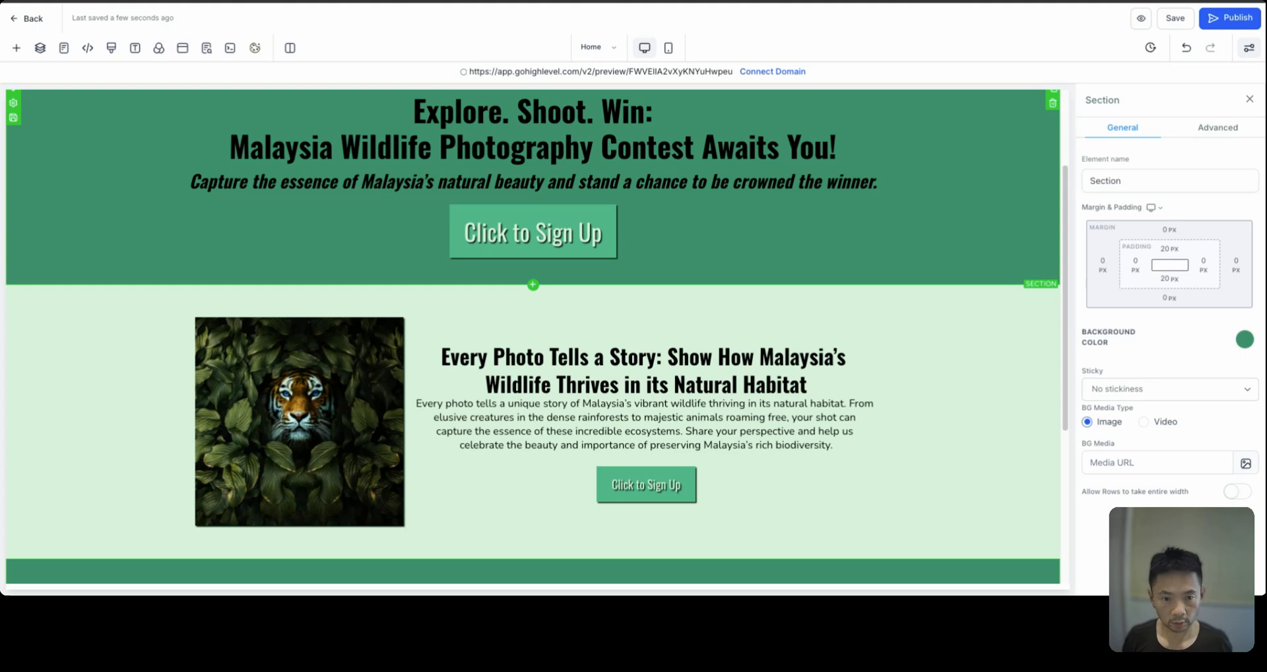
Preview the page and examine the hero headline, sub headline and tiger section text against their green backgrounds.
left_click(1141, 19)
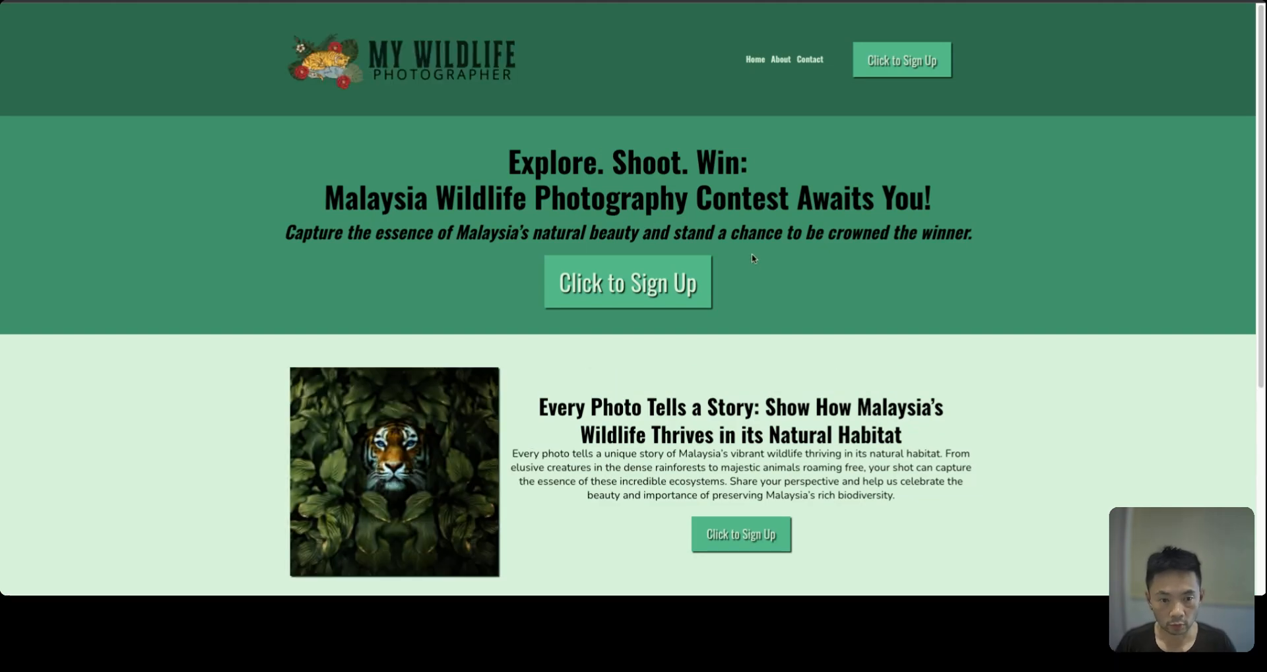
scroll(753, 263, "down", 5)
scroll(621, 325, "up", 5)
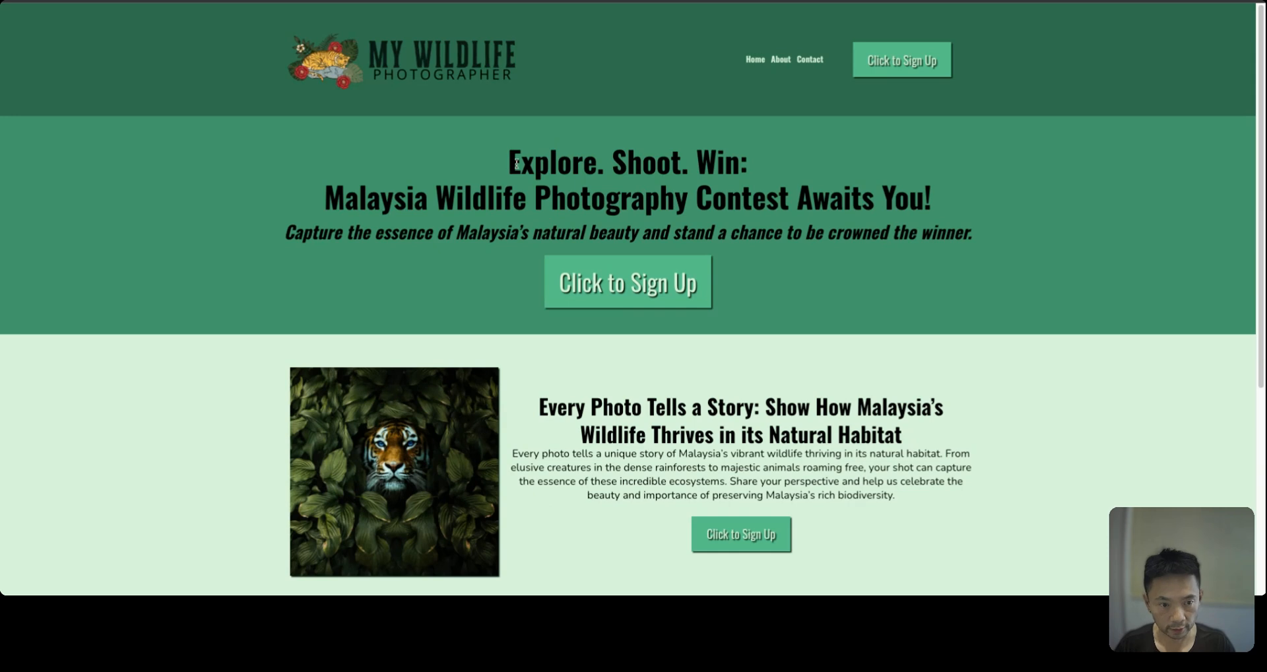
left_click_drag(516, 164, 953, 231)
left_click(907, 228)
triple_click(529, 163)
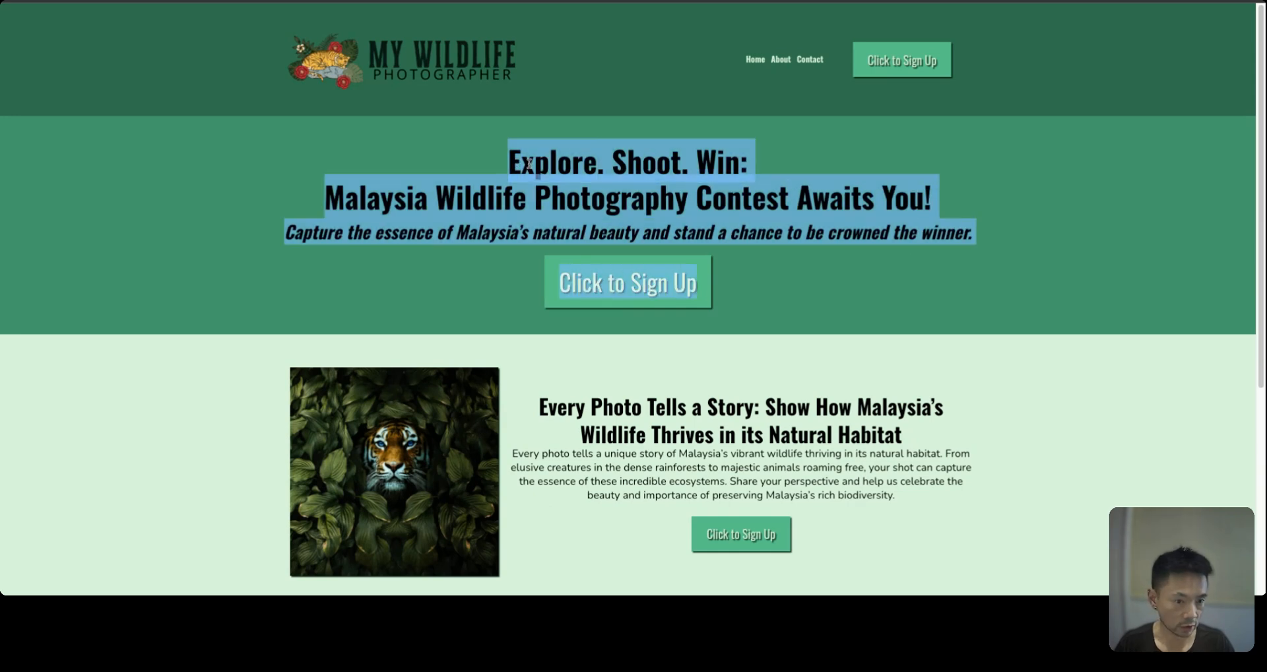
left_click(530, 164)
triple_click(532, 165)
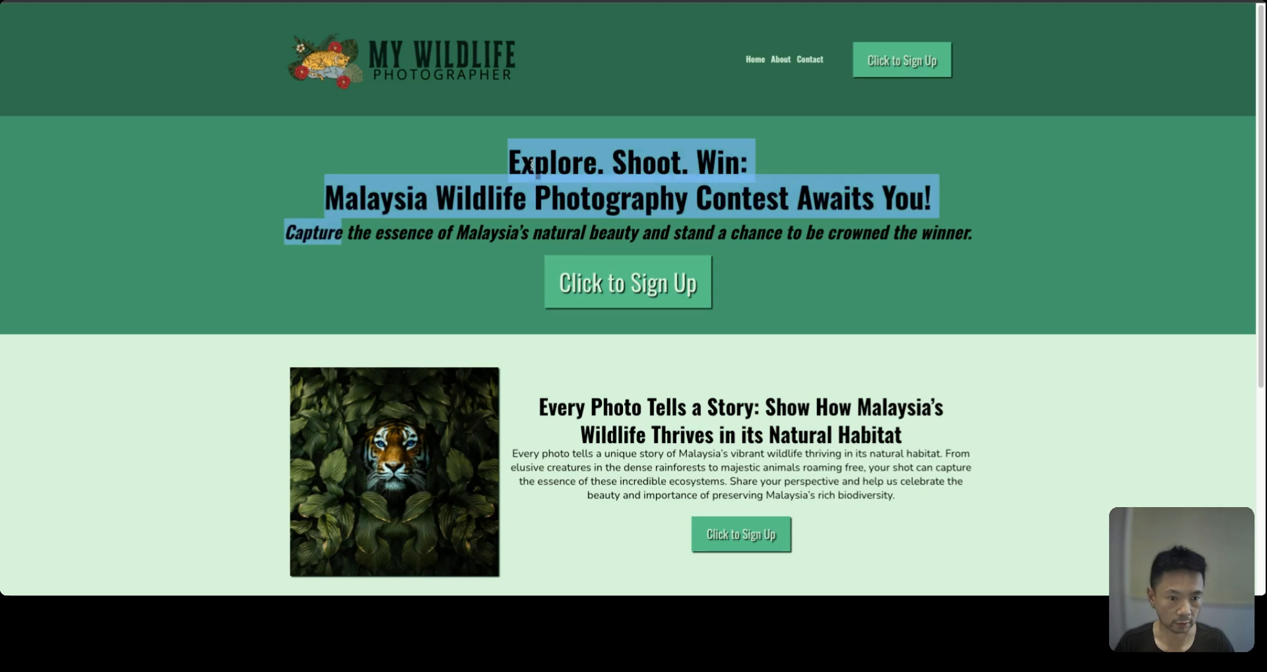
left_click(841, 381)
left_click_drag(540, 406, 915, 502)
left_click(916, 502)
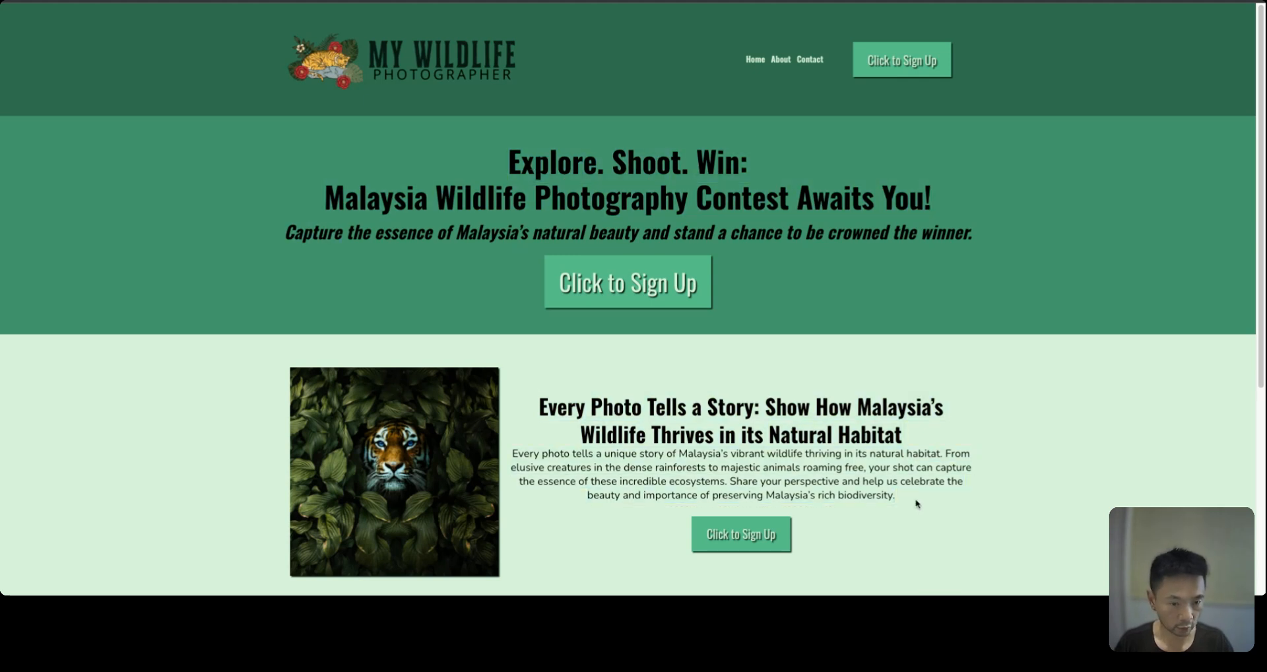
left_click_drag(528, 158, 974, 235)
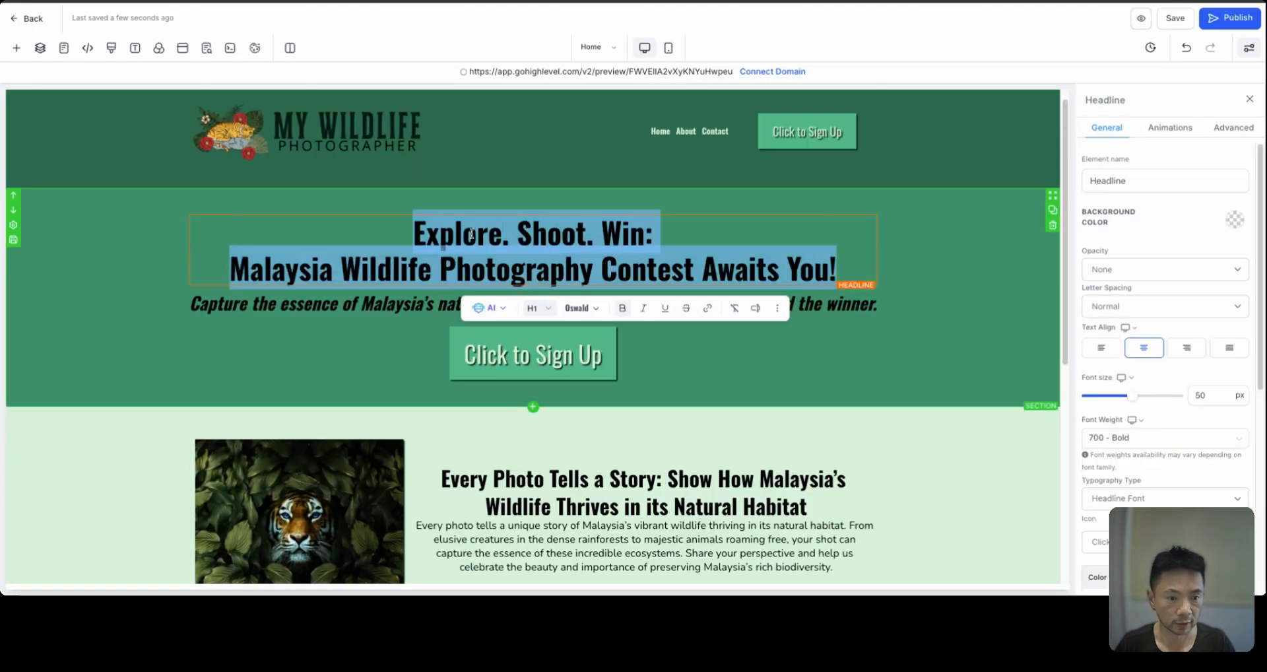
Try the palest green swatch as the hero section's background colour.
left_click(1245, 339)
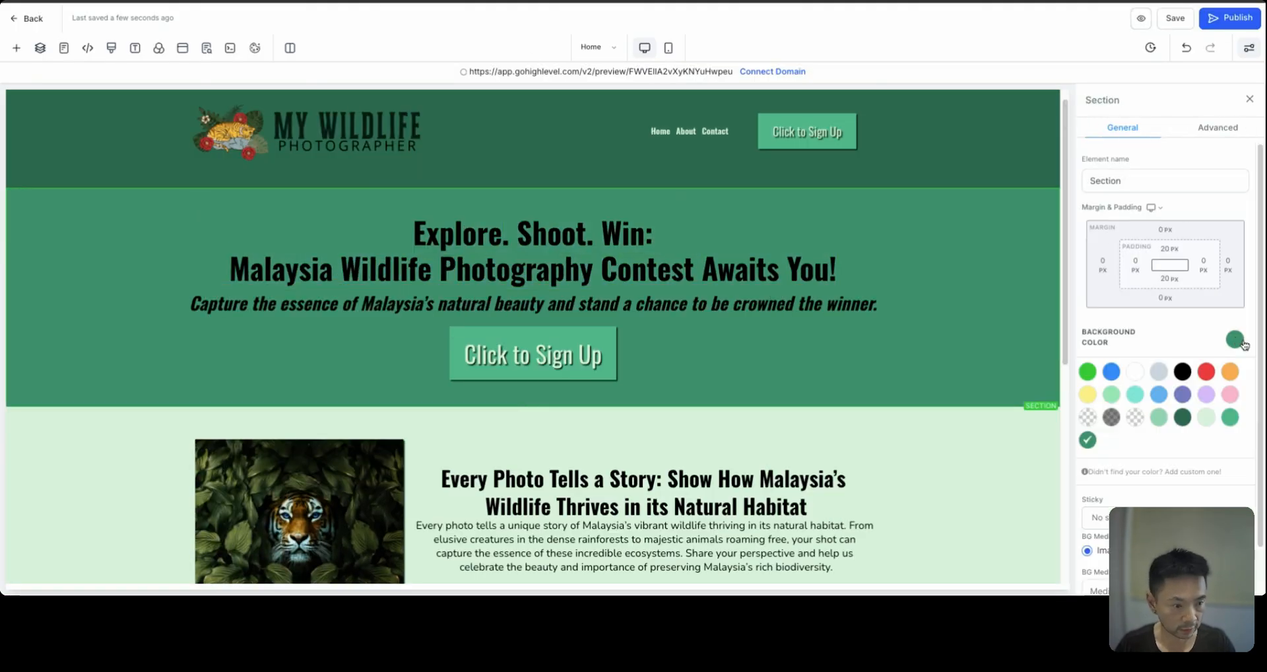
left_click(1207, 418)
left_click(1087, 439)
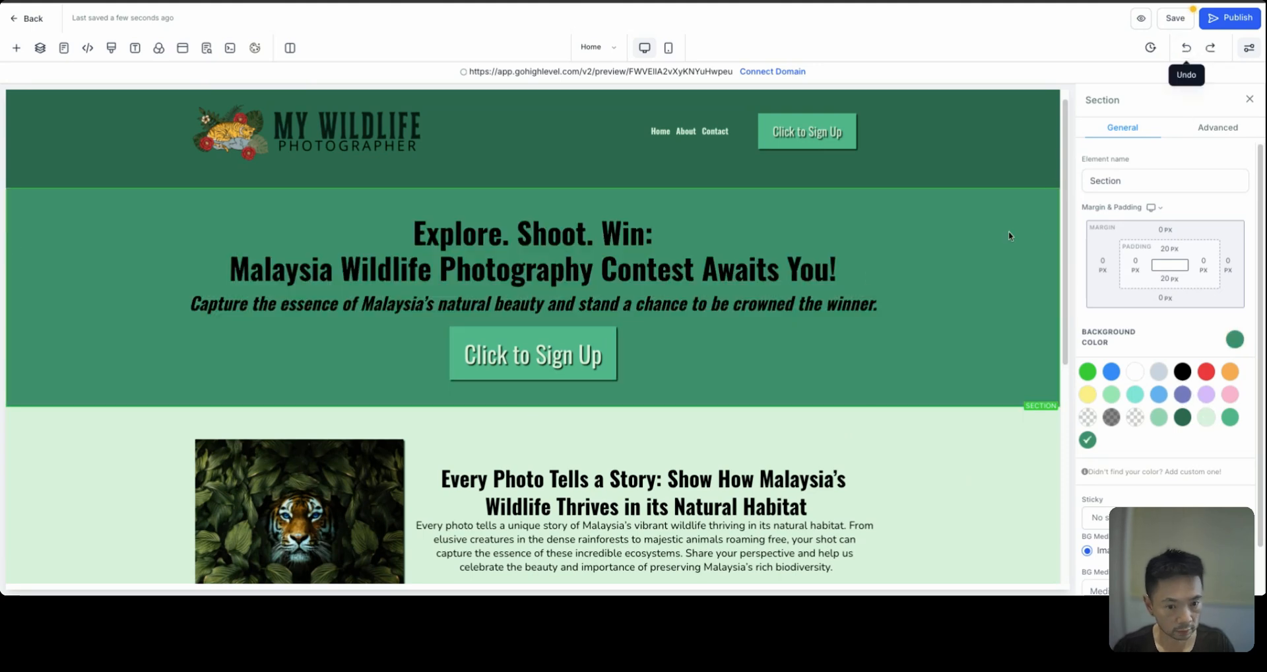
Set the bold text colour of the "Explore. Shoot. Win:" headline to the palest green swatch after comparing the other palette greens.
left_click(591, 243)
triple_click(592, 243)
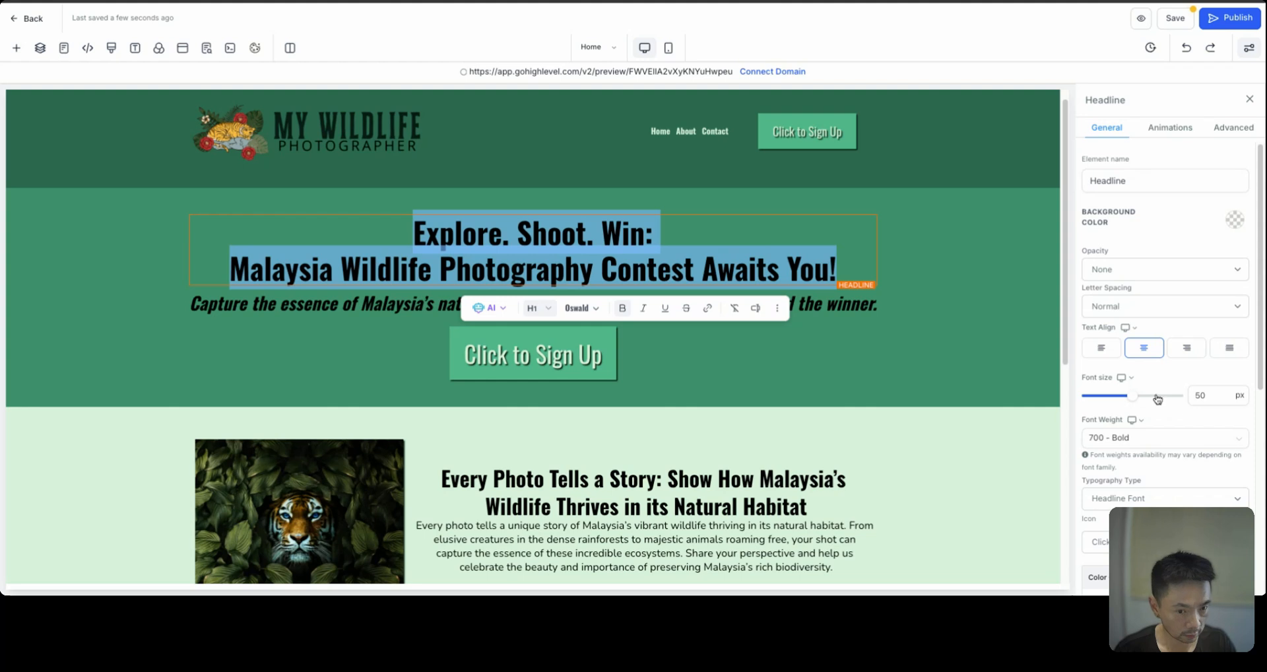
scroll(1152, 396, "down", 4)
left_click(1228, 392)
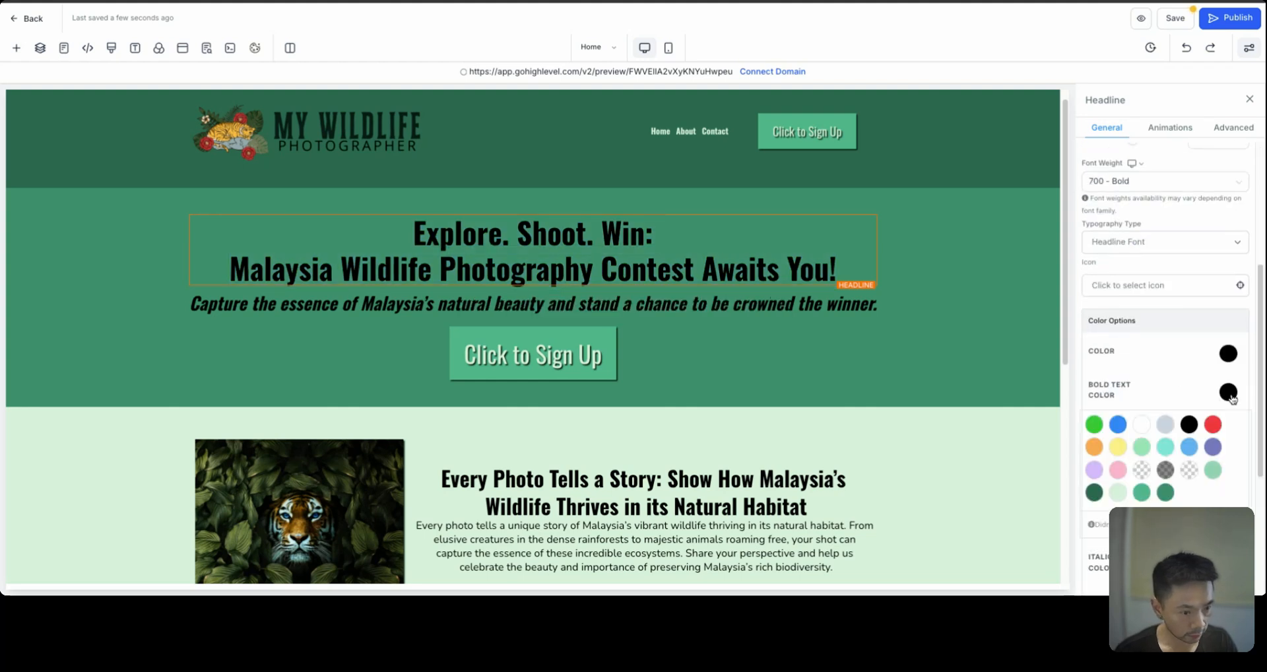
left_click(1117, 493)
left_click(1142, 492)
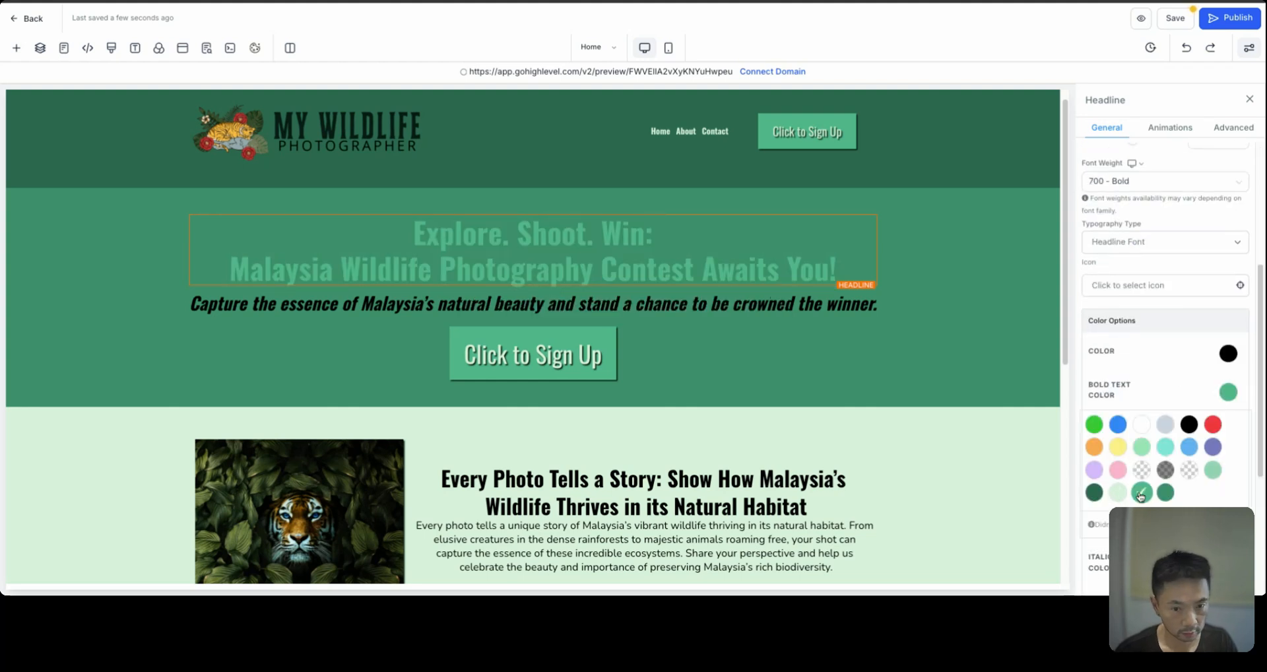
left_click(1095, 493)
left_click(1118, 493)
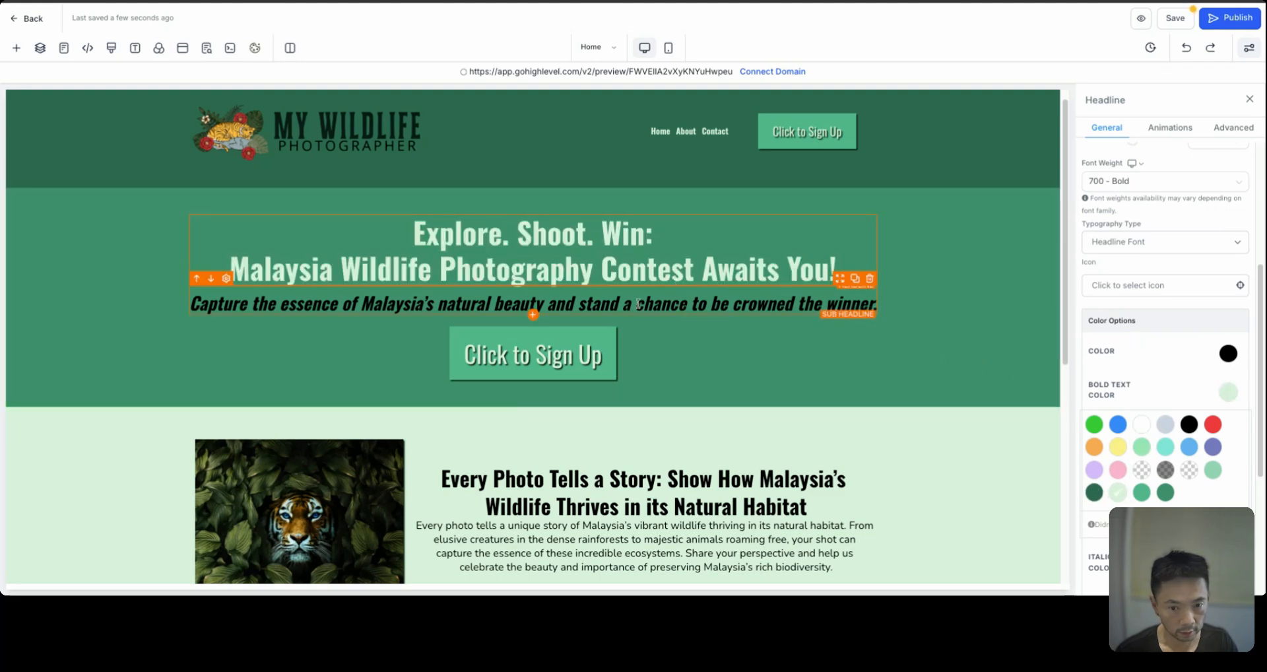
Try the palest green swatch as the sub headline's bold and italic text colour, comparing the italic text with the medium green swatch.
left_click(199, 305)
left_click_drag(199, 305, 876, 305)
left_click(1118, 492)
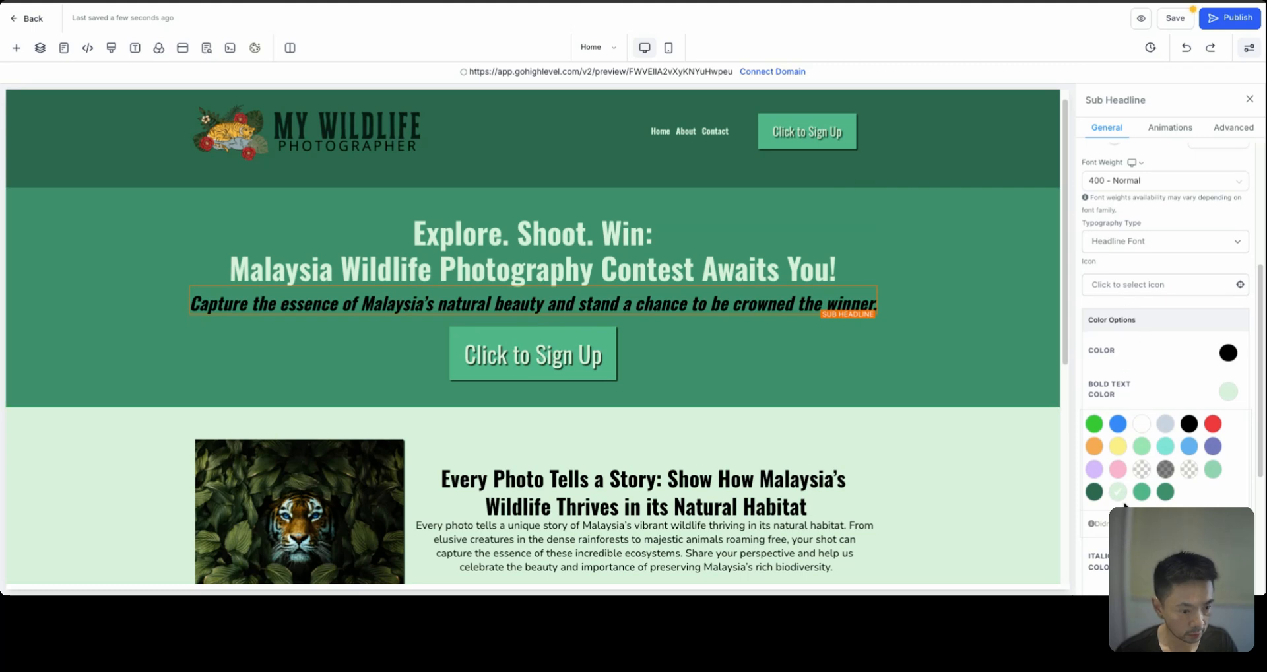
scroll(1130, 362, "down", 3)
left_click(1228, 386)
left_click(1118, 487)
left_click(1143, 490)
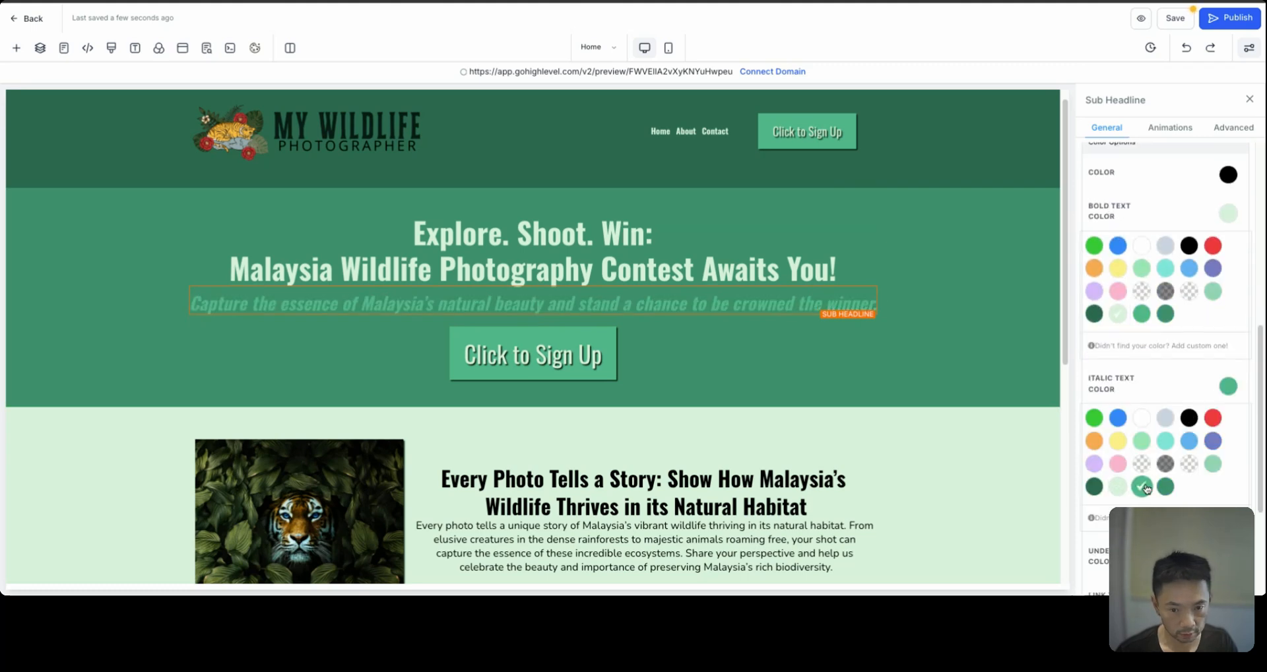
left_click(1118, 489)
Restore black as the sub headline's italic text colour and the "Explore. Shoot. Win:" headline's bold text colour.
left_click(1190, 417)
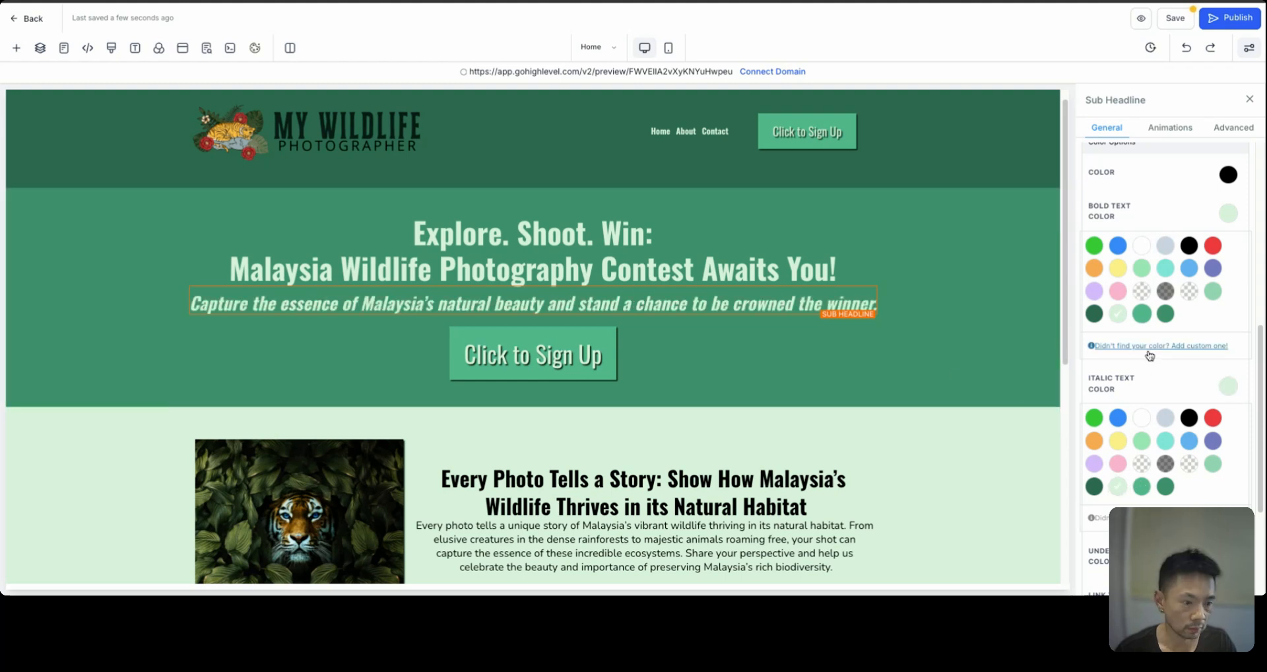
left_click(436, 273)
double_click(450, 239)
triple_click(450, 238)
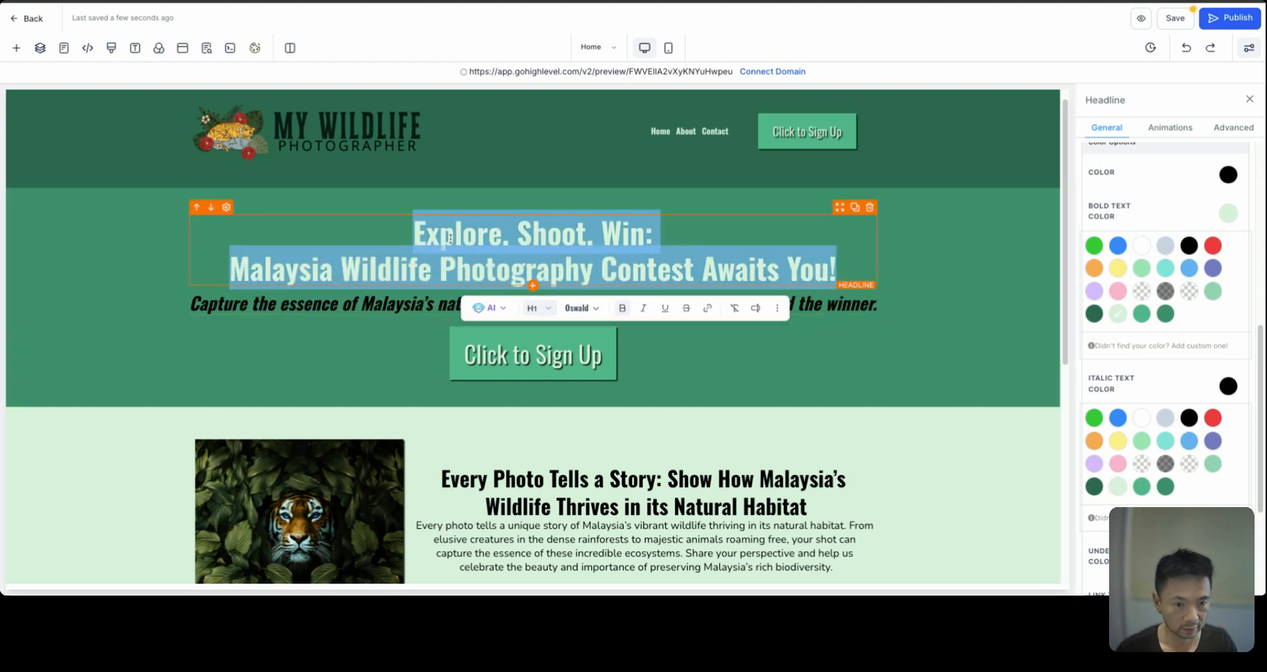
left_click(1188, 247)
left_click(945, 357)
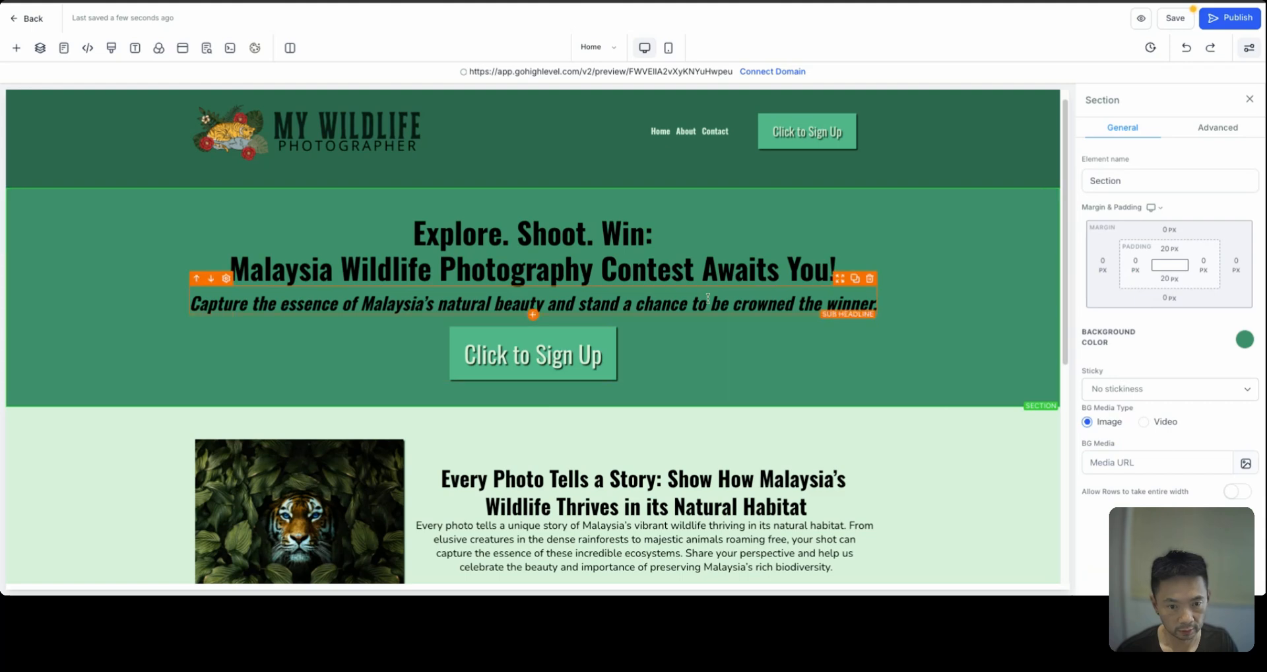
Save the page and preview it to check the readability of the hero text against the green background.
left_click(1164, 17)
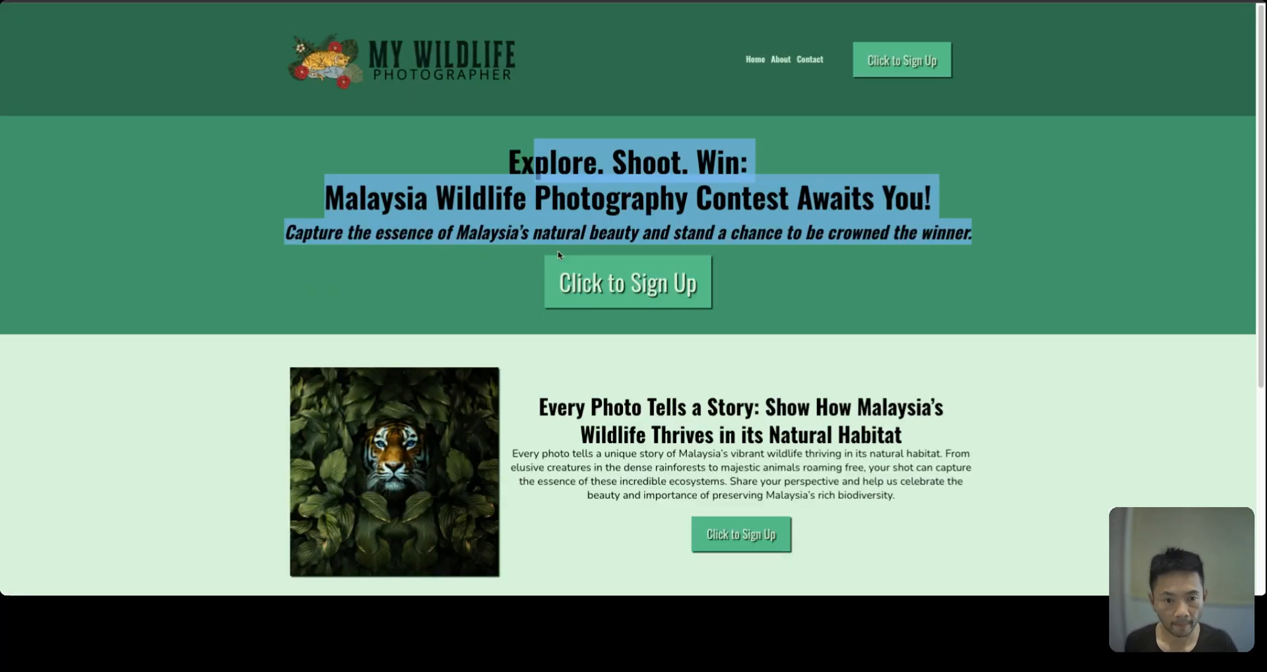
left_click(878, 225)
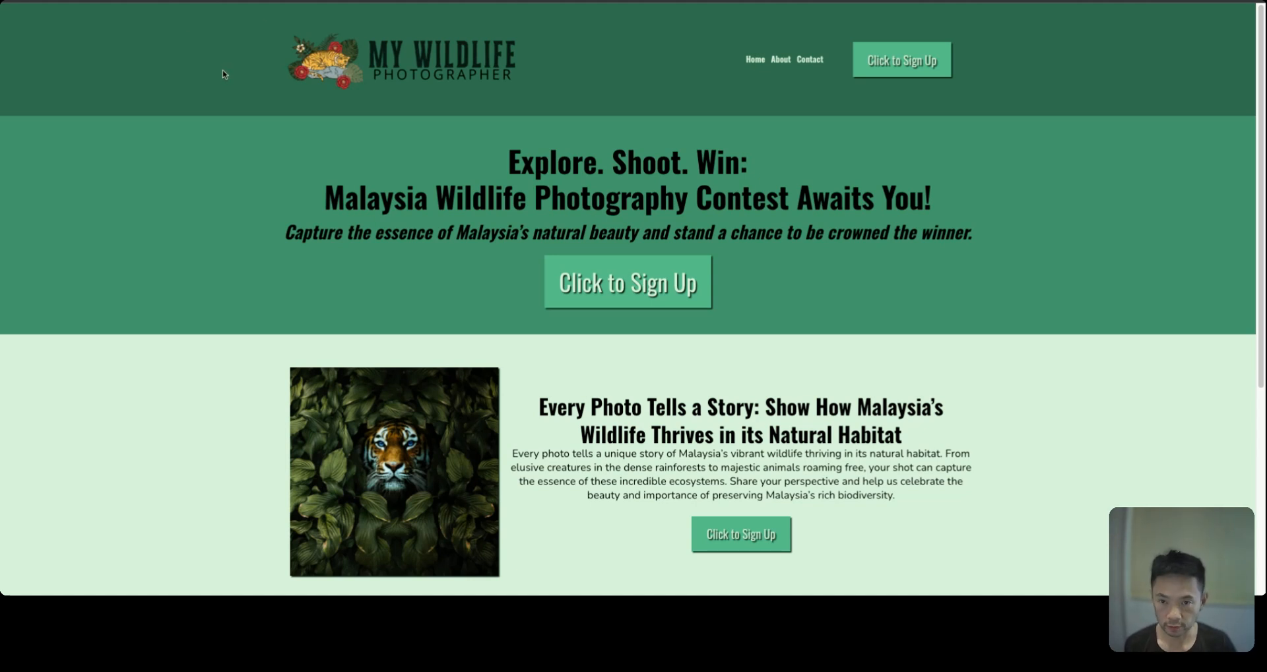
scroll(232, 285, "down", 5)
scroll(194, 463, "up", 5)
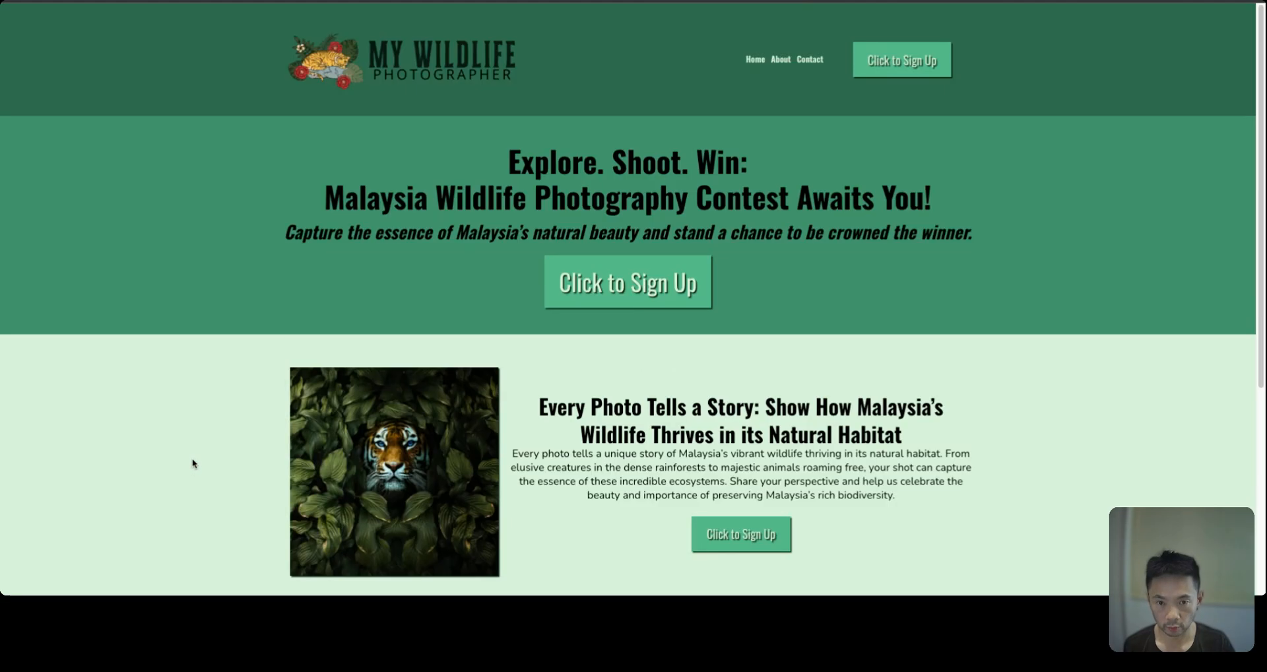